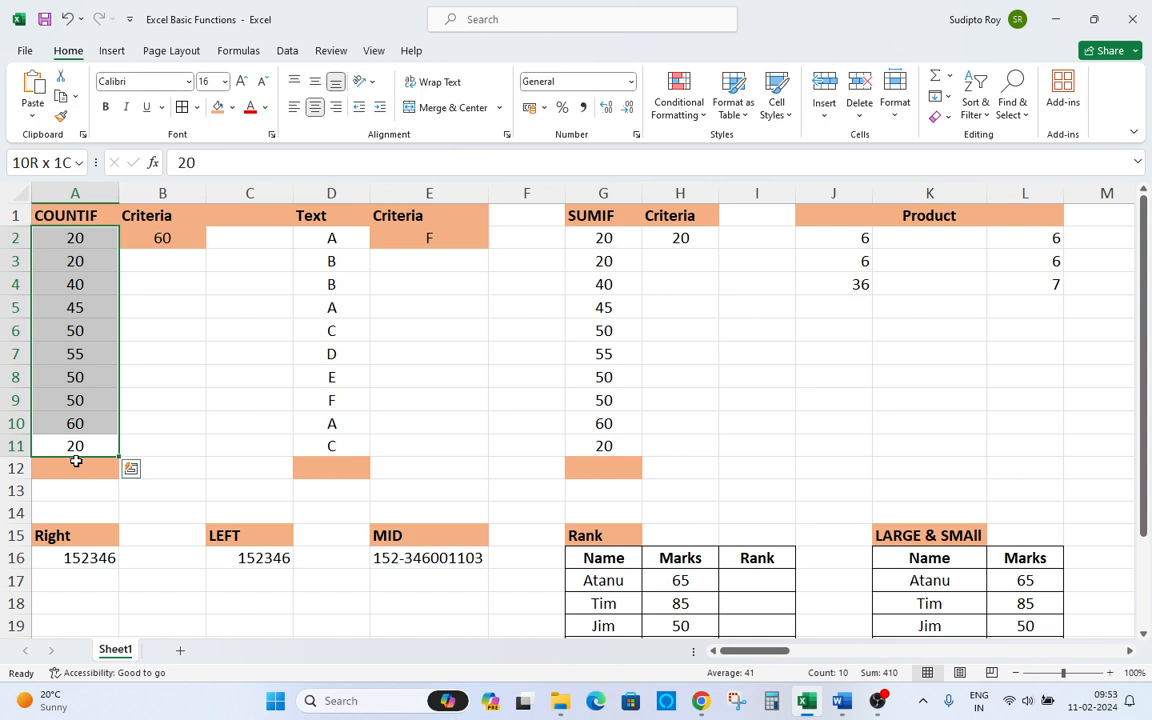
key(Up)
key(Up)
key(Up)
key(Up)
key(Up)
key(Up)
key(Up)
key(Up)
key(Up)
key(Right)
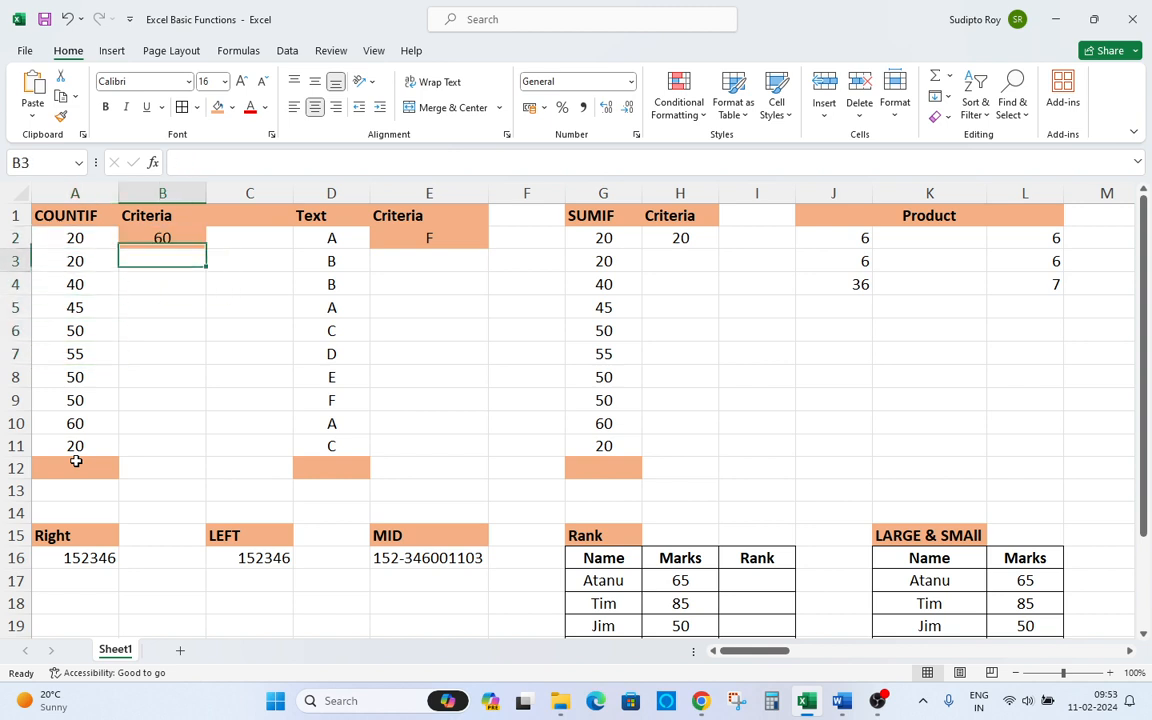
key(Left)
key(Down)
key(Down)
key(Down)
key(Down)
key(Down)
key(Down)
key(Down)
key(Down)
key(Down)
key(Down)
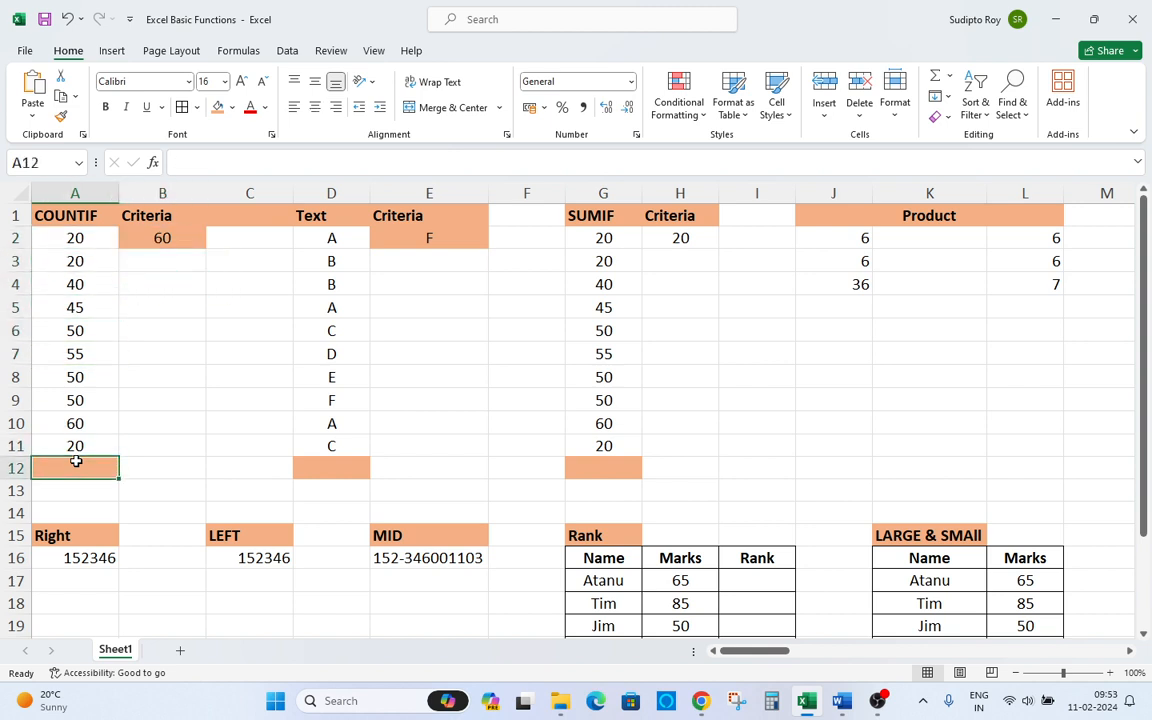
text(=)
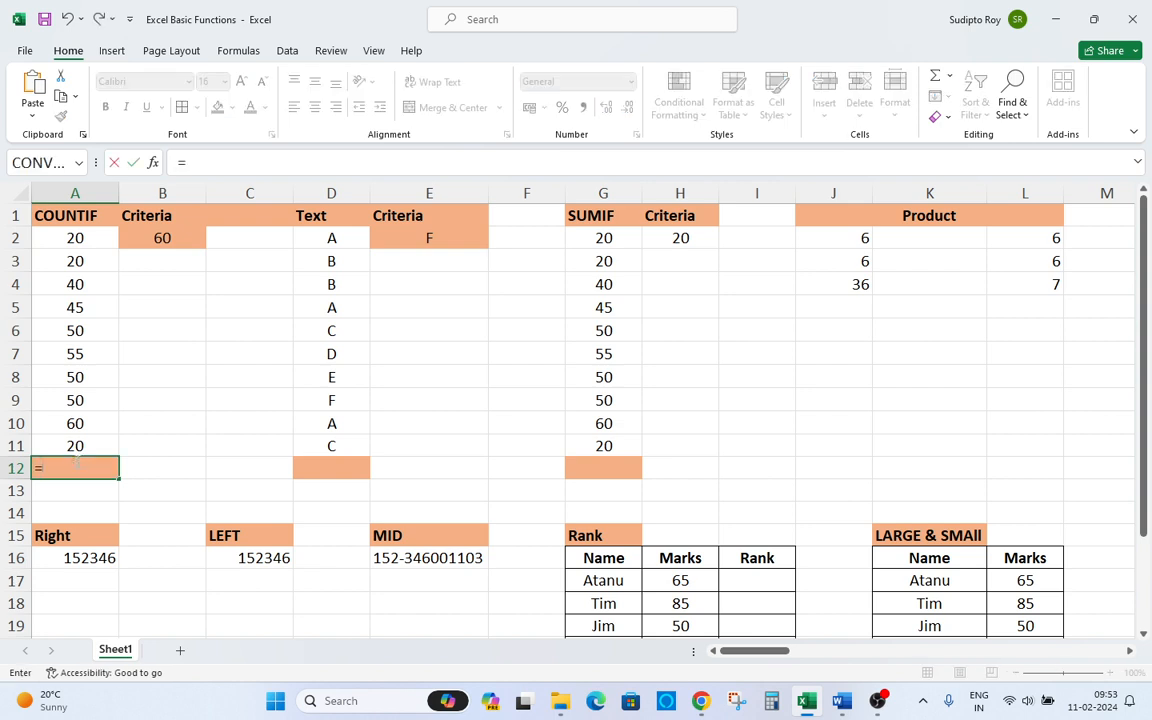
text(co)
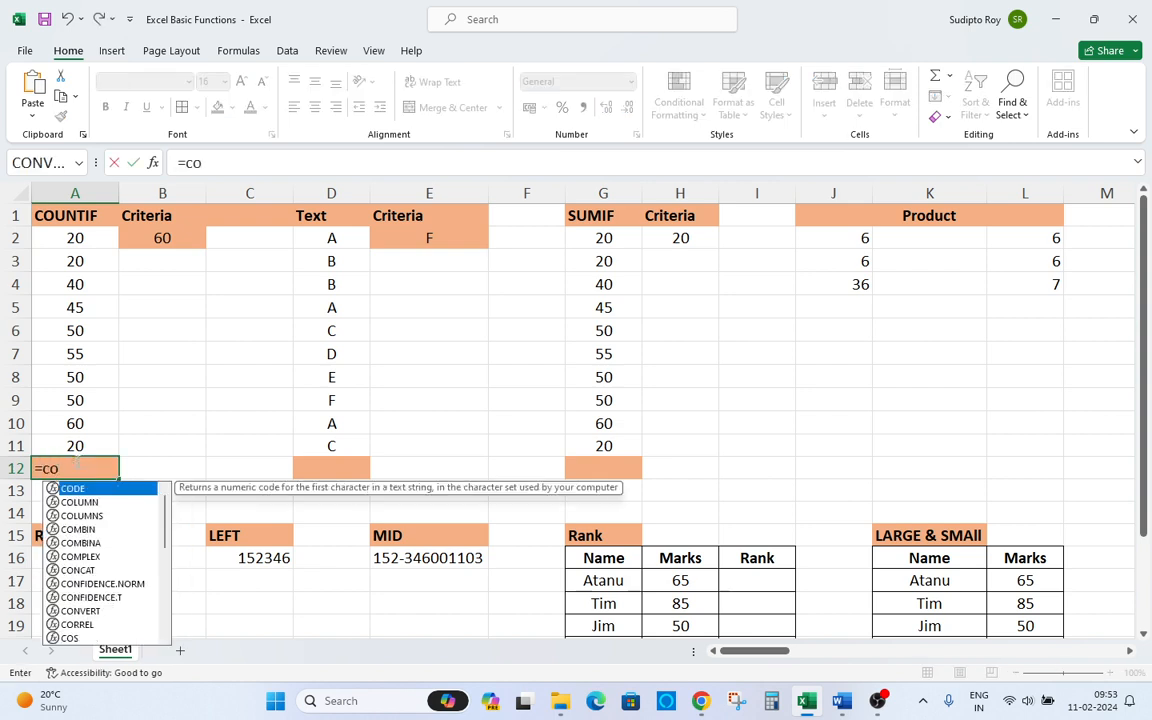
text(untif)
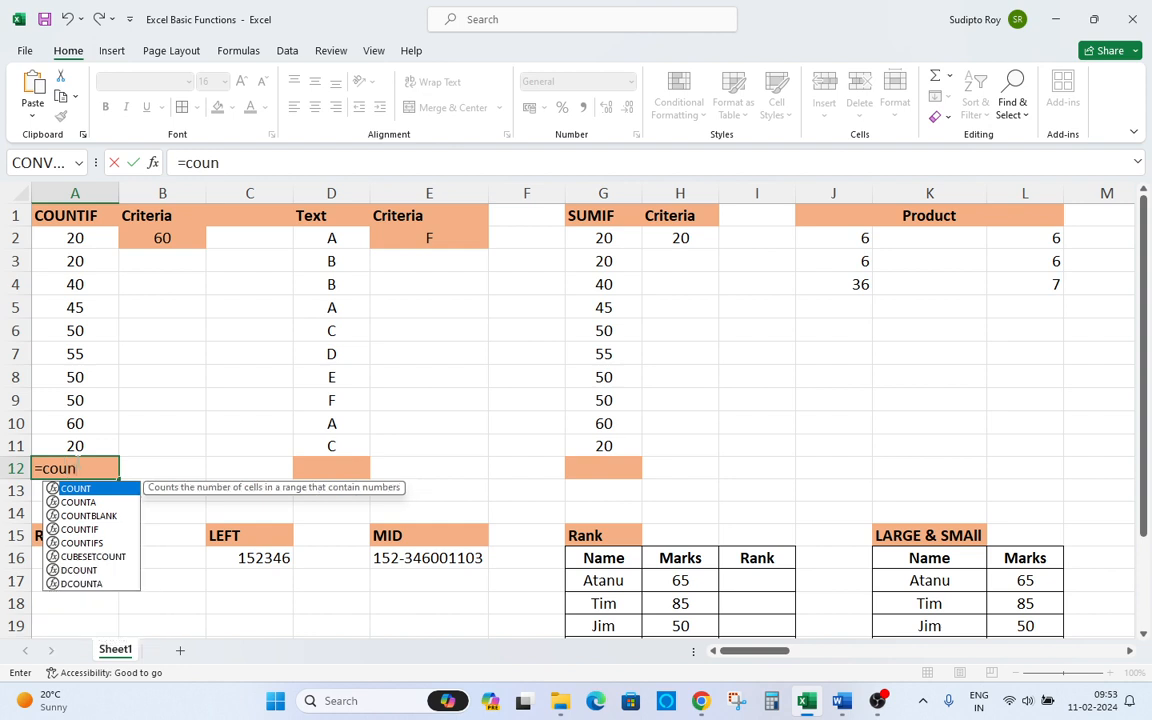
key(Tab)
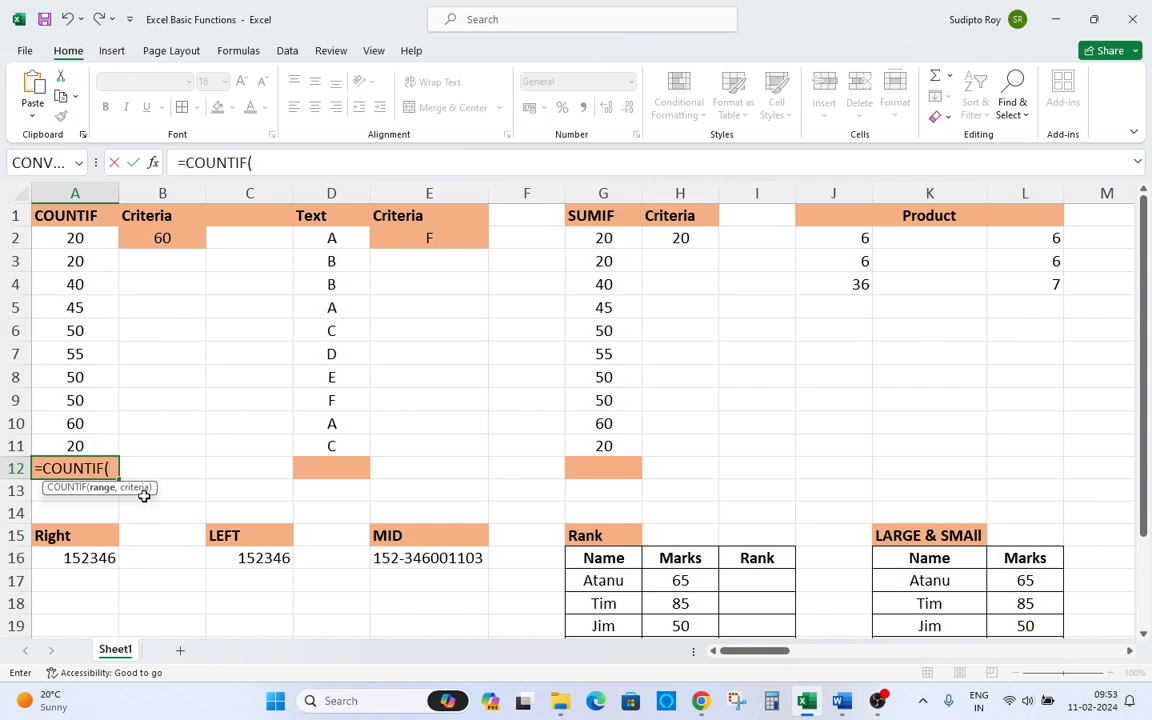
key(Escape)
Start a COUNTIF formula in cell A12 below the number list.
click(160, 232)
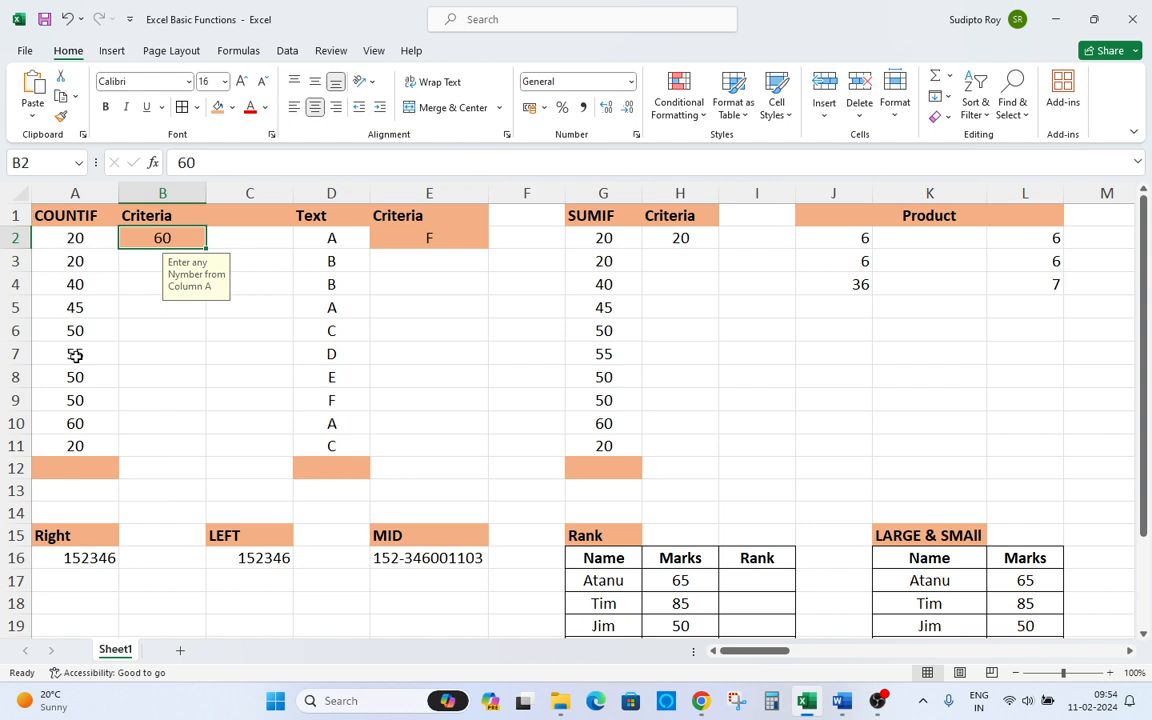
click(74, 236)
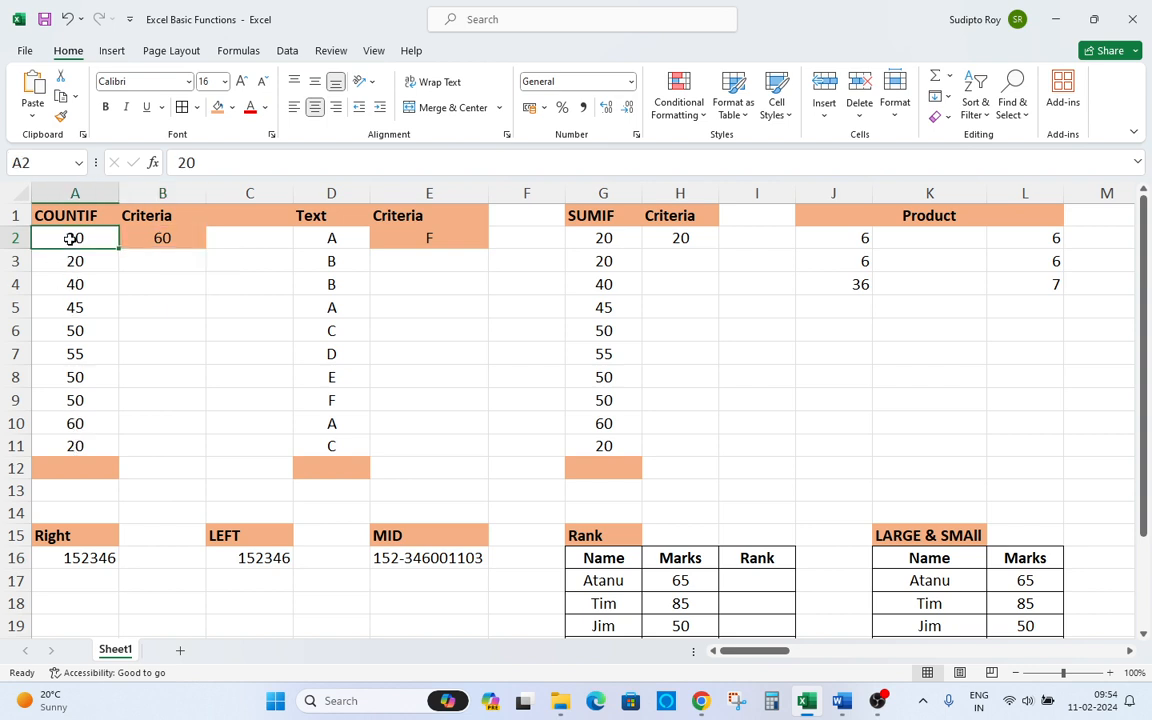
click(146, 237)
drag(91, 235, 85, 430)
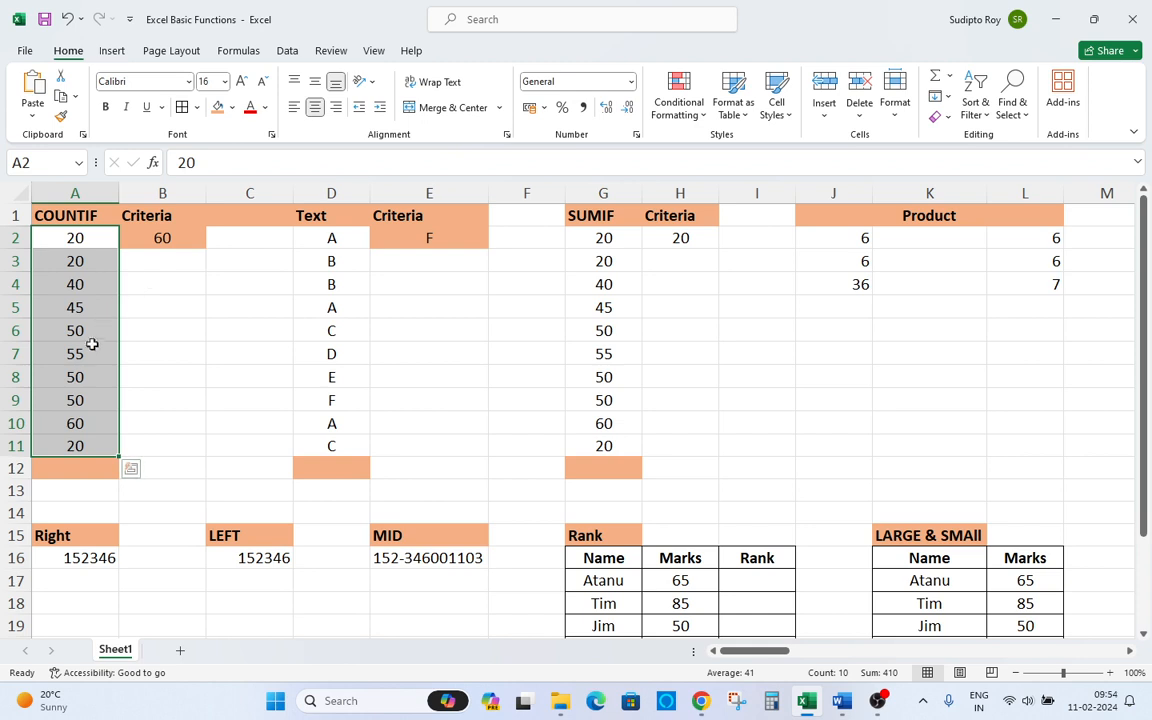
click(63, 468)
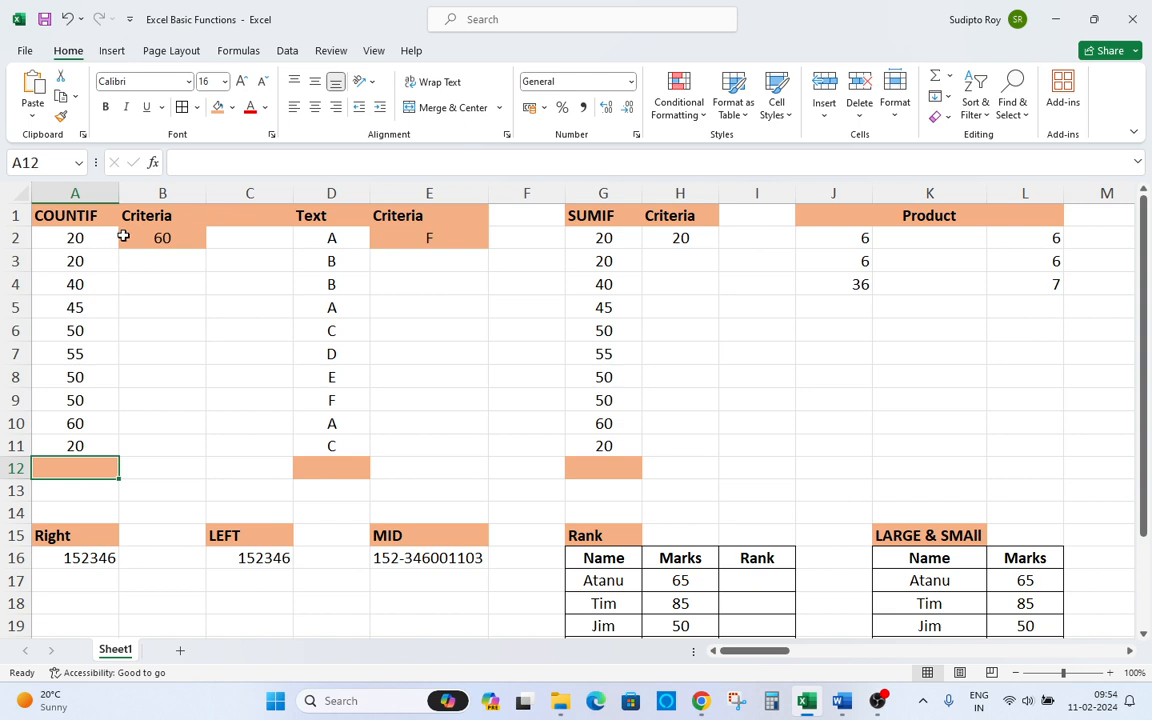
text(=)
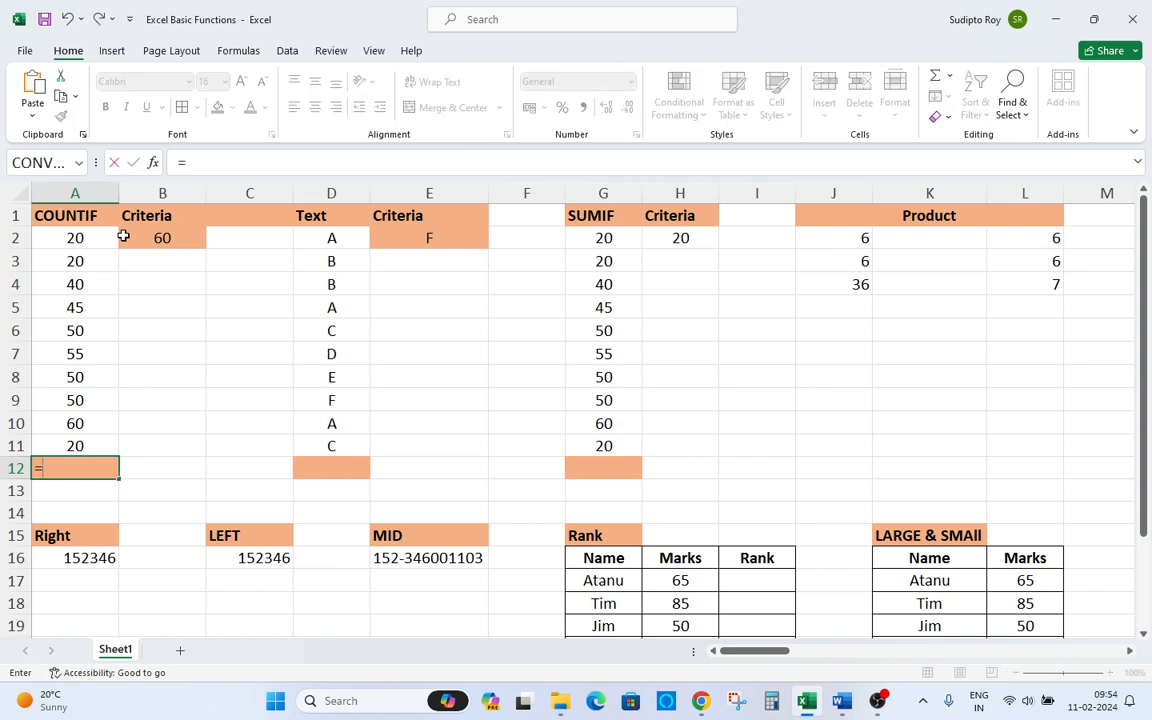
text(coin)
key(BackSpace)
key(BackSpace)
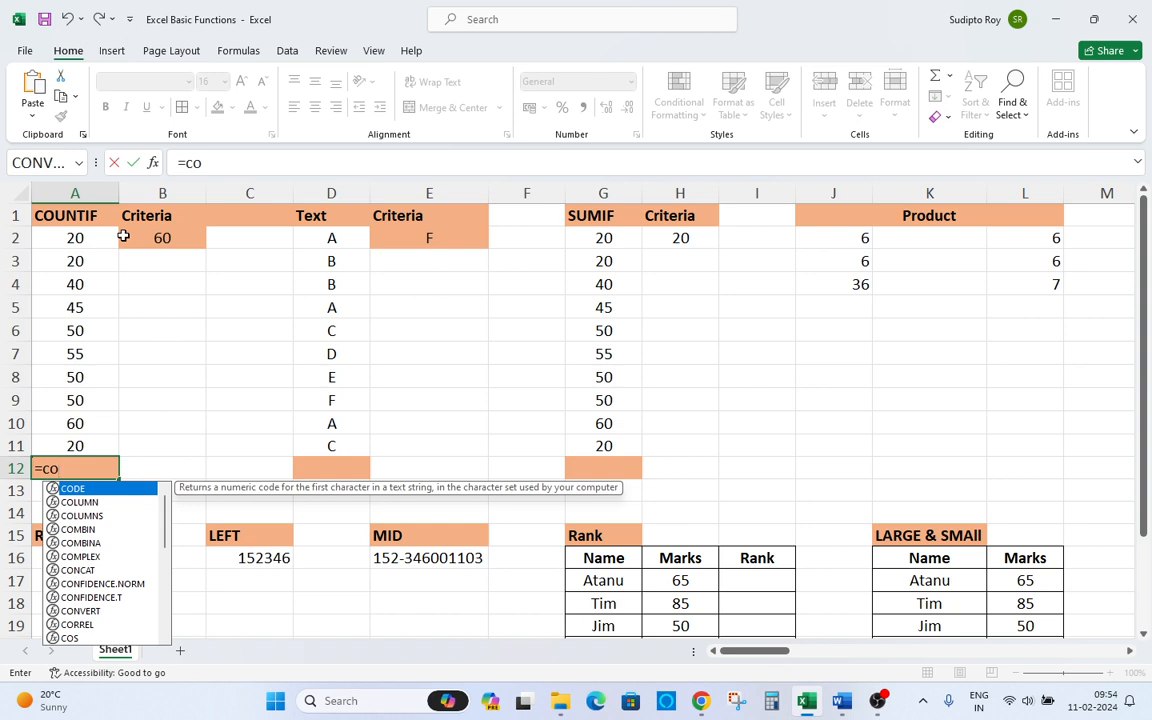
text(unt)
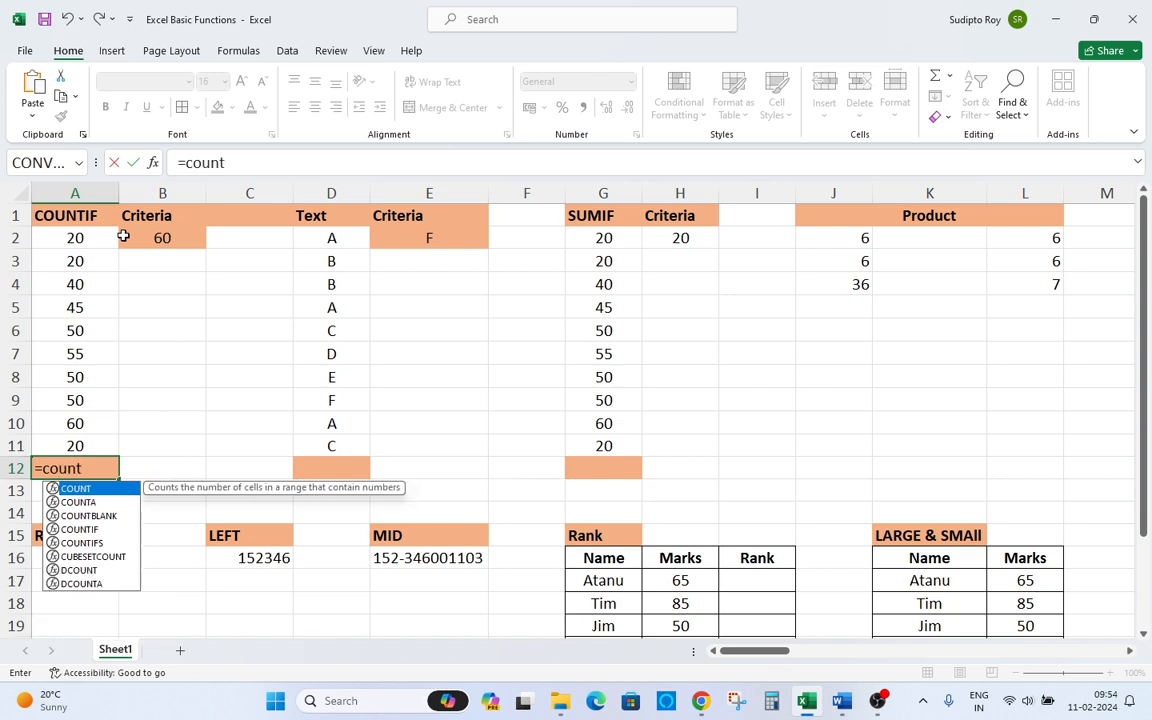
key(Down)
key(Down)
key(Down)
key(Tab)
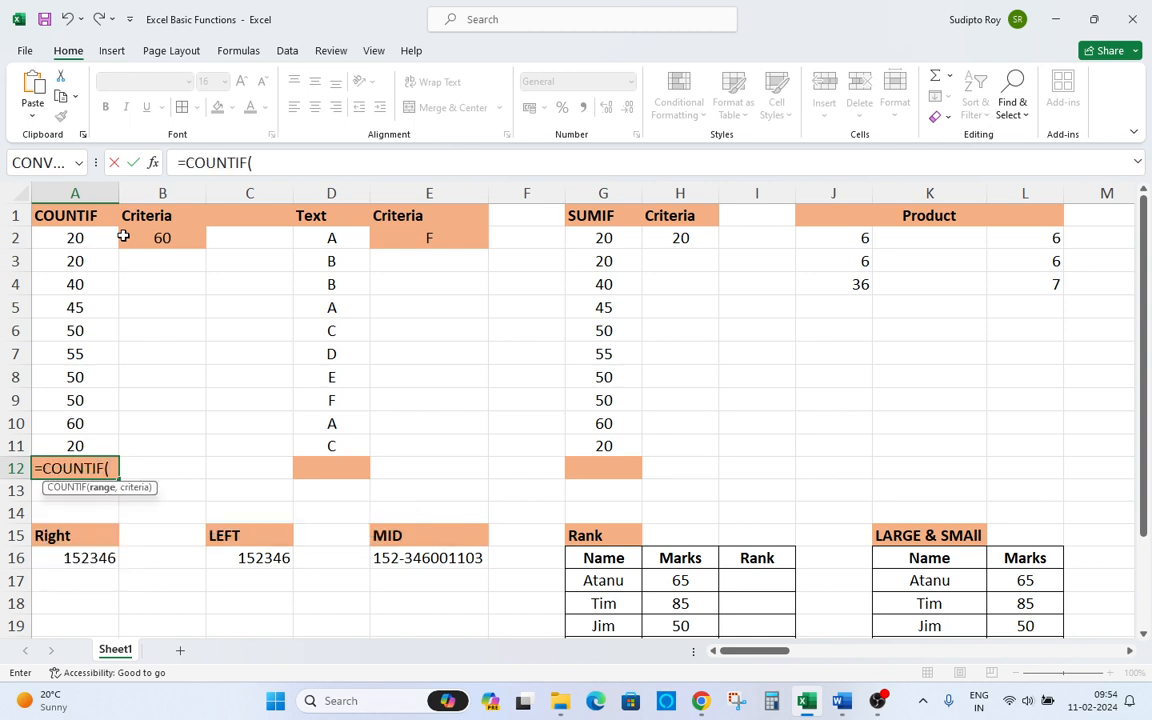
Complete the formula as =COUNTIF(A2:A11,B2), using the column A numbers as range and B2 as criteria.
key(Up)
key(ctrl+Up)
key(Down)
key(ctrl+shift+Down)
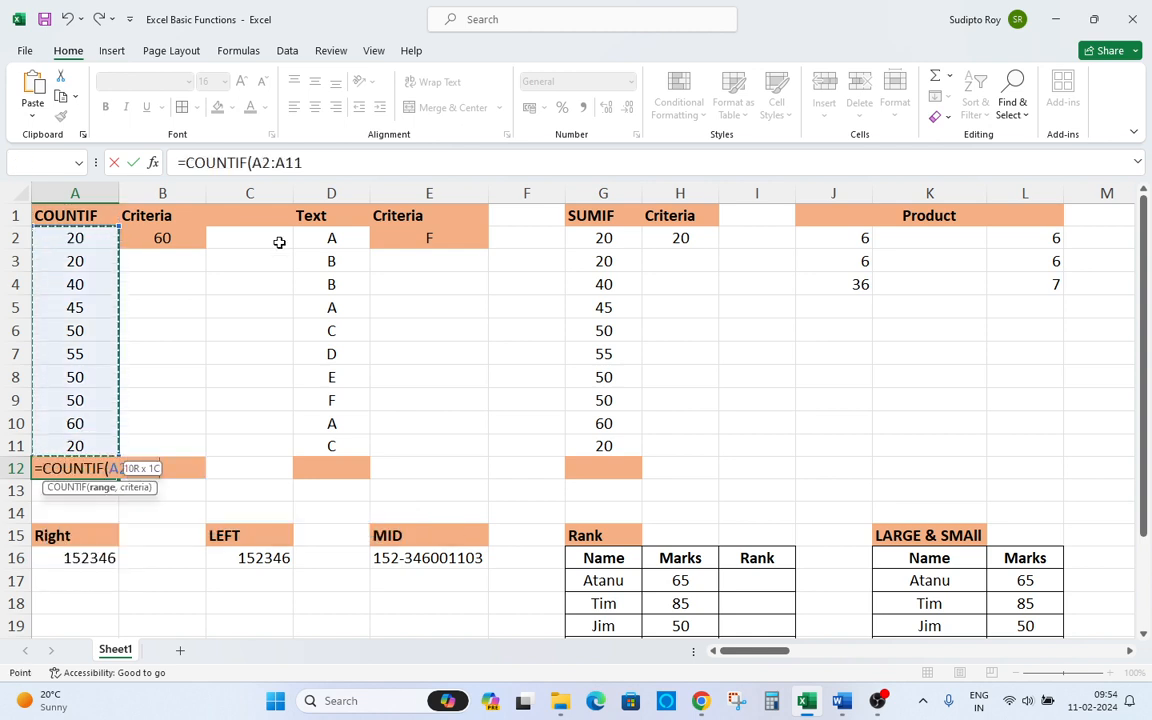
text(,)
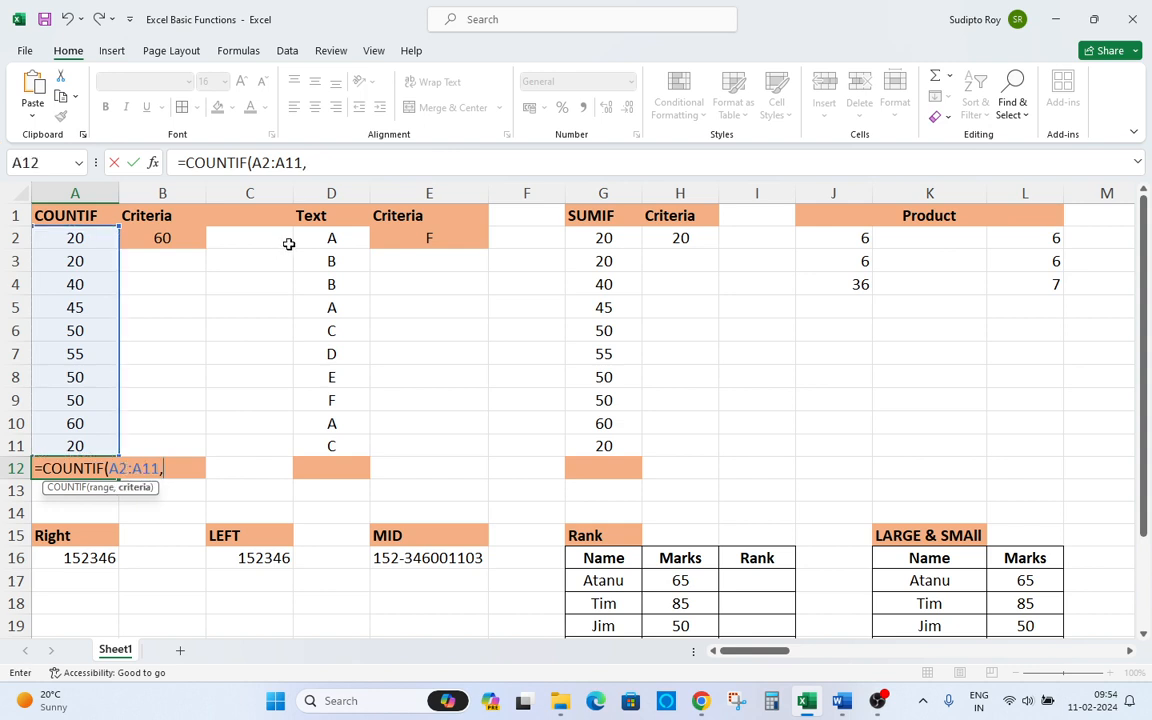
click(151, 241)
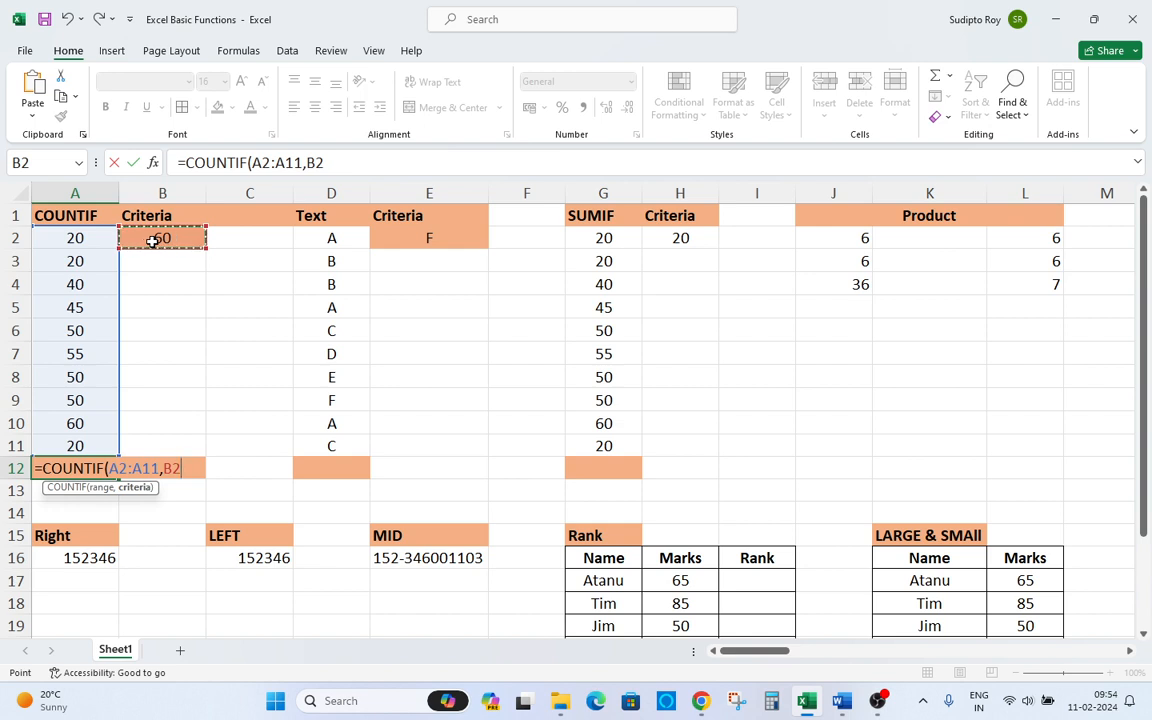
text())
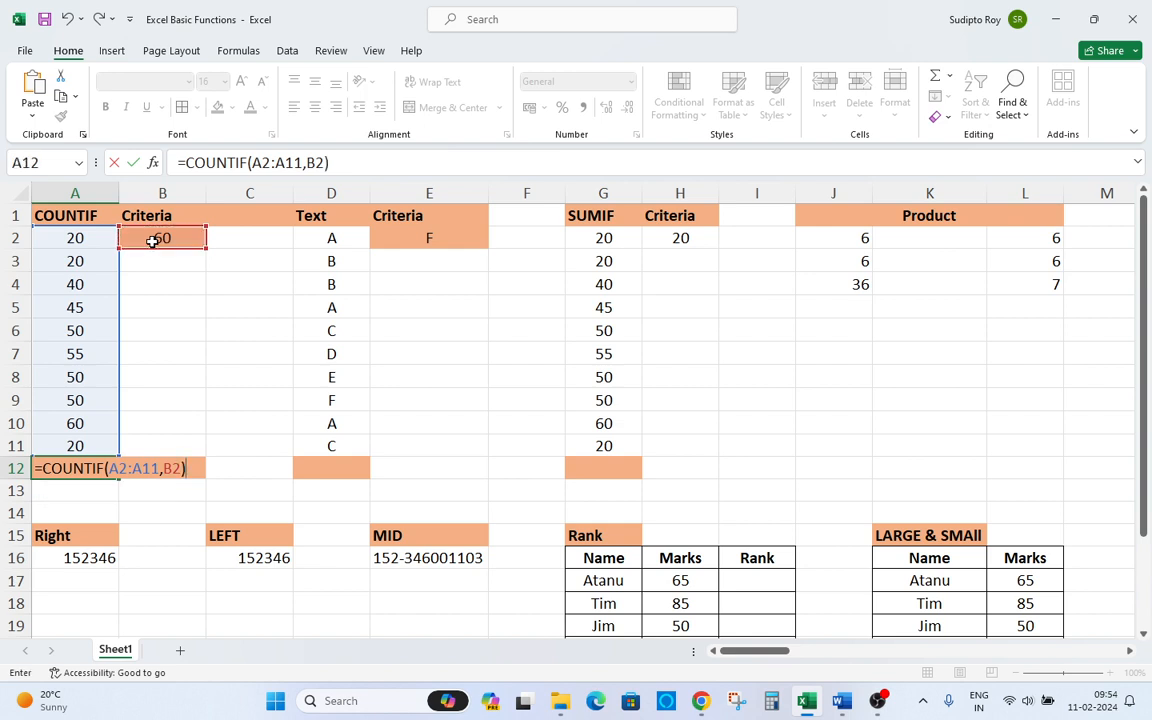
key(Return)
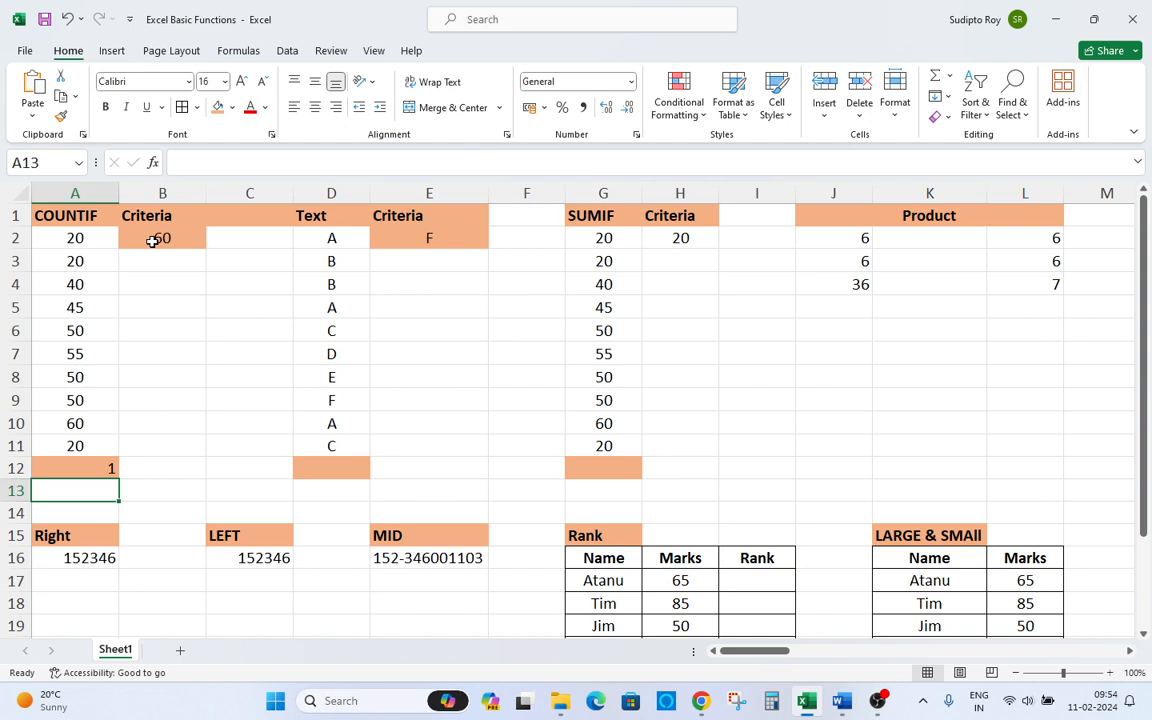
Change the criteria value in B2 to 20.
key(Up)
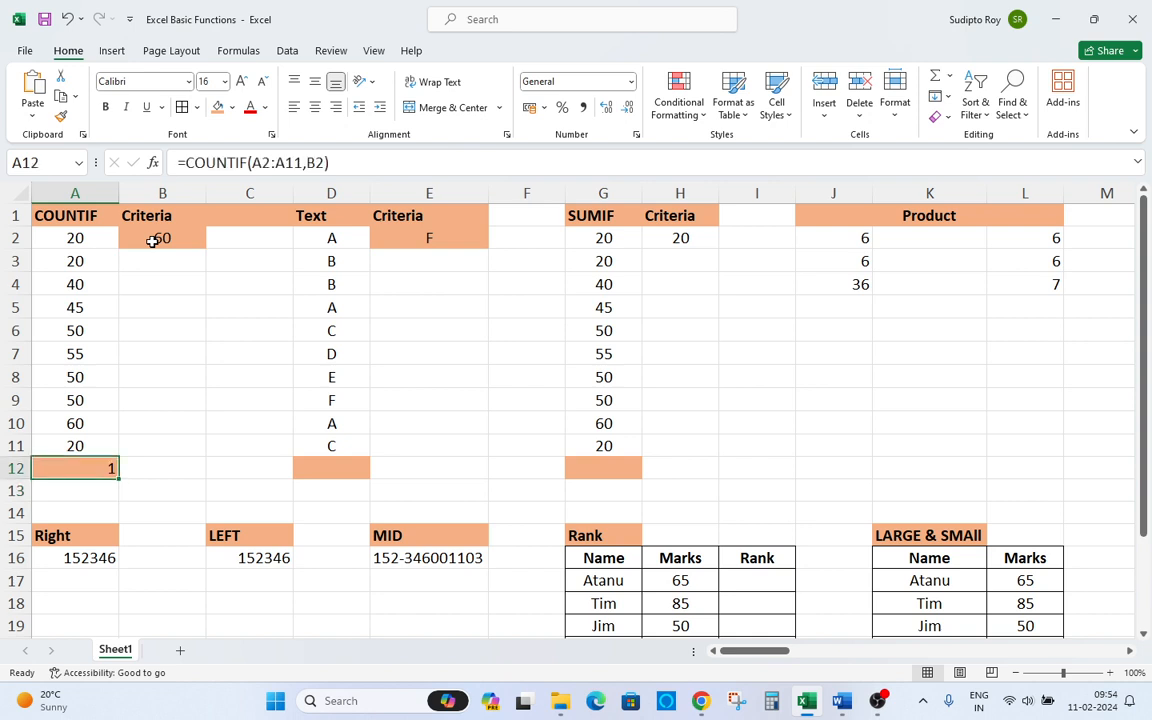
key(ctrl+Home)
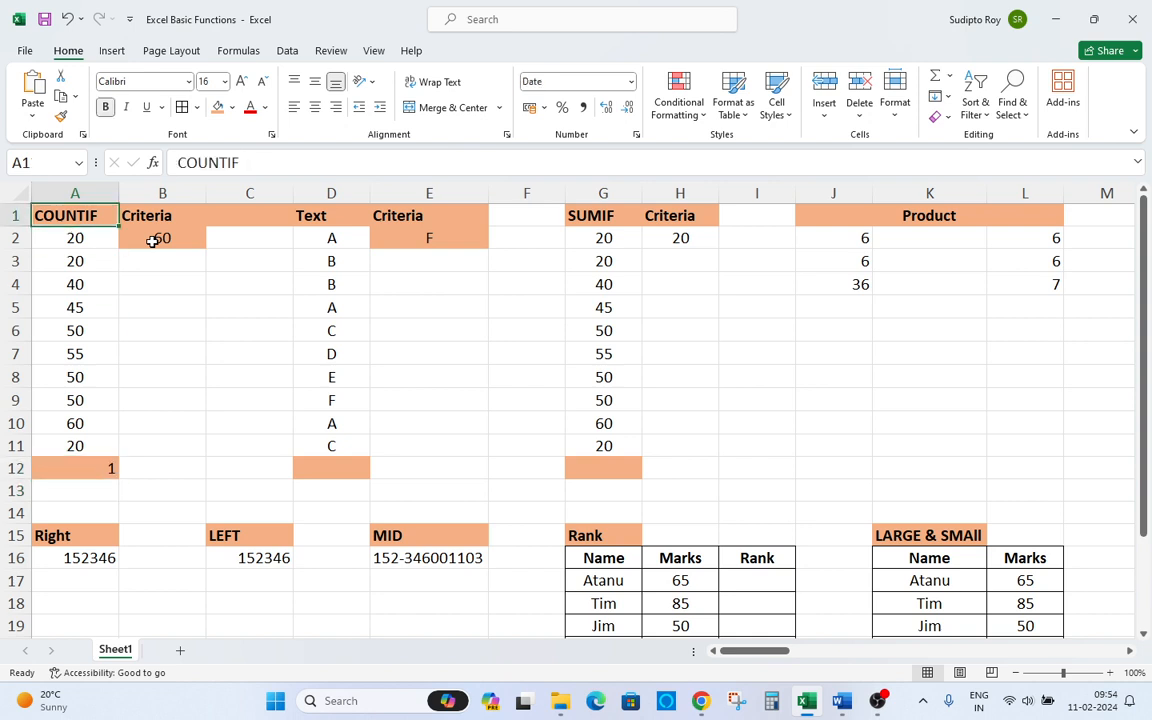
click(152, 241)
text(20)
key(Return)
key(Down)
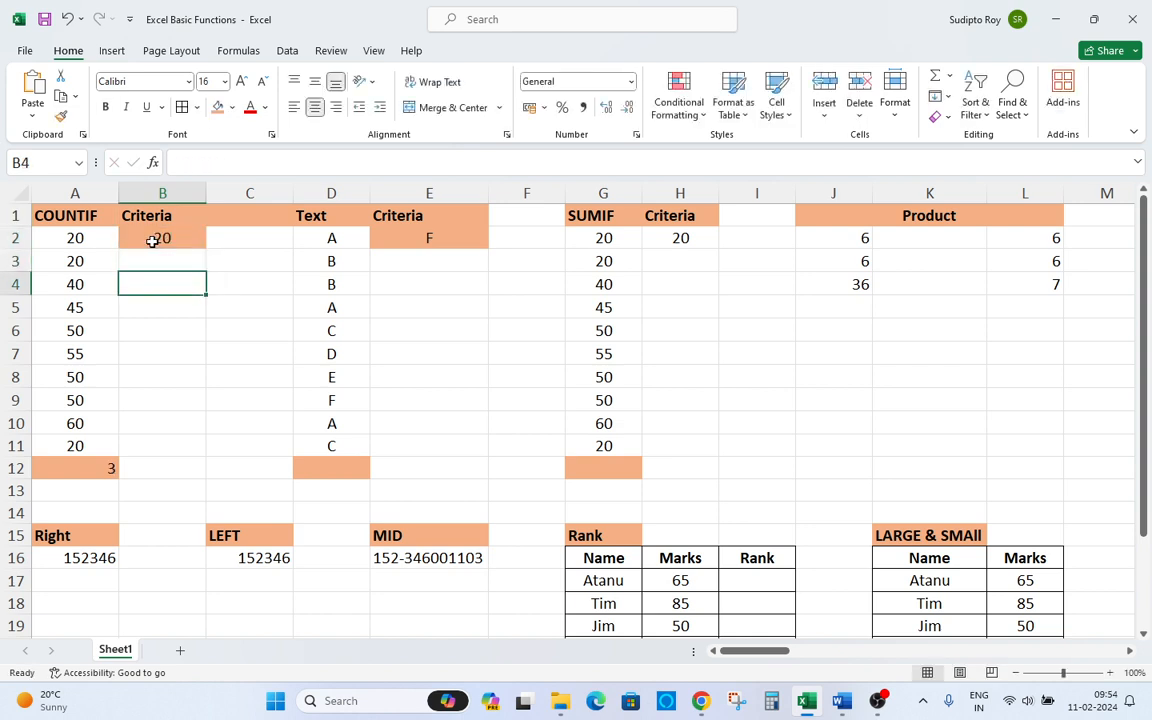
Change the criteria value in B2 to 40.
key(Left)
key(Down)
key(Down)
key(Down)
key(Down)
key(Down)
key(Down)
key(Down)
key(Down)
key(ctrl+Home)
click(152, 241)
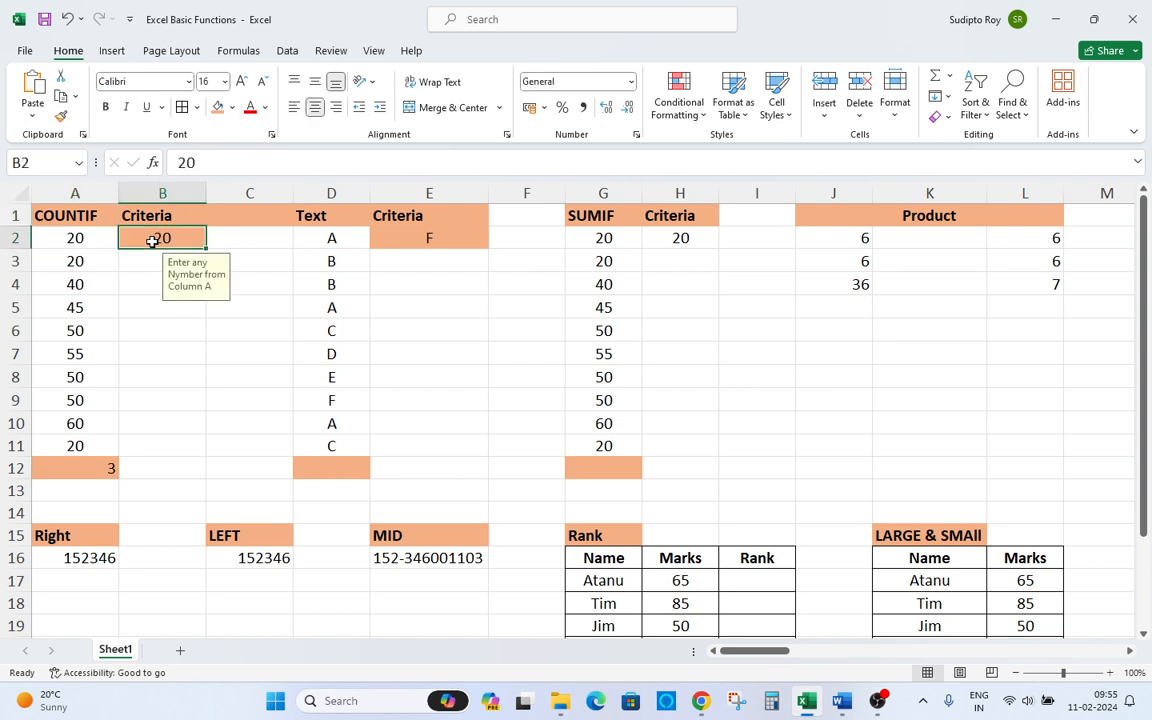
text(40)
key(Return)
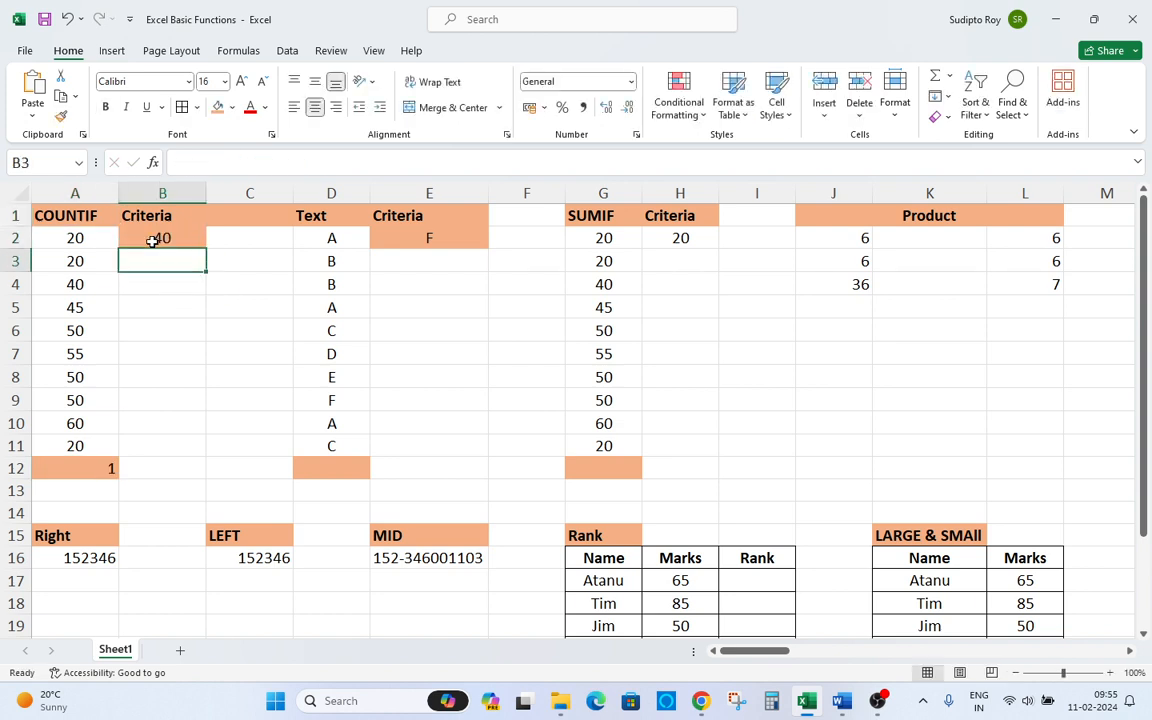
Compare the criteria value with the numbers listed in column A.
key(Left)
key(Down)
key(Down)
key(Down)
key(Down)
key(Down)
key(Down)
key(Down)
key(Down)
key(Down)
key(Up)
key(ctrl+Home)
click(152, 241)
key(Down)
key(Down)
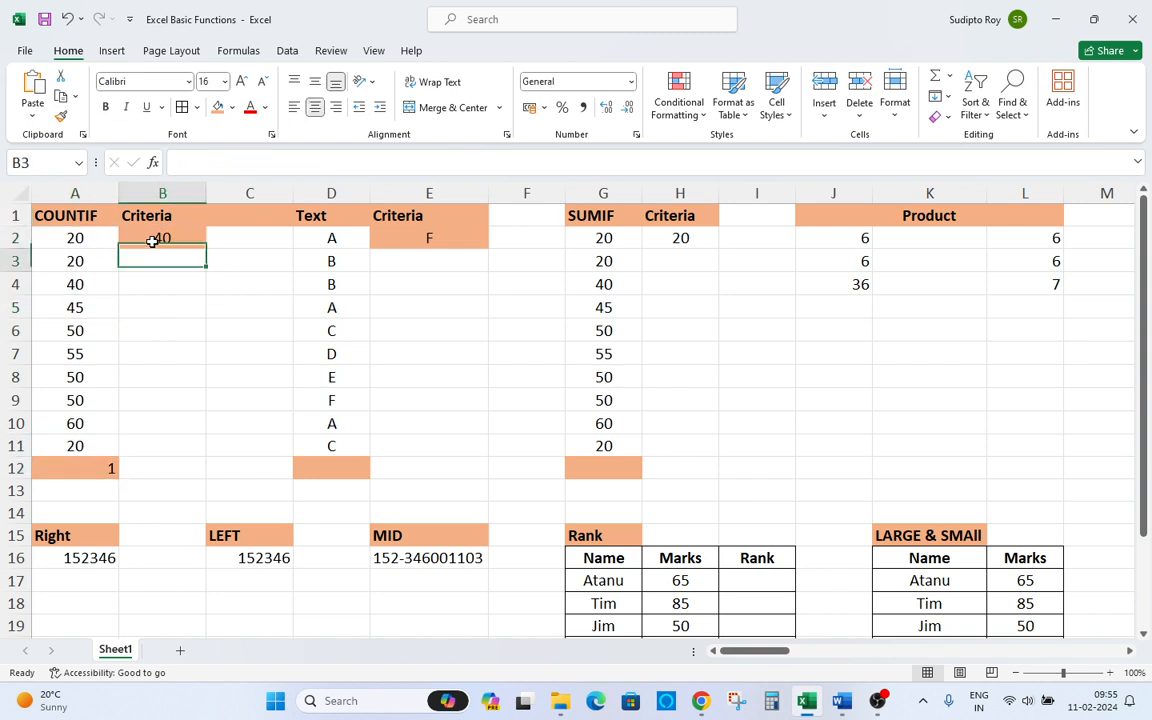
key(Left)
key(Down)
key(Up)
key(Up)
Change the criteria value in B2 to 45.
click(152, 241)
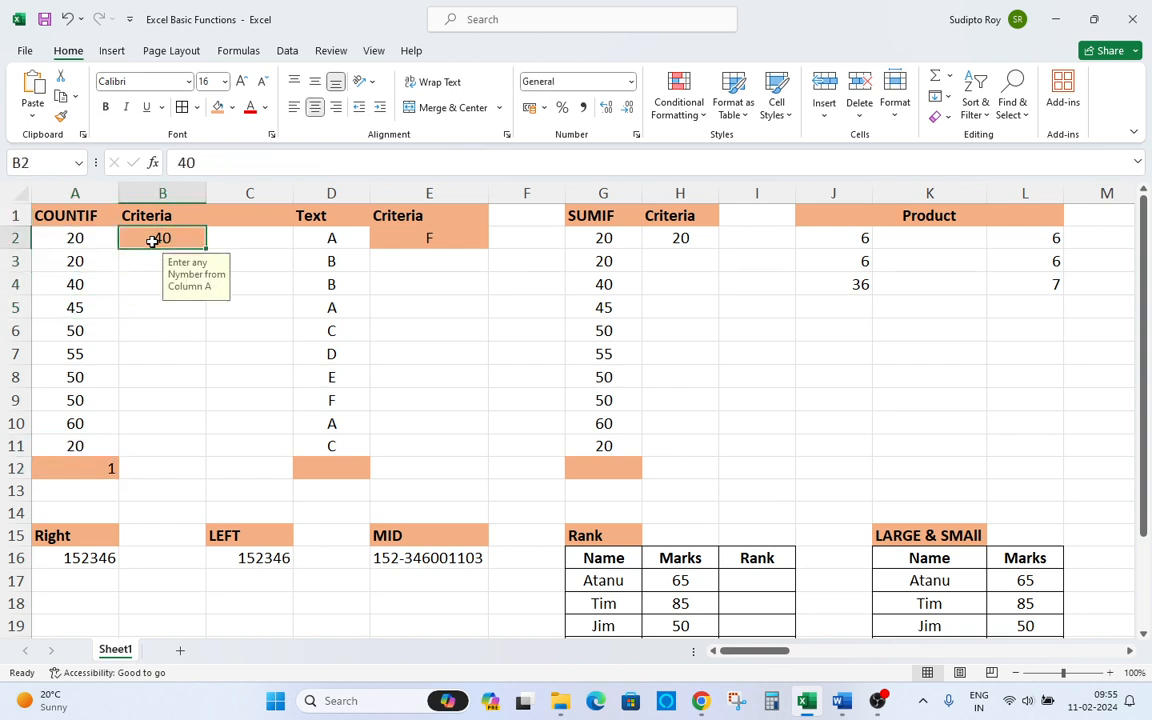
text(45)
key(Return)
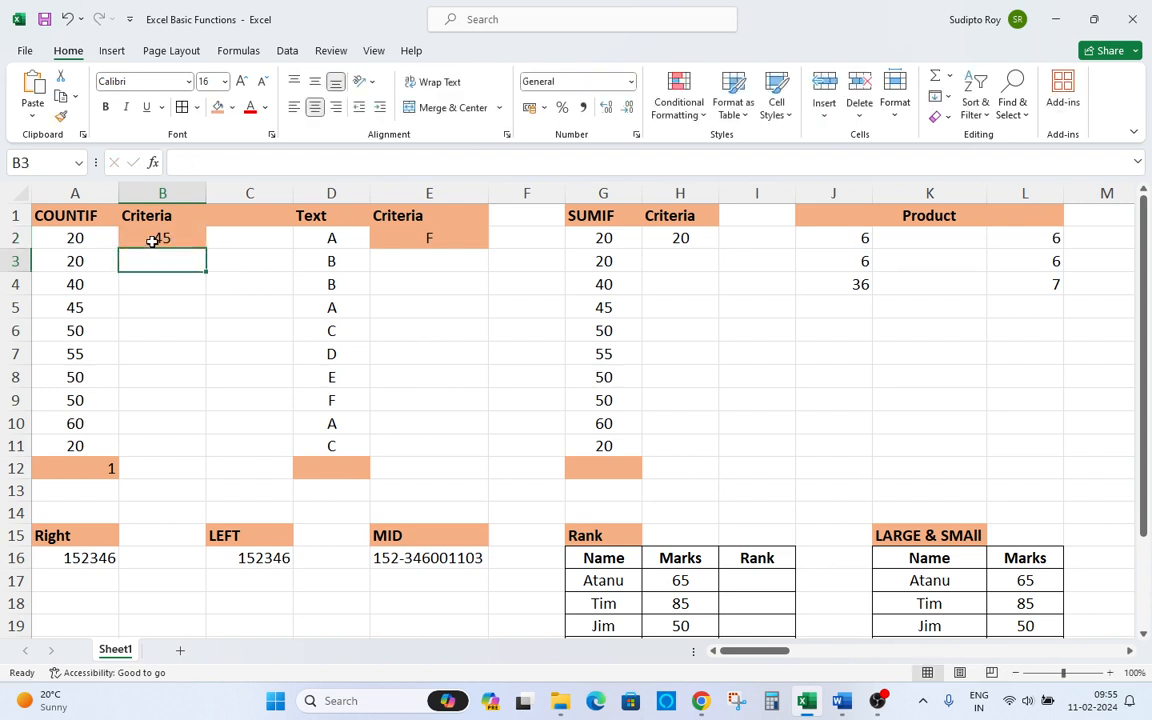
key(Up)
key(Left)
key(Down)
key(Down)
key(Down)
key(Down)
key(Down)
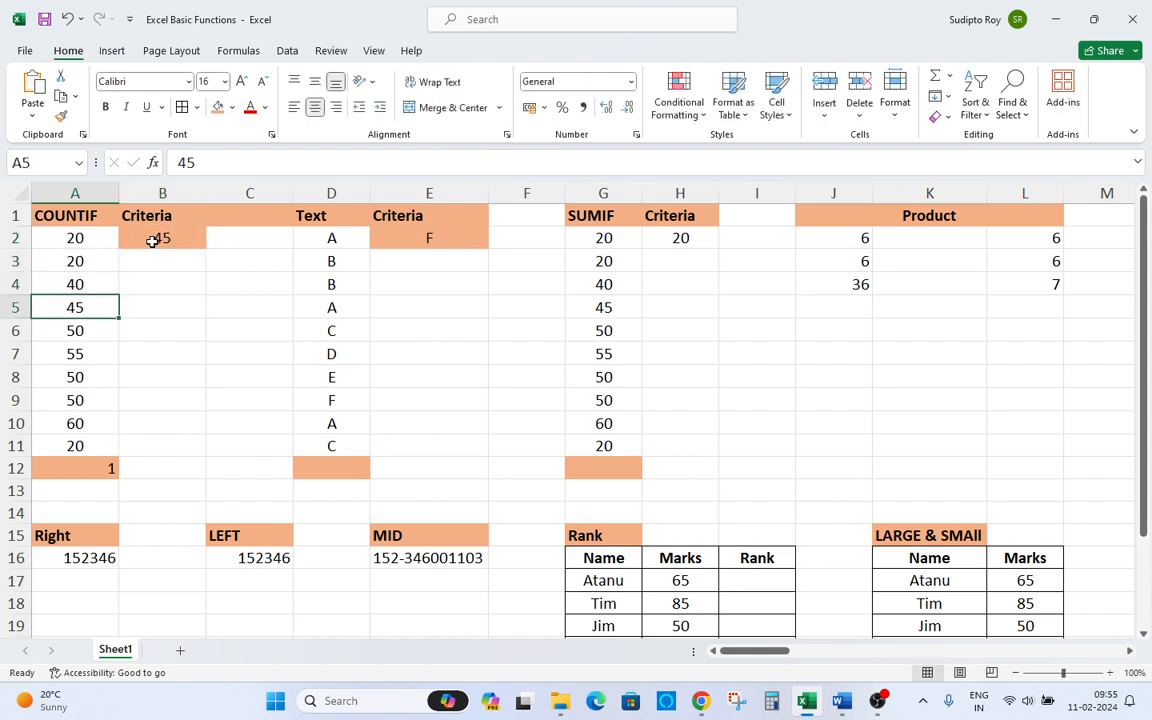
key(Up)
key(Up)
key(Up)
key(Up)
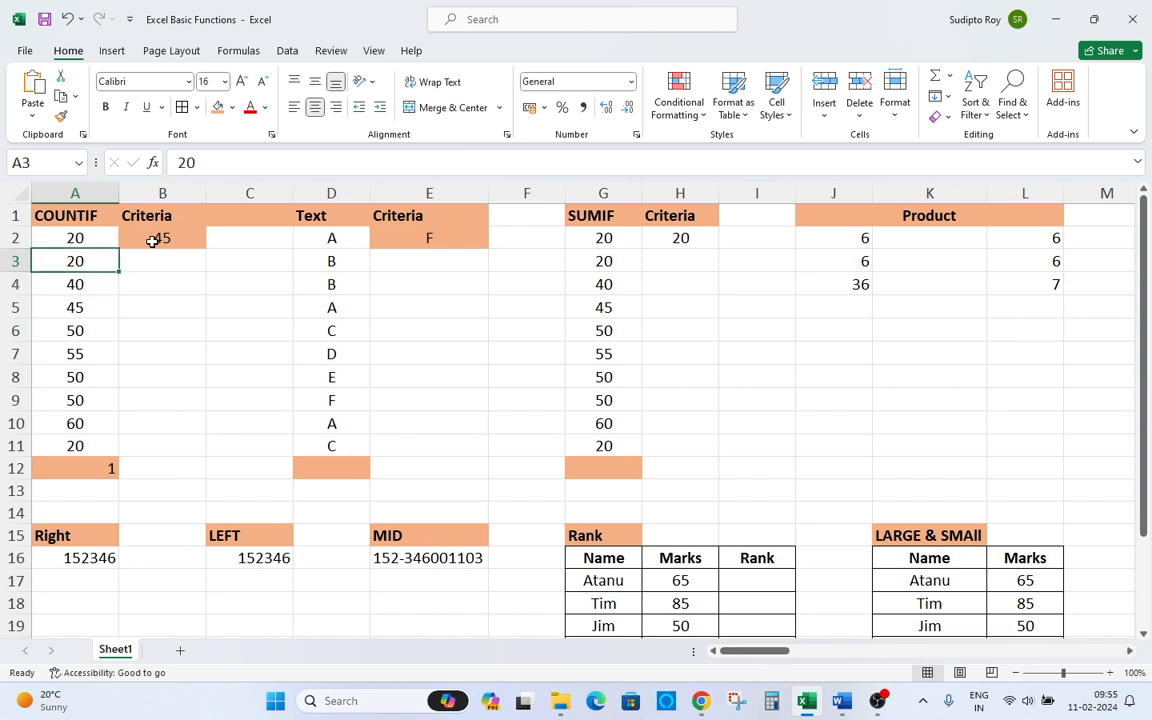
Change the criteria value in B2 to 50.
key(Right)
key(Up)
text(50)
key(Return)
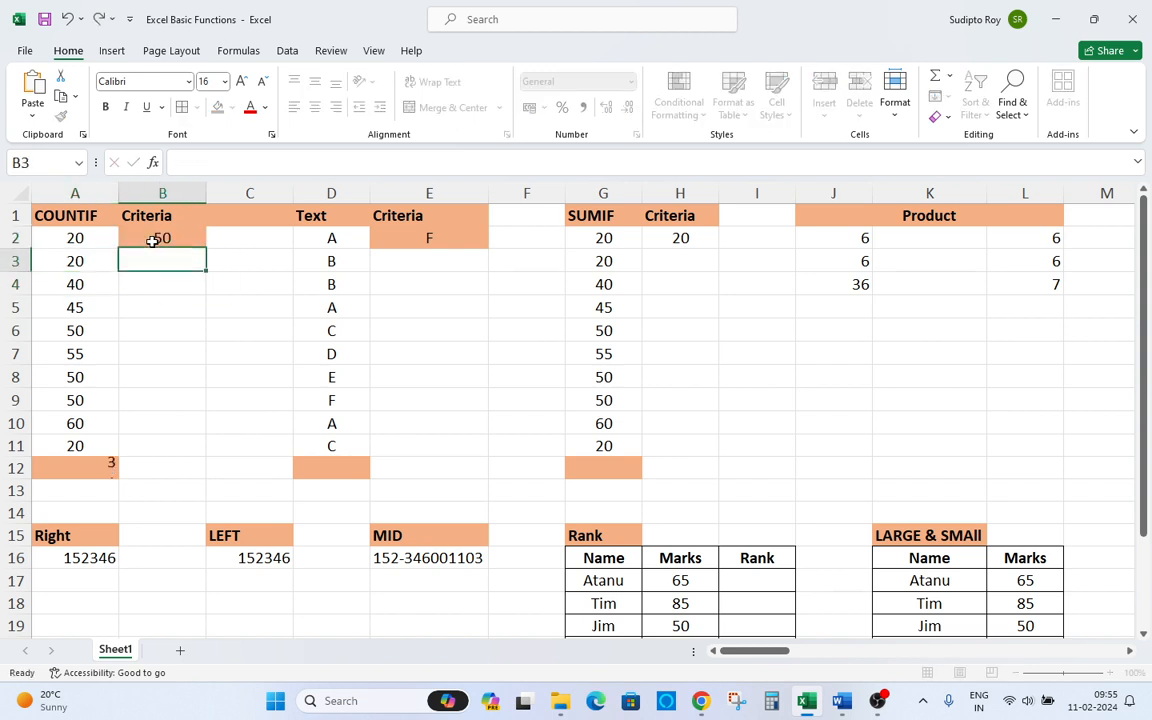
Scan the numbers in column A against the COUNTIF result in A12.
key(Left)
key(Down)
key(Down)
key(Down)
key(Down)
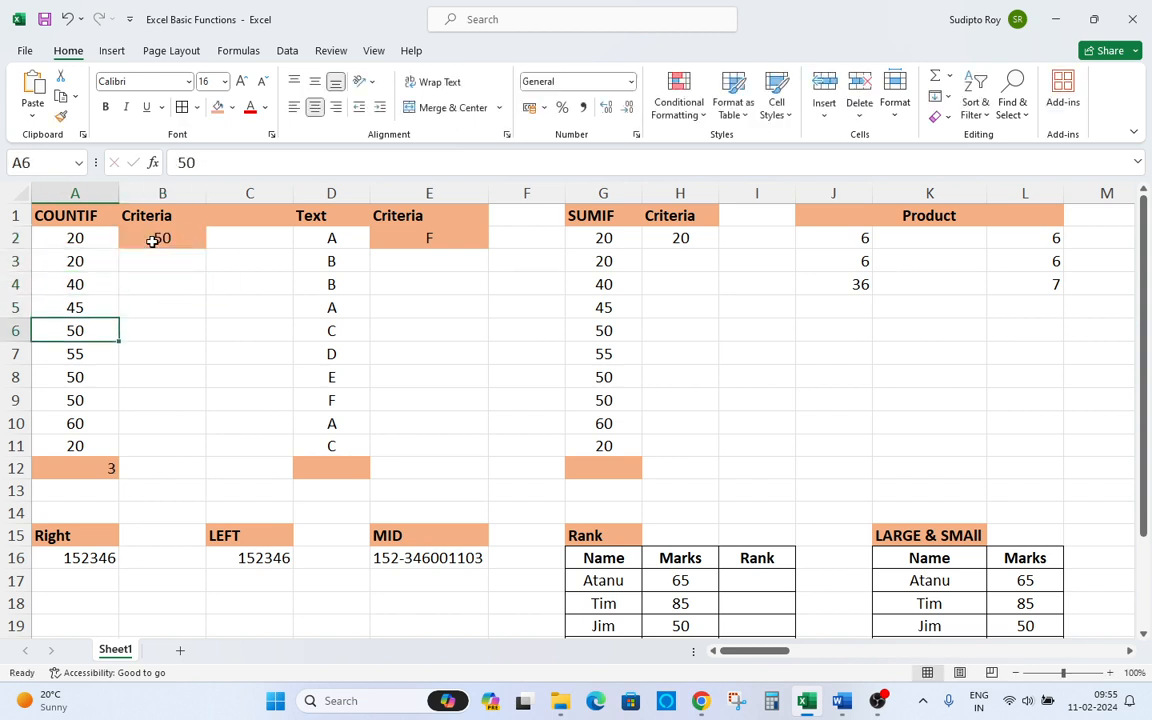
key(Down)
key(Down)
key(Down)
key(Up)
key(Down)
key(Up)
key(Up)
key(Up)
key(Up)
key(Up)
key(Up)
key(Up)
key(Up)
key(Up)
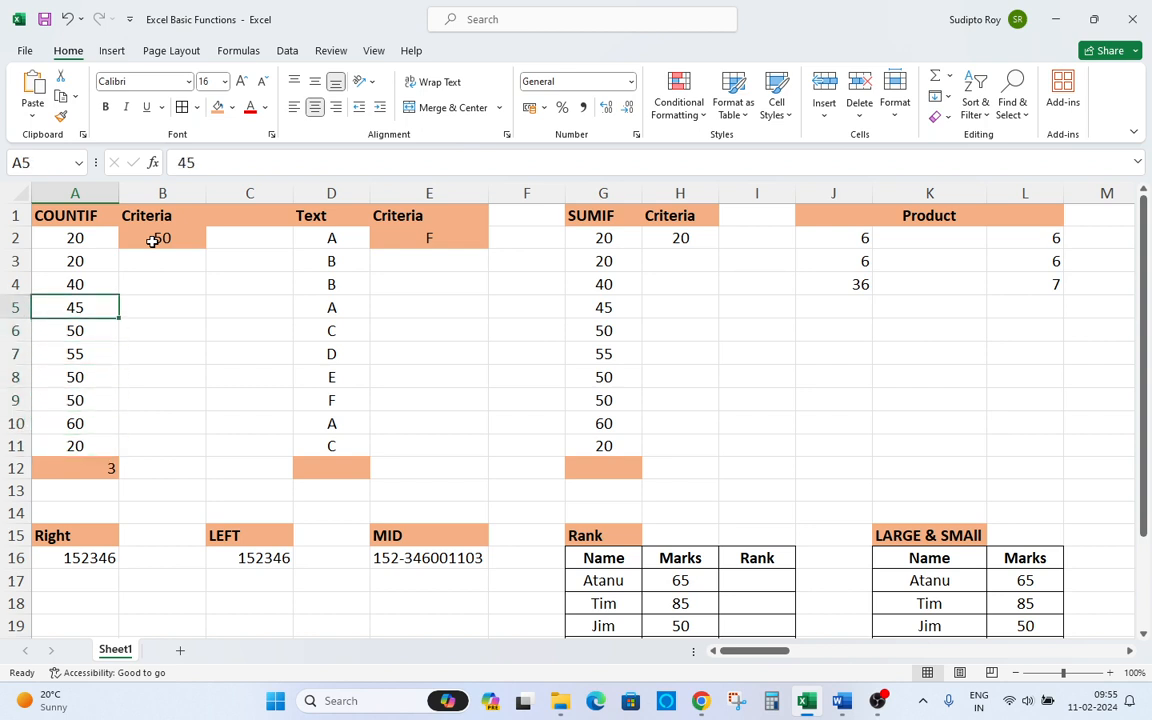
Change the criteria value in B2 to 55.
key(Right)
key(Down)
key(Down)
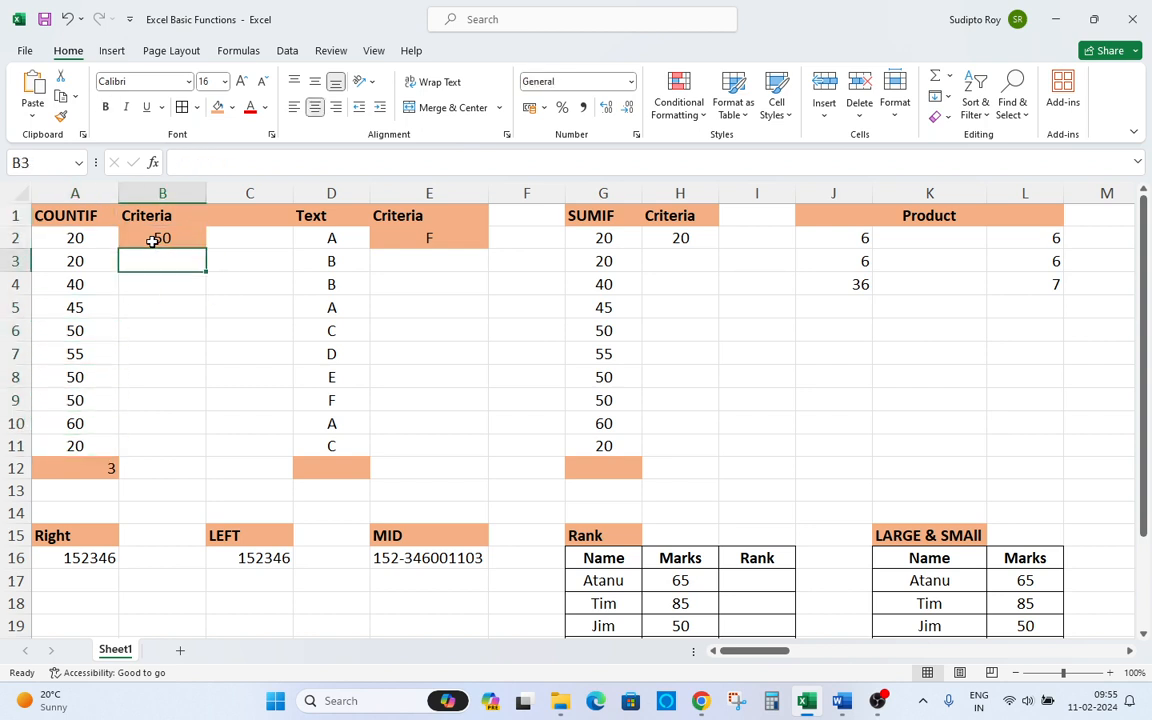
key(Up)
text(55)
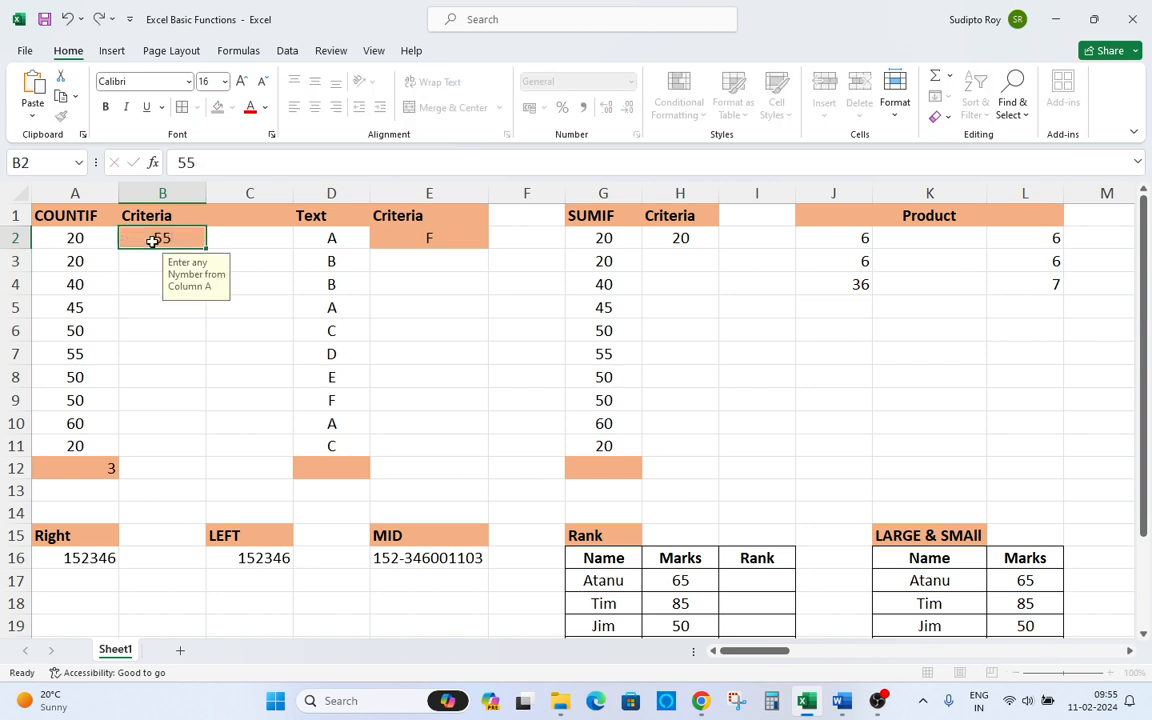
key(Return)
key(Down)
key(Down)
key(Down)
key(Down)
key(Down)
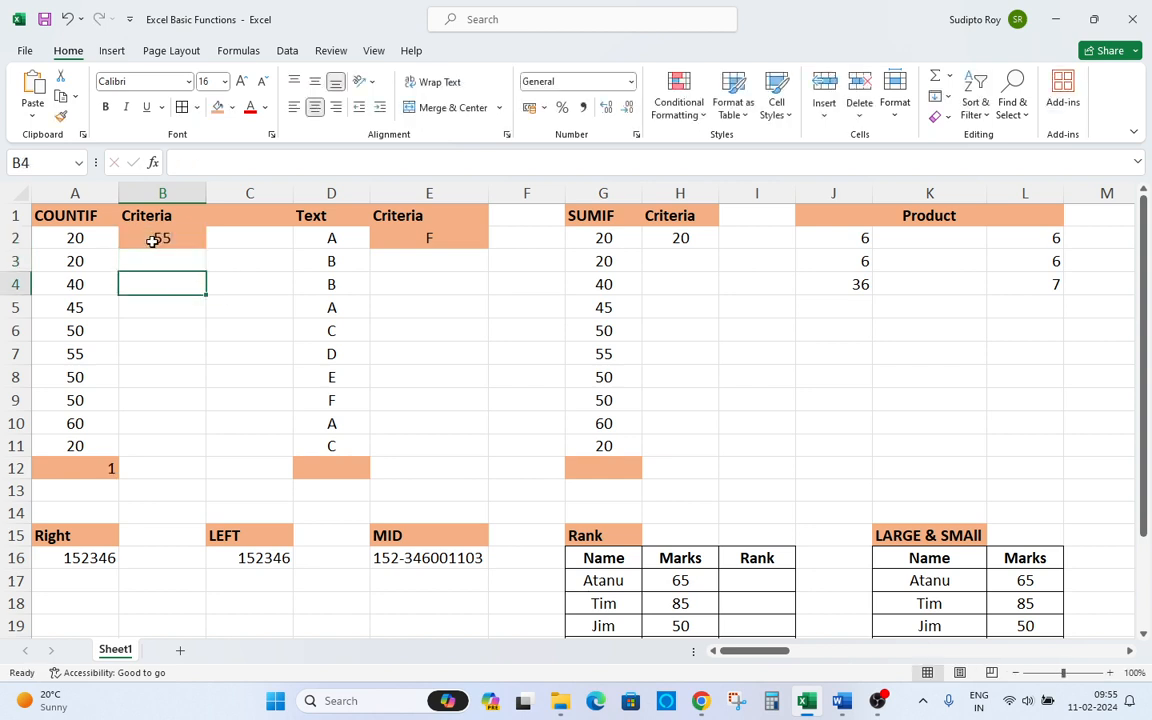
Change the criteria value in B2 to 60.
key(Up)
key(Up)
key(Up)
key(Up)
key(Up)
key(Up)
key(Up)
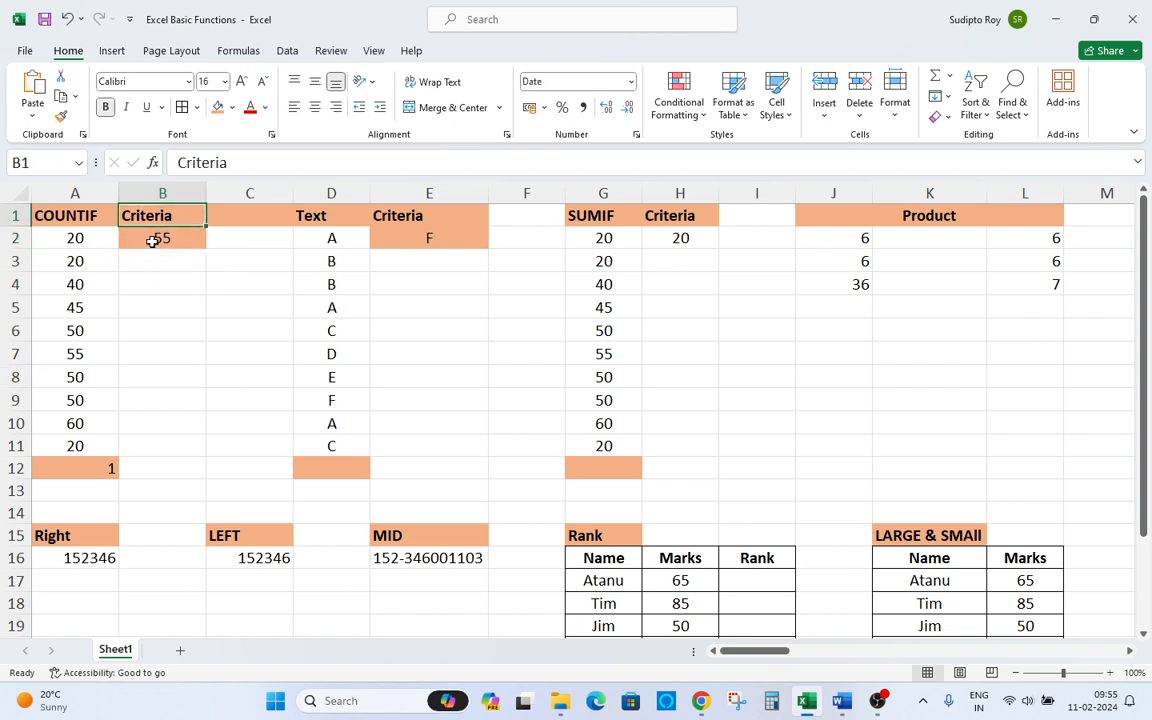
key(Down)
text(60)
key(Return)
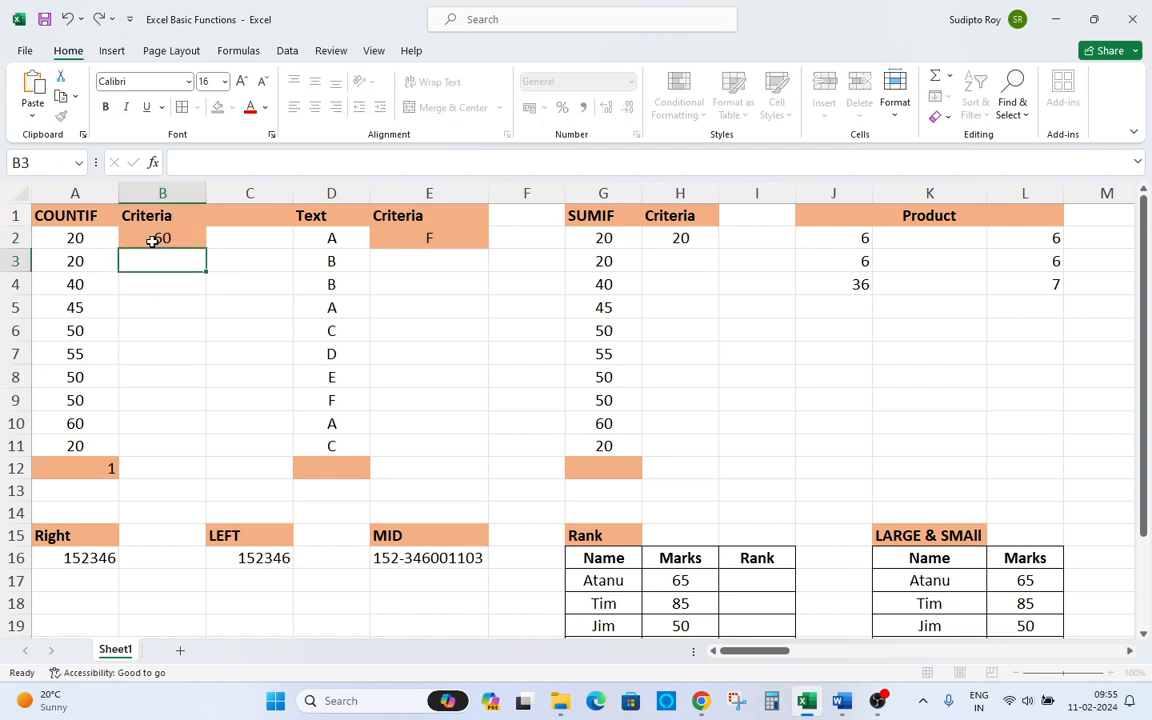
Change the criteria value in B2 to 20.
key(Up)
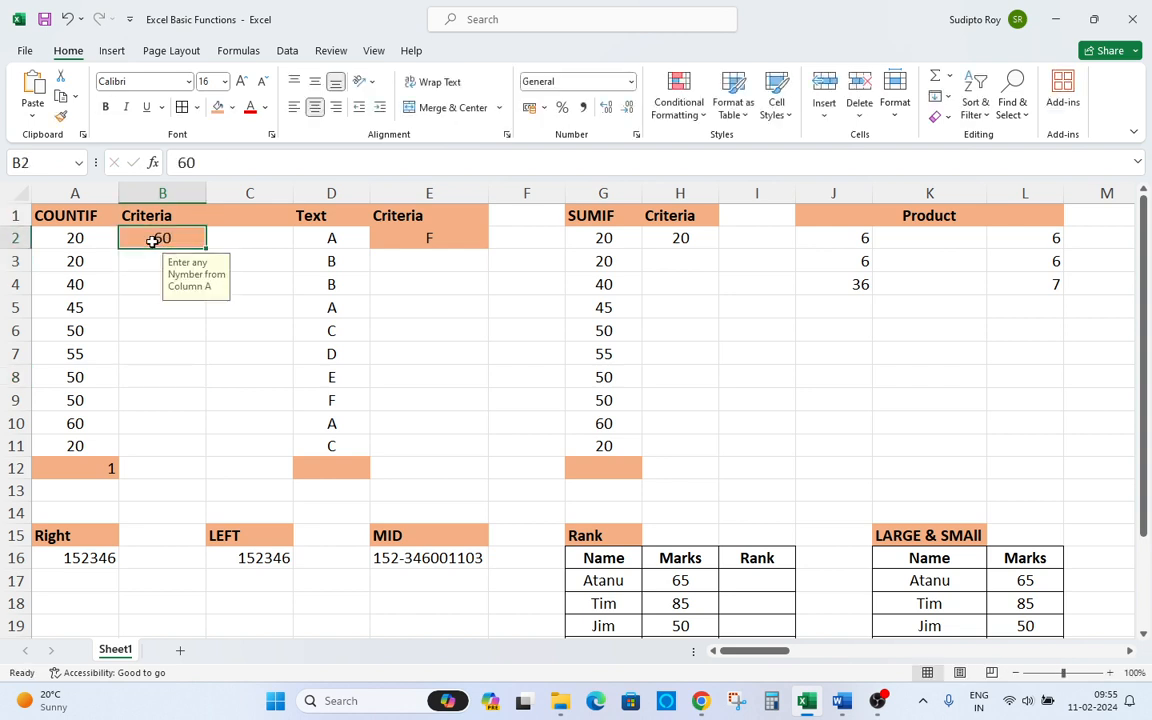
text(20)
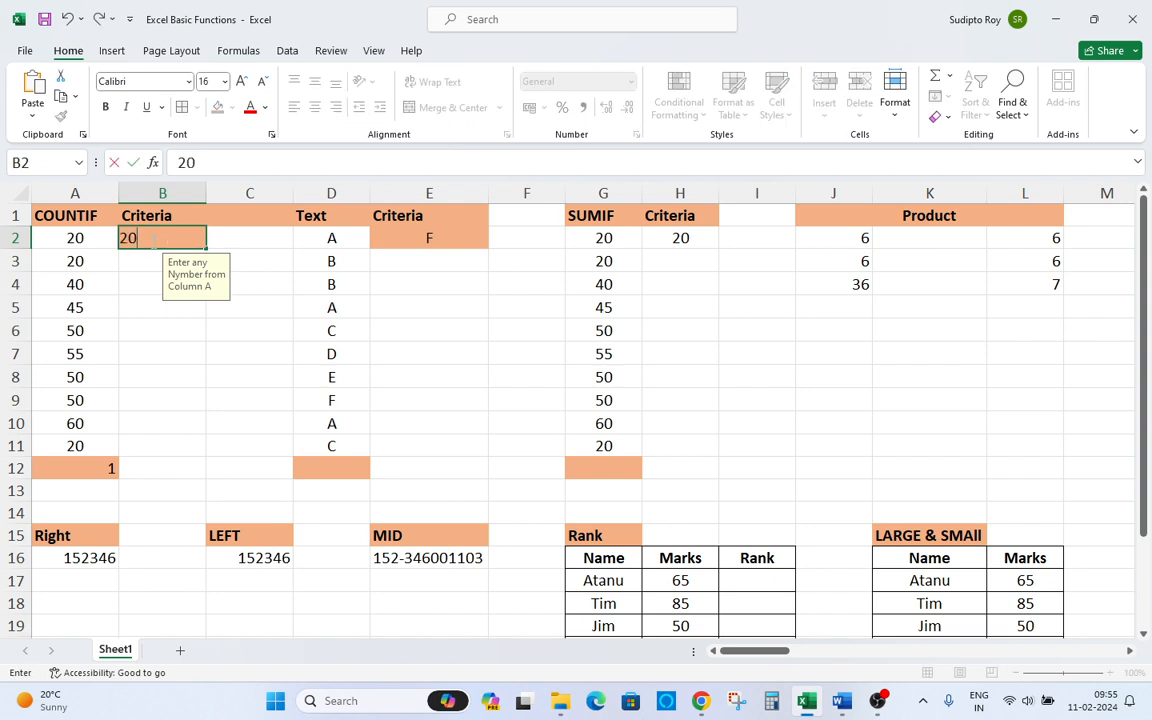
key(Return)
Scan the numbers in column A against the COUNTIF result in A12.
key(Left)
key(Up)
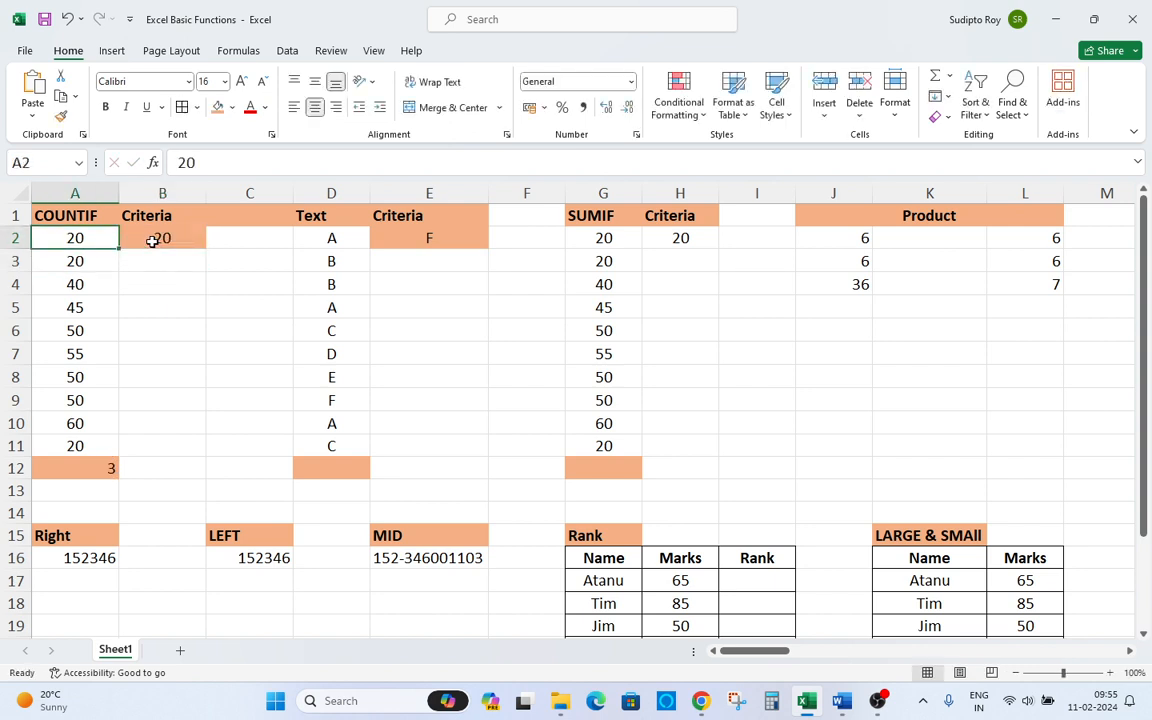
key(Down)
key(Down)
key(Down)
key(Down)
key(Down)
key(Down)
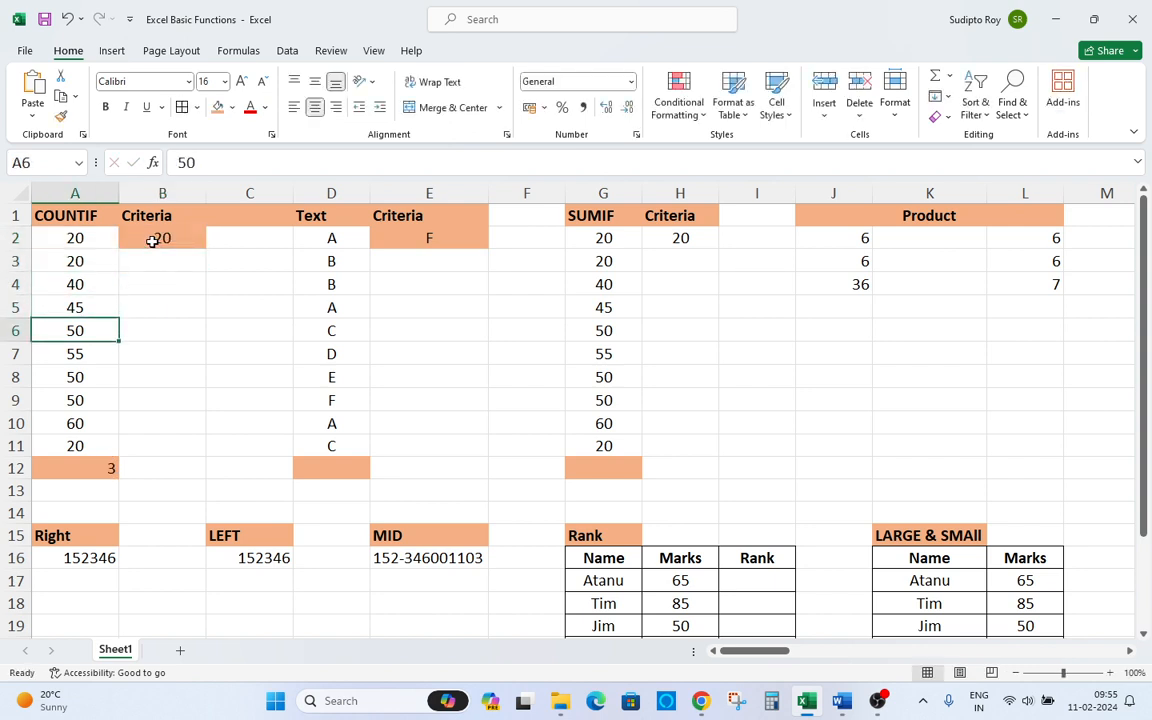
key(Down)
key(Down)
key(Down)
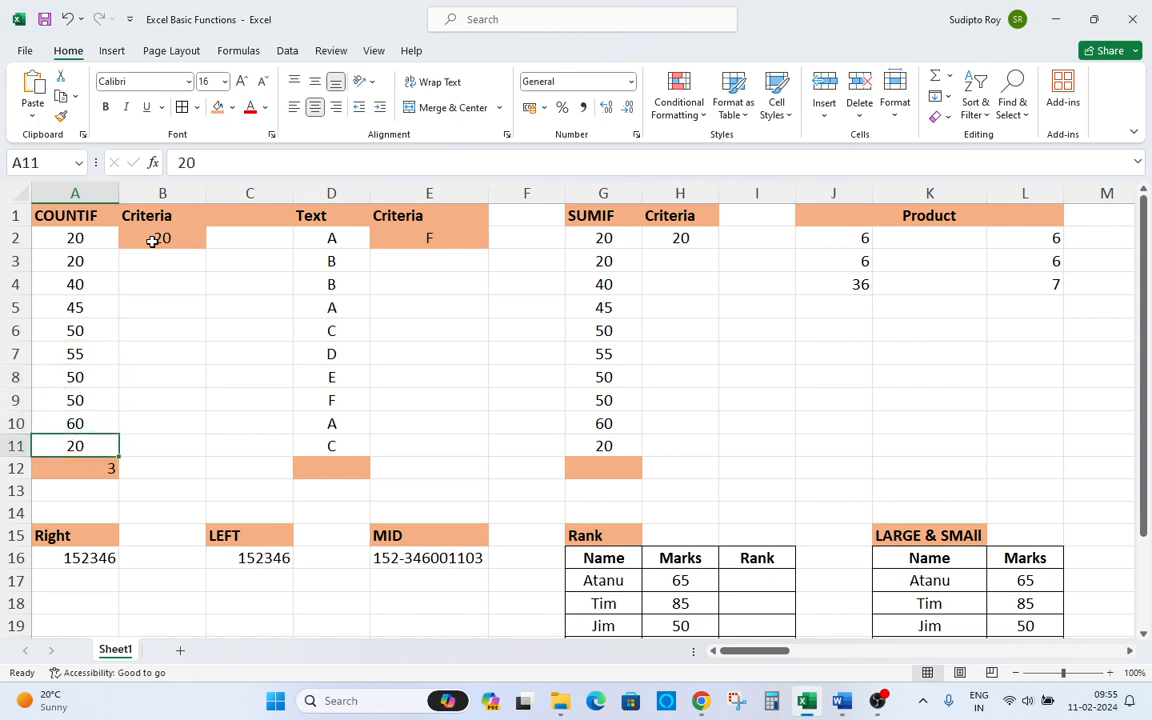
key(Down)
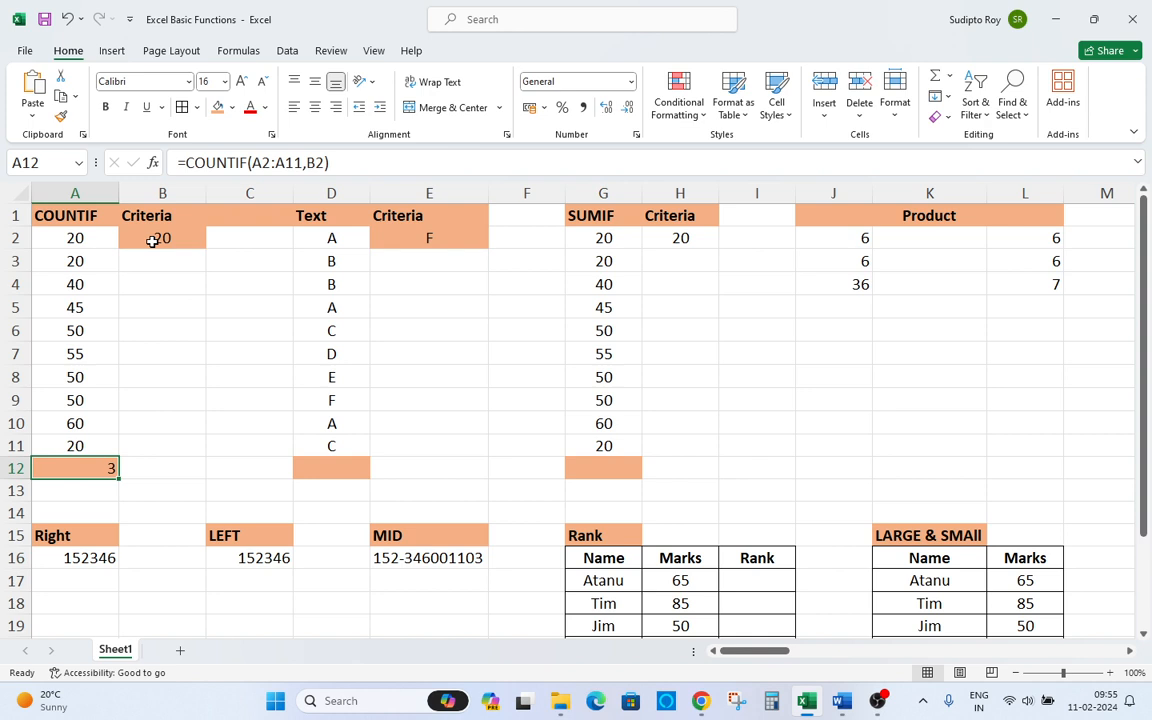
Examine the letter list in column D and the text criteria cell E2.
key(Up)
key(Up)
key(Up)
key(Up)
key(Up)
key(Up)
key(Up)
key(Up)
key(Up)
key(Up)
key(Up)
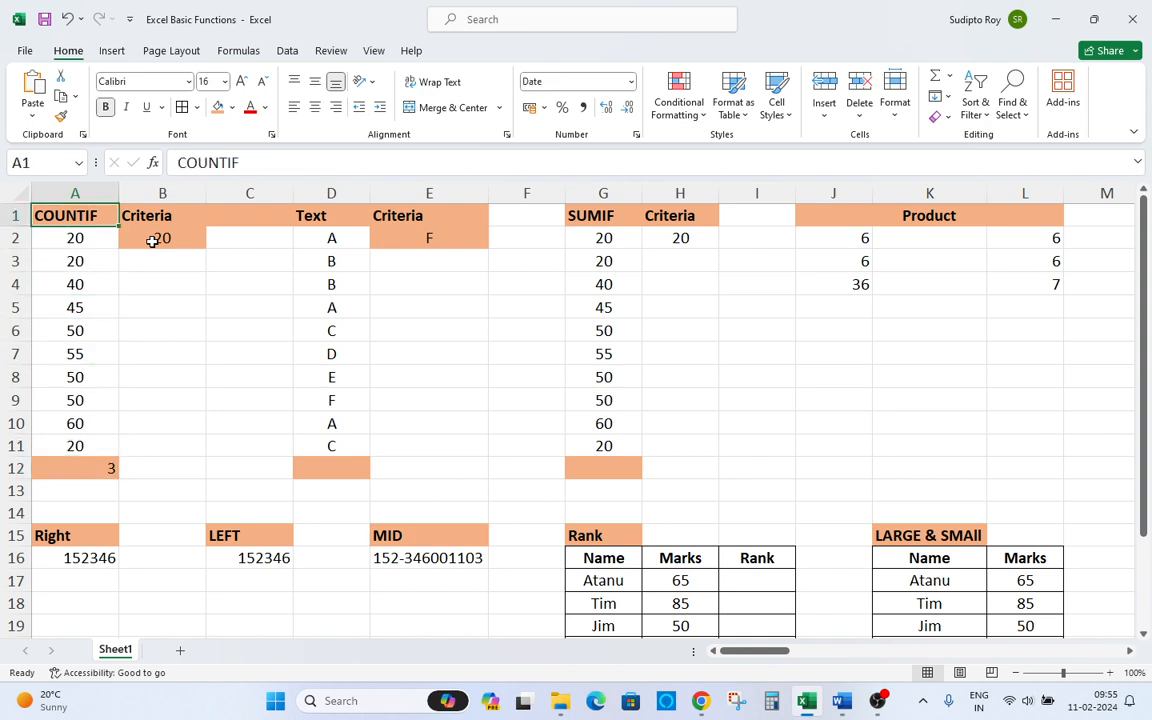
key(Right)
key(Right)
key(Down)
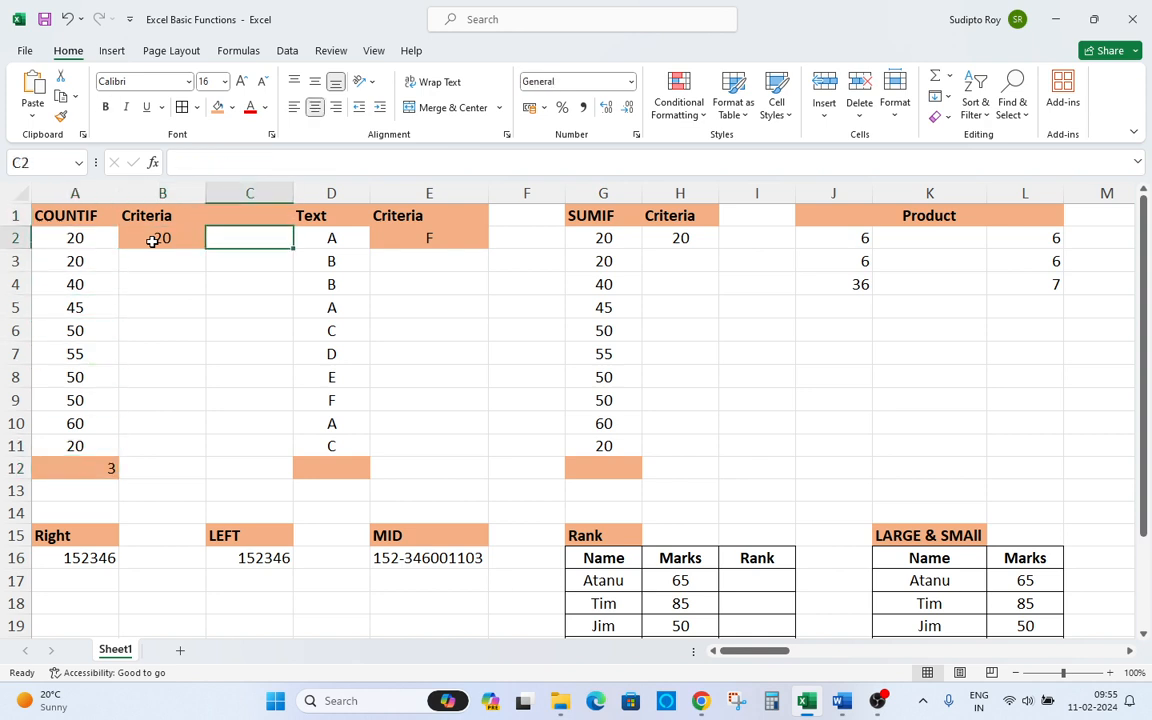
key(Left)
key(Left)
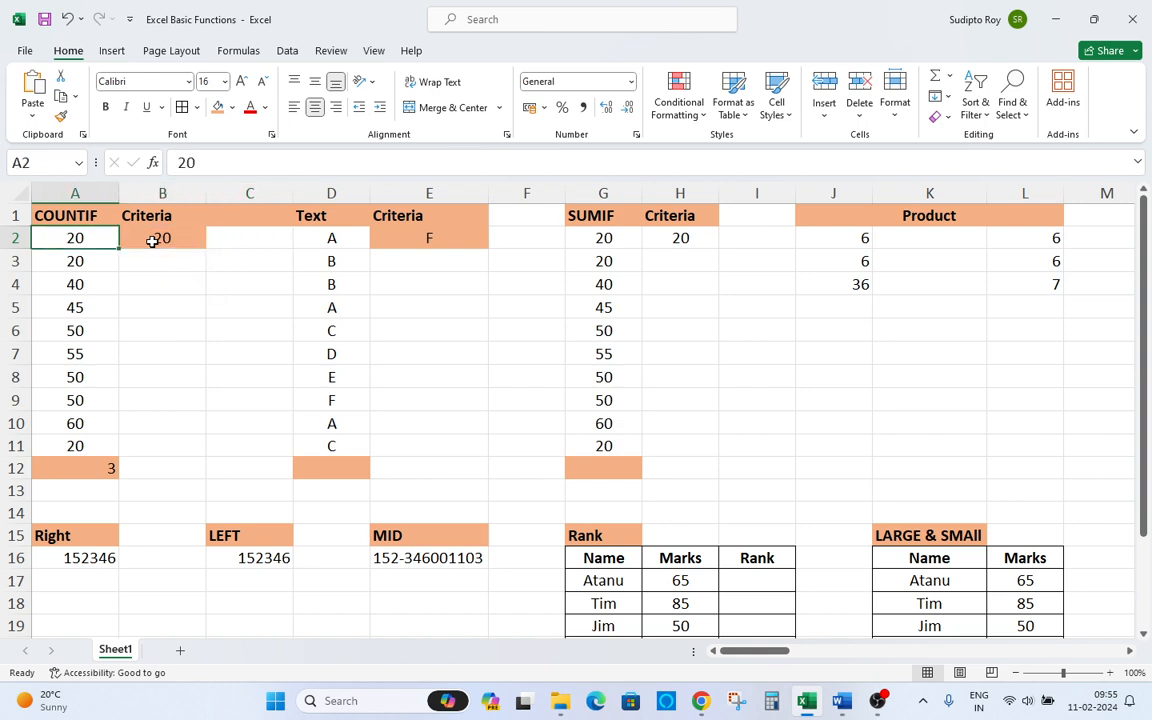
key(shift+Down)
key(shift+Down)
key(Right)
key(Right)
key(Right)
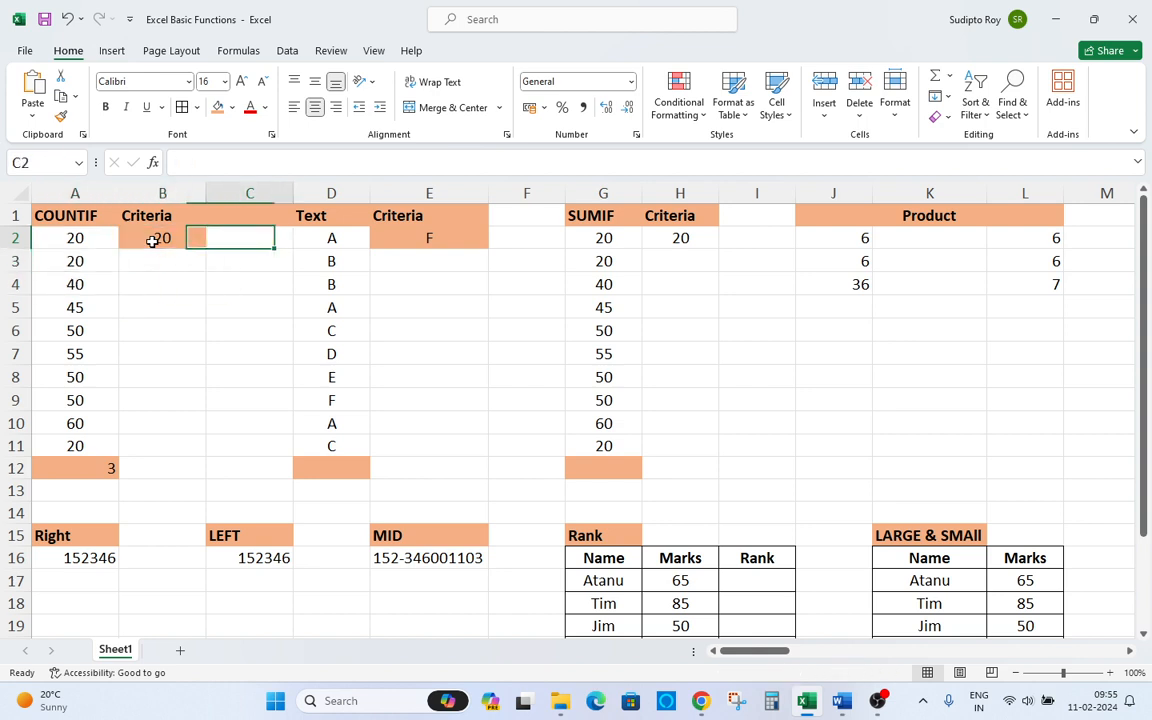
key(Right)
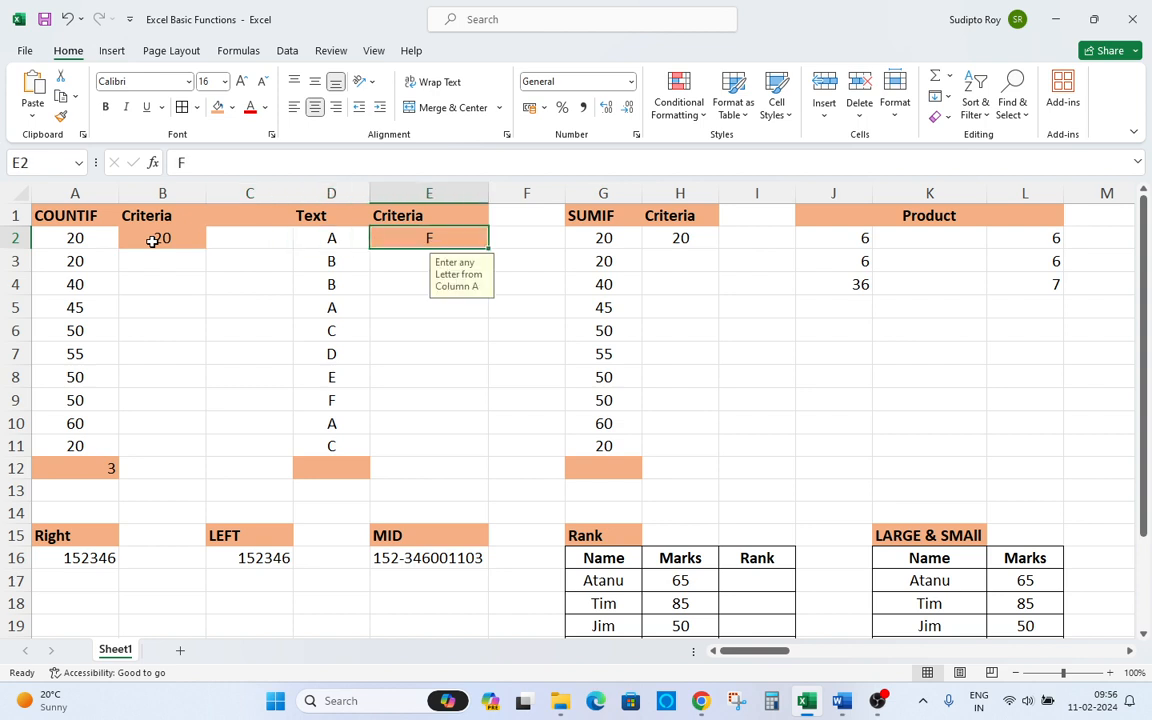
key(Left)
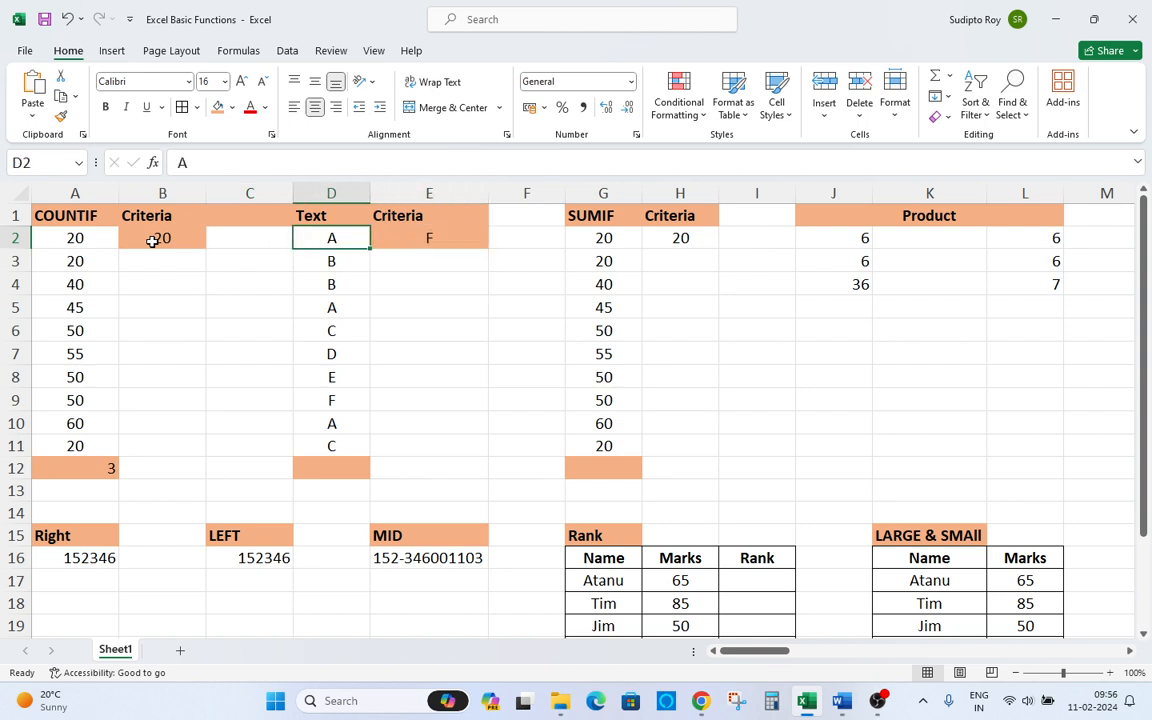
key(Down)
key(Down)
key(Down)
key(Down)
key(Down)
key(Down)
key(Down)
key(Down)
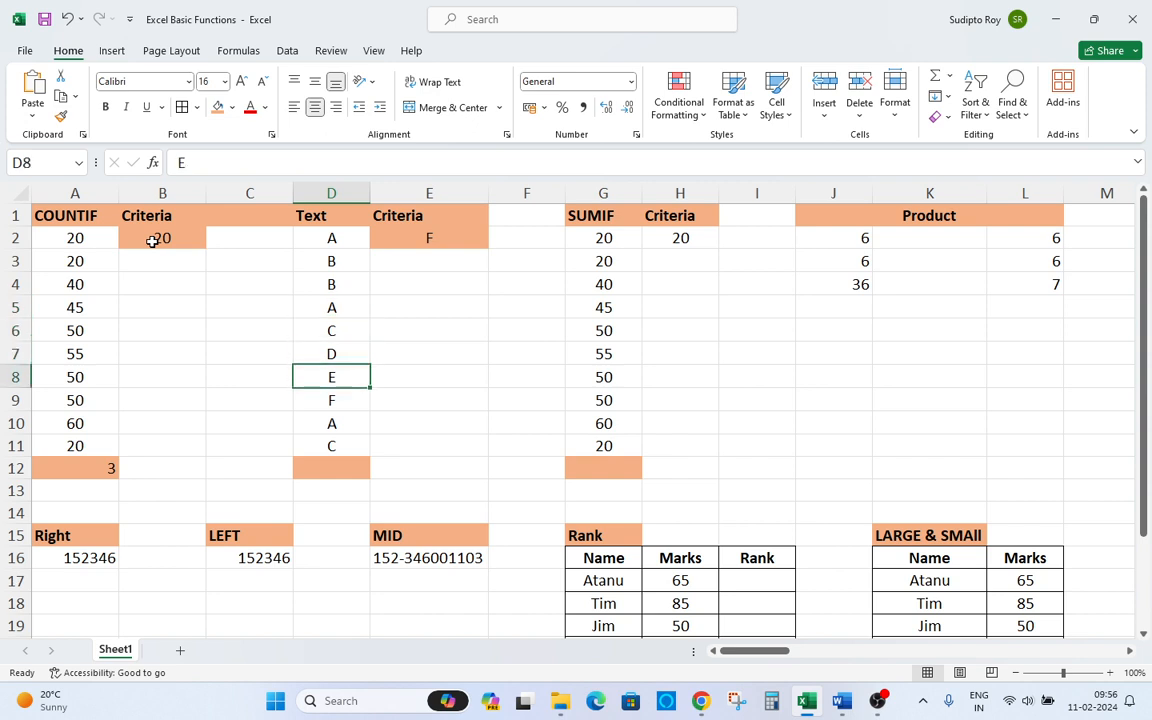
key(Down)
key(Down)
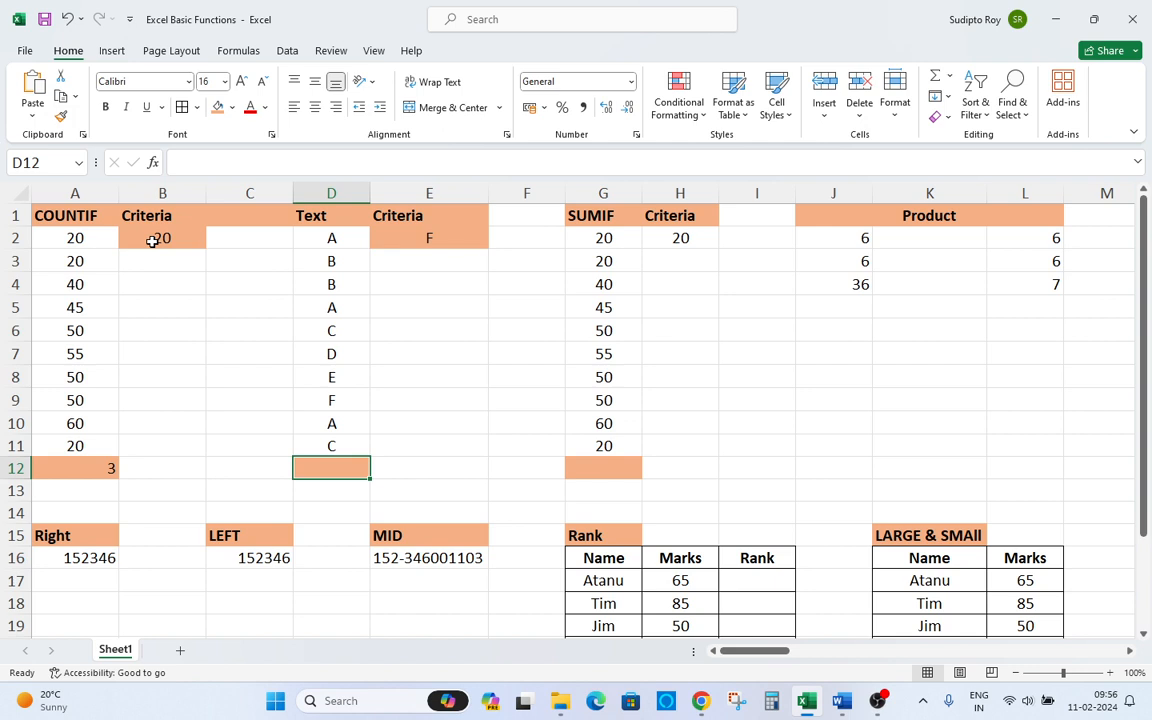
Enter a COUNTIF formula in D12 counting cells in D2:D11 that match the criteria in E2.
text(=cou)
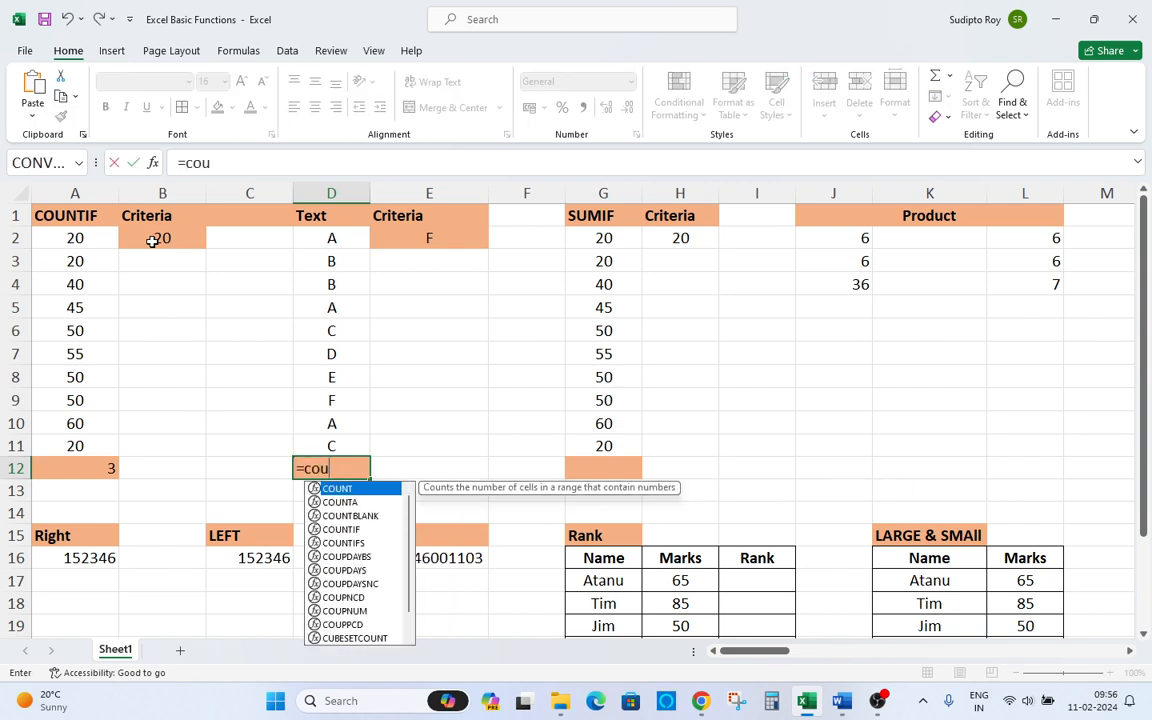
text(nt)
key(Down)
key(Down)
key(Down)
key(Down)
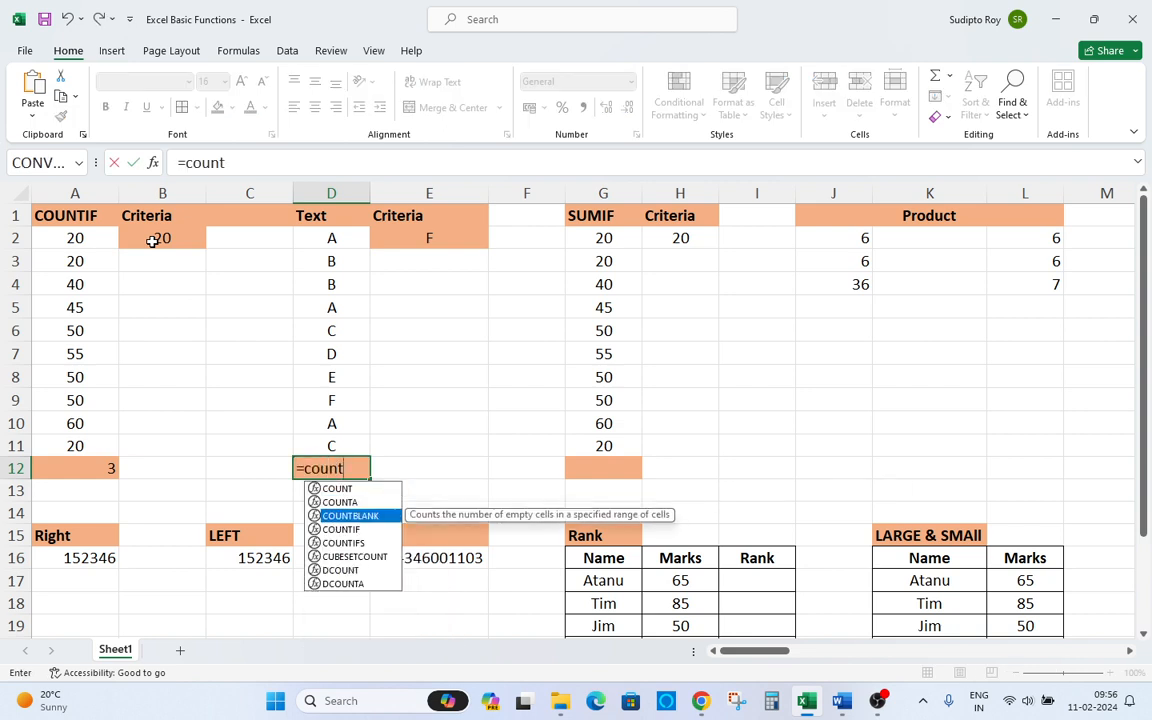
key(Up)
key(Tab)
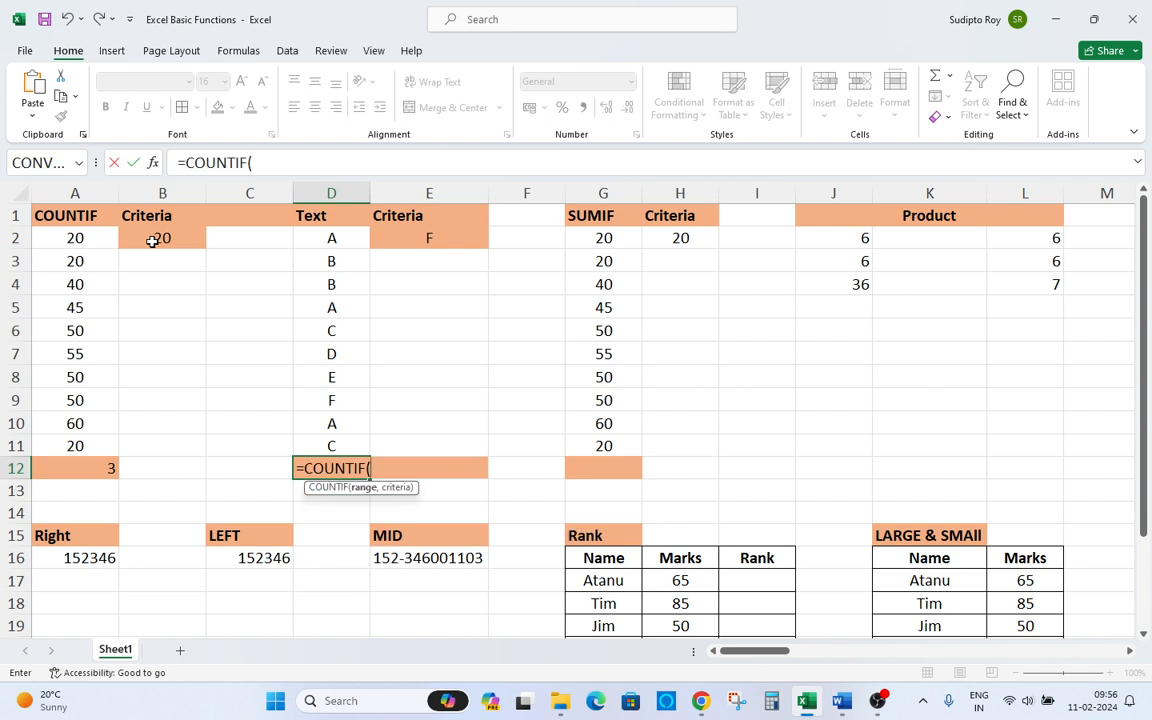
key(Up)
key(ctrl+Up)
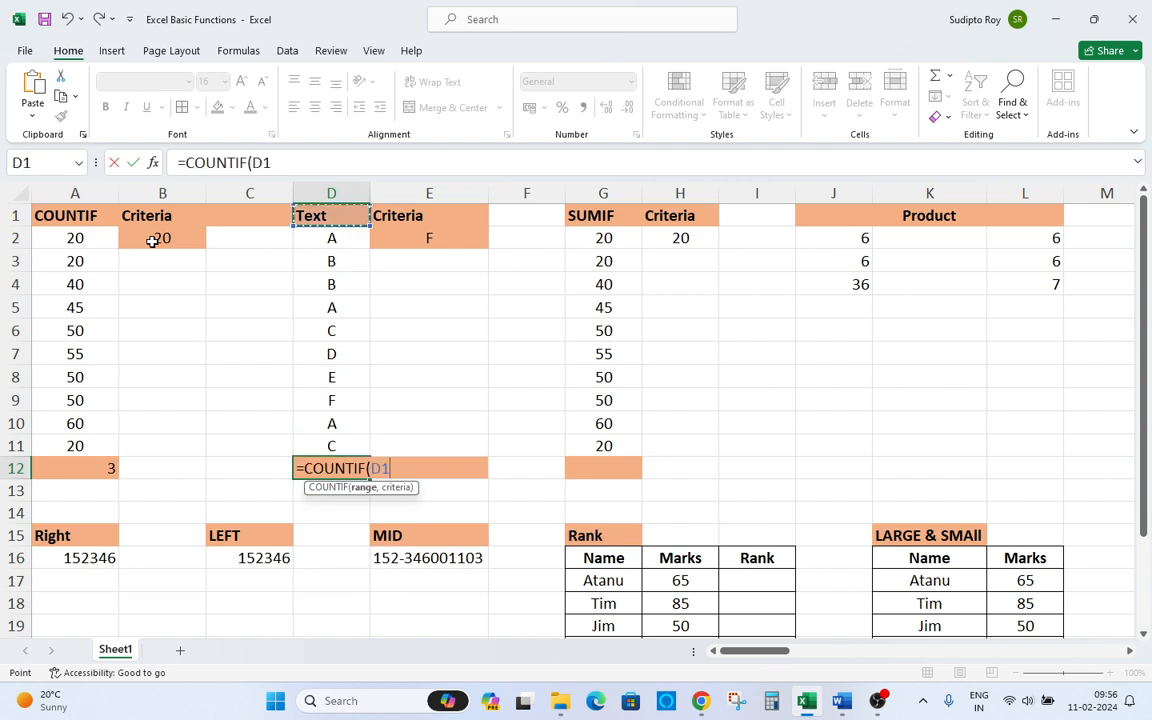
key(Down)
key(shift+Down)
key(shift+Down)
key(shift+Down)
key(shift+Down)
key(shift+Down)
key(shift+Down)
key(shift+Down)
key(shift+Down)
key(shift+Down)
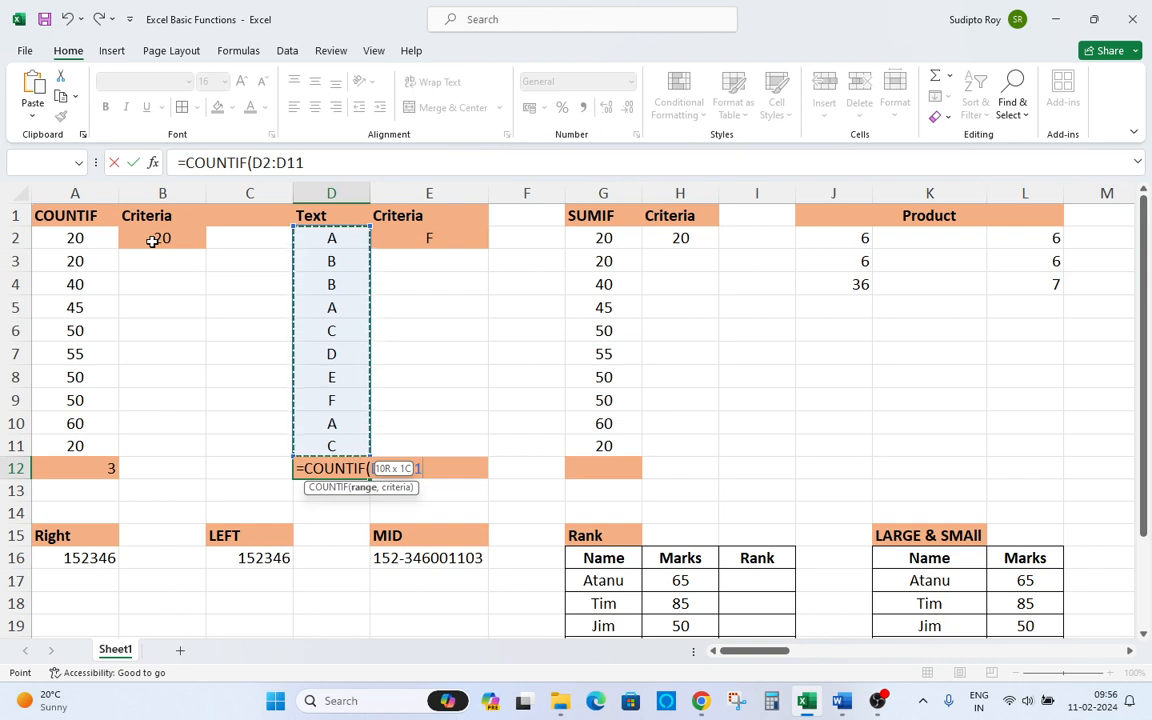
text(,)
key(ctrl+Up)
key(Down)
key(Right)
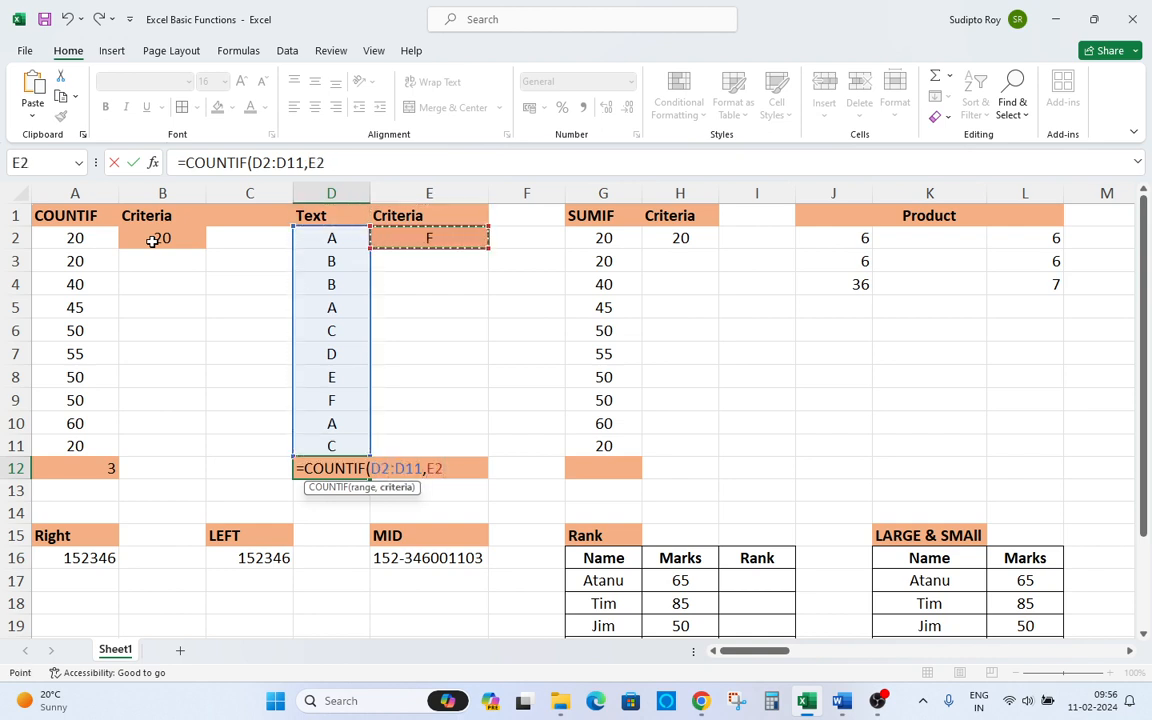
key(Return)
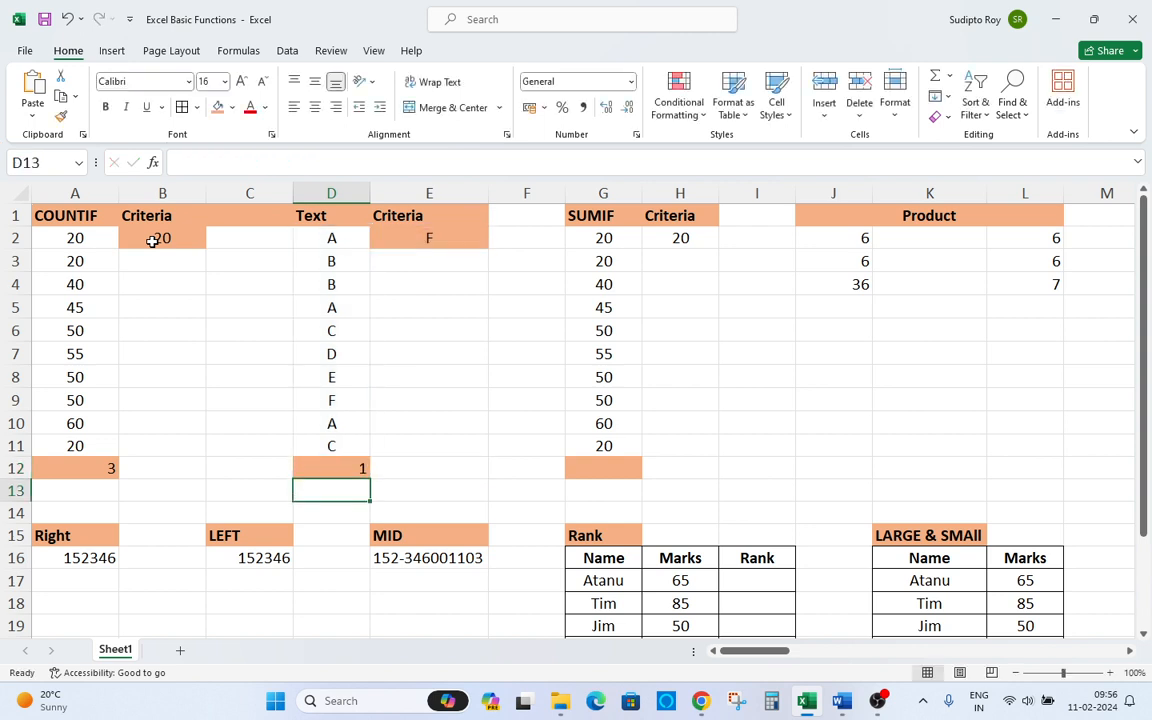
Change the text criteria in E2 to A.
key(Up)
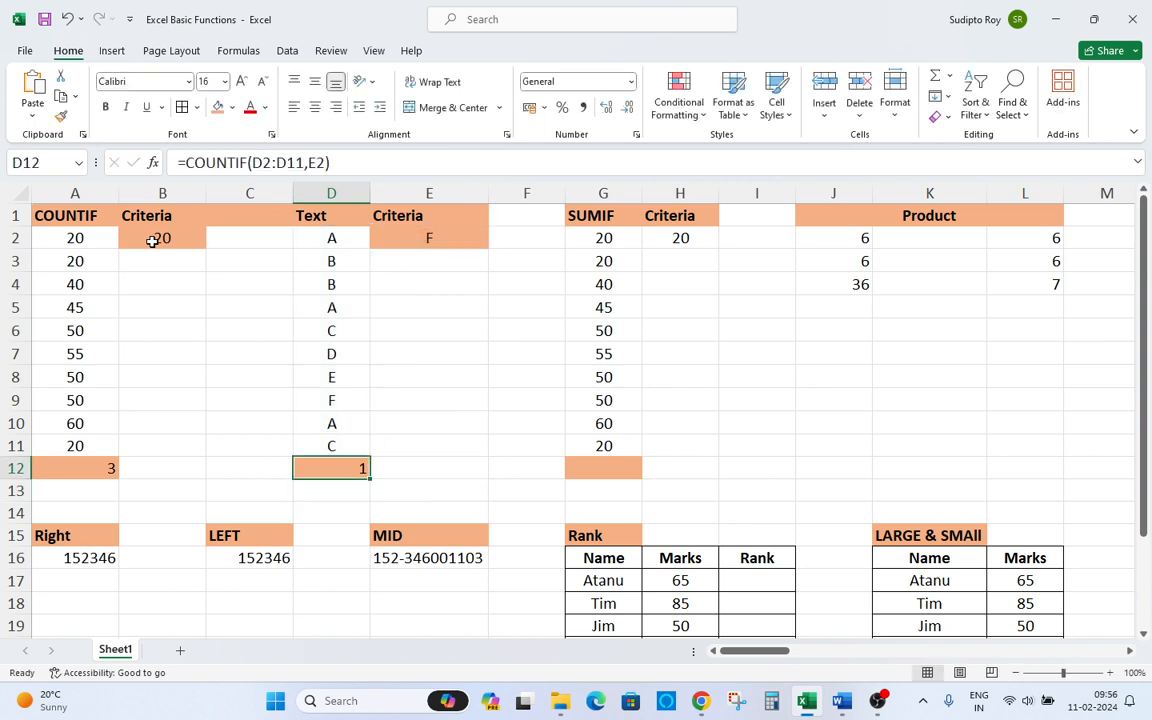
key(ctrl+Up)
key(Down)
key(Right)
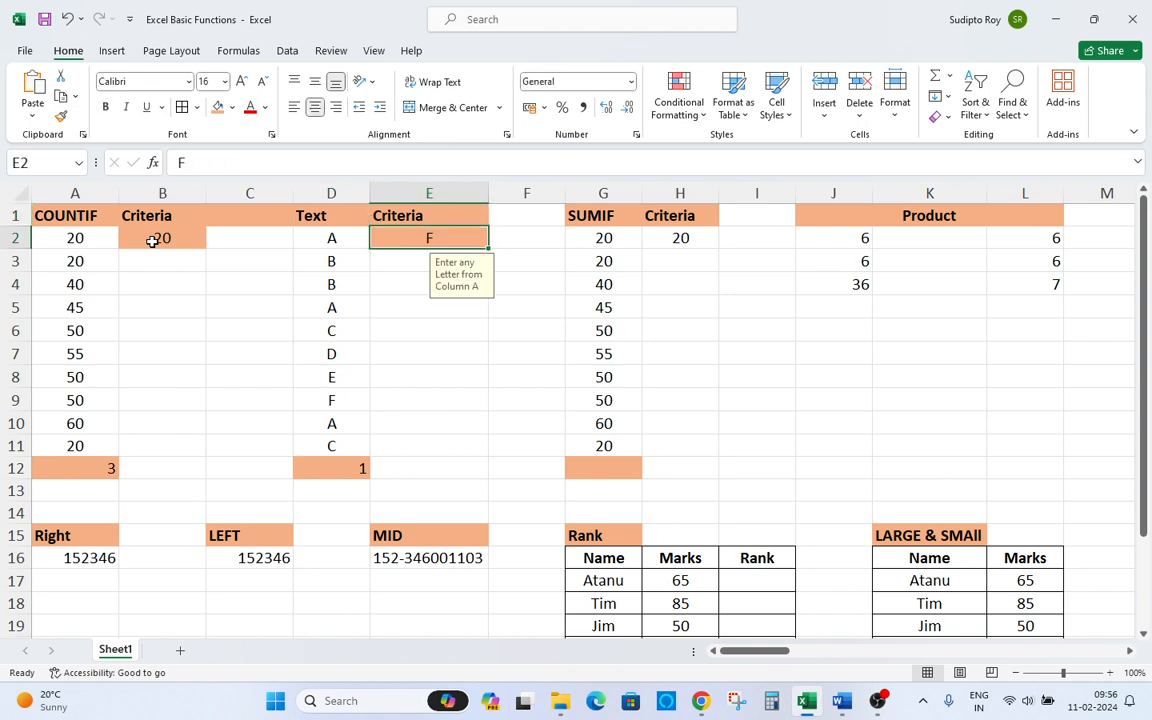
text(A)
key(Return)
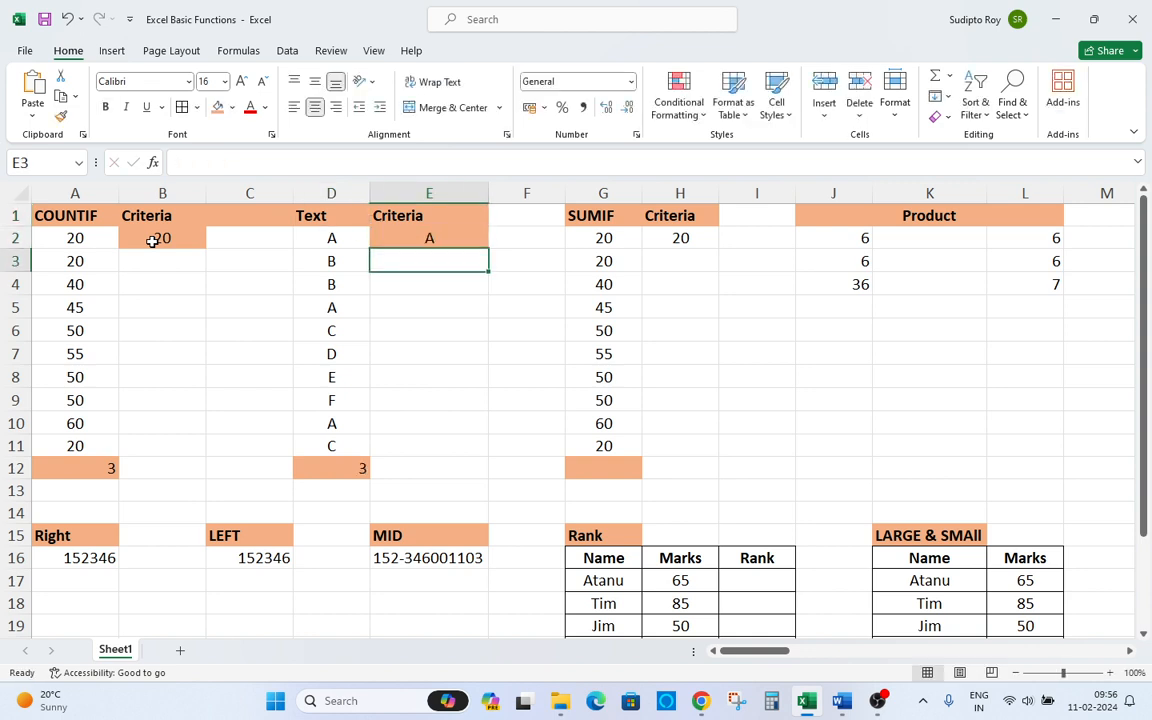
Turn on filtering for the table and filter the Text column to show only A.
key(Up)
key(Left)
key(Up)
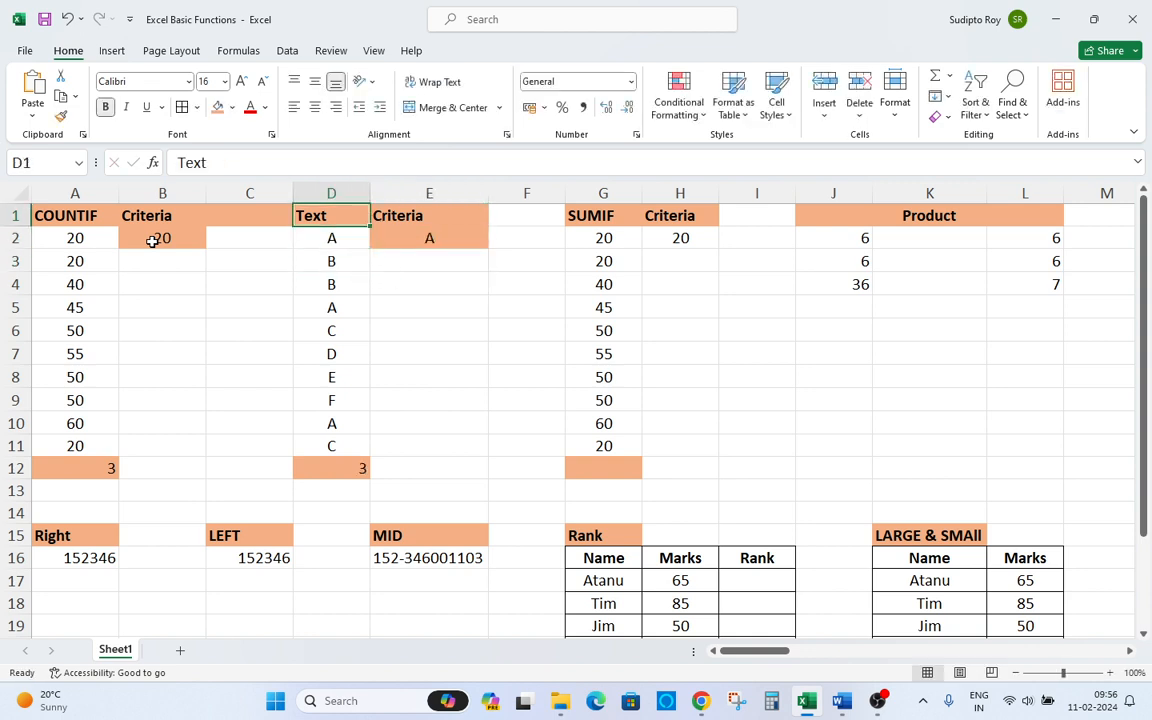
key(ctrl+shift+l)
key(alt+Down)
key(space)
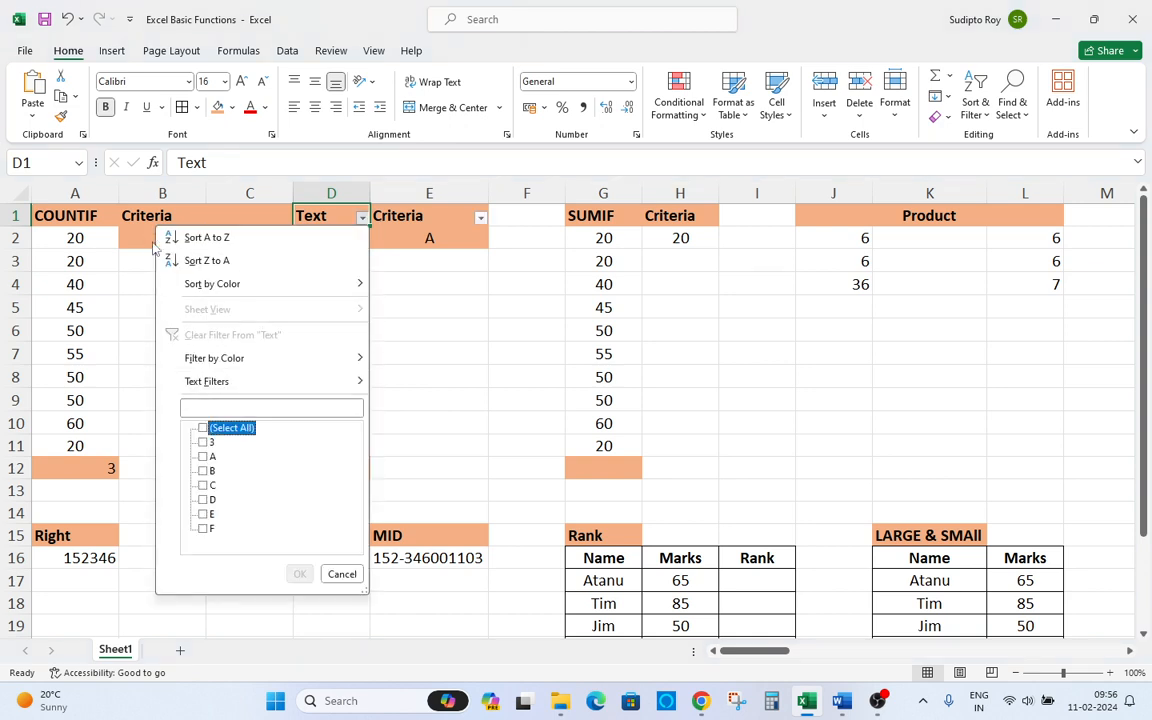
key(Down)
key(Down)
key(space)
key(Return)
Clear the filter from the Text column so all rows show again.
key(Down)
key(Up)
key(alt+Down)
key(Down)
key(Down)
key(Down)
key(Down)
key(Down)
key(Down)
key(Down)
key(Down)
key(Down)
key(Down)
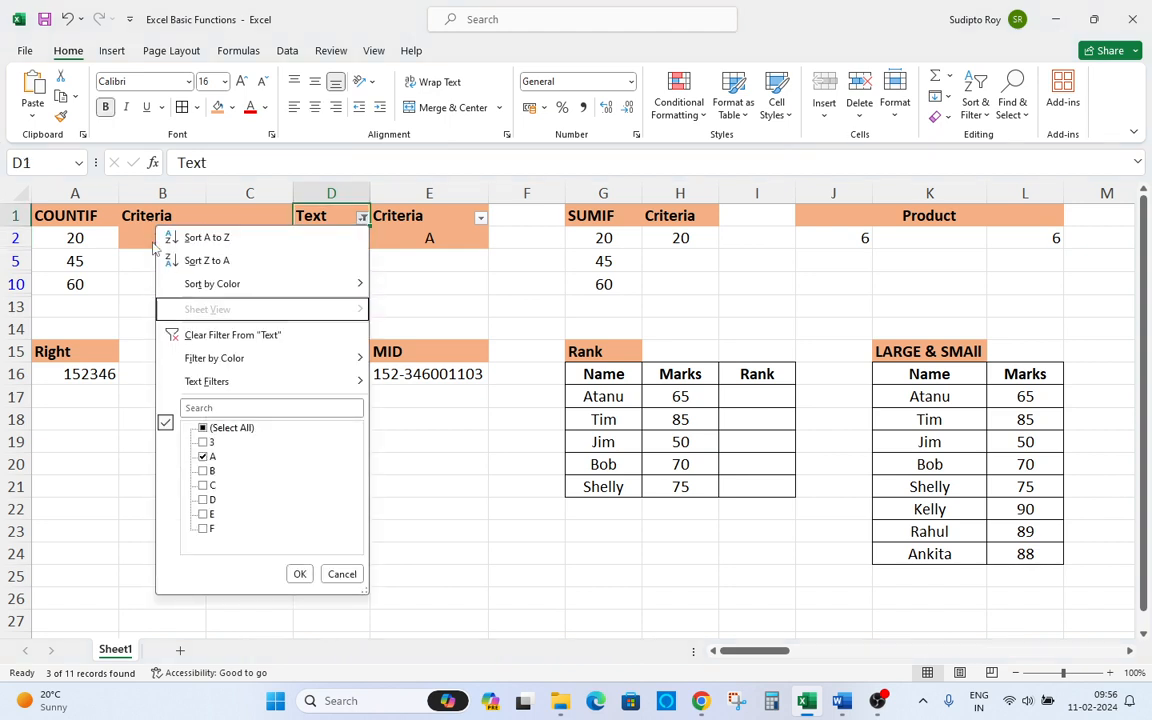
key(Up)
key(space)
key(Return)
Scan the letters in column D.
key(Down)
key(Down)
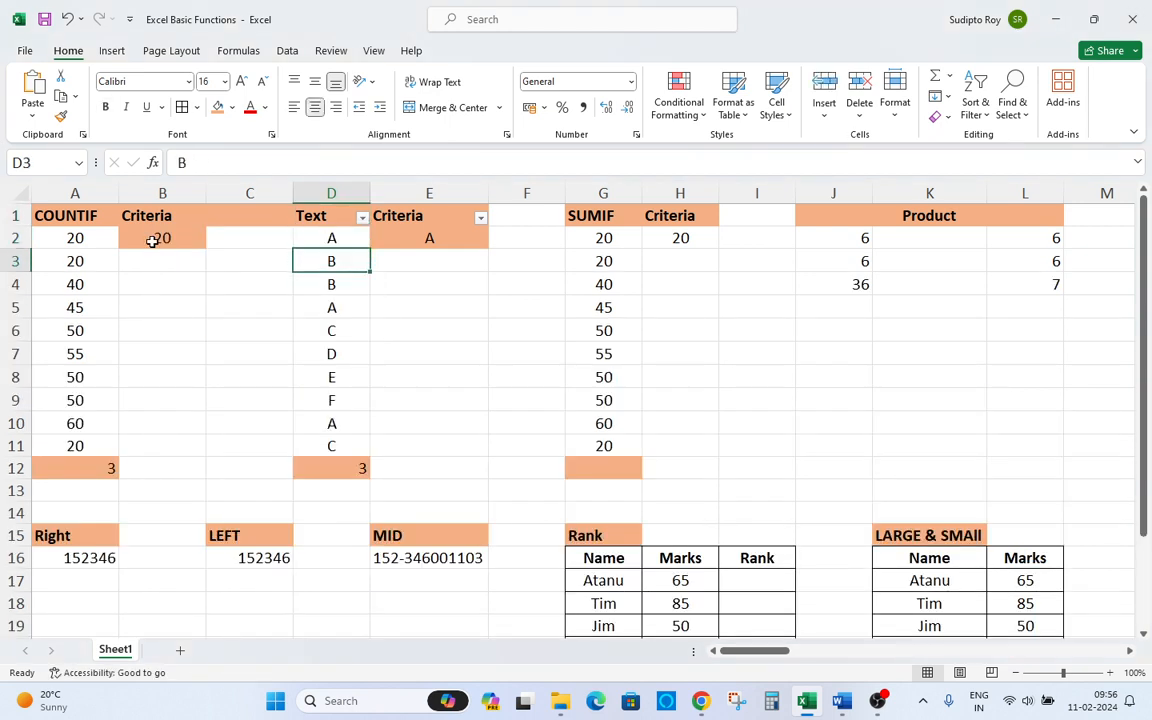
key(Down)
key(Down)
key(Down)
key(Down)
key(Down)
key(Down)
key(Down)
key(Down)
key(Down)
key(Up)
key(Up)
key(Up)
key(Up)
key(Up)
key(Up)
key(Up)
key(Up)
key(Up)
key(Up)
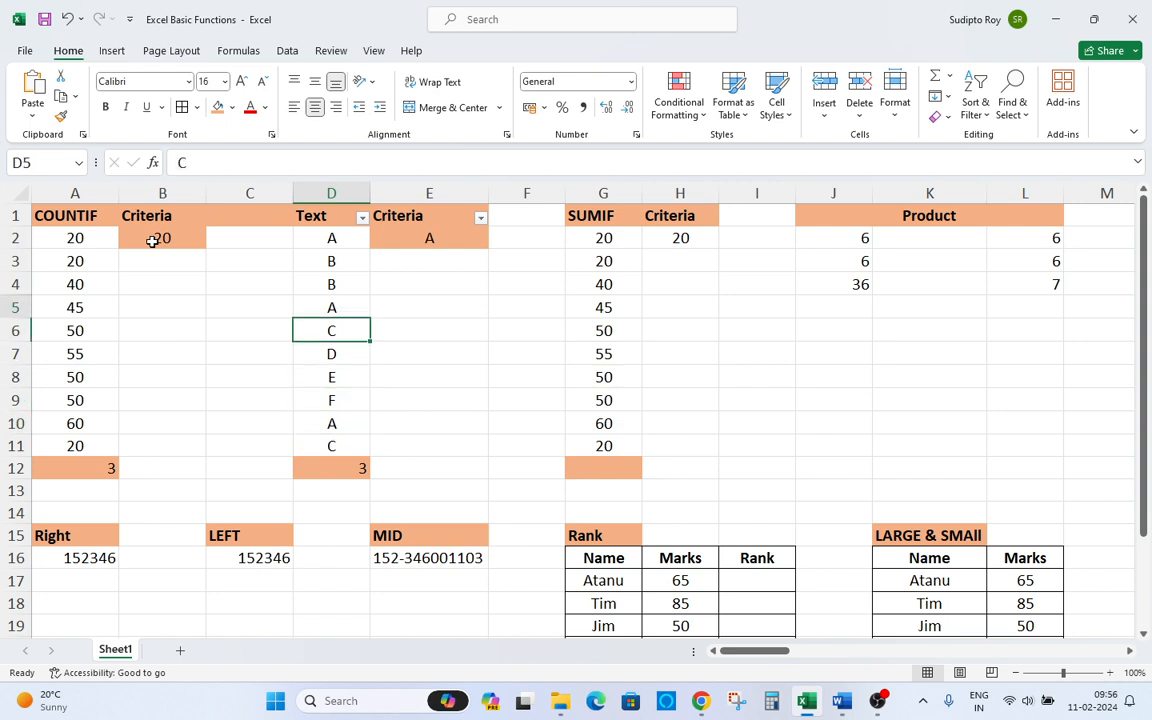
Change the text criteria in E2 to B.
key(Right)
key(alt)
key(alt)
text(b)
key(Return)
key(Up)
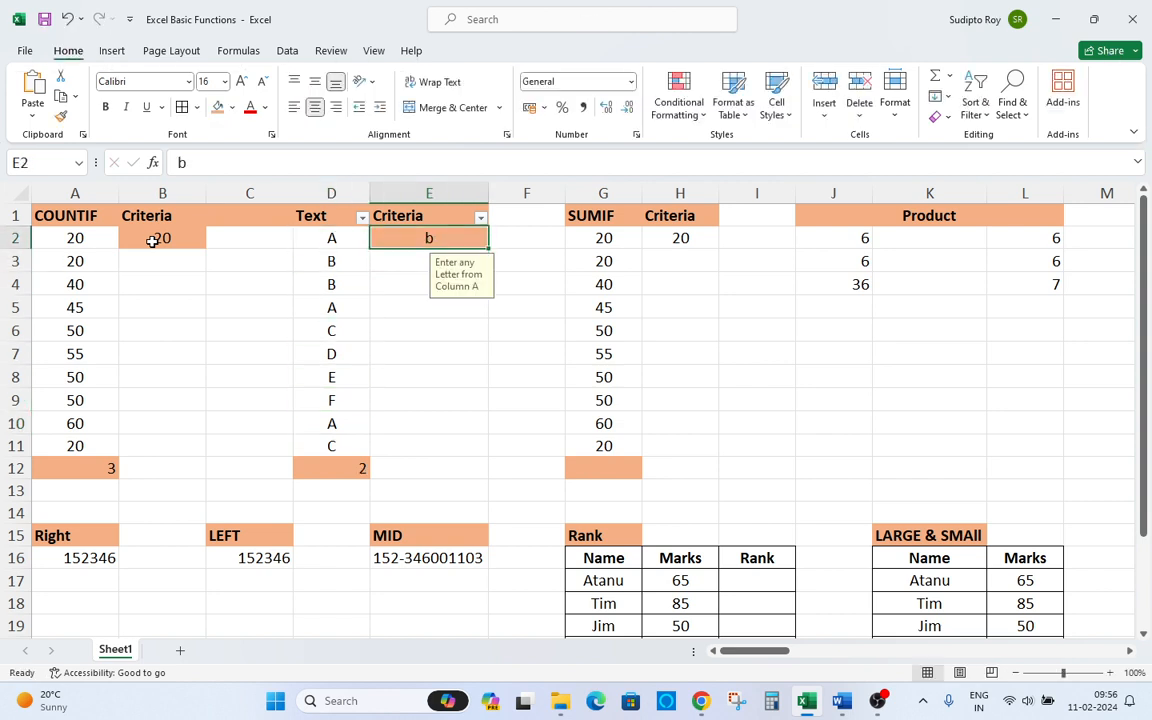
text(B)
key(Return)
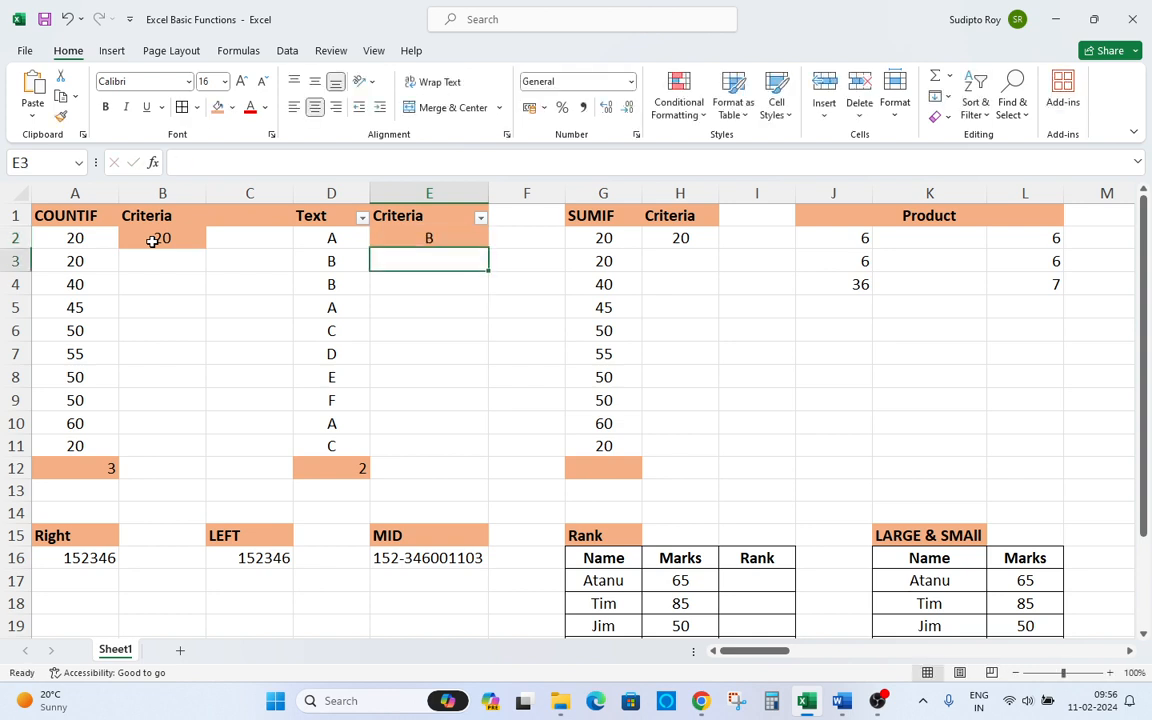
Check the letters in column D against the COUNTIF result in D12.
key(Up)
key(Left)
key(Down)
key(Down)
key(Down)
key(Down)
key(Down)
key(Up)
key(Up)
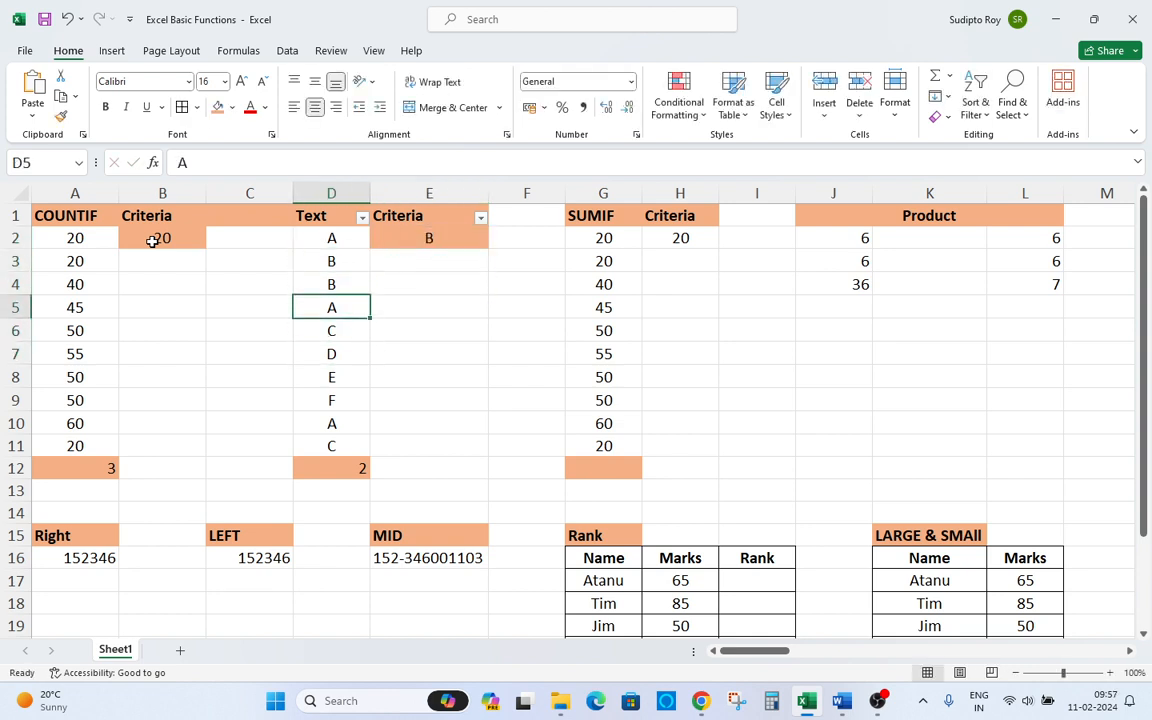
key(Right)
key(Up)
key(Up)
key(Up)
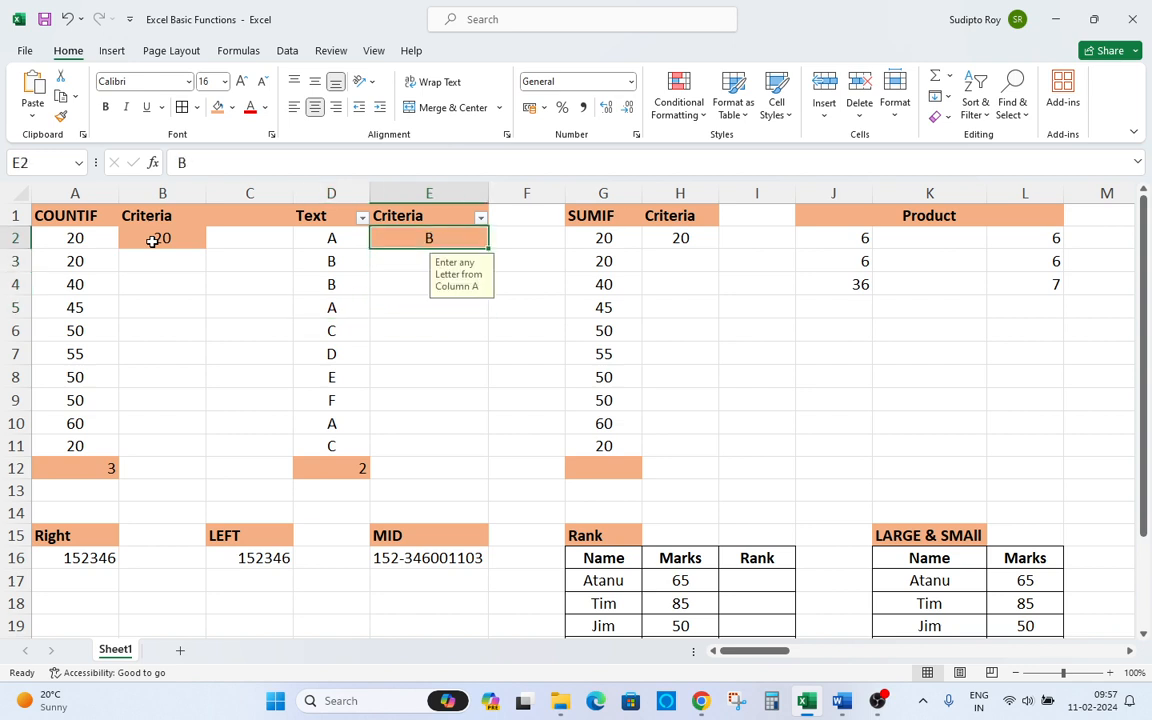
Change the text criteria in E2 to C.
text(C)
key(Return)
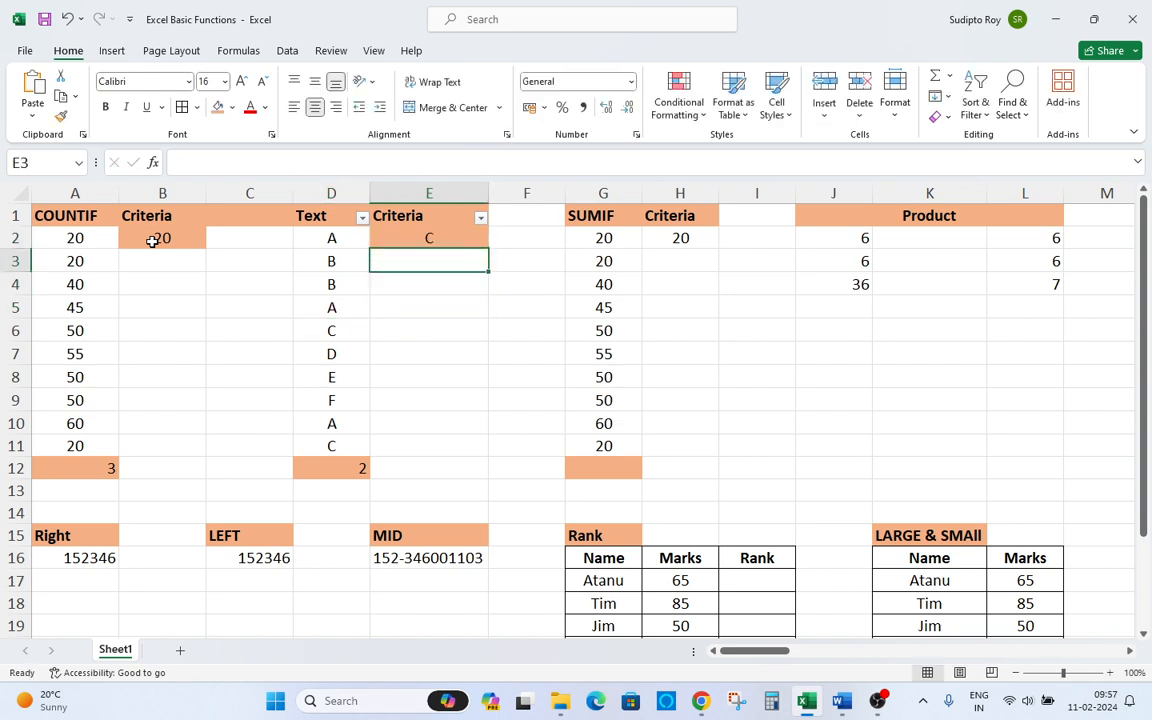
Scan the letters in column D against the criteria.
key(Down)
key(Left)
key(Down)
key(Down)
key(Down)
key(Down)
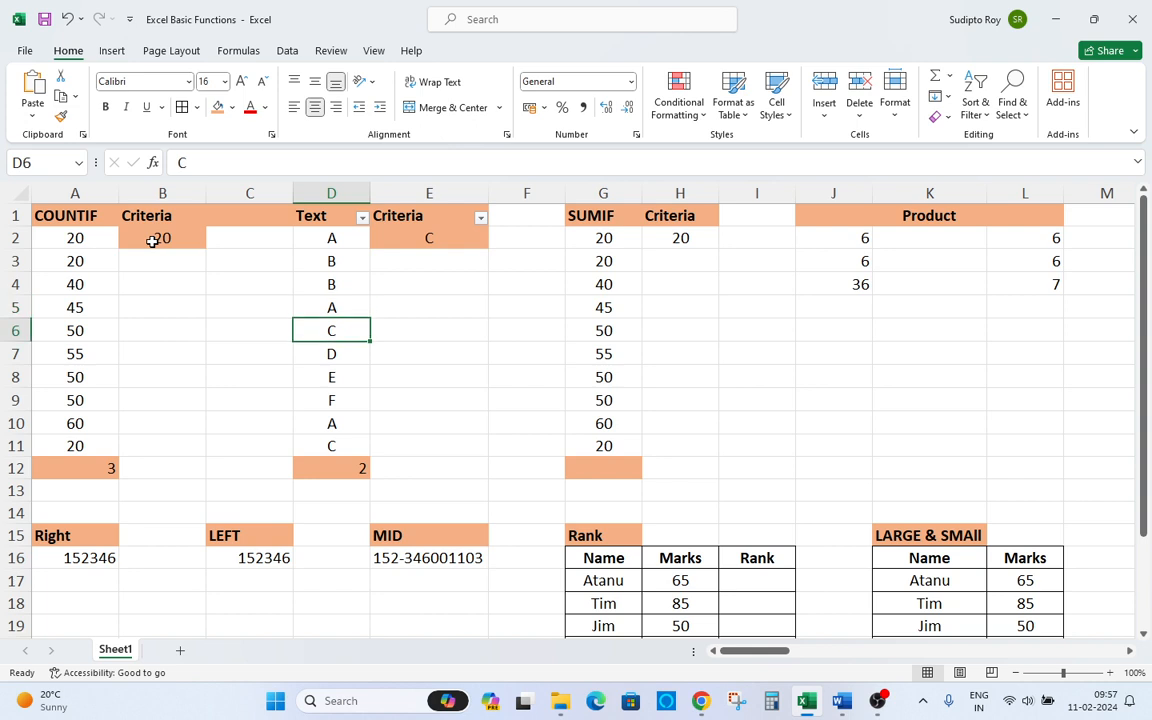
key(Down)
key(Down)
key(Up)
key(Up)
key(Up)
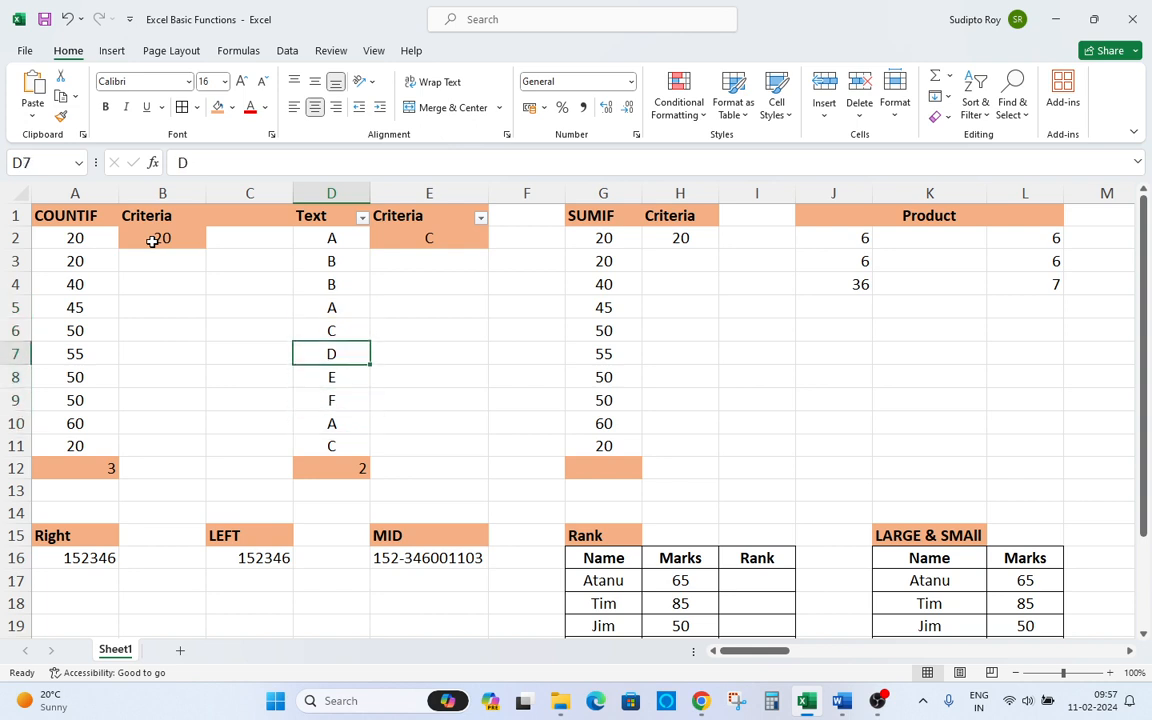
key(Down)
key(ctrl+Up)
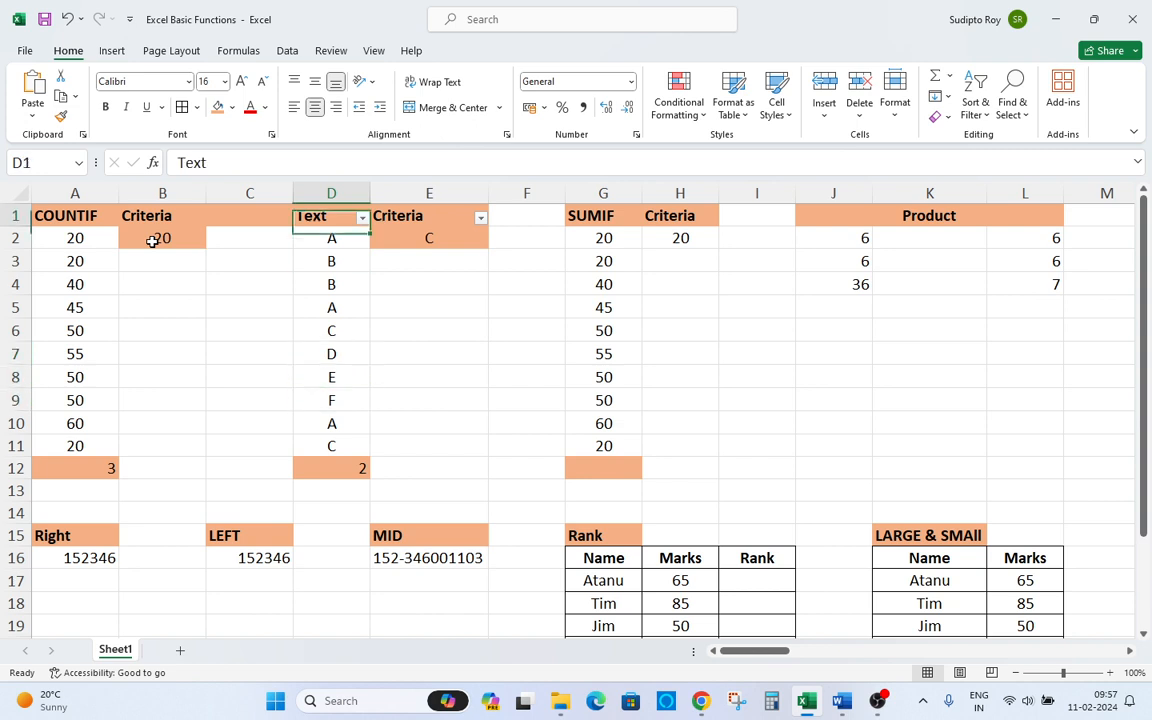
Change the text criteria in E2 to D.
key(Right)
key(Down)
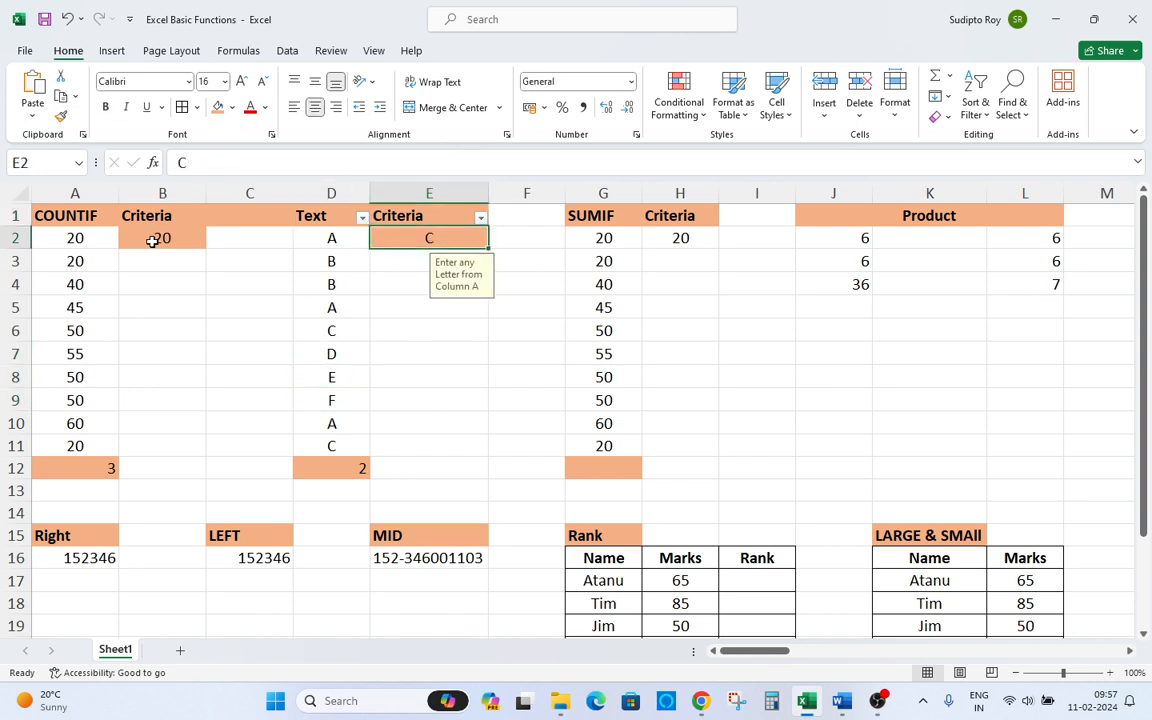
text(D)
key(Return)
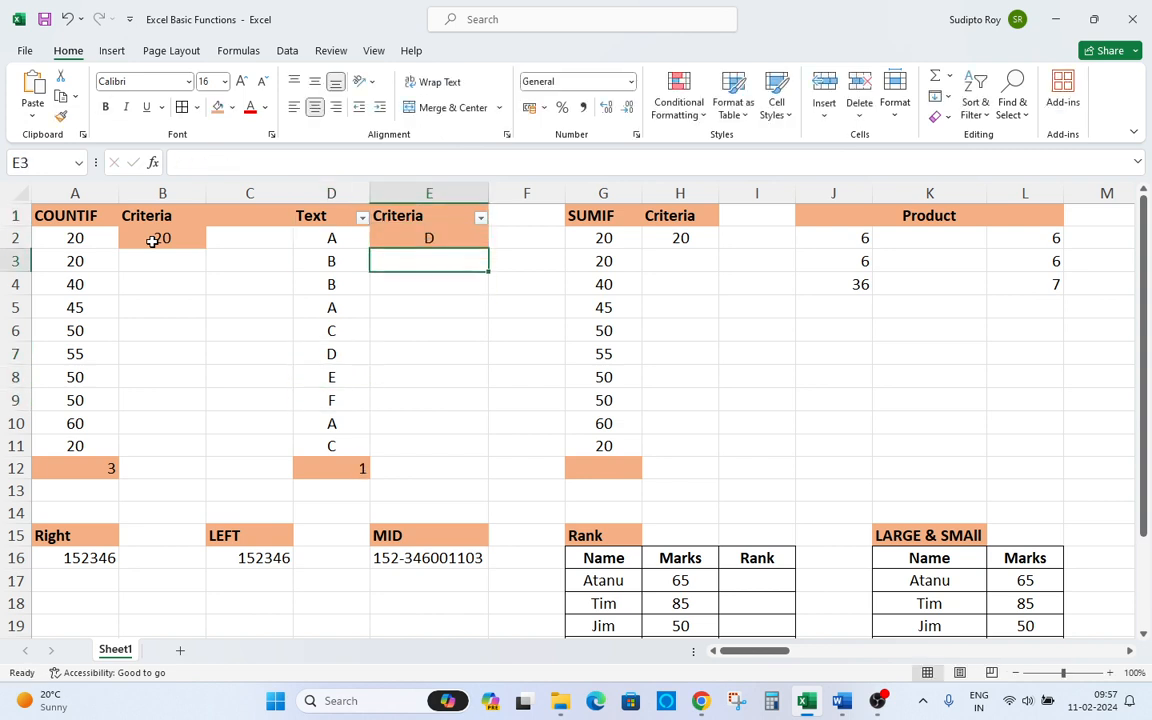
Enter lowercase d as the text criteria in E2 to test case sensitivity.
key(Up)
text(d)
key(Return)
key(Up)
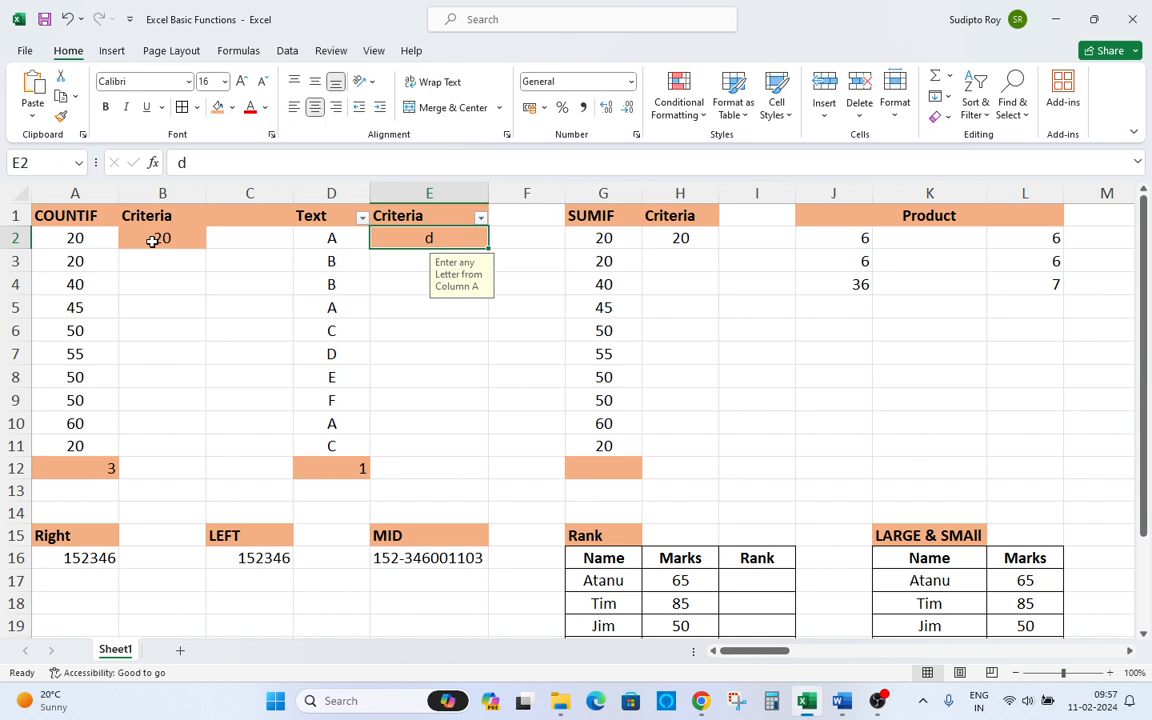
key(Left)
key(Right)
key(Down)
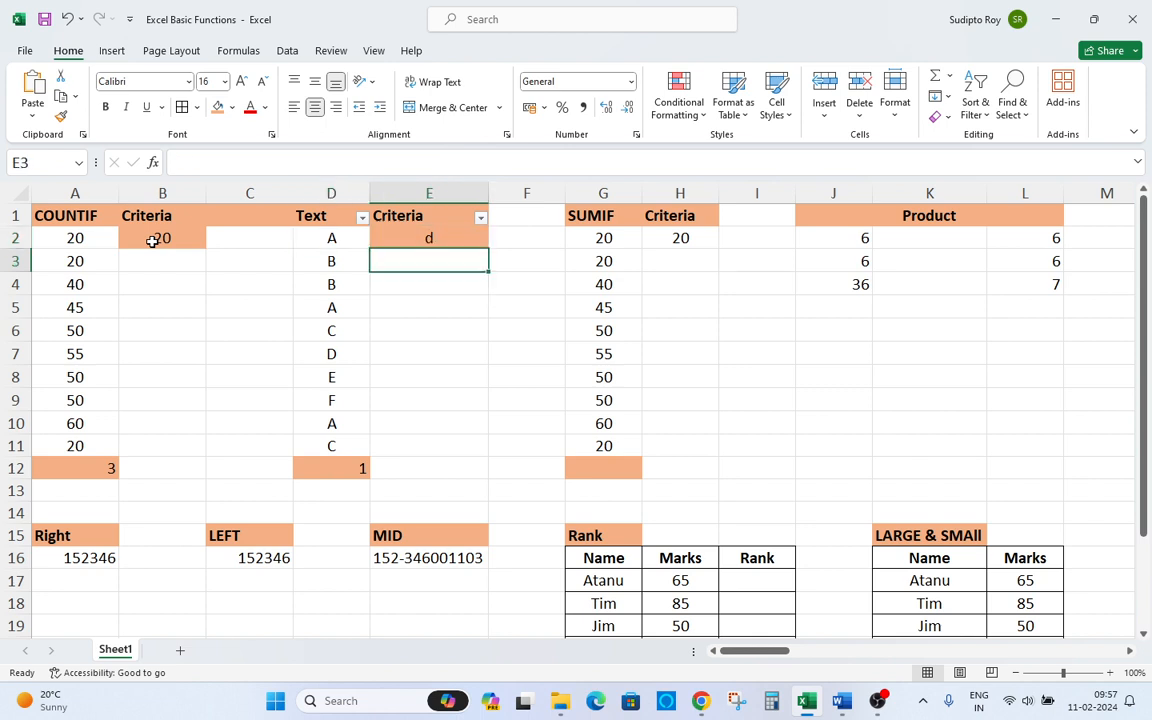
key(Up)
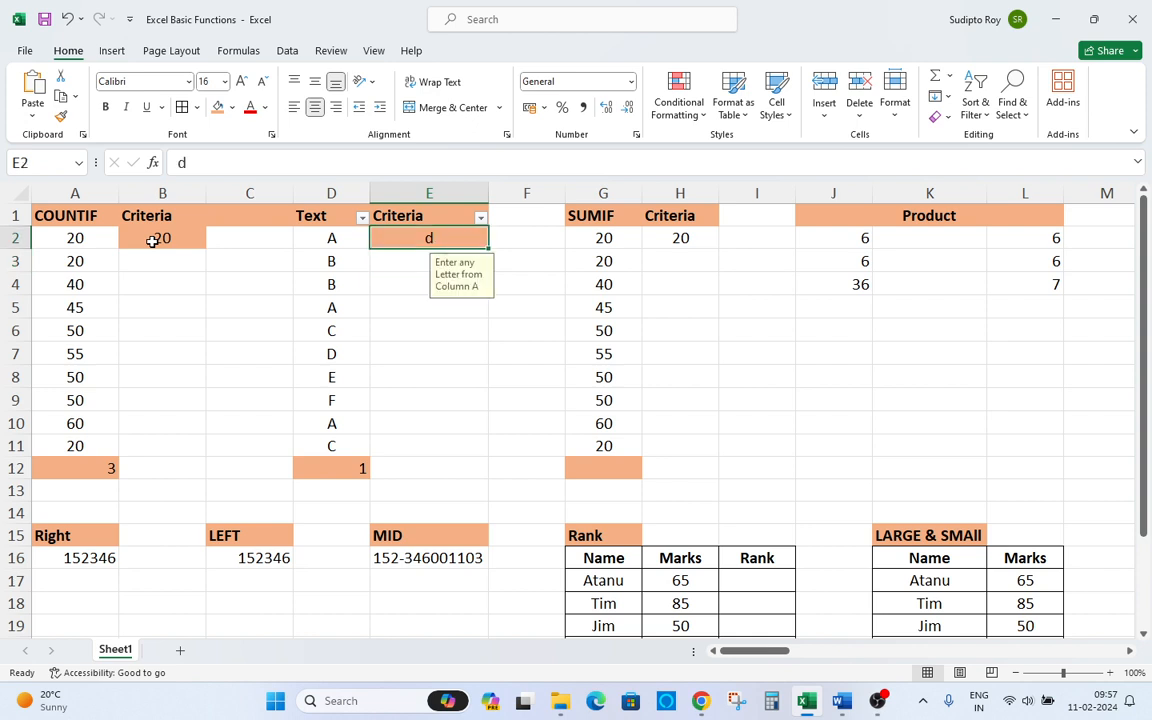
Re-enter uppercase D as the text criteria in E2.
text(D)
key(ctrl+Return)
key(Left)
key(Left)
key(Right)
key(Right)
key(Left)
Check the letters in column D against the COUNTIF result in D12.
key(Down)
key(Down)
key(Down)
key(Down)
key(Down)
key(Down)
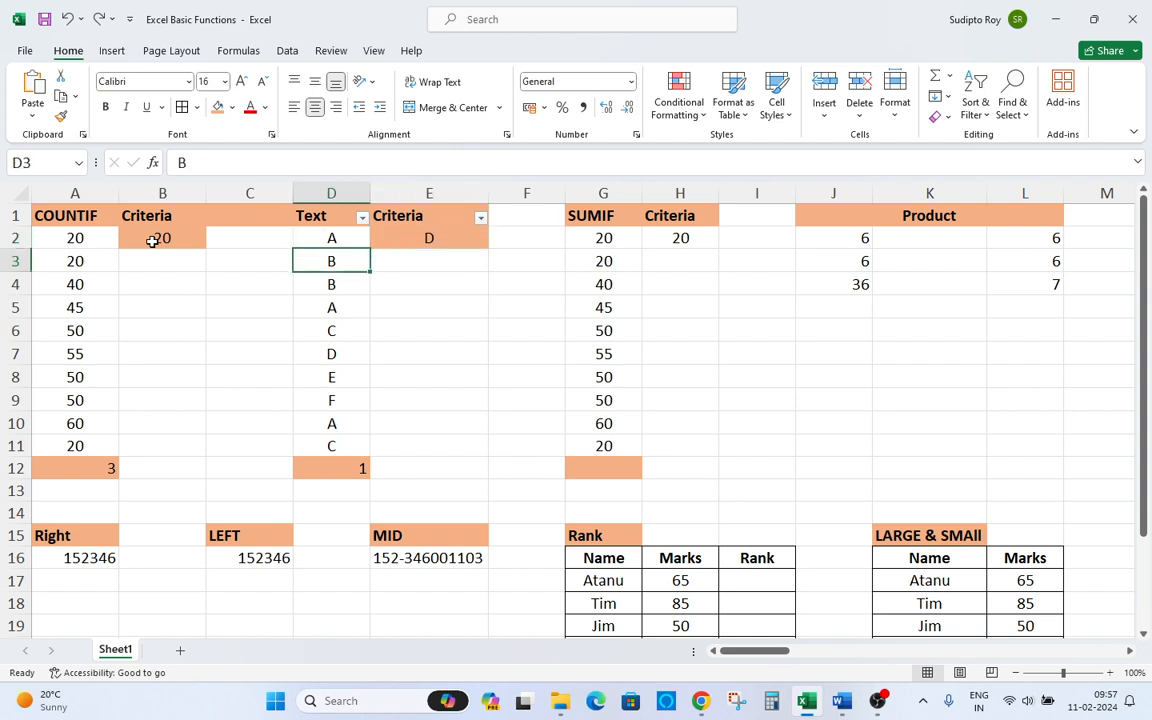
key(Up)
key(Up)
key(Up)
key(Up)
key(Up)
key(Up)
key(Up)
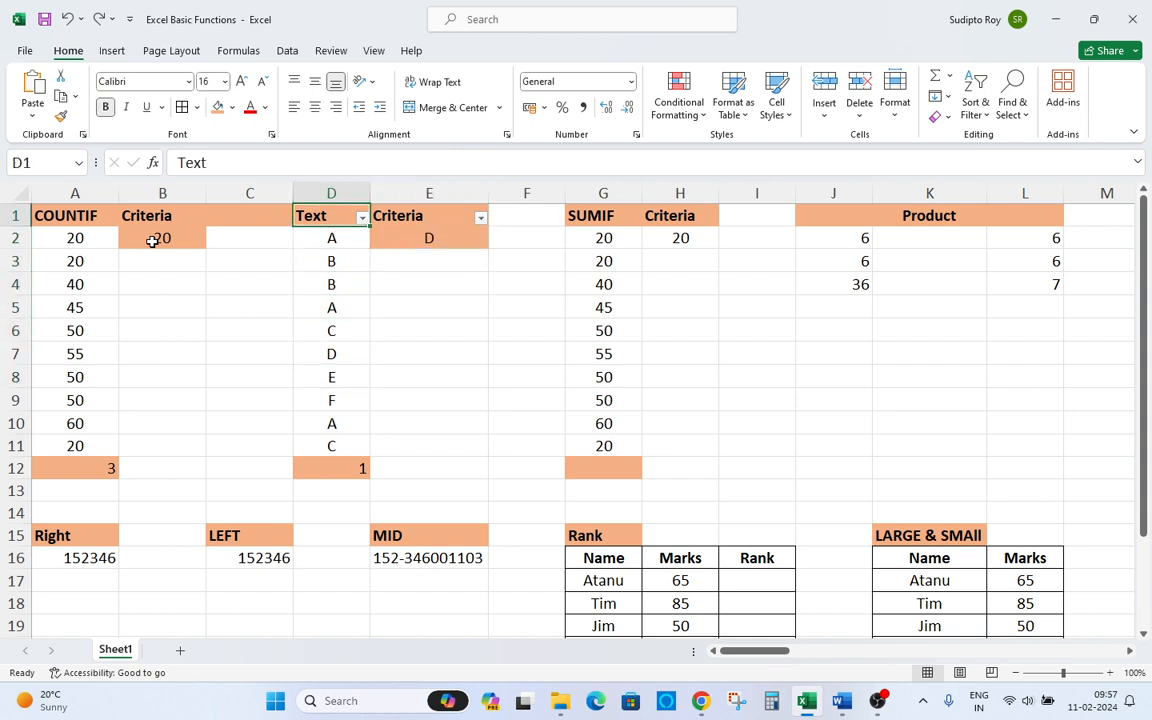
Change the text criteria in E2 to E.
key(Right)
key(Down)
text(E)
key(Return)
Scan column D for the letter E.
key(Up)
key(Left)
key(Down)
key(Down)
key(Down)
key(Down)
key(Down)
key(Down)
key(Up)
key(Up)
key(Up)
key(Up)
key(Up)
key(Up)
key(Up)
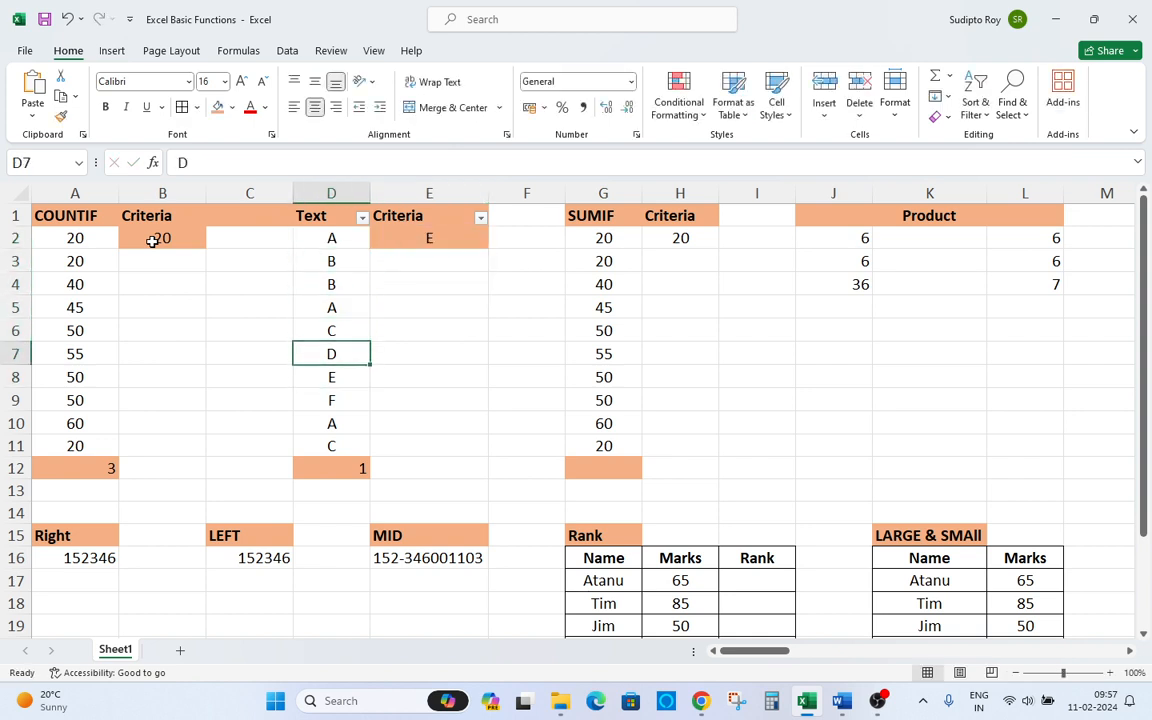
Change the text criteria in E2 to F.
key(Right)
key(Down)
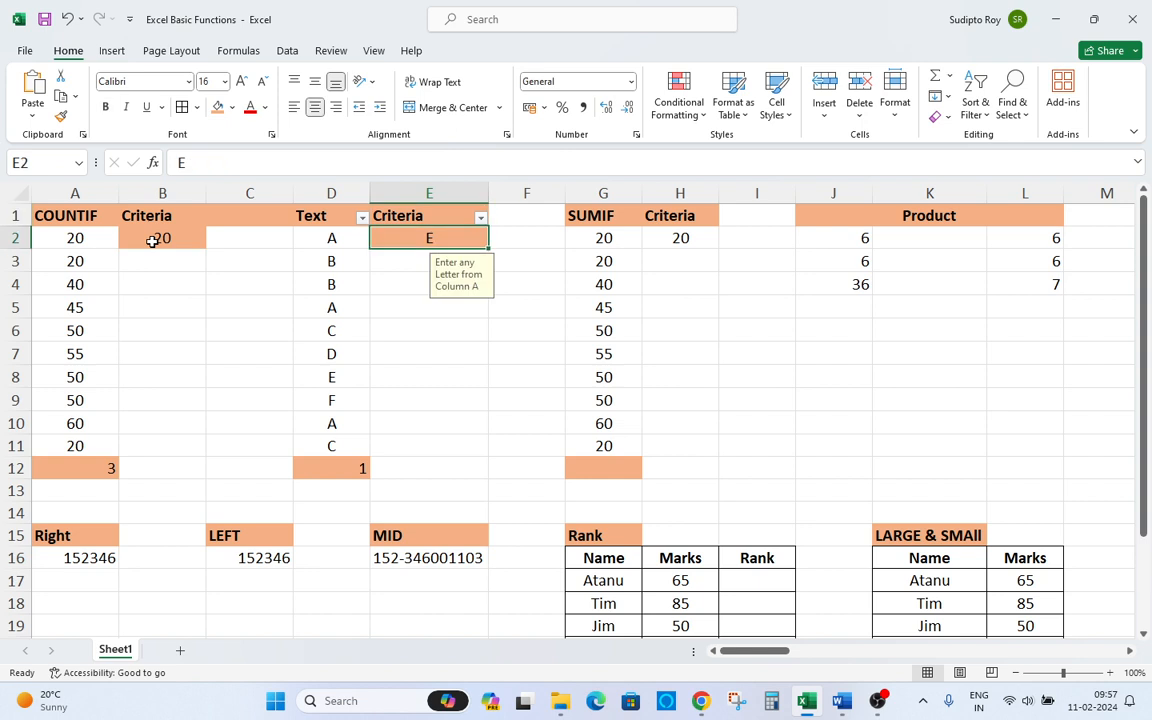
text(F)
key(Return)
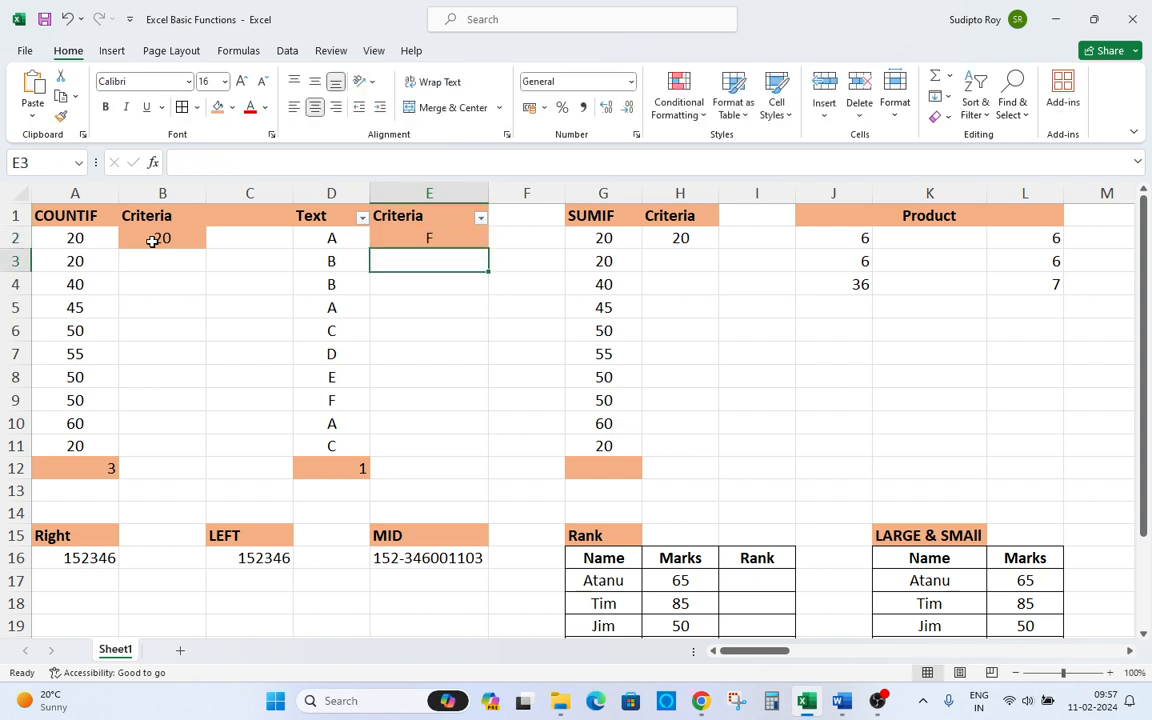
Review the Text column data and the COUNTIF columns.
key(Left)
key(Down)
key(Up)
key(Up)
key(Up)
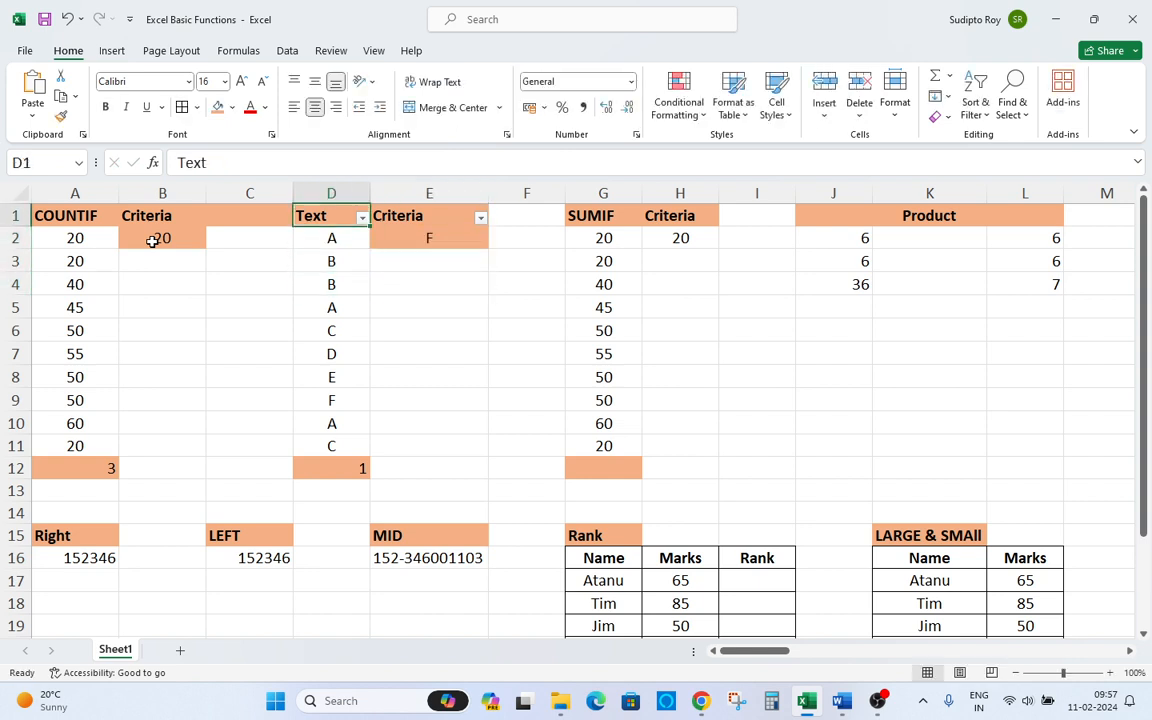
key(Right)
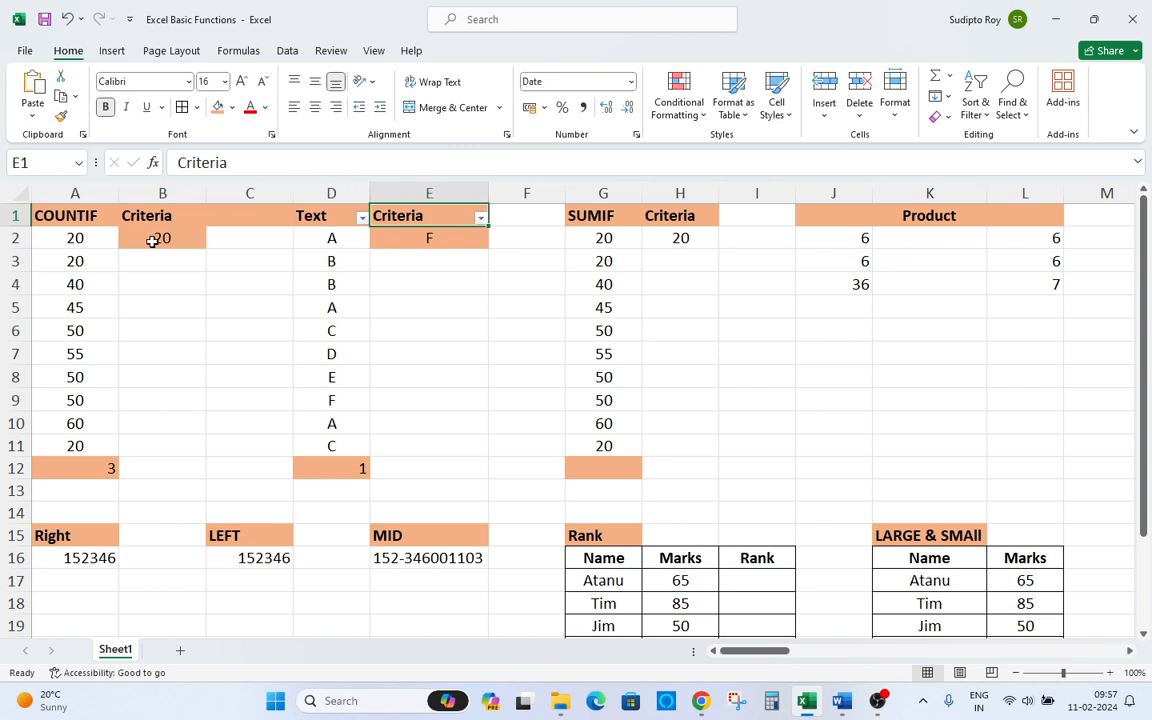
key(Down)
key(Left)
key(Down)
key(Down)
key(Down)
key(Down)
key(Down)
key(Down)
key(Down)
key(Down)
key(Down)
key(Down)
key(Down)
key(Up)
key(Up)
key(ctrl+Up)
key(Down)
key(Down)
key(Up)
key(Up)
key(Left)
key(Left)
key(Left)
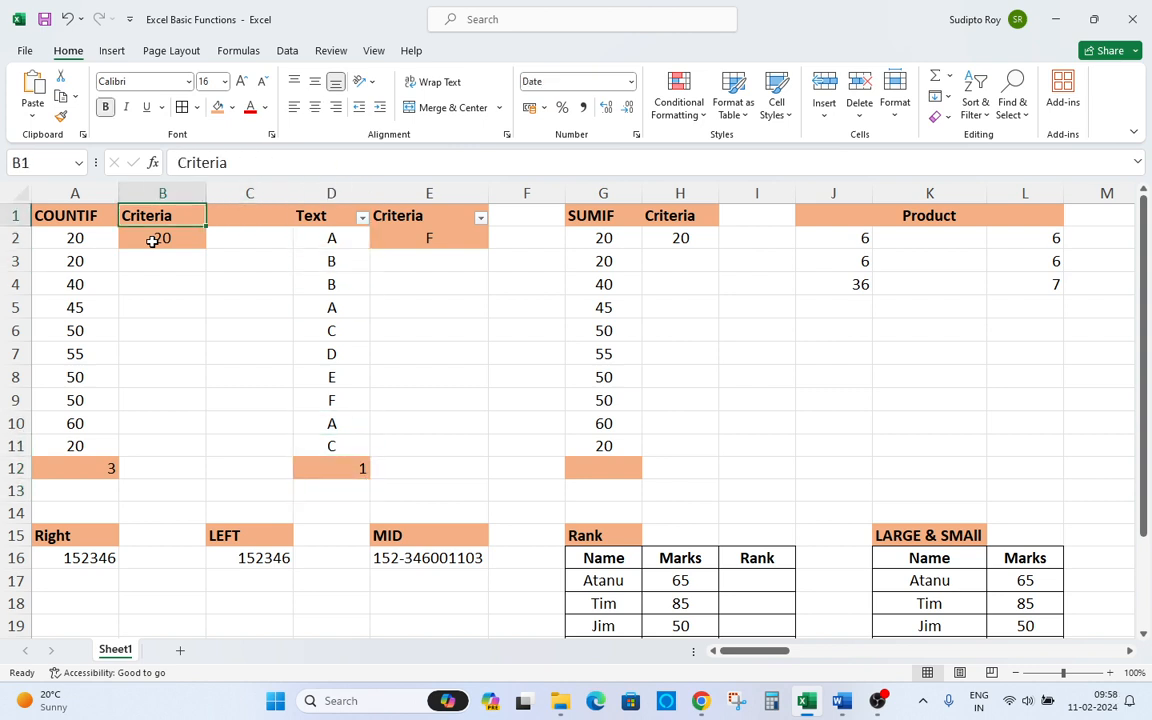
key(Down)
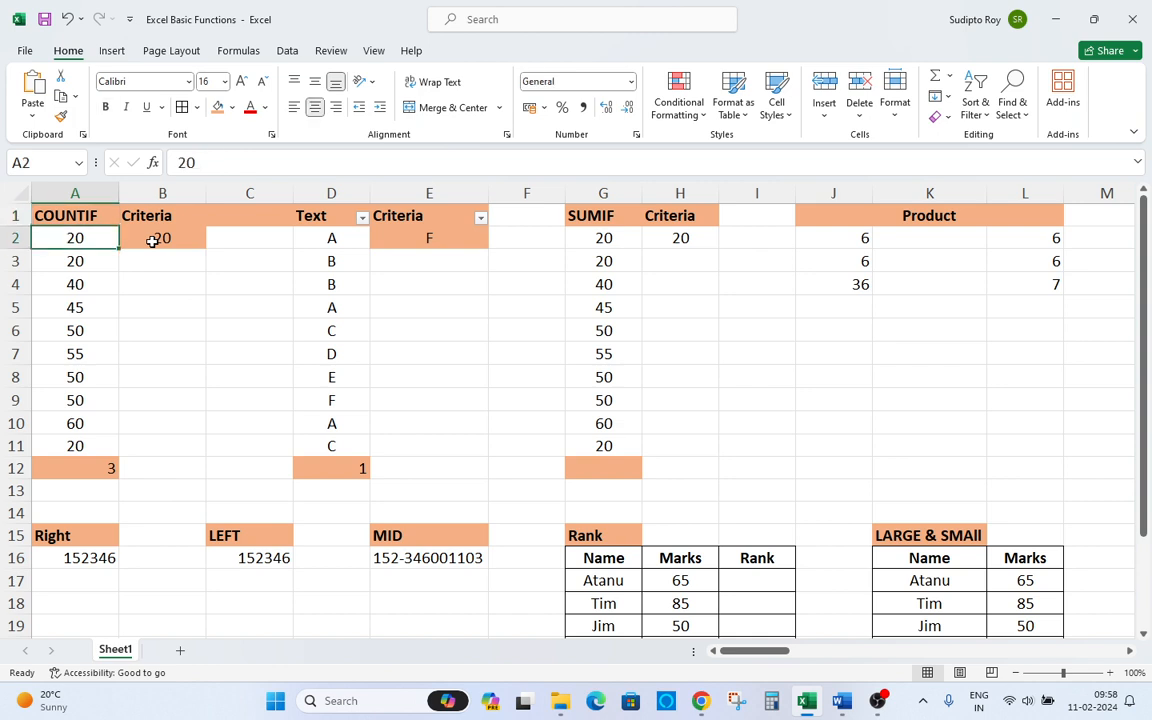
key(Right)
key(Right)
key(Right)
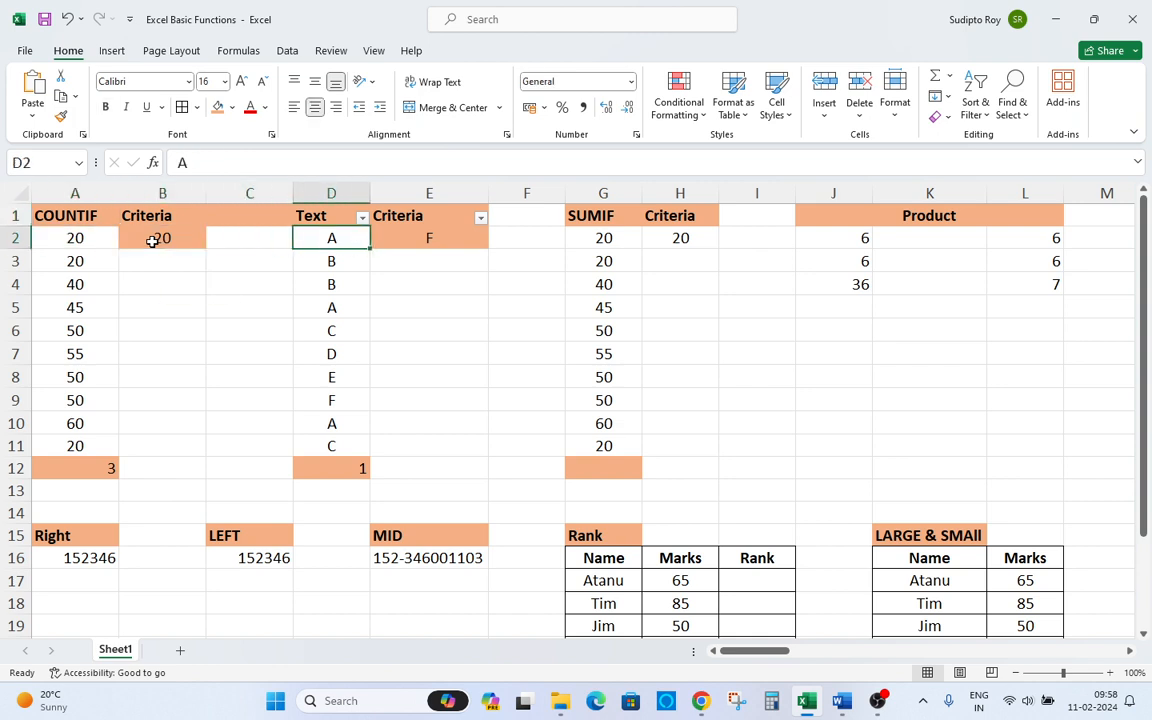
key(shift+Down)
key(ctrl+shift+Down)
key(Up)
key(Down)
key(ctrl+shift+Down)
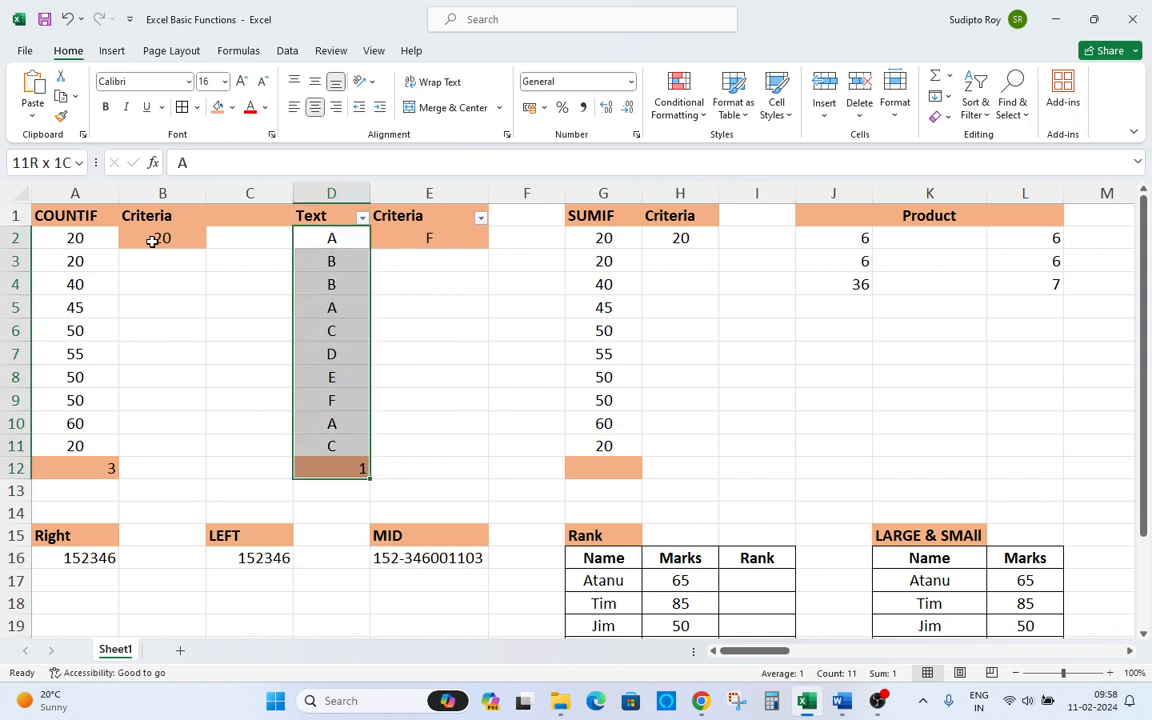
Remove the filter from the Text and Criteria headers.
key(Up)
key(Right)
key(Right)
key(Right)
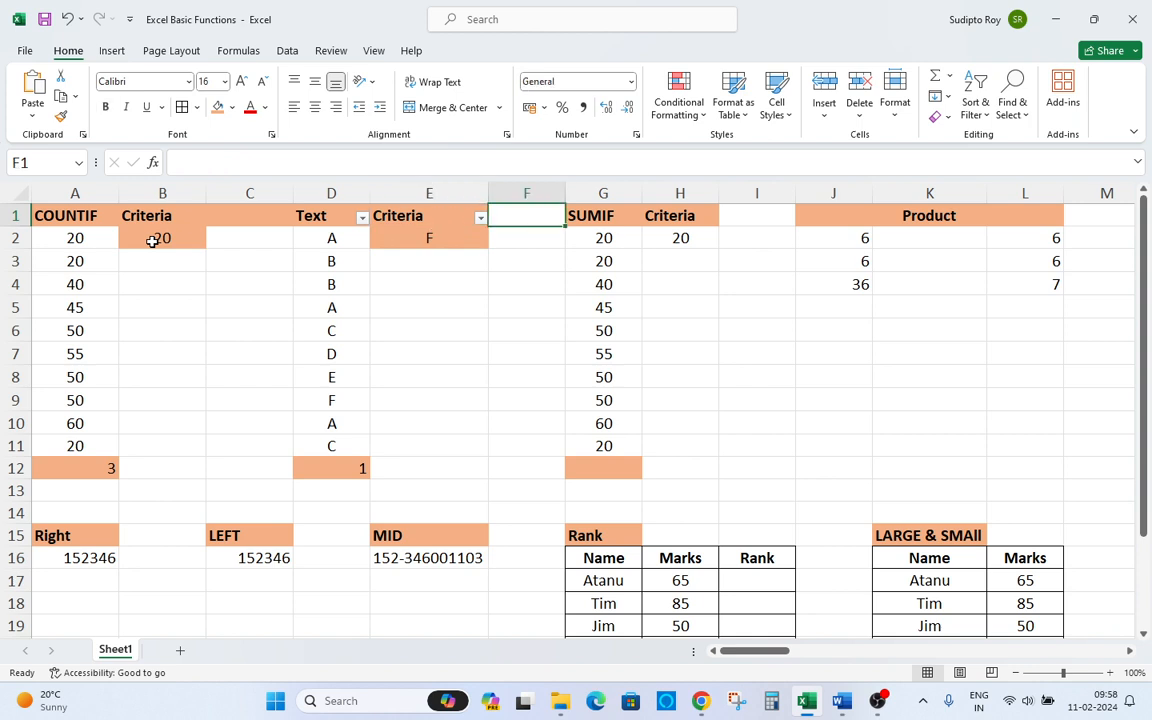
key(Left)
key(ctrl+shift+l)
Inspect the SUMIF criteria in H2 and the values in column G, ending in G12.
key(Right)
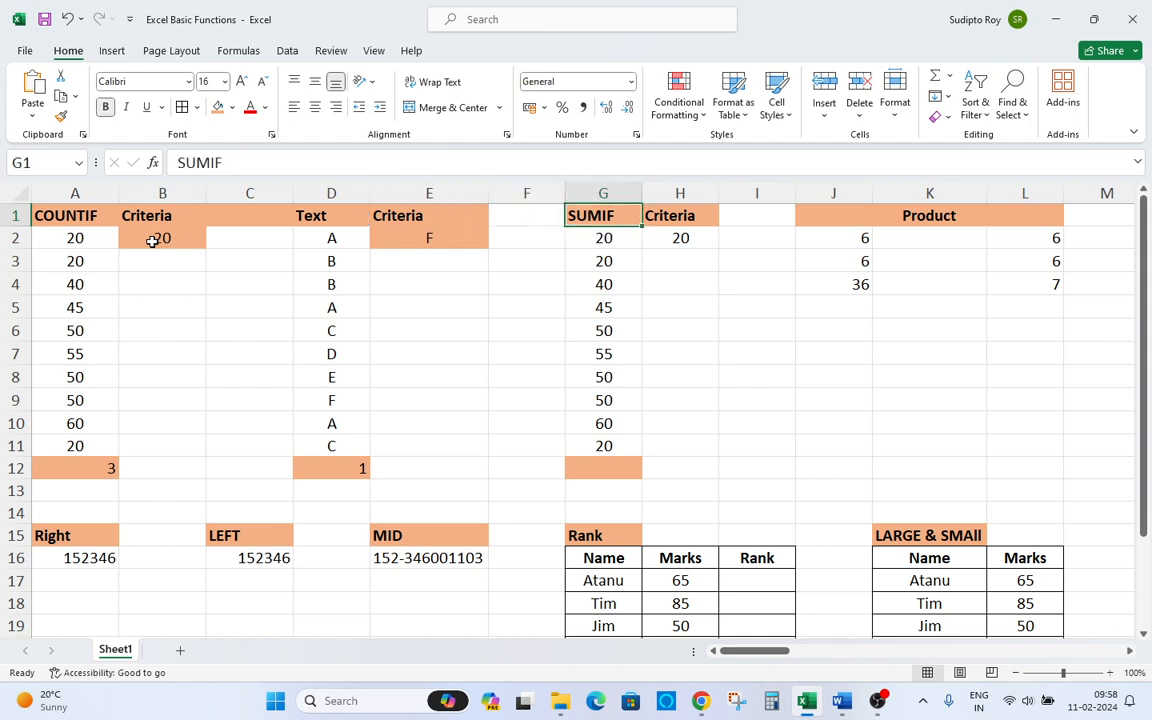
key(Right)
key(Down)
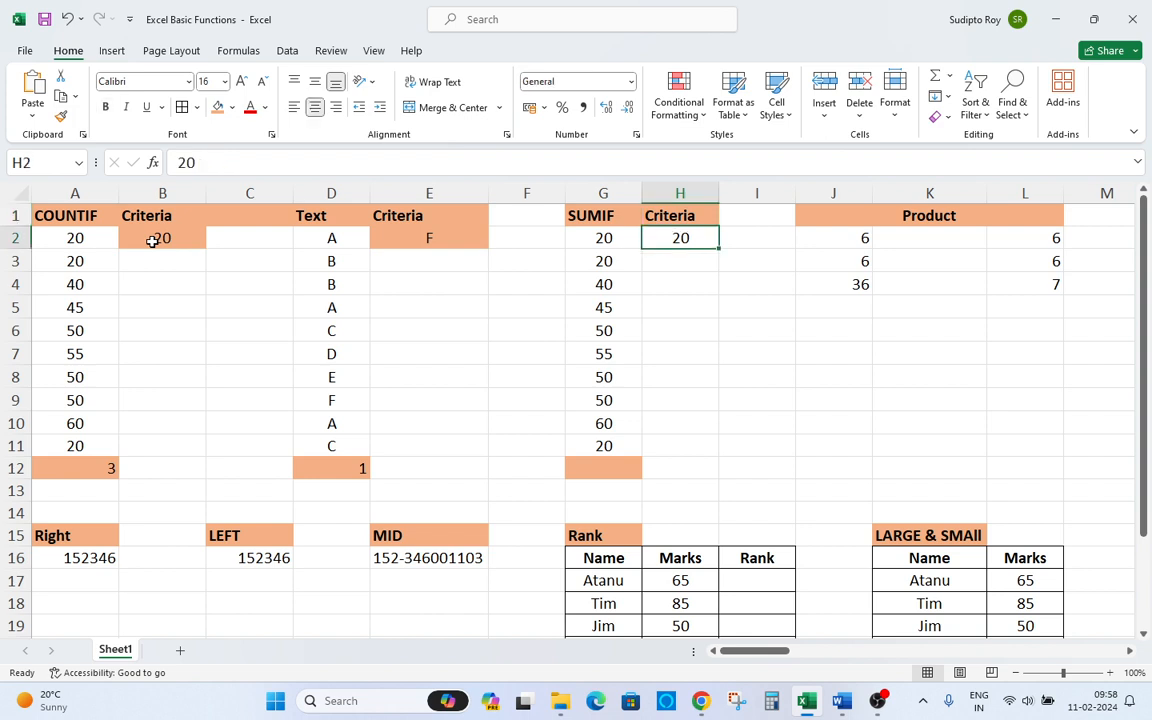
key(F2)
key(Escape)
key(Left)
key(ctrl+shift+Down)
key(shift+Up)
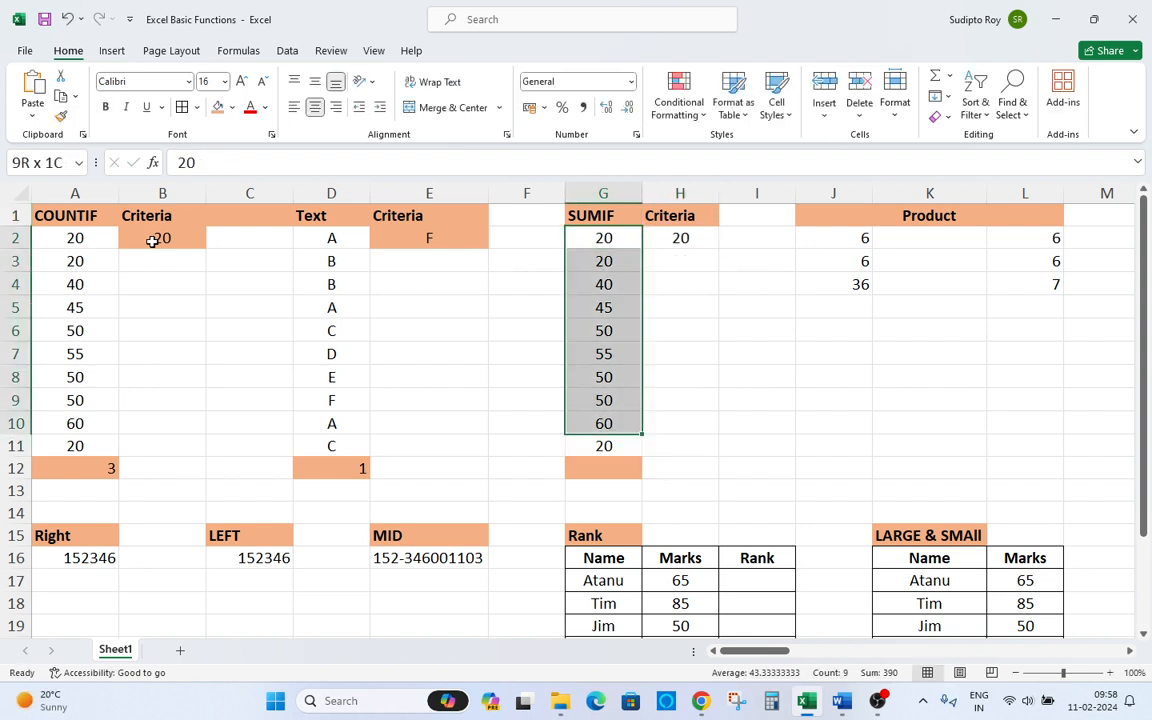
key(Down)
key(Down)
key(Down)
key(Down)
key(Down)
key(Down)
key(Down)
key(Down)
key(Down)
key(Down)
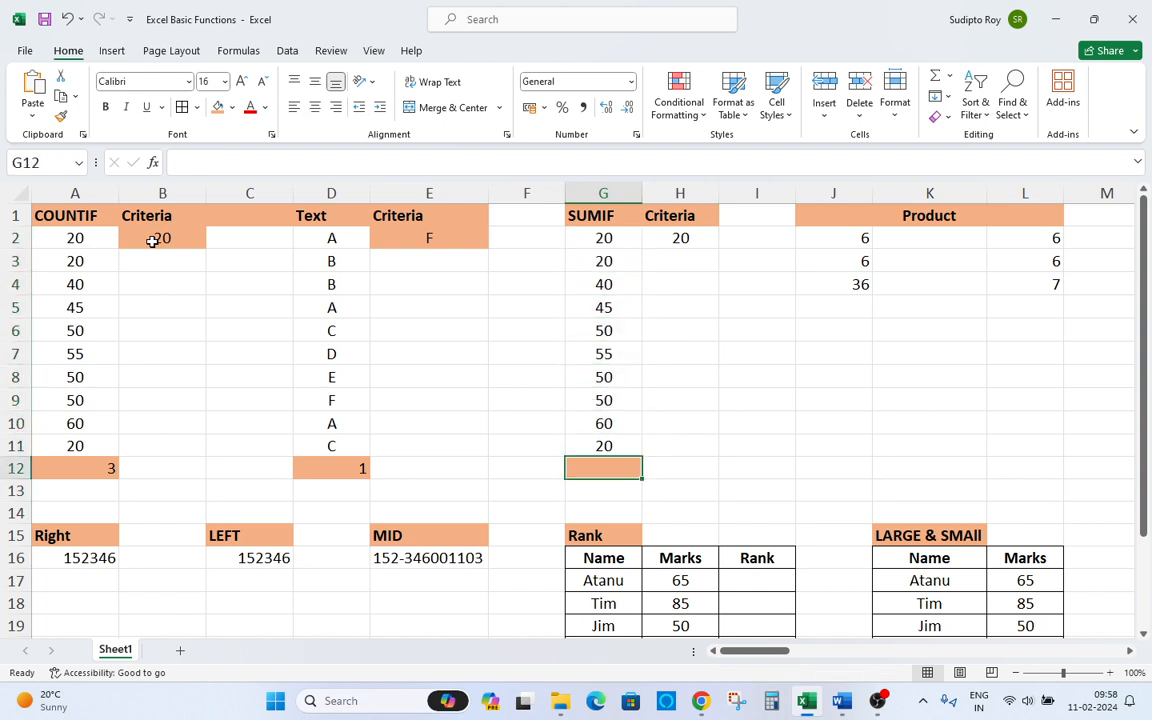
Start a SUMIF formula in G12 with G2:G11 as the range.
text(=)
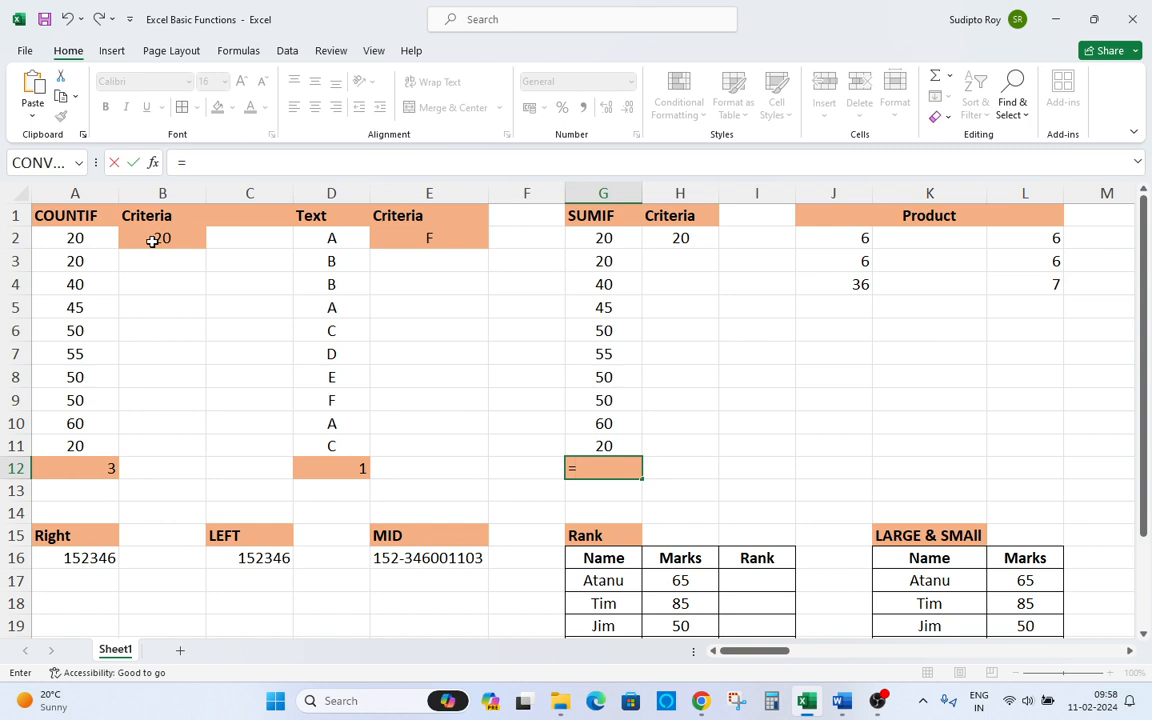
text(sum()
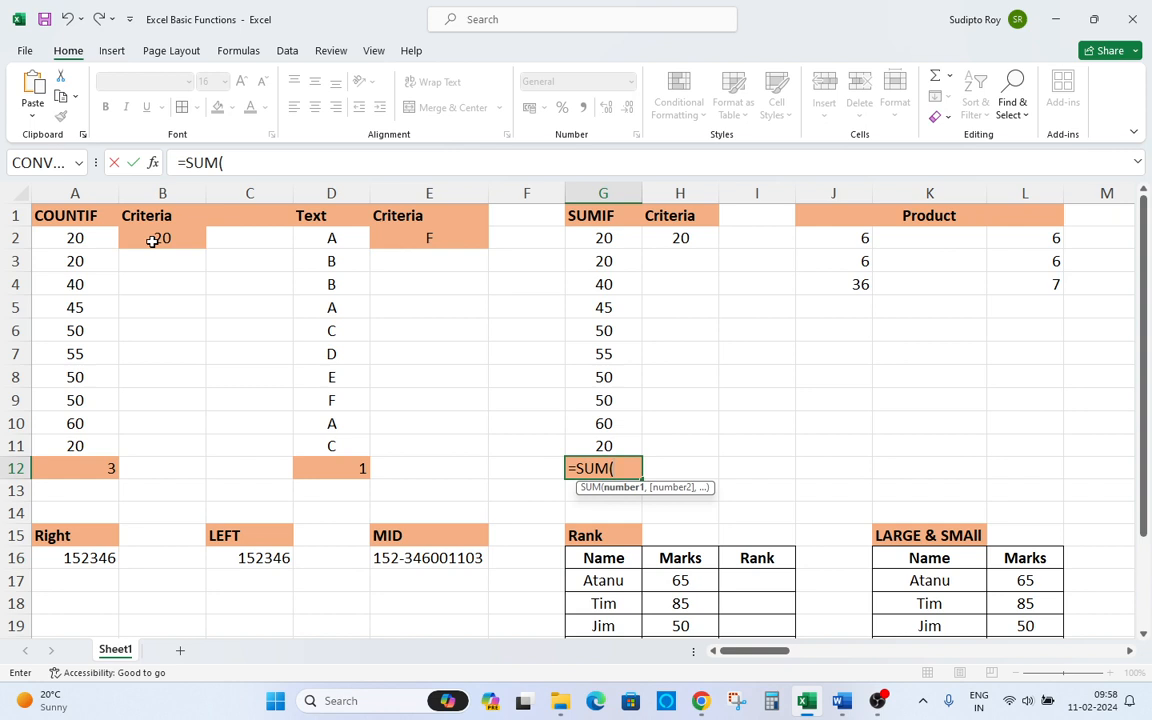
key(BackSpace)
key(BackSpace)
text(mif)
key(Tab)
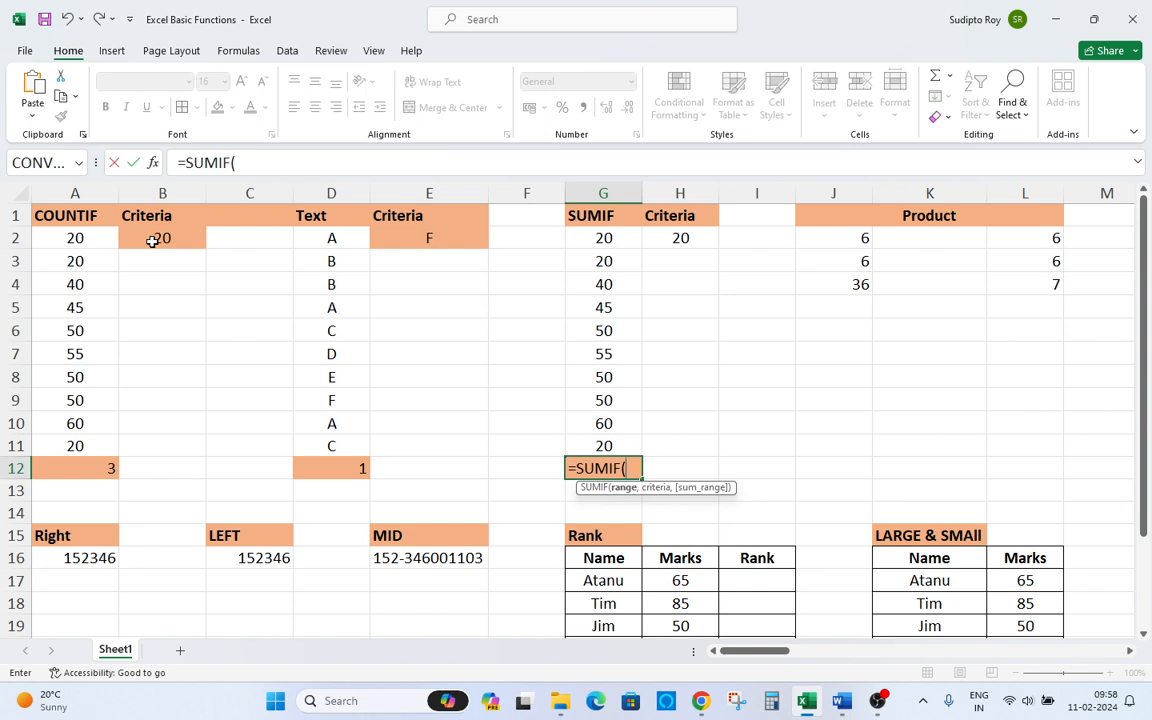
key(Up)
key(Down)
key(Up)
key(ctrl+shift+Up)
key(shift+Down)
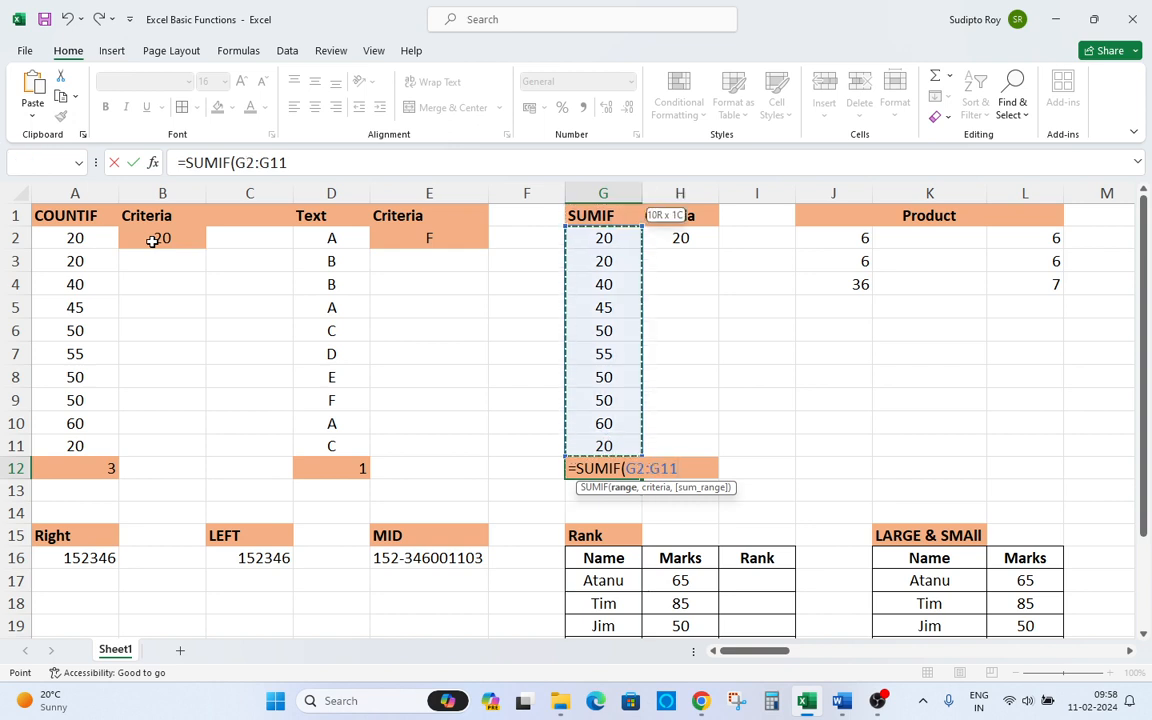
Add H2 as the criteria and complete the SUMIF formula.
text(,)
key(Up)
key(Up)
key(Up)
key(Up)
key(Up)
key(Up)
key(Up)
key(Up)
key(Up)
key(Right)
key(Down)
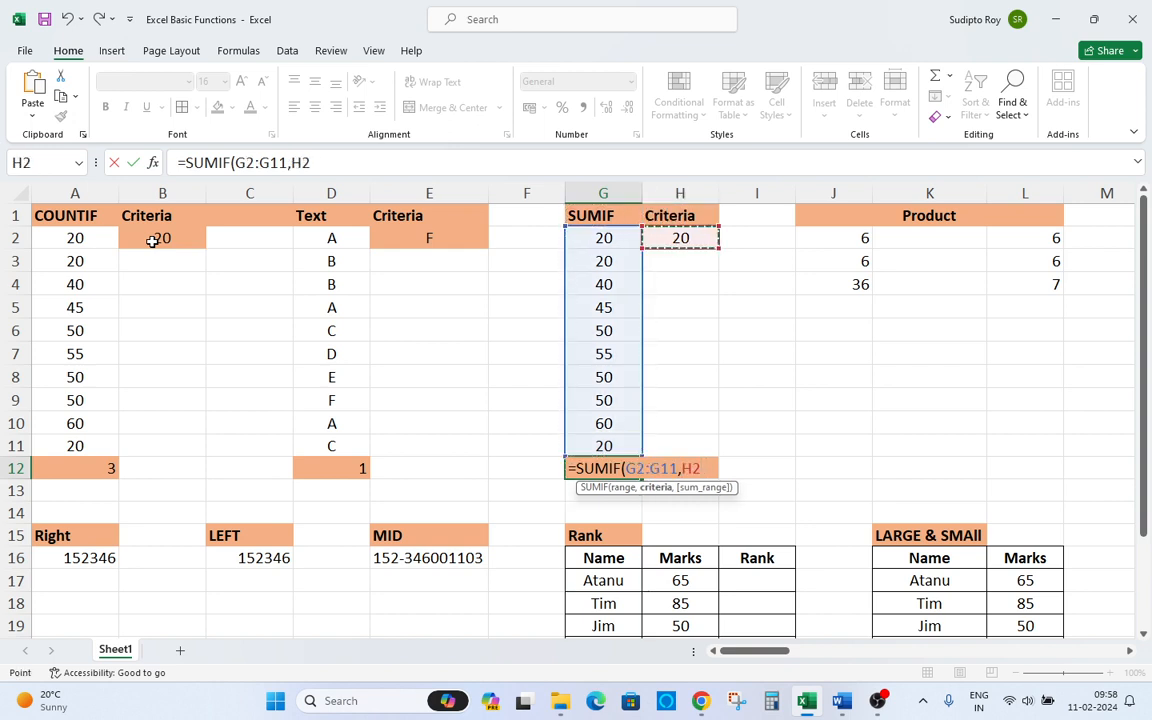
key(Return)
Try filtering the SUMIF values with a filter on the SUMIF and Criteria columns.
key(Up)
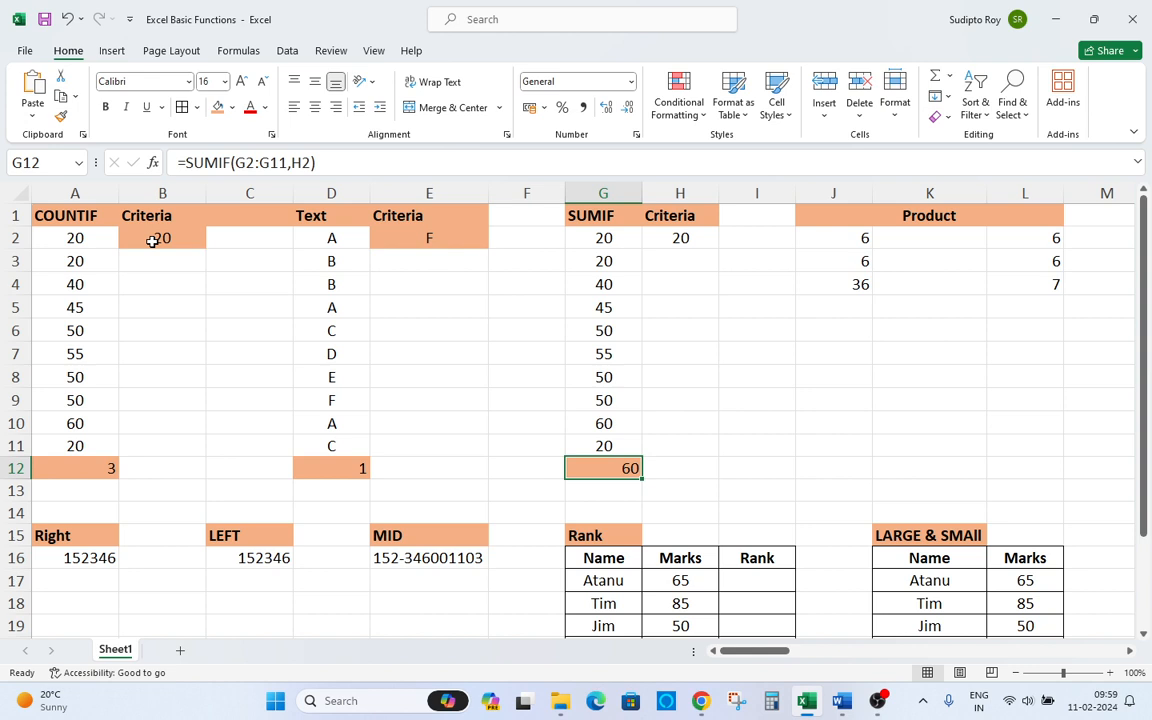
key(Up)
key(Up)
key(Up)
key(Up)
key(Up)
key(Up)
key(Up)
key(Up)
key(Up)
key(Up)
key(Up)
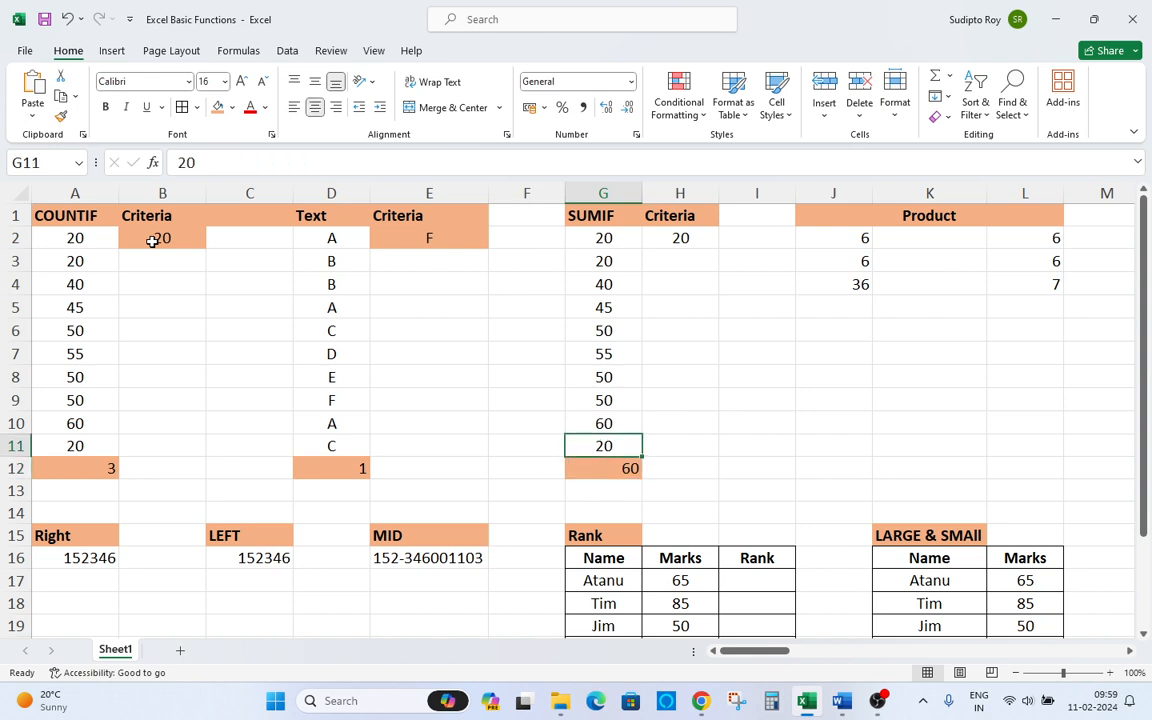
key(ctrl+shift+l)
key(alt+Down)
key(Up)
key(space)
key(Down)
key(space)
key(Return)
key(Down)
key(shift+Down)
key(shift+Down)
key(Up)
key(alt+Down)
key(Tab)
key(Down)
key(space)
key(Return)
Scan the SUMIF values in column G.
key(Down)
key(ctrl+Down)
key(Down)
key(Down)
key(Up)
key(Up)
key(Up)
key(Up)
key(Up)
key(Up)
key(Up)
key(Up)
key(Up)
key(Up)
key(Up)
key(Right)
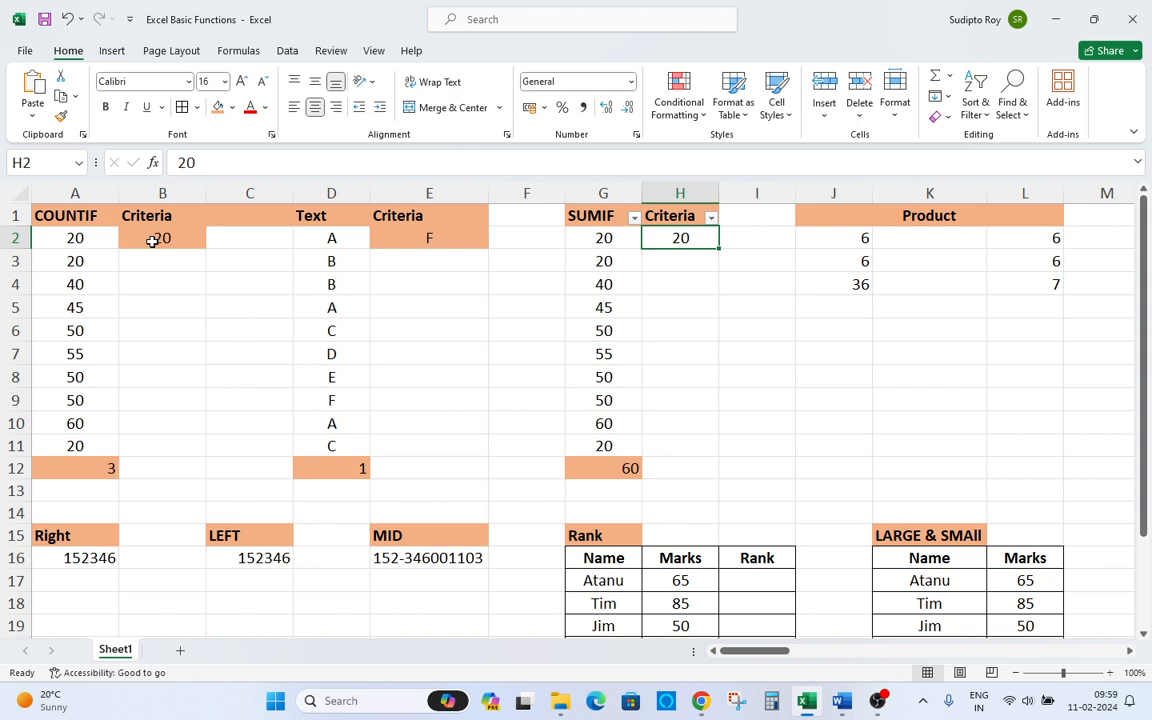
Remove the filter and change the SUMIF criteria in H2 to 40.
key(ctrl+shift+l)
key(Up)
key(Down)
text(40)
key(Return)
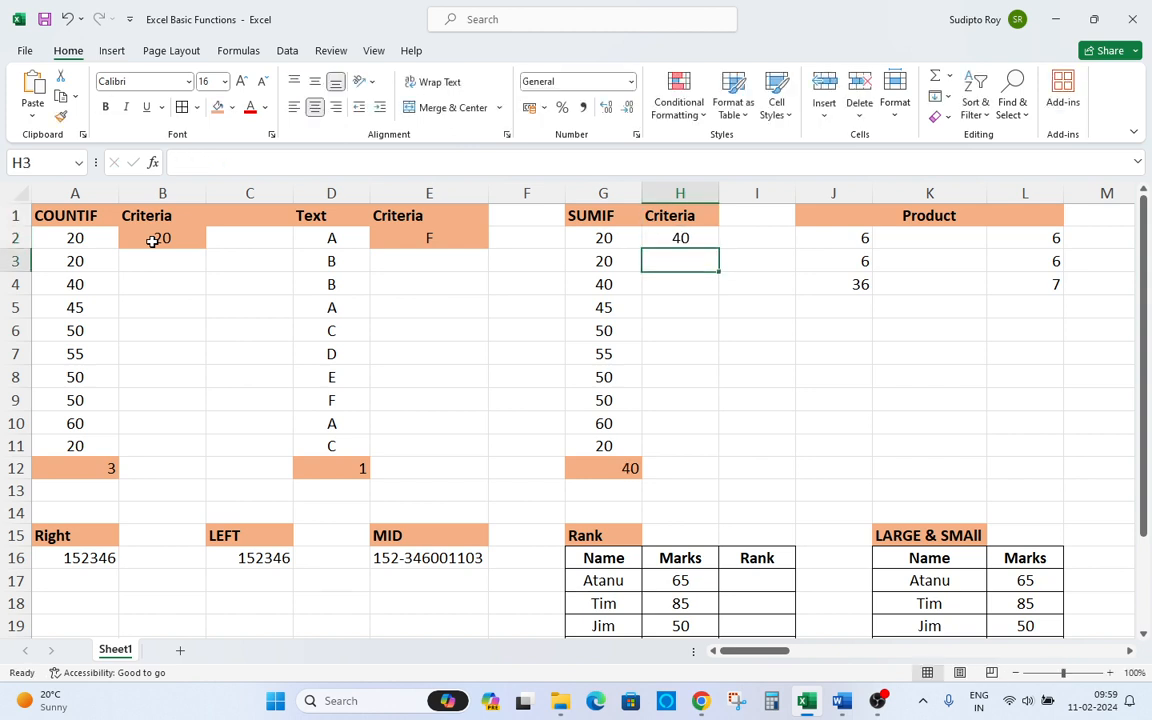
Enter 45 and 50 in turn as the SUMIF criteria in H2.
key(Up)
key(Return)
key(Up)
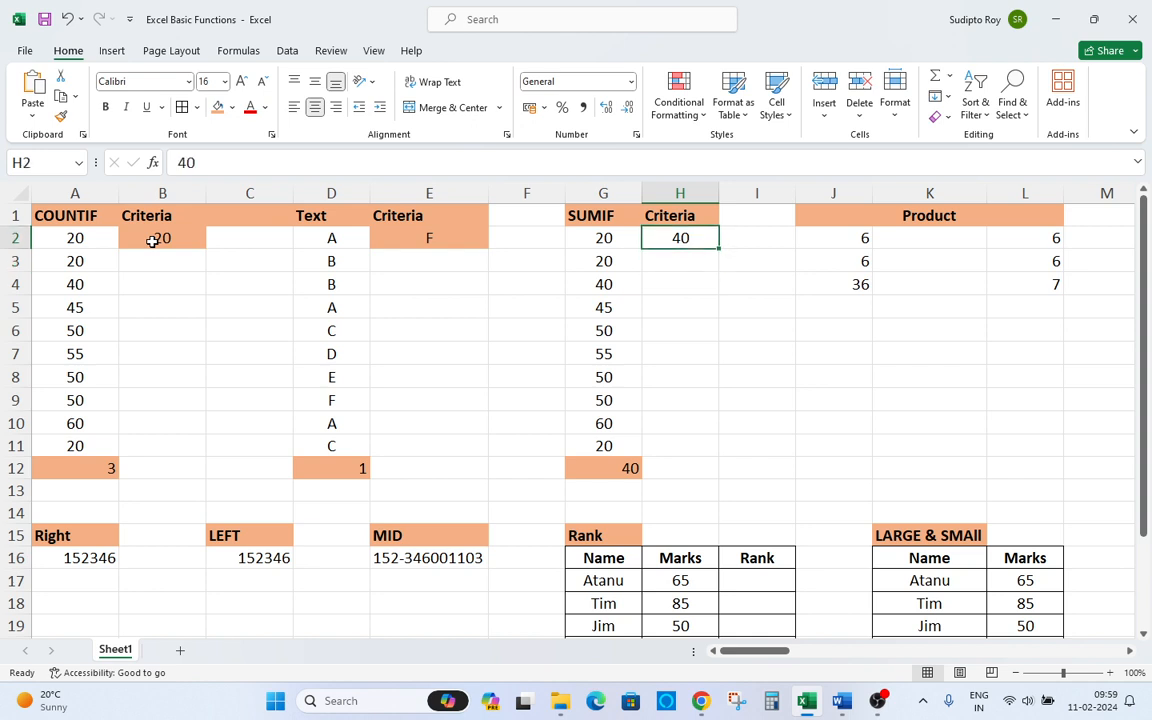
text(45)
key(Return)
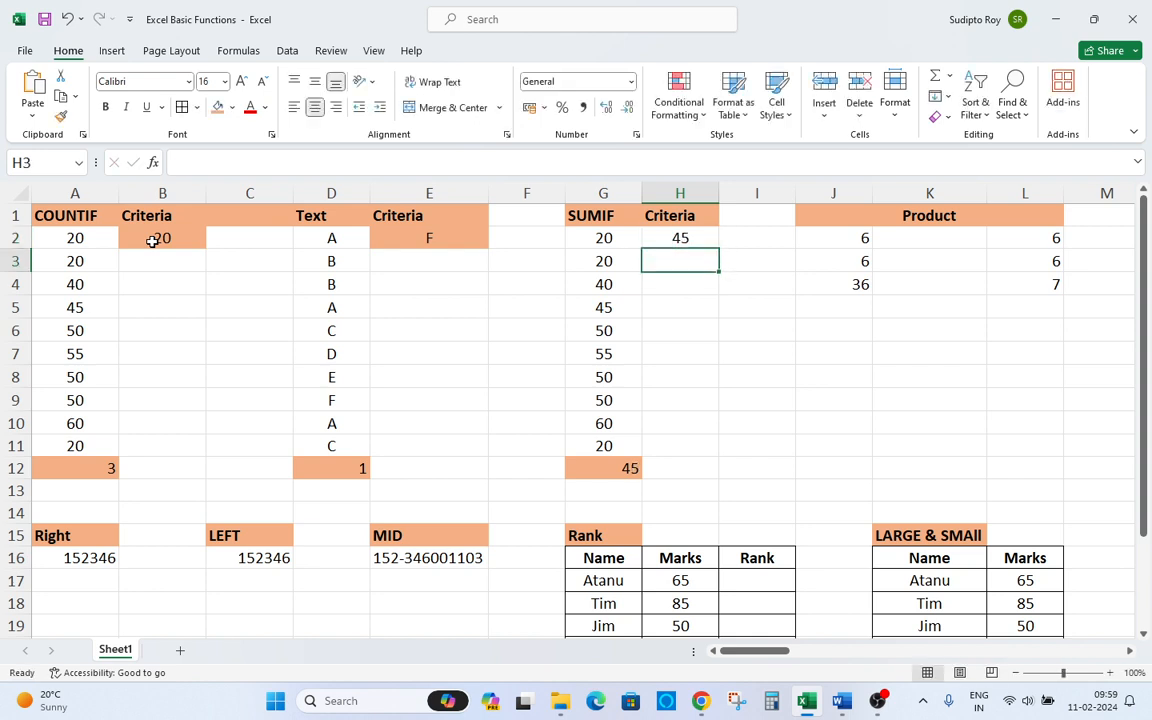
key(Up)
text(50)
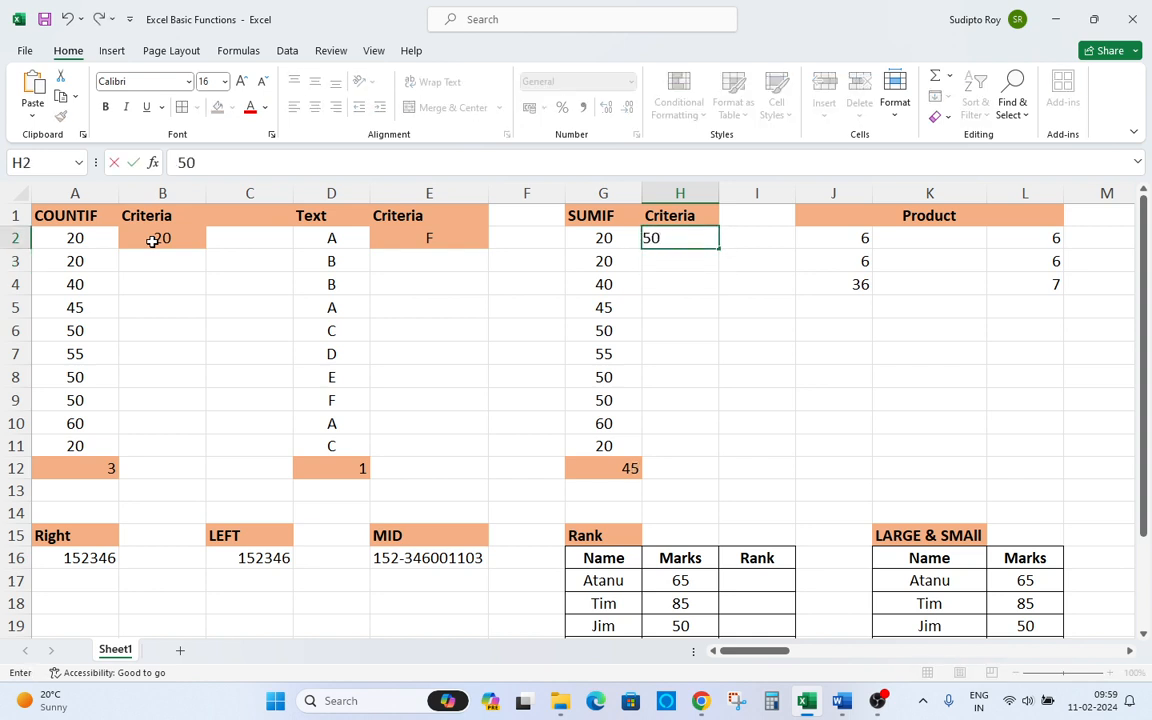
key(Return)
Add filters to the SUMIF and Criteria headers and try filtering the SUMIF column to show 50.
key(Up)
key(Up)
key(Left)
key(ctrl+shift+l)
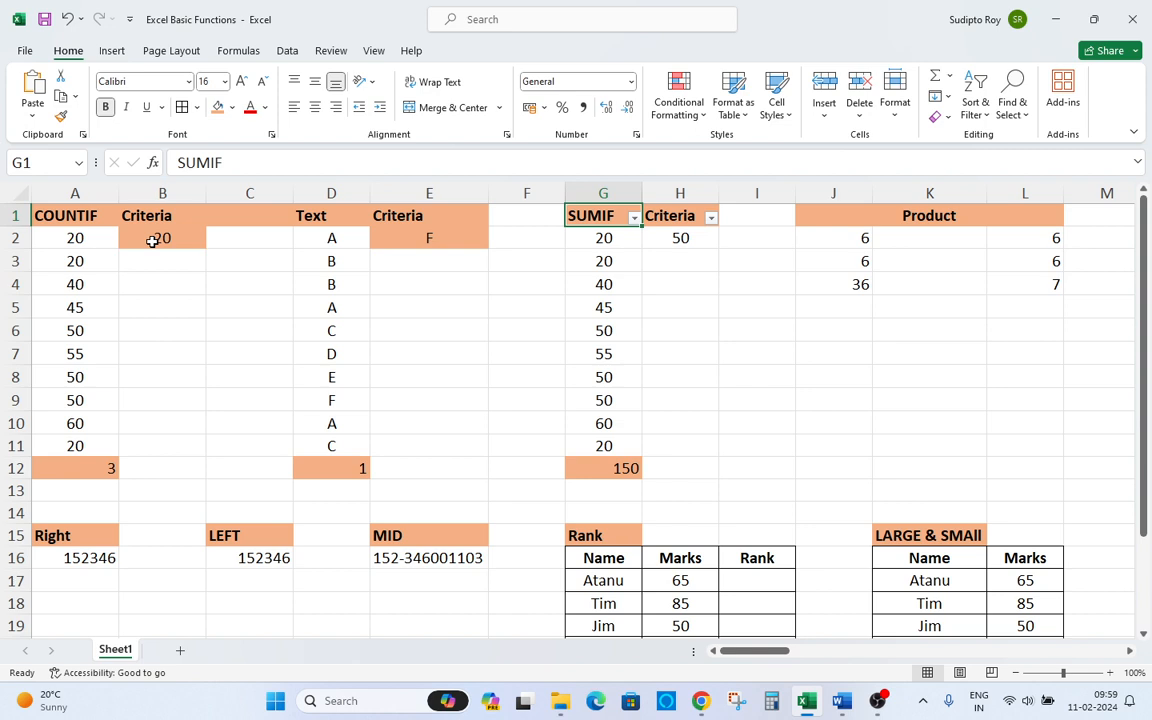
key(alt+Down)
key(Down)
key(Down)
key(Down)
key(Down)
key(Down)
key(Down)
key(Down)
key(Down)
key(Down)
key(Down)
key(Down)
key(Up)
key(Up)
key(space)
key(Down)
key(Down)
key(Down)
key(Down)
key(Down)
key(Down)
key(Down)
key(Up)
key(Up)
key(Up)
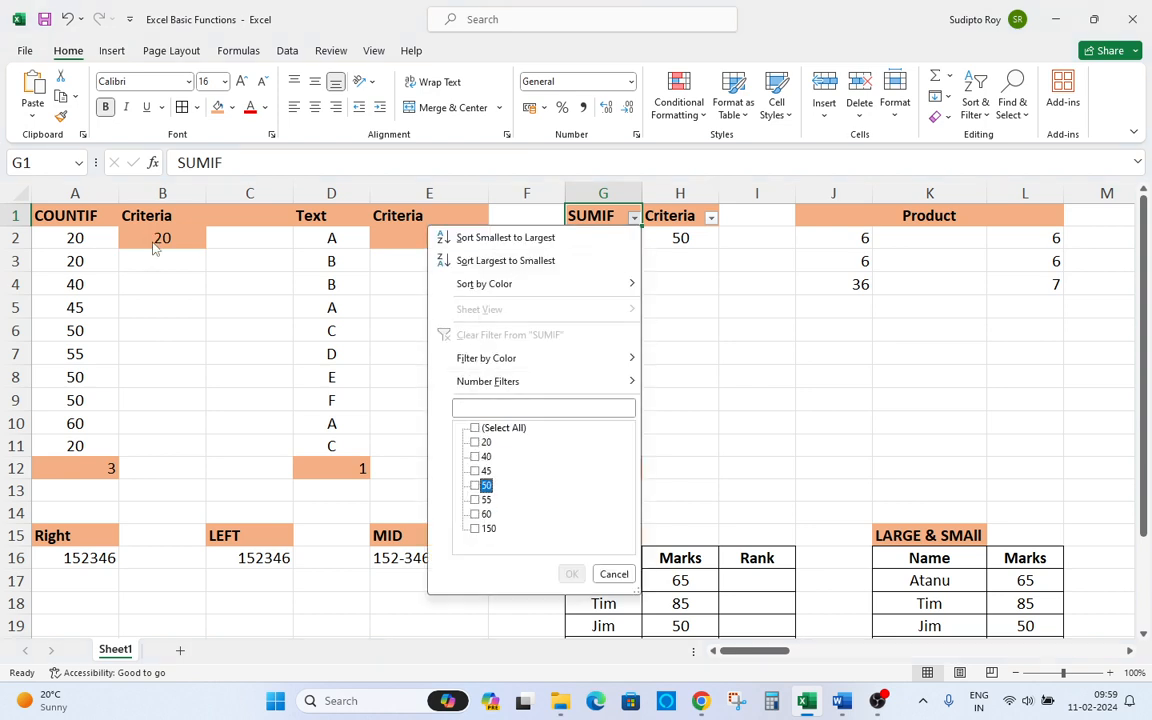
key(space)
key(Return)
Reopen the SUMIF column filter and reset its value selection.
key(Down)
key(Down)
key(Up)
key(Up)
key(alt+Down)
Scan down the SUMIF values in column G.
key(Down)
key(Down)
key(Down)
key(Down)
key(Down)
key(Down)
key(Down)
key(Down)
key(Down)
key(Down)
key(Down)
key(Up)
key(Up)
key(space)
key(Return)
key(Down)
key(Down)
key(Down)
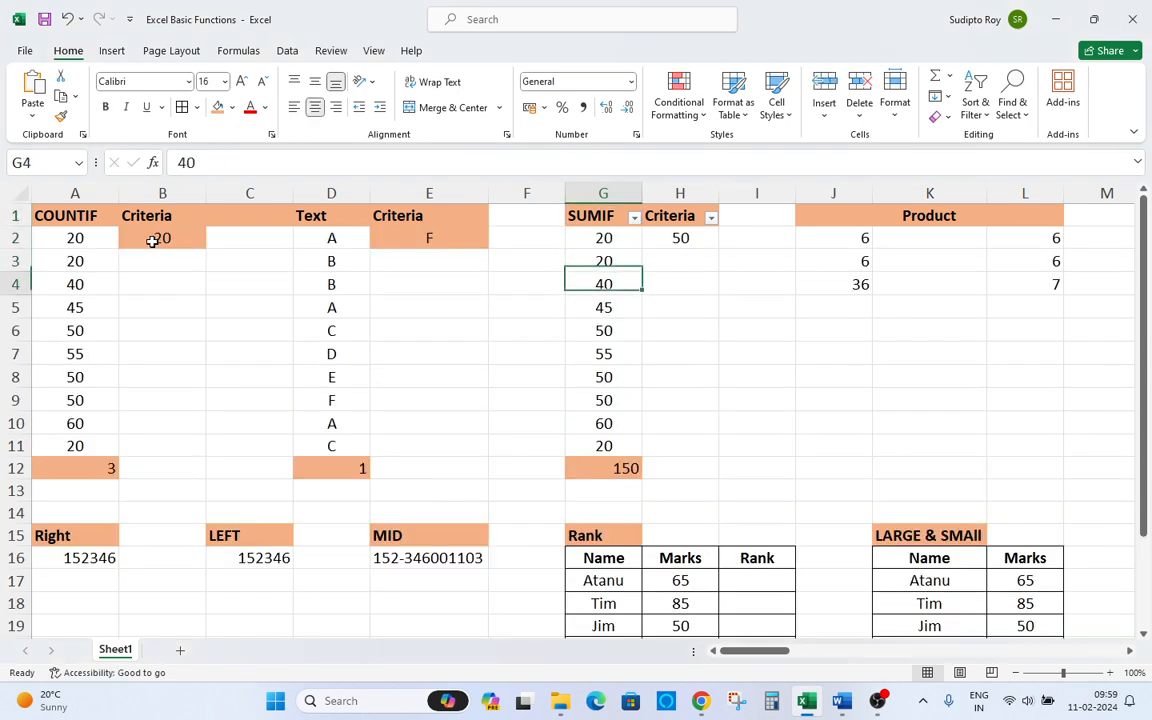
key(ctrl+Down)
key(Up)
key(Up)
key(Up)
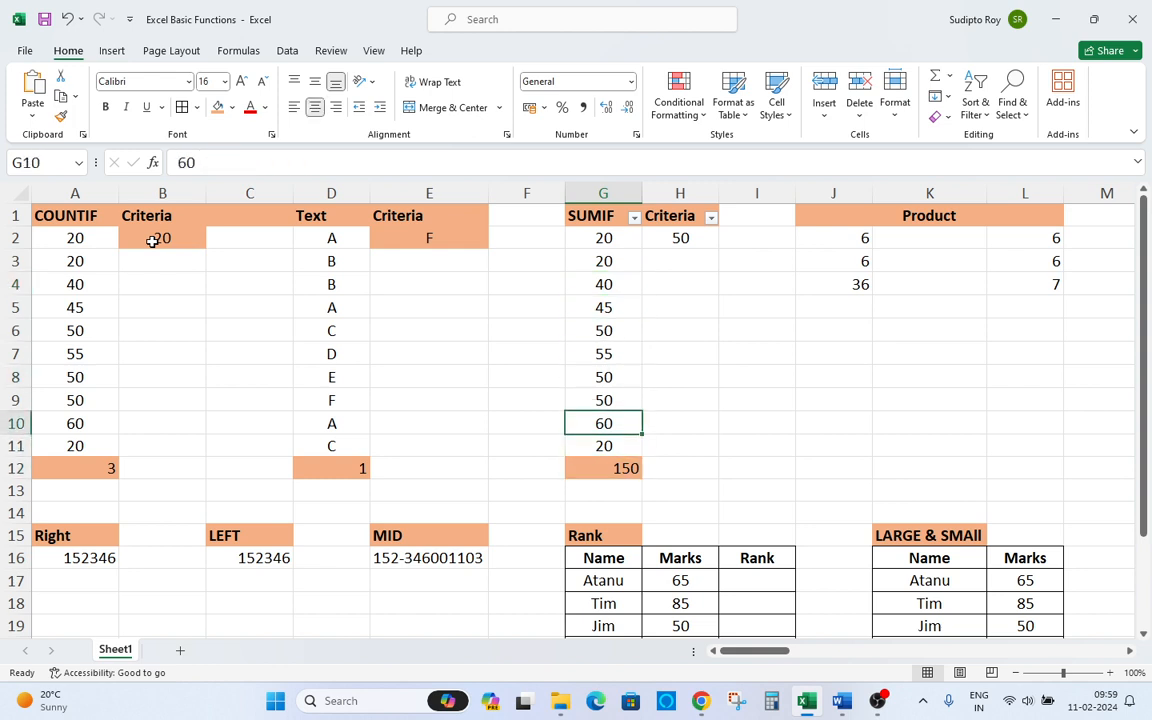
key(ctrl+Up)
key(Right)
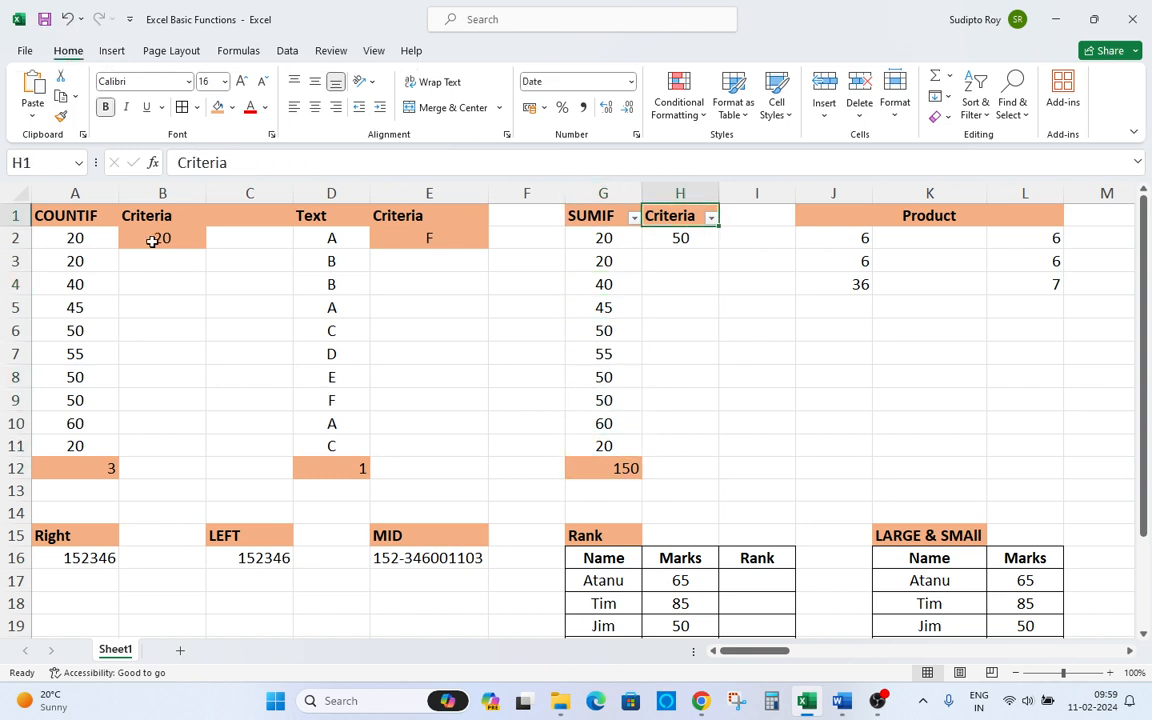
Set the SUMIF criteria in H2 to 55 and check the matching value in column G.
key(Down)
text(55)
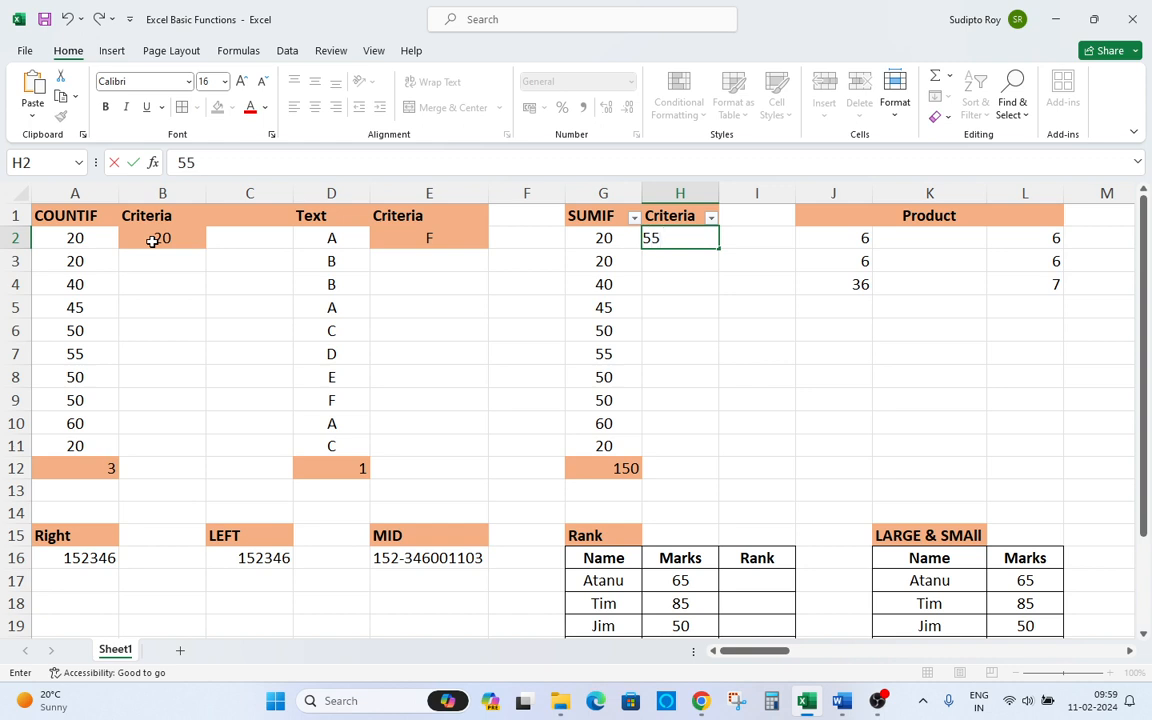
key(Return)
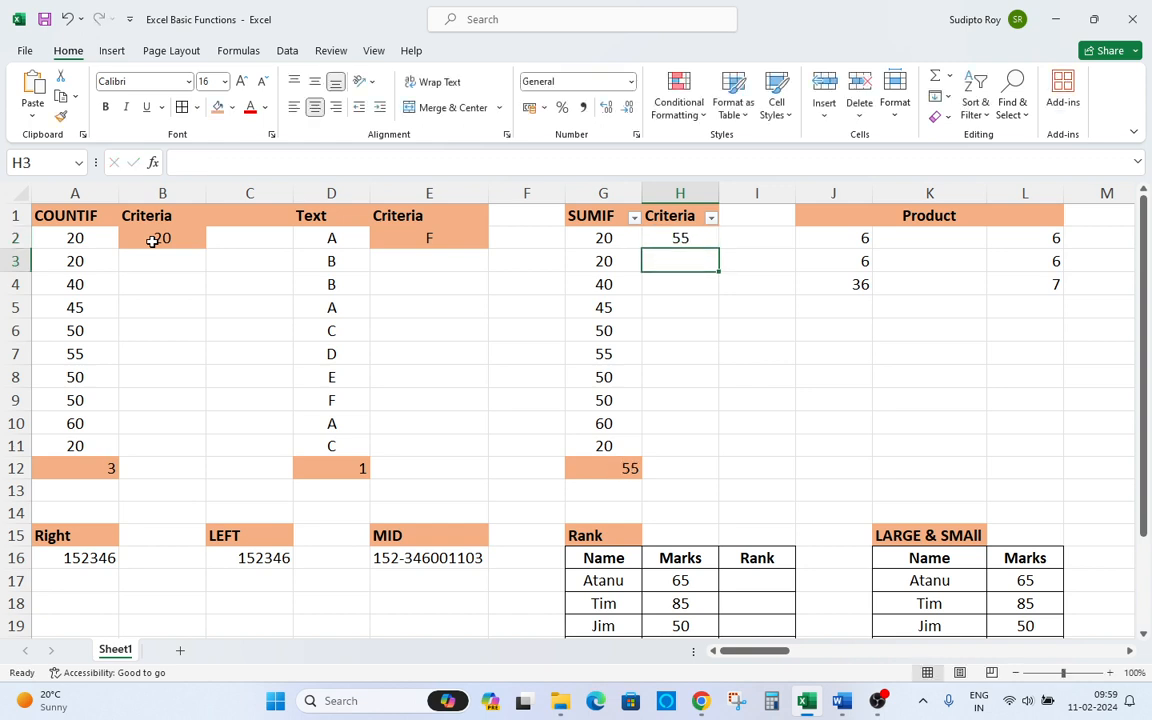
key(Left)
key(Down)
key(Down)
key(Down)
key(Down)
key(Down)
key(Down)
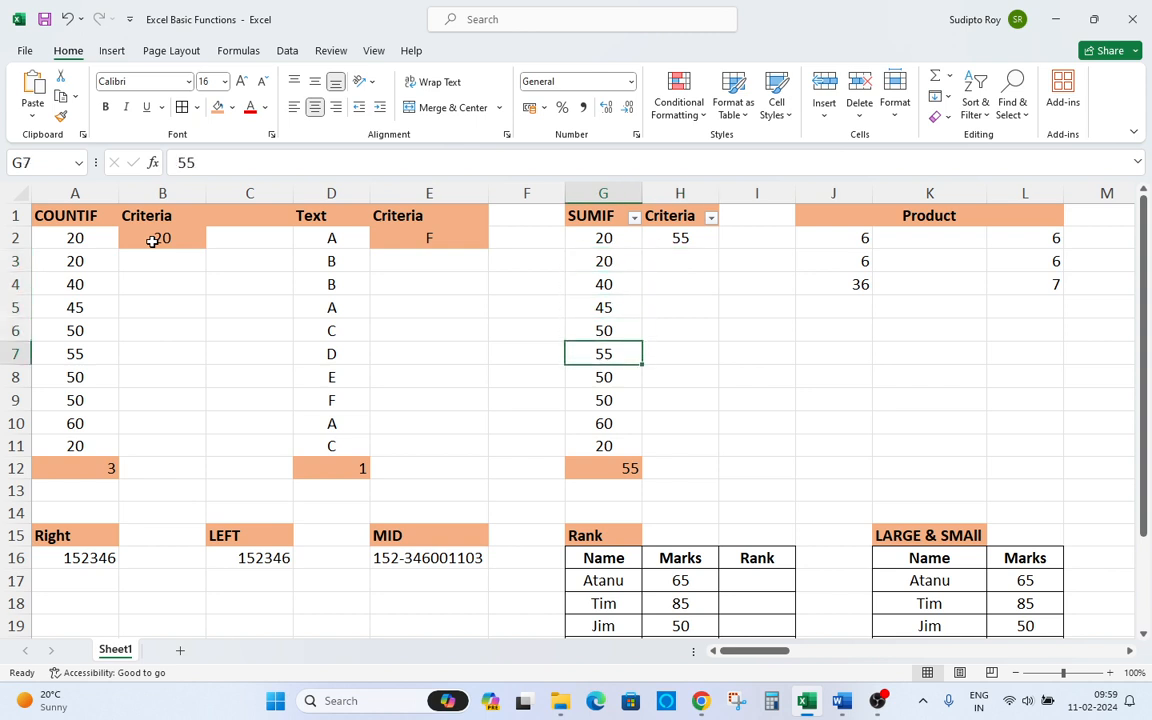
key(Up)
key(Up)
key(Up)
key(Up)
key(Up)
key(Up)
key(Up)
key(Up)
key(Right)
key(Down)
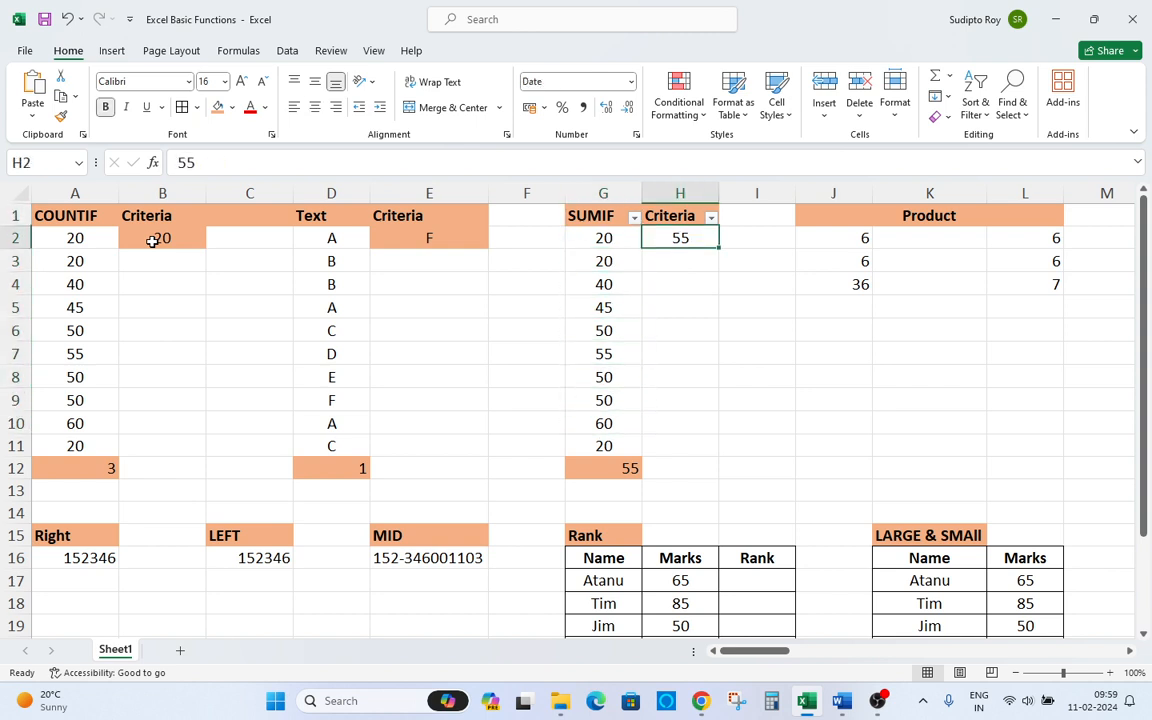
Set the SUMIF criteria in H2 to 60 and remove the column filters.
text(60)
key(Return)
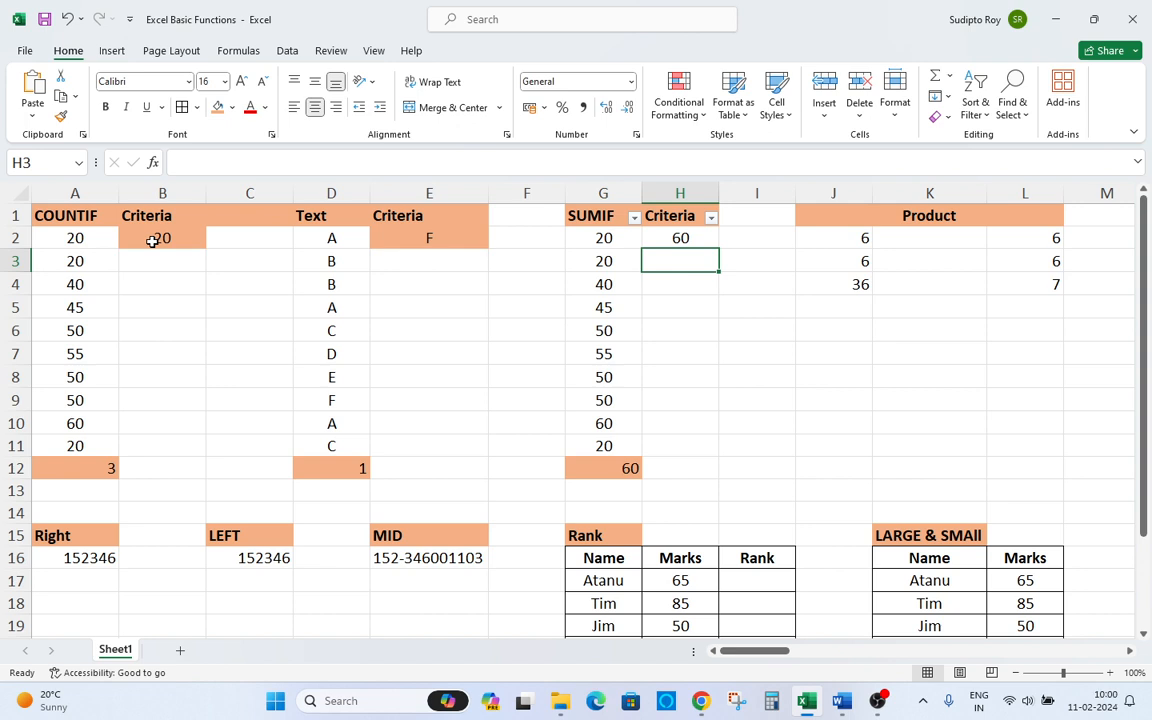
key(Left)
key(Up)
key(Up)
key(ctrl+shift+l)
Switch to the Word document and select the word Product in the function list.
key(Right)
key(Right)
key(Right)
key(Right)
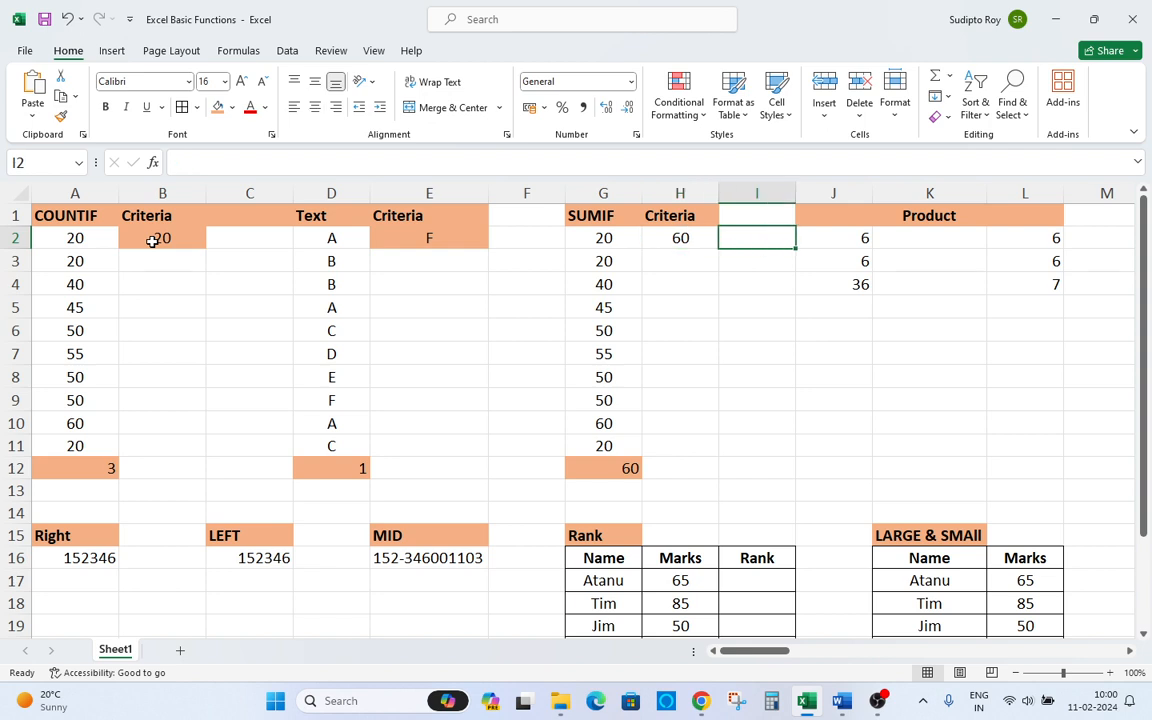
key(Up)
key(Left)
key(Right)
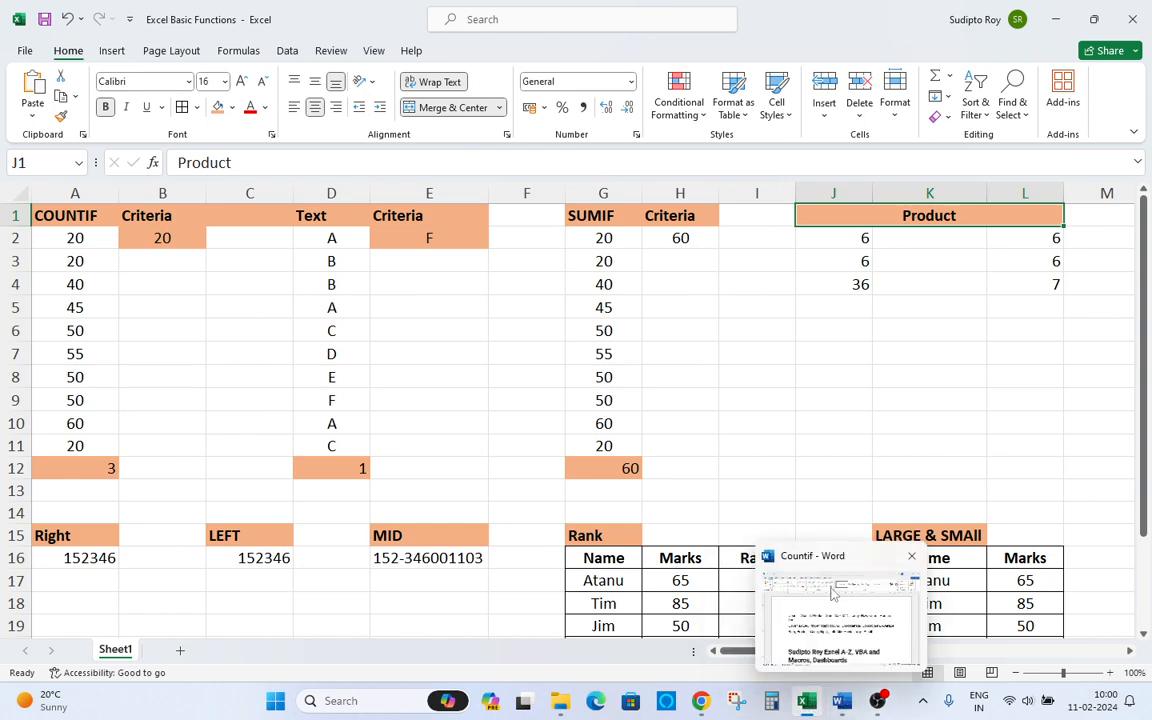
click(841, 702)
double_click(418, 320)
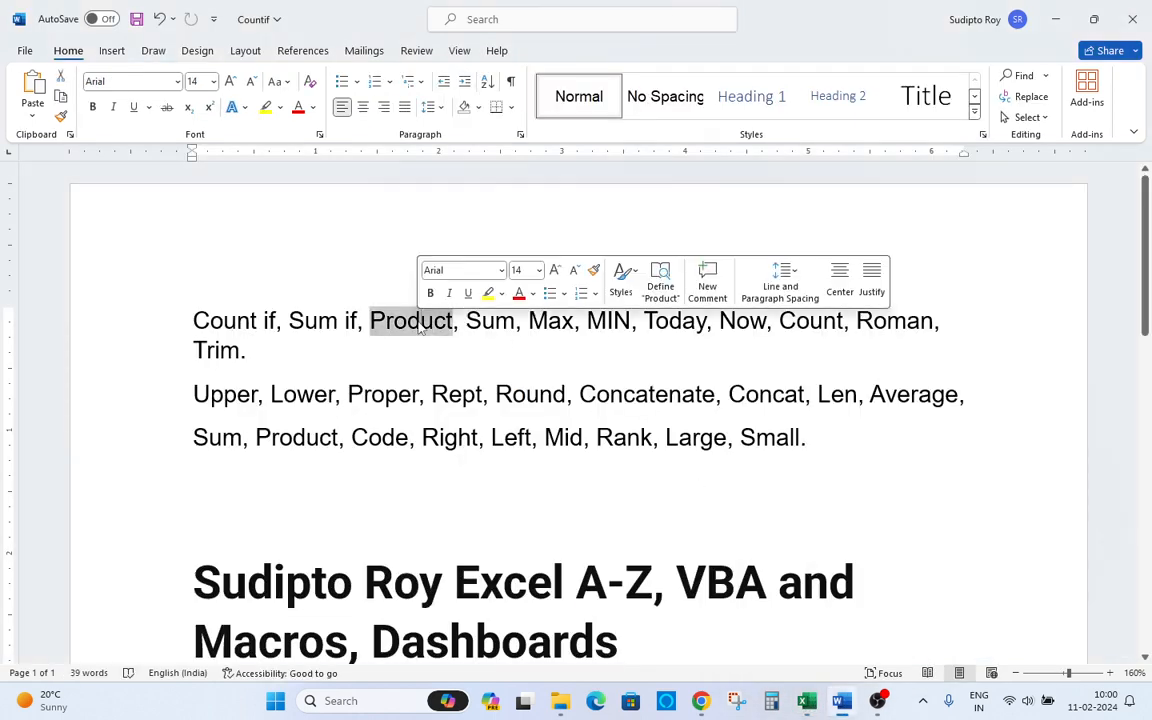
Switch back to the spreadsheet and clear the existing product formula in J4.
key(alt+Tab)
click(838, 307)
text(=)
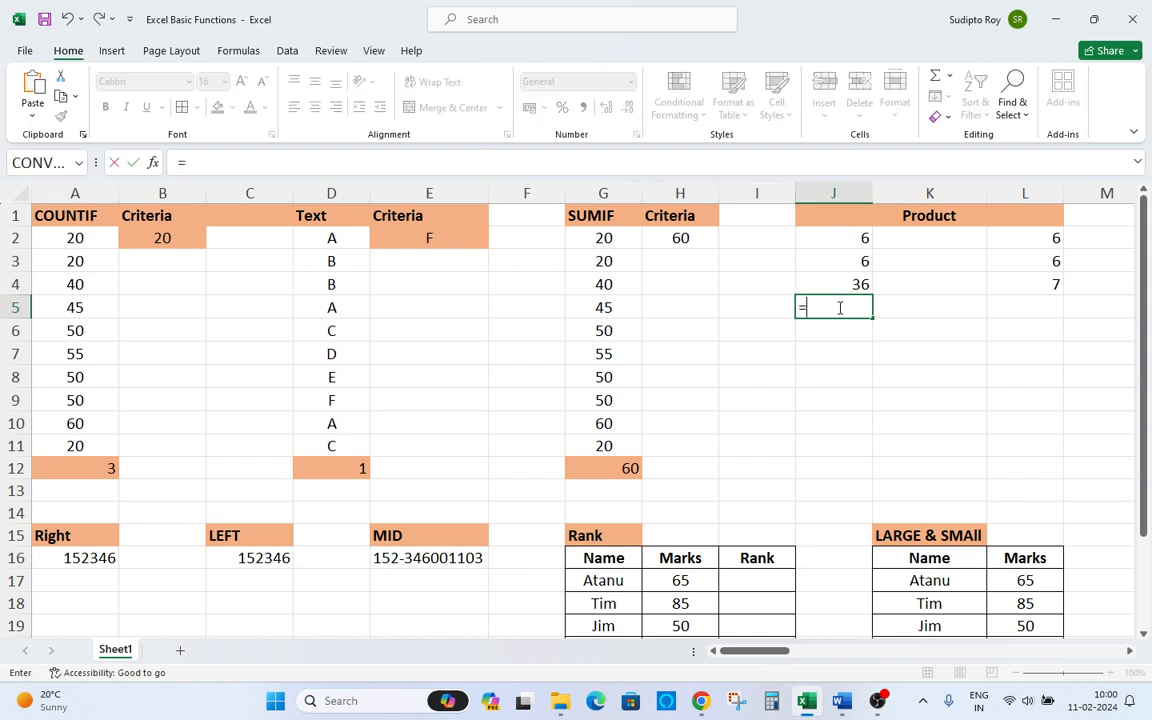
key(Up)
key(Escape)
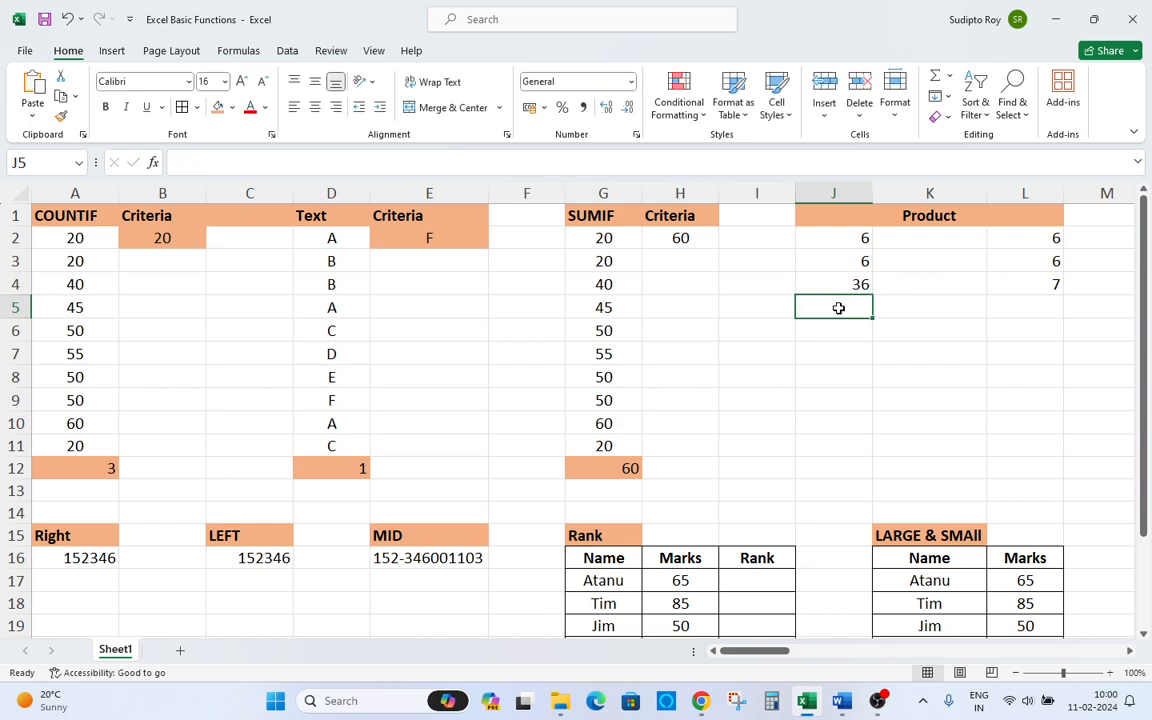
key(Up)
key(Delete)
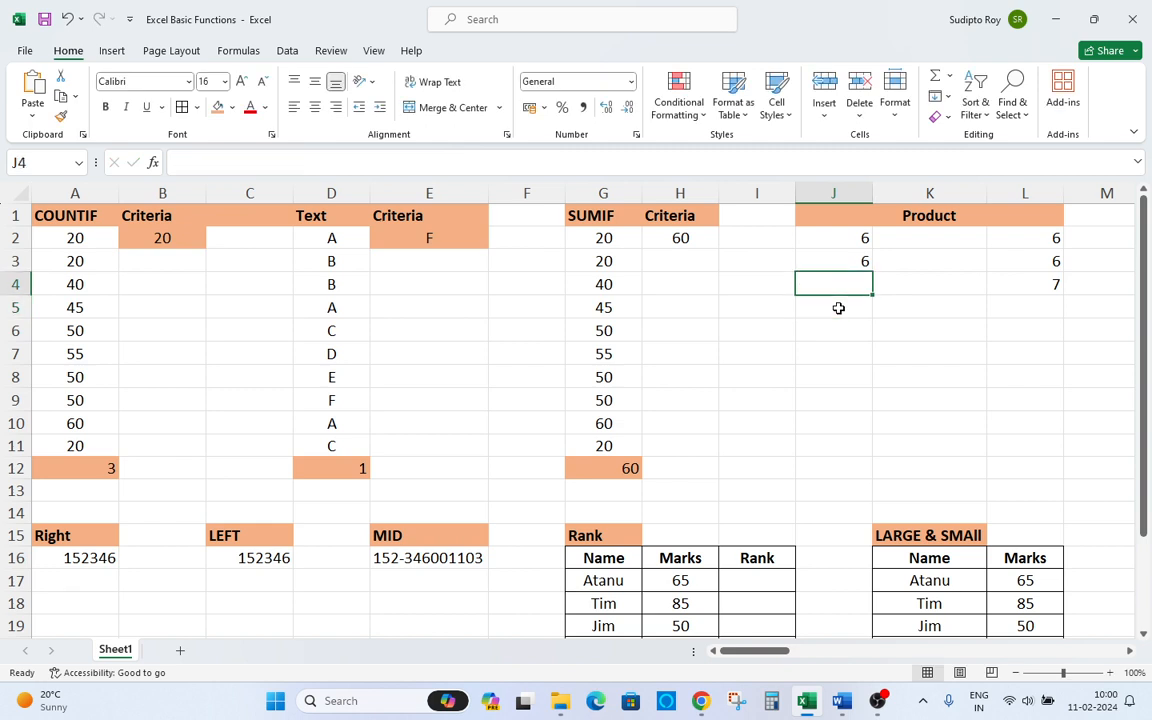
Try to enter a PRODUCT formula in J4.
text(=)
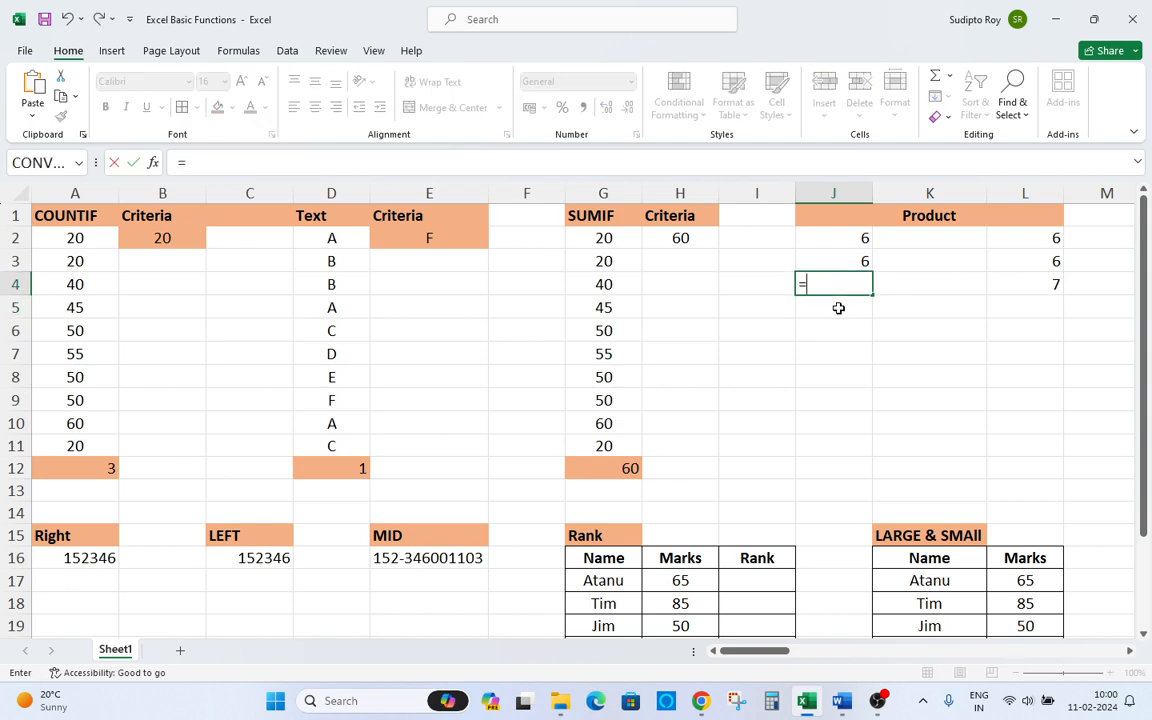
text(pro)
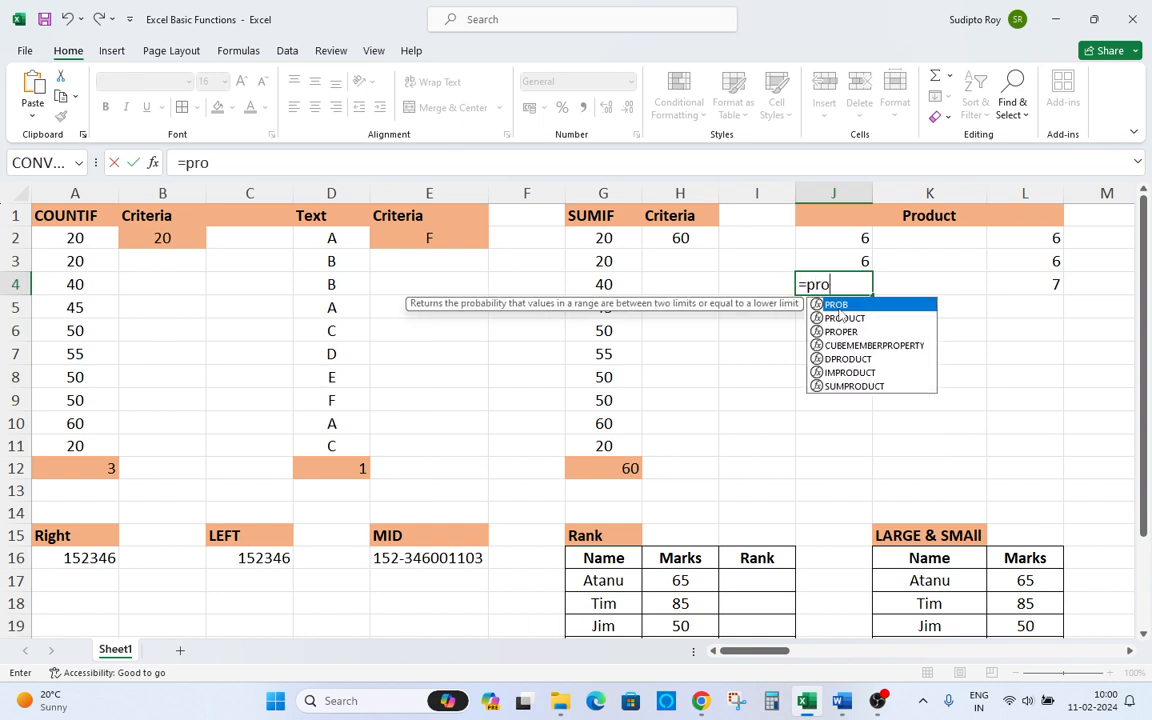
text(fuct)
key(Tab)
key(Left)
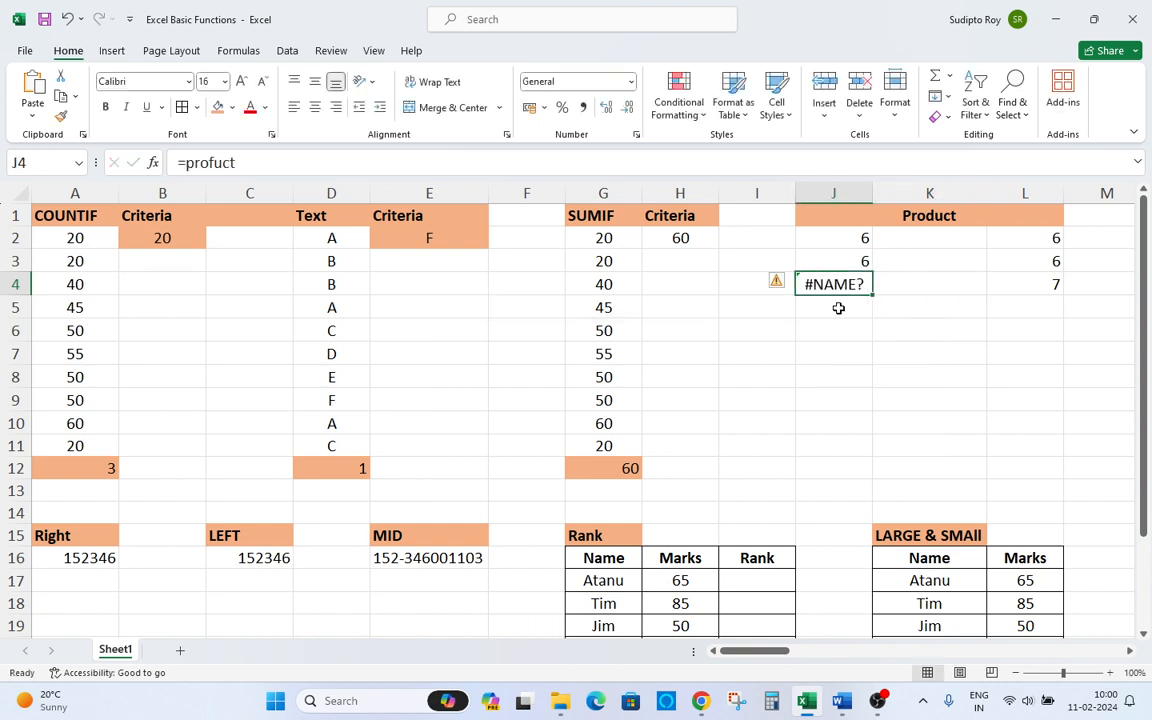
text(pt)
key(BackSpace)
text(rod)
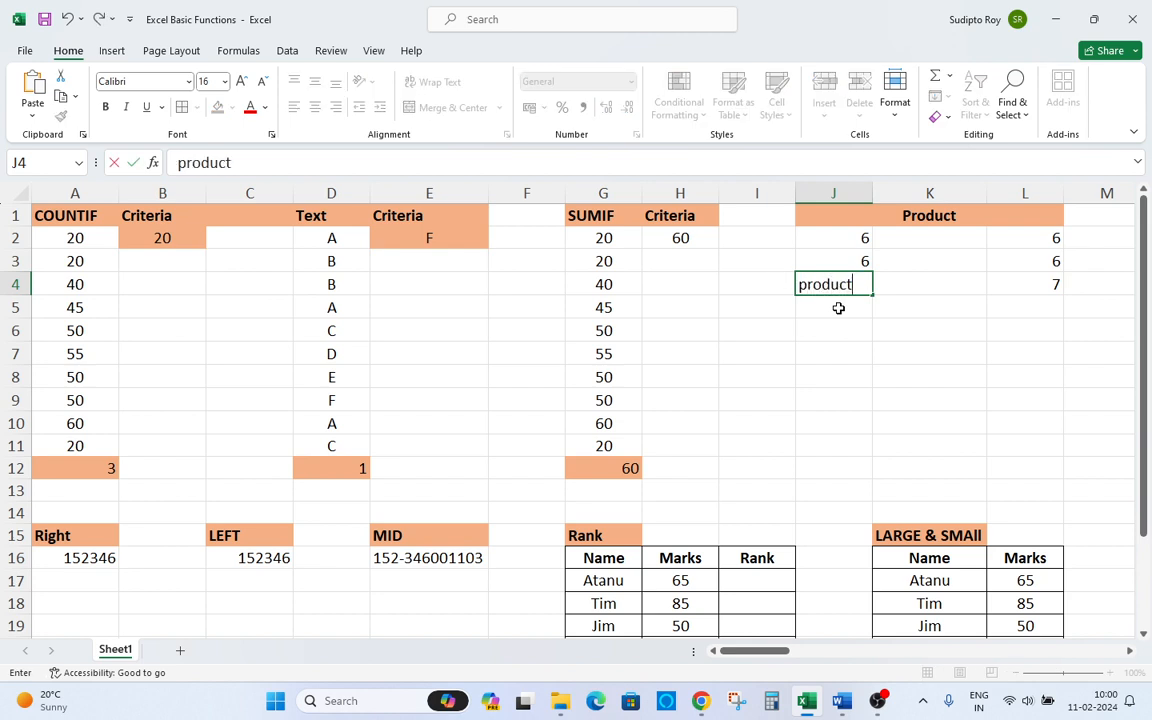
key(Tab)
key(Left)
Enter a PRODUCT formula in J4 multiplying J2:J3 and review it.
text(=)
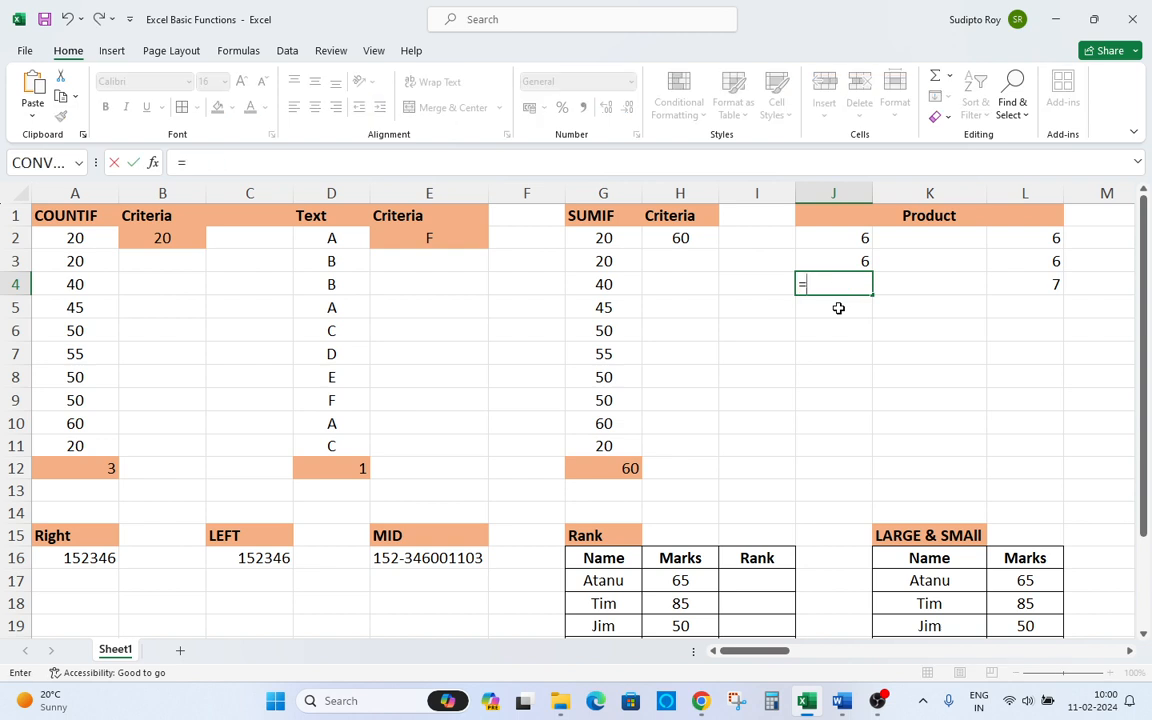
text(product)
key(Tab)
key(Up)
key(Up)
key(Up)
key(Left)
key(Right)
key(Down)
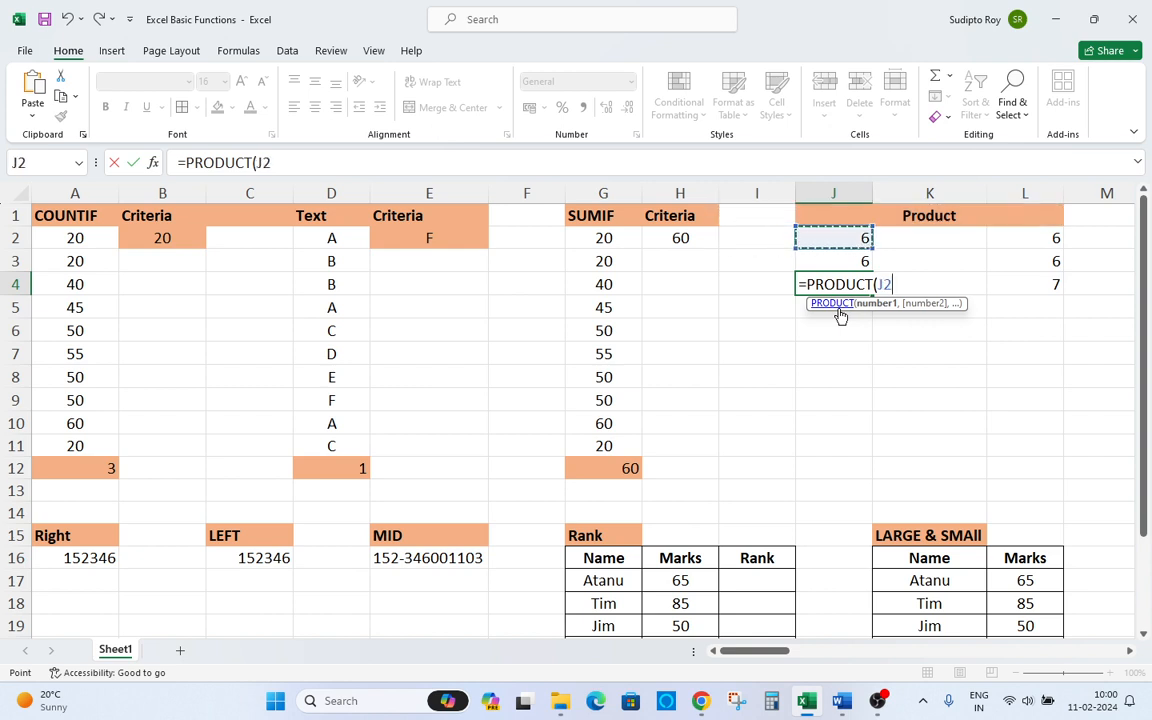
key(shift+Down)
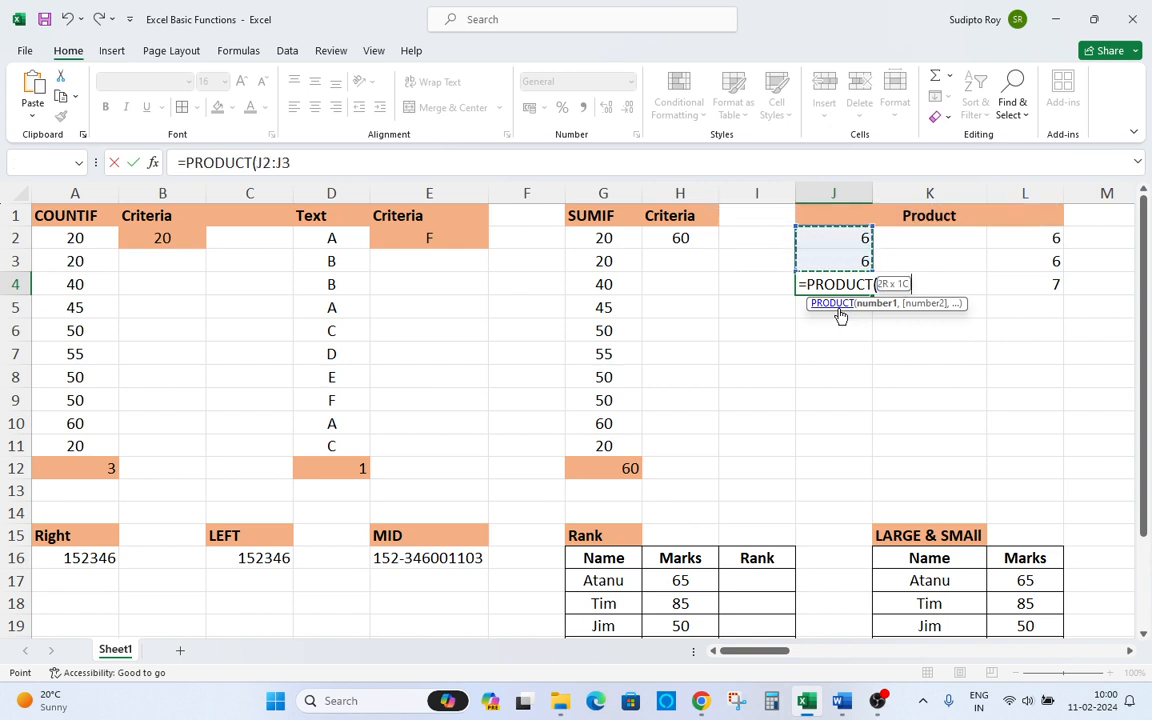
key(Return)
key(Up)
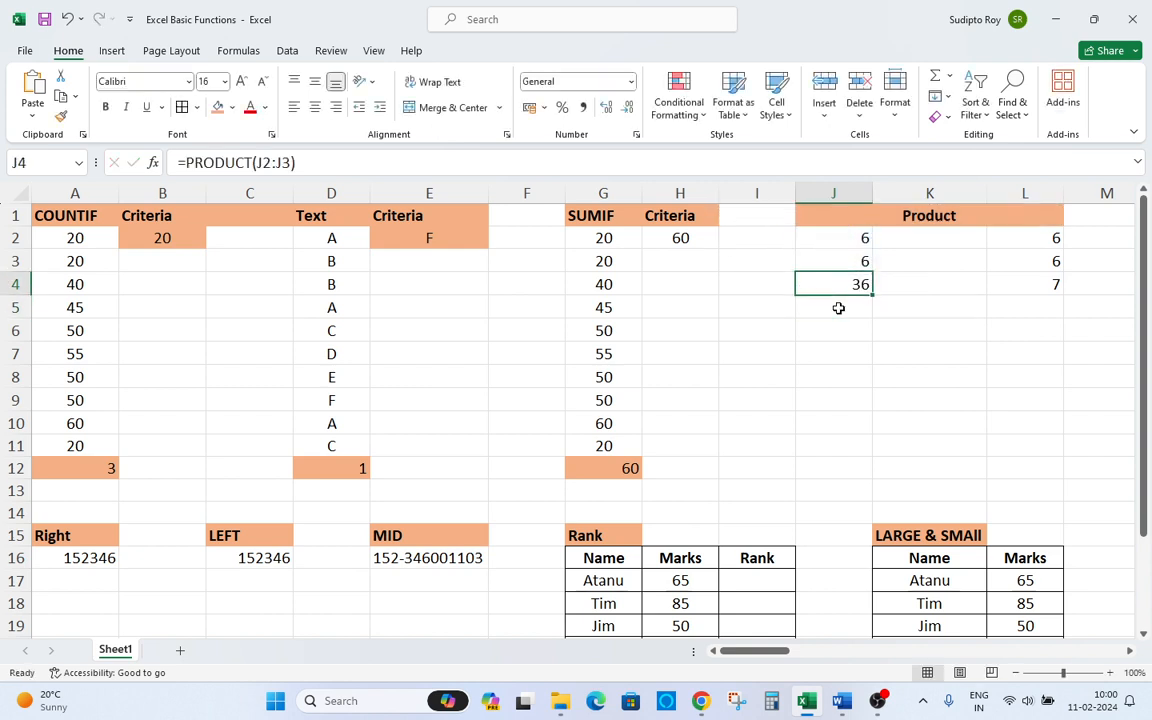
key(F2)
key(Escape)
Enter a PRODUCT formula in L5 multiplying L2:L4.
key(Right)
key(Right)
key(Down)
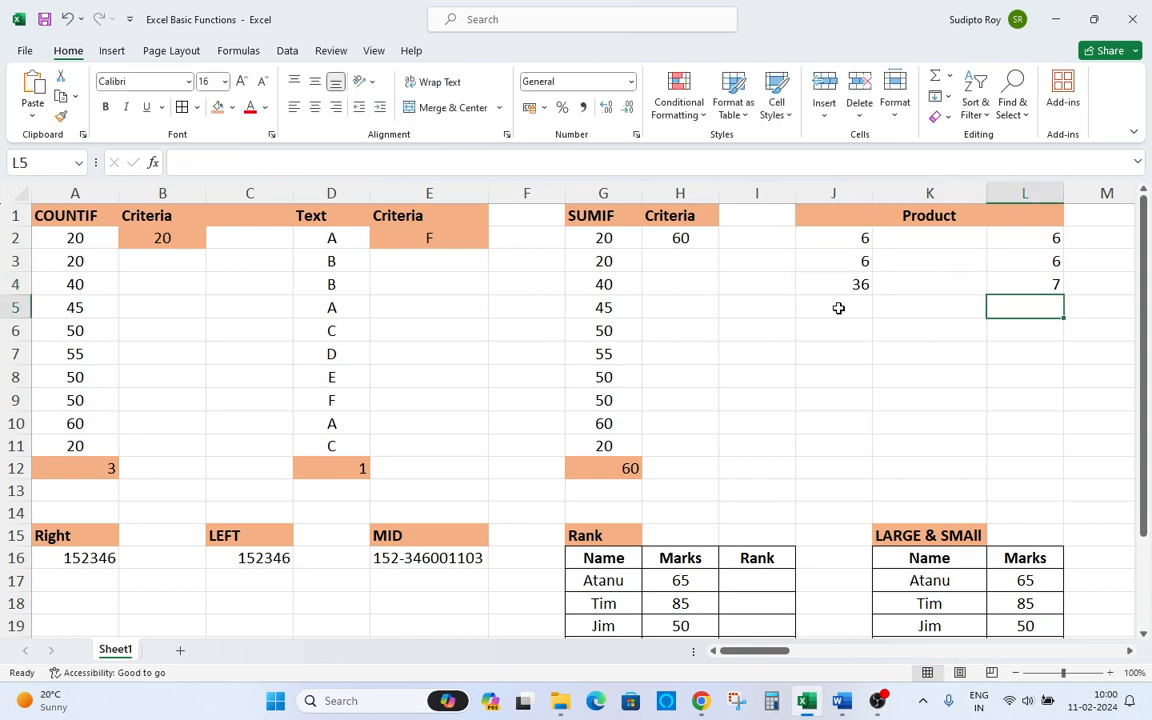
text(=)
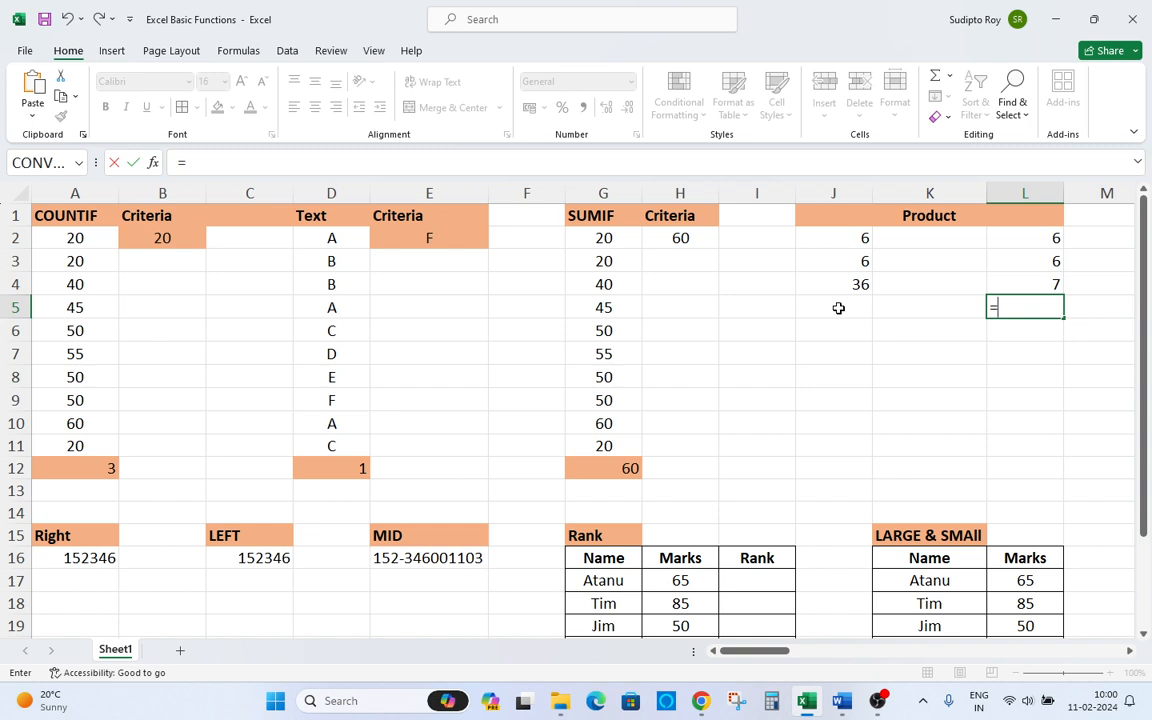
text(prod)
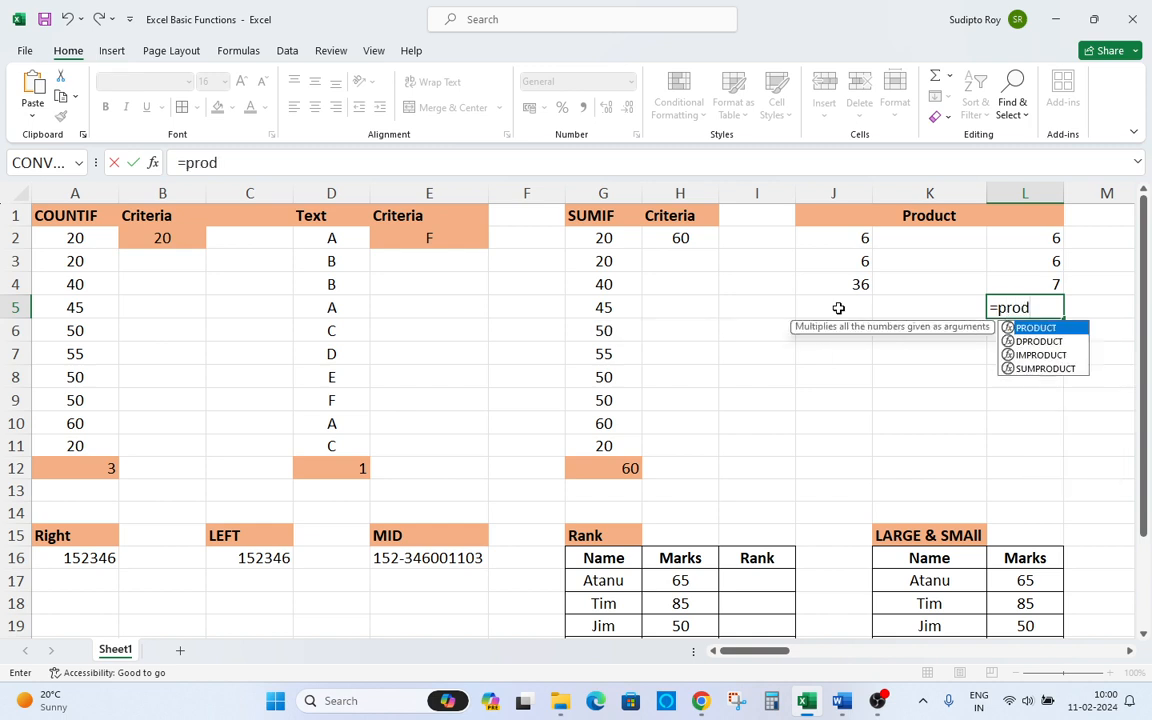
text(uct)
key(Tab)
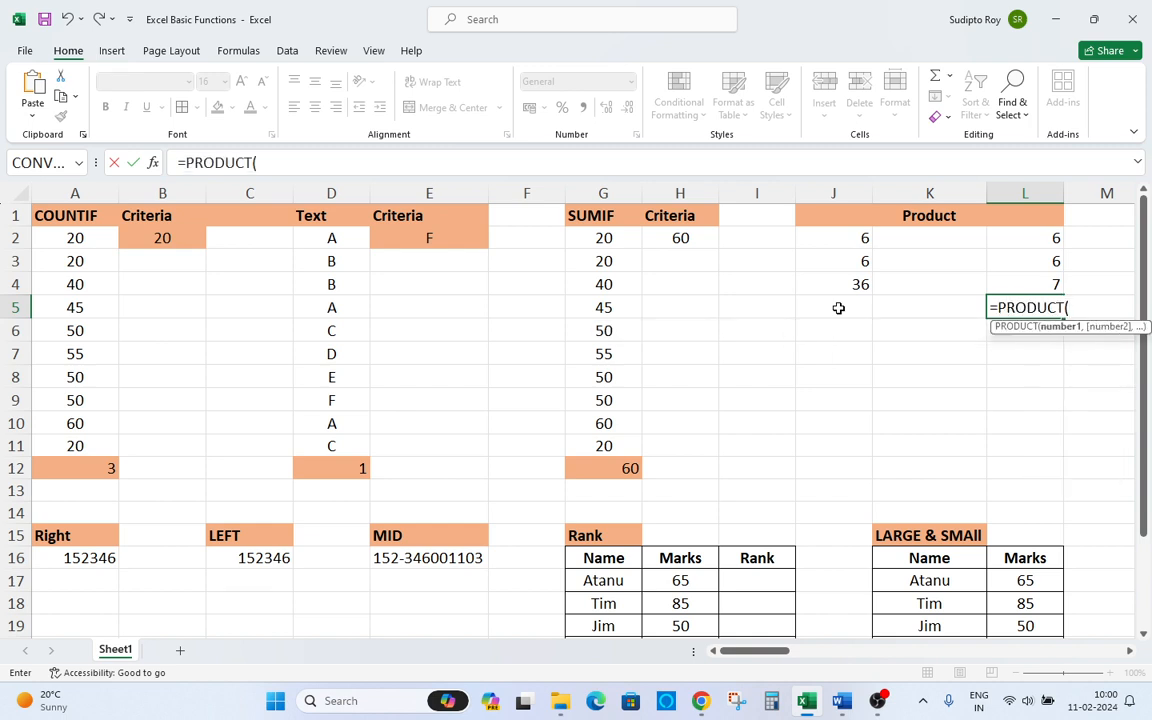
key(Up)
key(shift+Up)
key(shift+Up)
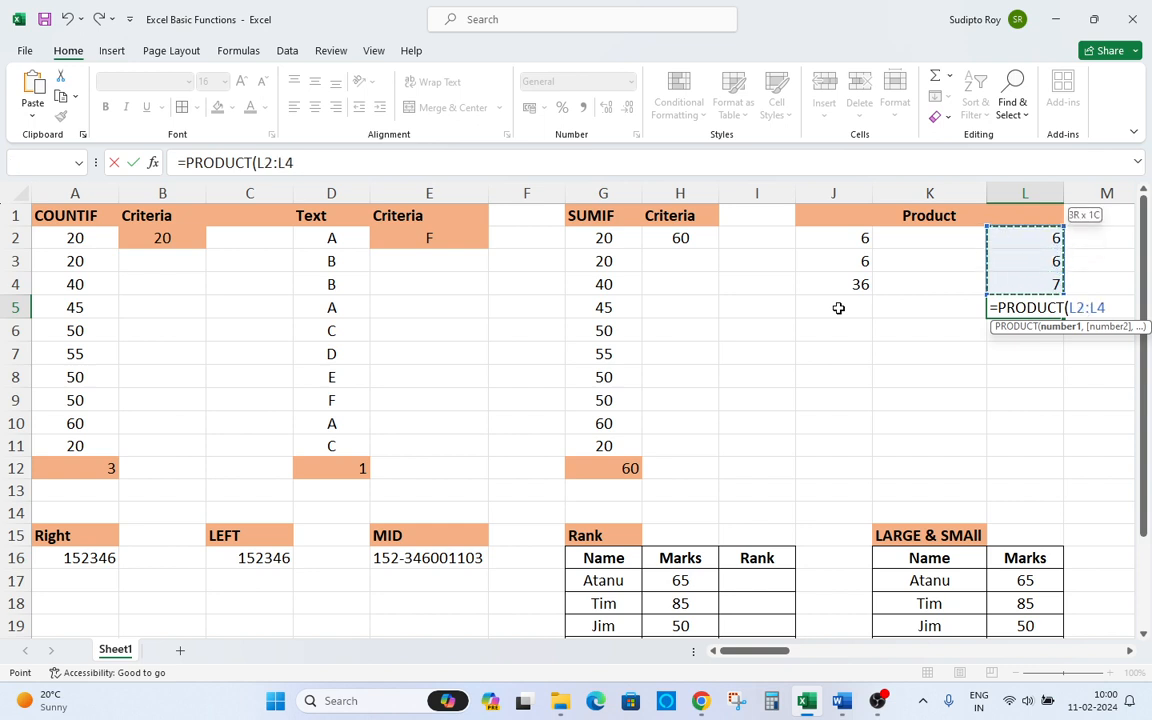
text())
key(Return)
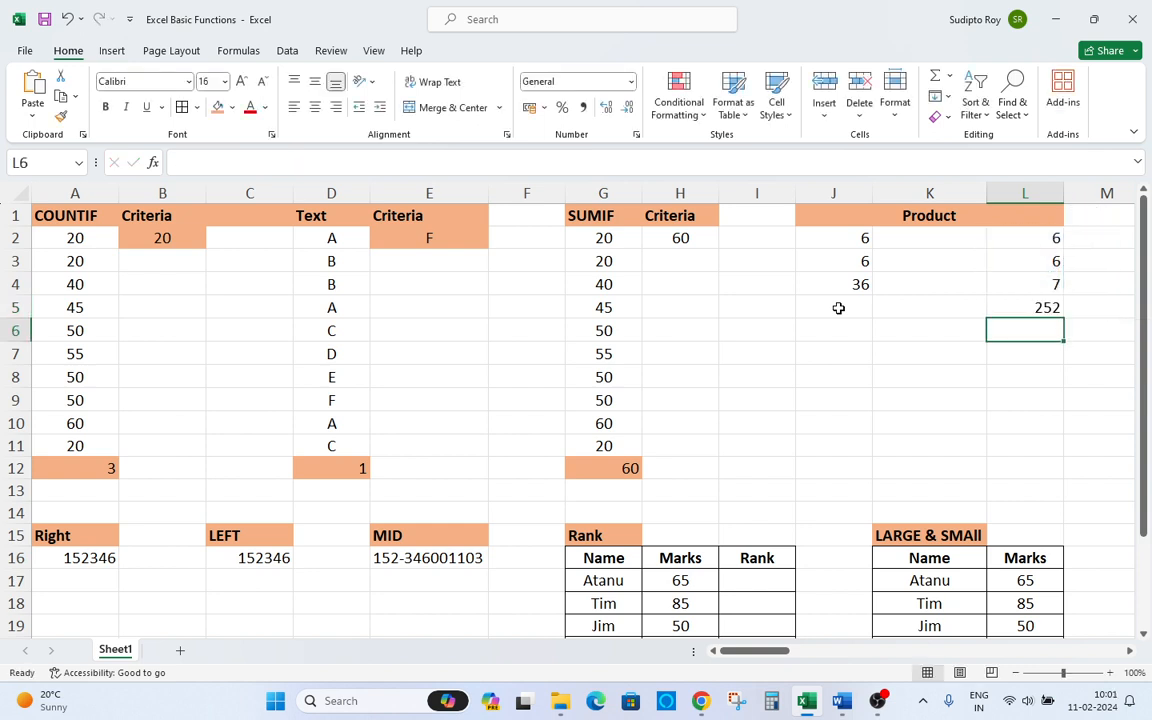
key(Up)
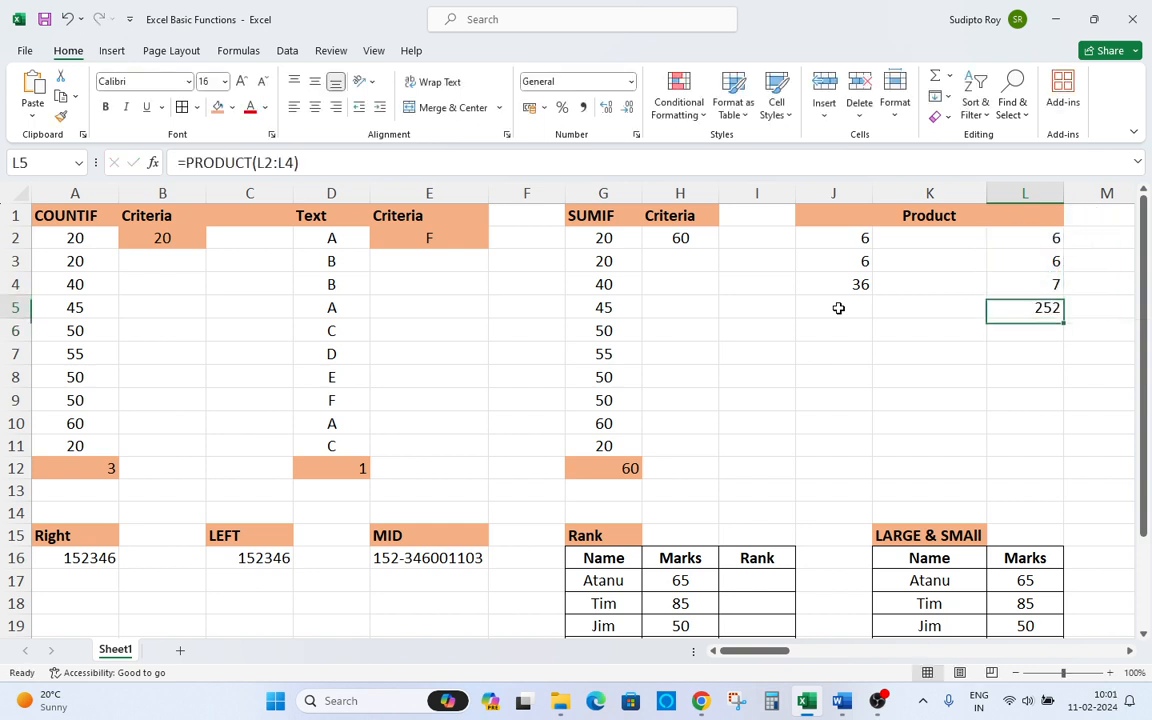
key(Up)
key(Up)
key(Up)
key(Down)
key(Down)
key(Down)
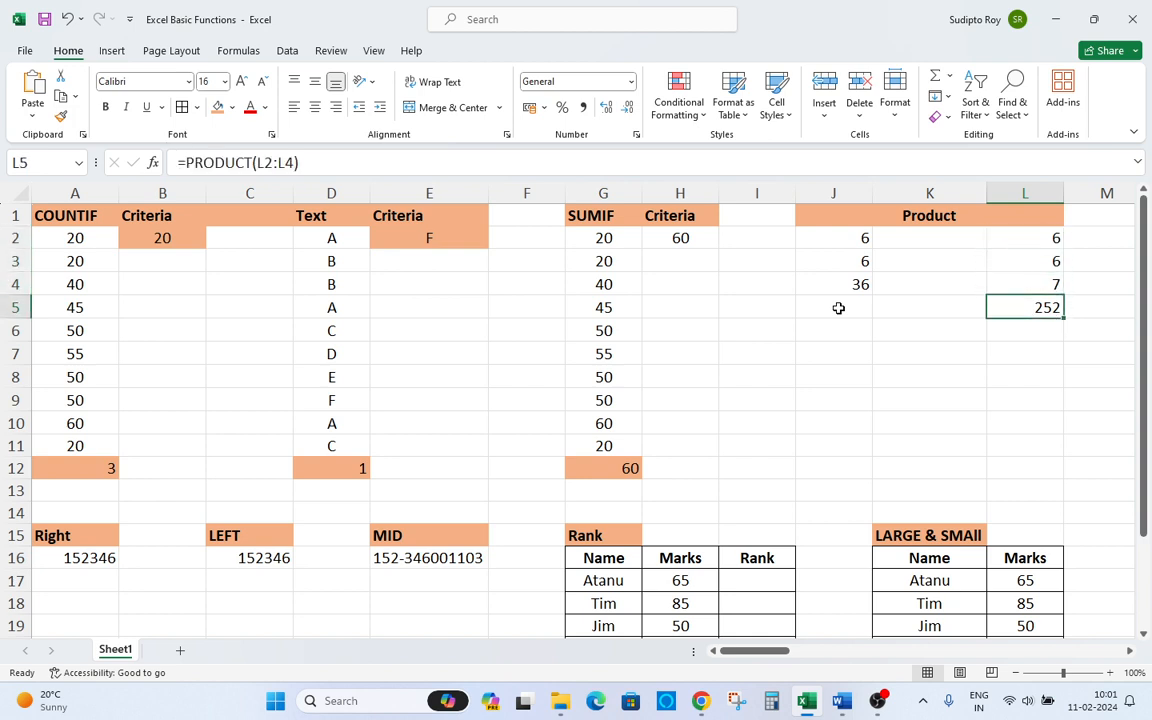
Enter a formula in K4 multiplying J4 by 7.
key(Up)
key(Left)
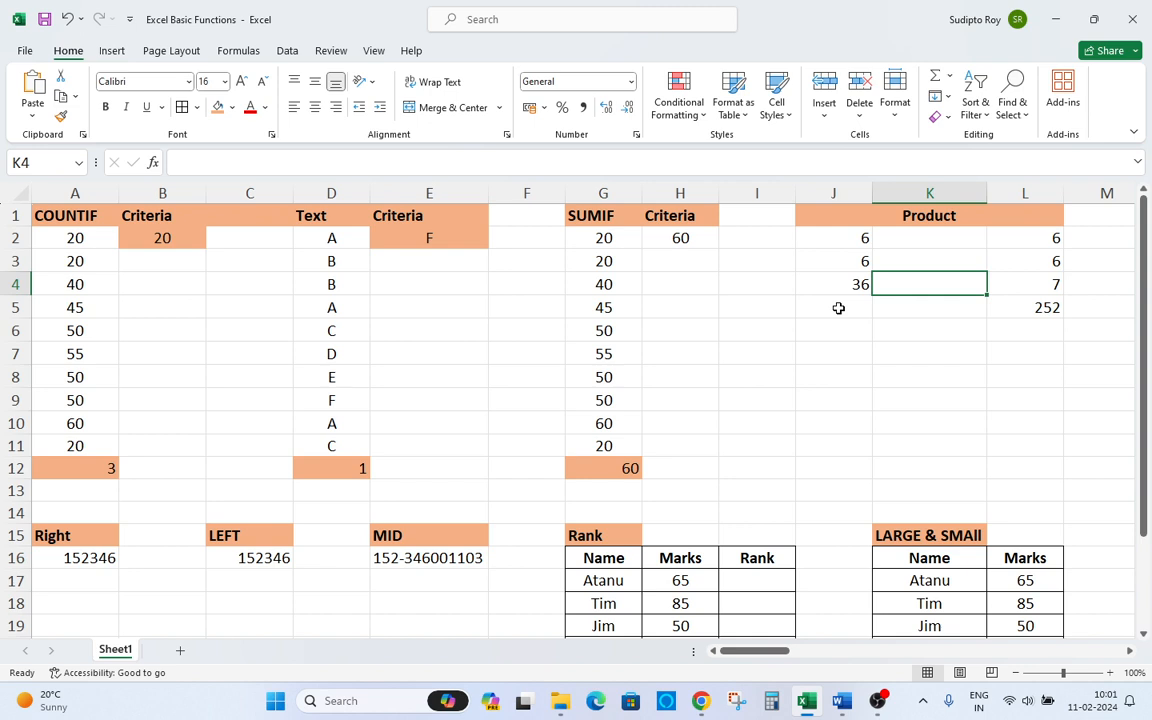
text(=)
key(Left)
text(*)
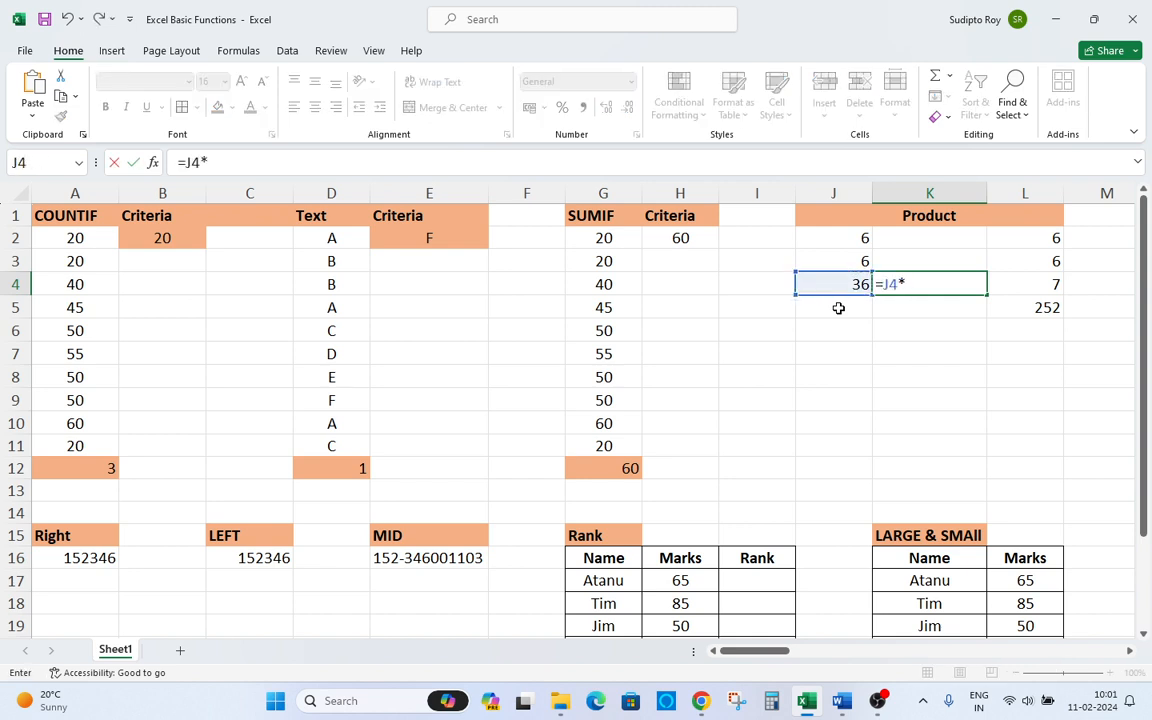
text(7)
key(Return)
Clear the K4 and L5 results, then undo the L5 deletion.
key(Up)
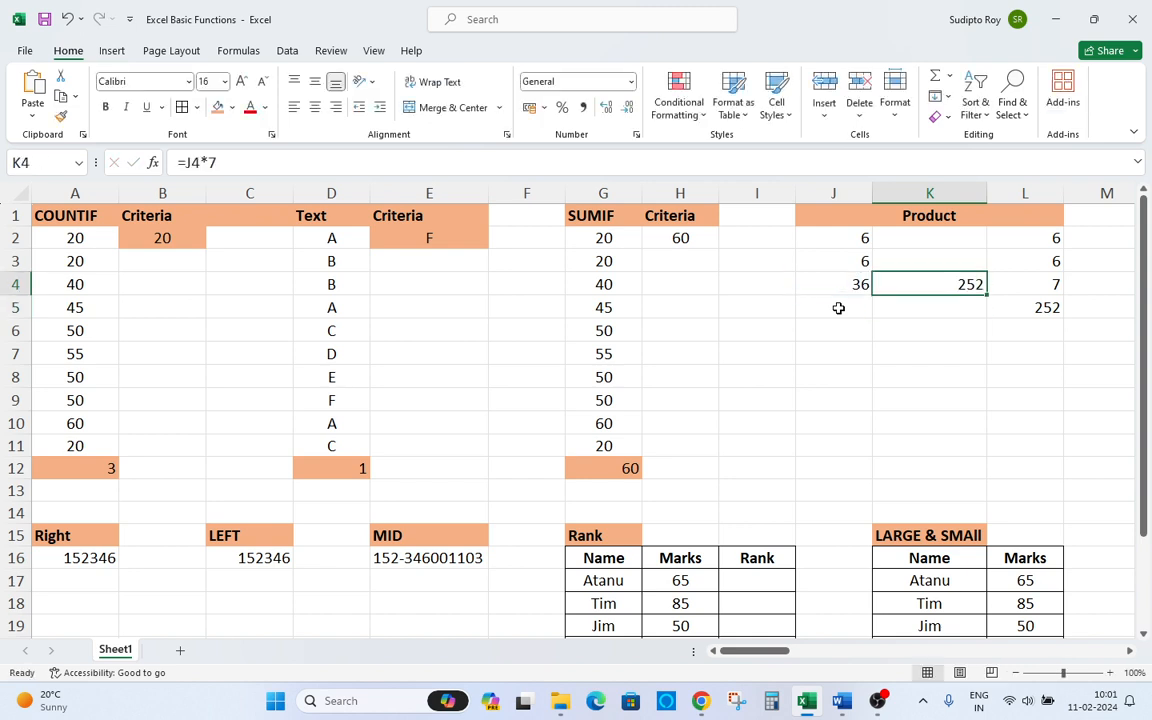
key(Right)
key(Left)
key(Down)
key(Right)
key(Delete)
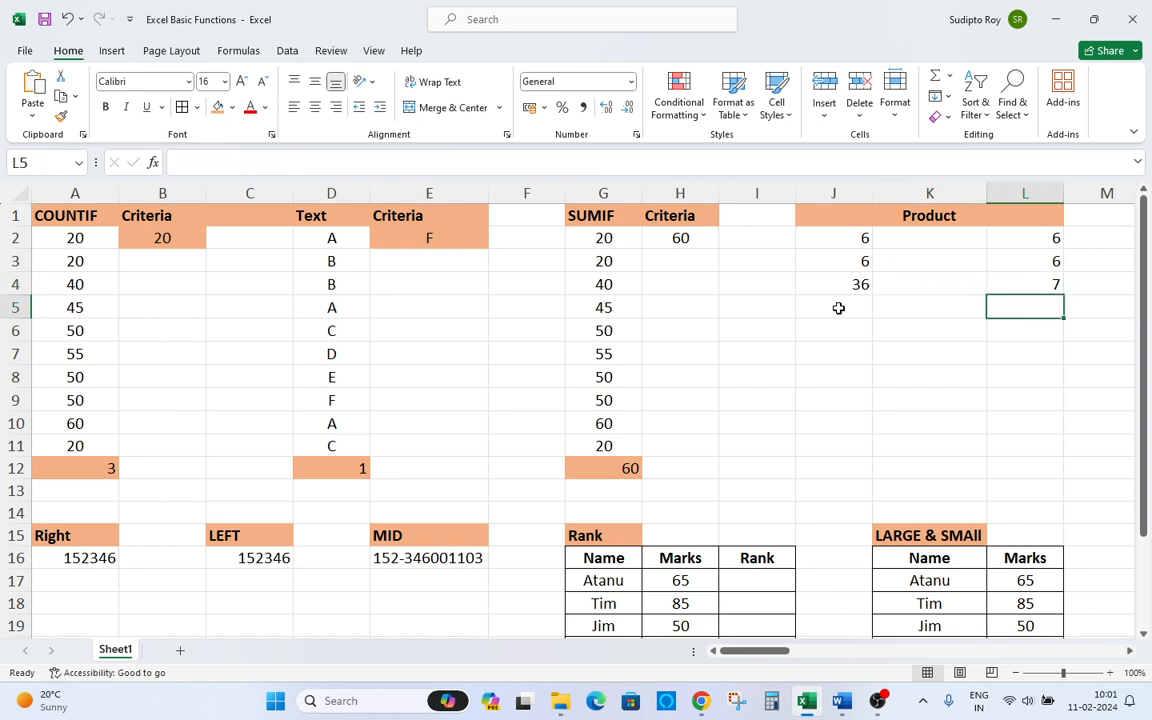
key(Right)
key(Left)
key(ctrl+z)
Move across to the Sum table and examine its Product, Quantity, Price and Total columns.
key(Right)
key(Right)
key(Right)
key(Right)
key(Right)
key(Right)
key(Right)
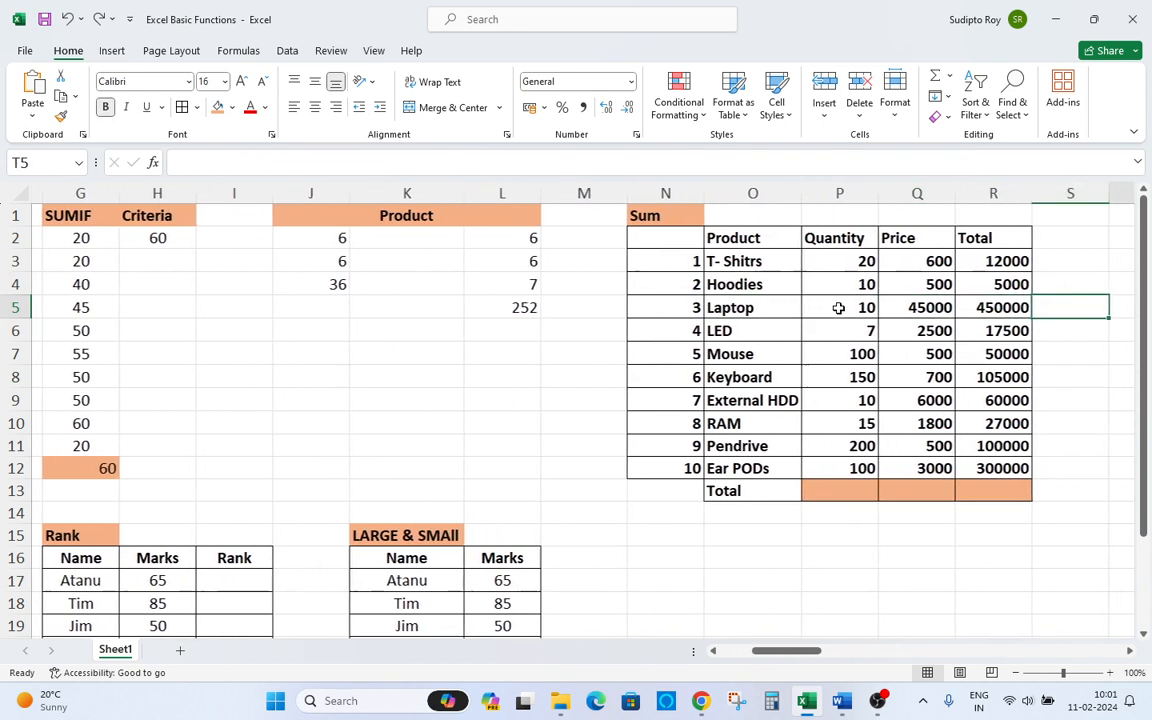
key(Right)
key(Left)
key(Left)
key(Up)
key(Up)
key(Left)
key(Up)
key(Left)
key(Up)
key(Left)
key(Left)
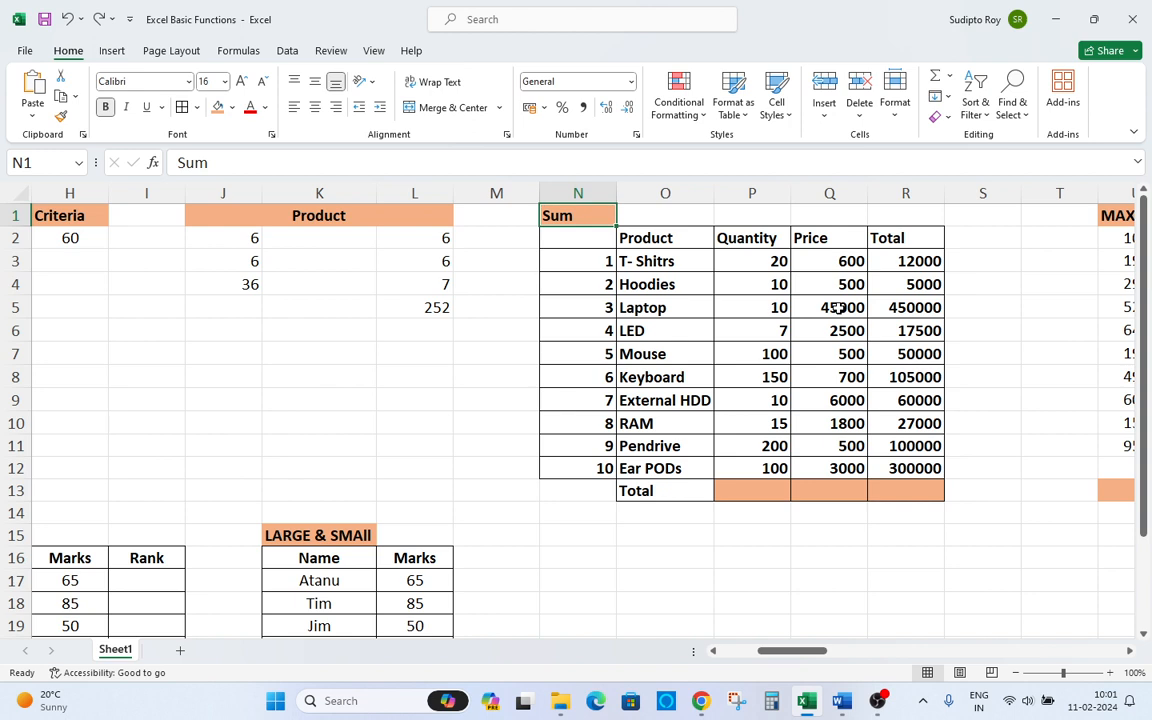
key(Down)
key(Right)
key(Right)
key(Right)
key(Right)
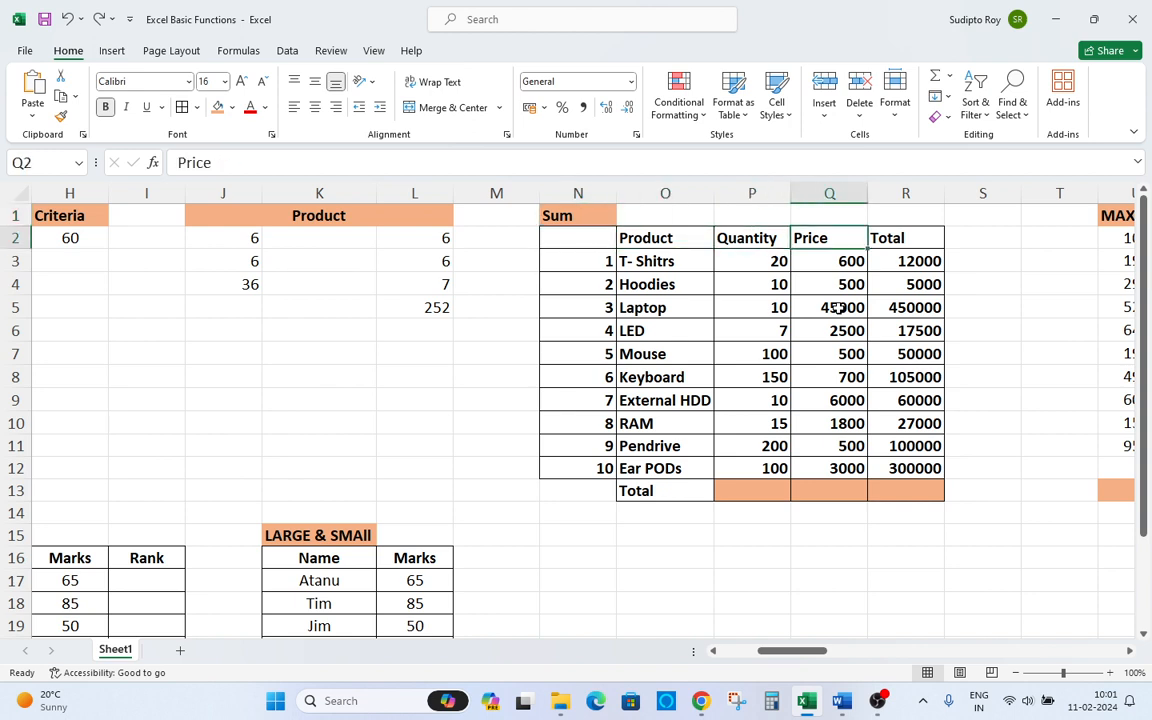
key(Right)
key(Left)
key(Left)
key(Down)
key(Left)
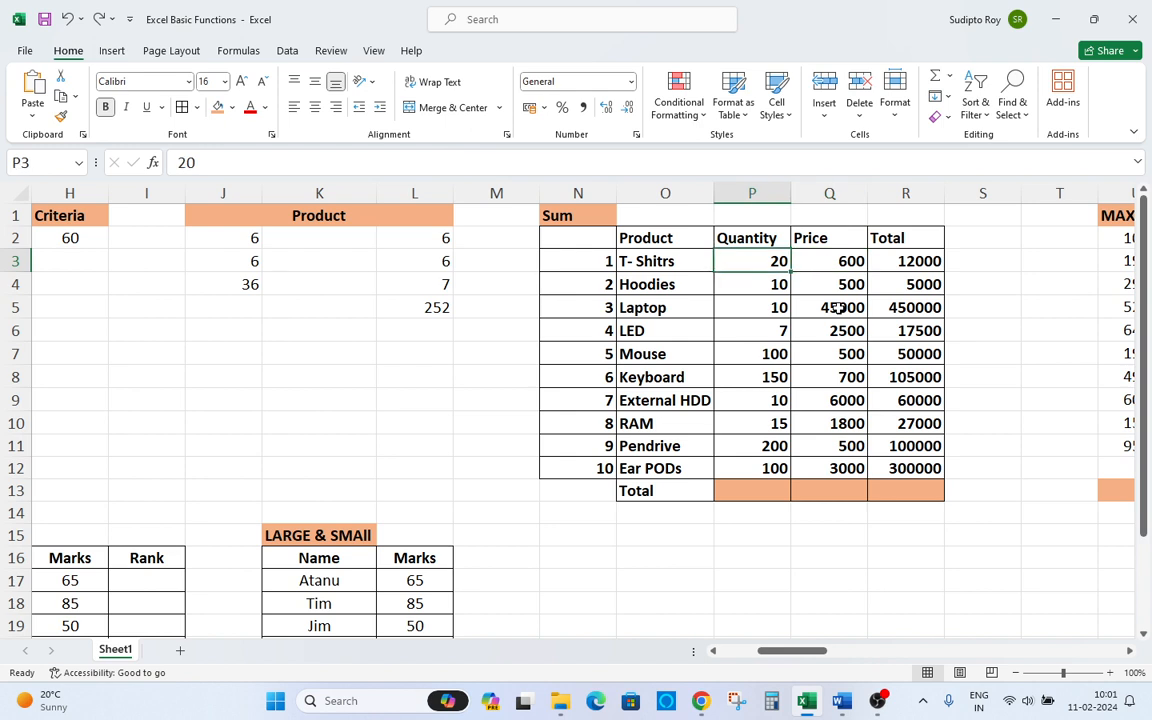
key(Right)
key(Right)
key(Left)
key(Left)
key(Left)
key(Right)
key(Right)
key(Down)
key(Down)
key(Down)
key(Down)
key(Down)
key(Down)
key(Down)
key(Down)
key(Down)
key(Down)
key(Down)
key(Left)
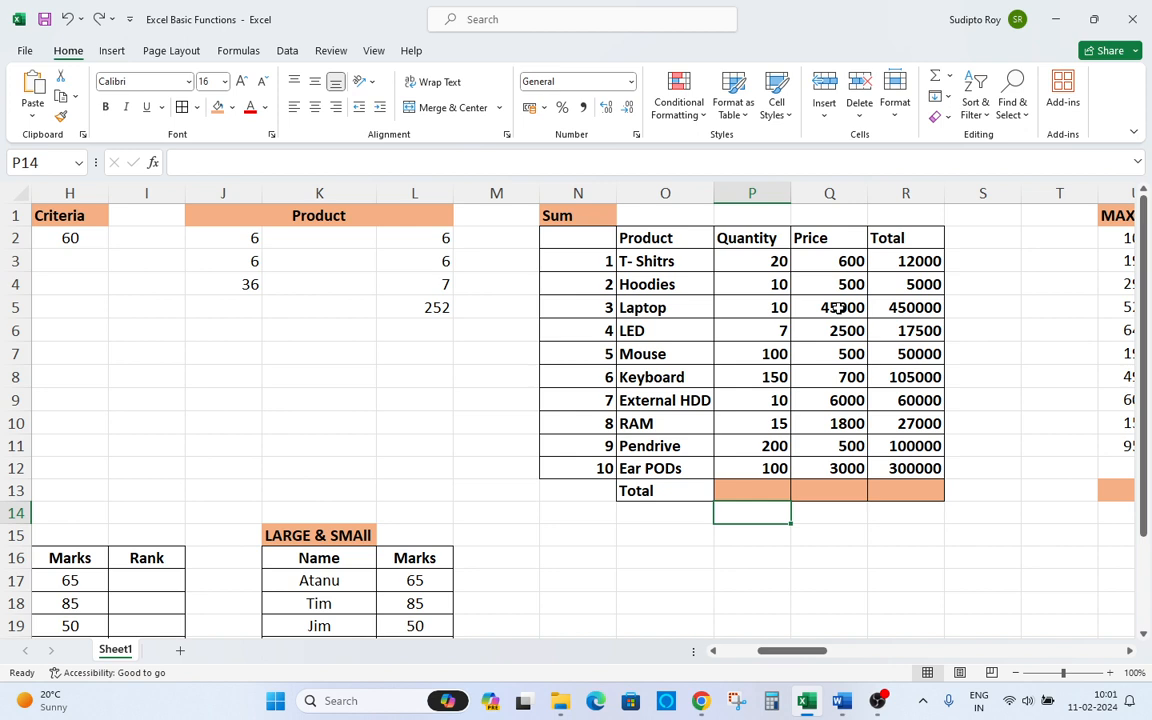
Enter a manual addition formula in P14: =20+10+10+7+100+150+10+15+200+100.
text(=)
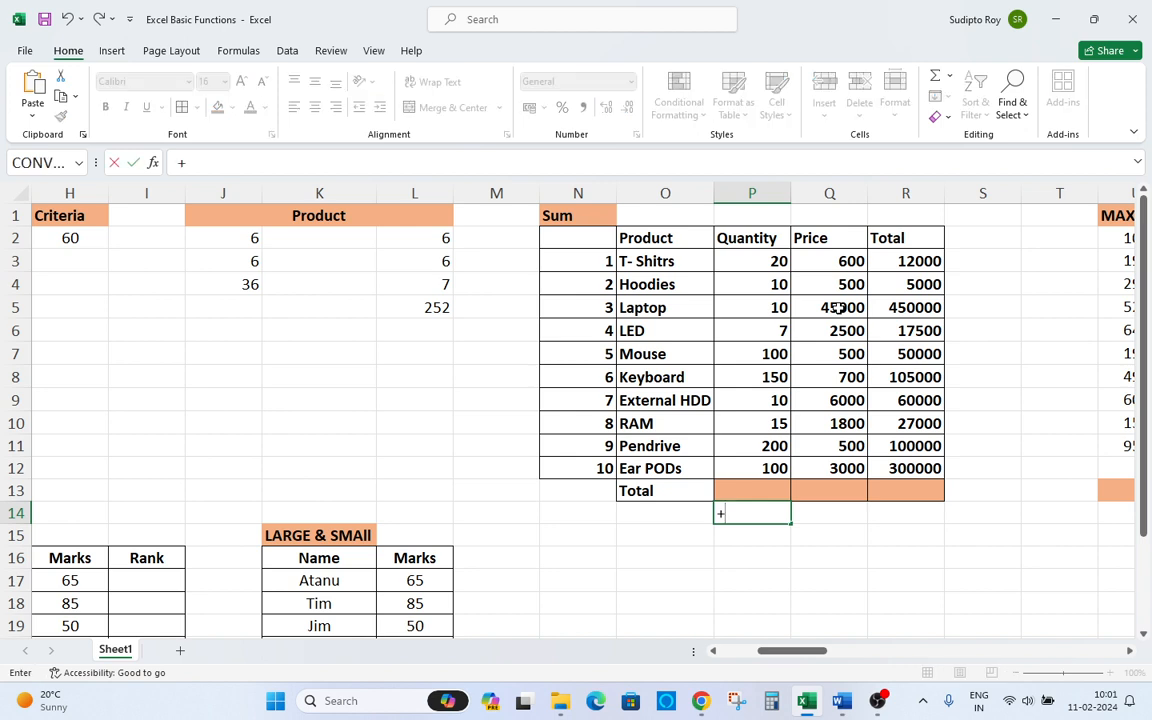
key(BackSpace)
text(=20+10+1)
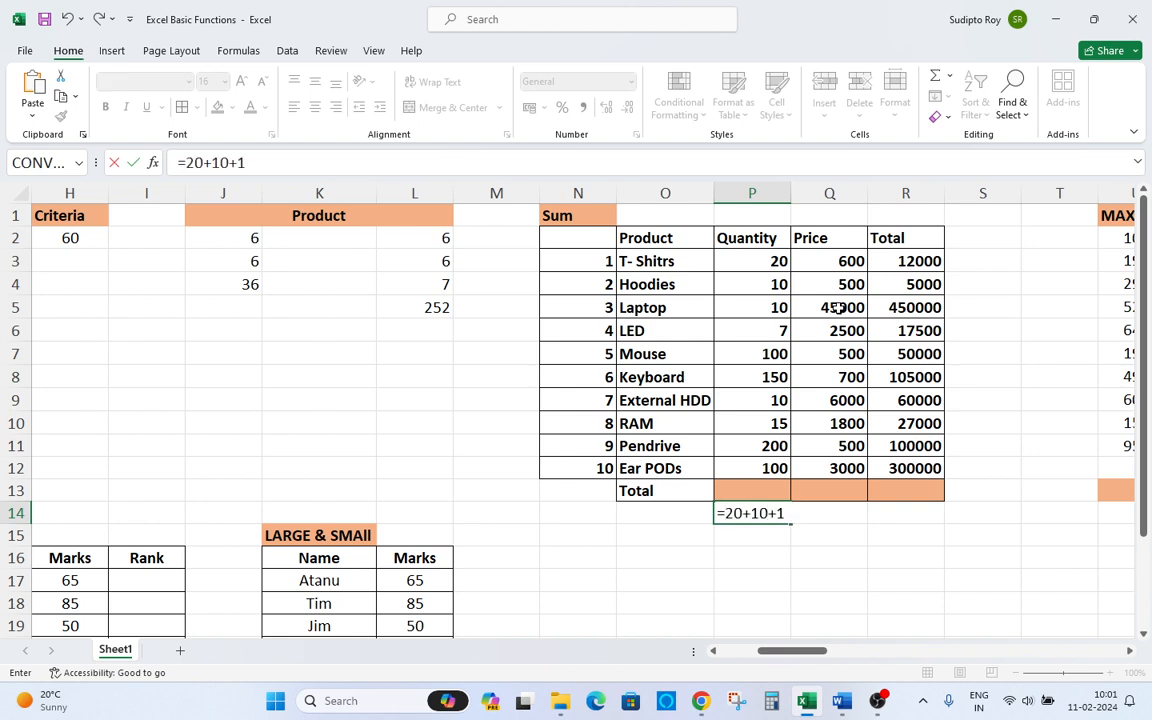
text(0+7+100)
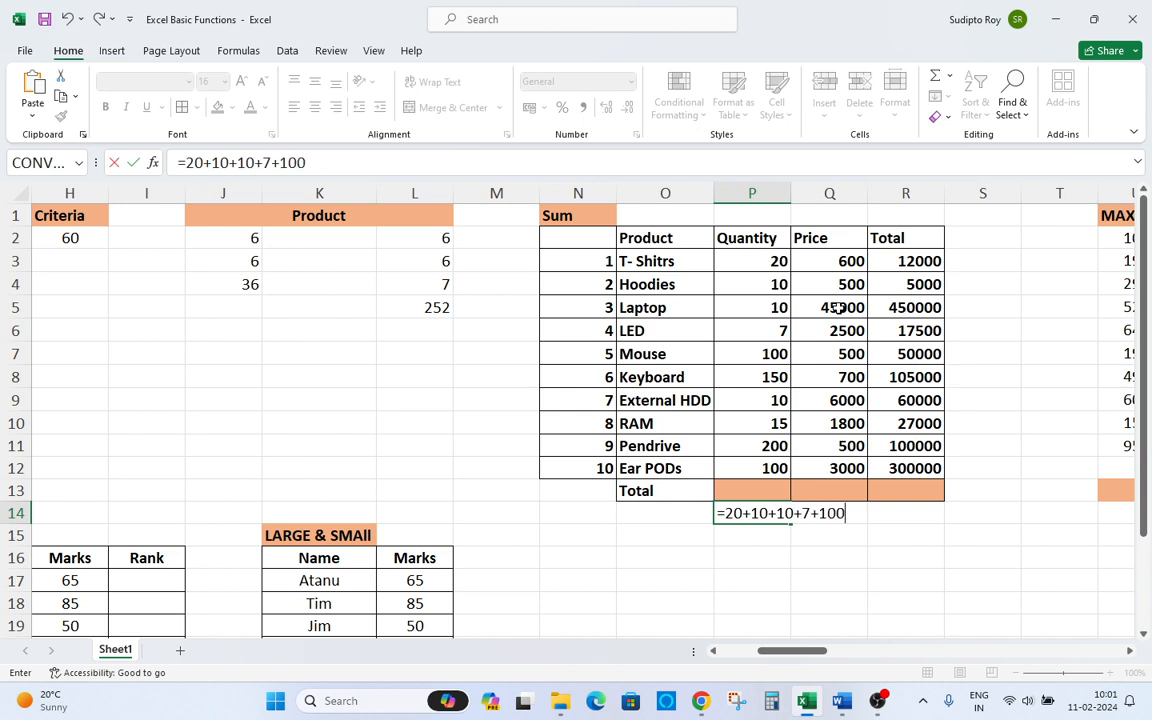
text(+150+1)
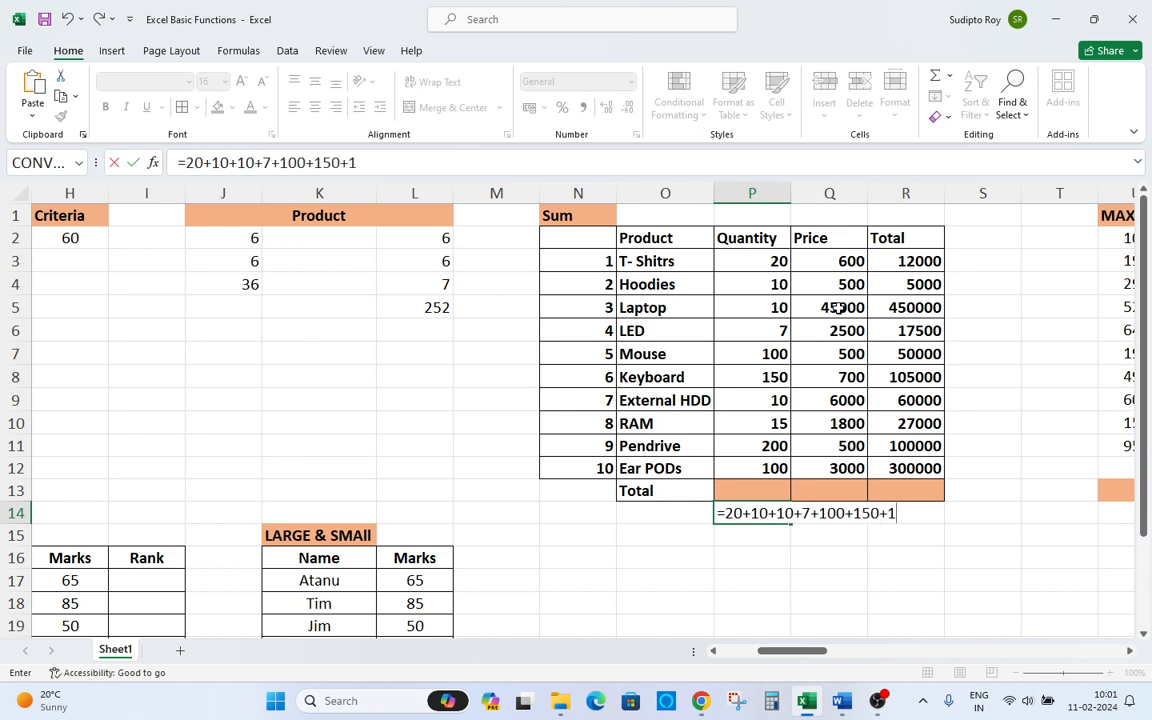
text(0+15+2)
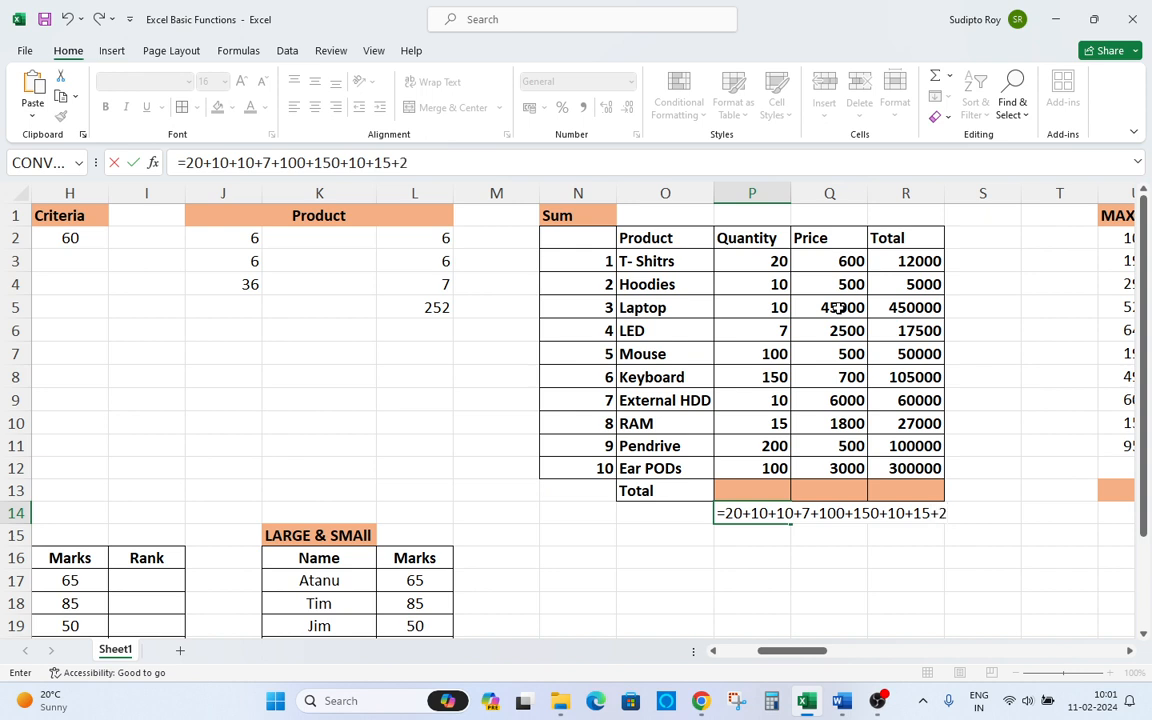
text(00+10)
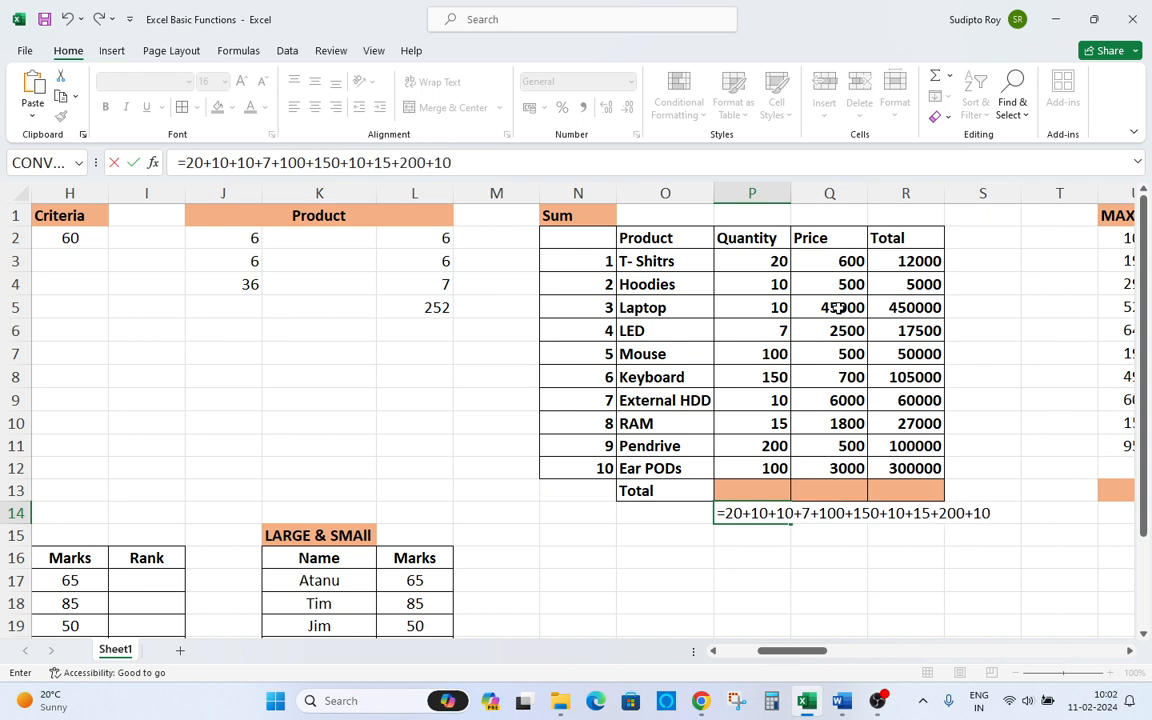
text(0)
key(Return)
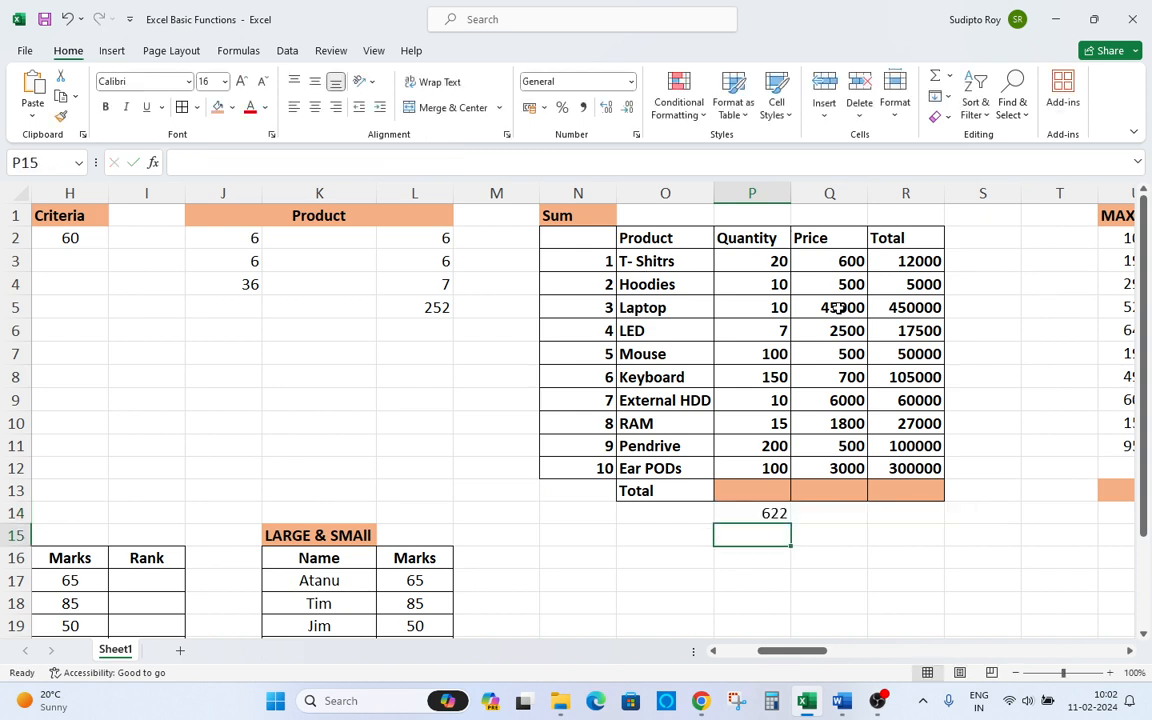
Select ranges of Quantity cells to check their sum in the status bar.
key(Up)
key(Up)
key(Up)
key(shift+Up)
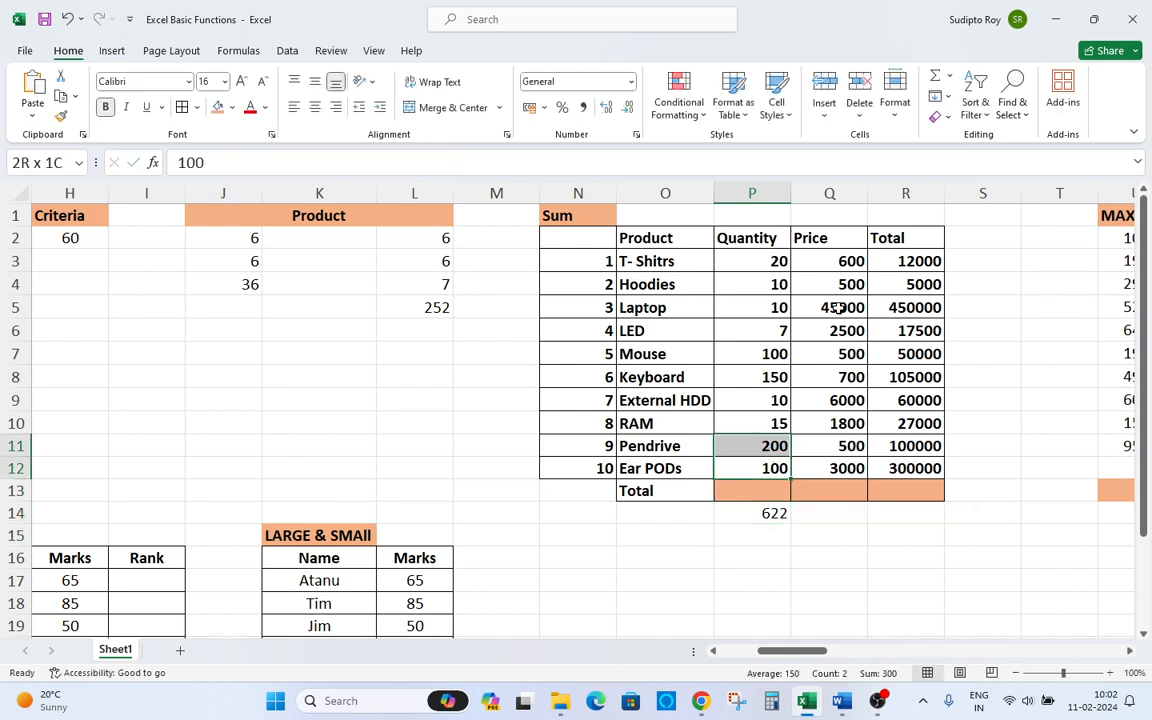
key(shift+Up)
key(shift+Up)
key(shift+Up)
key(shift+Up)
key(shift+Down)
key(shift+Down)
key(shift+Down)
key(shift+Down)
key(shift+Down)
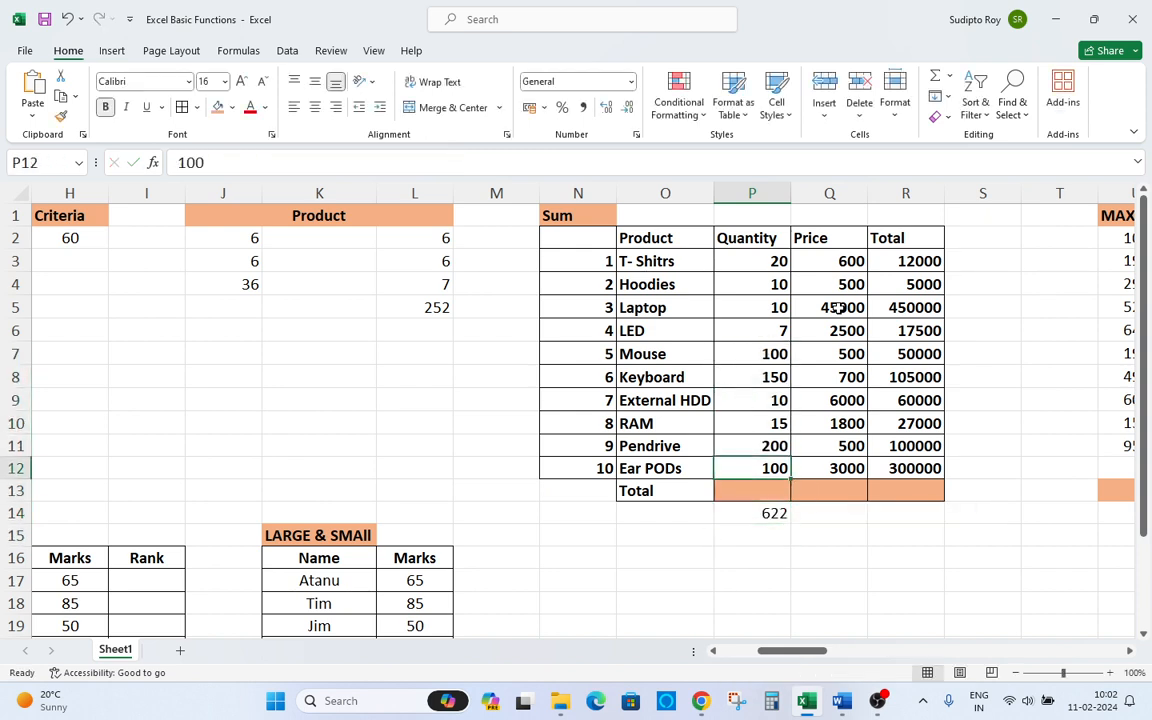
key(shift+Up)
key(Down)
key(Up)
key(shift+Up)
key(shift+Up)
key(shift+Up)
key(shift+Up)
key(shift+Up)
key(shift+Up)
key(shift+Up)
key(shift+Up)
key(shift+Up)
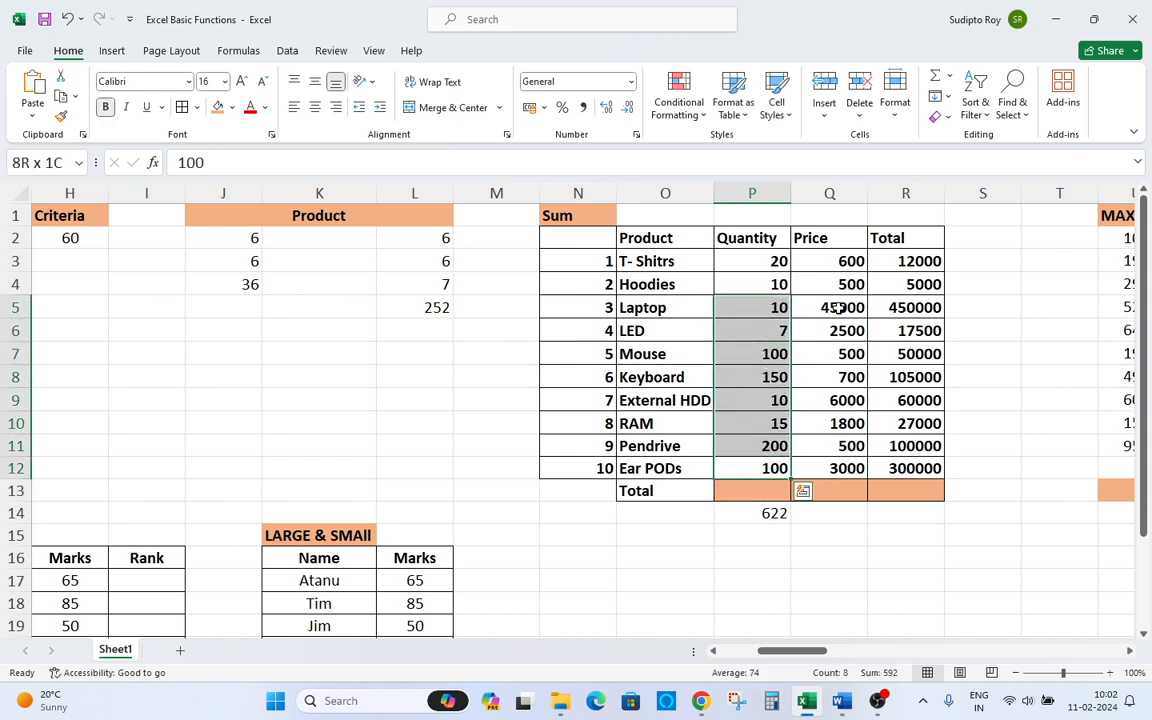
key(Down)
key(Down)
key(Down)
key(Up)
key(Up)
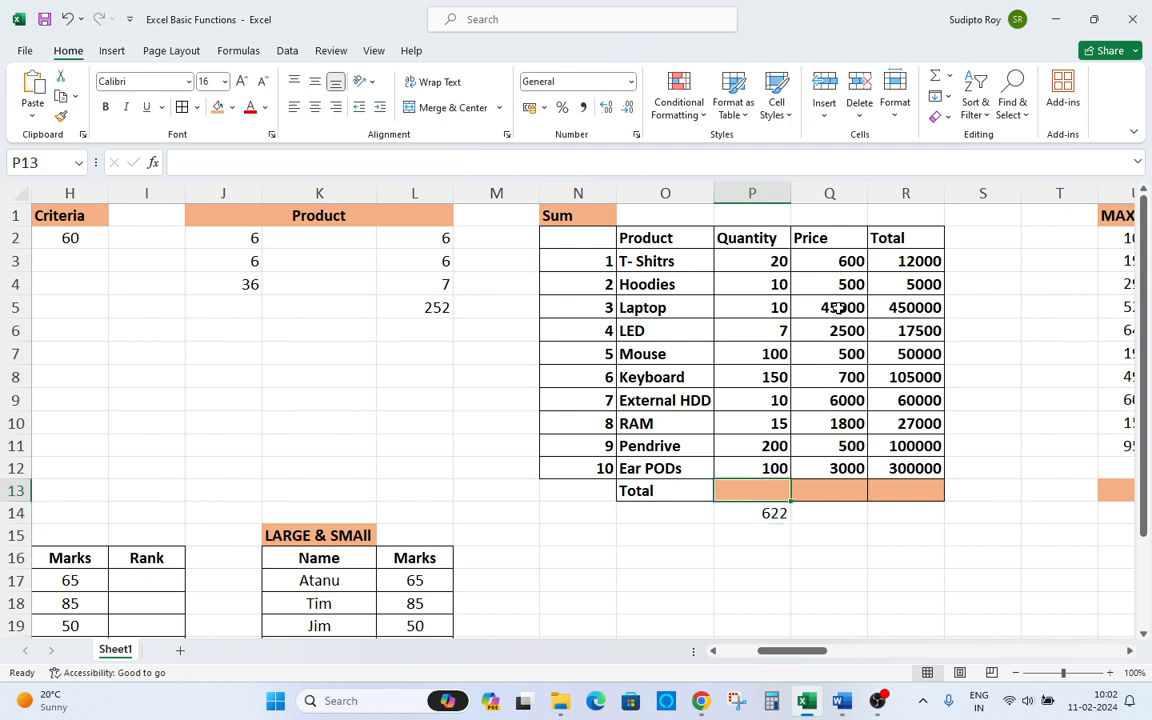
Try to enter a SUM formula in P13.
text(sum)
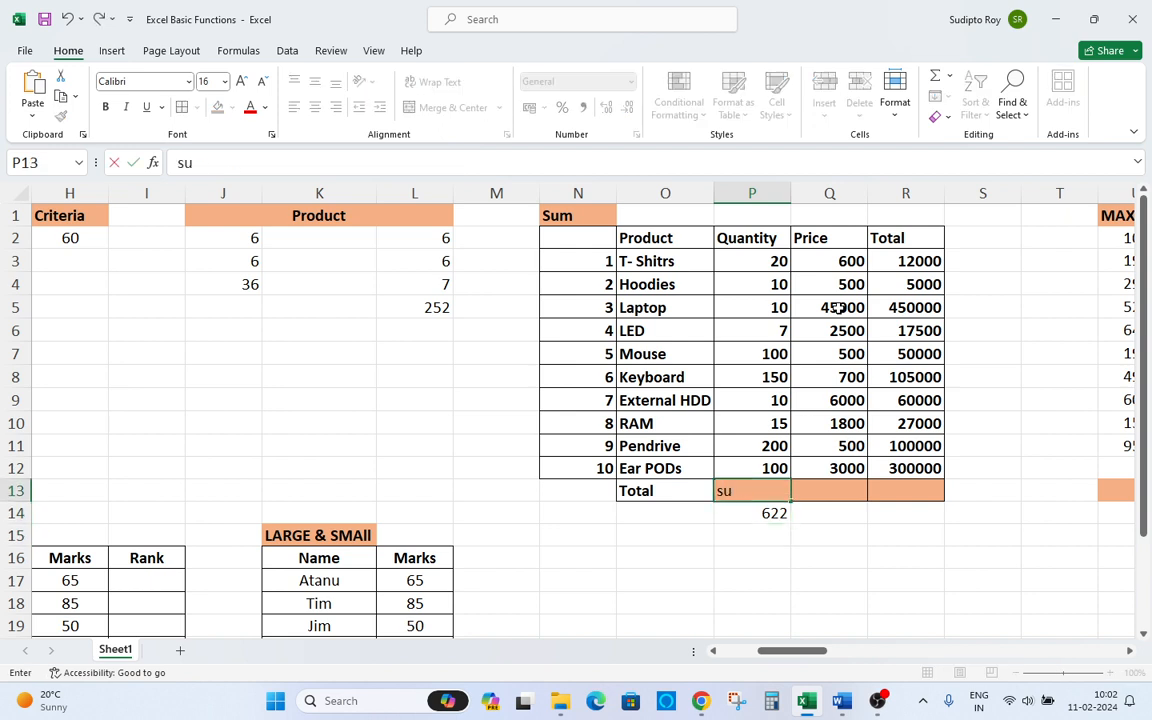
key(Tab)
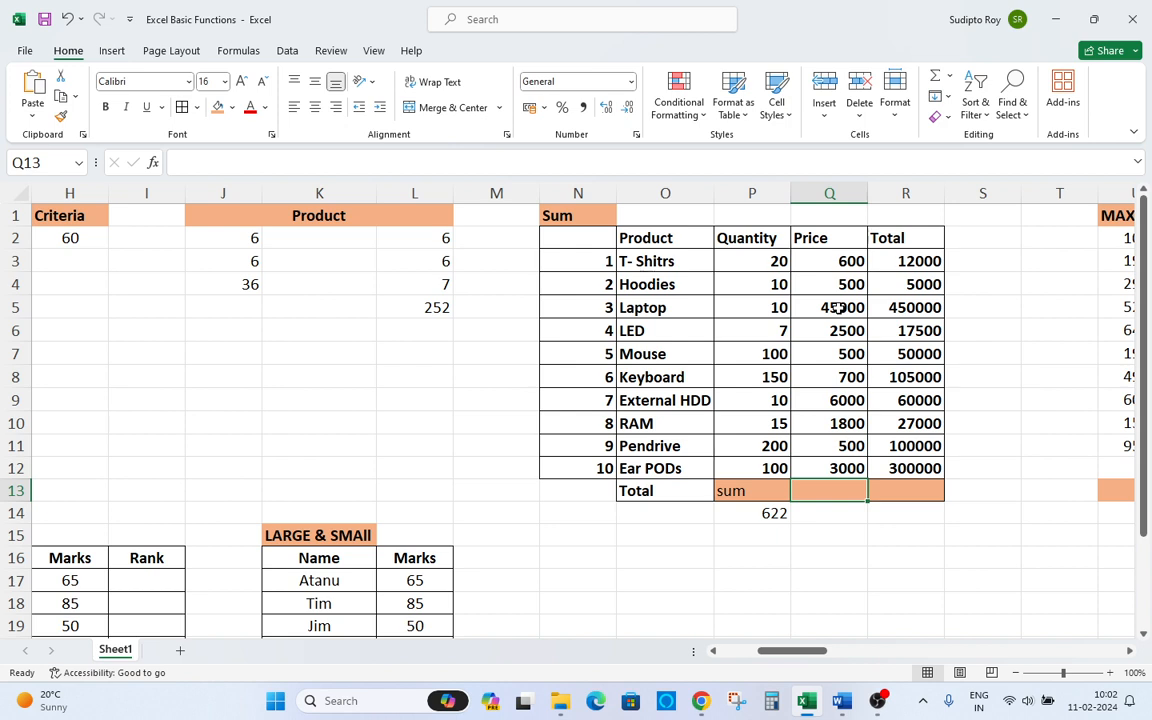
text(=)
key(Escape)
key(Left)
key(Down)
key(Up)
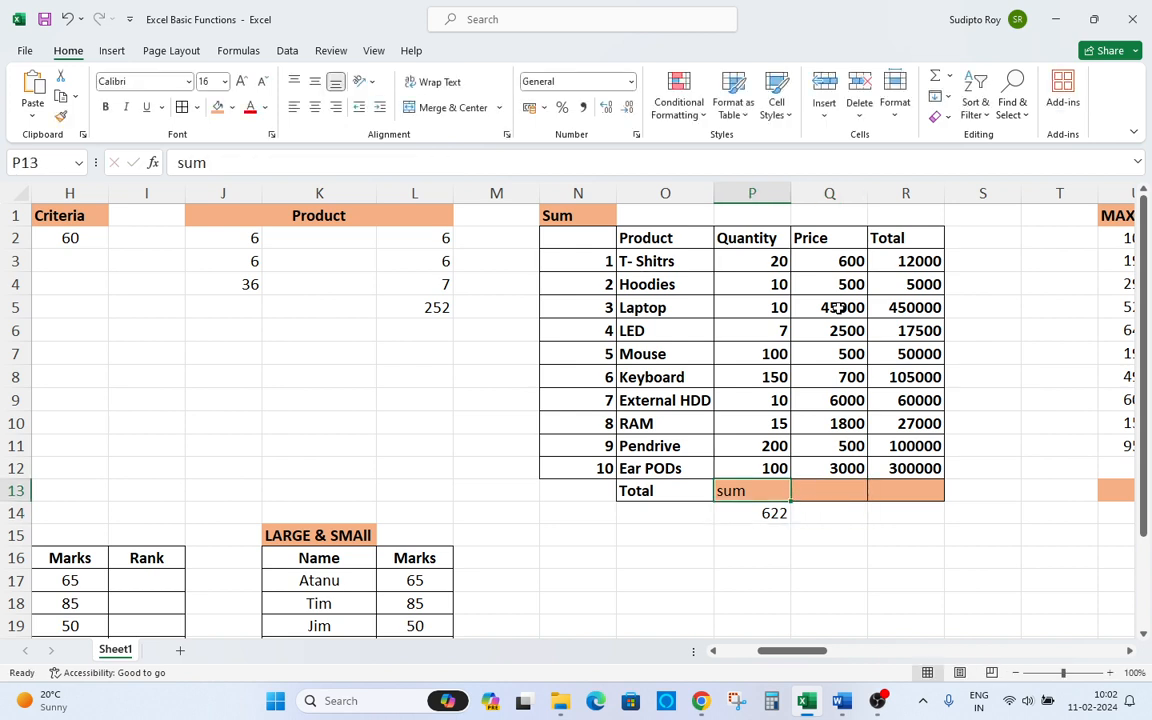
Enter a SUM formula in P13 totalling the Quantity range P3:P12.
text(=)
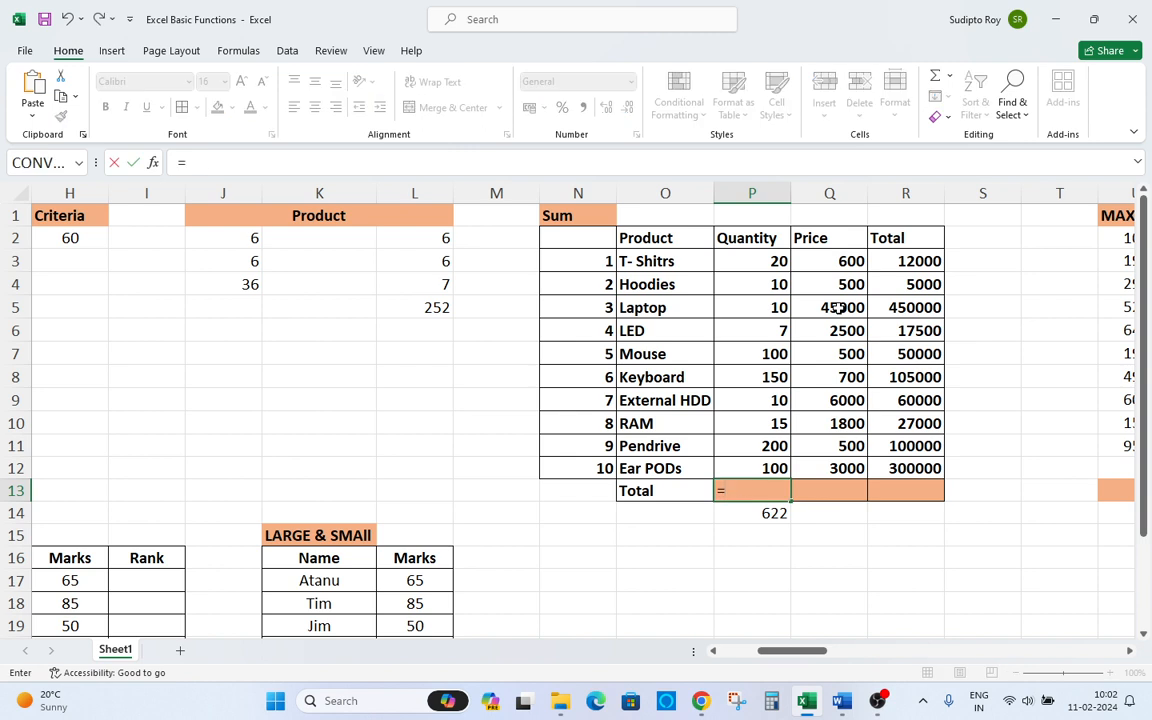
text(sum)
key(Tab)
key(Up)
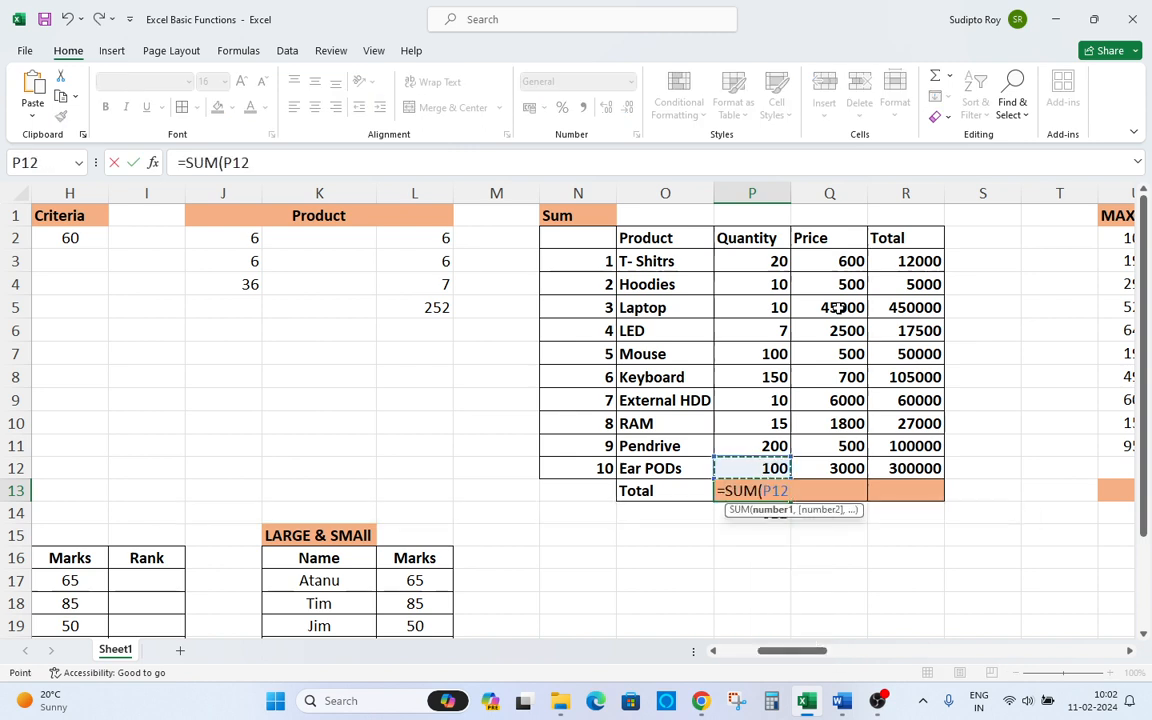
key(ctrl+shift+Up)
key(shift+Down)
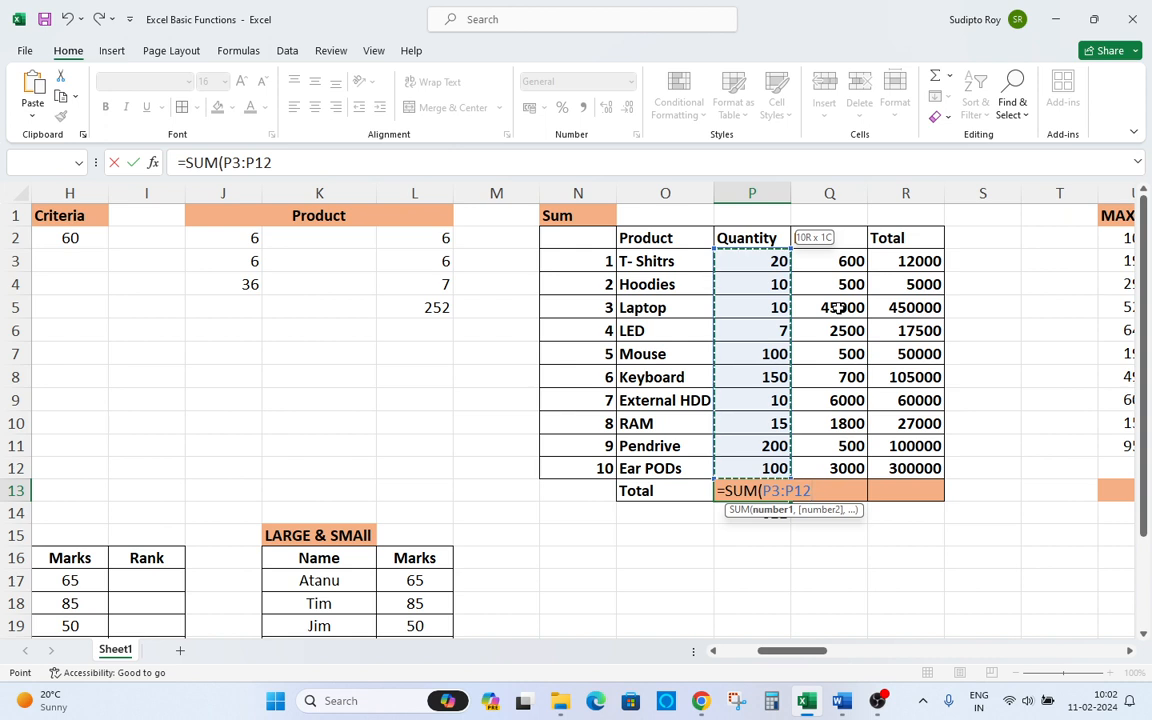
key(Return)
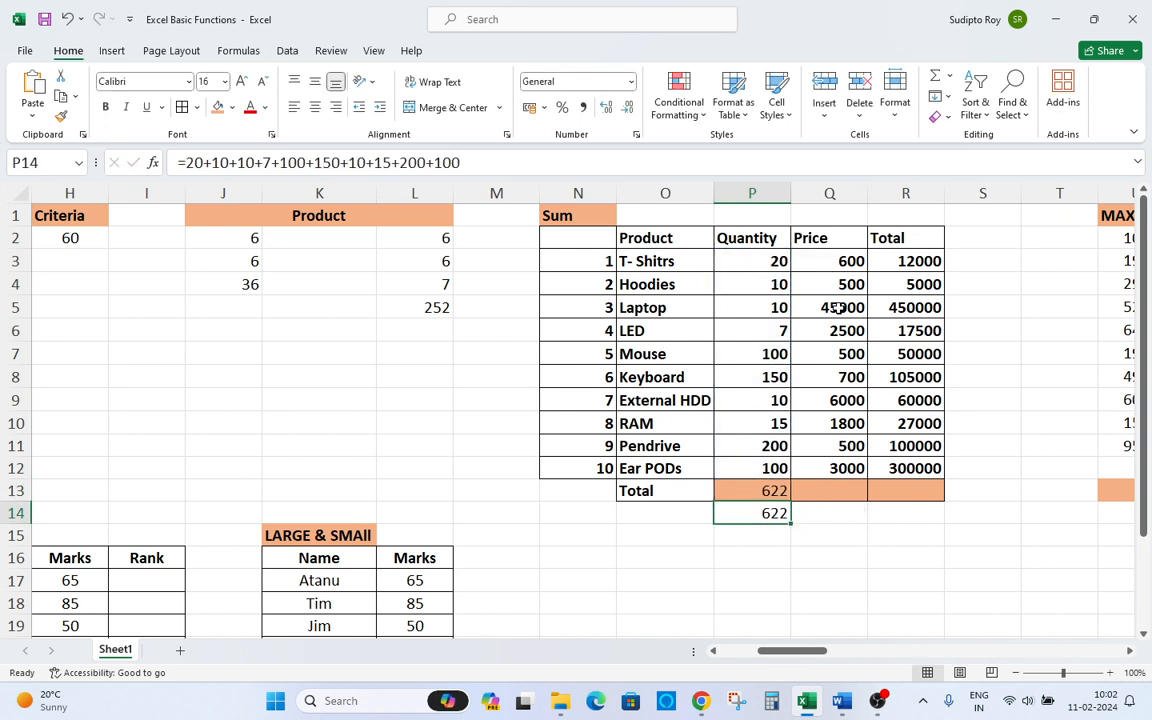
Compare the manual addition formula in P14 with the SUM formula in P13.
key(Down)
key(Up)
key(F2)
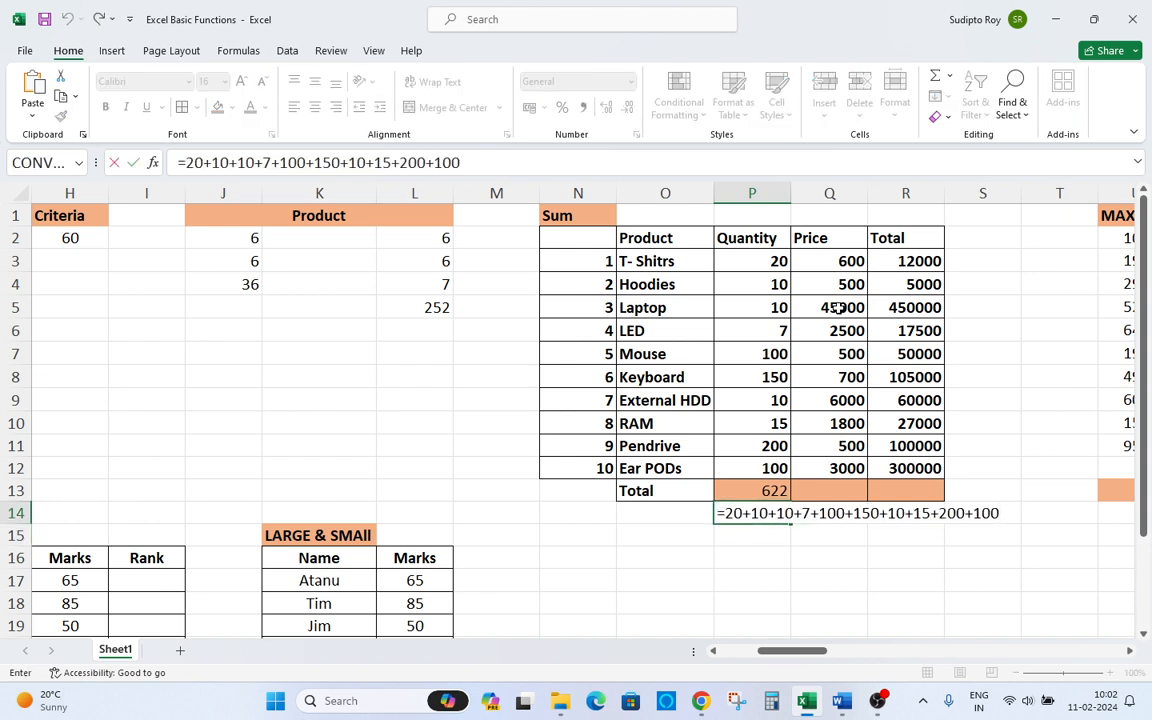
key(Escape)
key(Up)
key(F2)
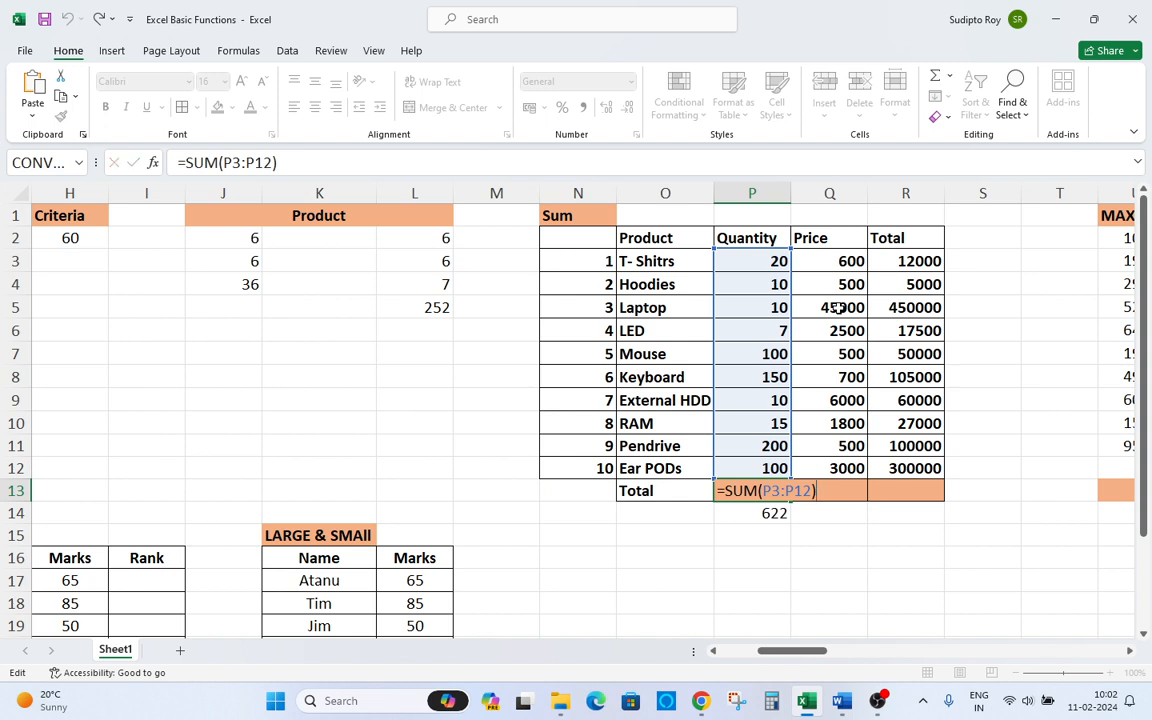
key(Escape)
key(Up)
key(Up)
key(Down)
key(Down)
key(Down)
key(F2)
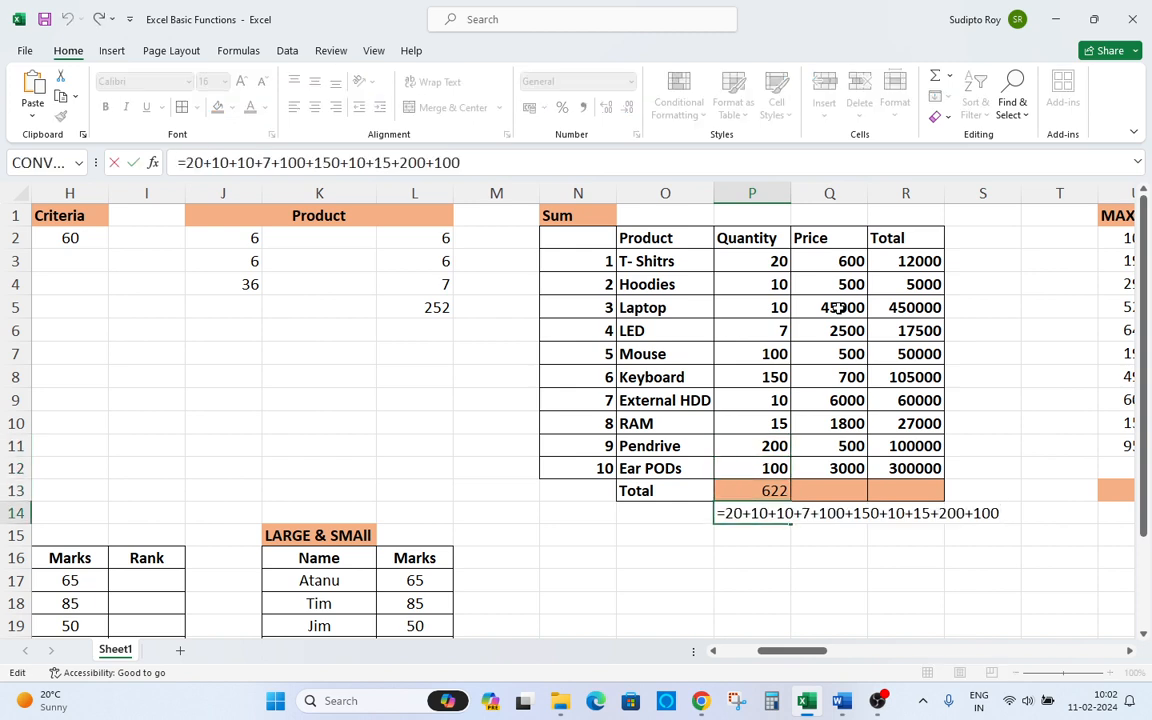
key(Escape)
Change the T- Shitrs quantity in P3 to 200.
key(Up)
key(Up)
key(Up)
key(Up)
key(Up)
key(Up)
key(Up)
key(Up)
key(Up)
key(Up)
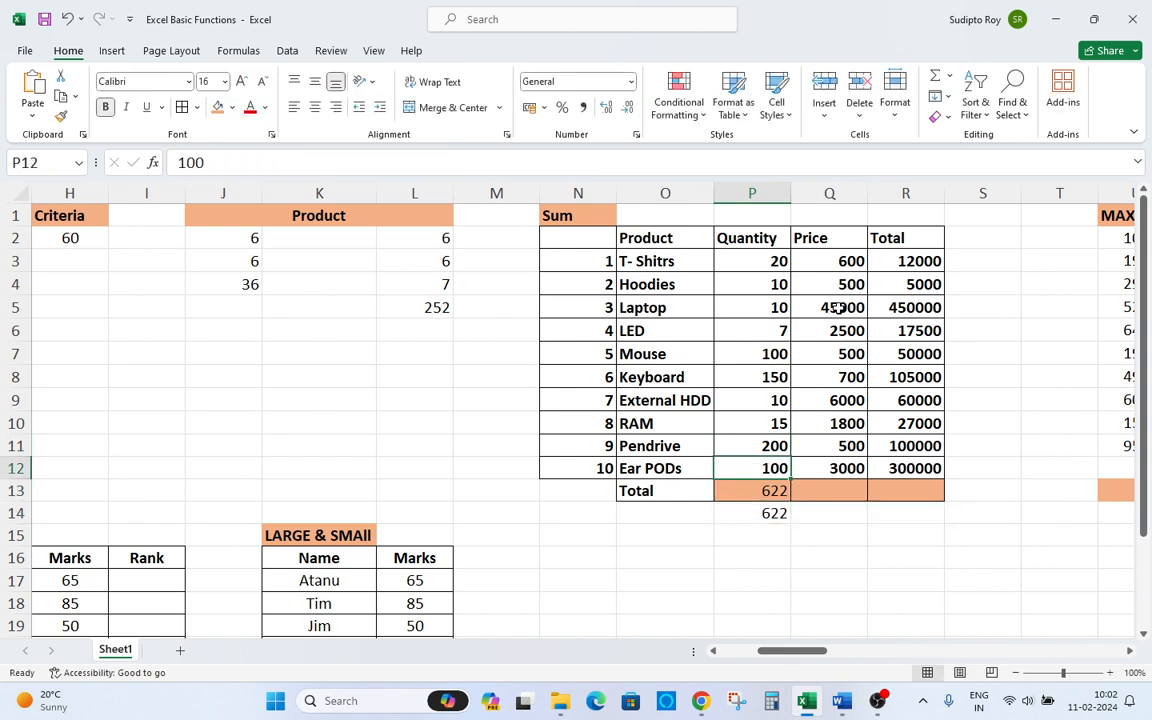
key(Up)
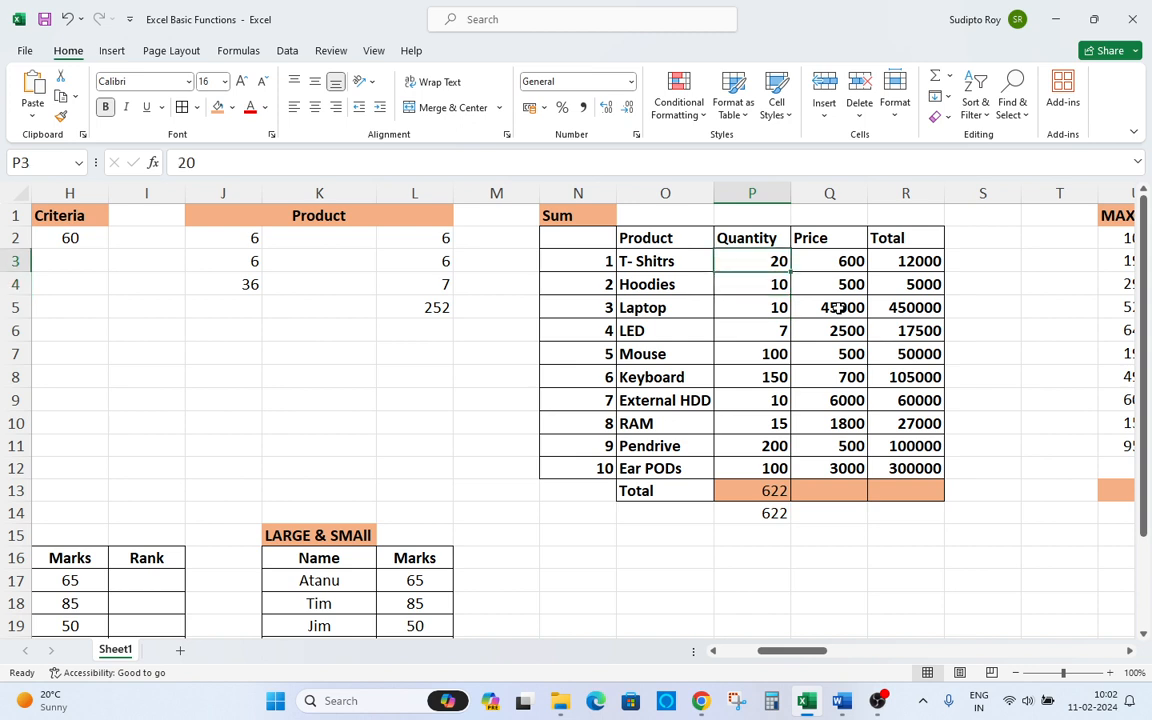
text(200)
key(Return)
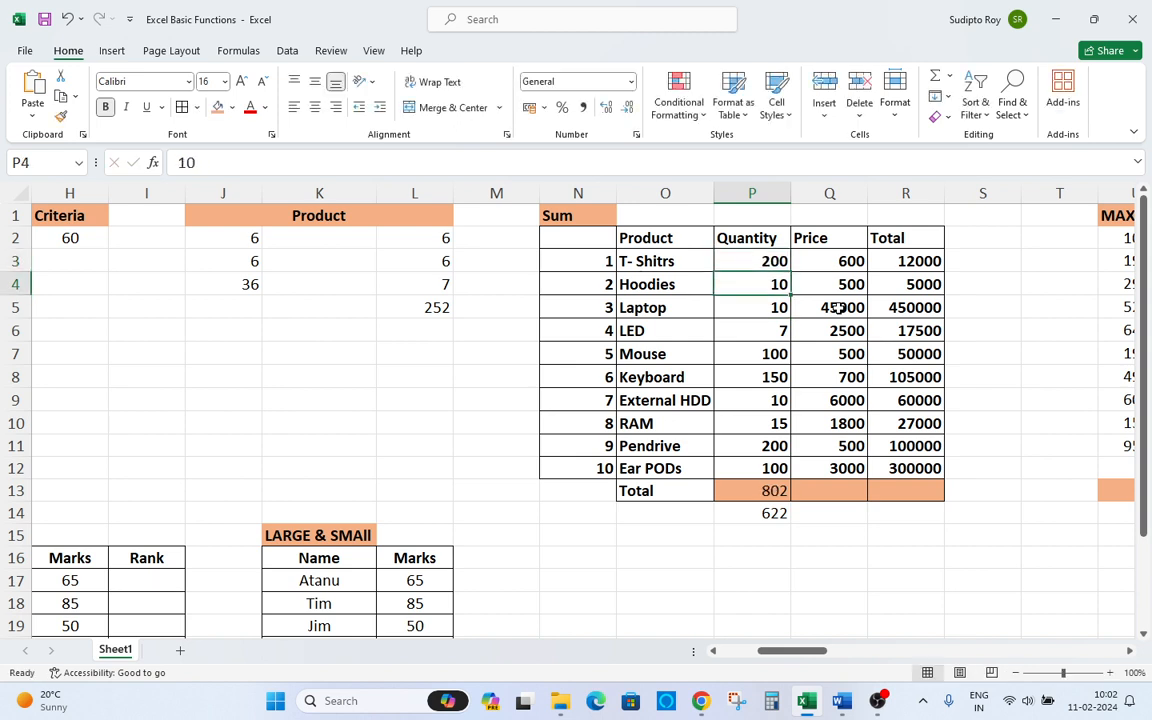
Review the SUM total in P13 against the manual addition total in P14.
key(Down)
key(Down)
key(Down)
key(Down)
key(Down)
key(Down)
key(Down)
key(Down)
key(Down)
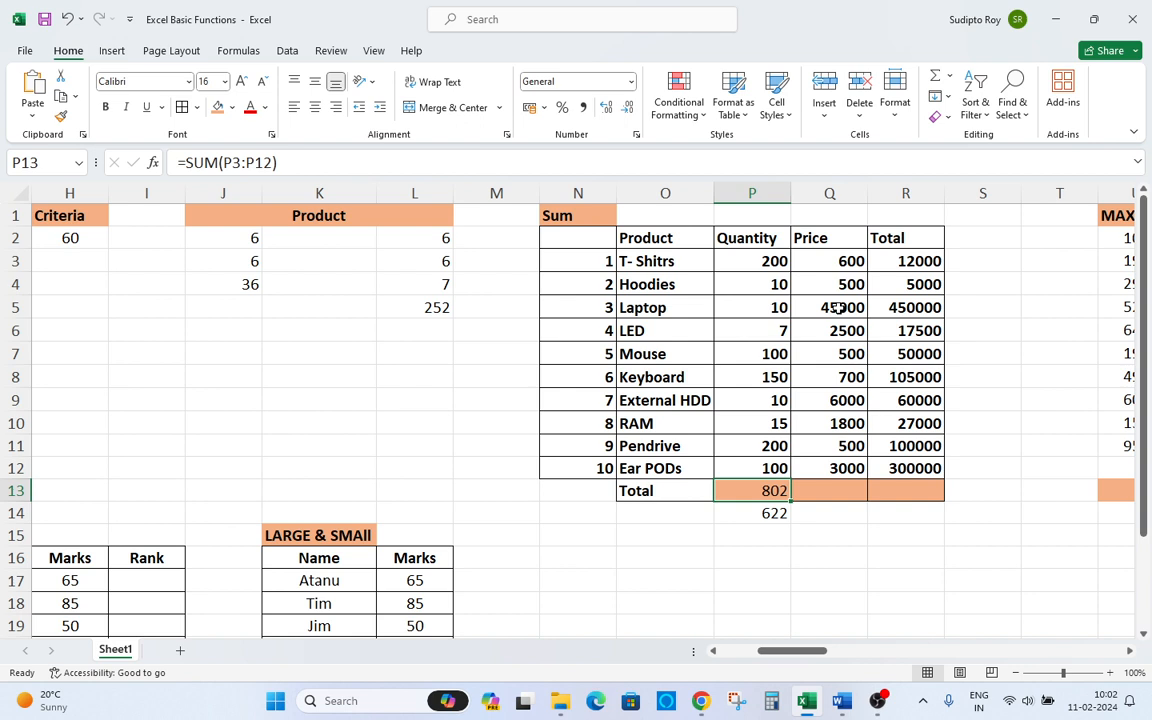
key(Down)
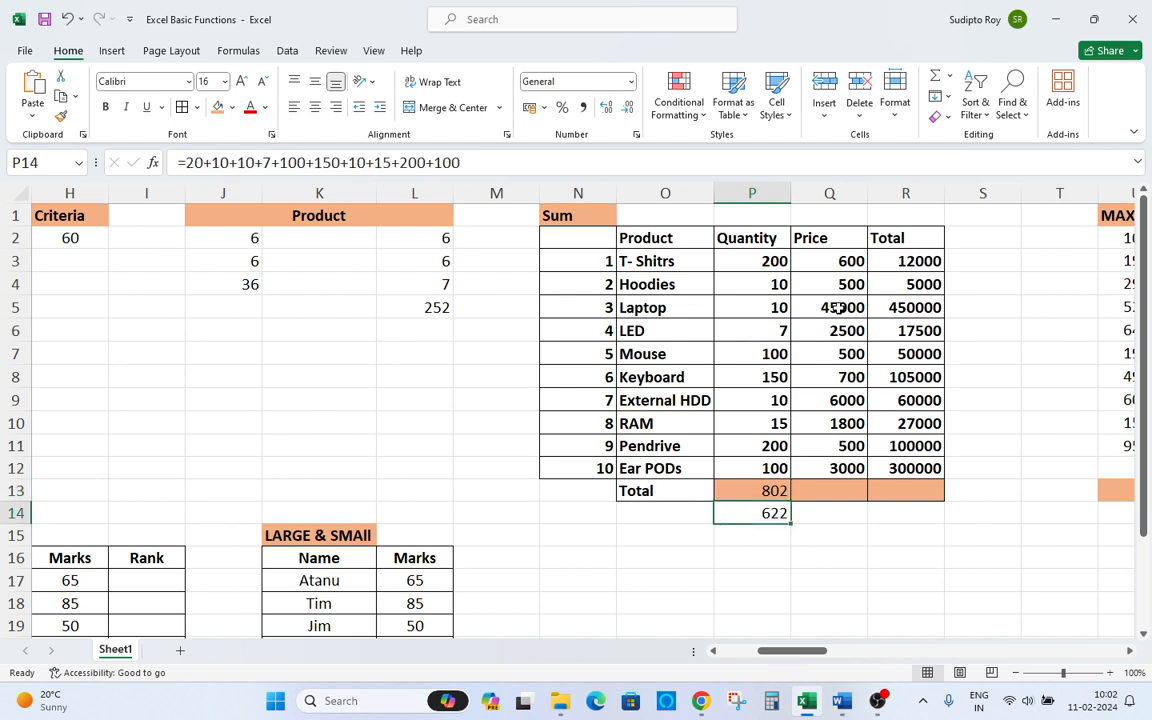
Restore the T- Shitrs quantity in P3 to 20 and return to the manual total in P14.
key(F2)
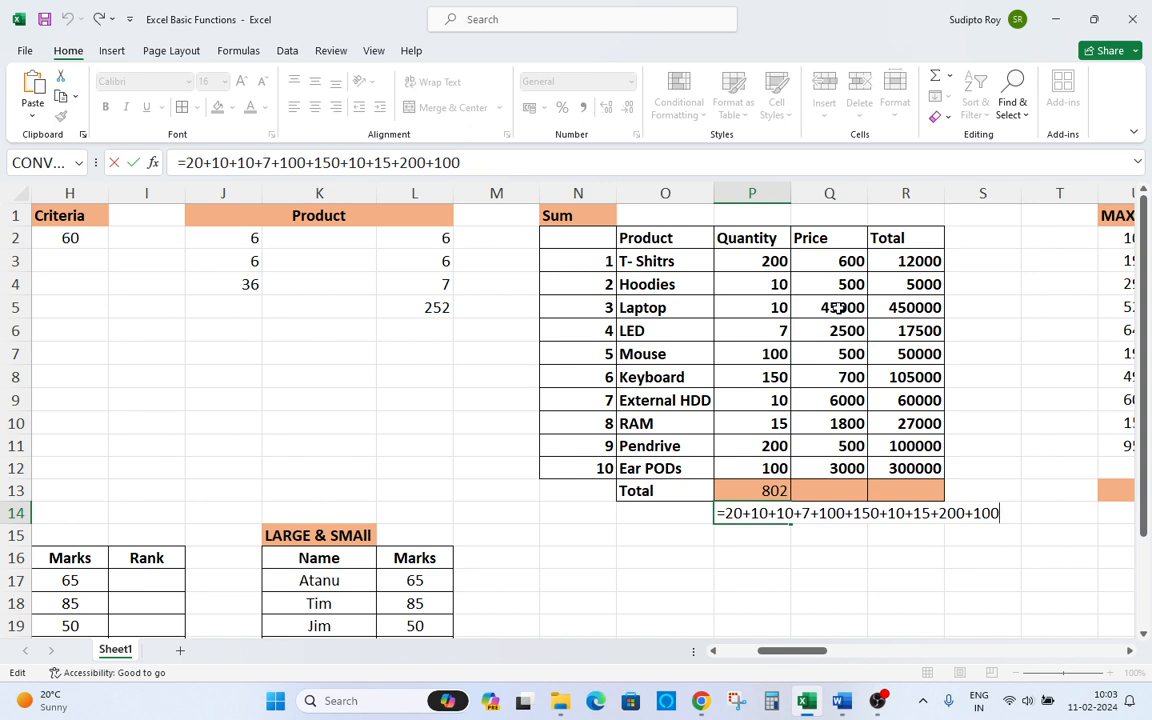
key(ctrl+Return)
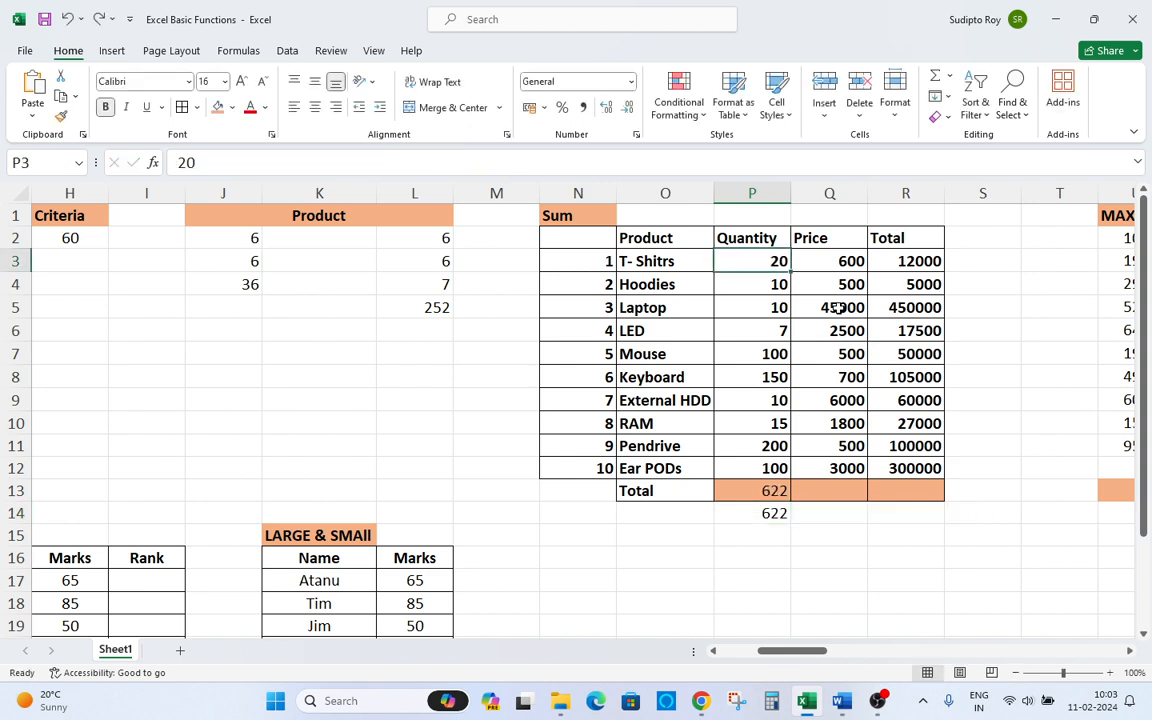
key(Up)
key(Up)
key(Down)
key(Down)
key(ctrl+Down)
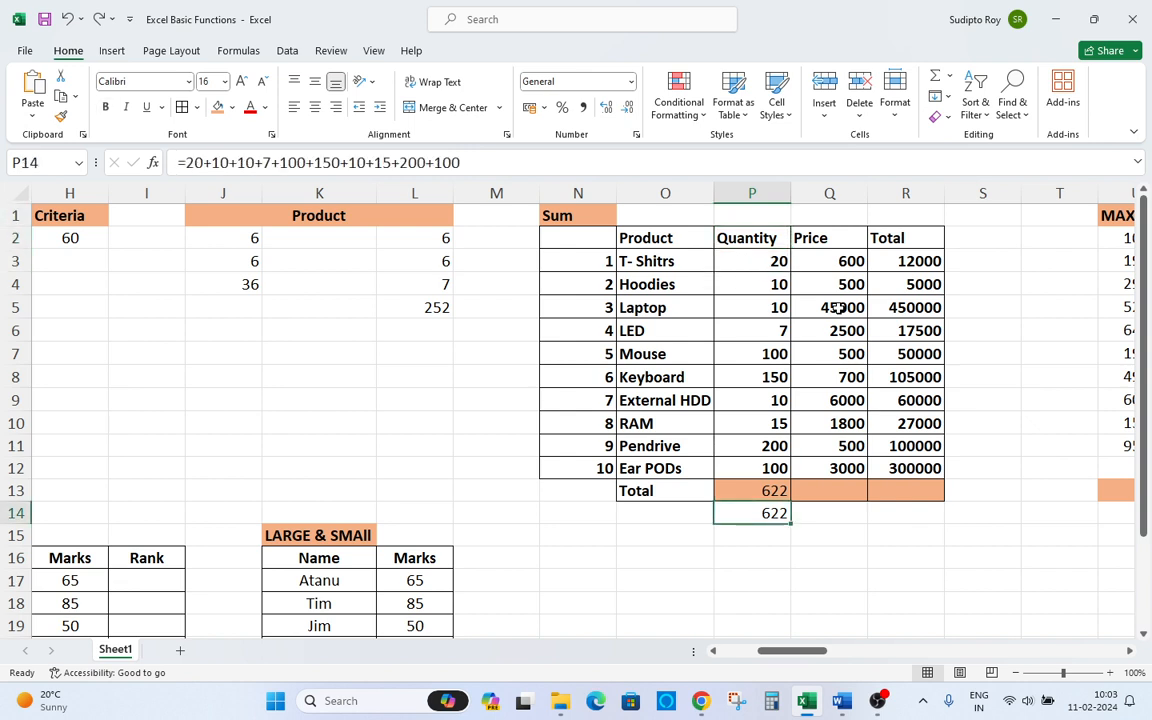
Add an AutoSum total in Q13 for the Price column and copy it into R13 for the Total column.
key(Right)
key(Up)
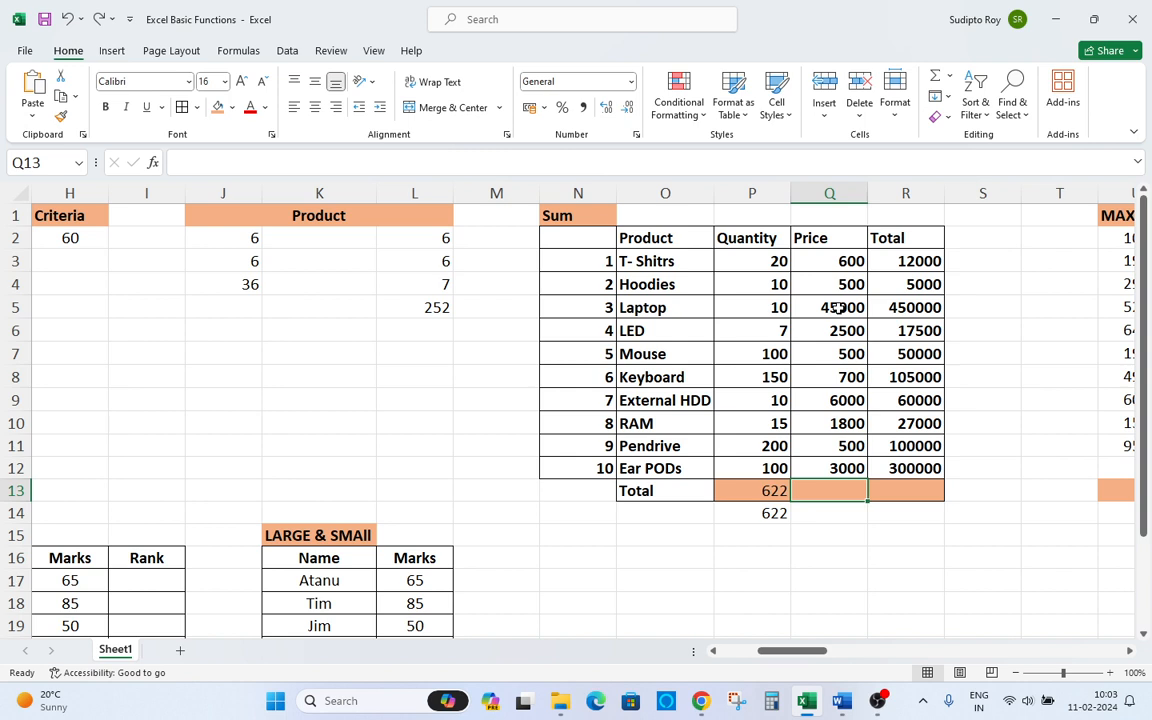
key(alt)
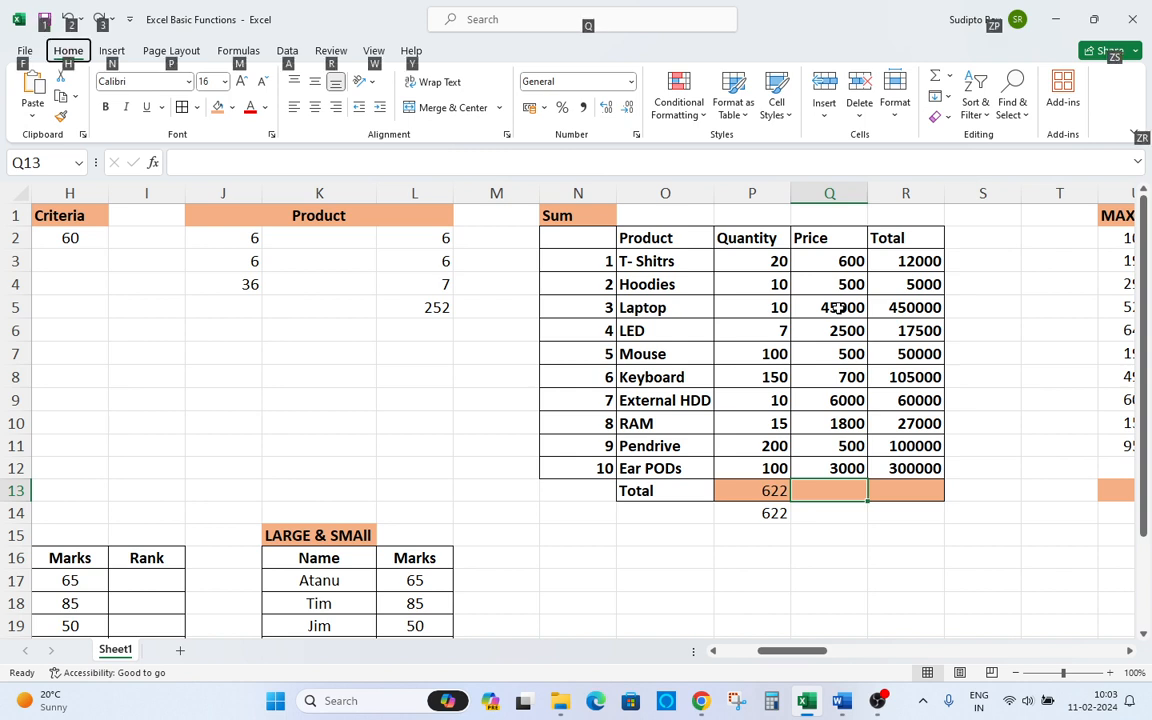
key(Escape)
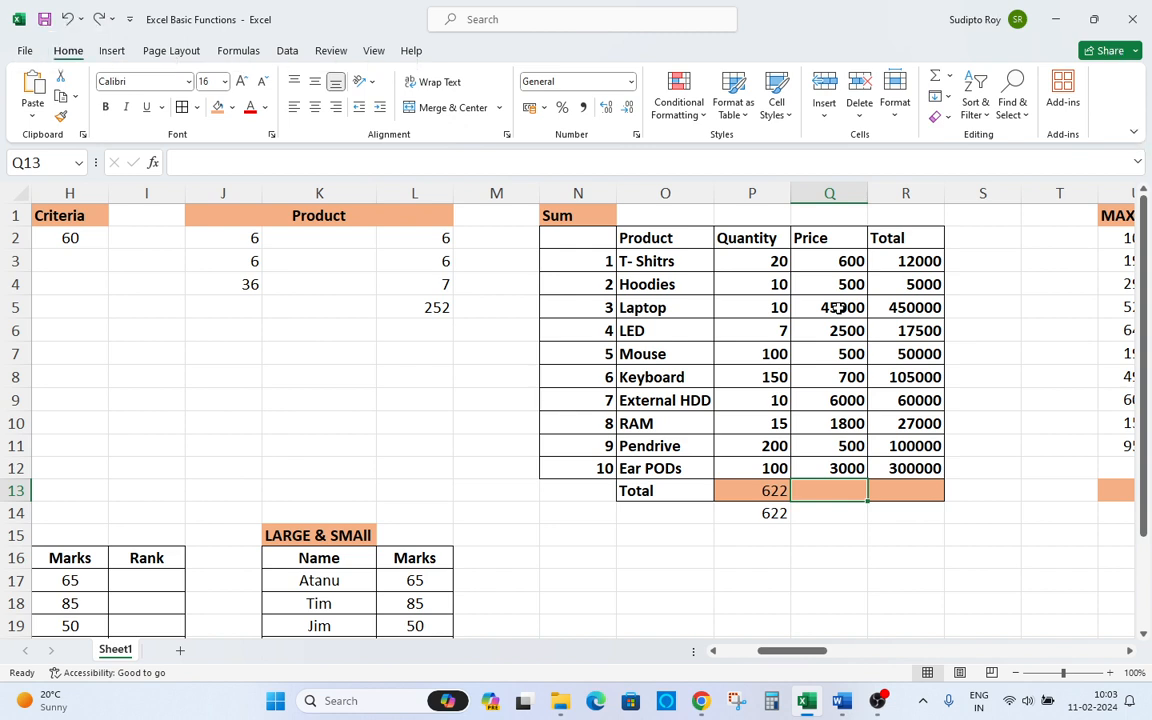
key(alt+equal)
key(Return)
key(Up)
key(ctrl+c)
key(Right)
key(Return)
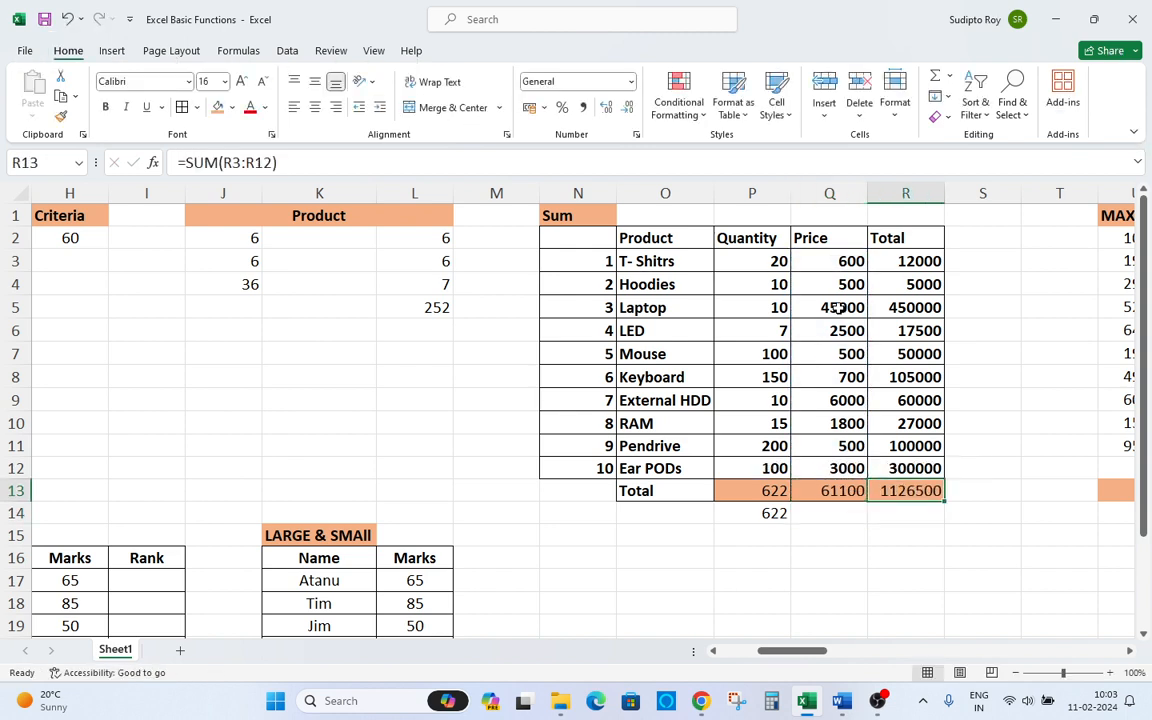
Review the totals row P13:R13 against the manual total in P14.
key(Left)
key(Left)
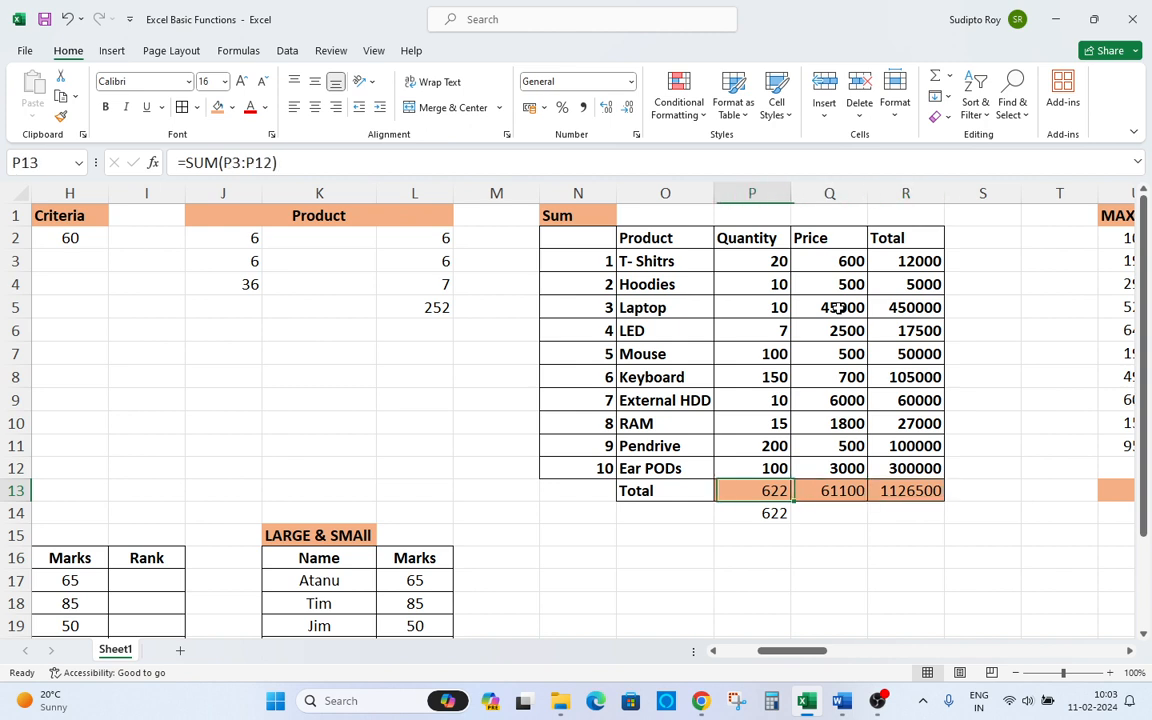
key(shift+Right)
key(shift+Right)
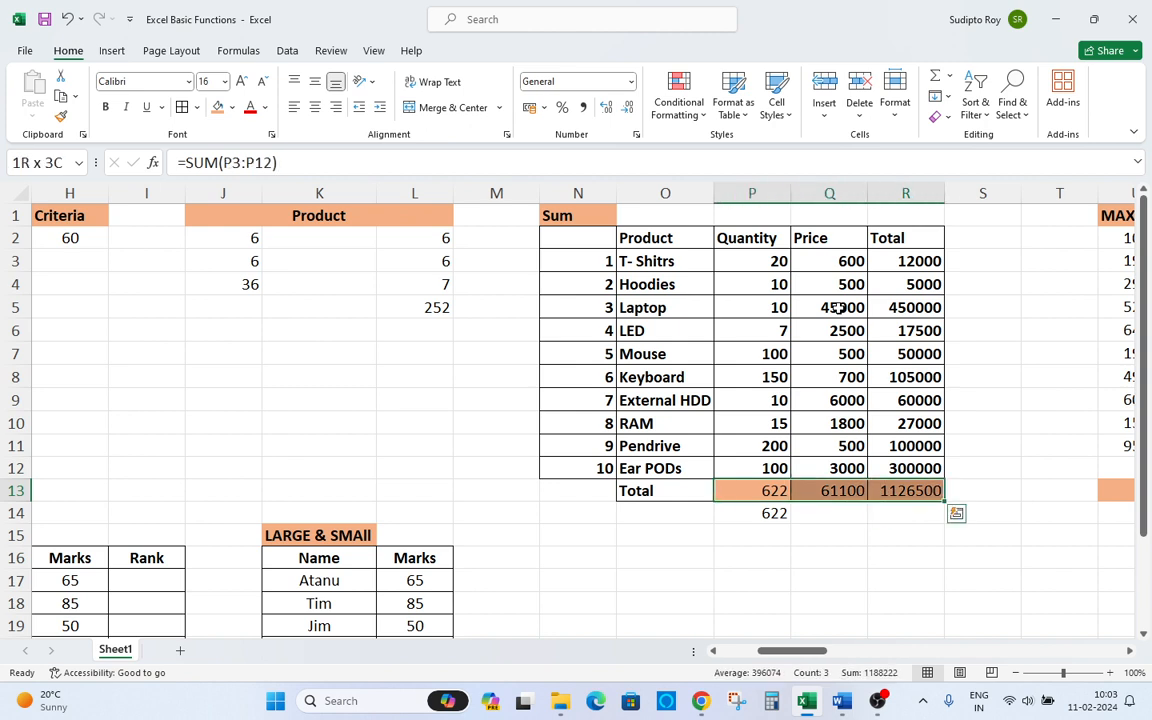
key(Left)
key(Right)
key(Right)
key(Left)
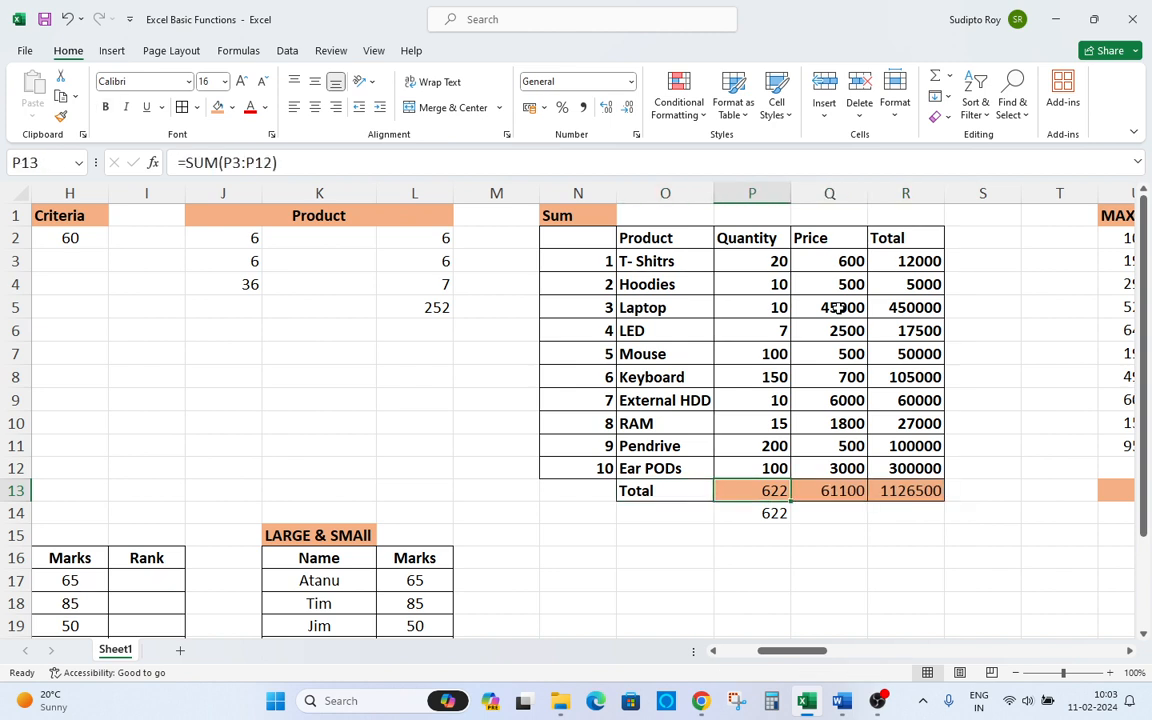
key(Down)
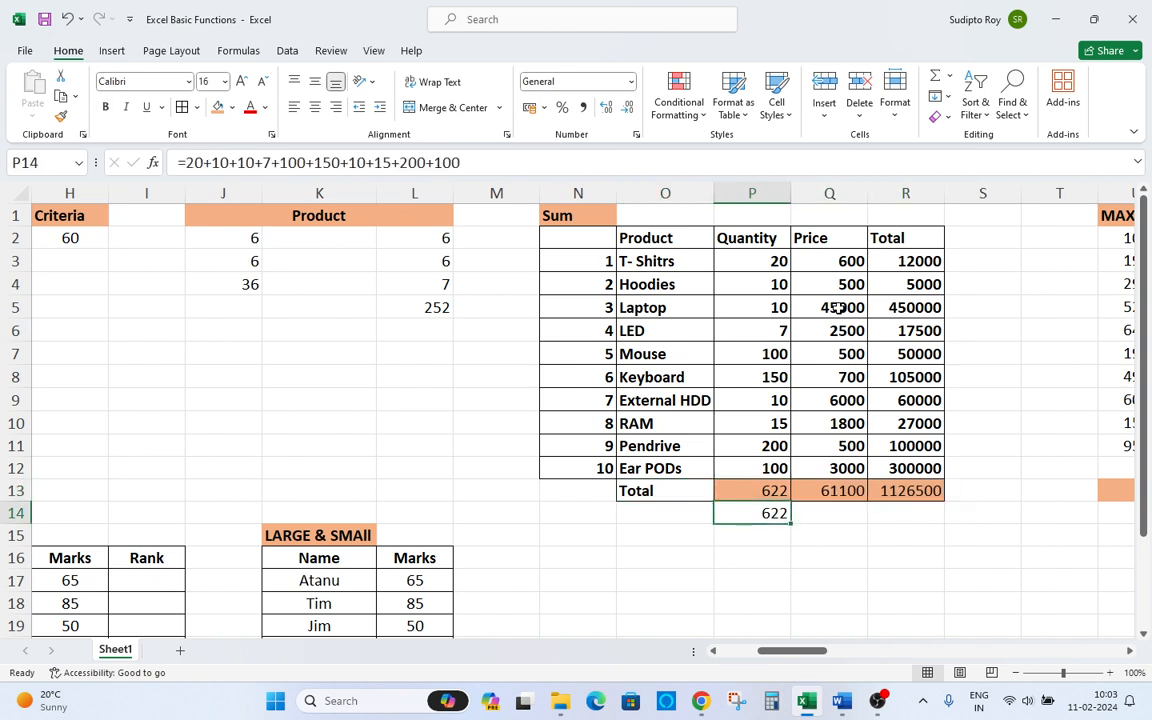
Inspect the formulas in P14, P13 and Q13 to compare the manual addition with SUM.
key(F2)
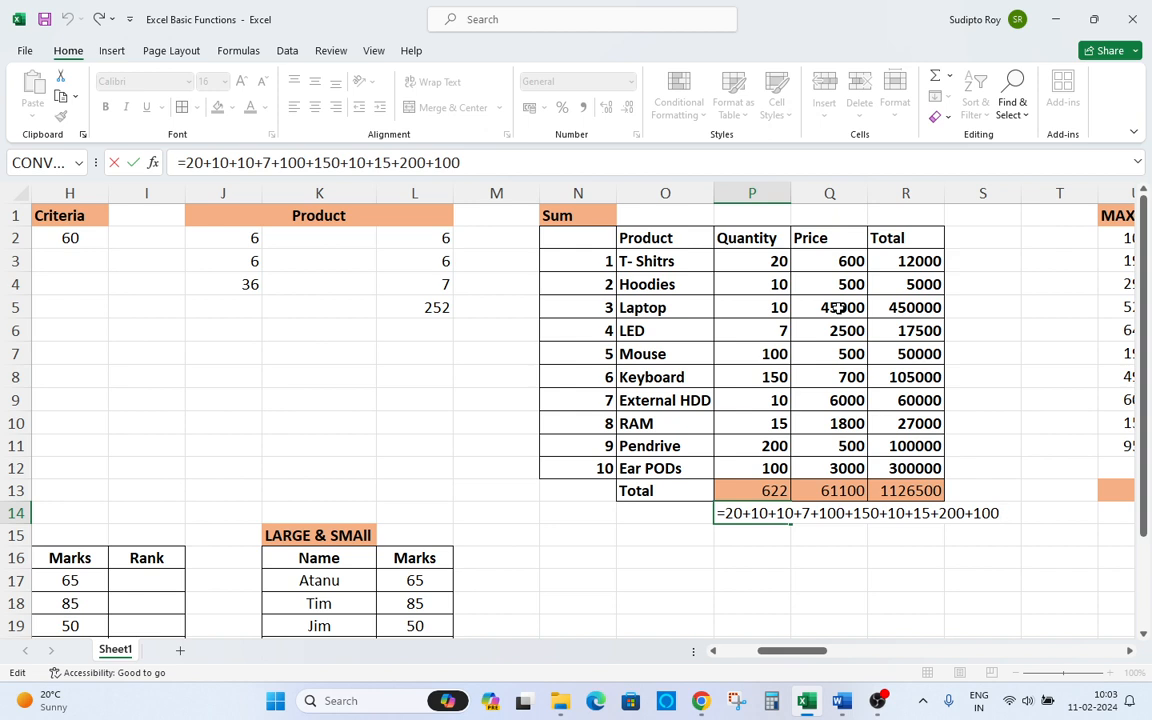
key(Escape)
key(Up)
key(Up)
key(Down)
key(F2)
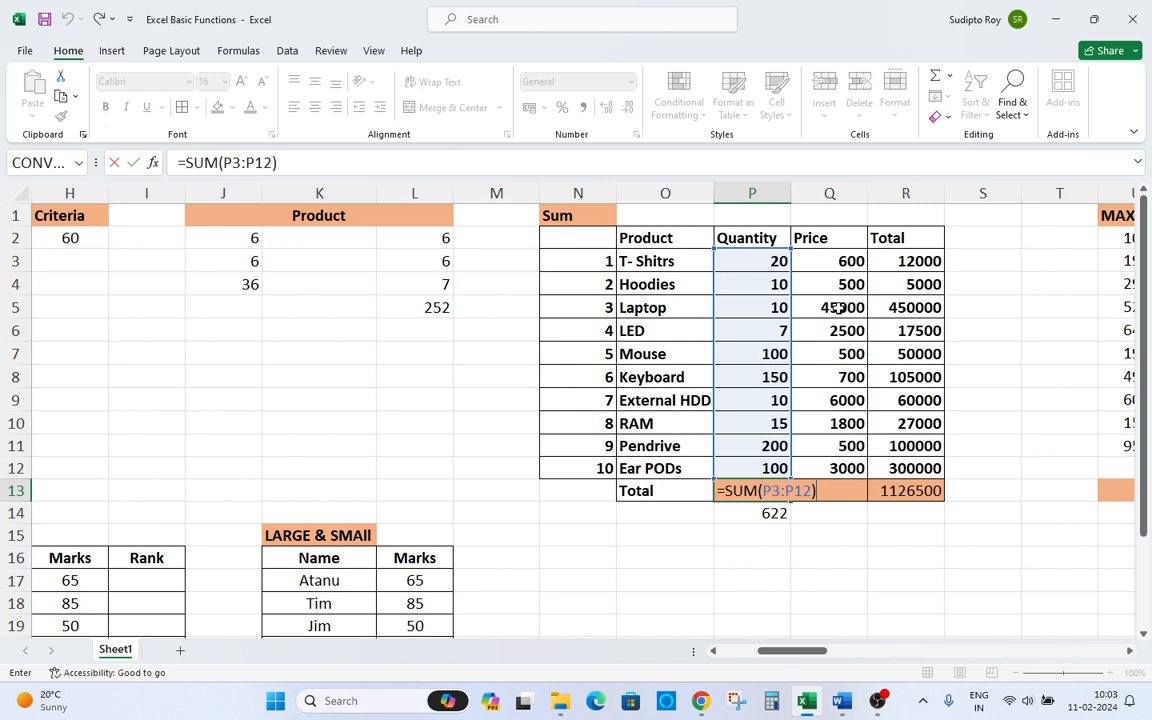
key(Escape)
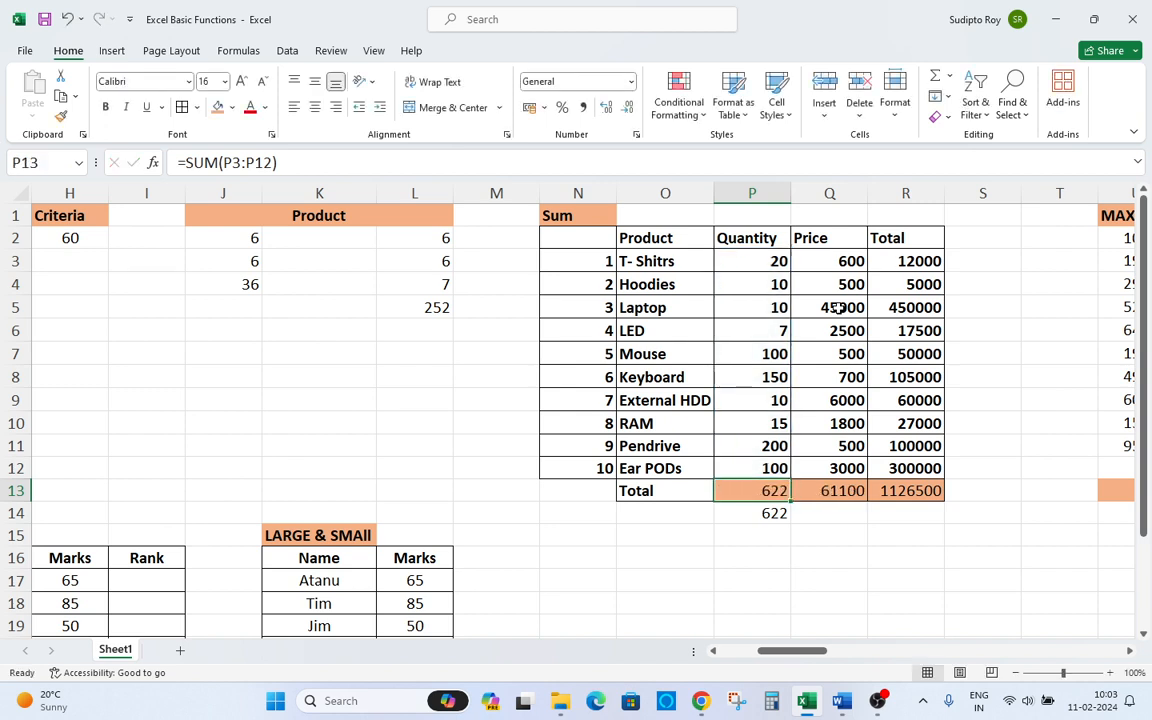
key(Right)
key(F2)
key(Escape)
key(Down)
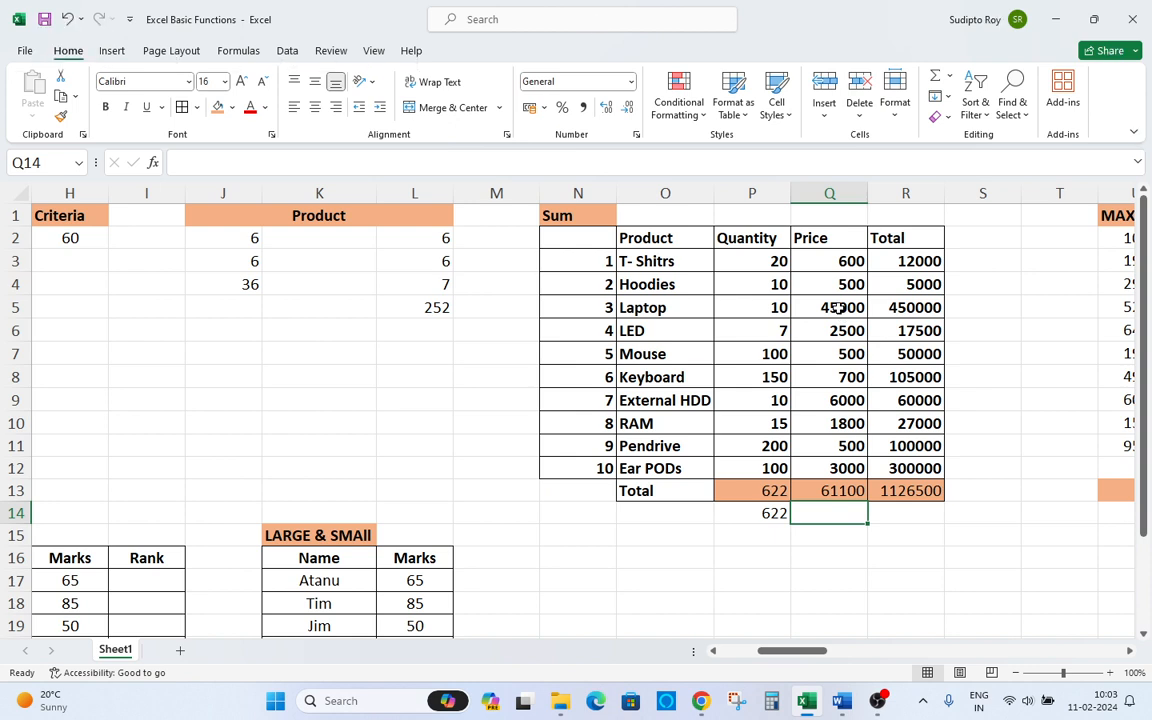
key(Up)
key(Right)
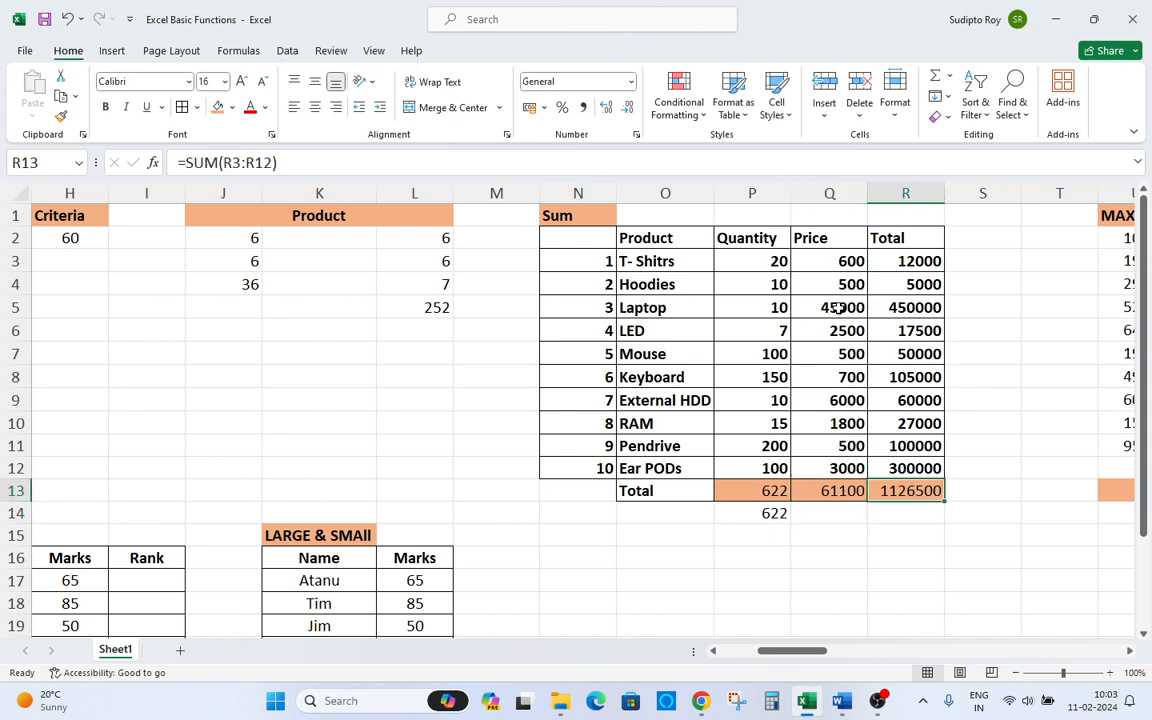
key(Right)
key(Left)
Delete the total in R13 and re-enter it with AutoSum.
key(Delete)
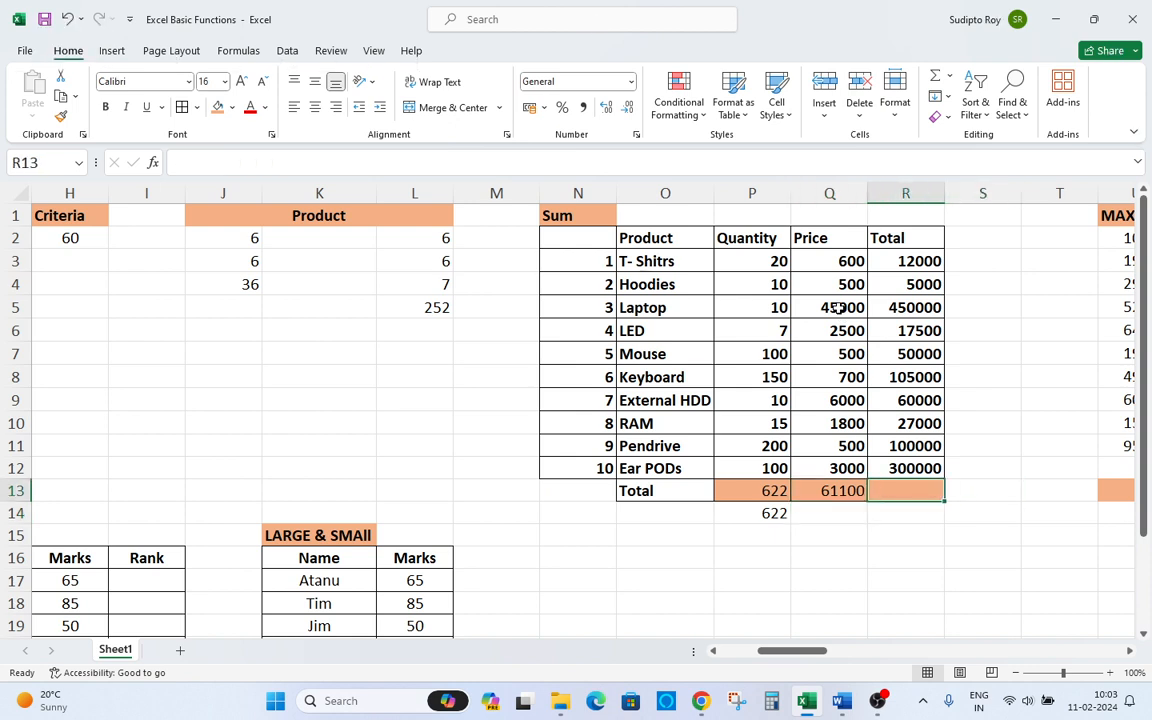
text(=)
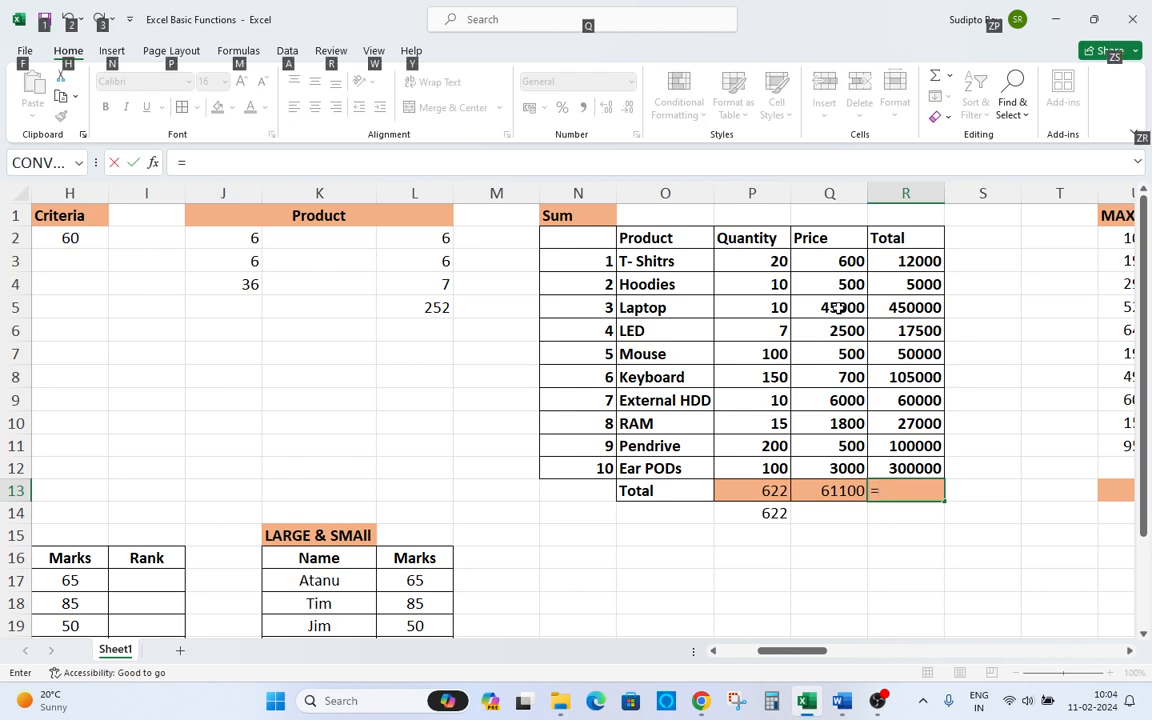
text(+)
key(Escape)
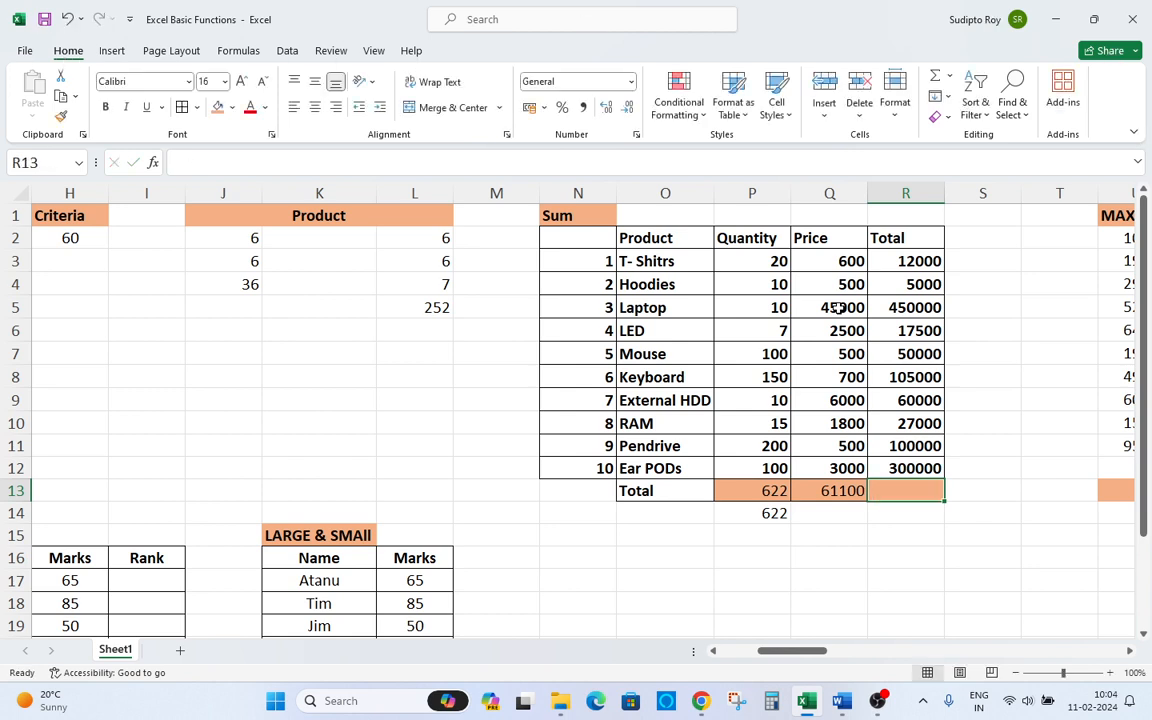
key(alt+equal)
key(Return)
Enter a MAX formula in U13 returning the largest value of the MAX column range U2:U11.
key(Up)
key(Right)
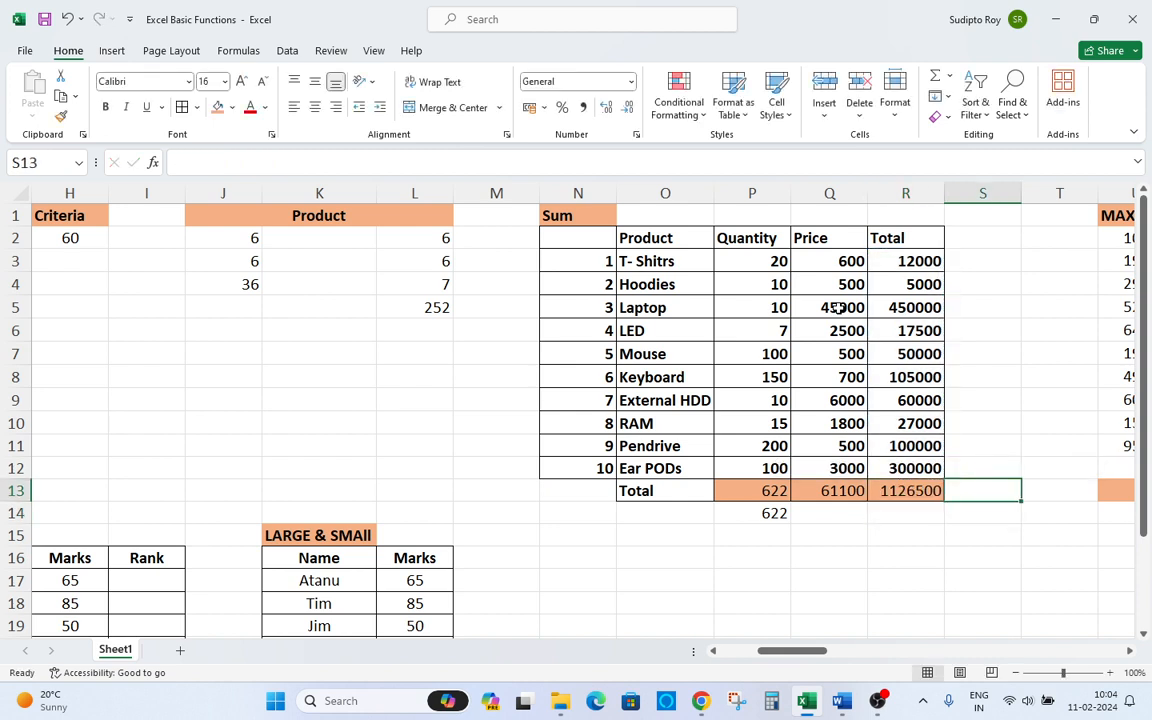
key(Right)
key(Right)
key(Right)
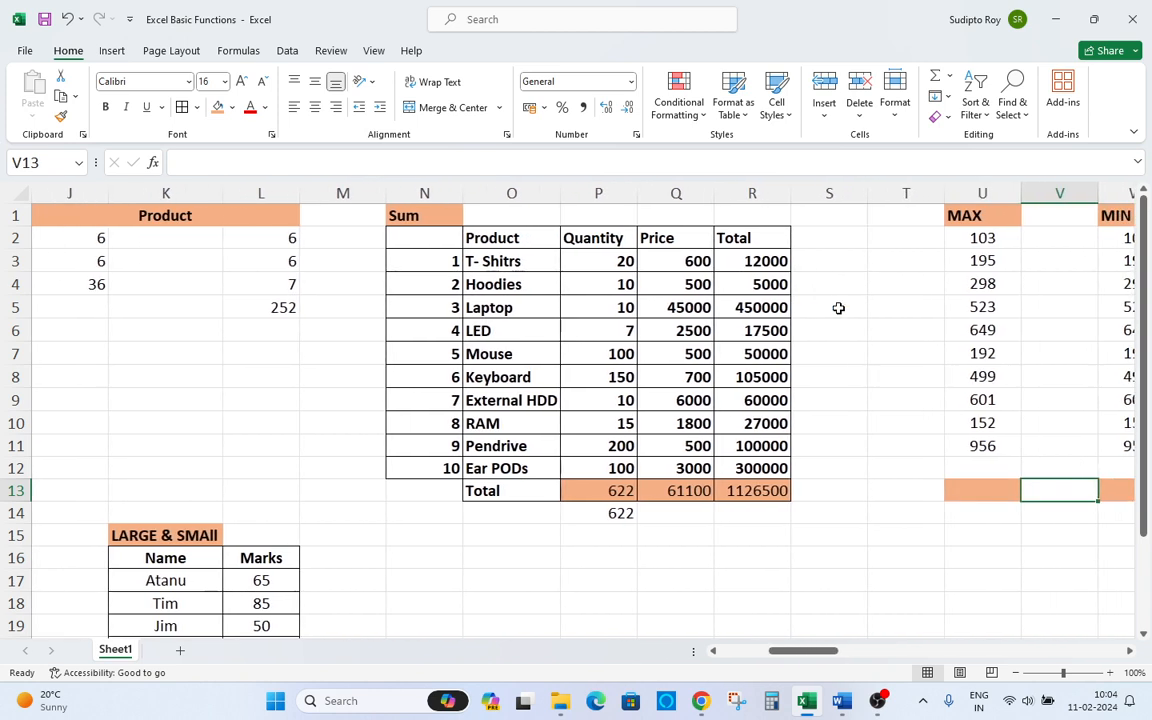
key(Left)
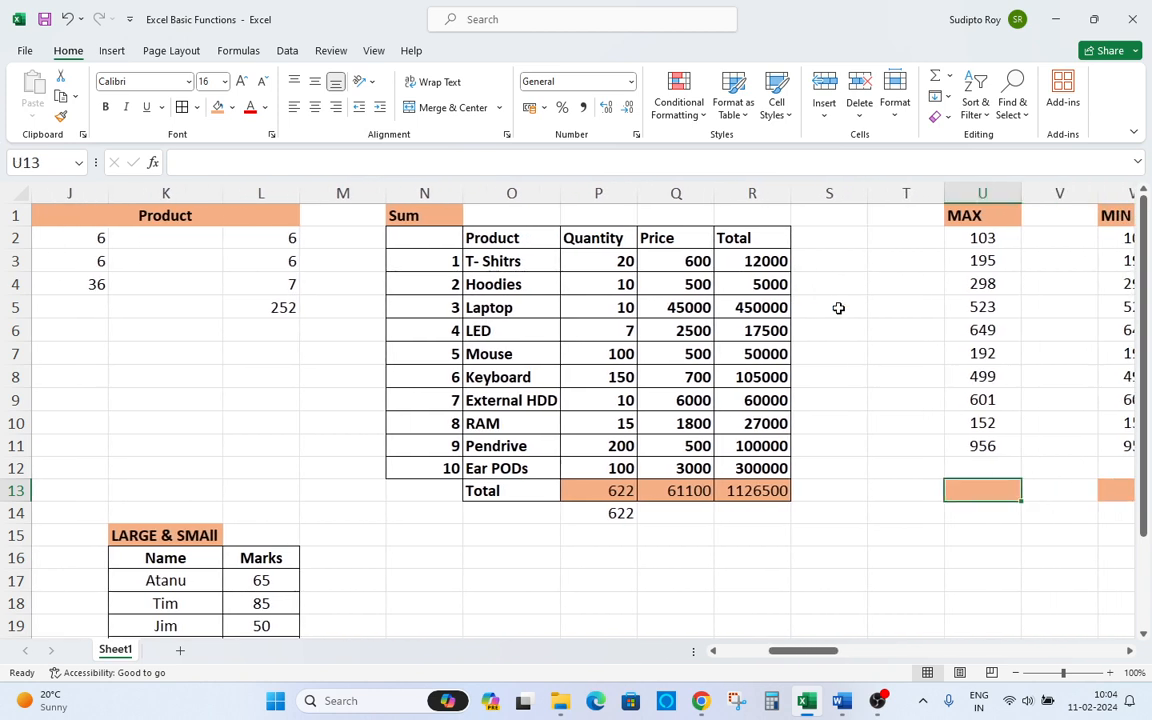
text(=)
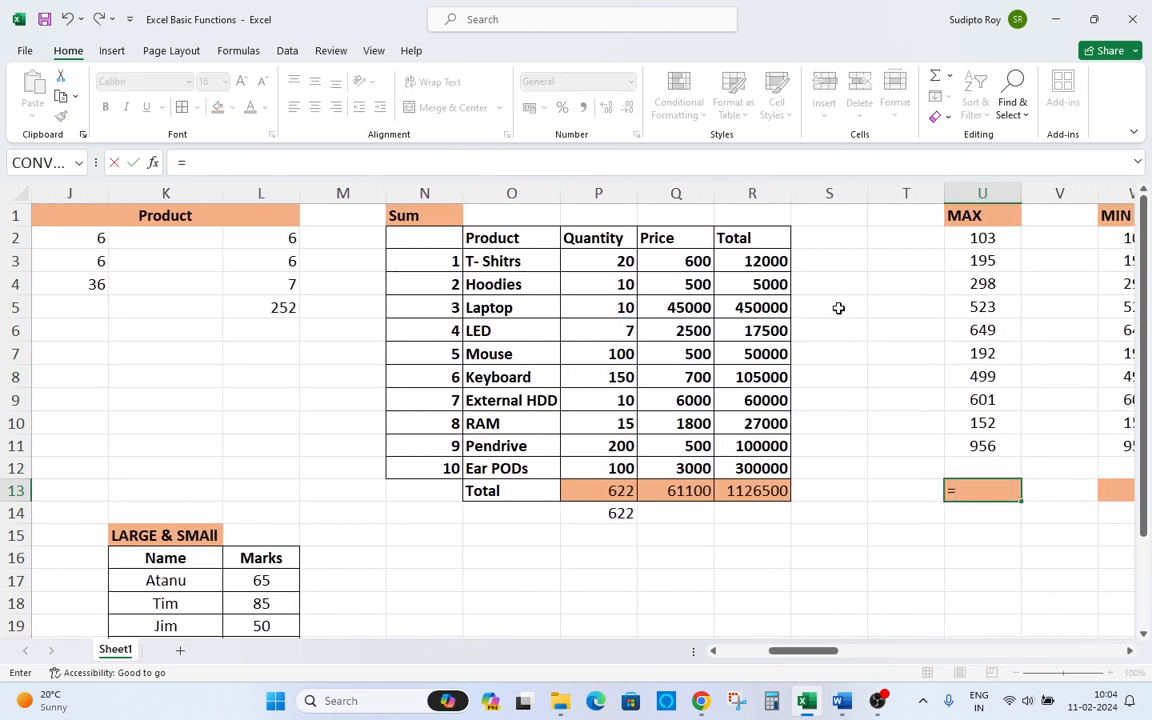
text(mi)
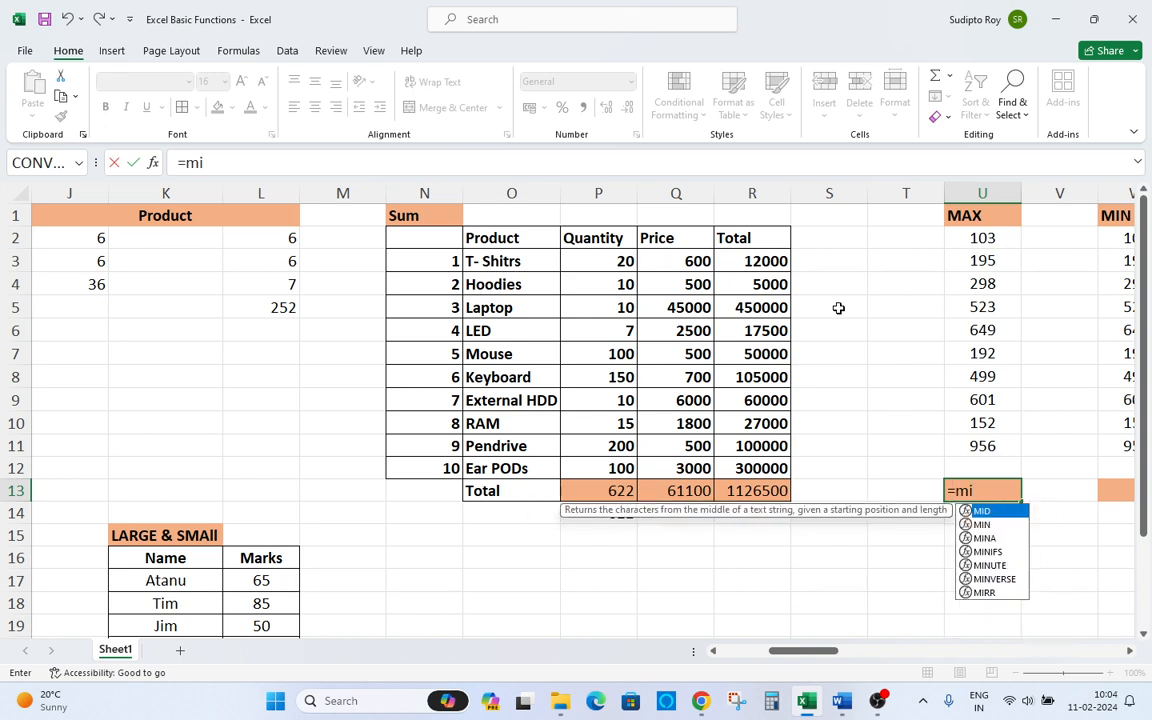
text(x)
key(BackSpace)
key(BackSpace)
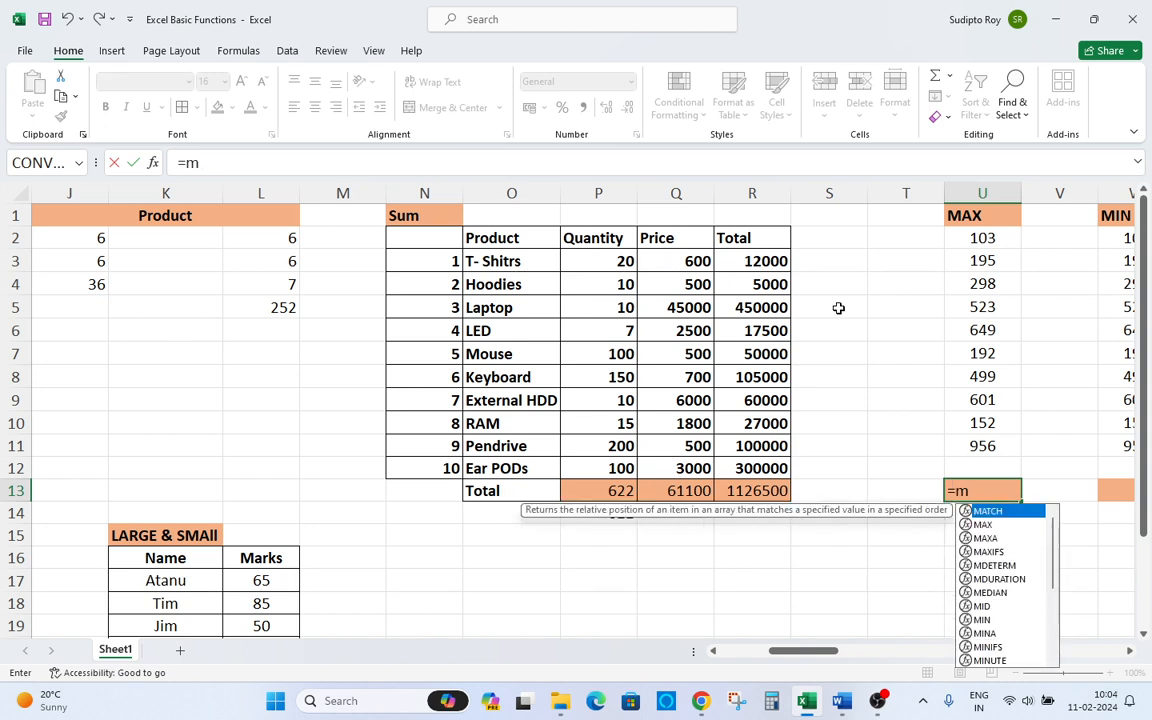
text(ax)
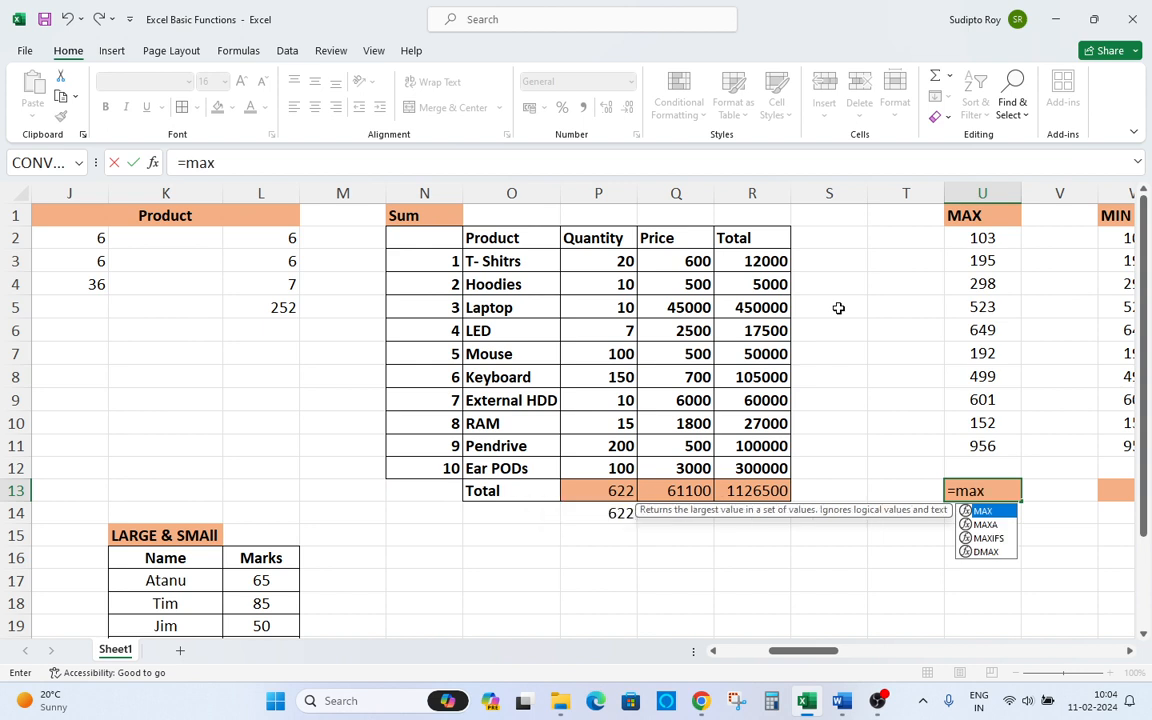
key(Tab)
key(Up)
key(Up)
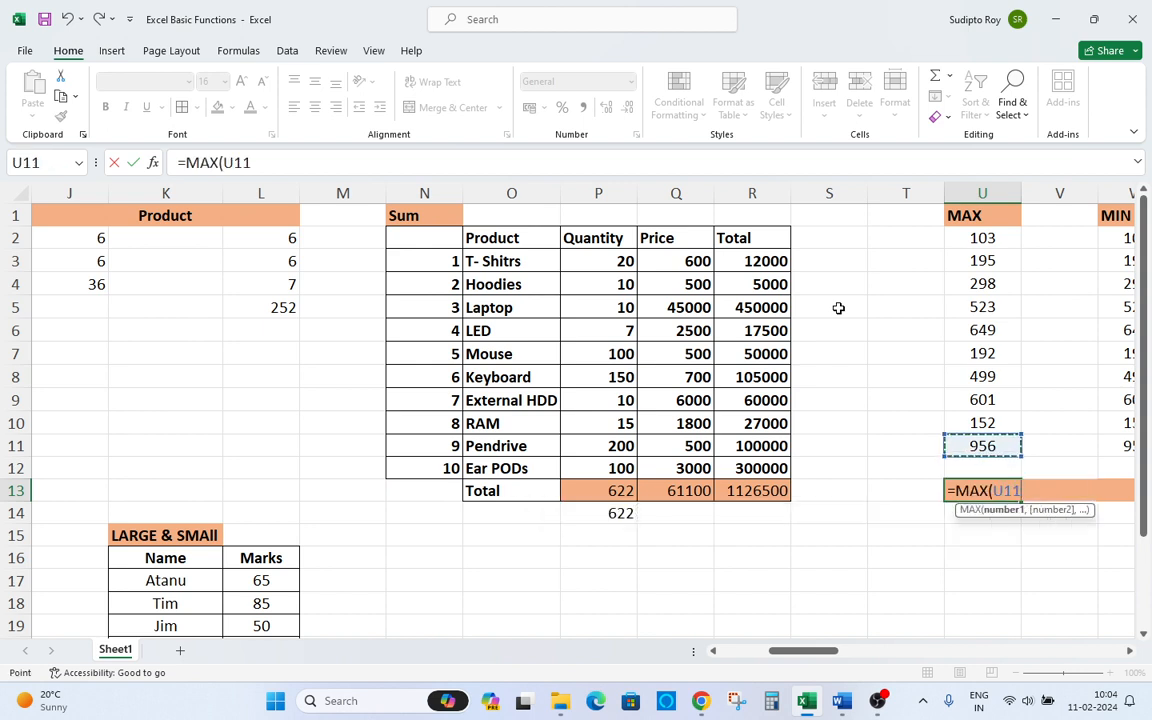
key(ctrl+shift+Up)
key(shift+Down)
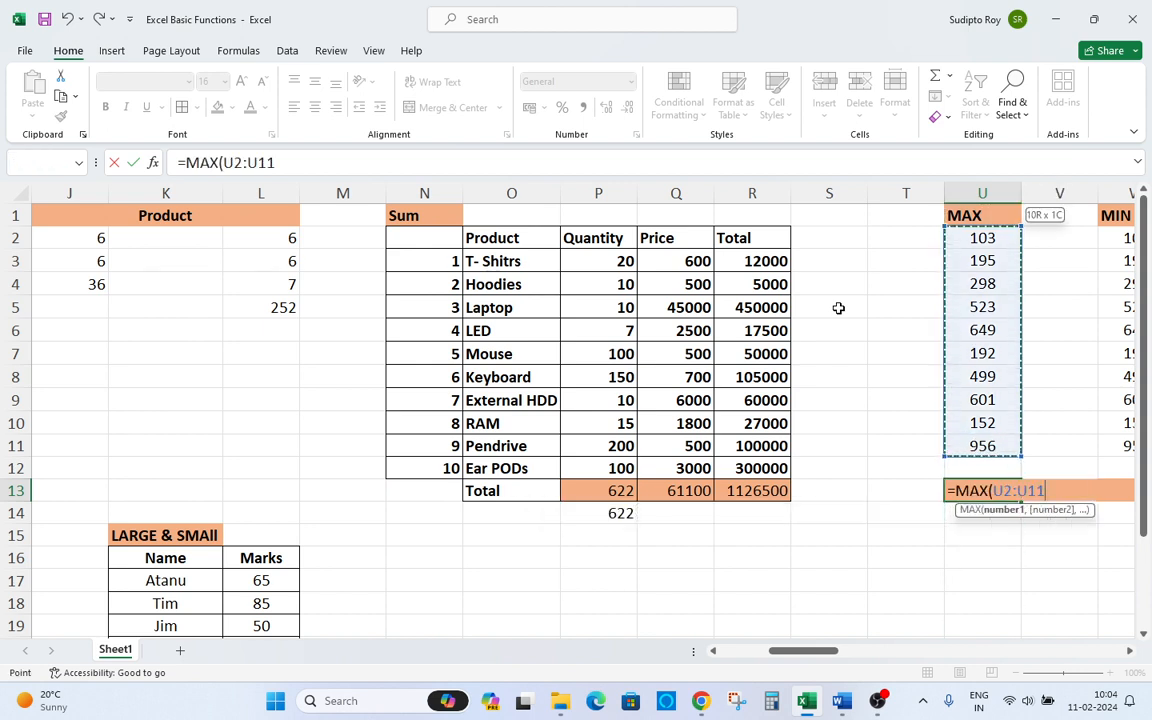
text())
key(Return)
Review the values in the MAX column U2:U11 against the MAX result.
key(Up)
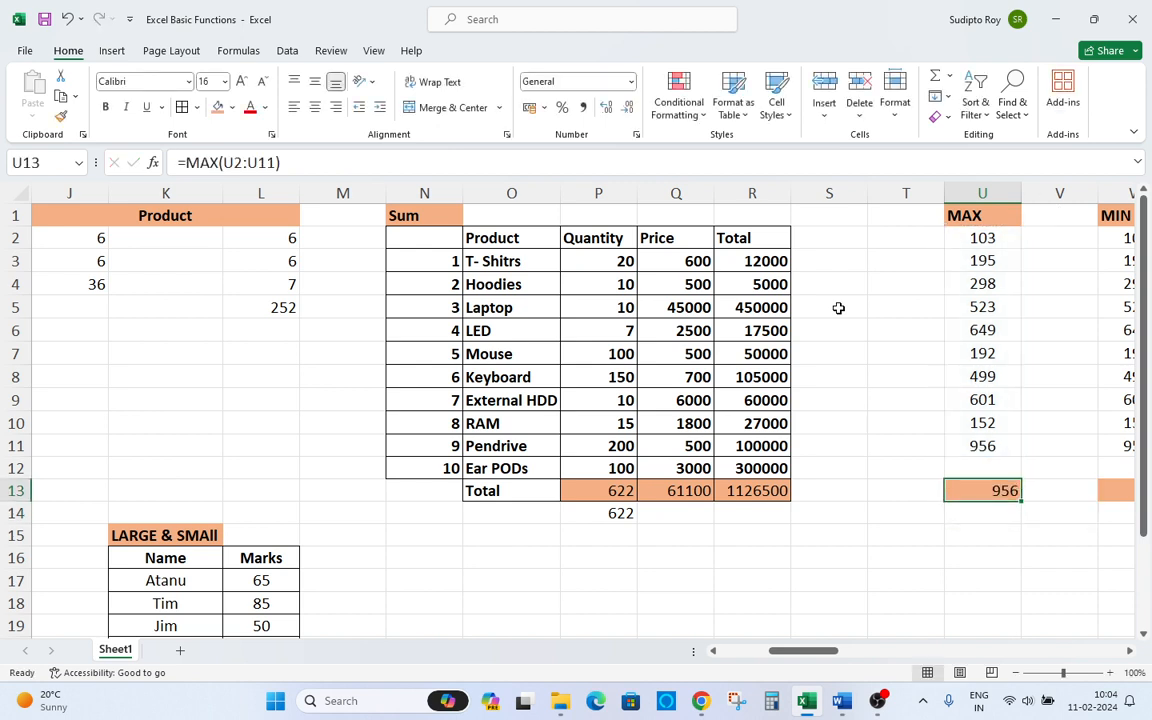
key(Up)
key(Up)
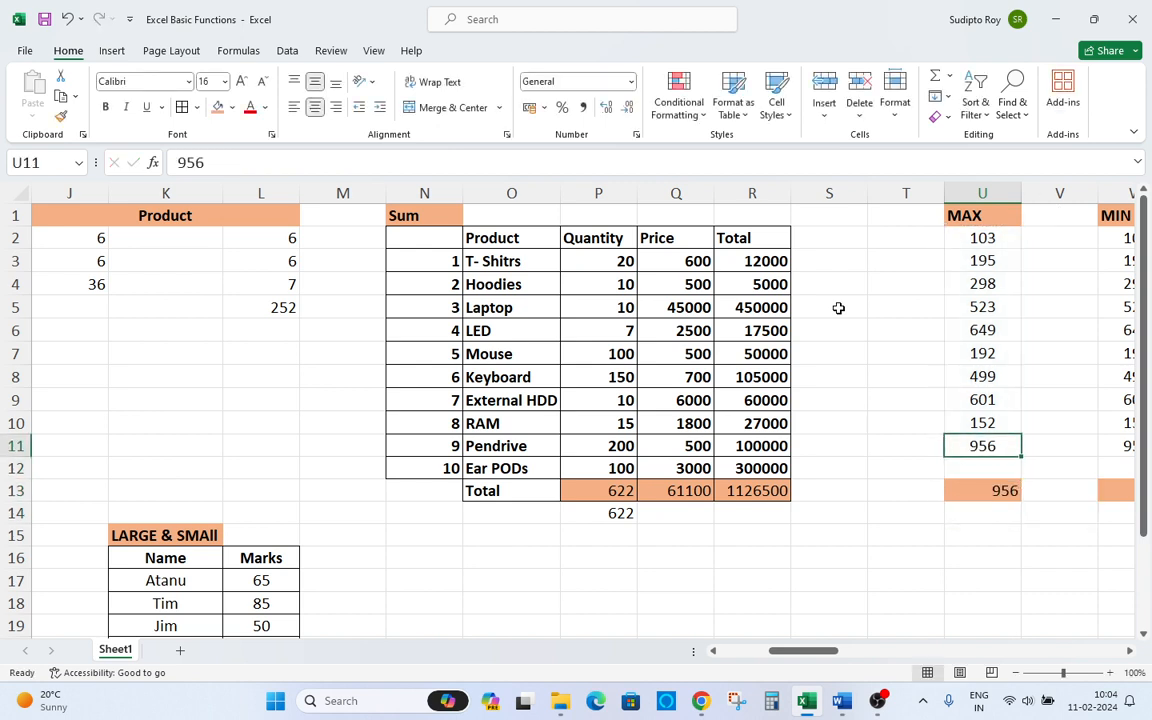
key(ctrl+Up)
key(Down)
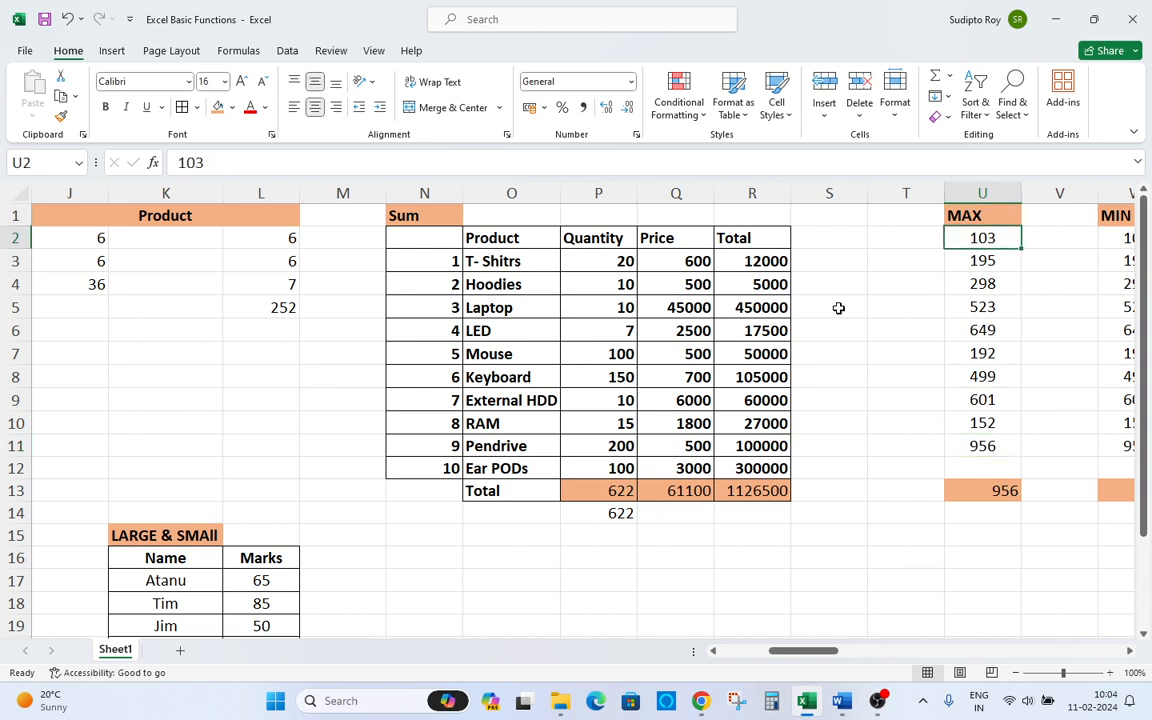
key(ctrl+shift+Down)
key(Down)
key(Down)
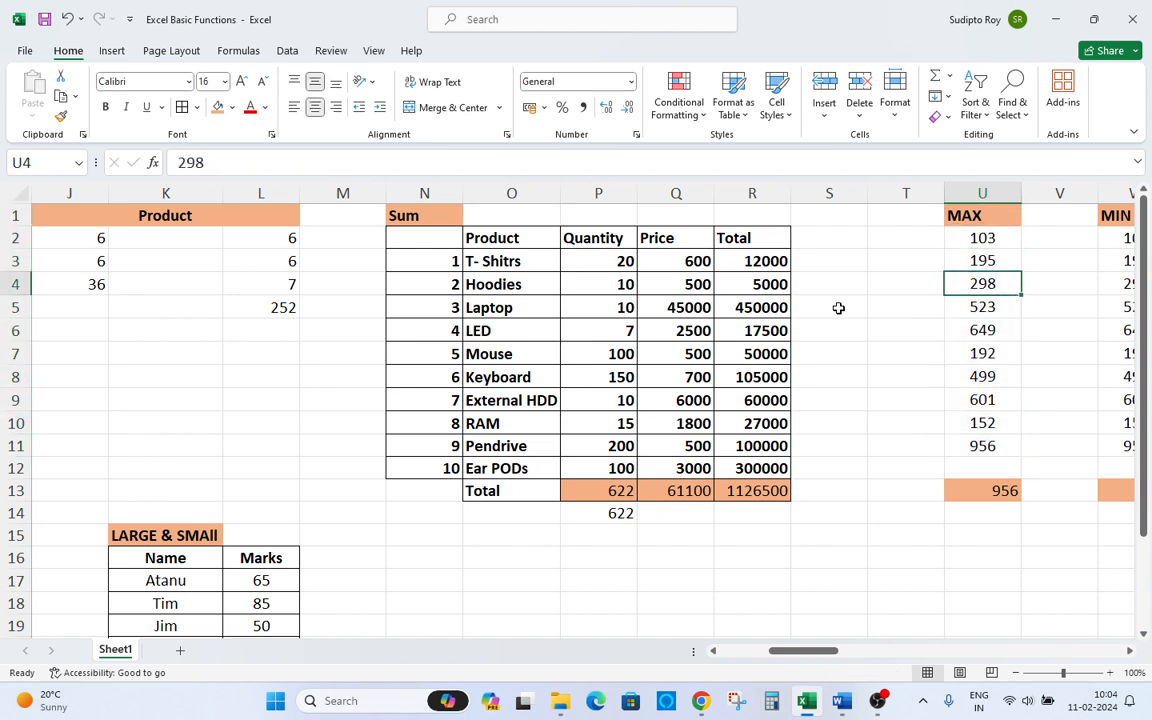
Enter a MIN formula in W13 returning the smallest value of the MIN column range W2:W11.
key(Right)
key(Right)
key(ctrl+Down)
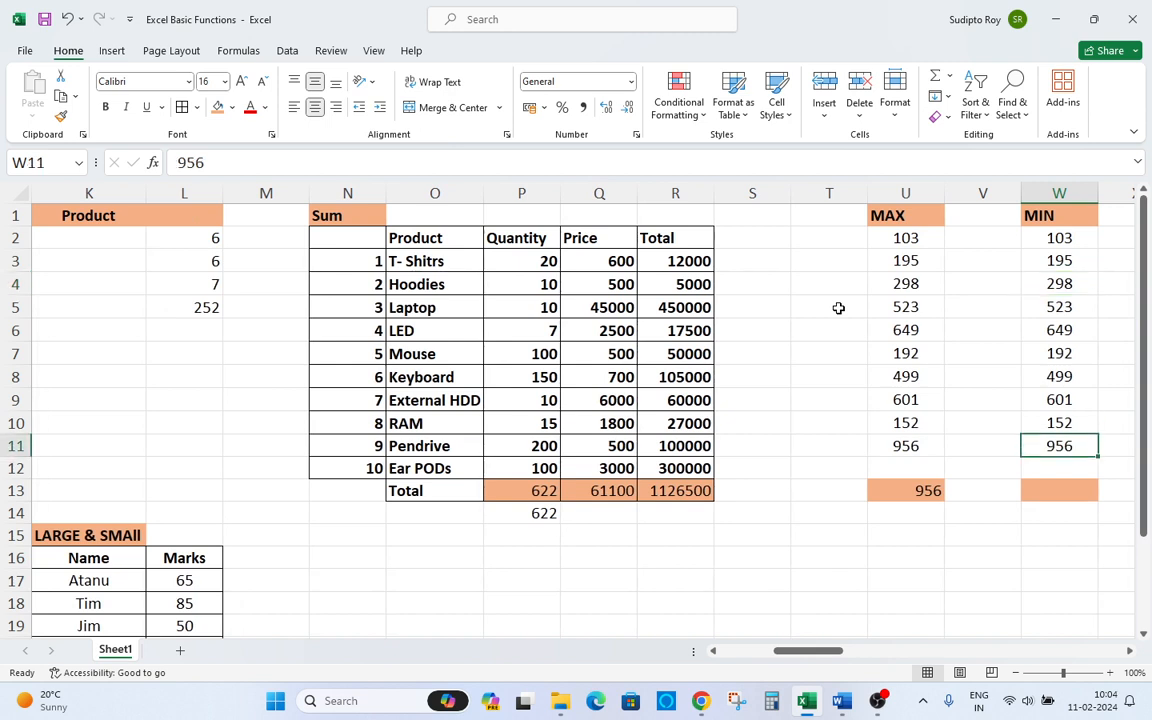
key(Down)
key(Down)
key(Down)
key(Up)
text(=)
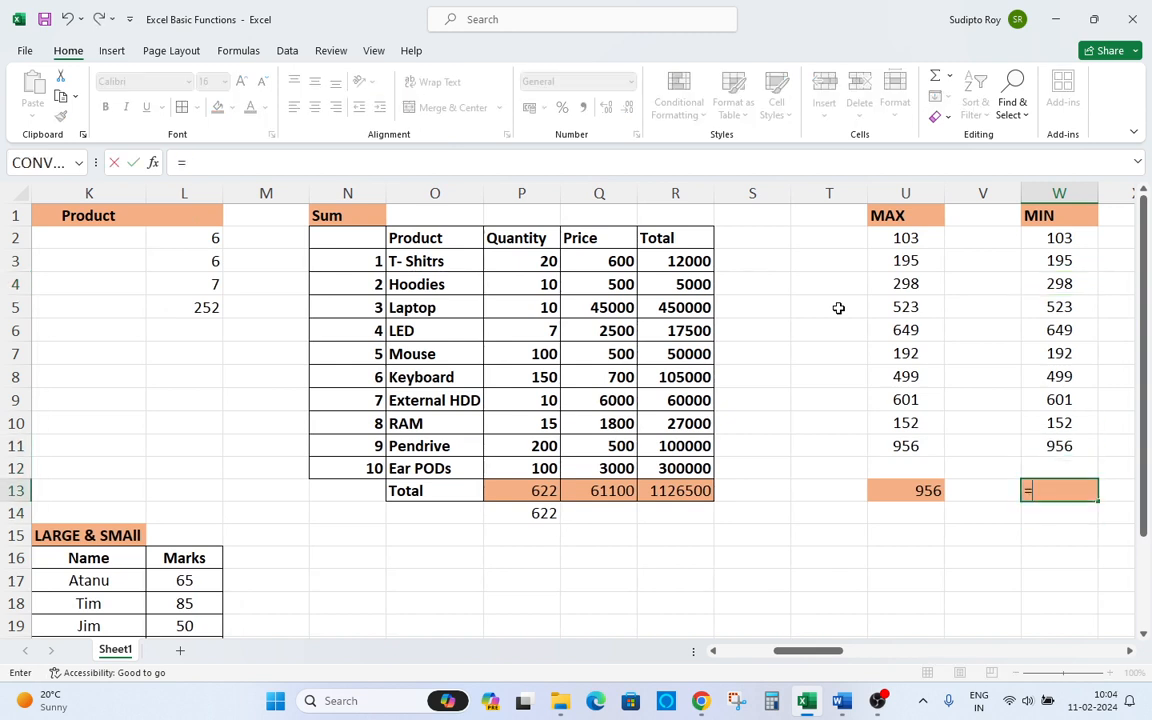
text(min)
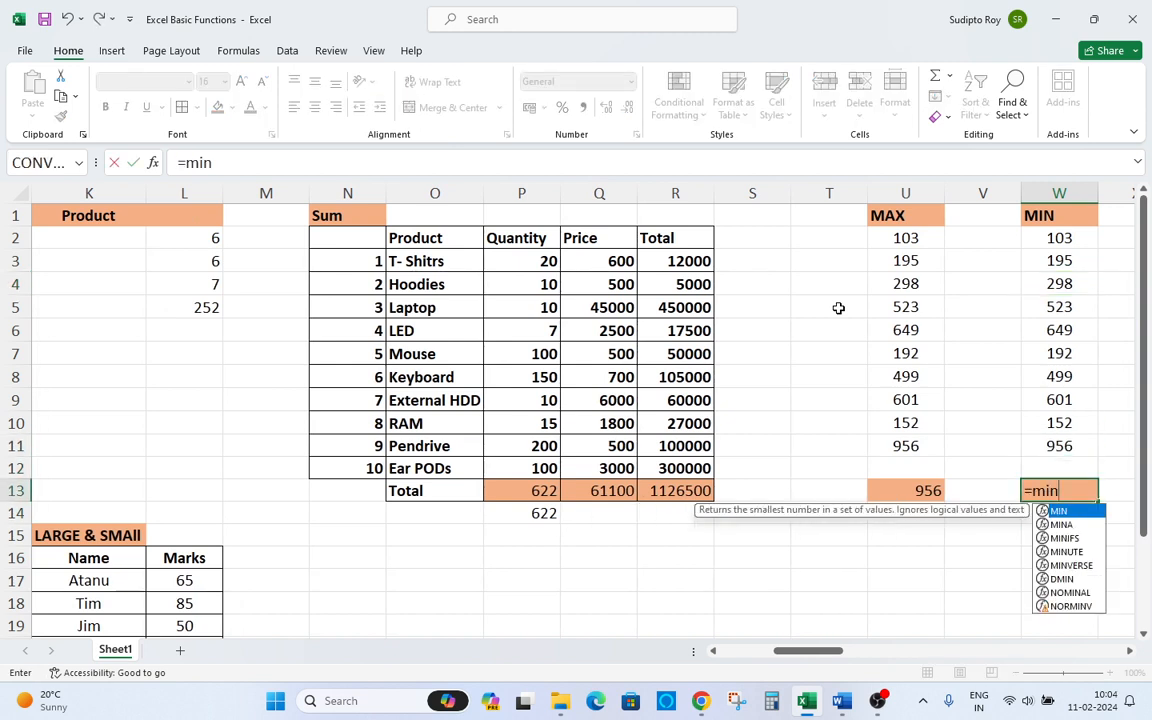
key(Tab)
key(Up)
key(Up)
key(ctrl+shift+Up)
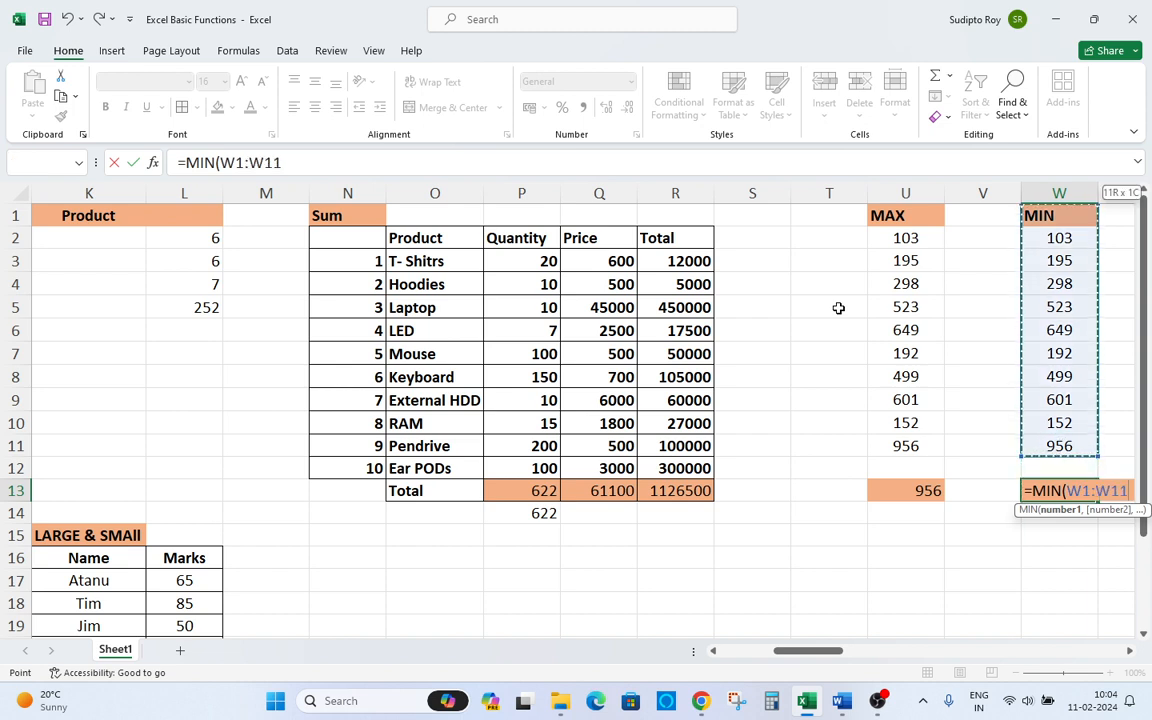
key(shift+Down)
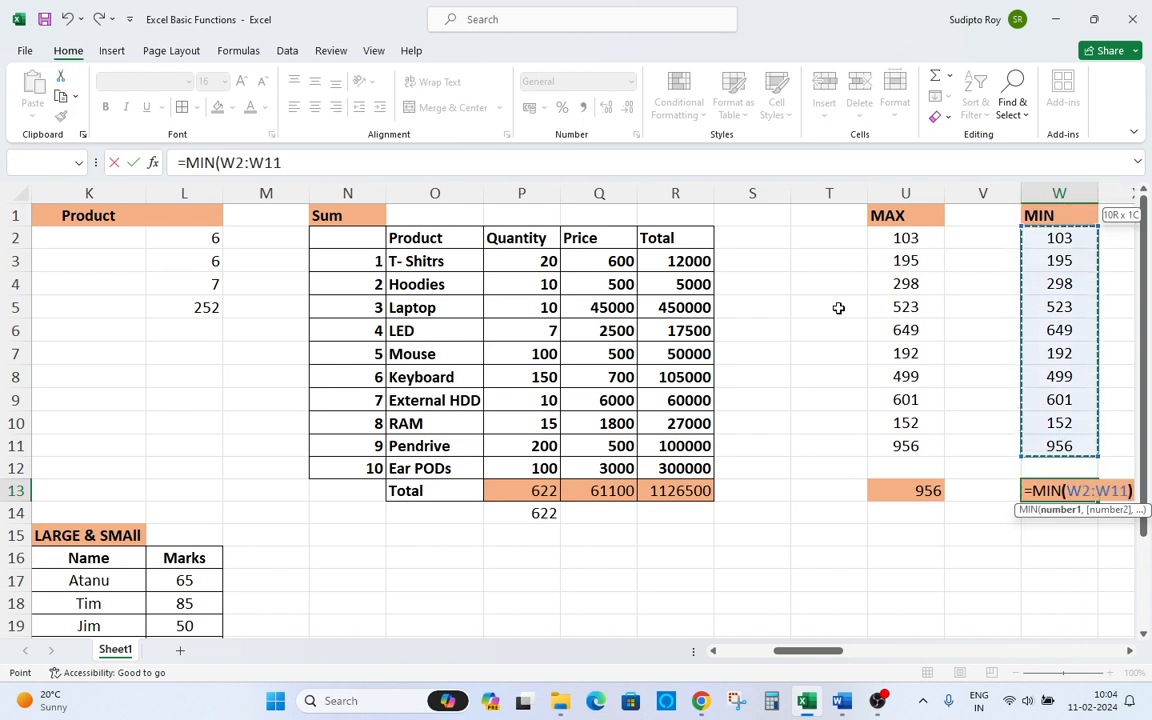
key(Return)
Review the values in the MIN column W2:W11 against the MIN result.
key(Up)
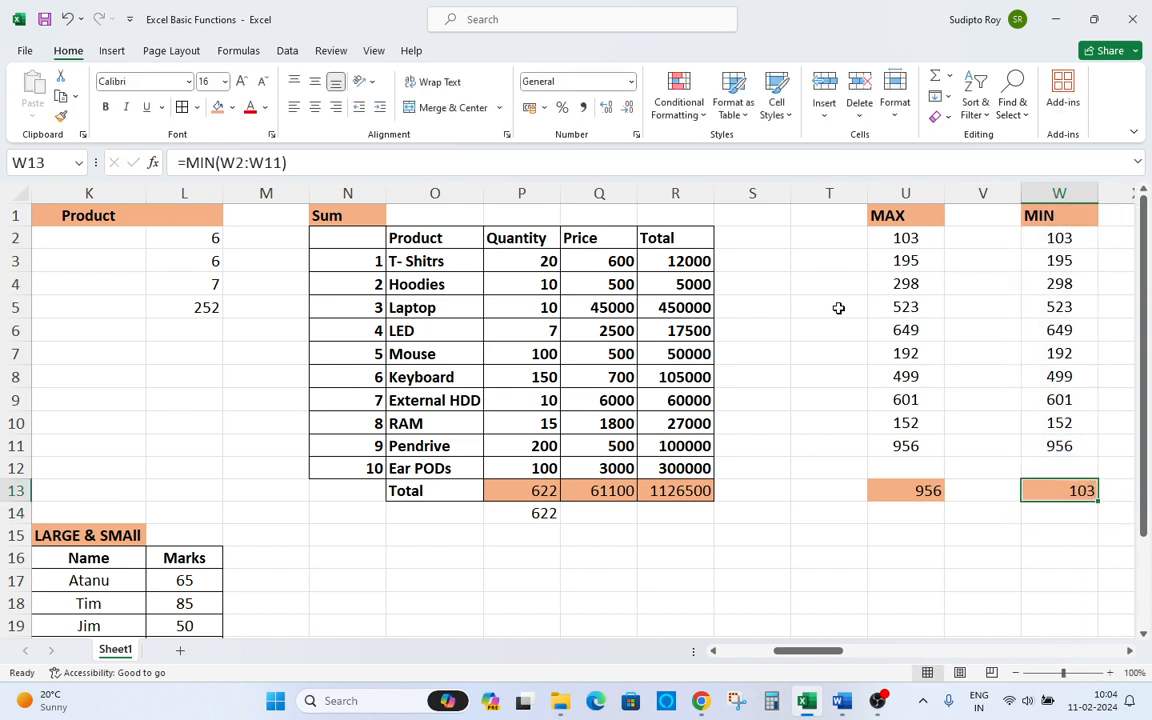
key(Up)
key(Up)
key(Up)
key(Up)
key(Up)
key(Up)
key(Up)
key(Up)
key(Up)
key(Up)
key(Up)
key(Up)
key(Down)
key(Down)
key(Down)
key(Down)
key(Down)
key(Down)
key(Down)
key(Down)
key(Down)
key(Down)
key(Down)
key(Down)
key(Right)
key(Right)
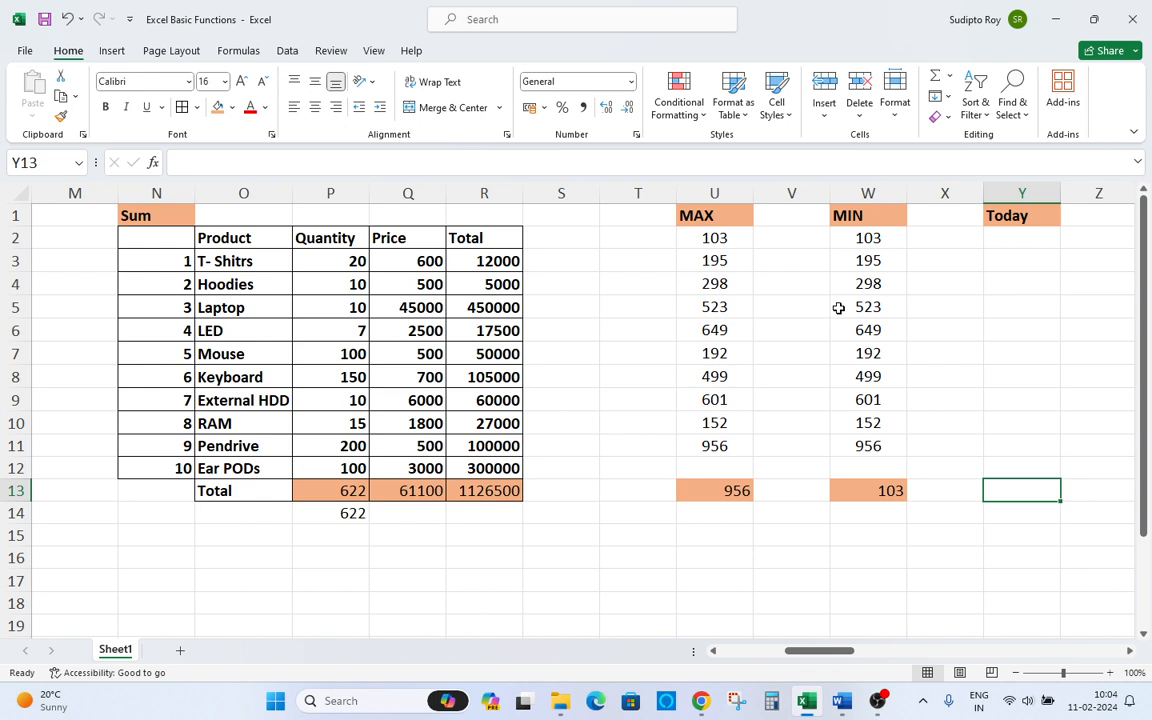
key(Left)
key(Left)
key(Up)
key(Up)
key(Up)
key(Up)
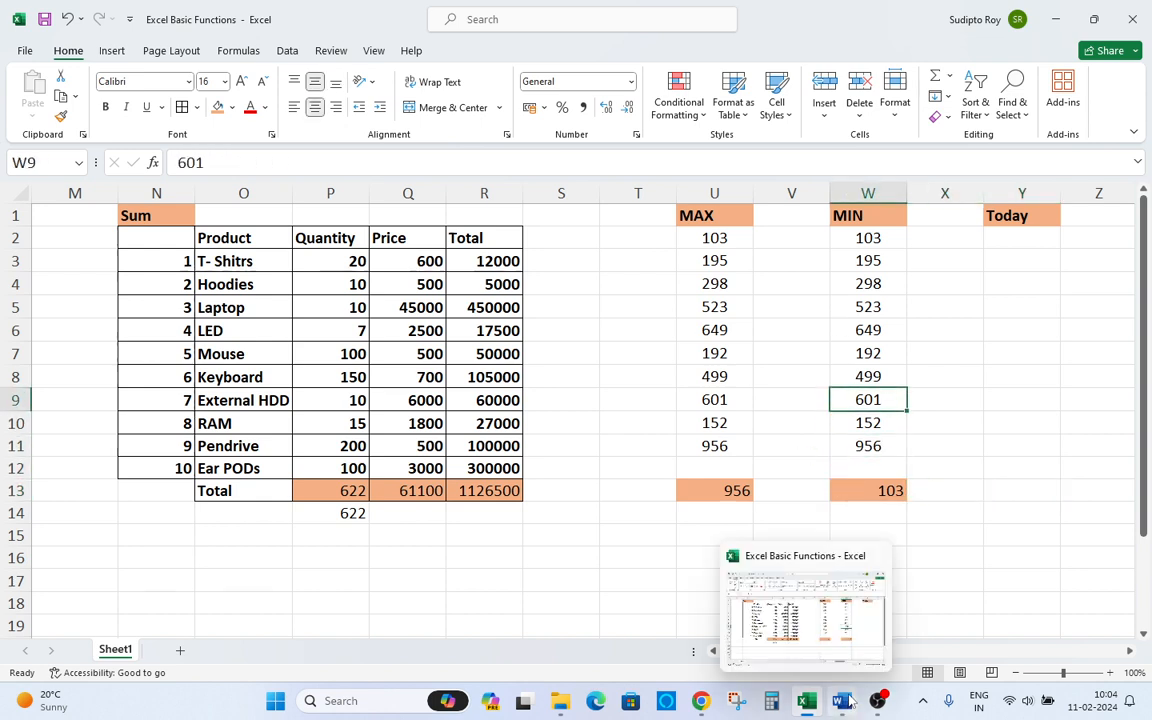
Switch to the Word document to check the list of functions, then return to the workbook.
mouse_move(842, 700)
click(843, 633)
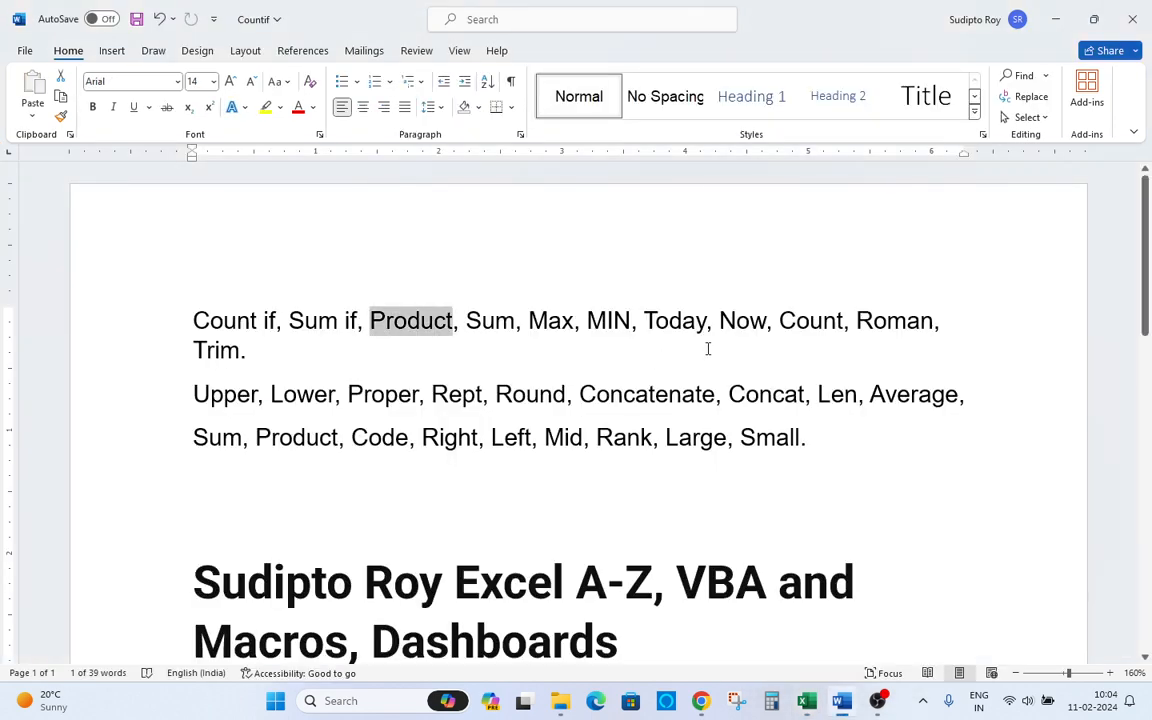
key(alt+Tab)
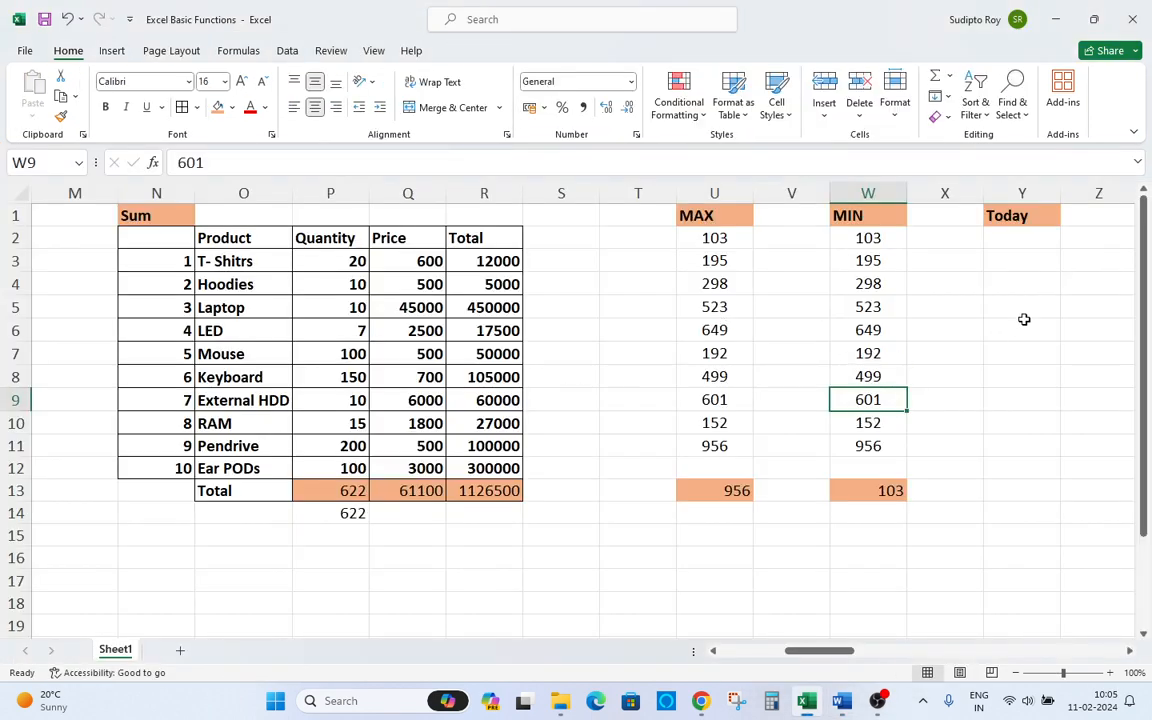
Enter the formula =today() in Y2 under the Today heading and reselect the cell.
click(1018, 237)
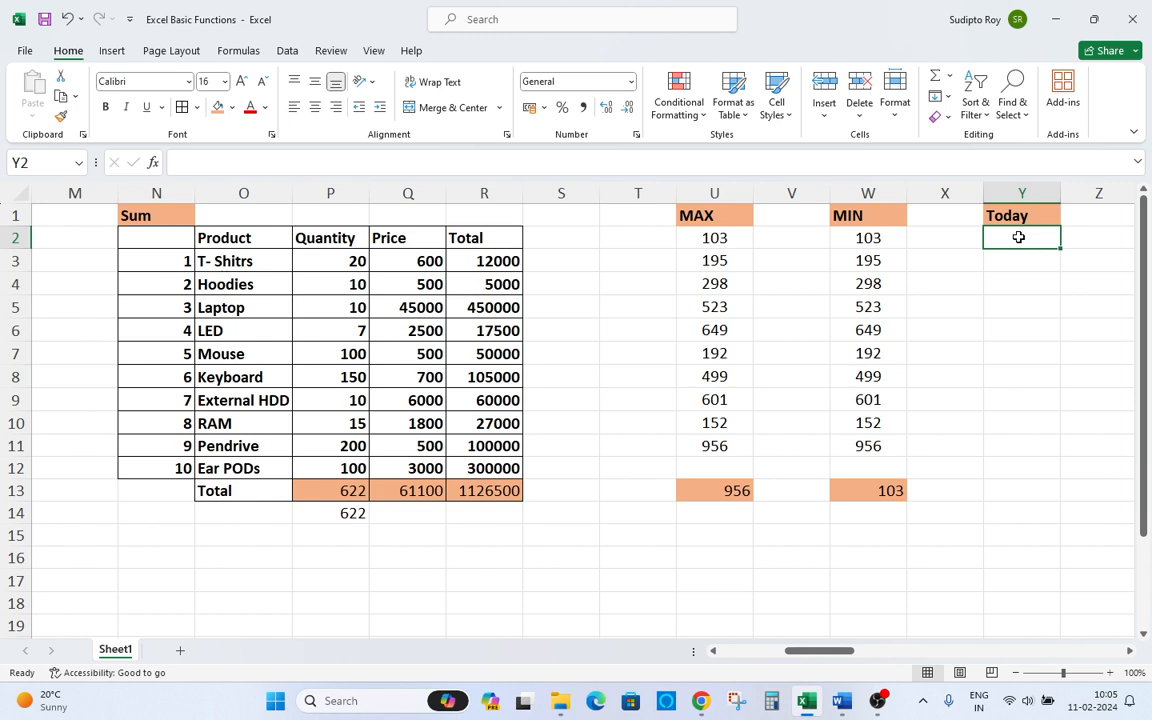
text(=)
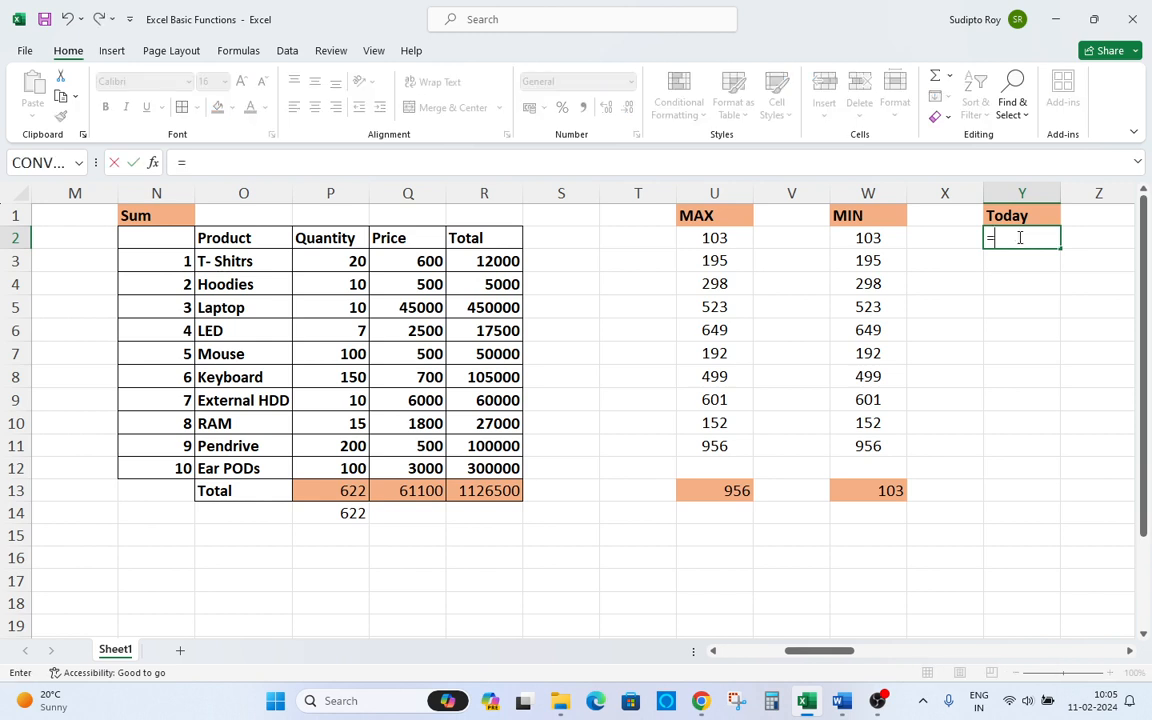
text(to)
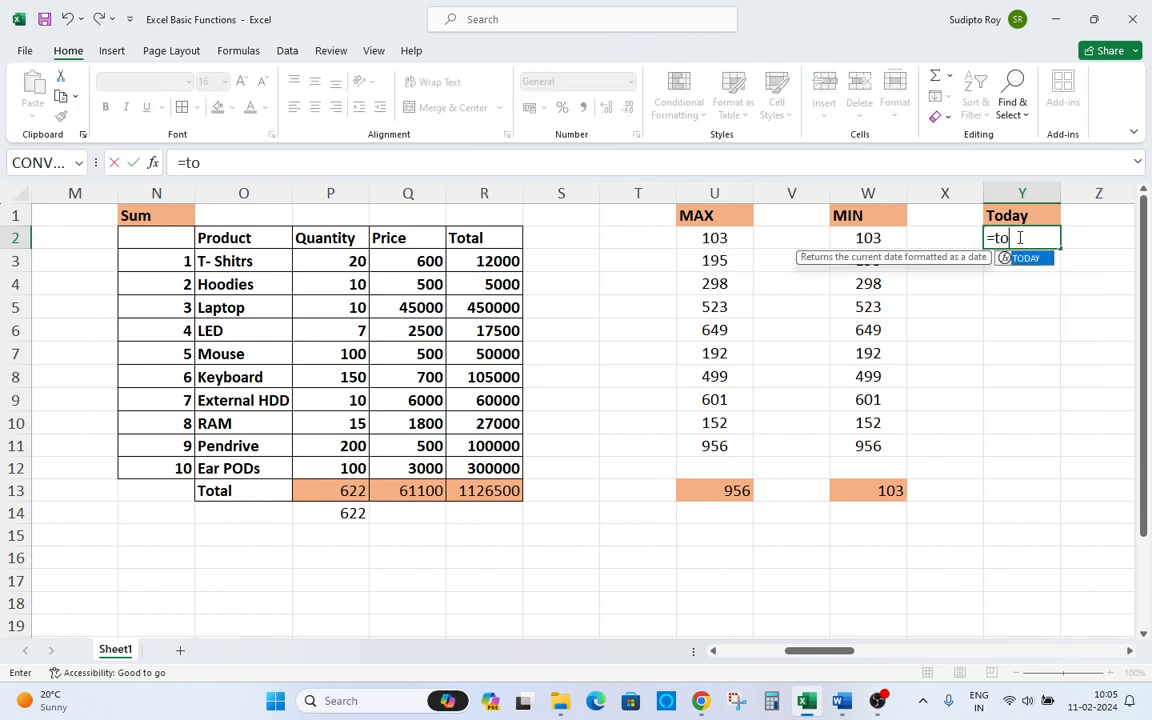
text(day())
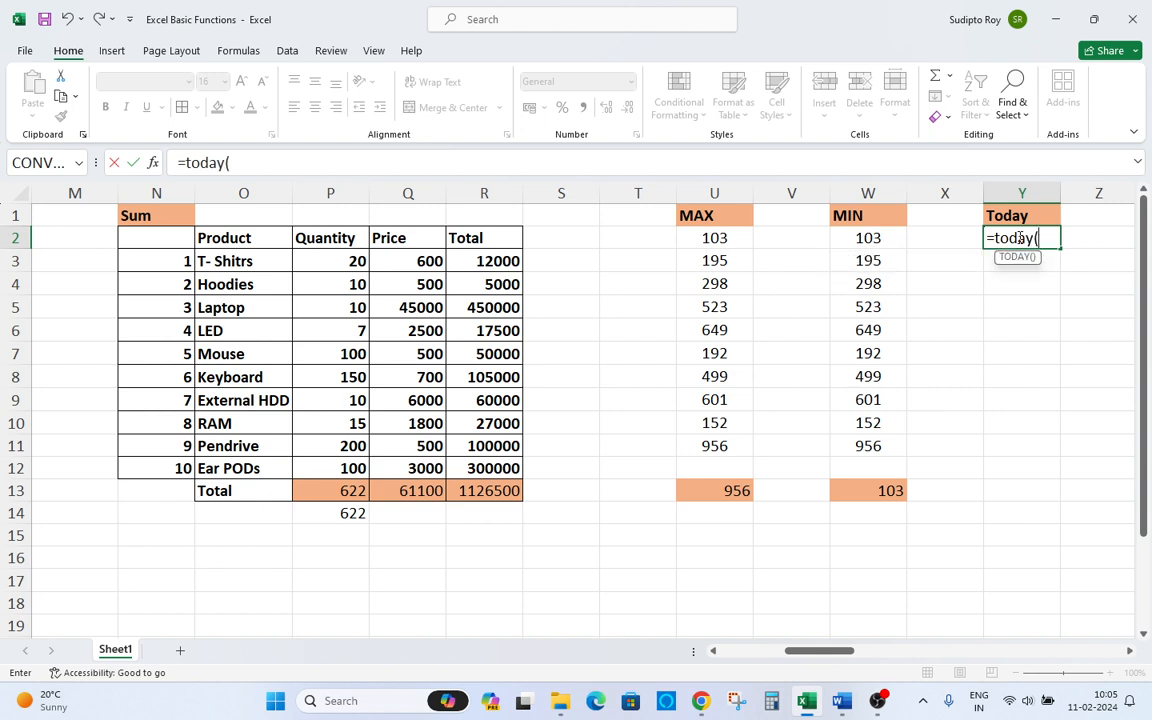
key(Return)
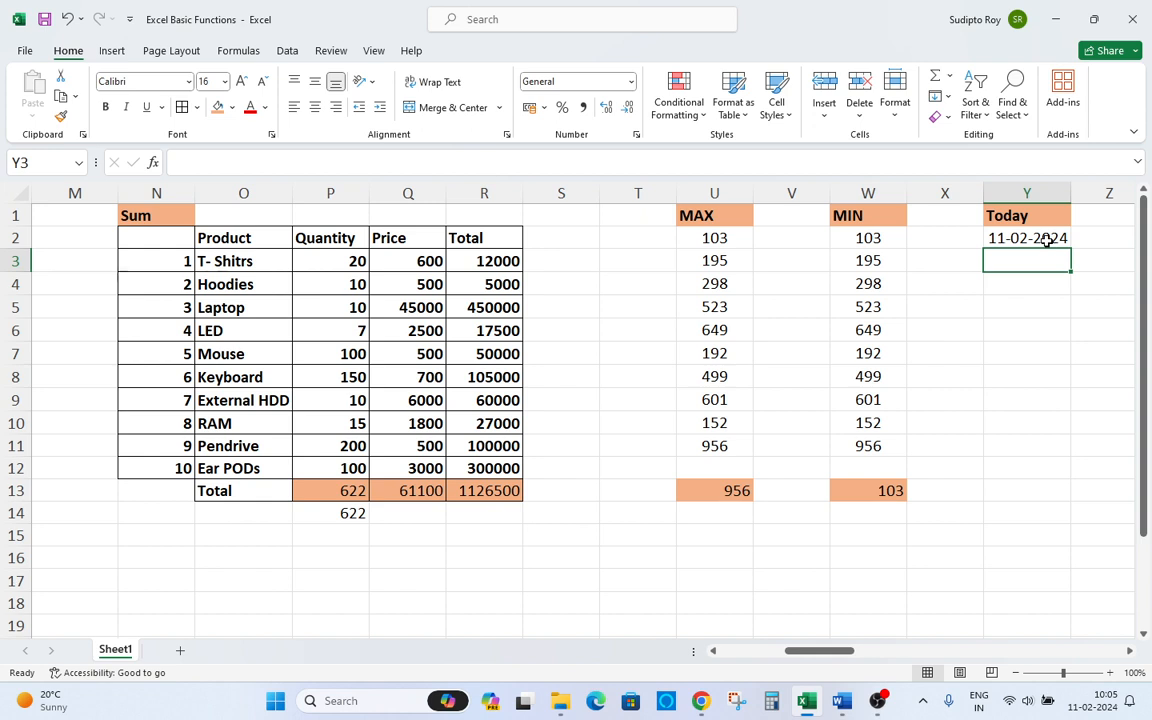
click(1046, 240)
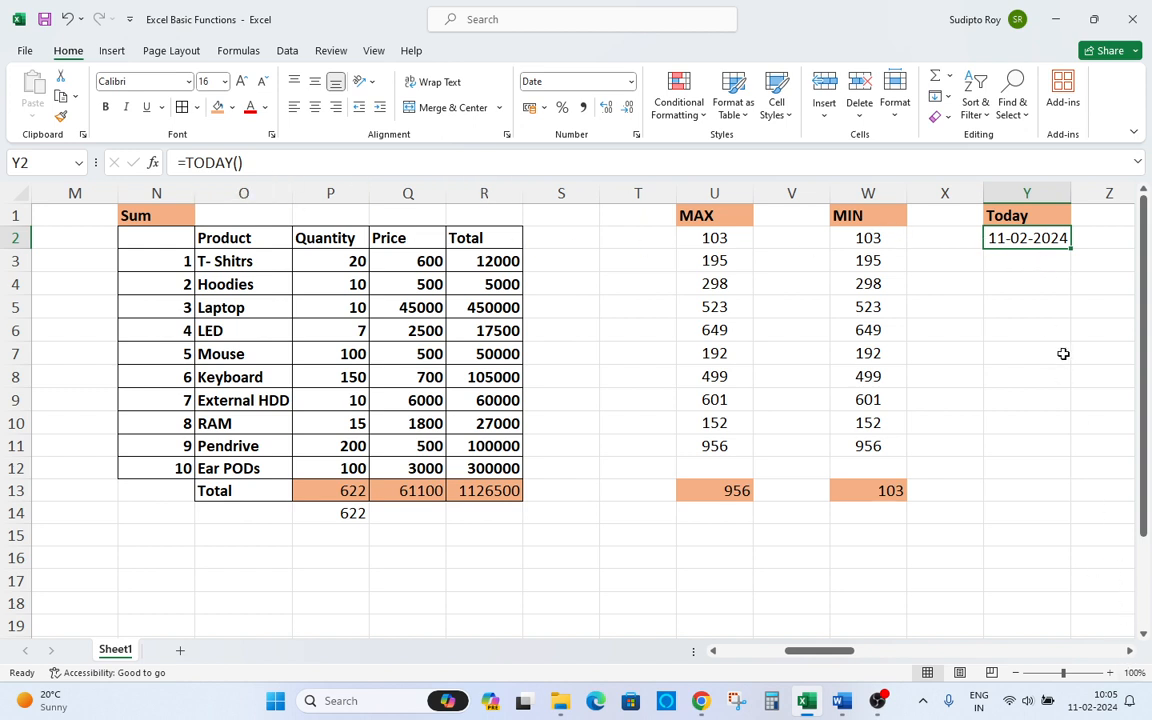
Enter the formula =NOW() in AA2 under the Now heading and reselect the cell.
key(Right)
key(Right)
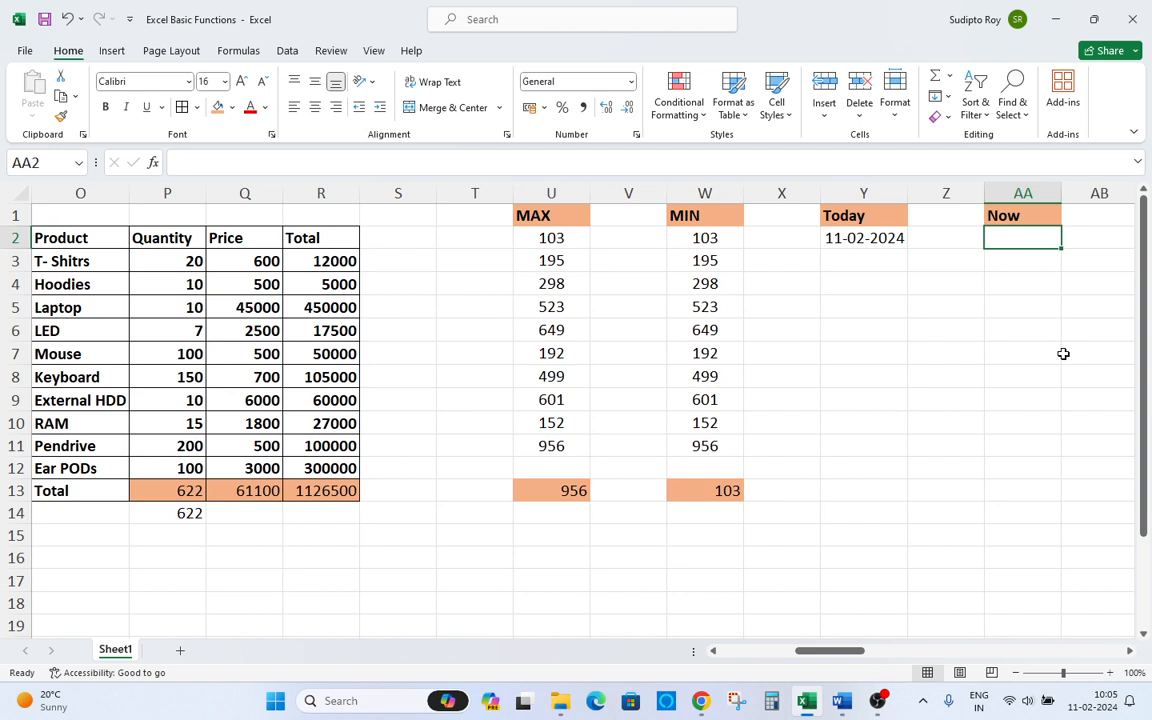
text(=)
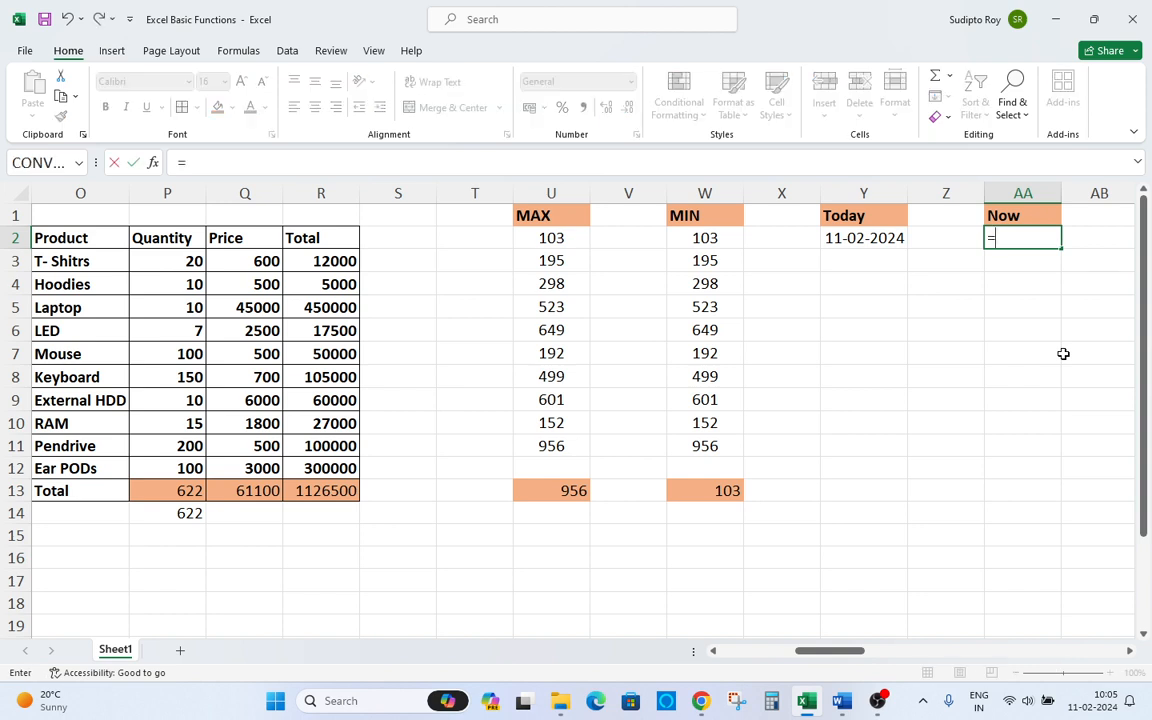
text(noe)
key(BackSpace)
text(w)
key(Tab)
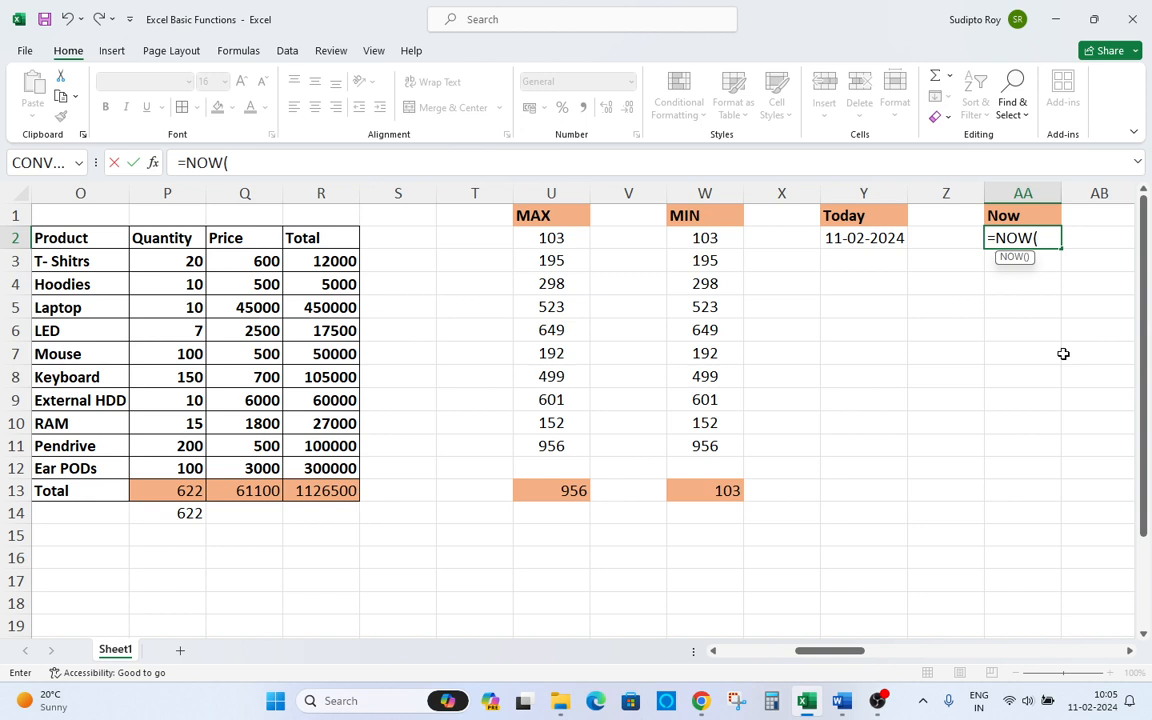
text())
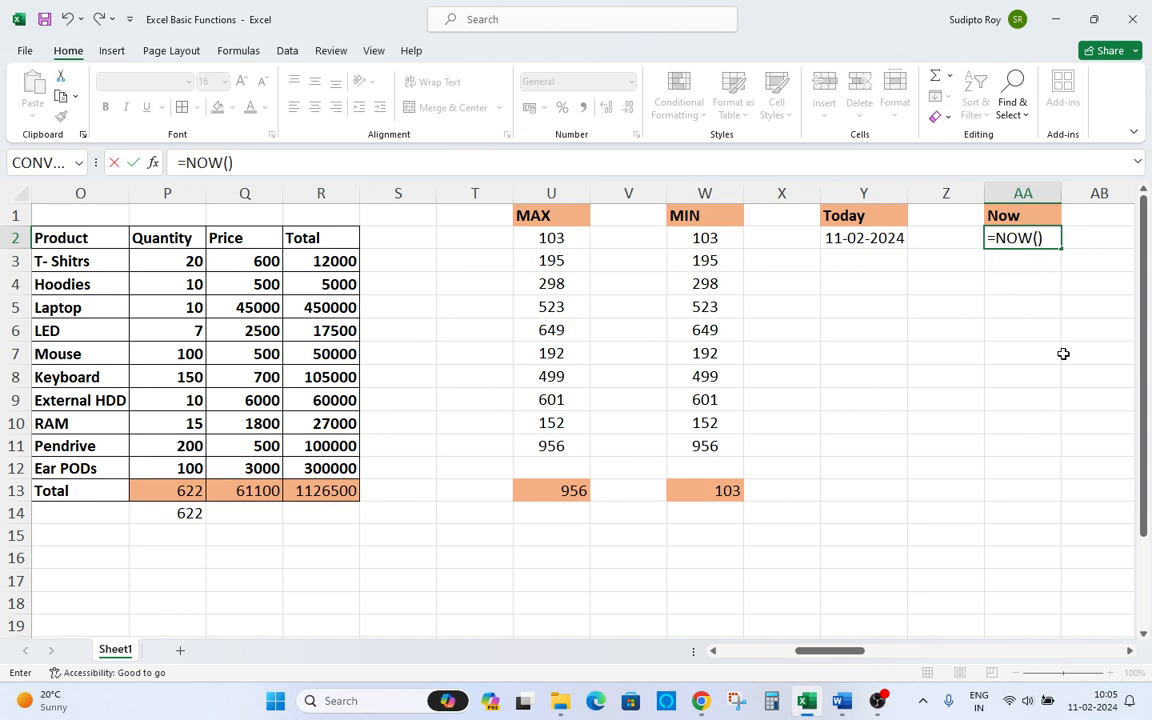
key(Return)
key(Up)
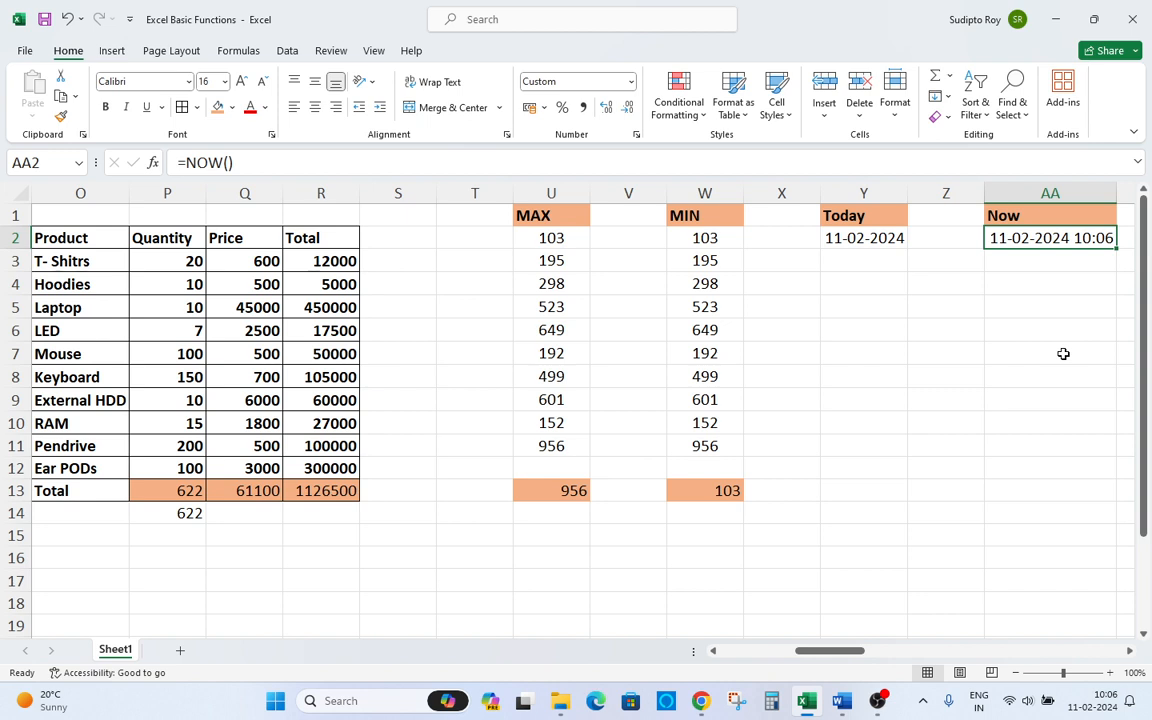
Inspect the formulas in the Today and Now cells Y2 and AA2.
key(Right)
key(Right)
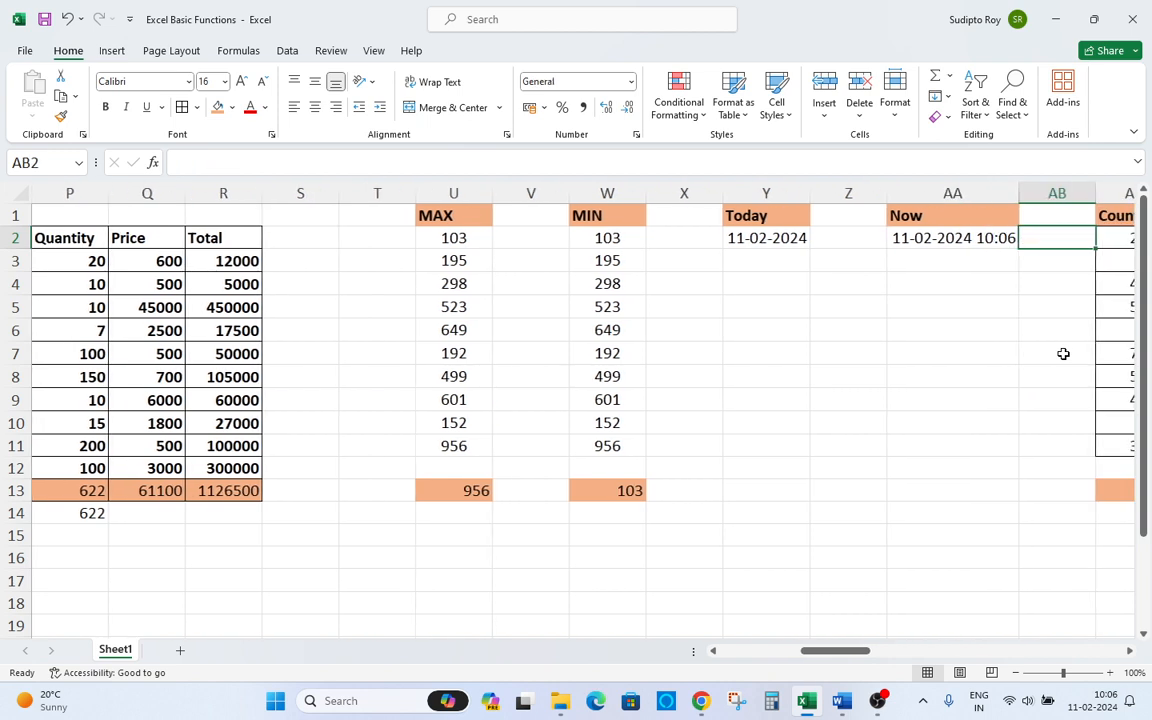
key(Left)
key(Left)
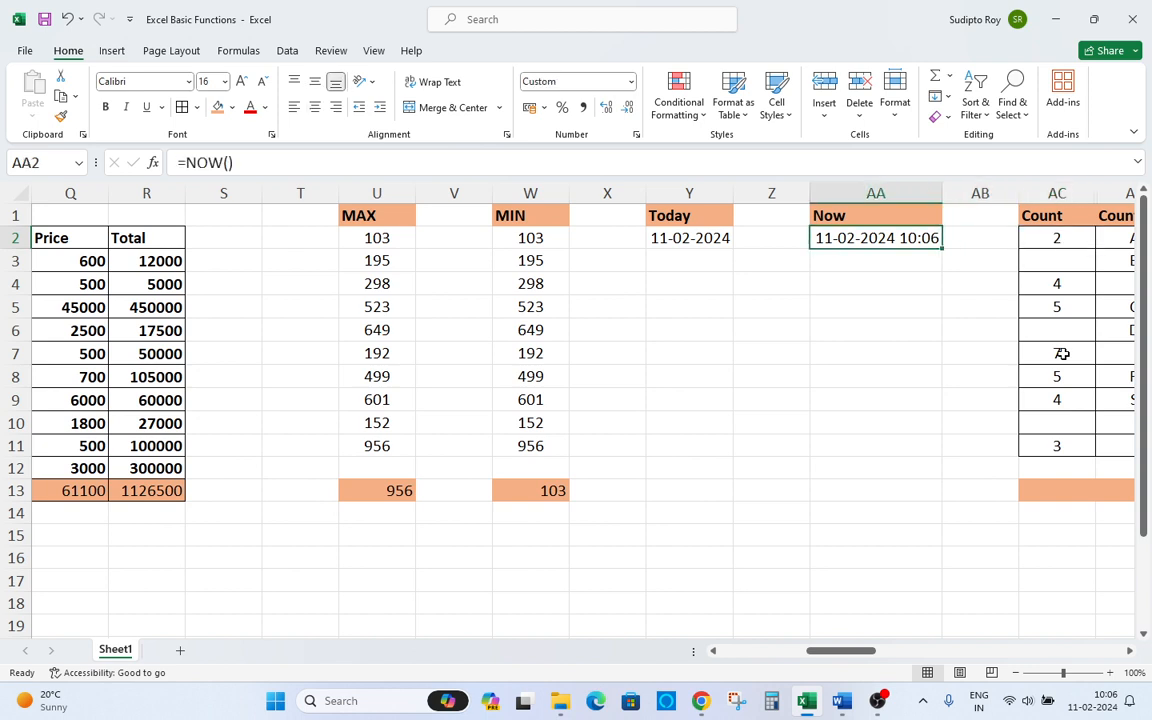
key(F2)
key(Escape)
key(Left)
key(Left)
key(F2)
key(Escape)
key(Right)
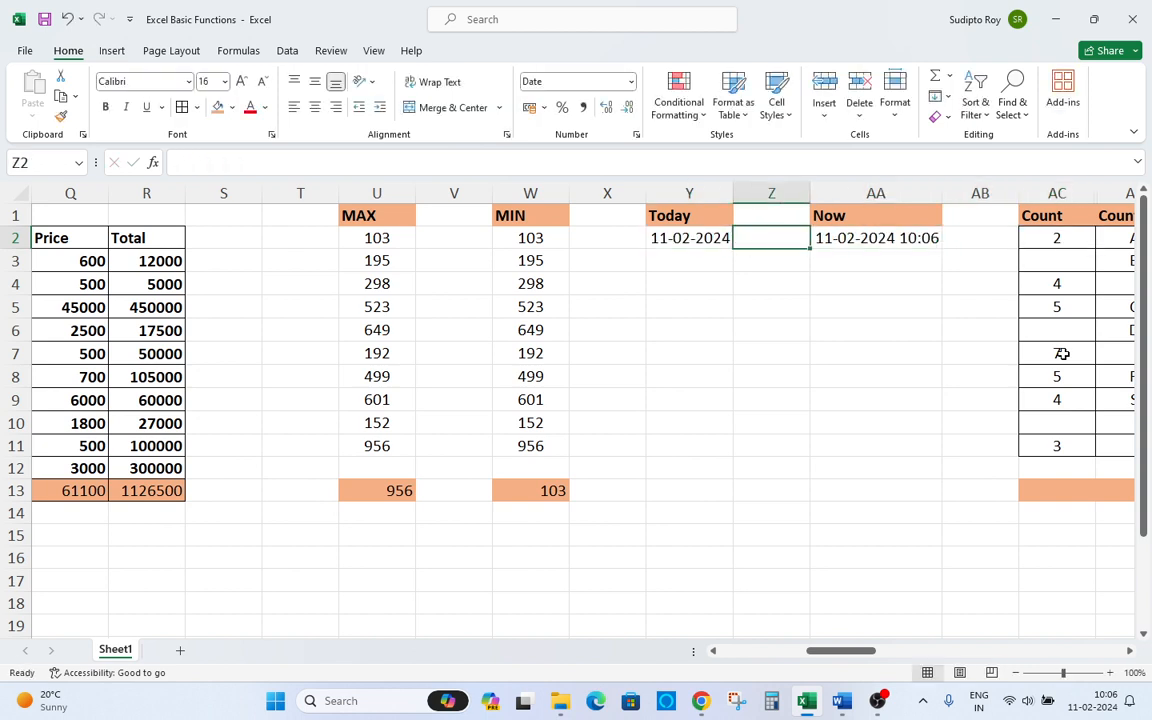
key(Right)
key(F2)
key(Escape)
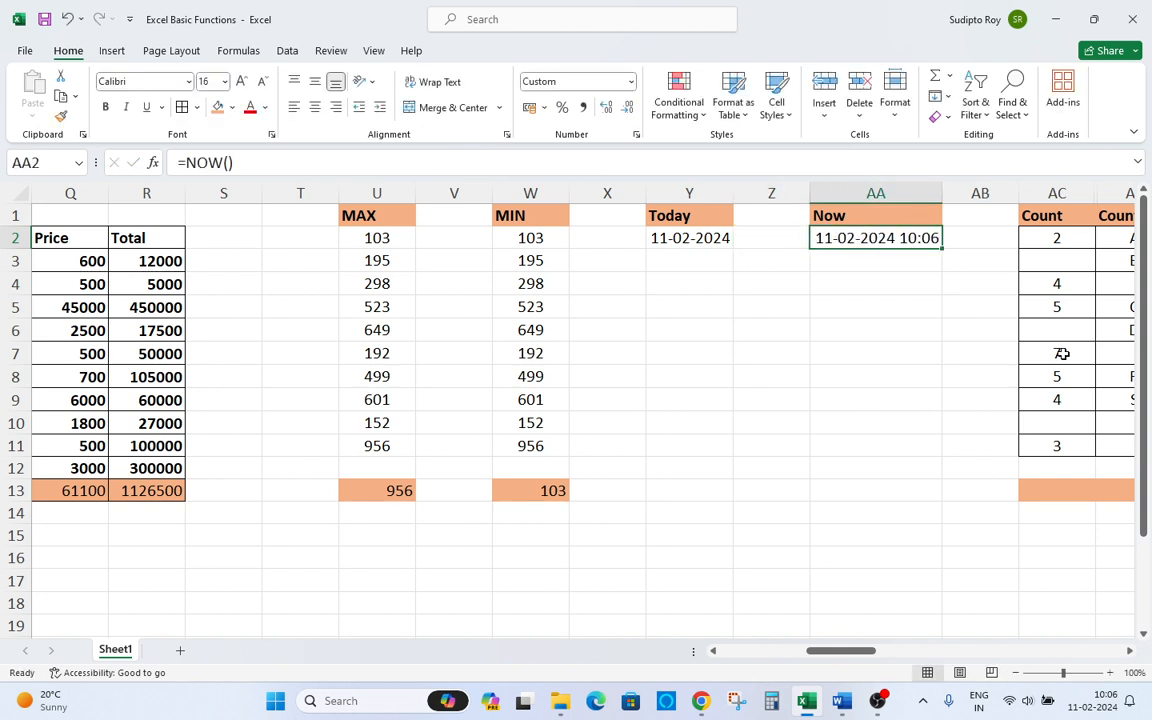
Reopen the NOW cell AA2 several times and compare its time with the system clock.
key(Down)
key(Left)
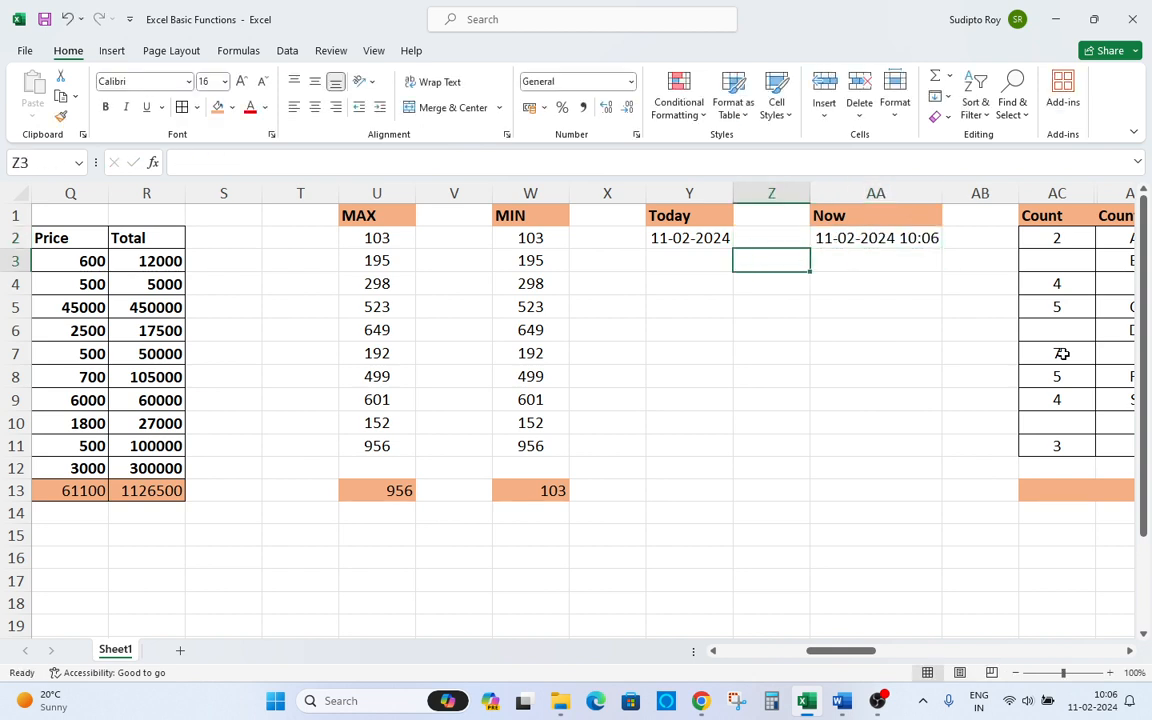
click(884, 283)
click(858, 236)
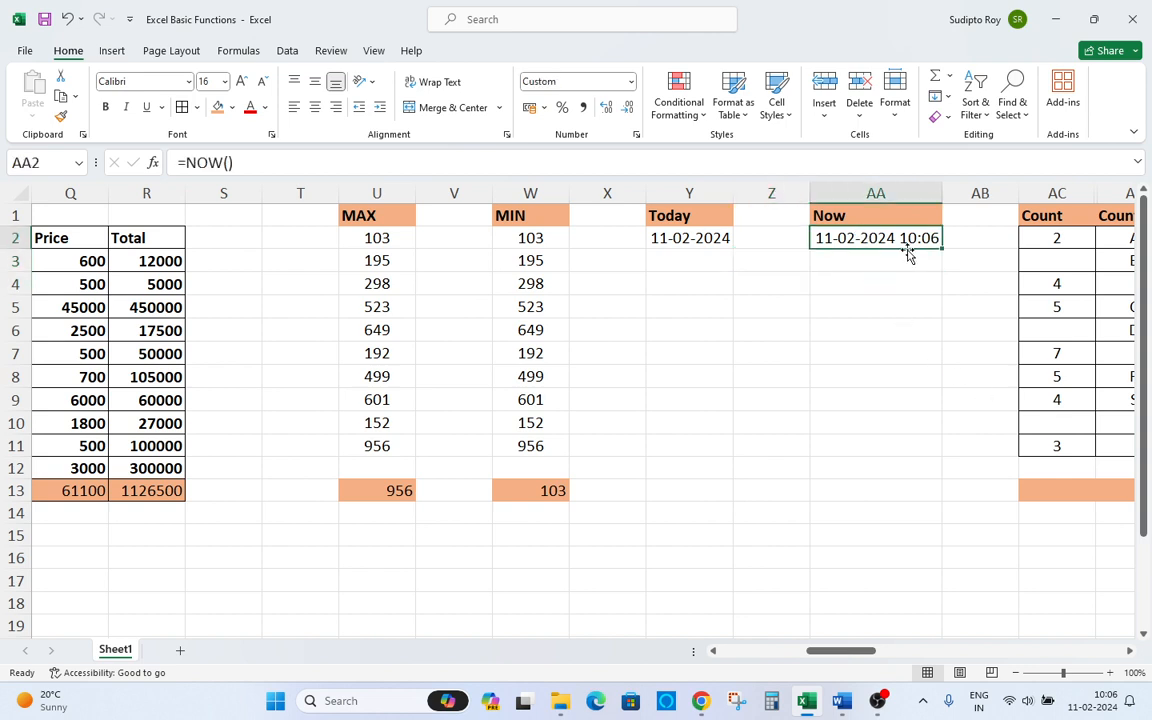
double_click(906, 248)
click(892, 300)
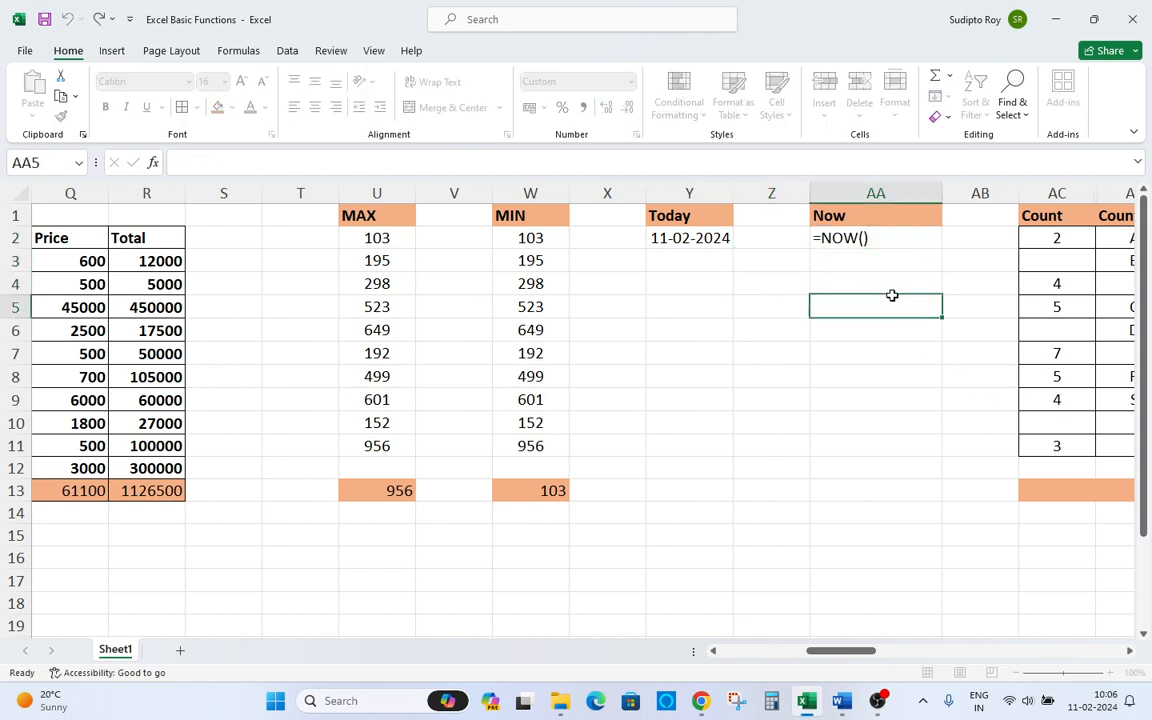
click(884, 237)
double_click(885, 240)
click(887, 285)
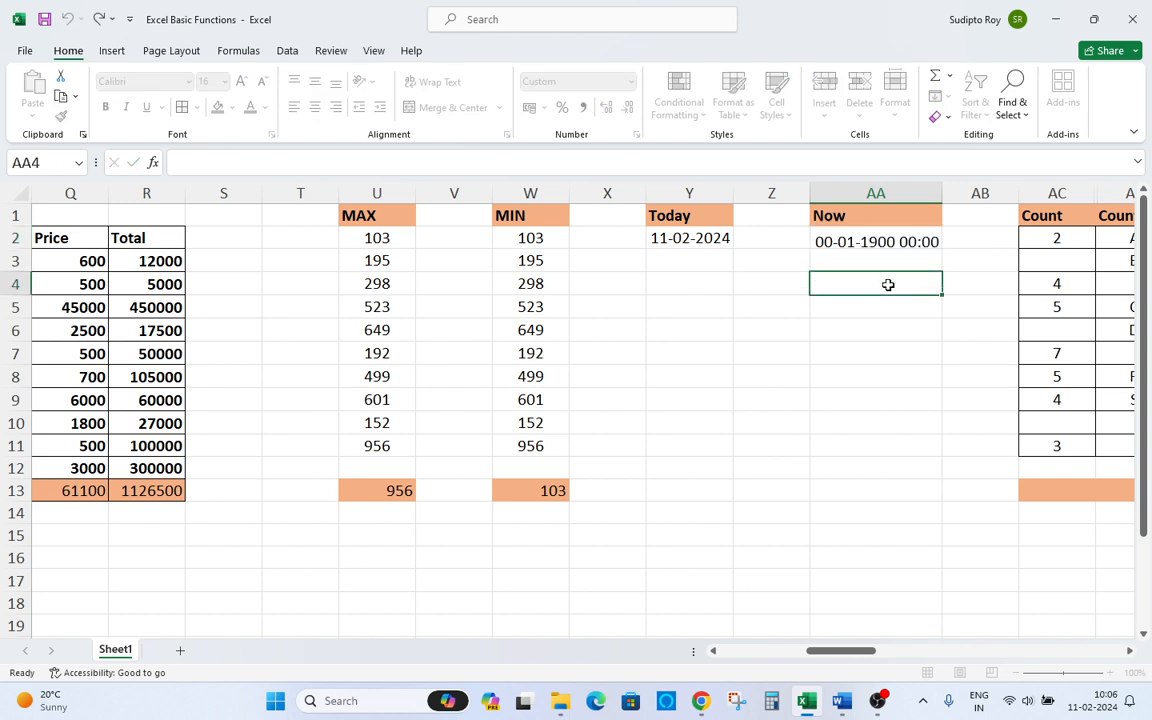
click(886, 246)
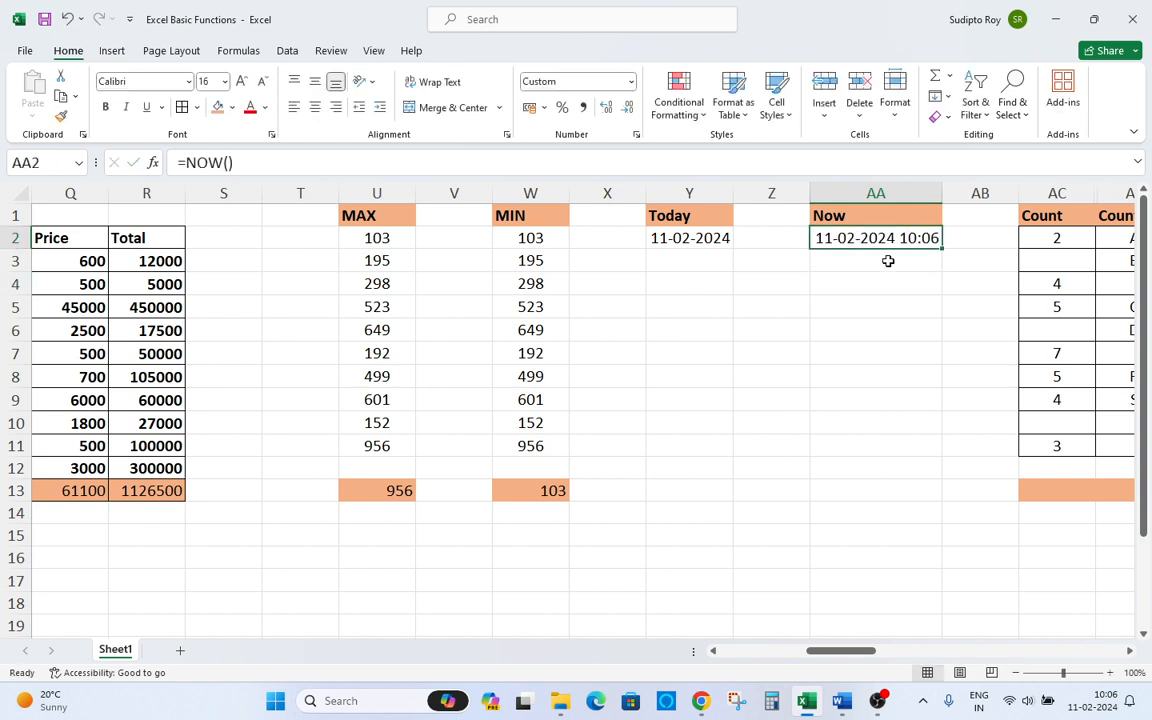
click(887, 261)
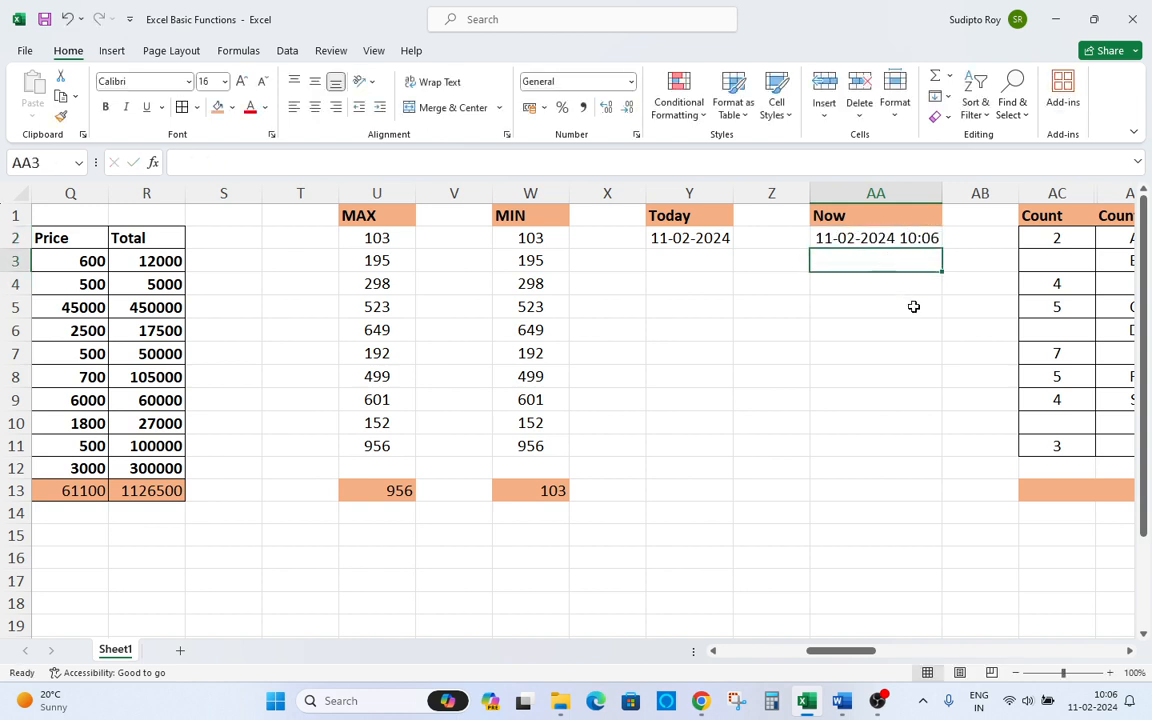
click(905, 234)
double_click(905, 238)
key(Escape)
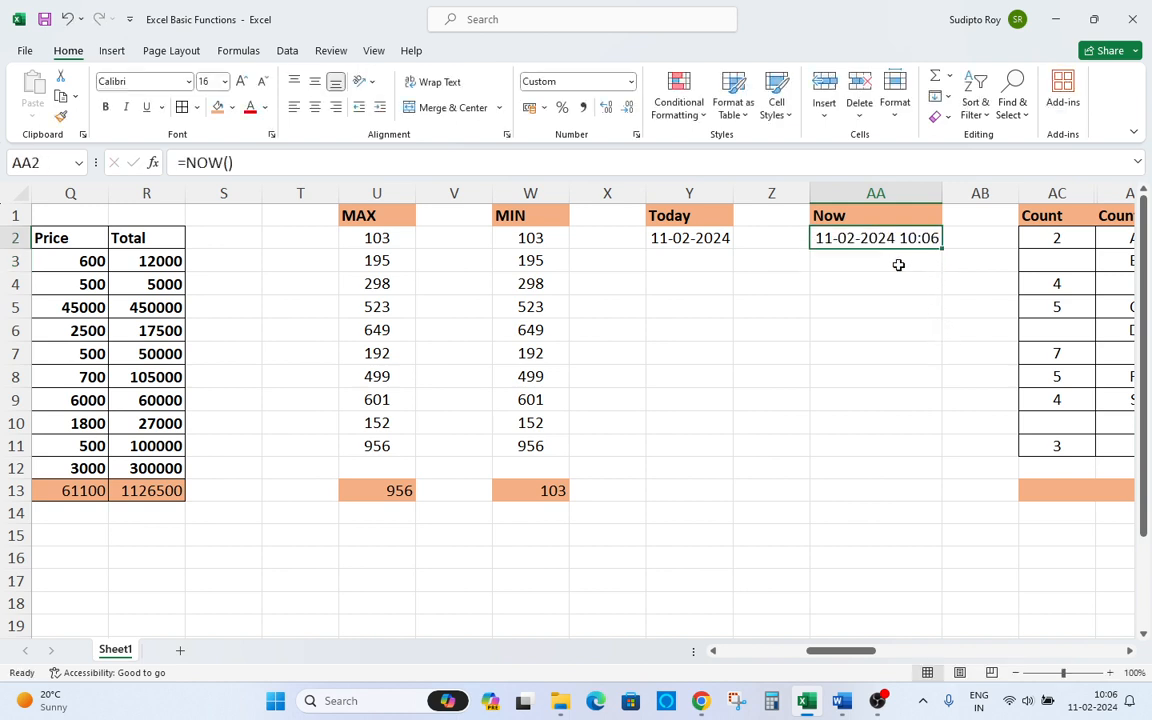
click(893, 262)
scroll(893, 263, down, 1)
scroll(893, 263, up, 1)
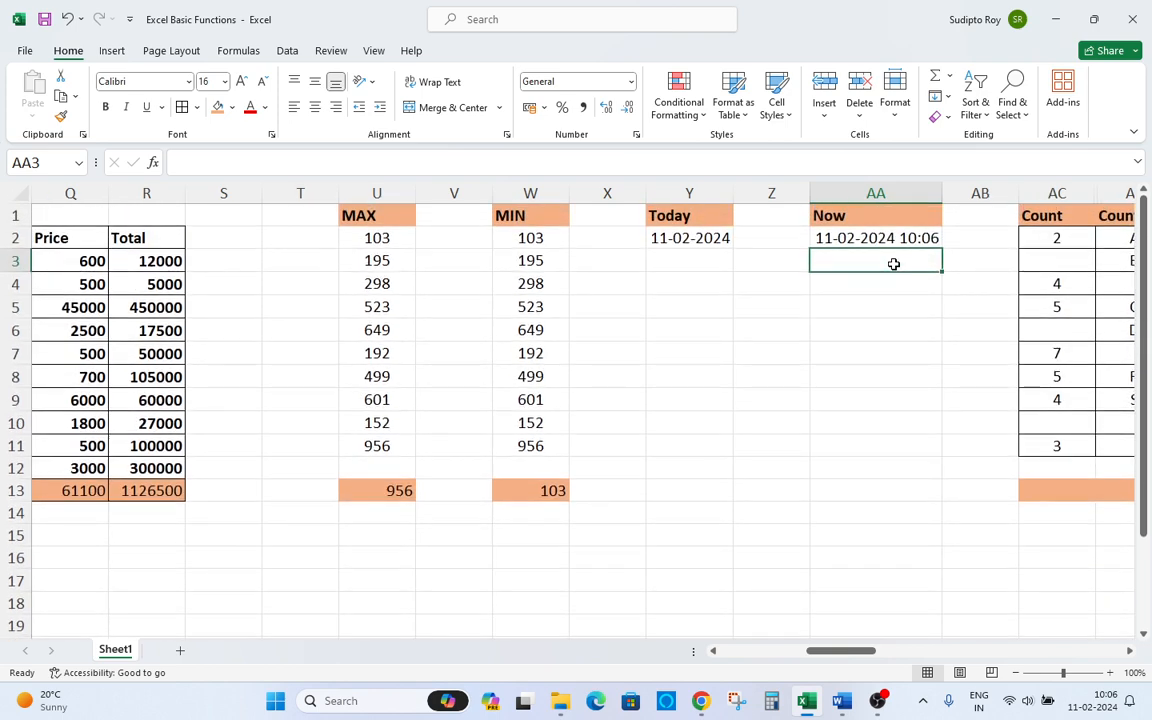
click(905, 238)
double_click(905, 238)
key(Return)
key(Return)
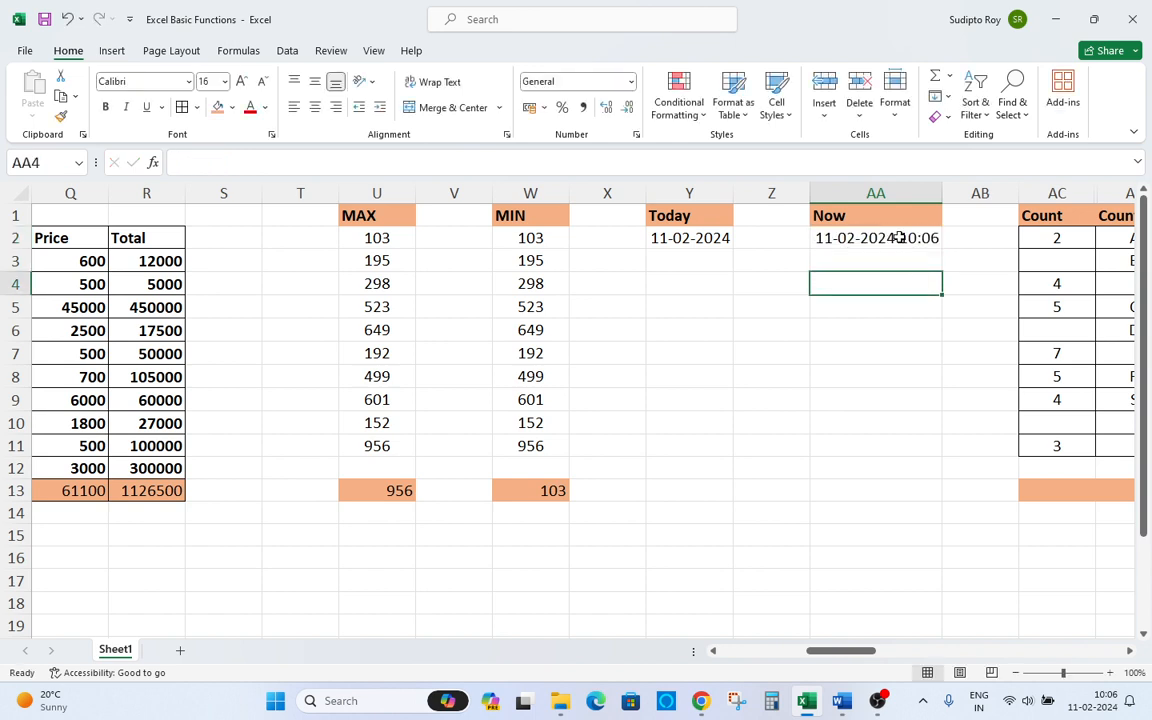
click(899, 238)
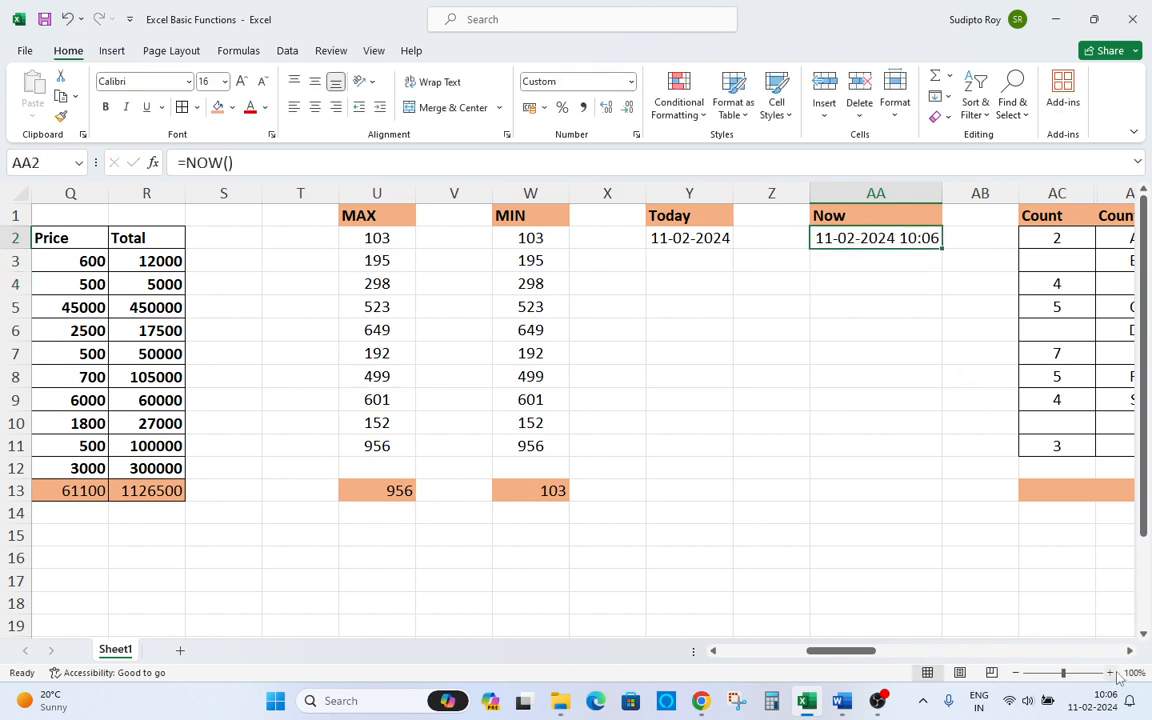
click(1106, 702)
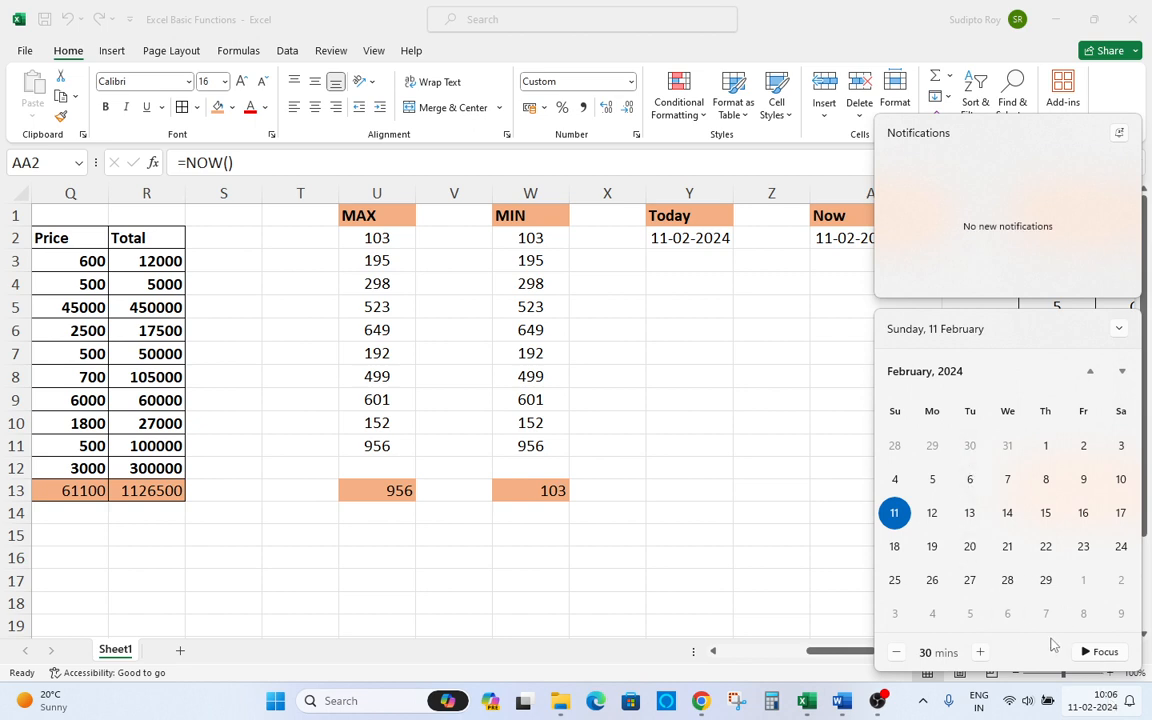
key(Escape)
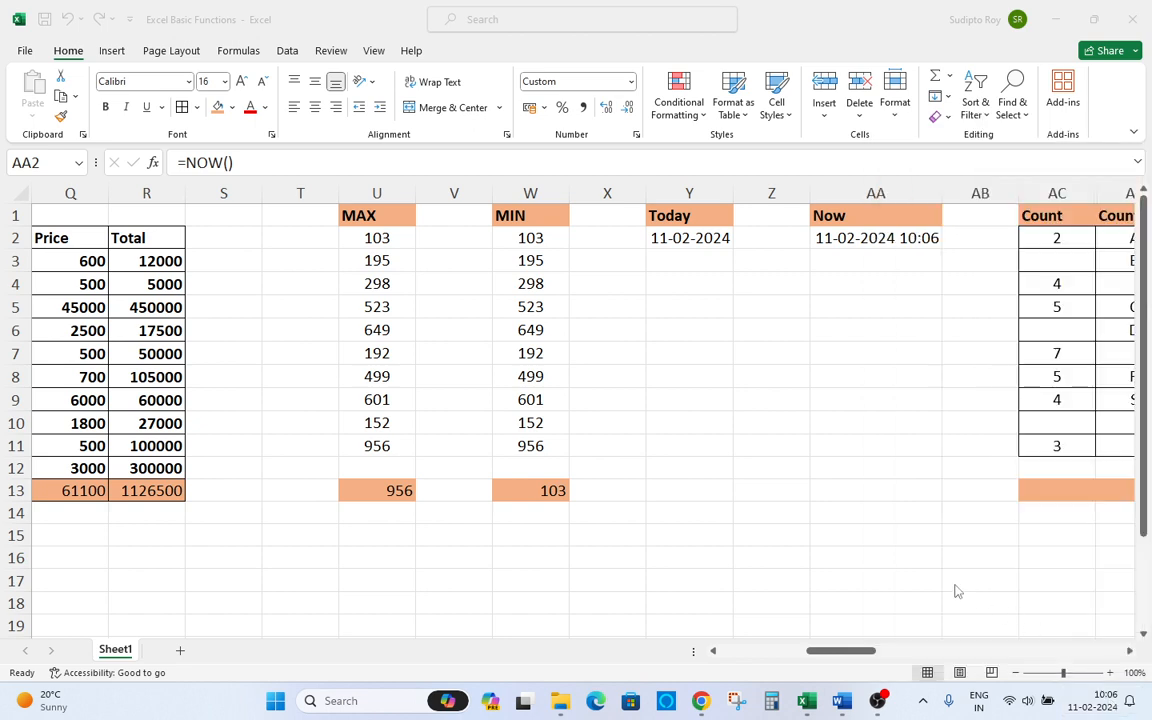
Enter the formula =NOW() in AA3 below the first Now cell.
click(870, 247)
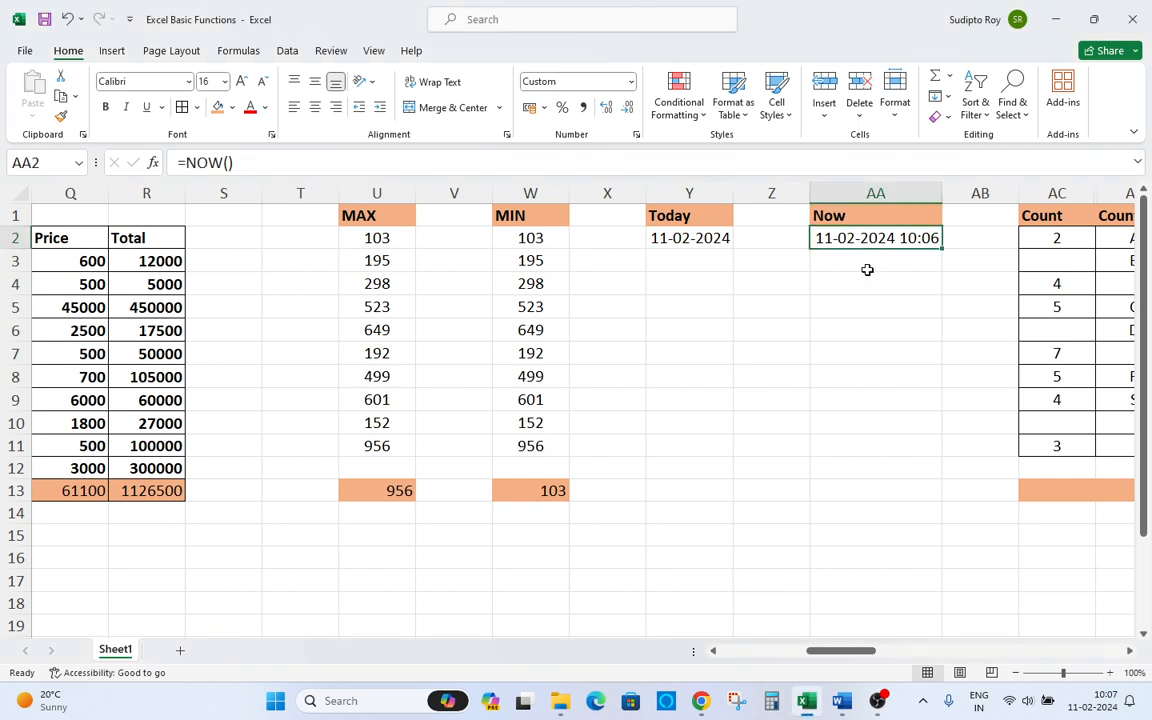
click(864, 261)
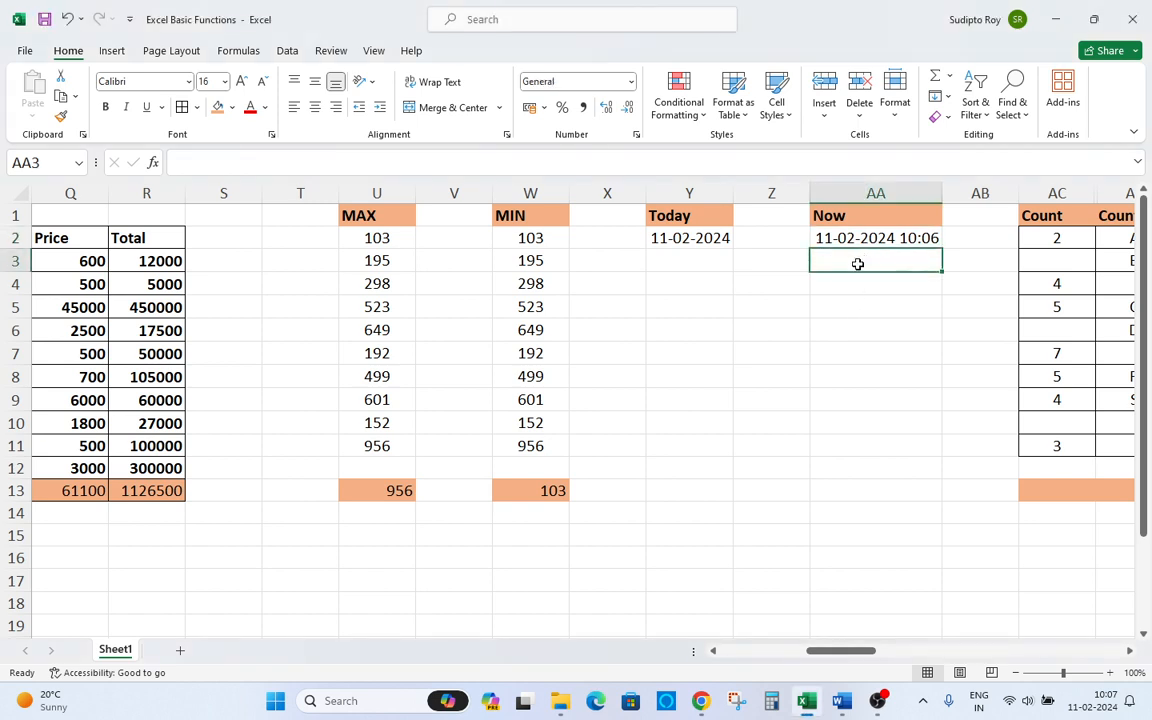
text(=mow())
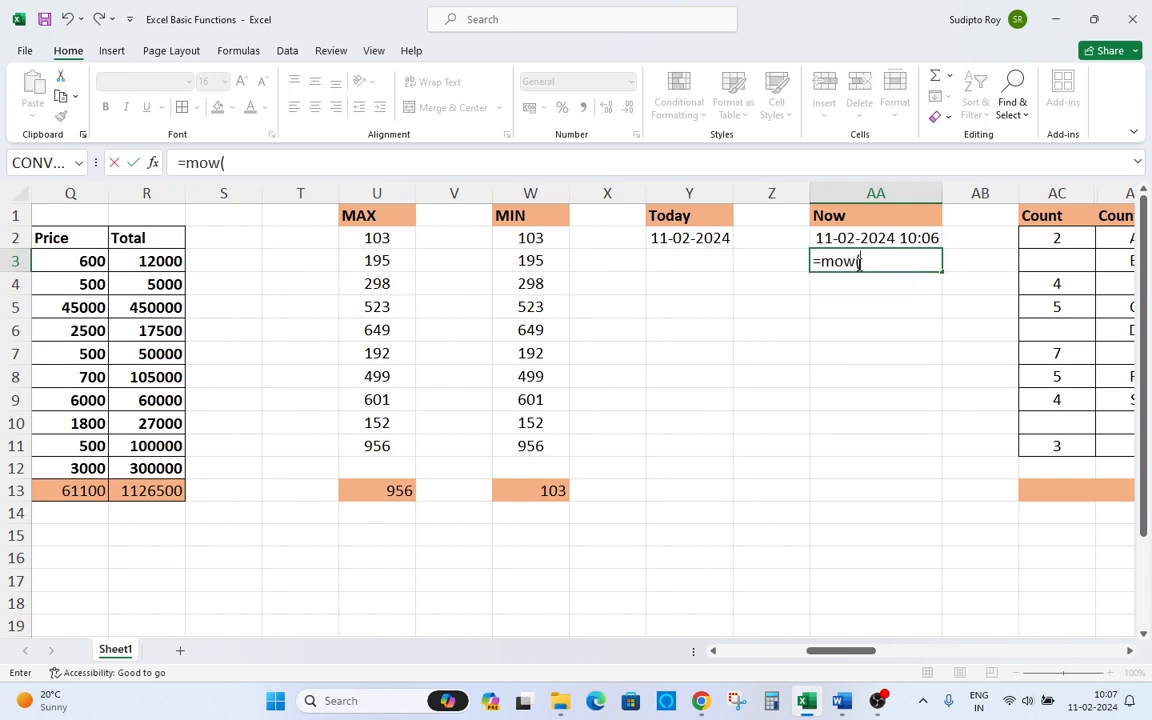
key(BackSpace)
key(BackSpace)
key(BackSpace)
key(BackSpace)
key(BackSpace)
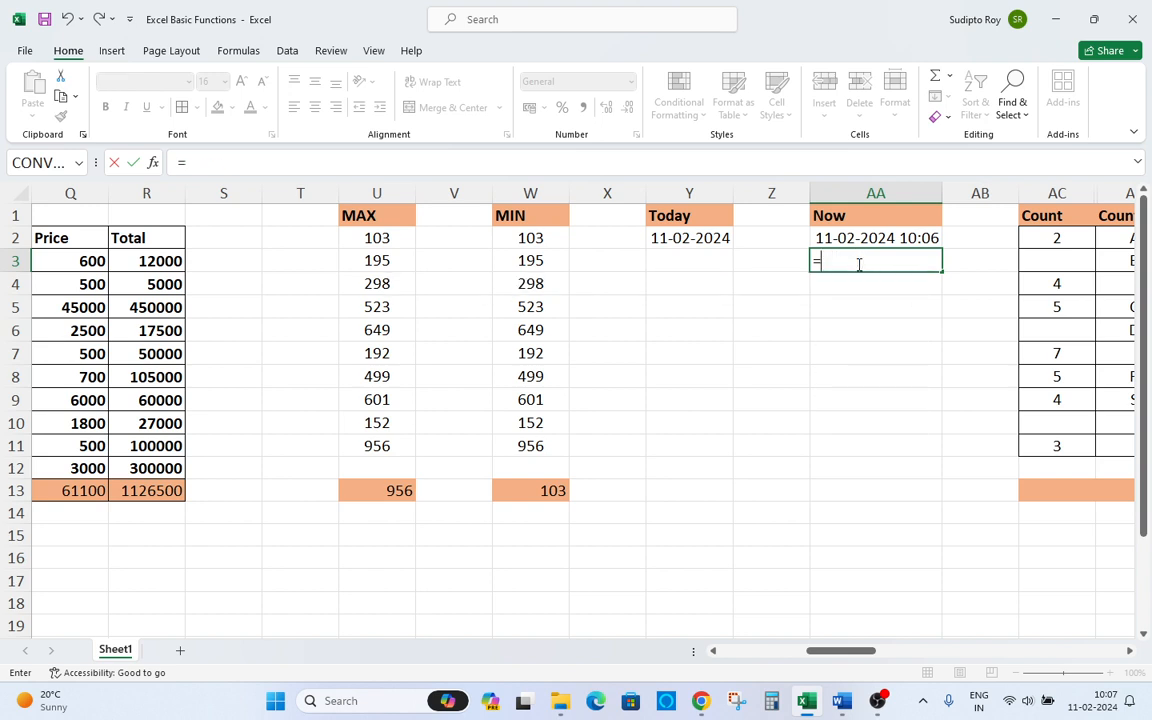
text(now)
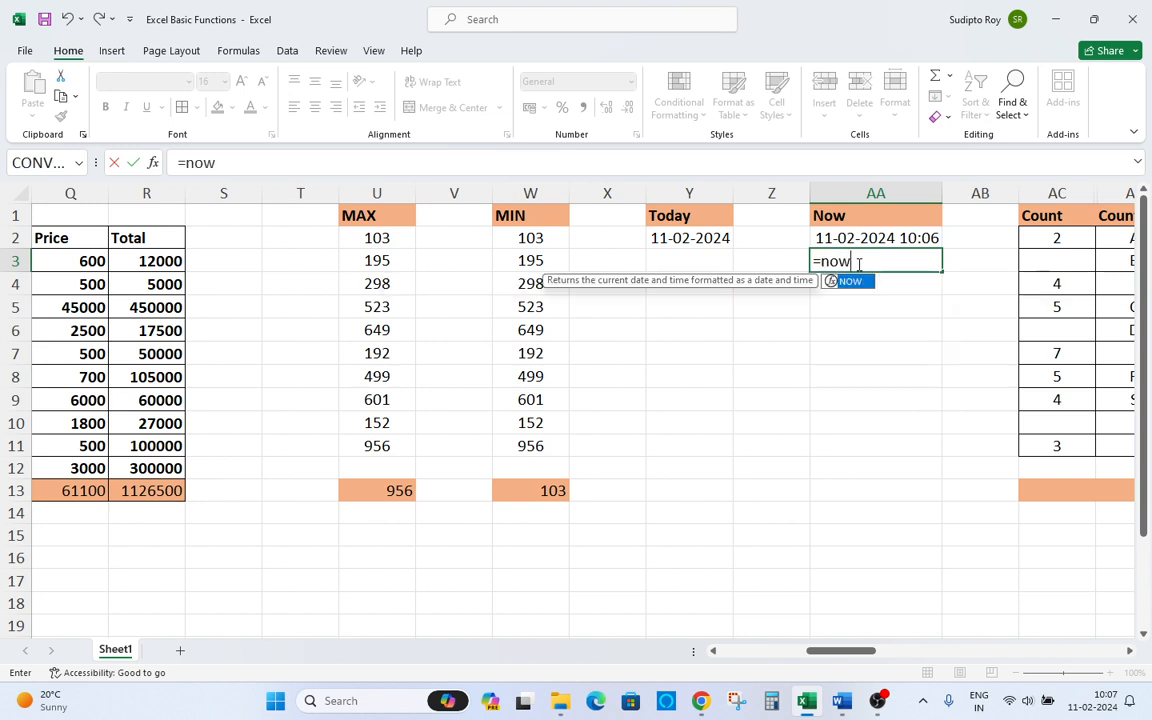
text(())
key(Return)
click(857, 263)
key(Up)
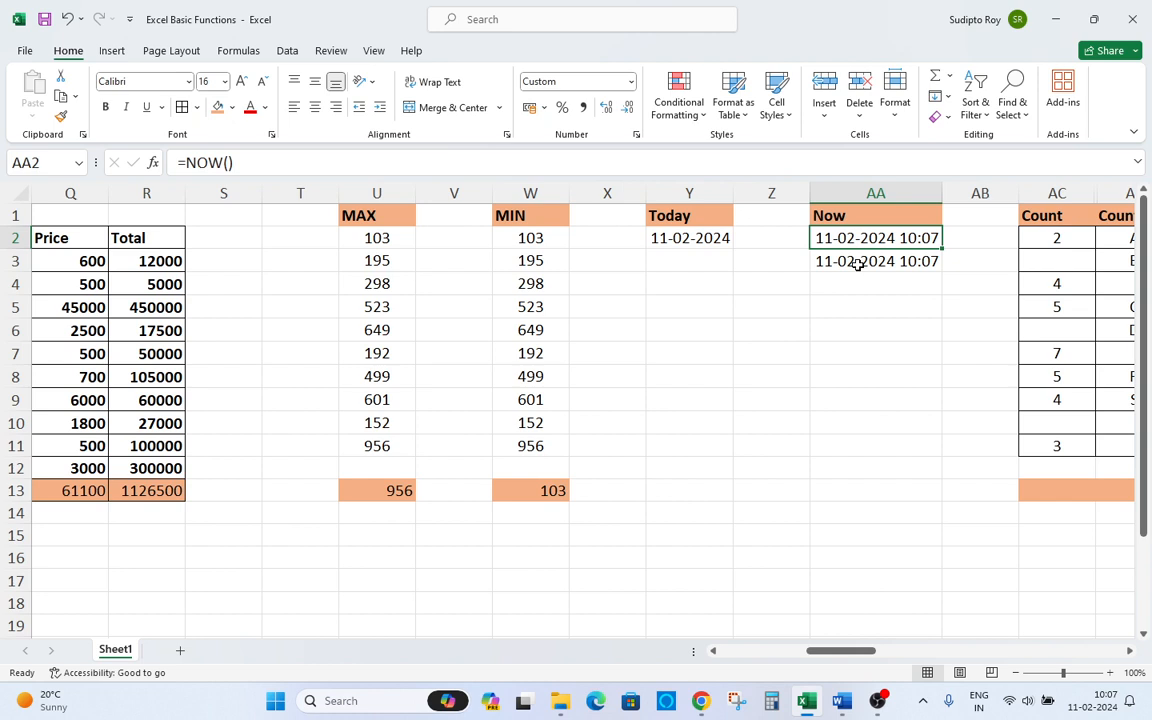
Compare the two NOW results in AA2 and AA3 with the Today cell.
click(858, 265)
key(Up)
key(Down)
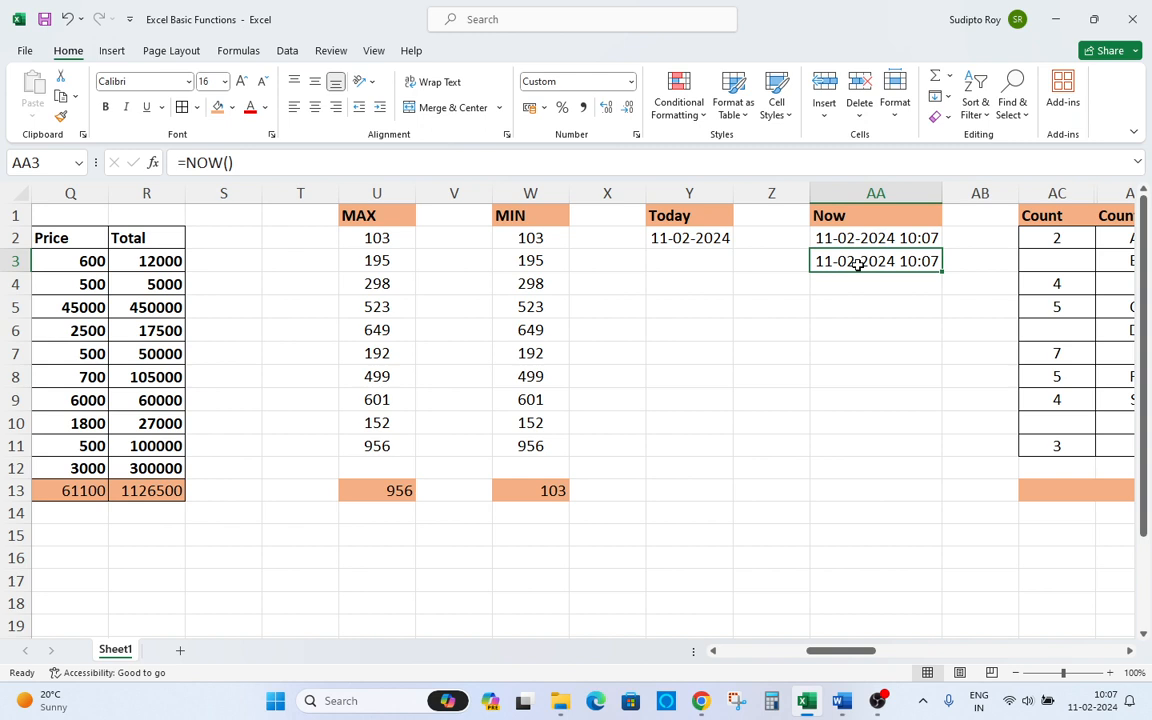
key(Up)
key(Left)
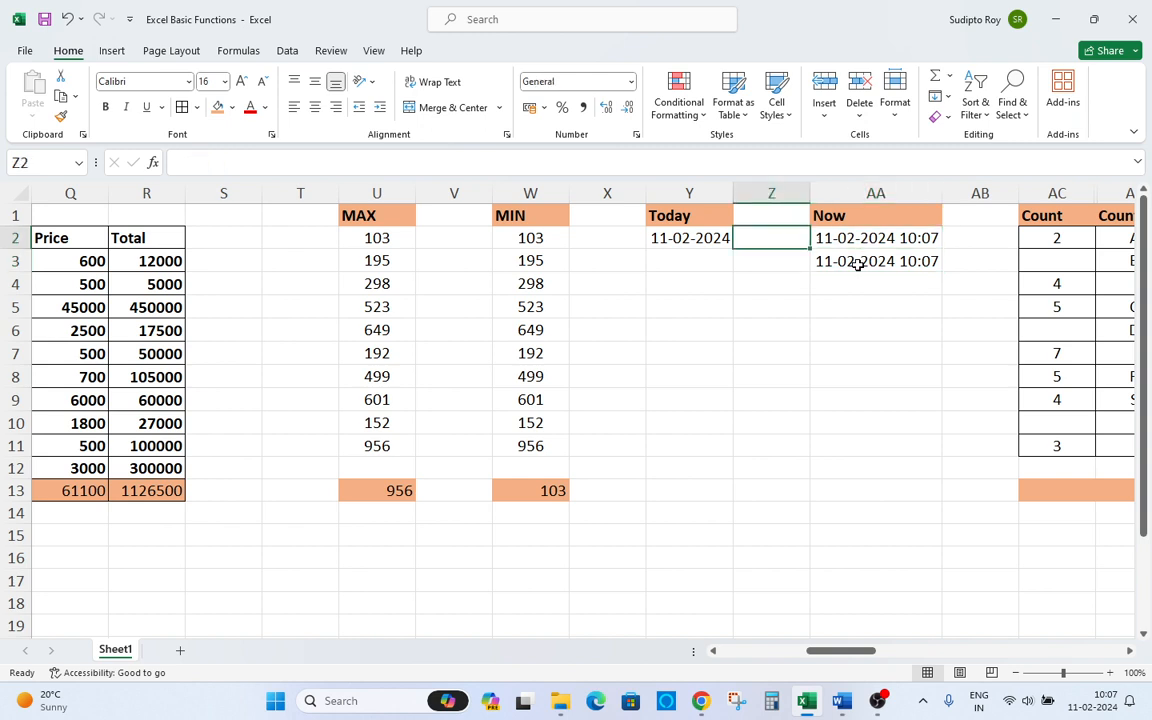
key(Left)
key(Right)
key(Right)
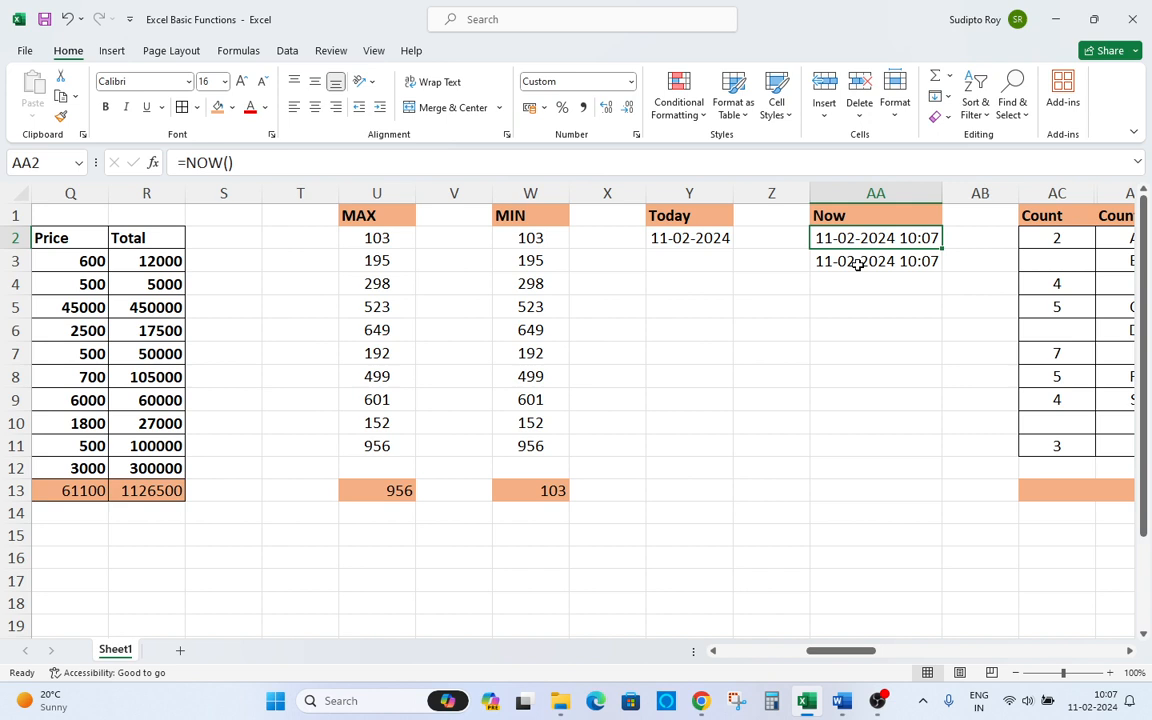
key(ctrl+c)
key(ctrl+space)
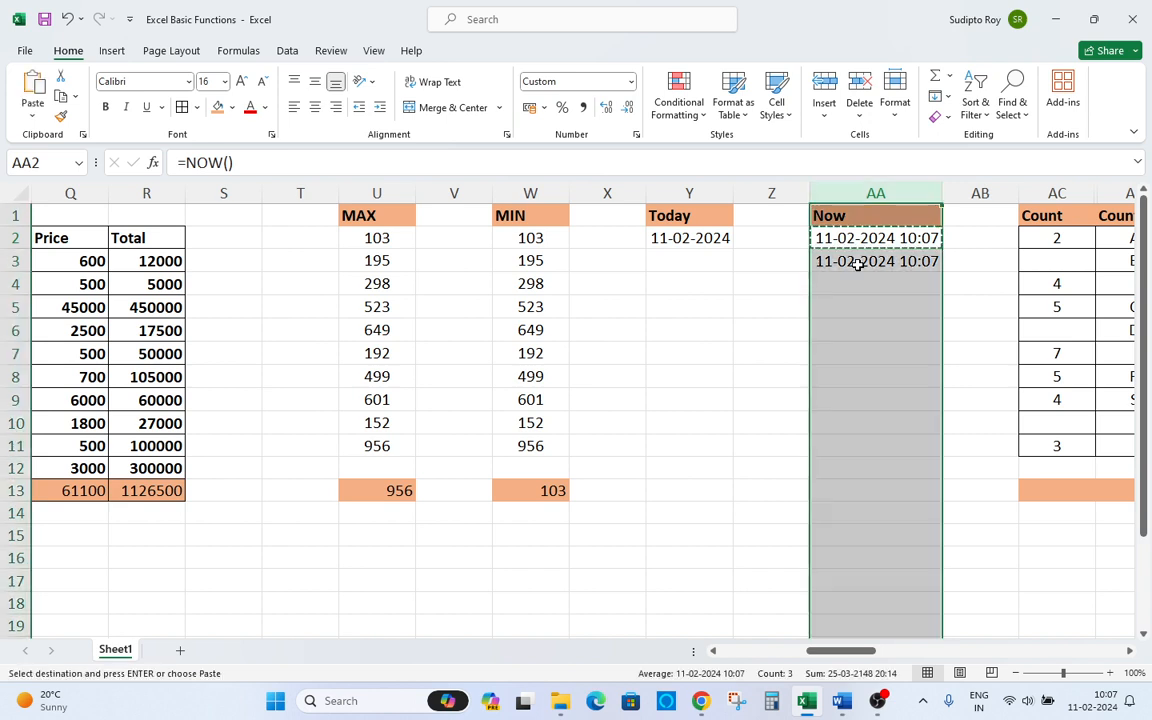
key(Escape)
key(Up)
key(Down)
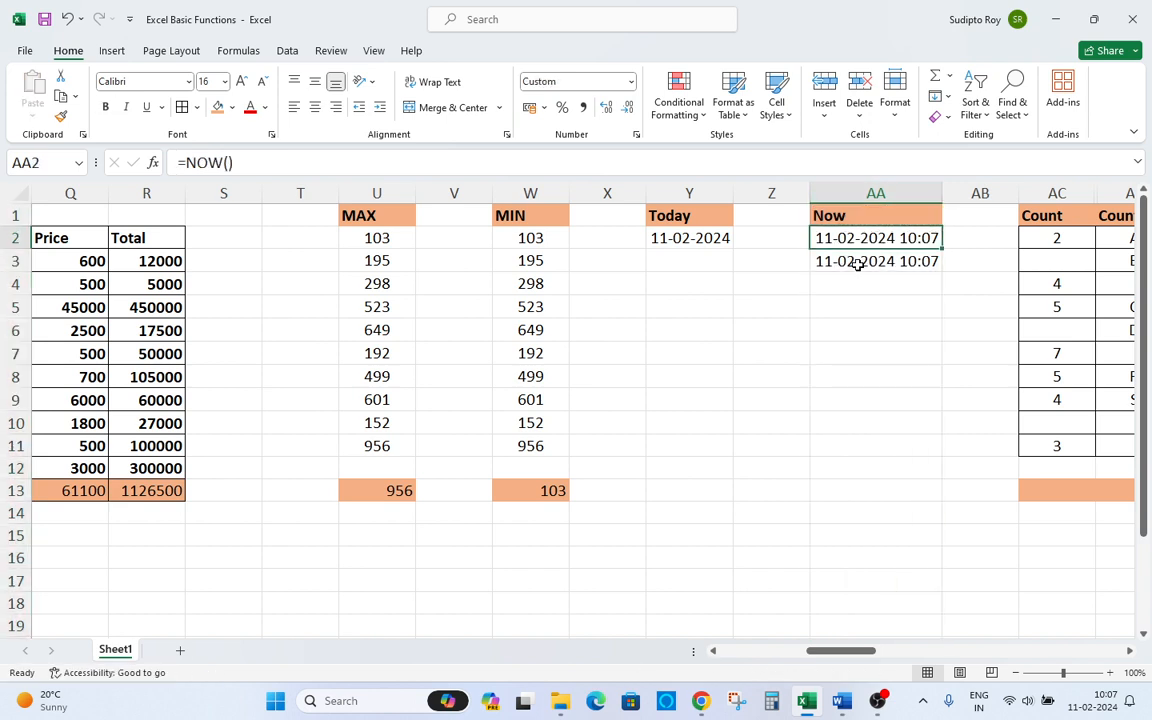
Copy AA2 and paste it back over itself as values only, then open the cell to check its contents.
key(ctrl+c)
key(ctrl+alt+v)
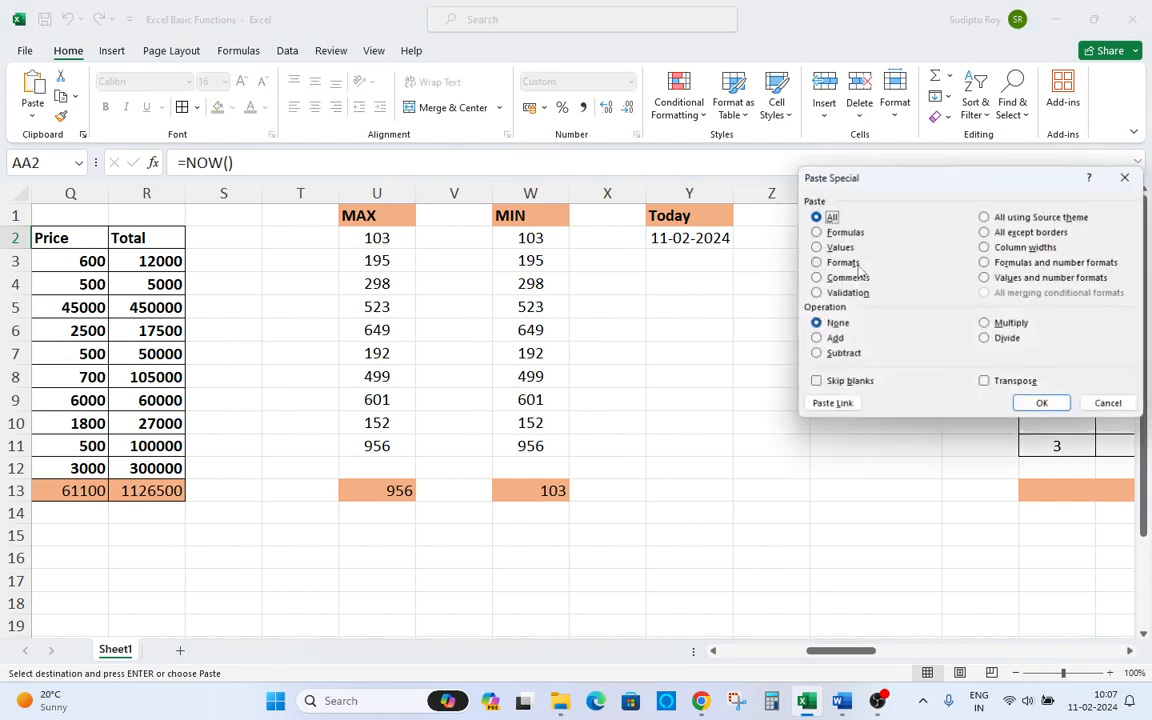
key(v)
key(Return)
key(Escape)
key(Up)
key(Down)
key(F2)
key(Escape)
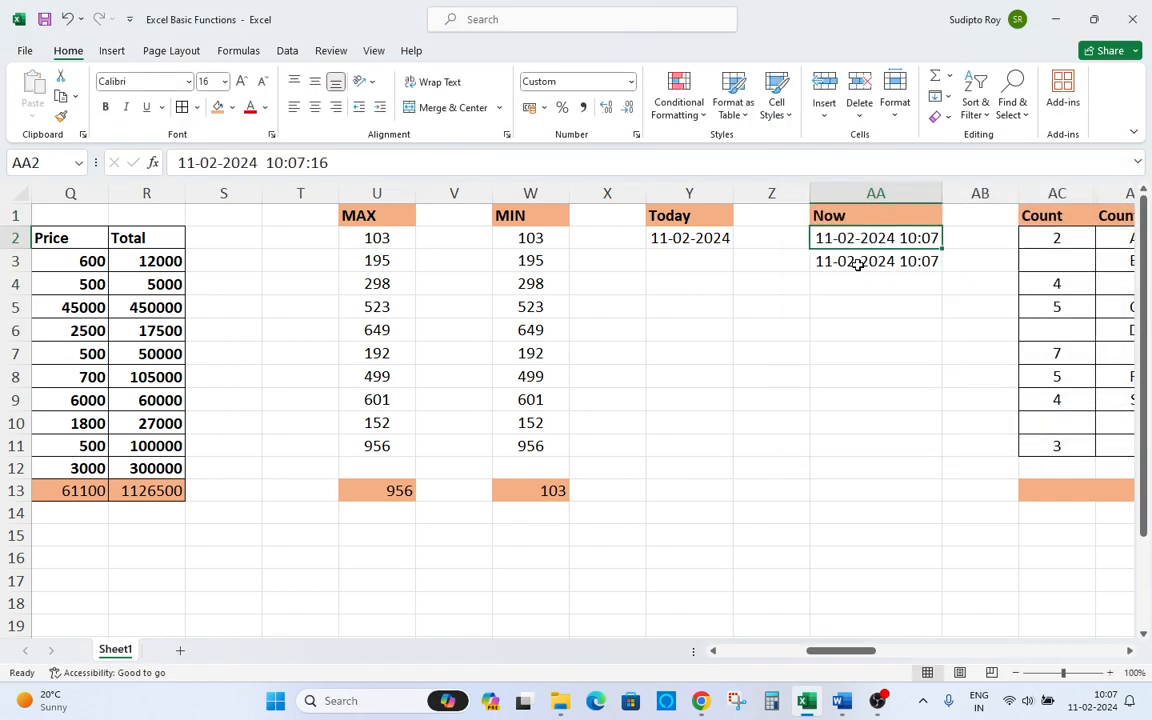
key(F2)
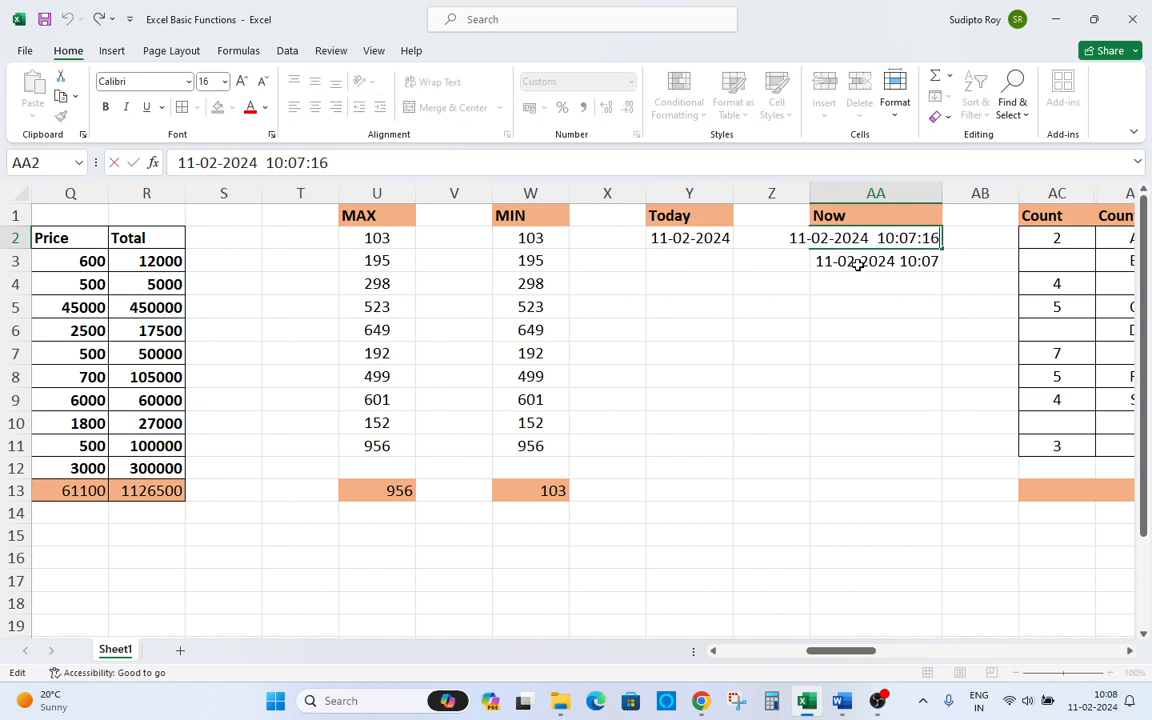
Compare the pasted value in AA2 with the NOW formula in AA3.
key(Escape)
click(858, 265)
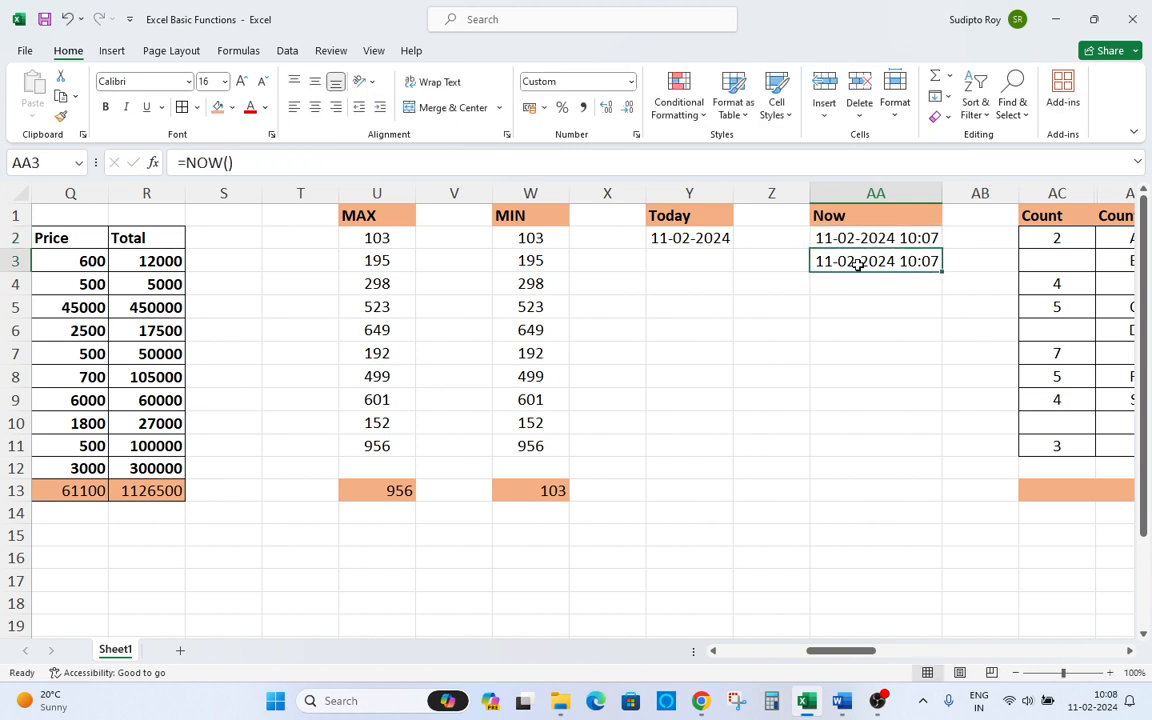
key(Up)
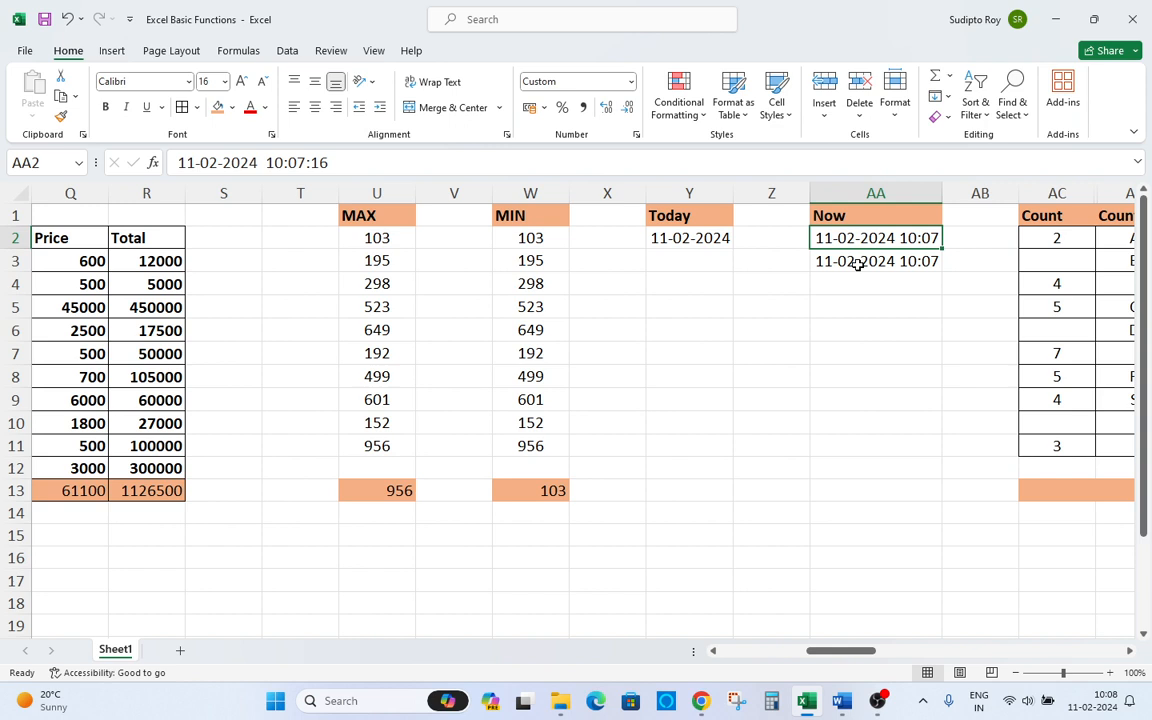
Examine the entries and blank cells in the Count and Counta columns.
key(Right)
key(Right)
key(Right)
key(Right)
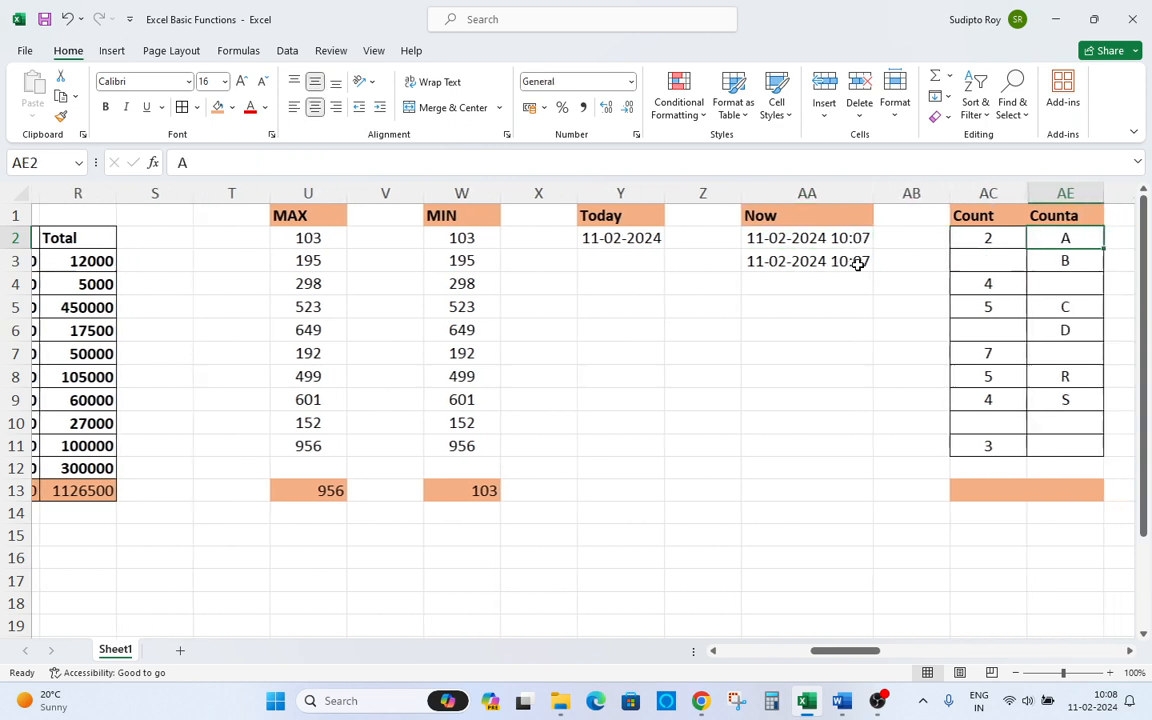
key(Up)
key(Left)
key(Left)
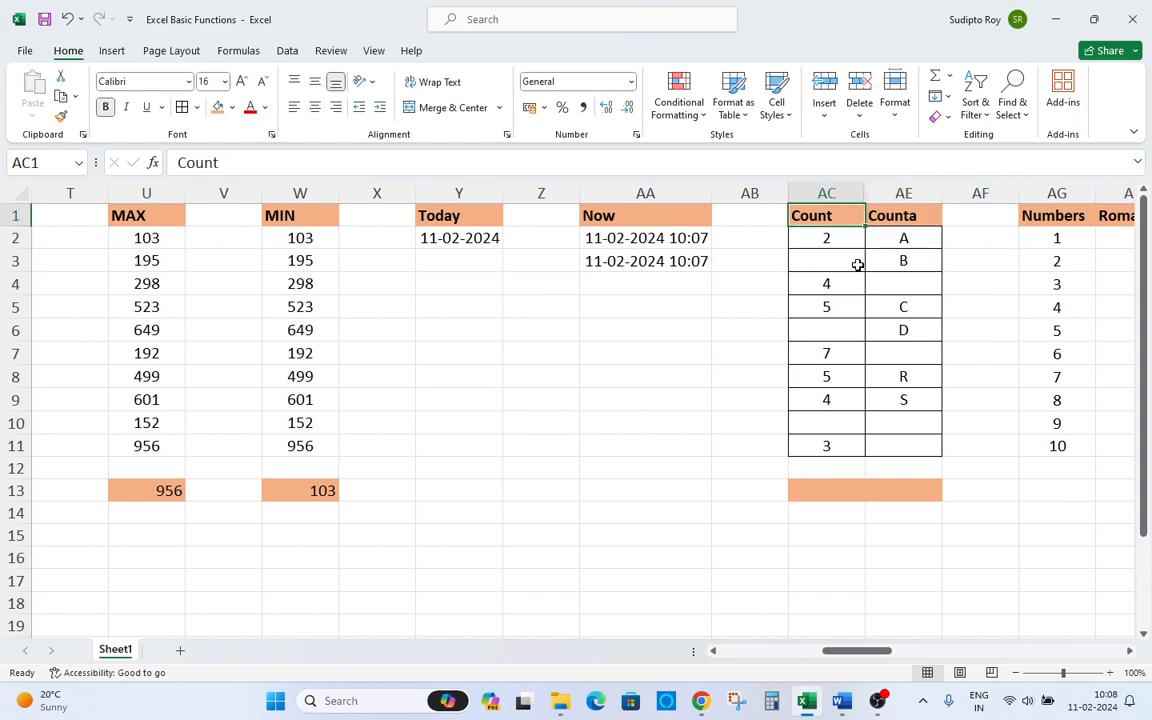
key(Left)
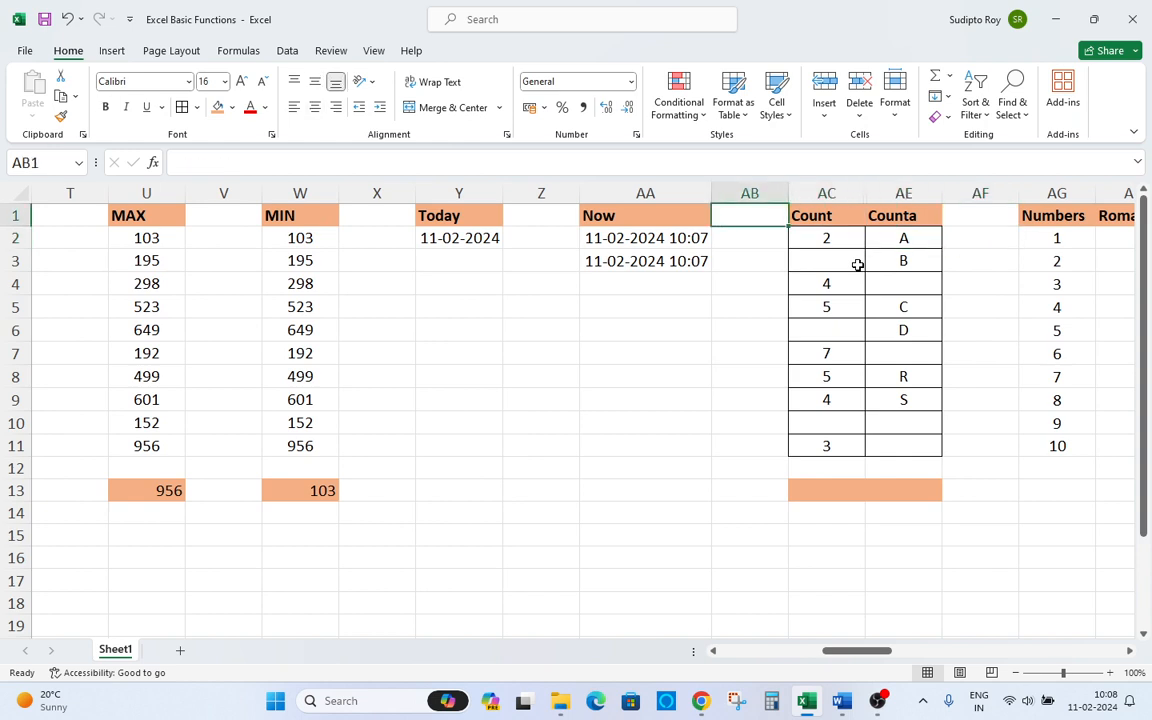
key(Down)
key(Right)
key(shift+Down)
key(shift+Down)
key(shift+Down)
key(shift+Down)
key(shift+Down)
key(shift+Down)
key(shift+Down)
key(shift+Down)
key(shift+Down)
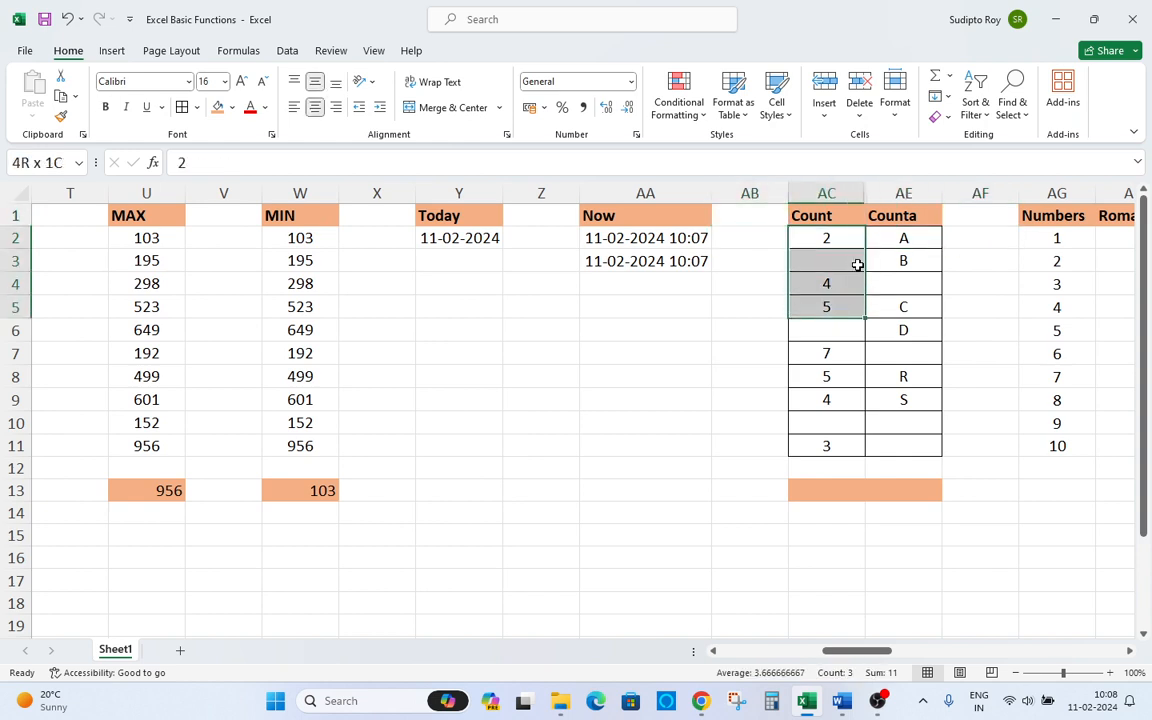
key(Up)
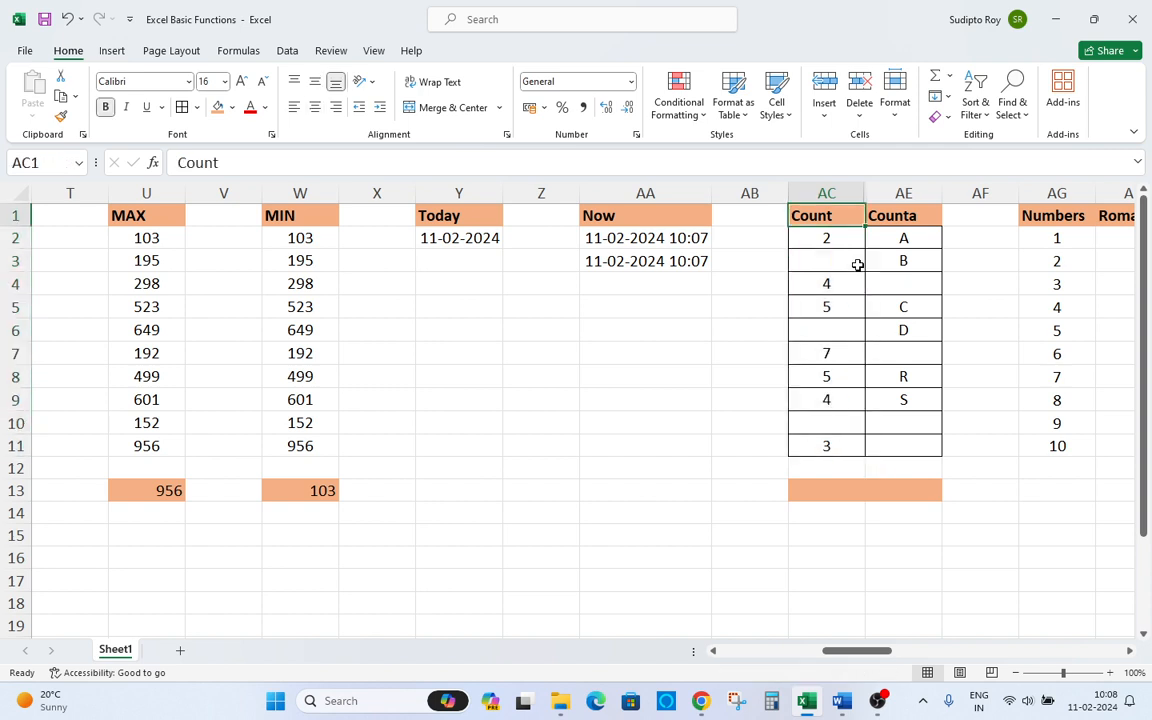
key(Right)
key(Down)
key(shift+Down)
key(shift+Down)
key(shift+Down)
key(shift+Down)
key(shift+Down)
key(shift+Down)
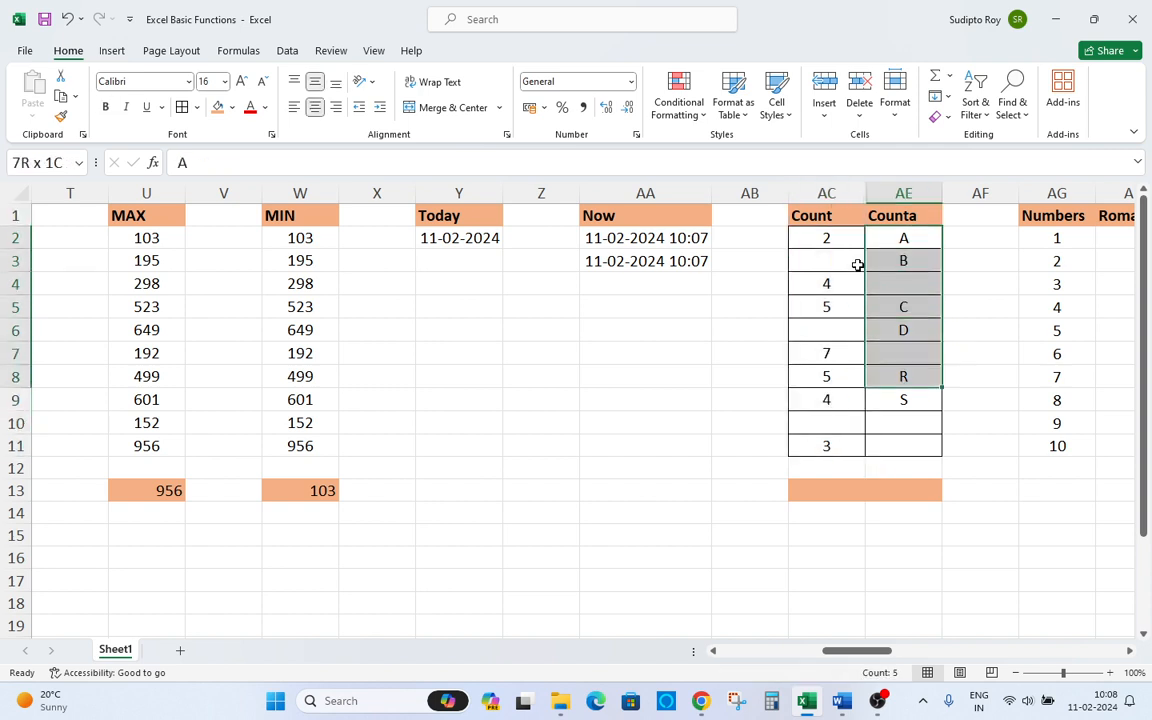
key(ctrl+shift+Down)
key(ctrl+Up)
key(Down)
key(Down)
key(Down)
key(Down)
key(Down)
key(Down)
key(Down)
key(Down)
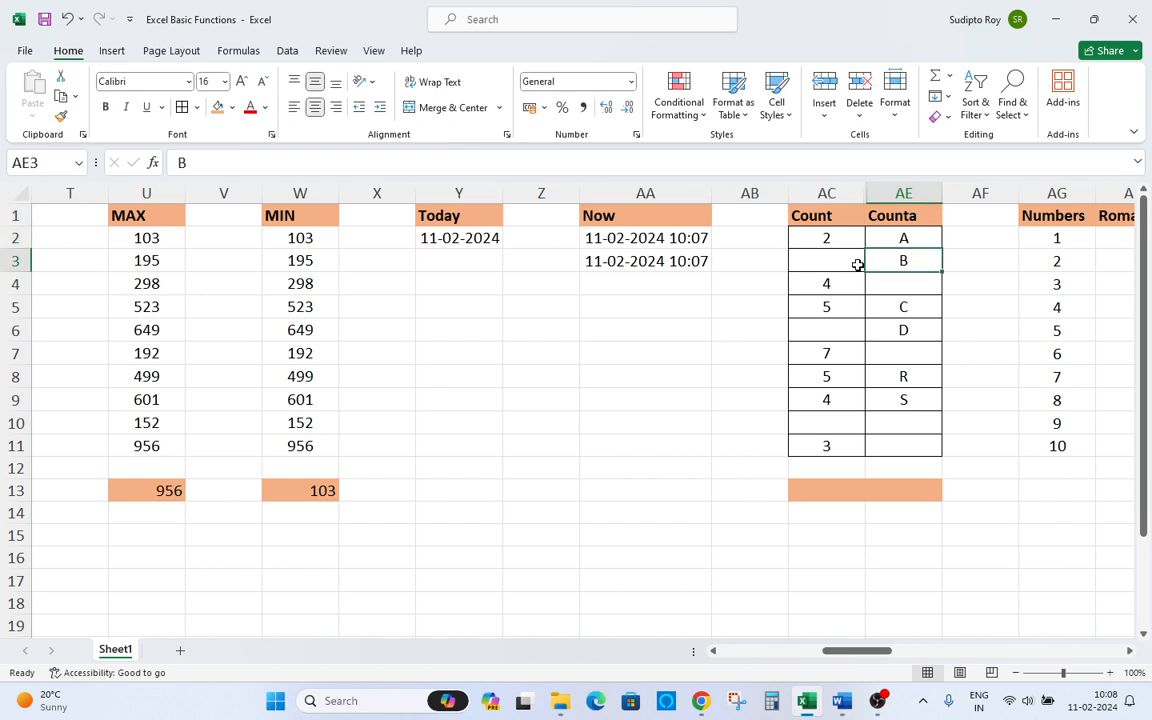
key(Down)
key(Down)
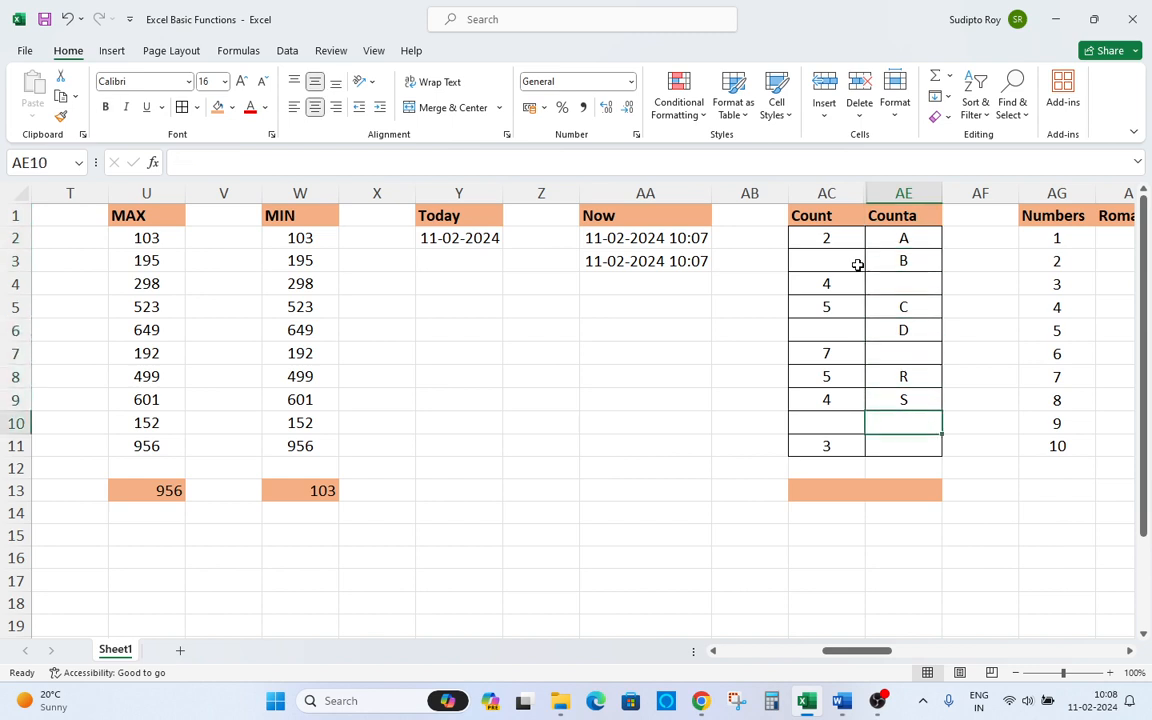
Enter 5 in cell AE10 of the Counta column.
key(Up)
text(5)
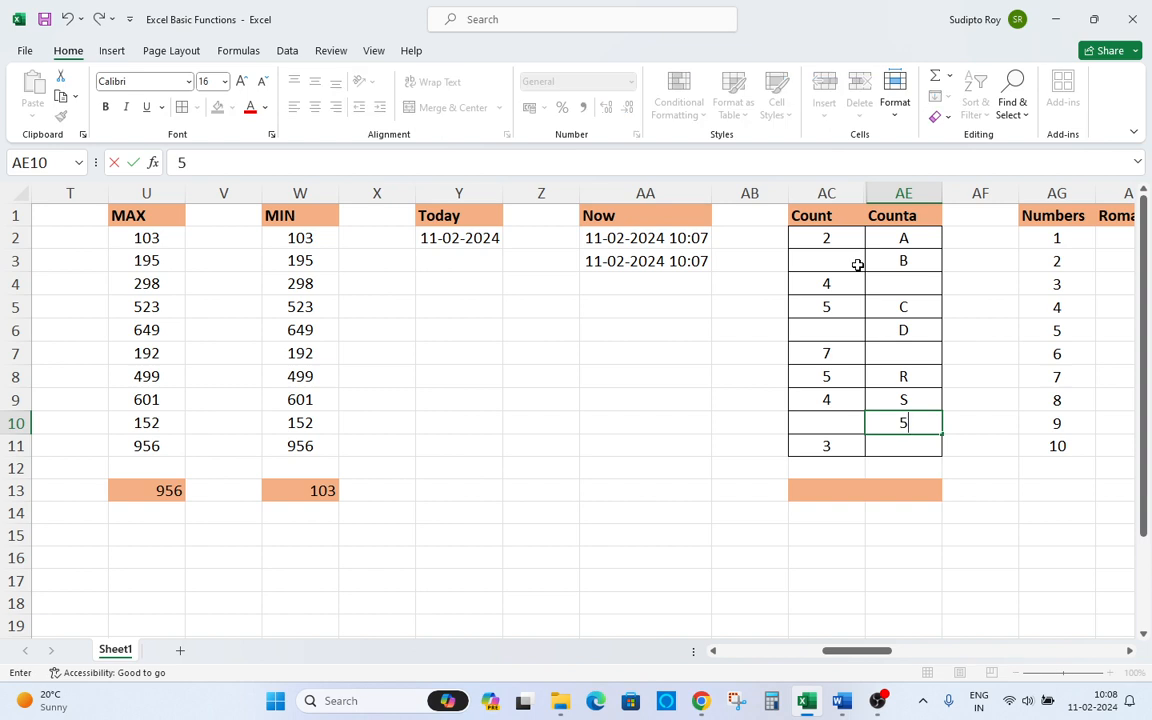
key(Return)
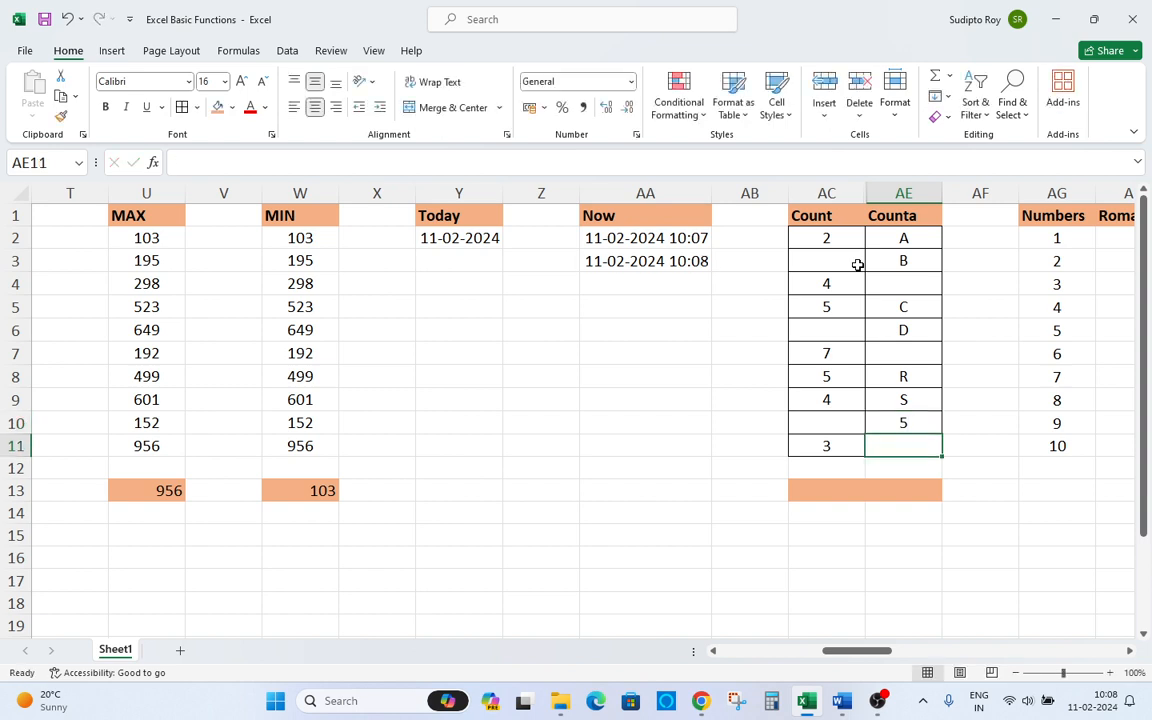
Reopen the NOW formula in AA3 to review it.
key(Left)
key(Right)
key(Up)
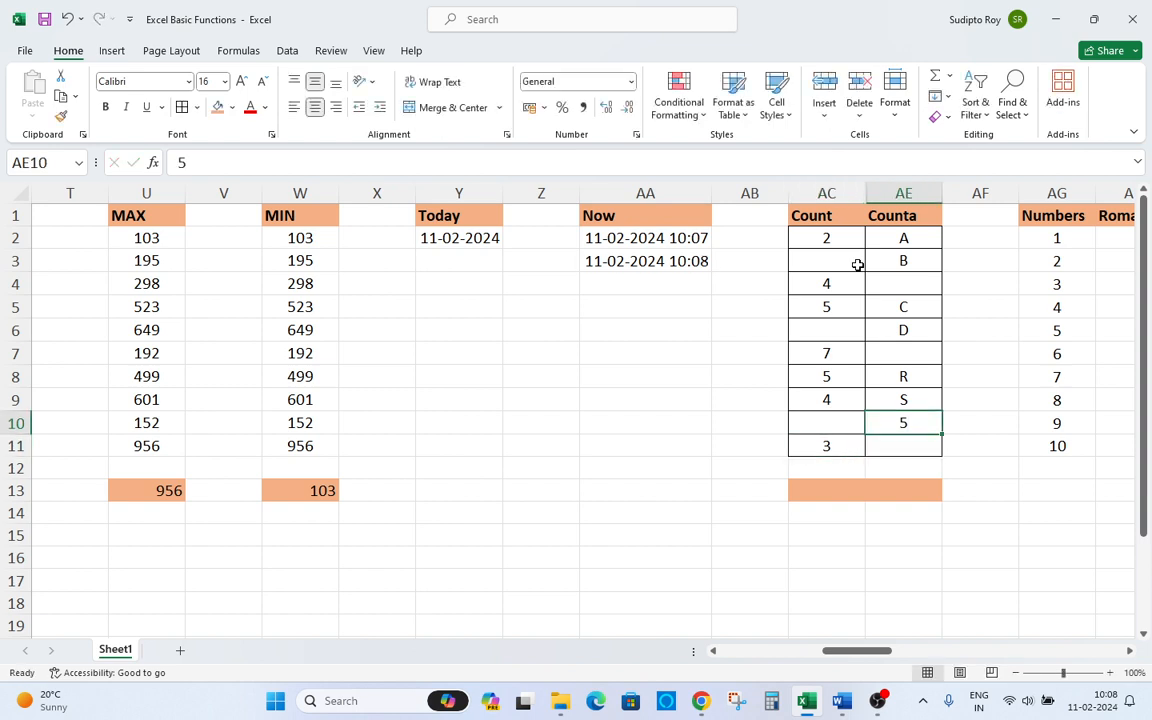
key(Up)
key(Up)
key(Up)
key(Left)
key(Up)
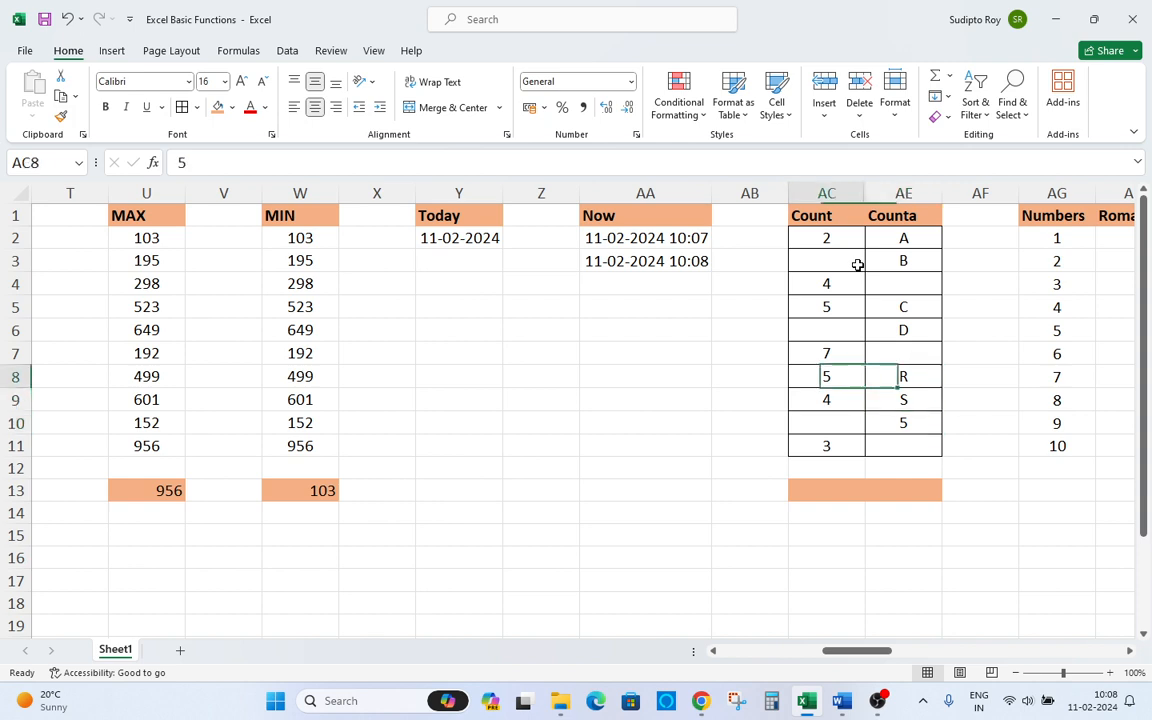
key(Left)
key(Up)
key(Left)
key(Up)
key(Up)
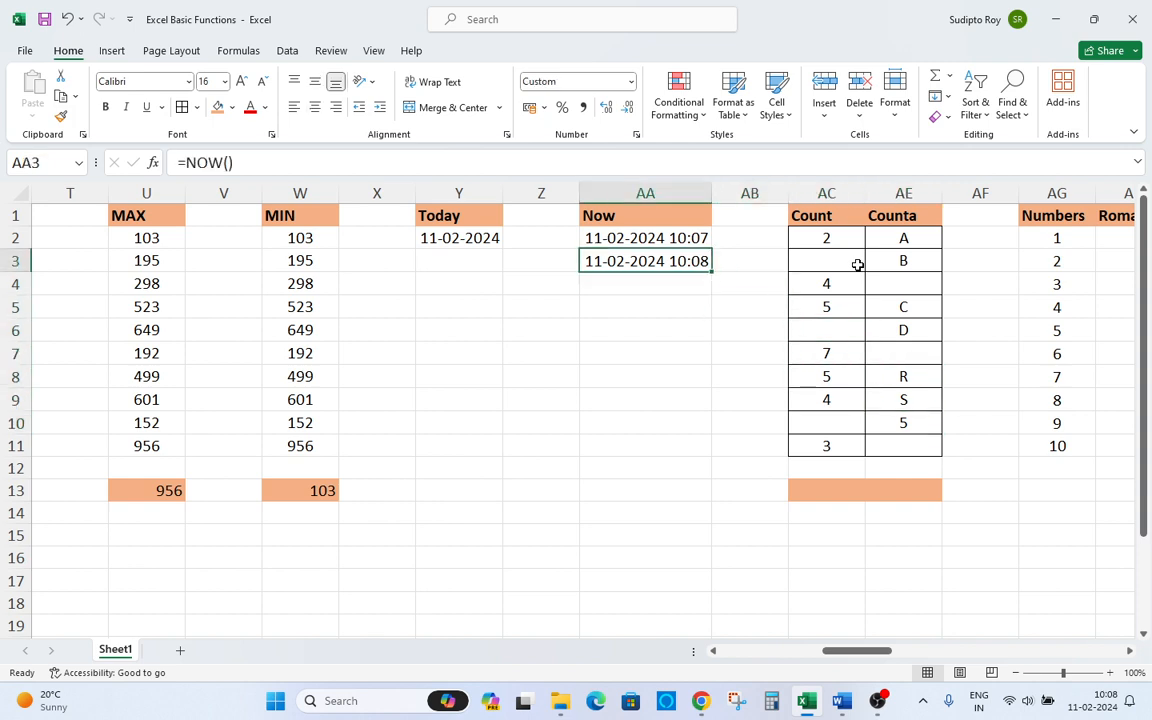
key(F2)
key(Escape)
key(Right)
key(Right)
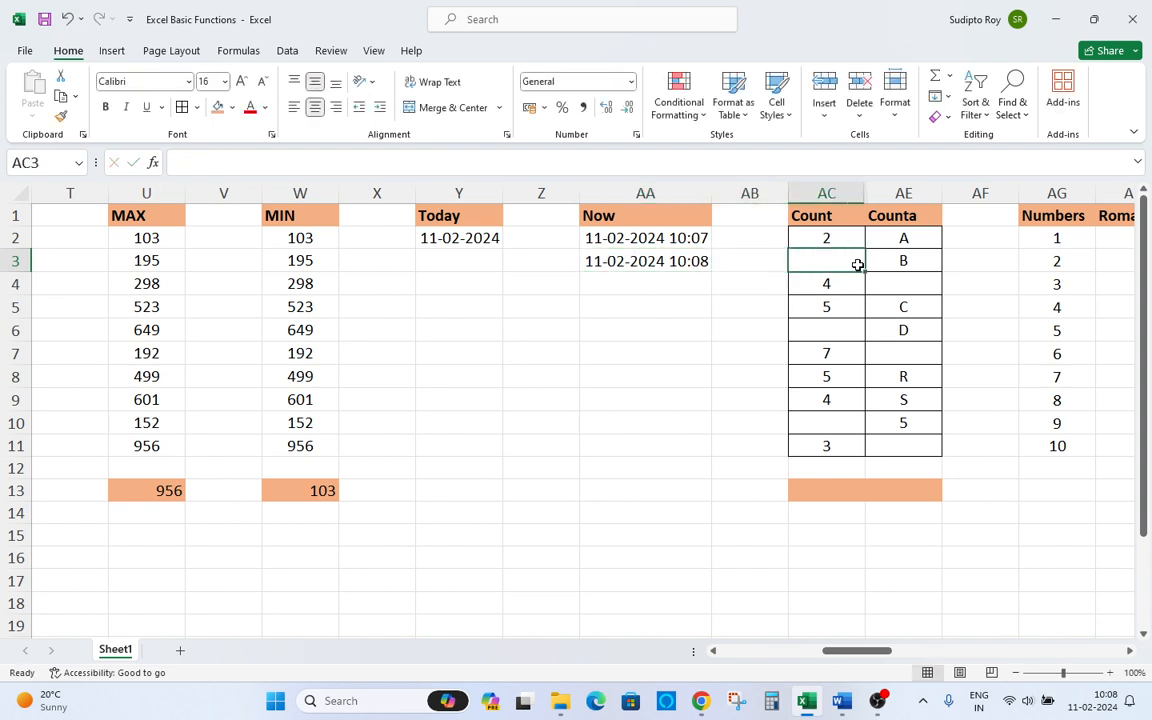
key(Left)
key(Left)
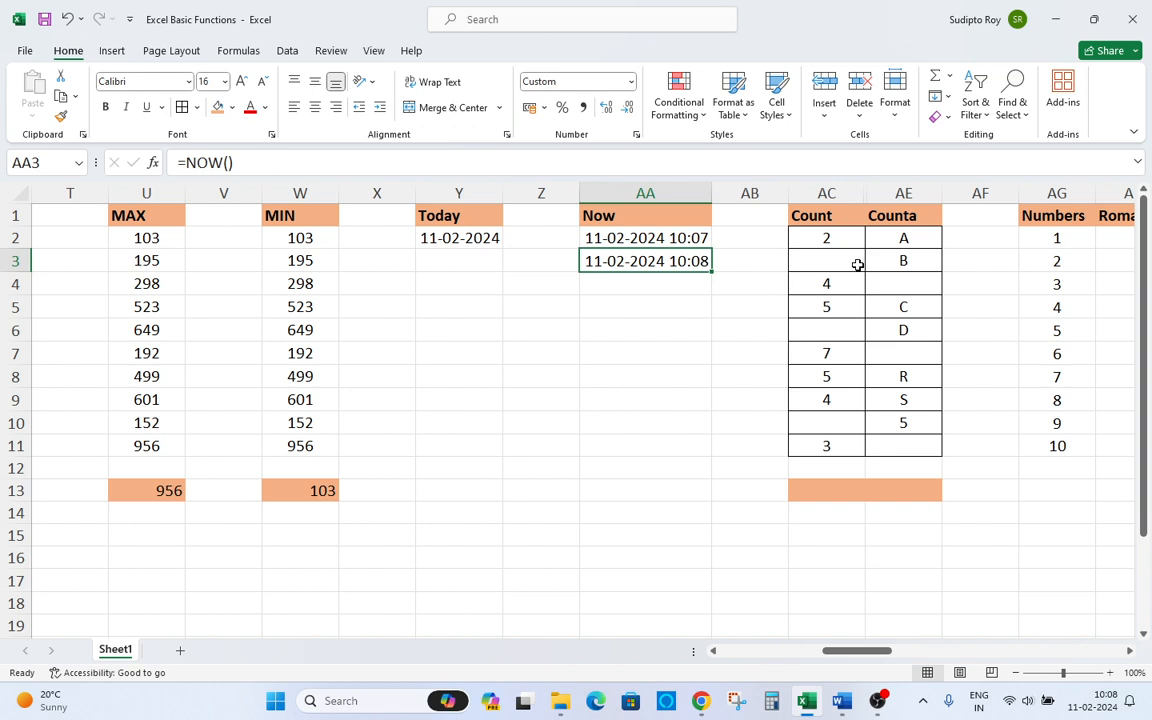
Enter the formula =COUNT(AC2:AC11) in AC13 below the Count column.
click(858, 265)
key(Right)
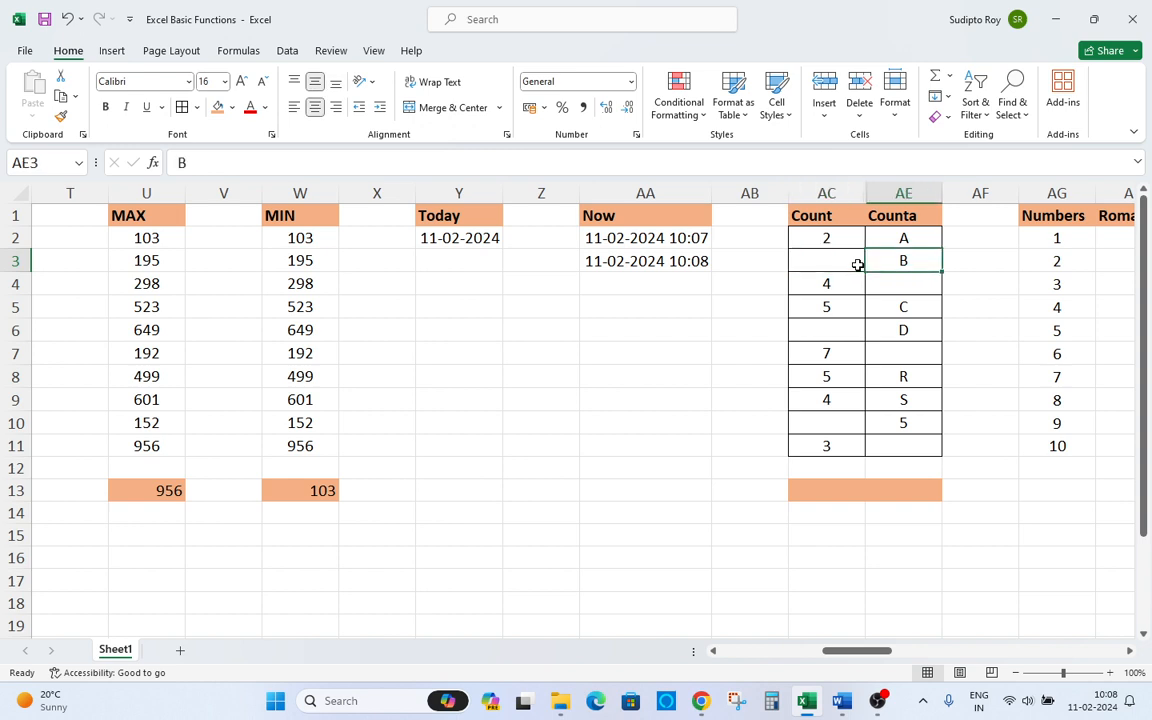
key(Down)
key(Down)
key(Down)
key(Down)
key(Down)
key(Down)
key(Down)
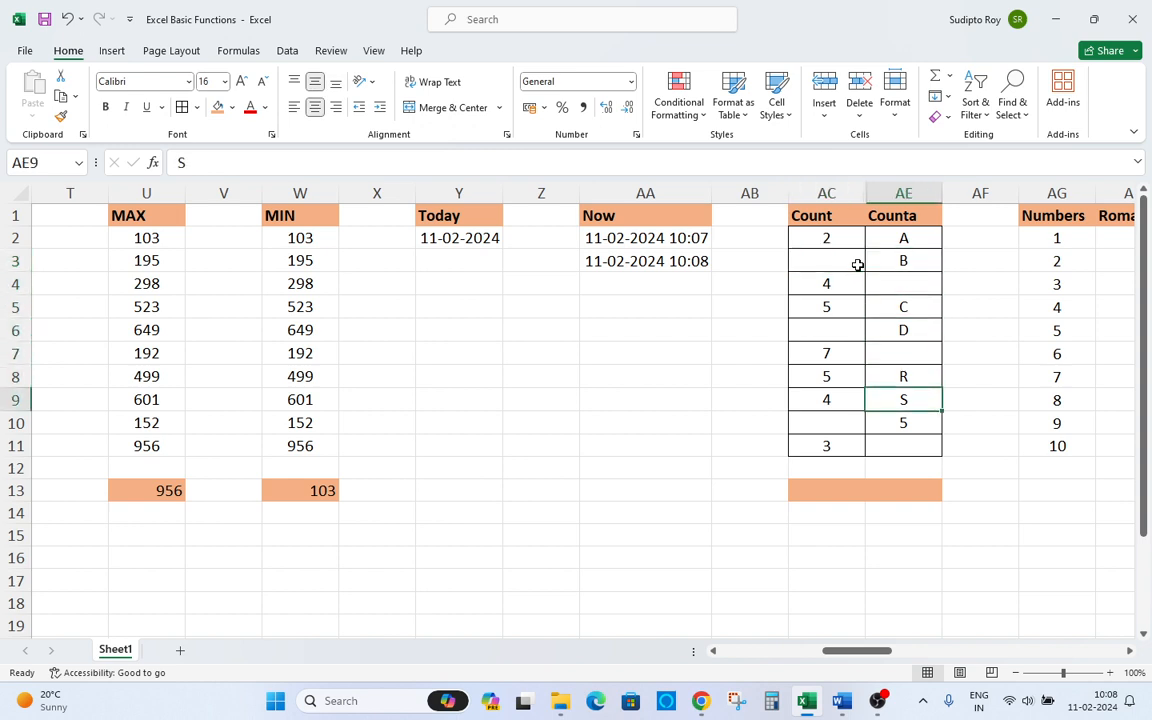
key(Down)
key(Down)
key(Left)
key(Down)
text(=)
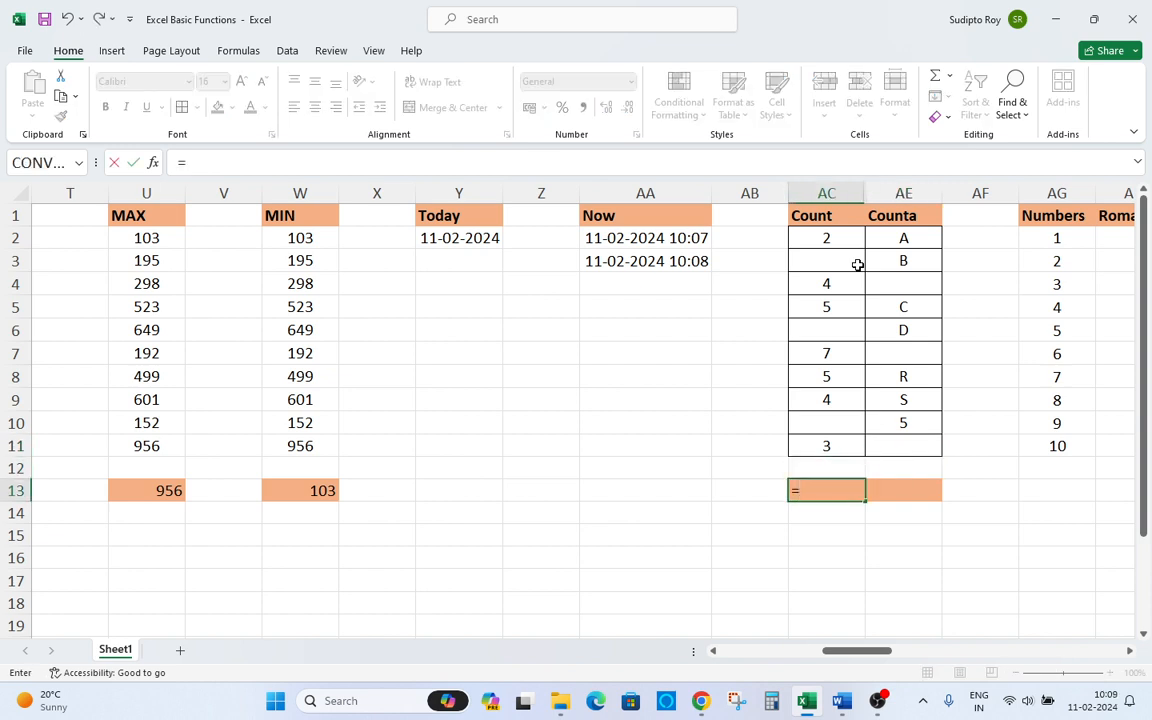
text(coun)
key(Tab)
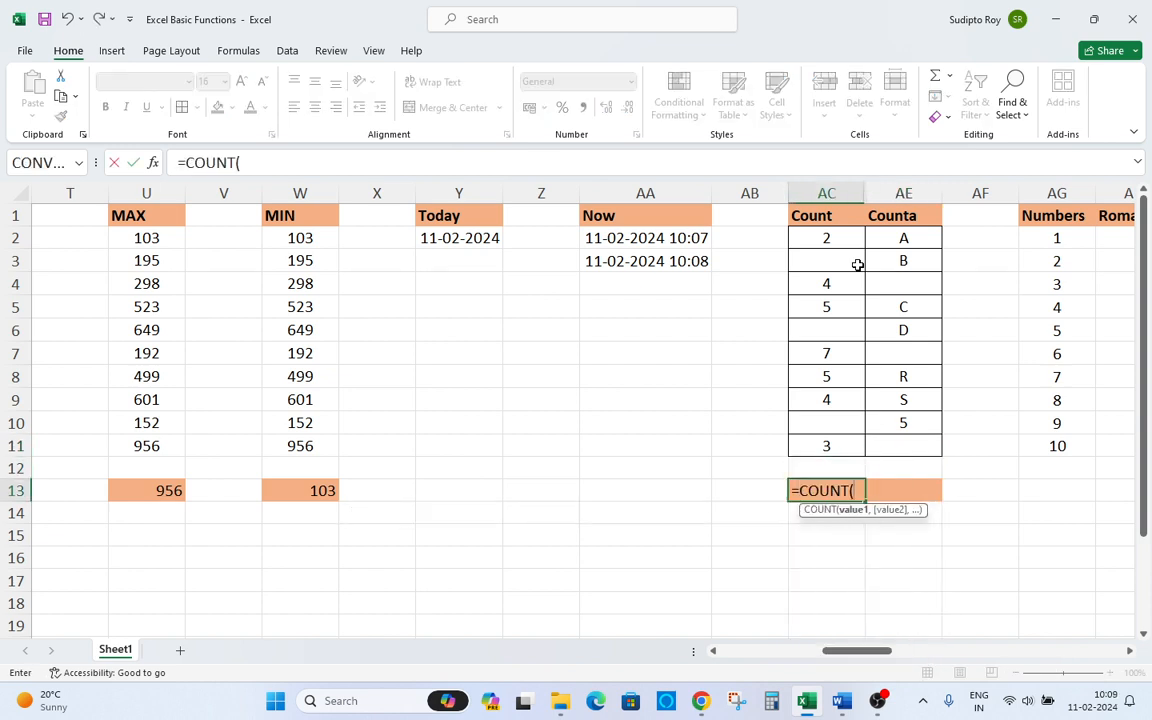
key(Up)
key(Up)
key(shift+Up)
key(shift+Up)
key(shift+Up)
key(shift+Up)
key(shift+Up)
key(shift+Up)
key(shift+Up)
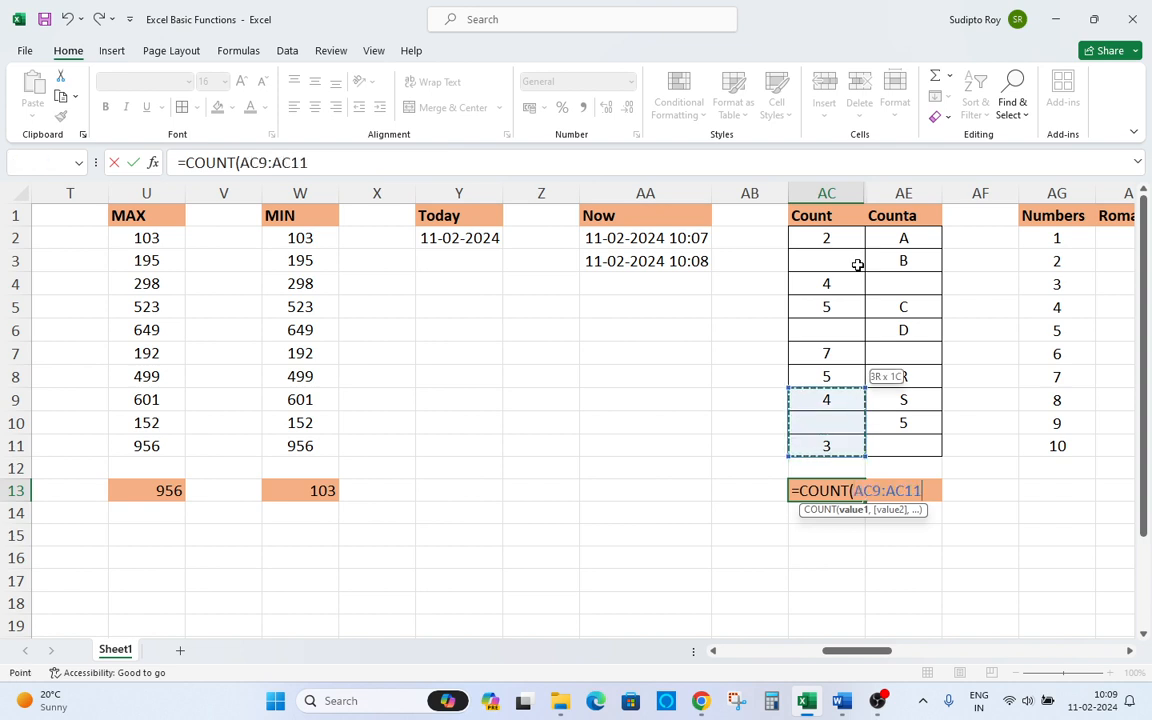
key(shift+Up)
key(shift+Up)
key(shift+Up)
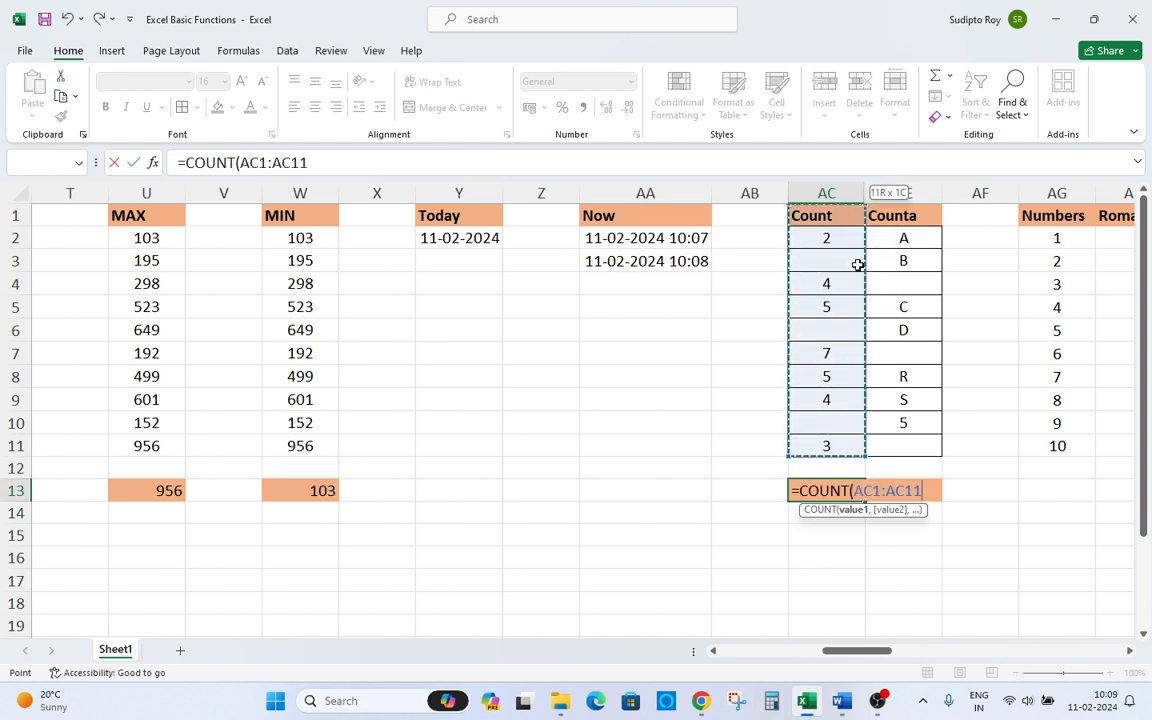
key(shift+Down)
key(Return)
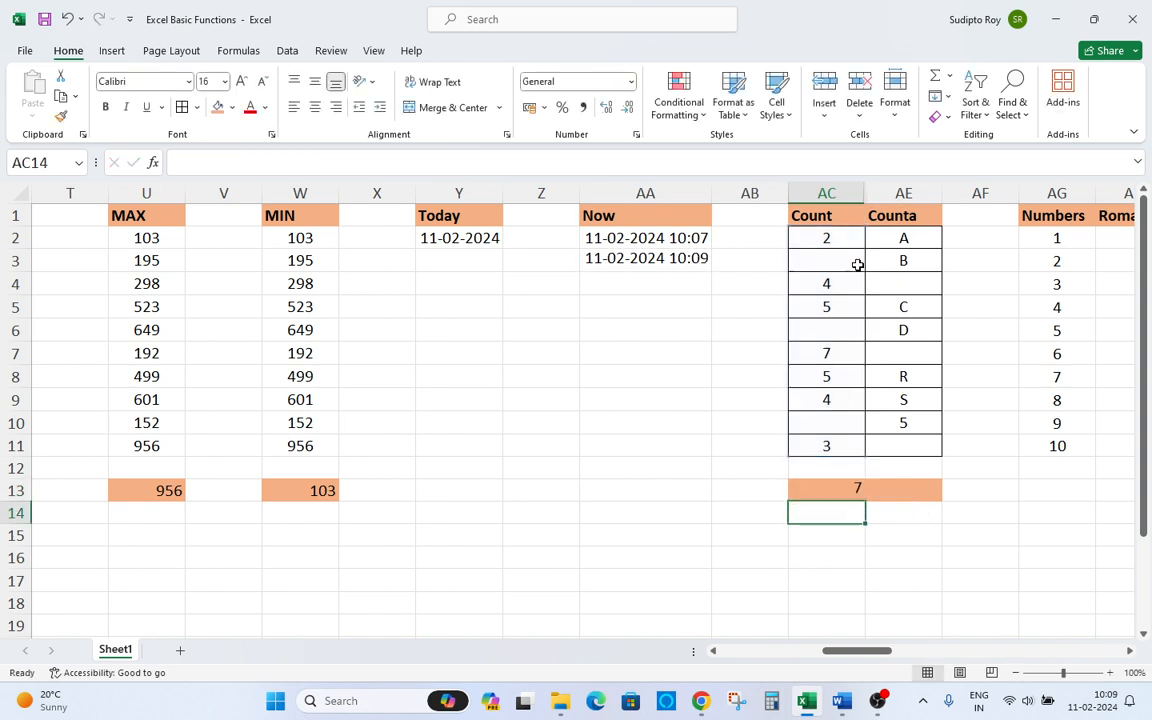
Step through the Count column cells from AC2 to AC11 to check which hold numbers.
key(Up)
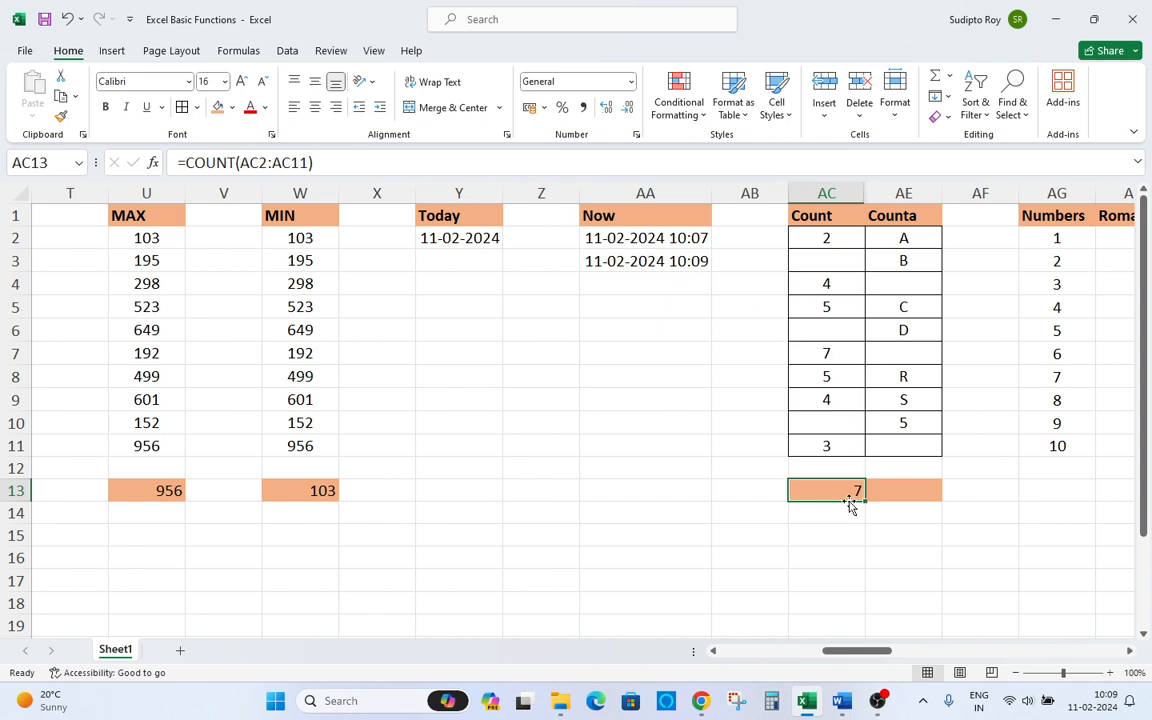
click(848, 247)
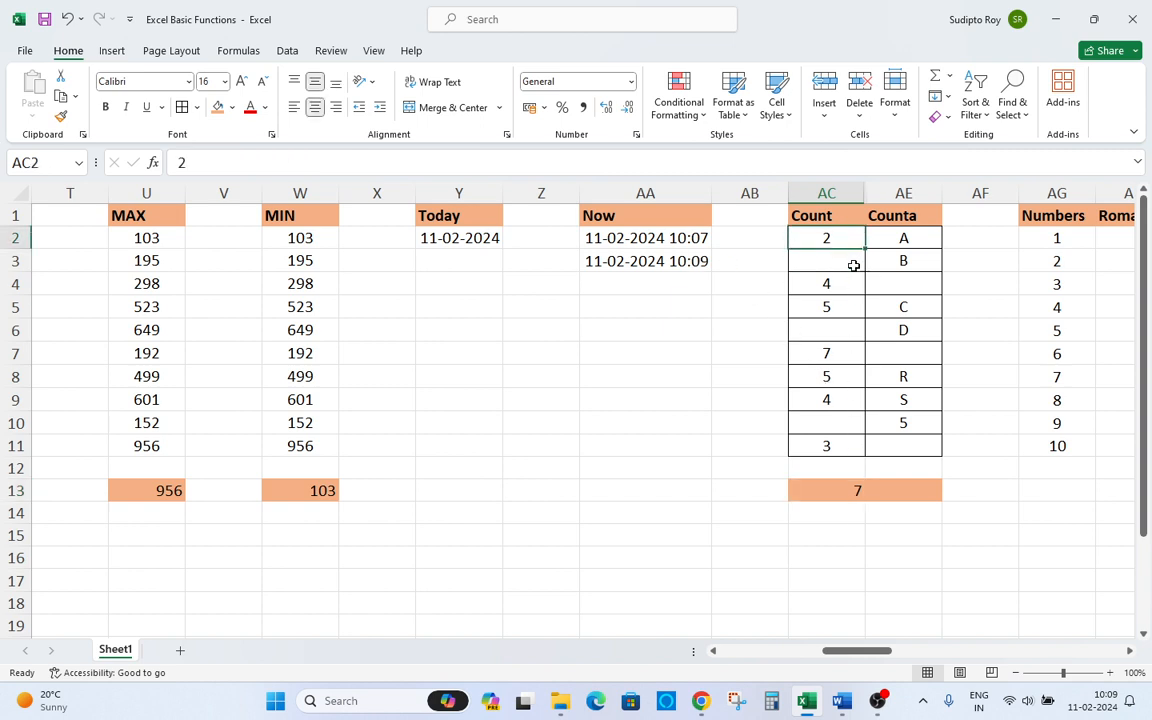
key(Down)
key(Down)
key(Down)
key(Down)
key(Down)
key(Down)
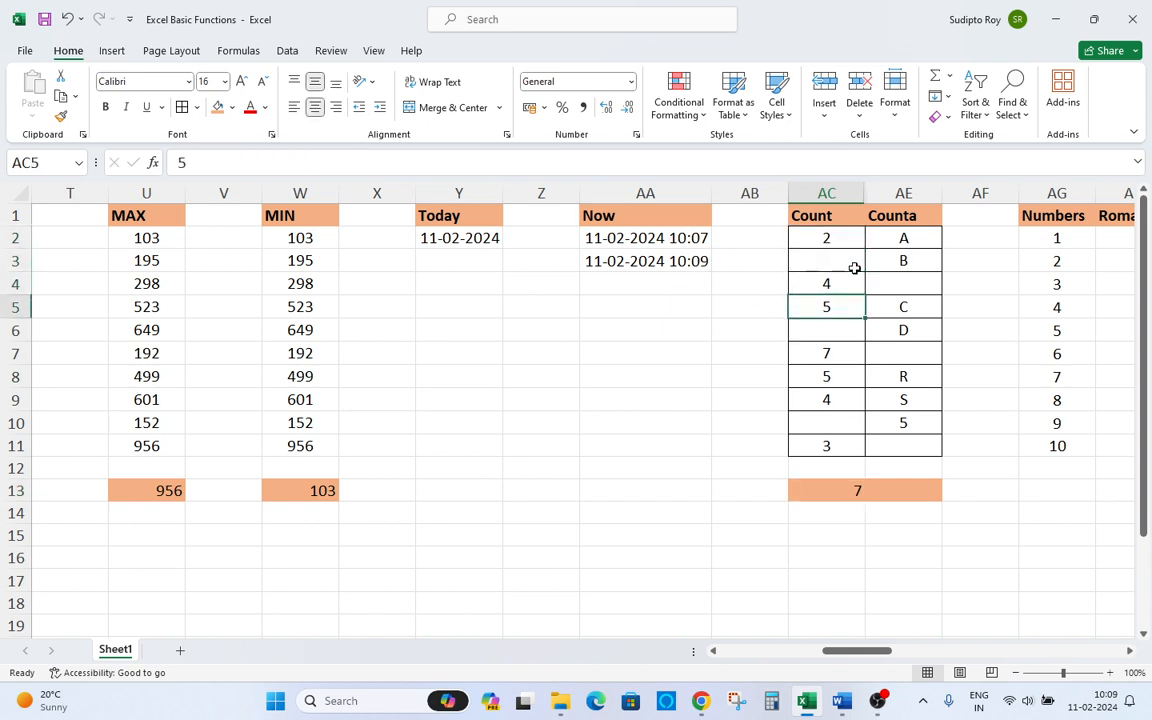
key(Down)
key(Down)
key(Down)
key(Down)
key(Down)
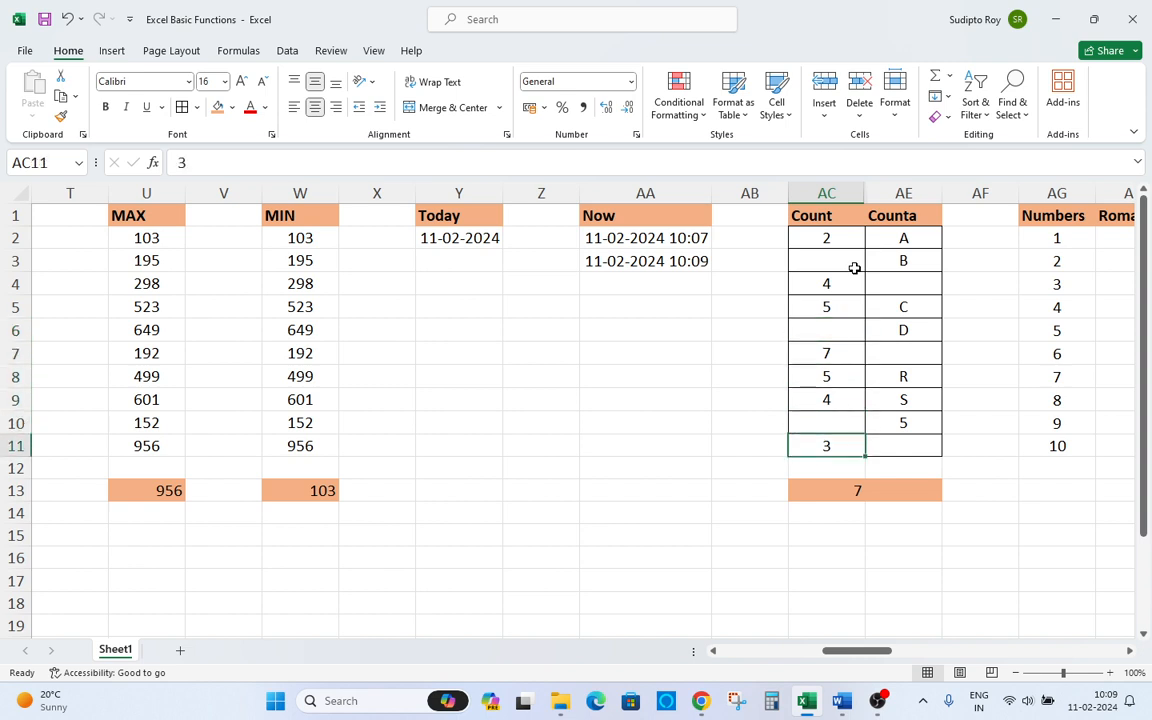
key(Up)
key(Up)
key(Up)
key(Up)
key(Up)
key(Up)
key(Up)
key(Up)
key(Up)
key(Up)
key(Up)
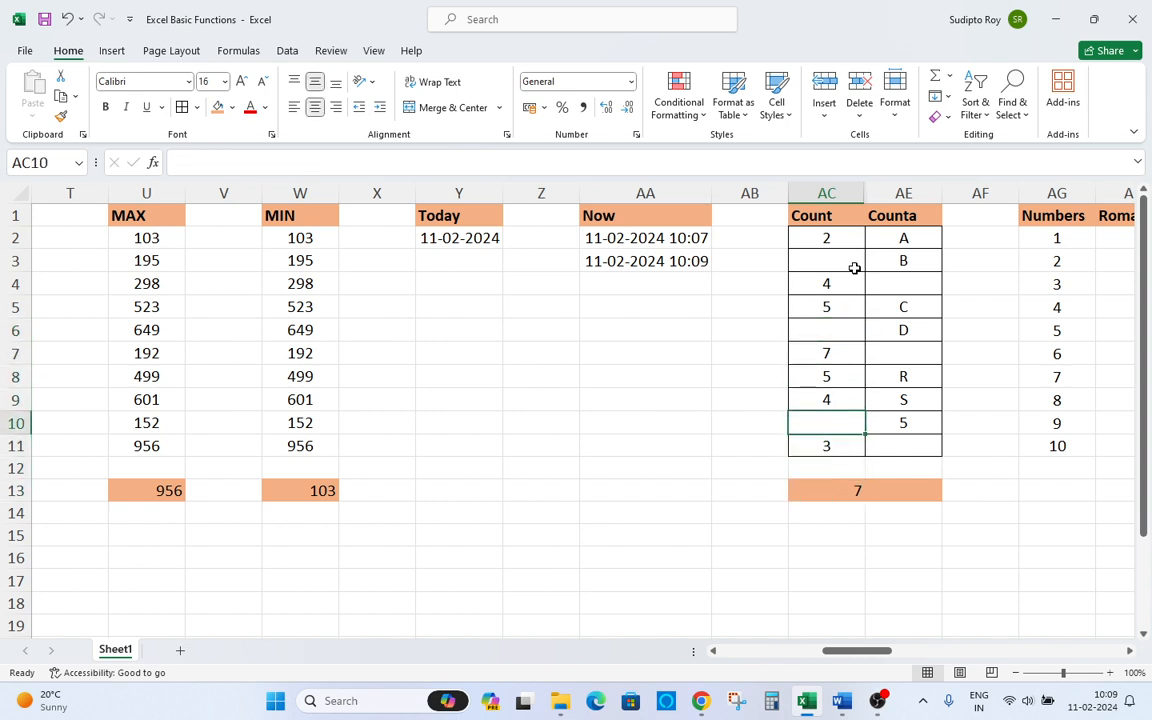
key(Down)
key(Down)
key(Down)
key(Down)
key(Down)
key(Down)
key(Down)
key(Down)
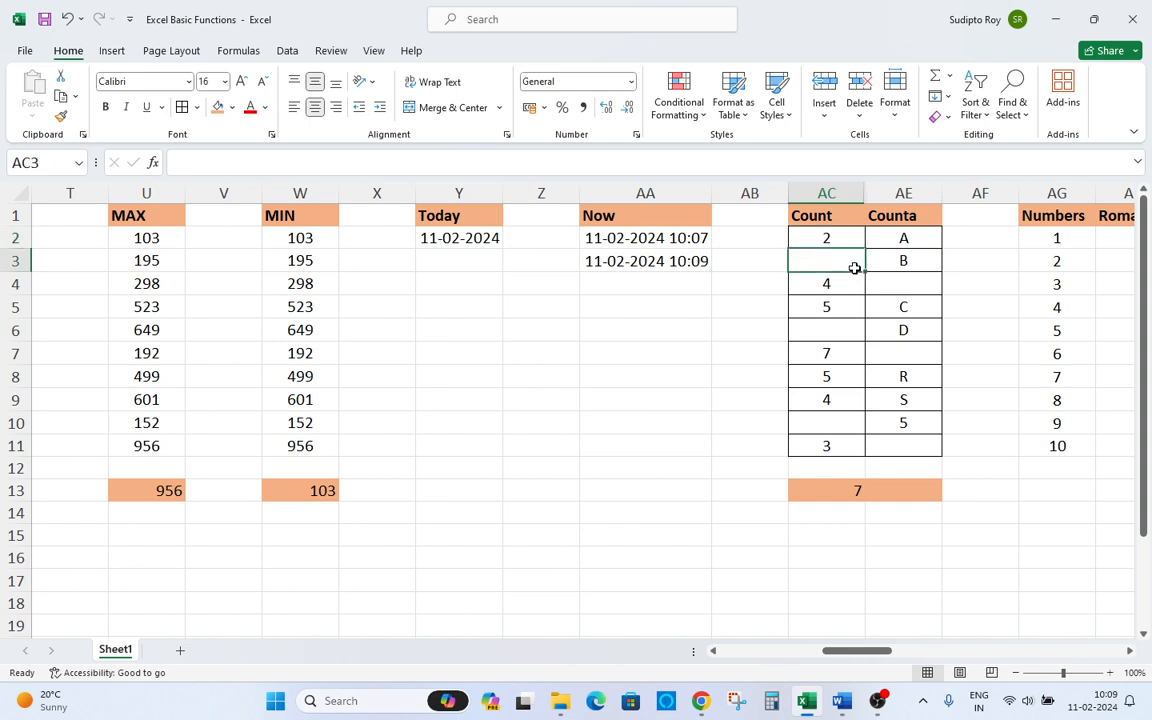
key(Down)
key(Down)
key(Down)
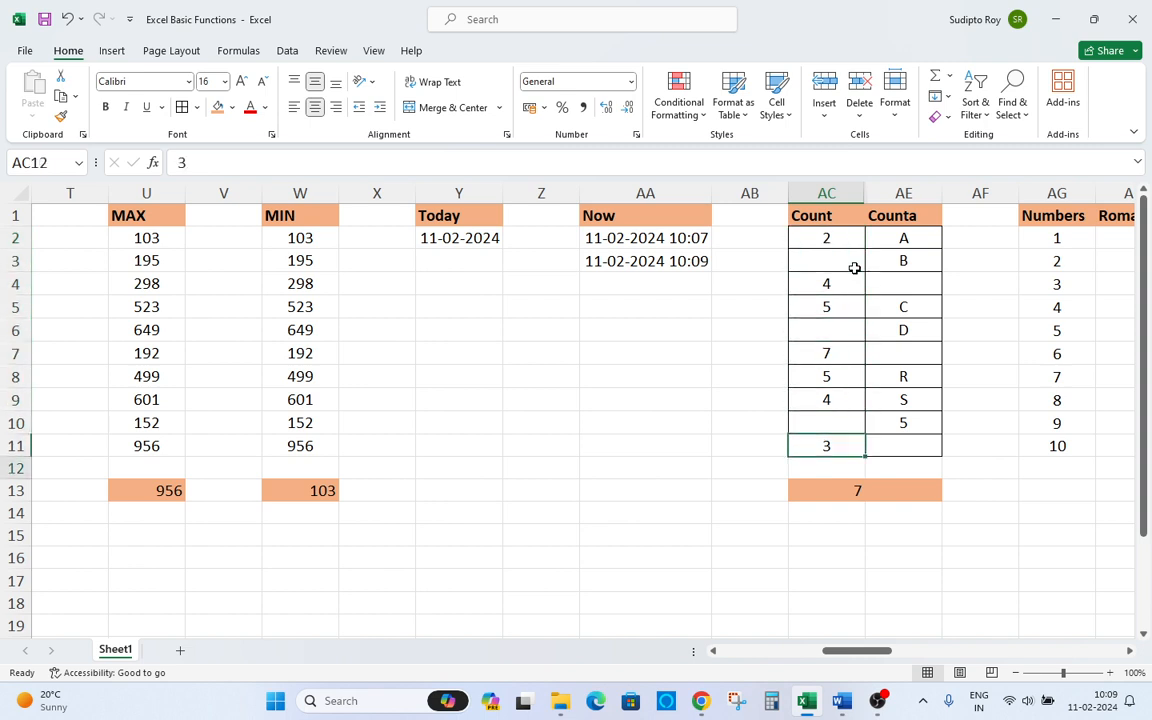
key(Right)
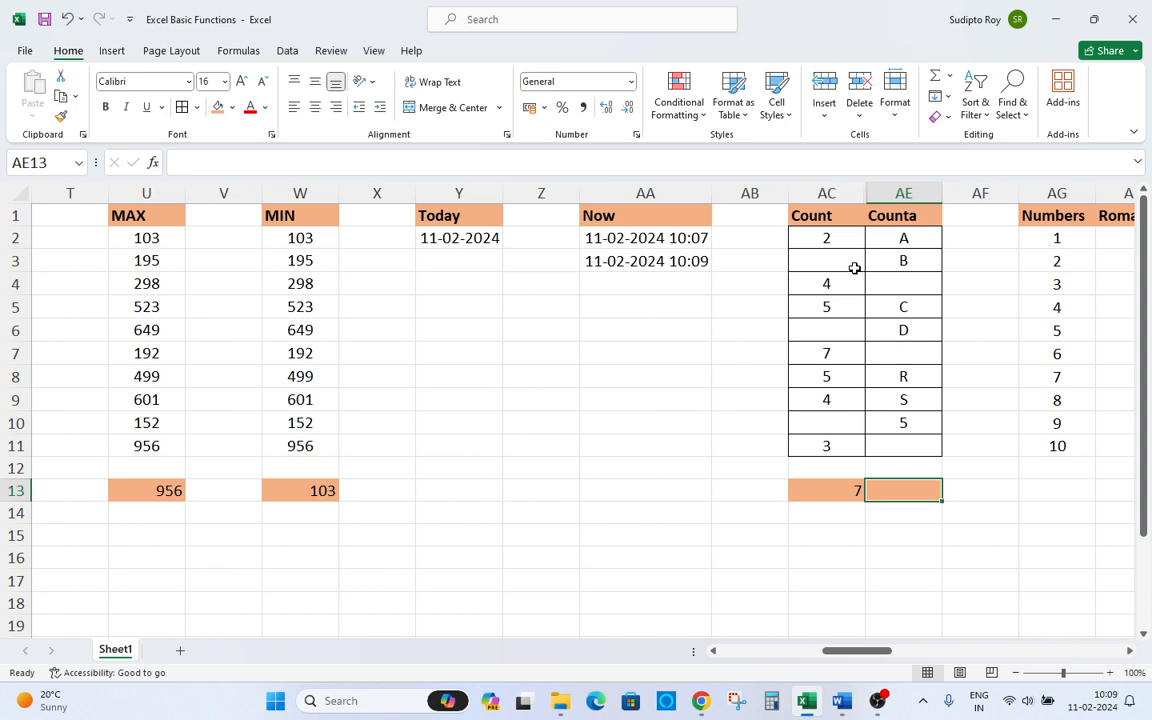
Enter the formula =COUNTA(AE2:AE11) in AE13 below the Counta column.
text(=)
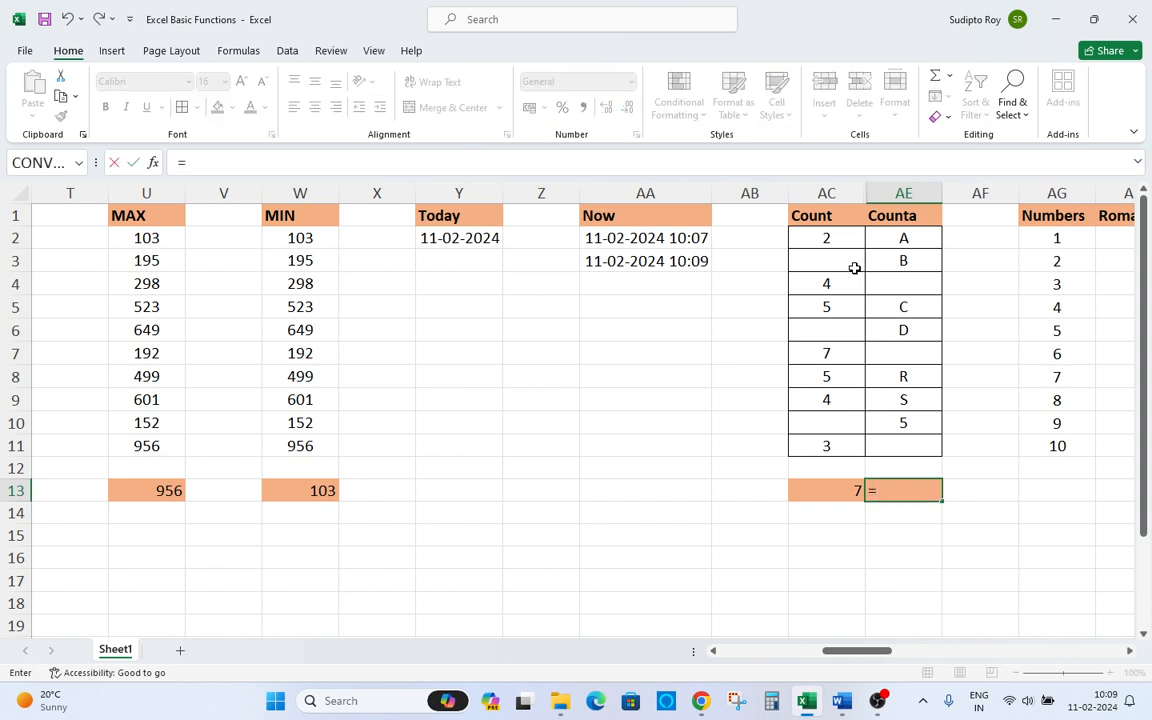
text(counta)
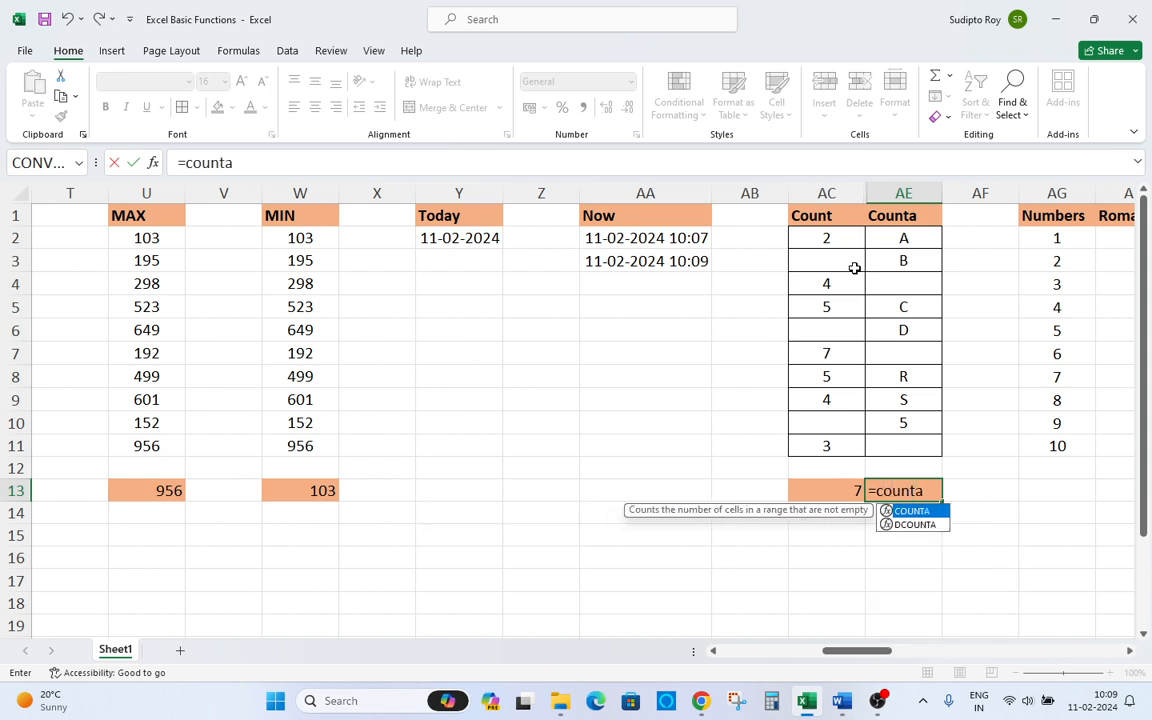
key(Tab)
key(Up)
key(Up)
key(Up)
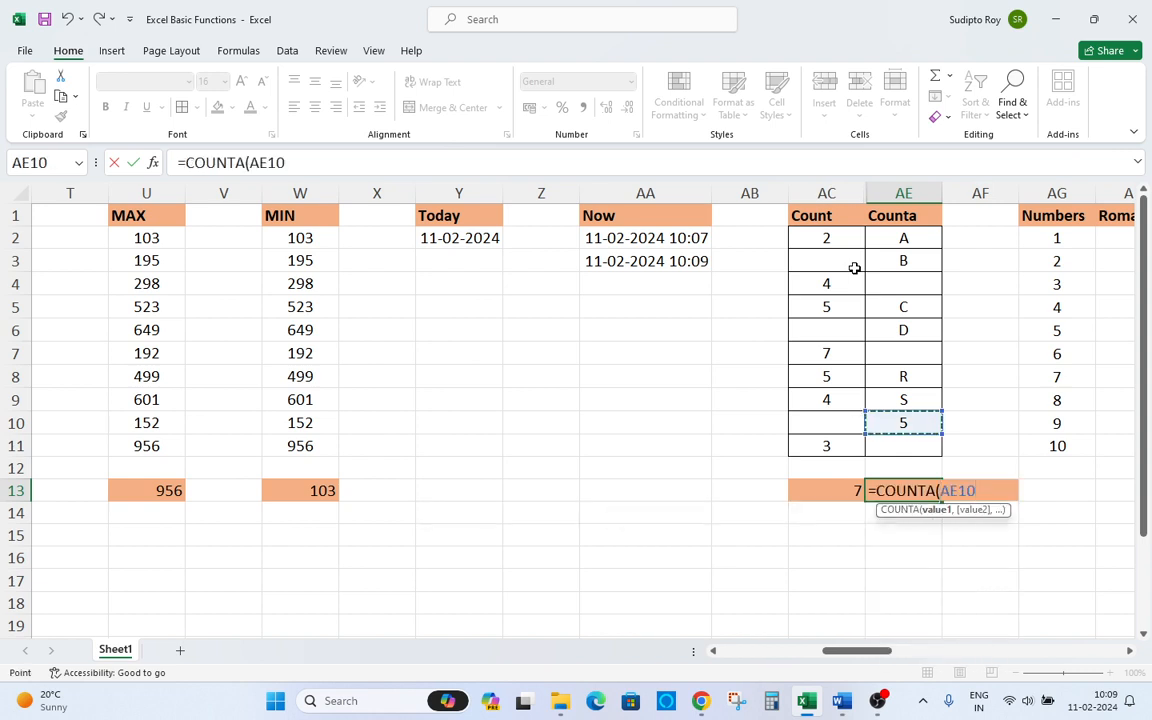
key(Down)
key(shift+Up)
key(shift+Up)
key(shift+Up)
key(shift+Up)
key(shift+Up)
key(shift+Up)
key(shift+Up)
key(shift+Up)
key(shift+Up)
key(shift+Up)
key(shift+Down)
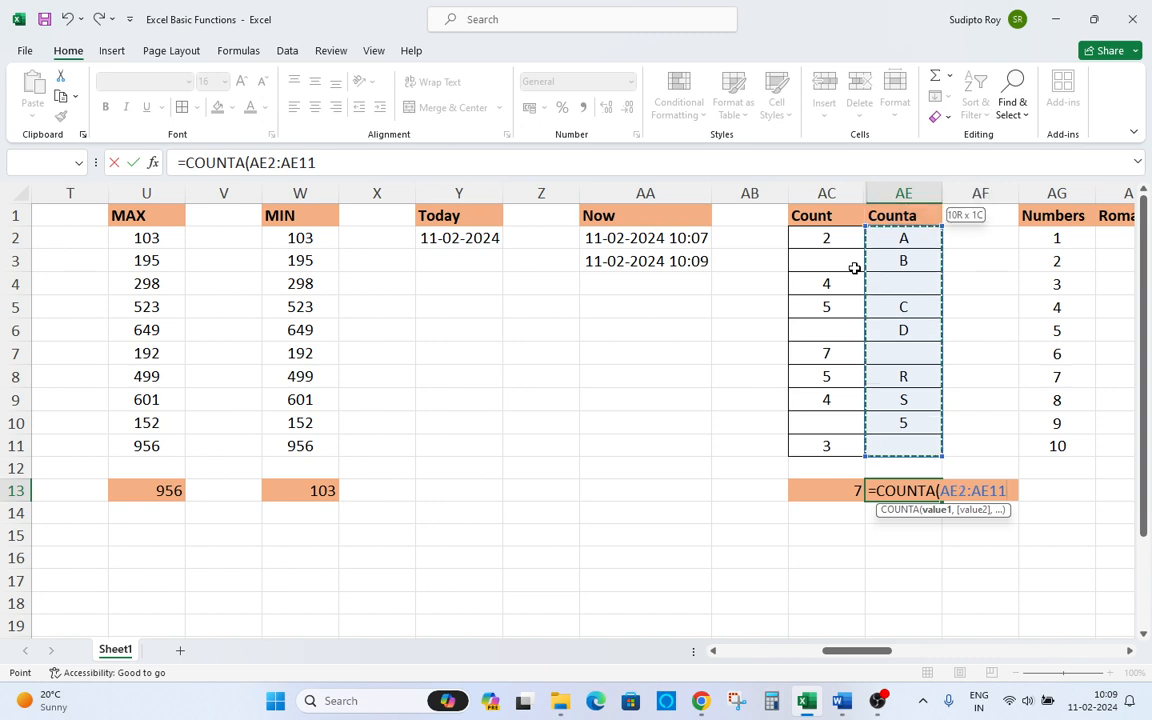
key(Return)
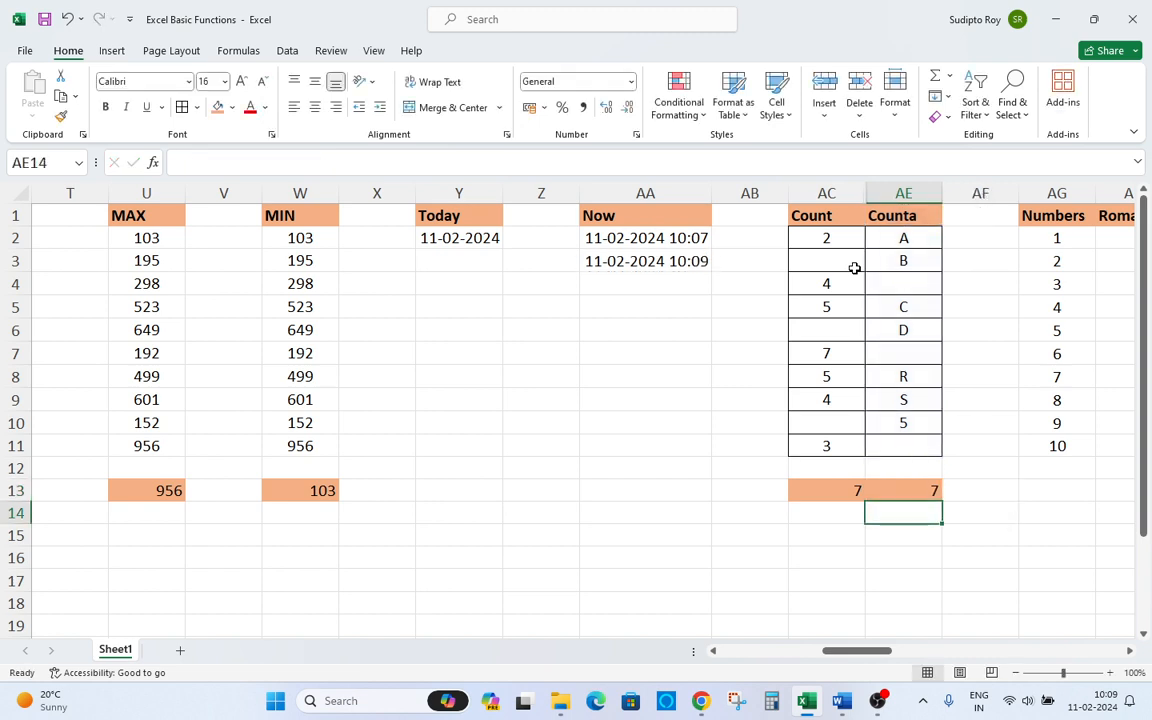
Step up through the Counta column cells to check which ones hold values.
key(Up)
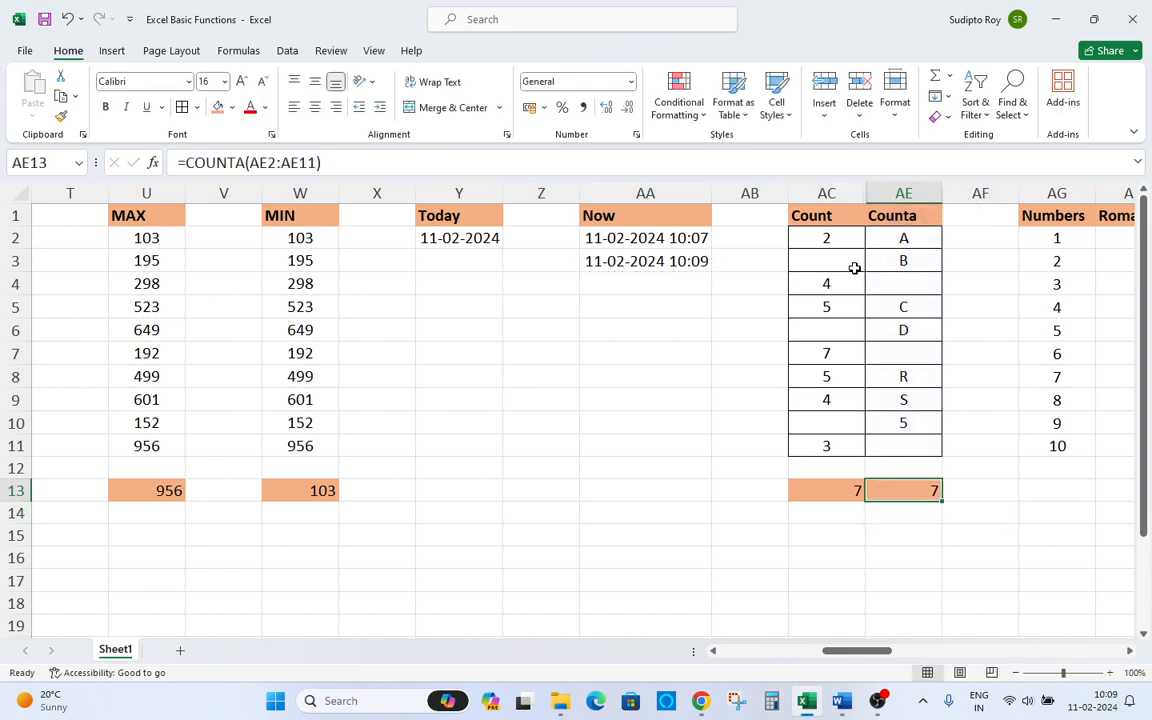
key(Up)
key(Up)
key(Up)
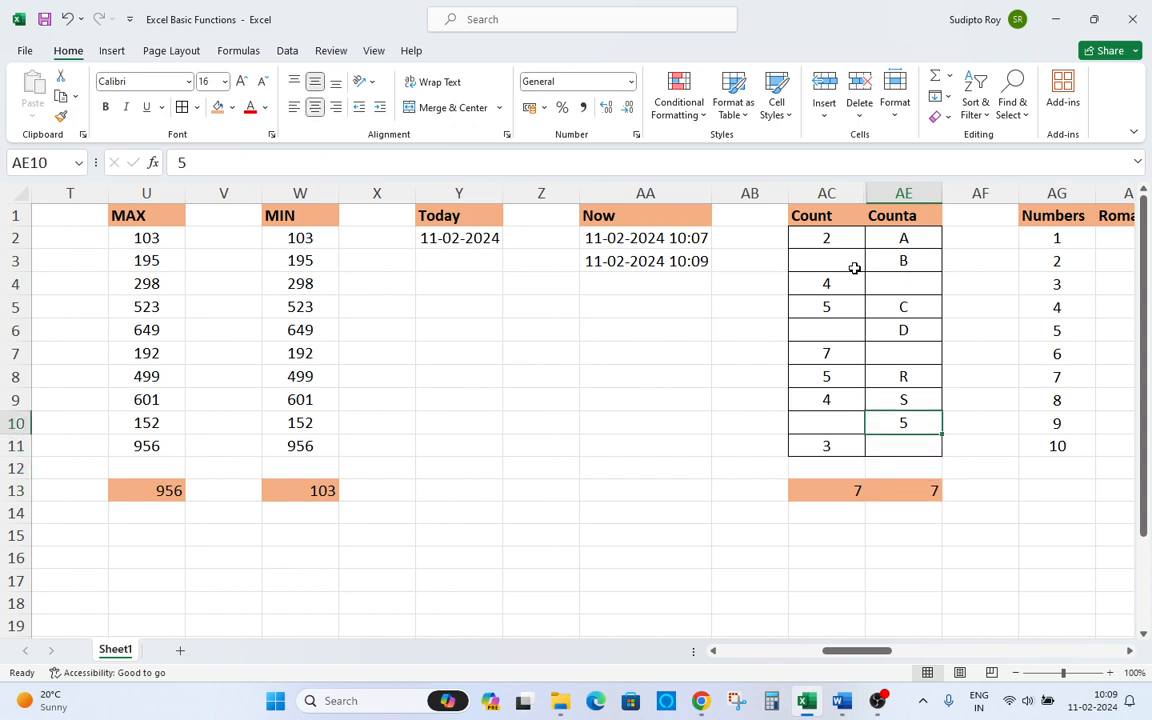
key(Up)
key(Up)
key(Up)
key(Up)
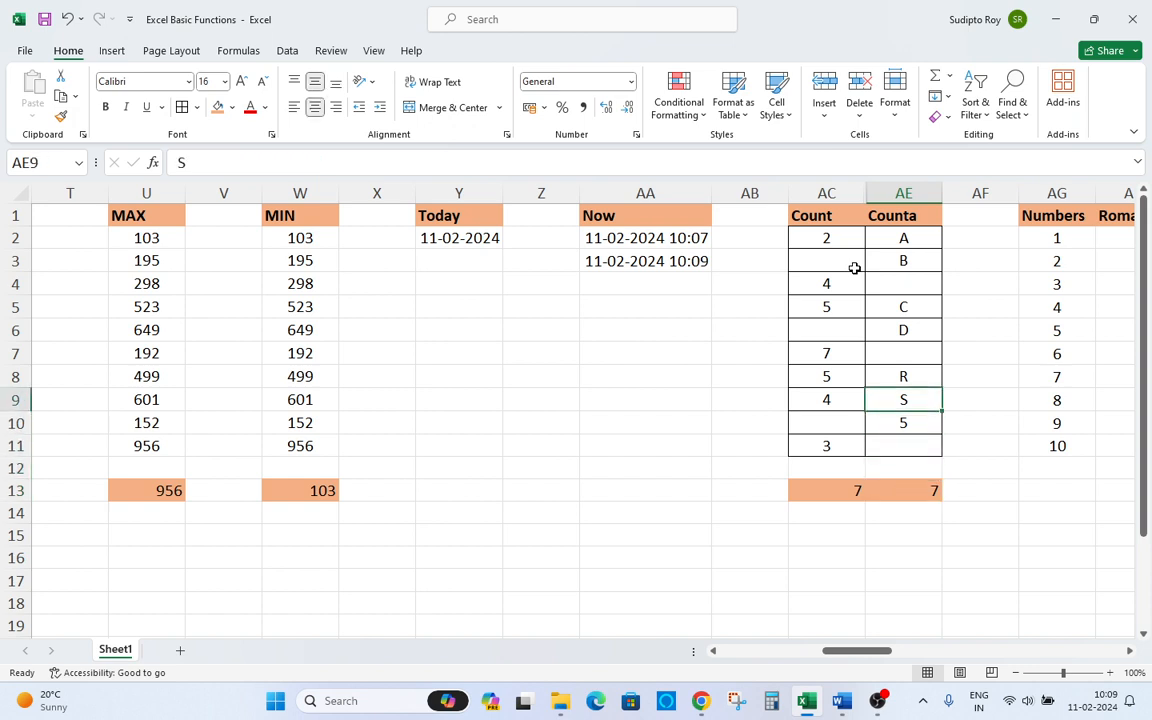
key(Up)
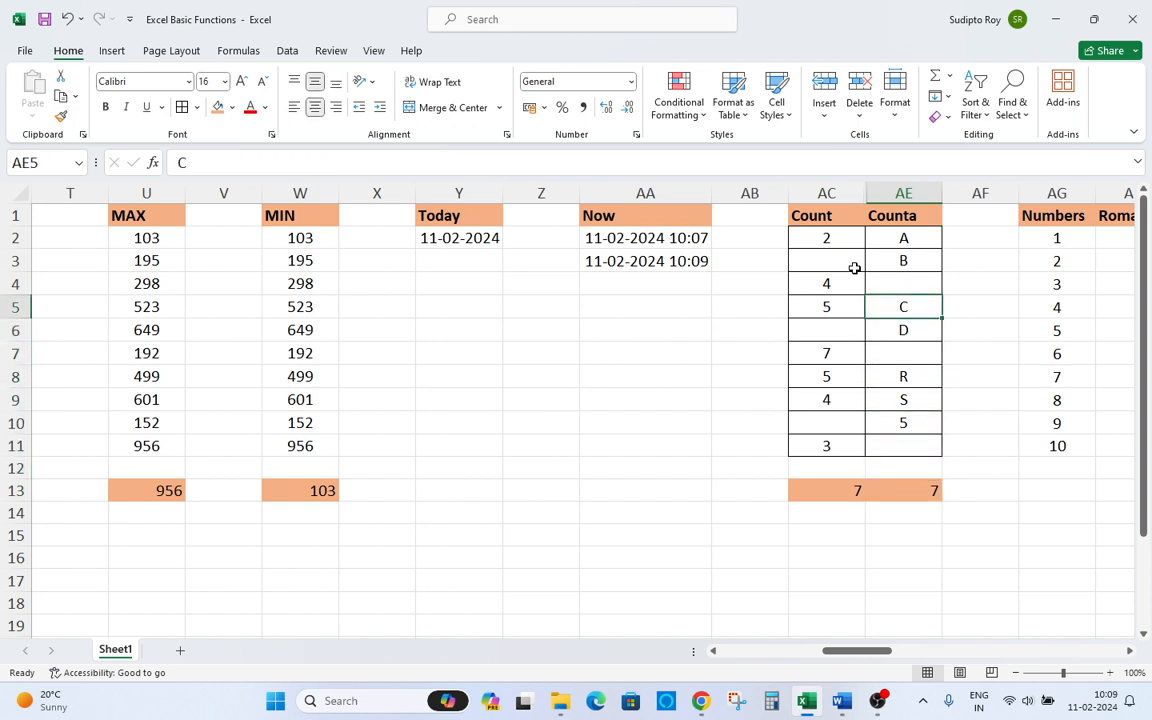
key(Up)
key(Up)
key(Up)
Clear the 5 in cell AE10 to test the COUNTA result, then undo the deletion.
key(Down)
key(Down)
key(Down)
key(Down)
key(Down)
key(Down)
key(Down)
key(Down)
key(Delete)
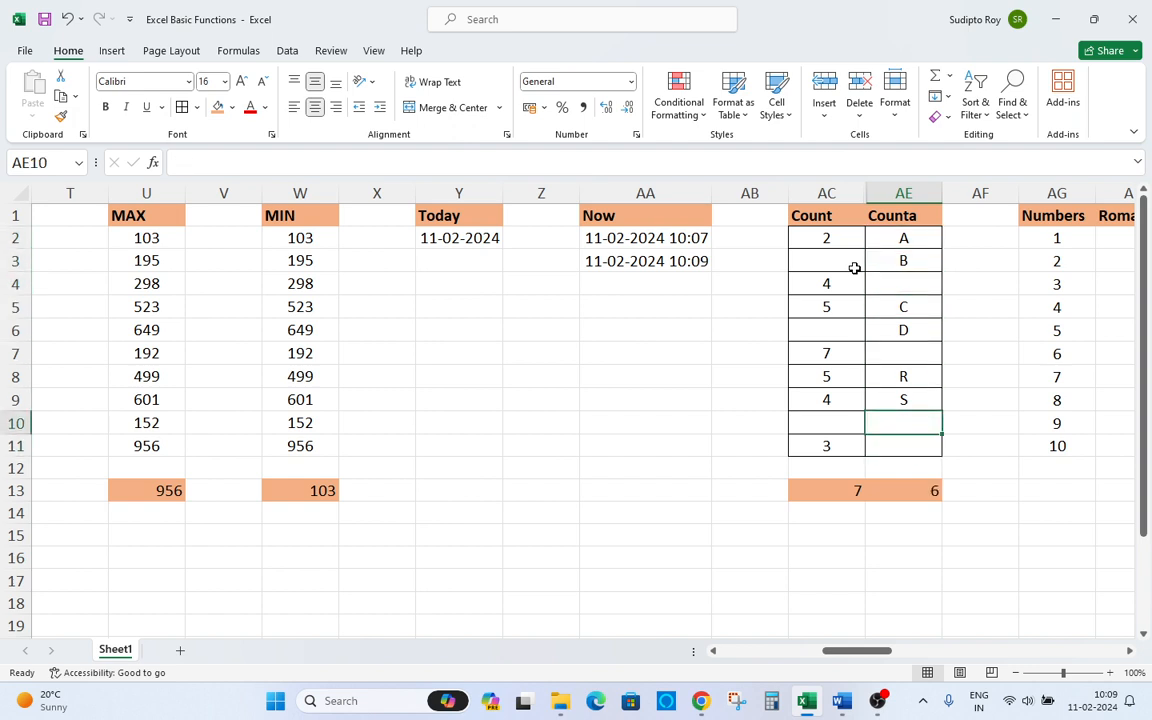
key(ctrl+z)
key(Right)
key(Right)
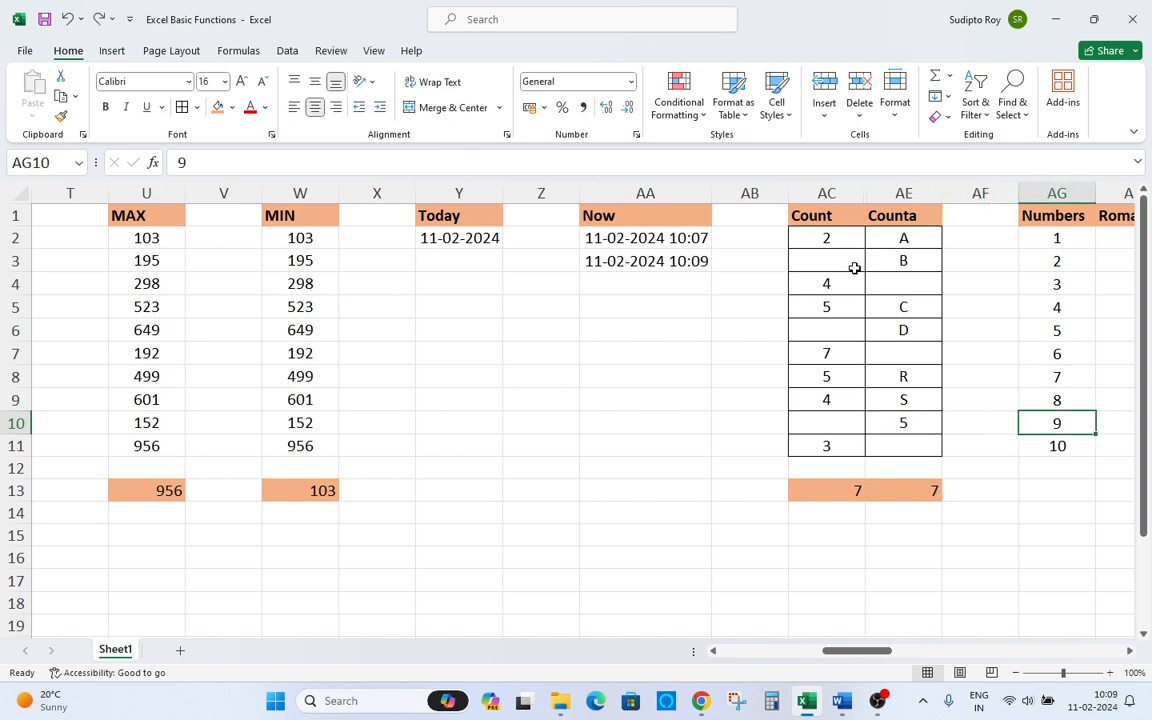
key(Left)
key(Left)
key(Left)
key(Right)
key(Right)
key(Right)
key(Right)
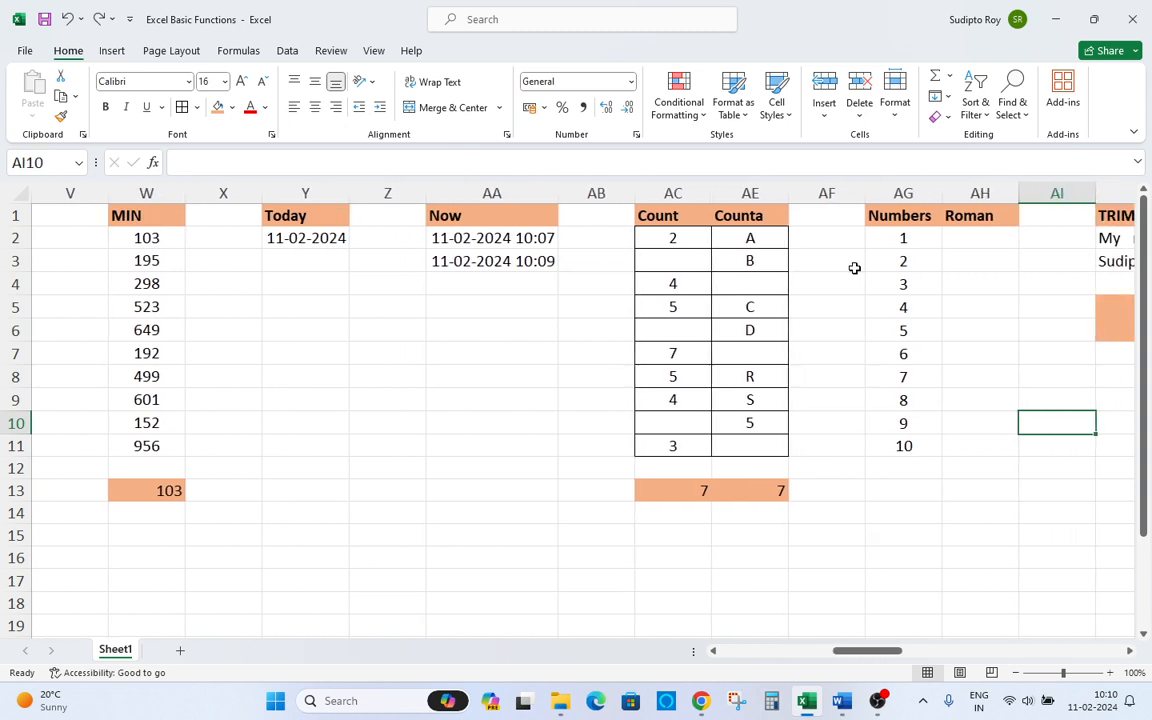
key(Up)
key(Up)
key(Up)
key(Up)
key(Up)
key(Up)
key(Up)
key(Up)
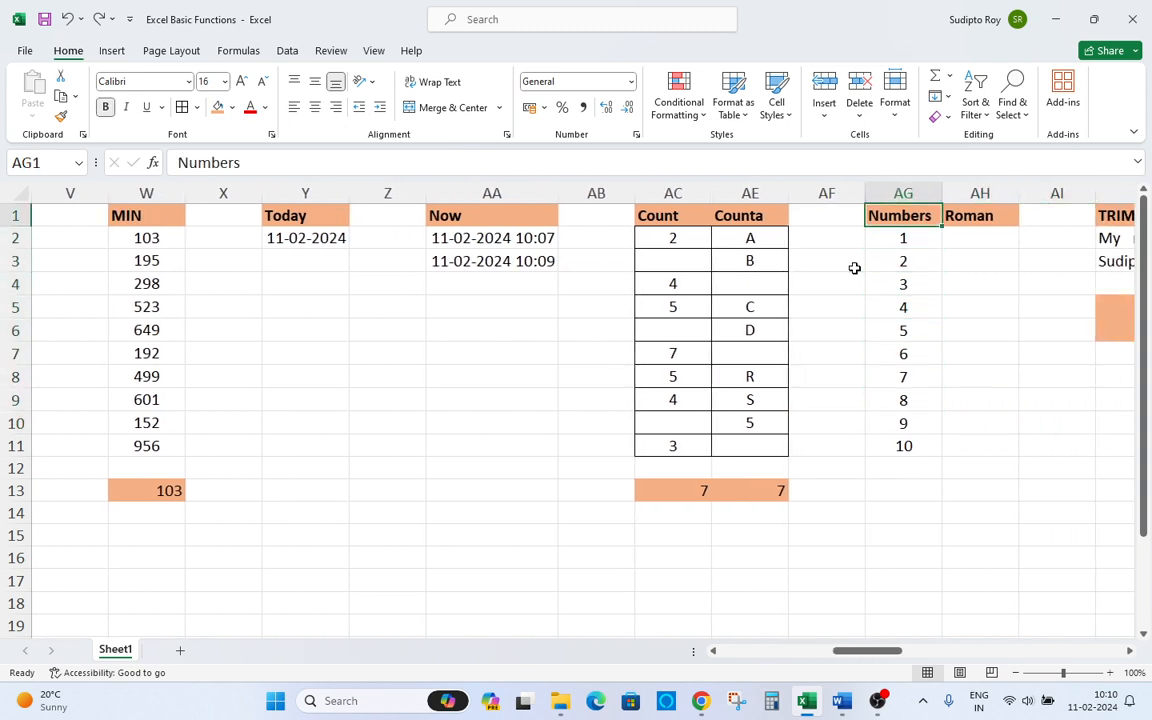
key(Down)
key(Up)
Switch to the Word function list and highlight Count if through Count in yellow.
key(alt+Tab)
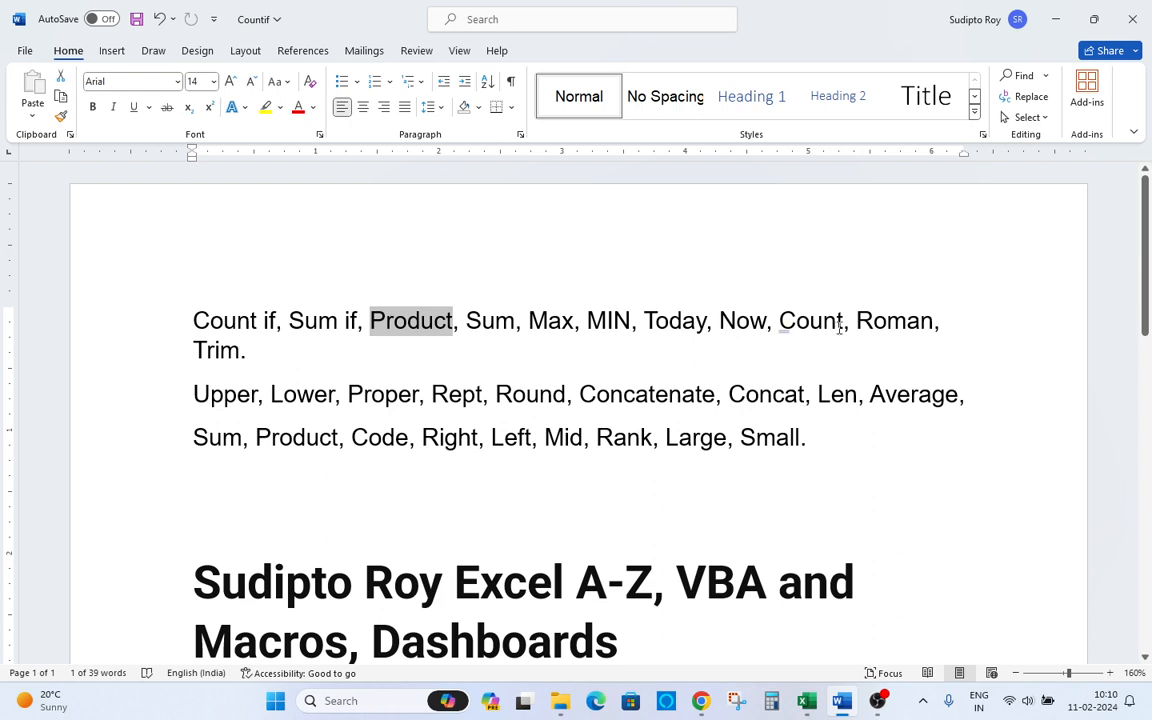
drag(873, 320, 920, 320)
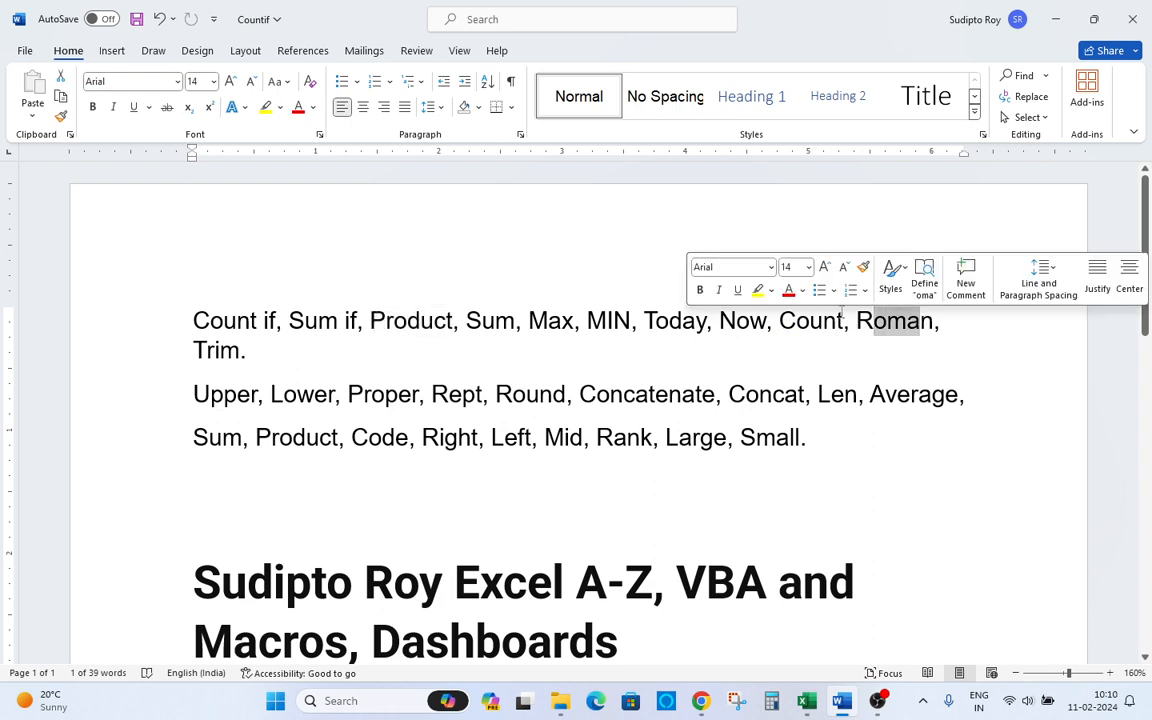
drag(836, 311, 196, 321)
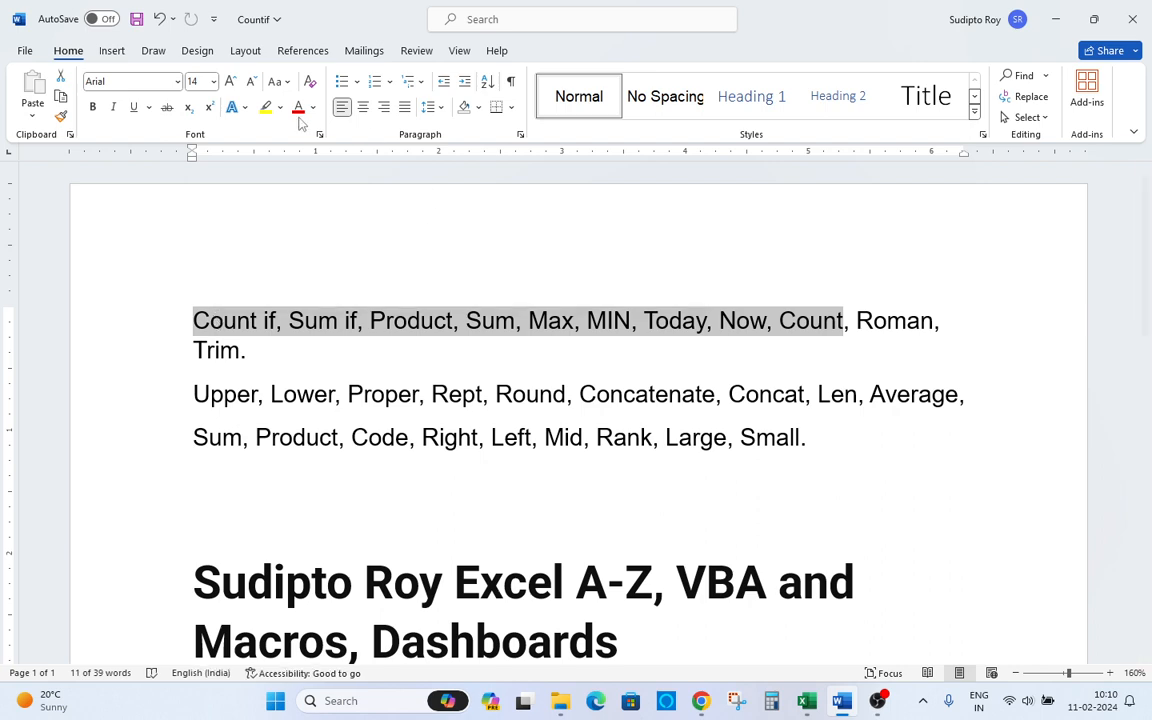
click(265, 107)
click(882, 432)
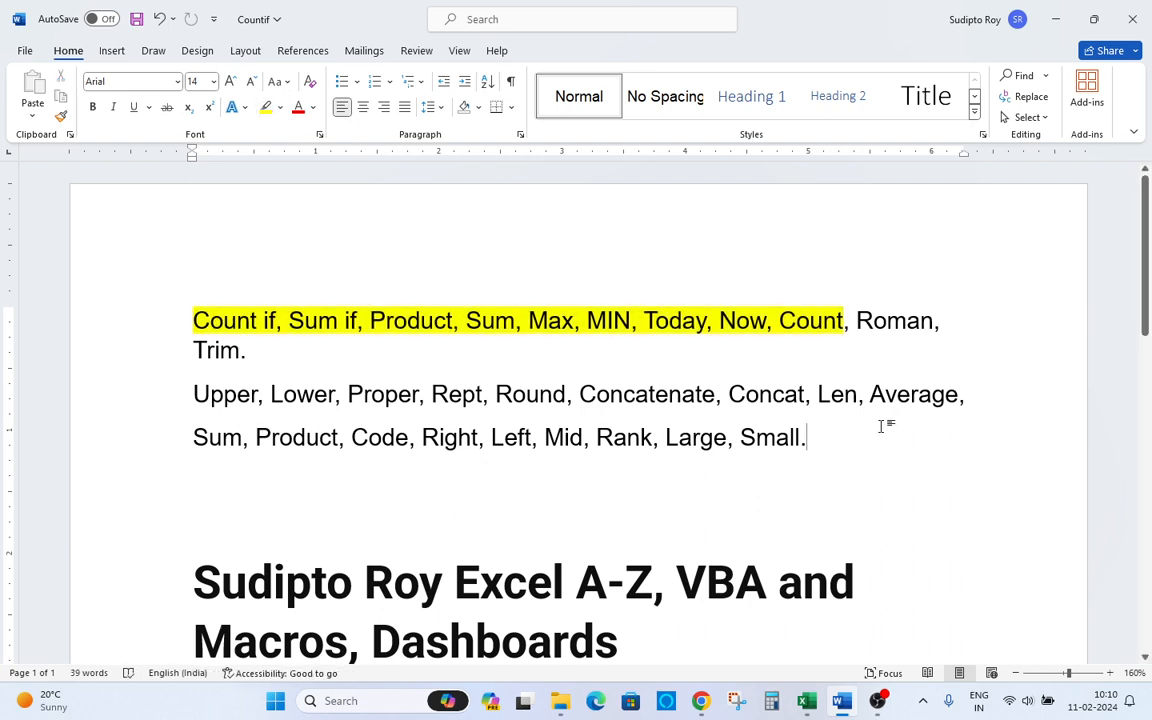
Switch back to the spreadsheet and enter =ROMAN(AG2) in AH2 of the Roman column.
key(alt+Tab)
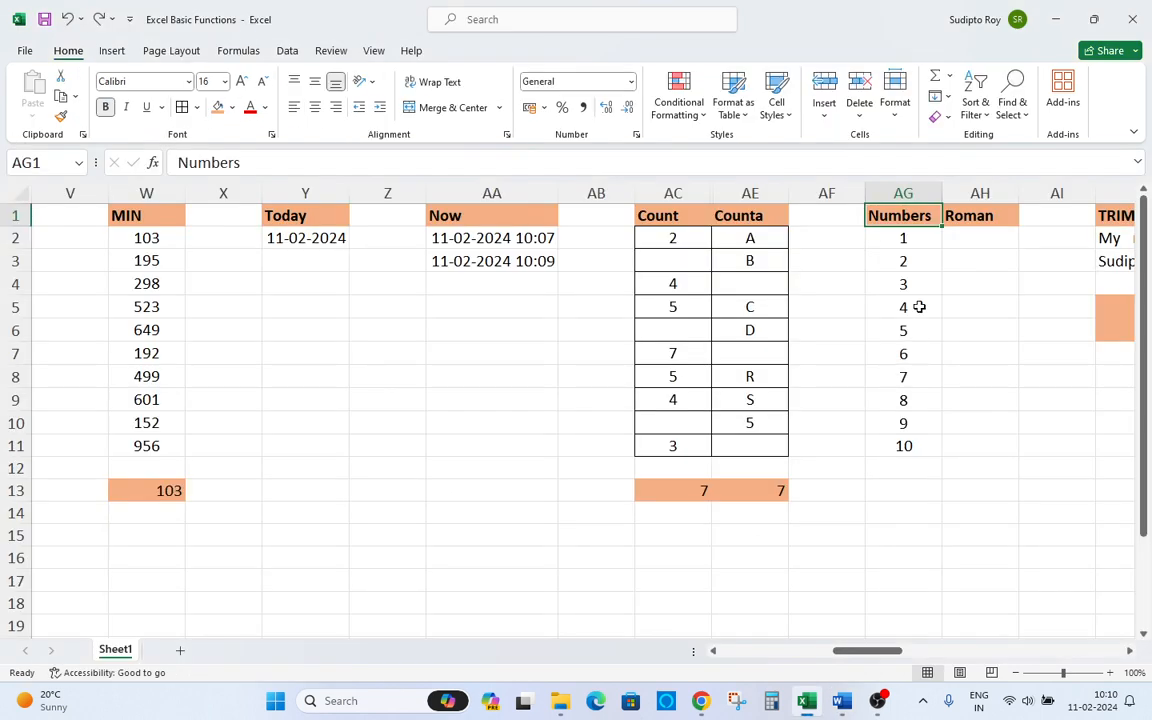
click(960, 234)
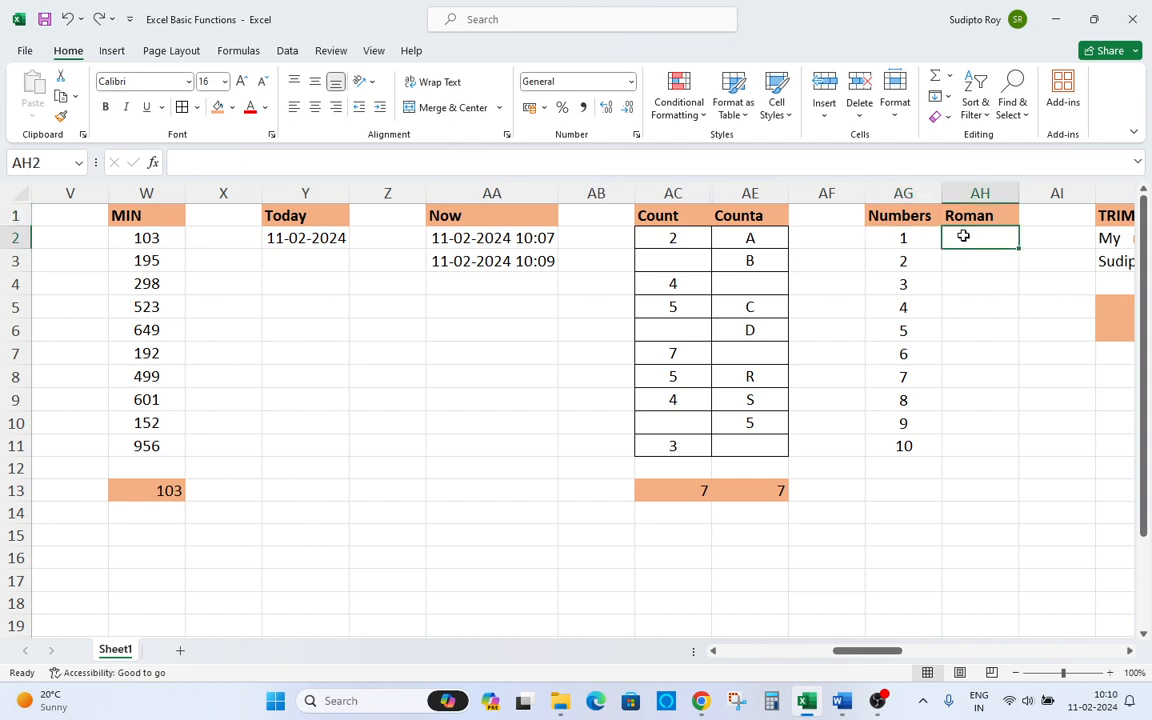
text(=r)
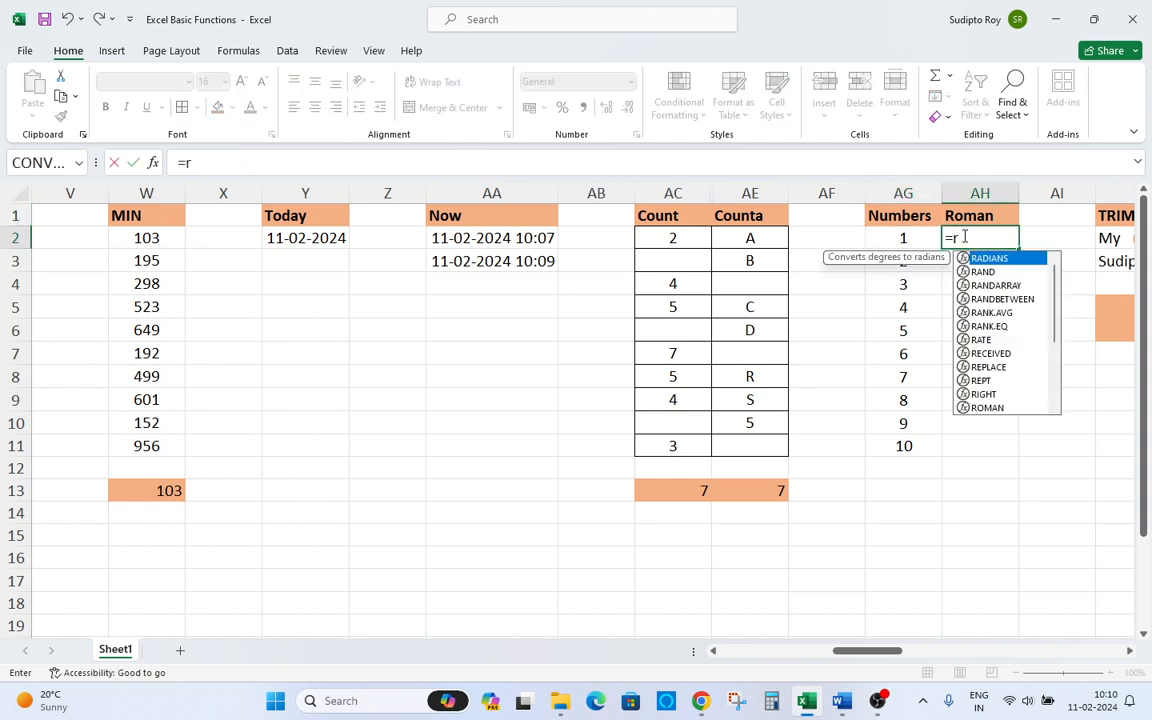
text(oman)
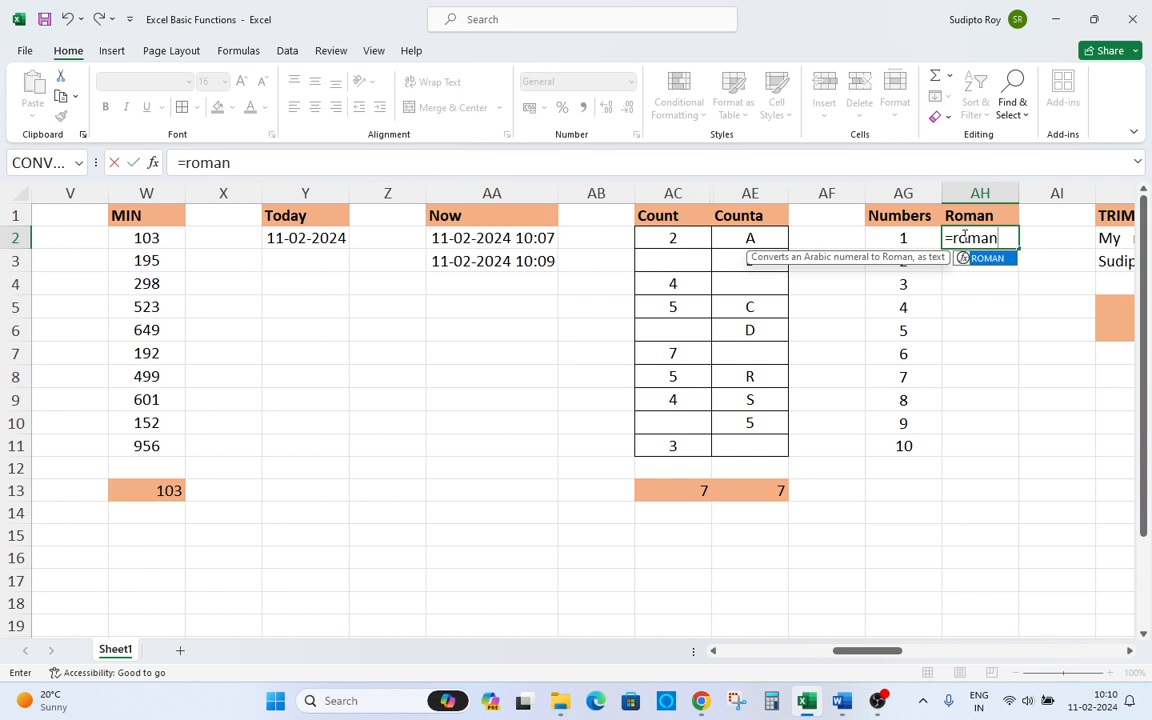
key(Tab)
key(Left)
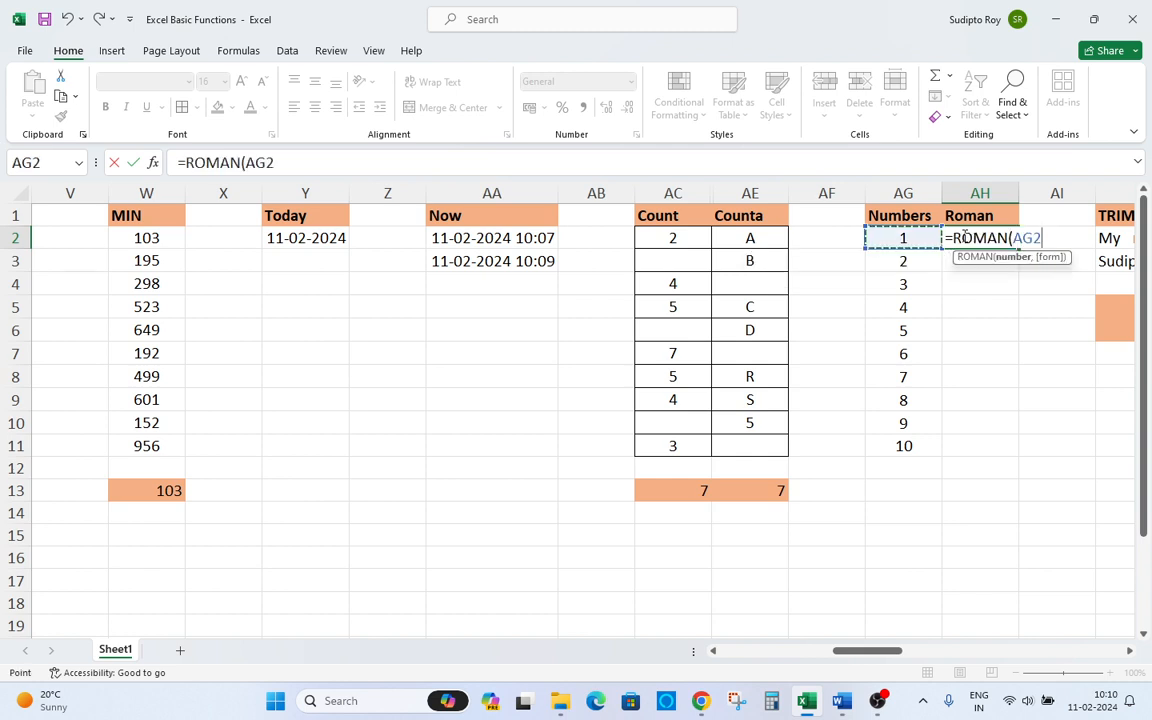
text())
key(Return)
Copy the ROMAN formula from AH2 down to AH3:AH11.
click(963, 237)
key(ctrl+c)
key(Left)
key(ctrl+Down)
key(Right)
key(ctrl+shift+Up)
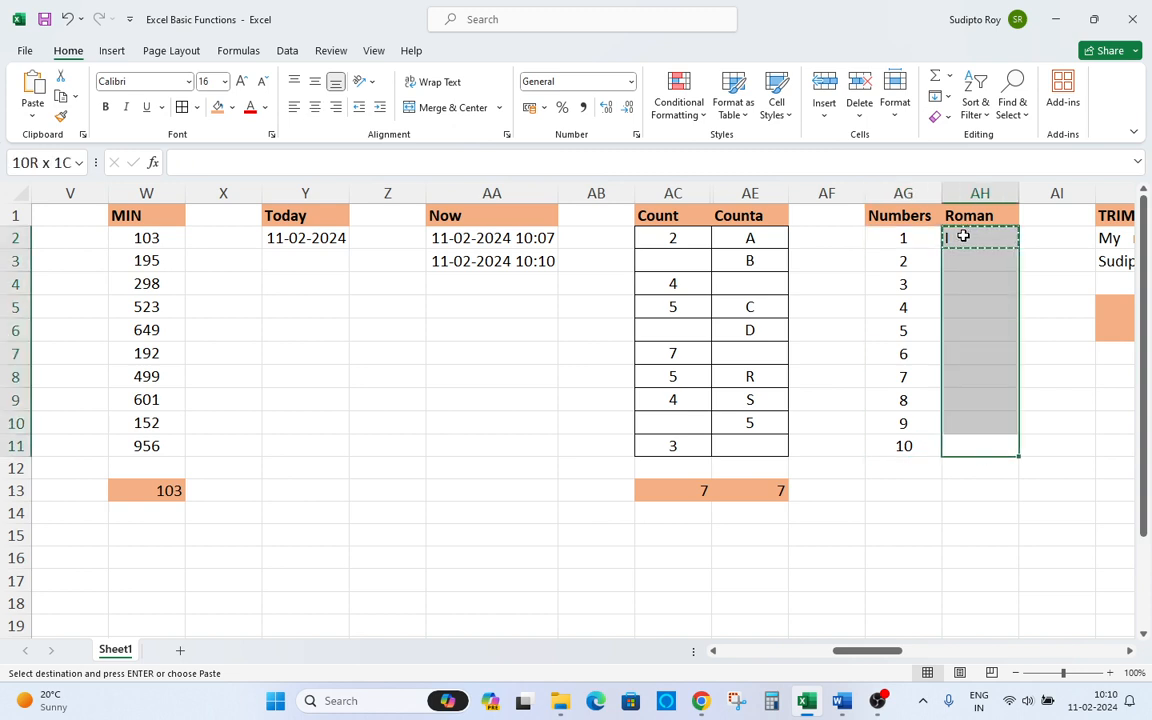
key(Return)
Reopen the ROMAN formula in AH2 to review it.
key(Left)
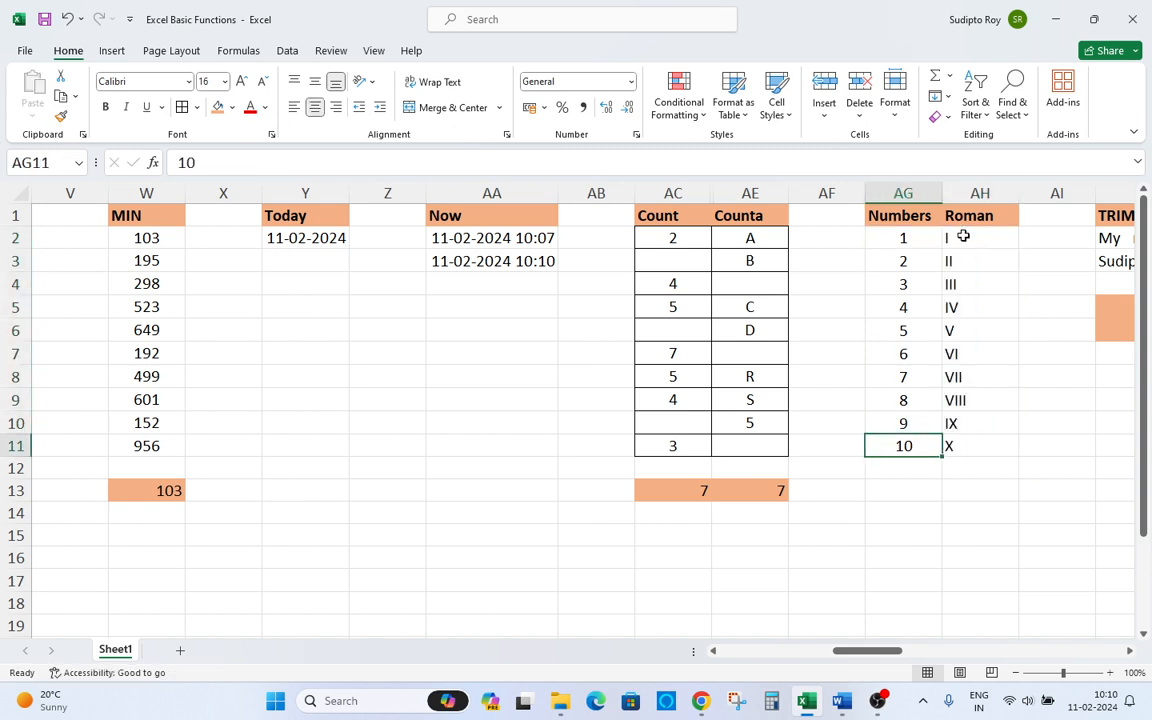
key(Down)
key(Down)
key(Down)
key(Down)
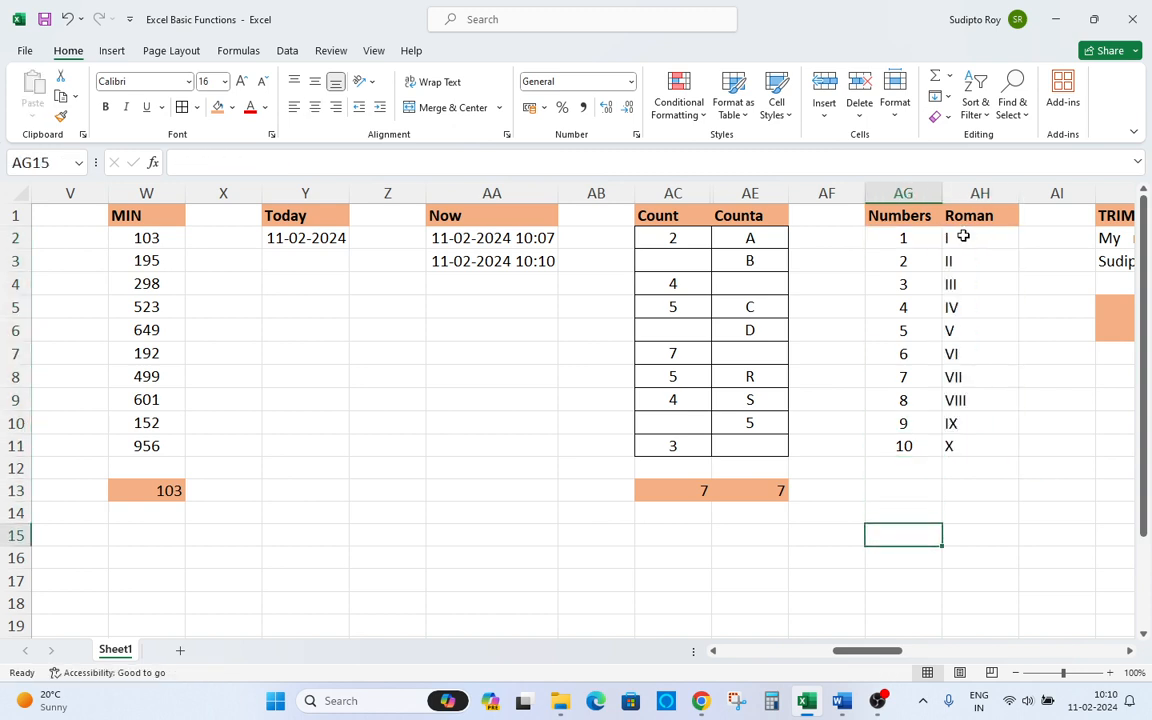
key(Up)
key(Up)
key(Up)
key(Up)
key(ctrl+Up)
key(Right)
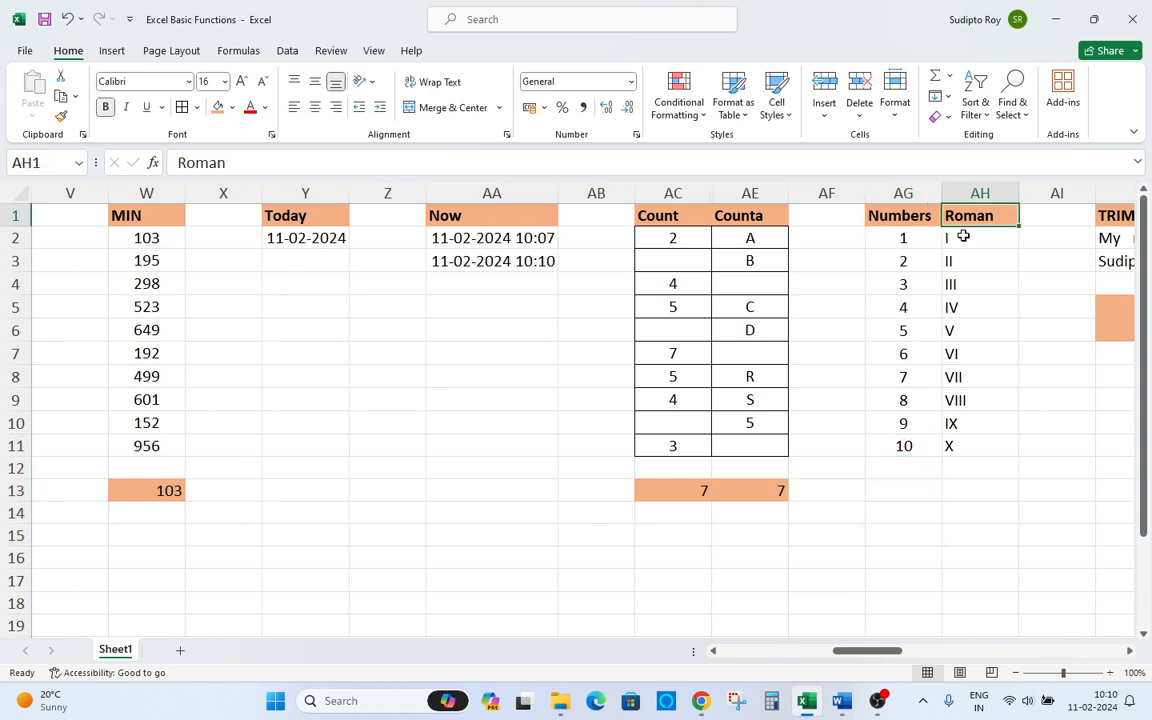
key(Down)
key(F2)
key(Escape)
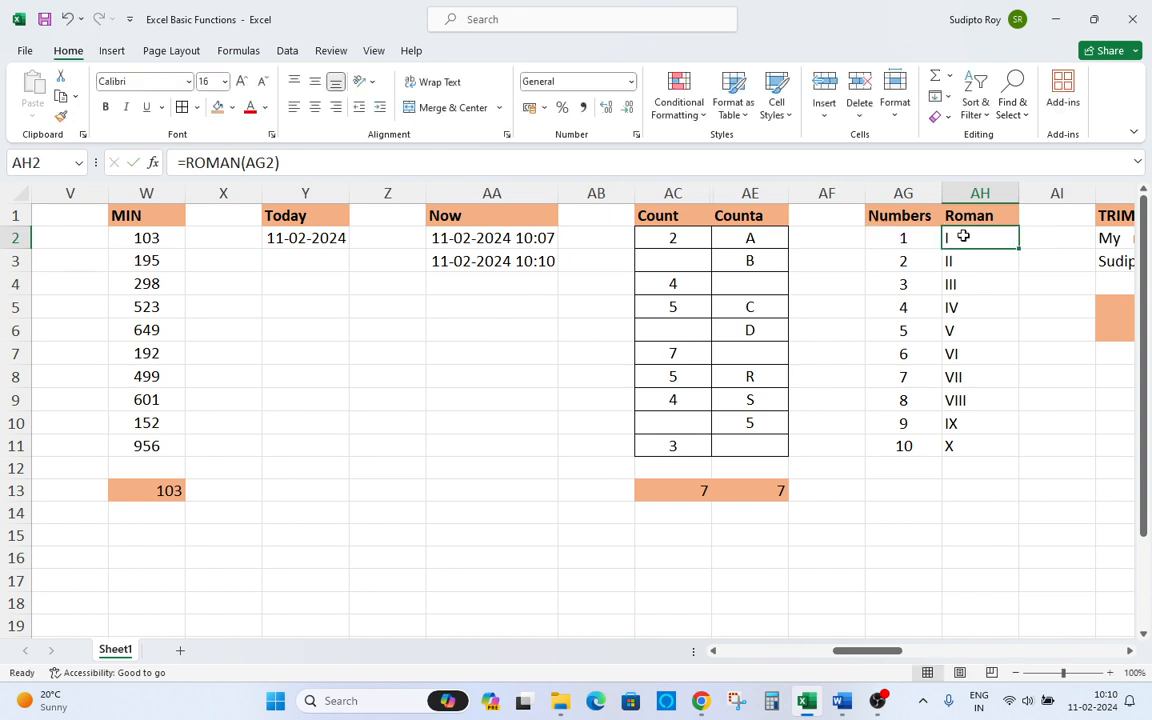
Browse across the TRIM, UPPER and LOWER sample columns.
key(Up)
key(Right)
key(Right)
key(Right)
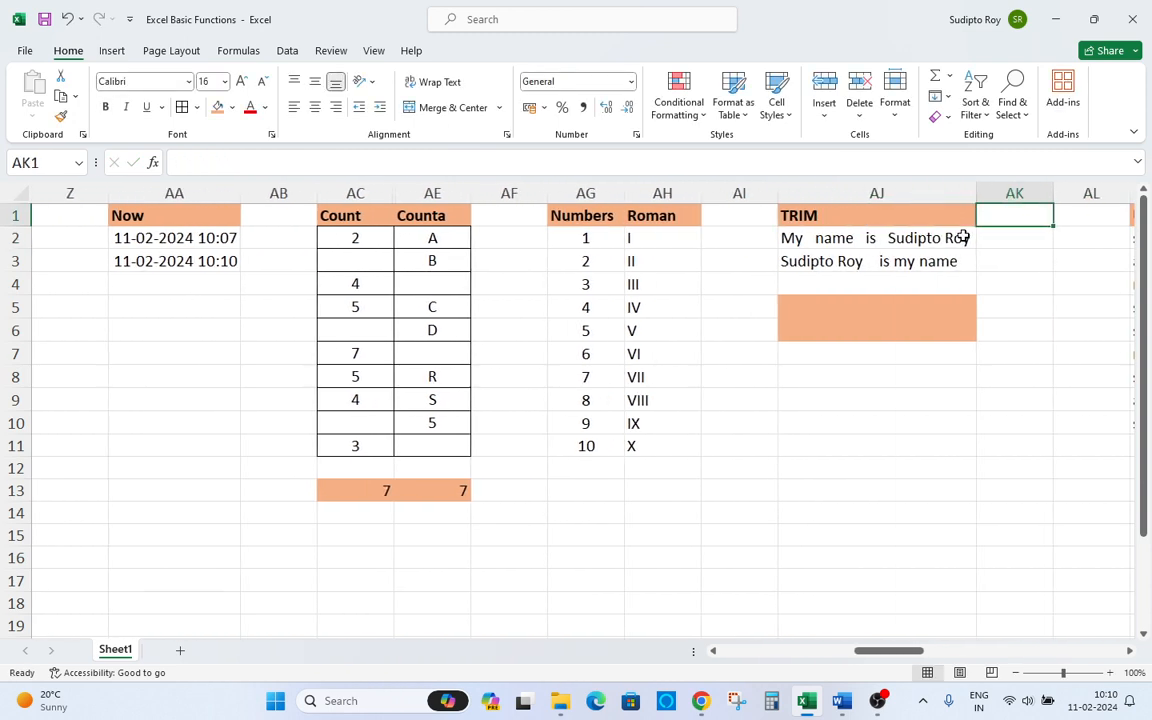
key(Right)
key(Right)
key(Right)
key(Right)
key(Left)
key(Left)
key(Left)
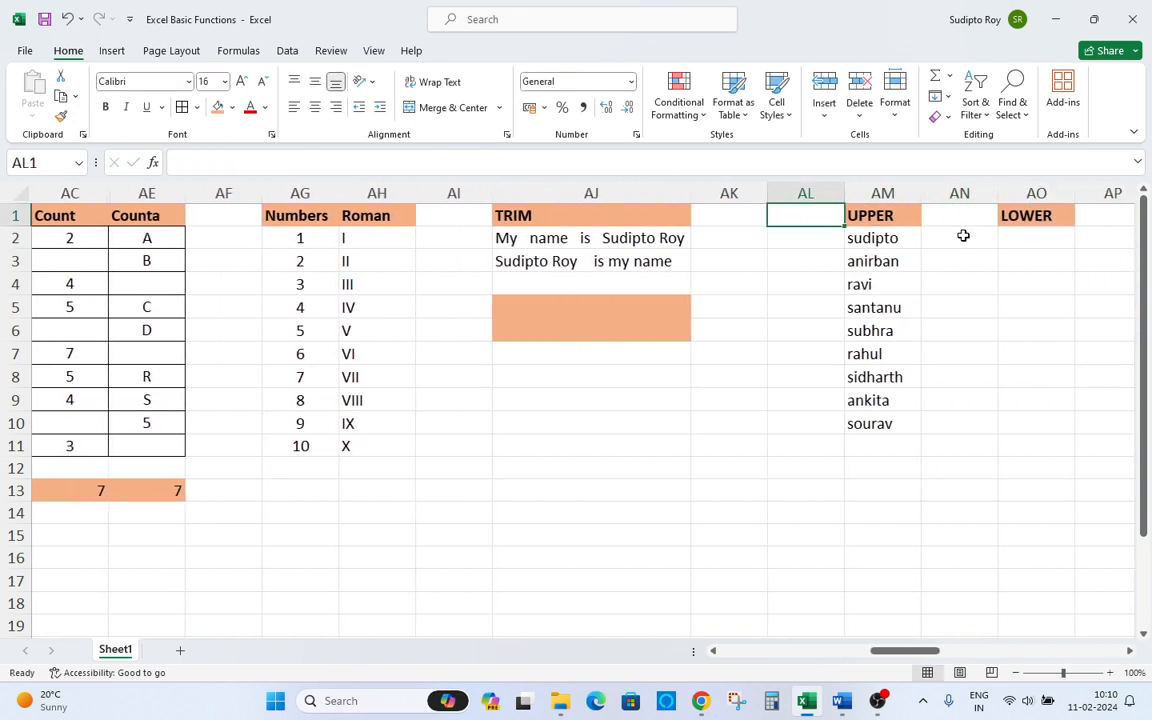
key(Left)
key(Left)
Switch to the Word function list and highlight Roman in yellow.
key(alt+Tab)
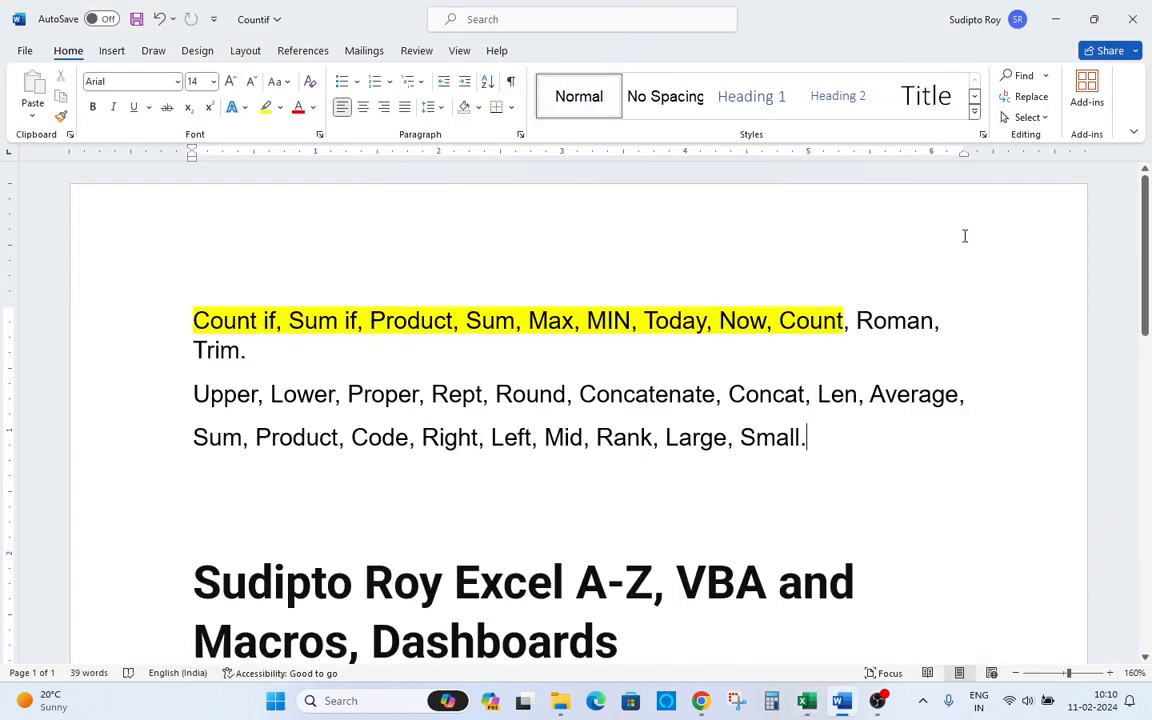
double_click(906, 320)
click(266, 107)
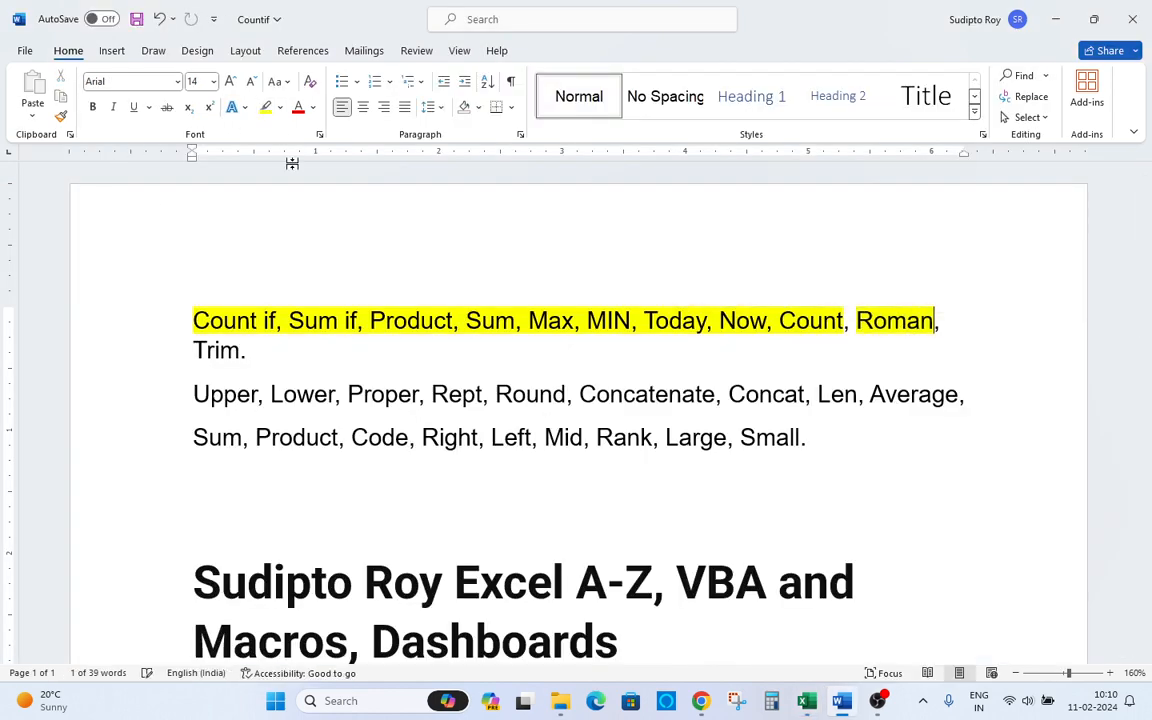
click(214, 350)
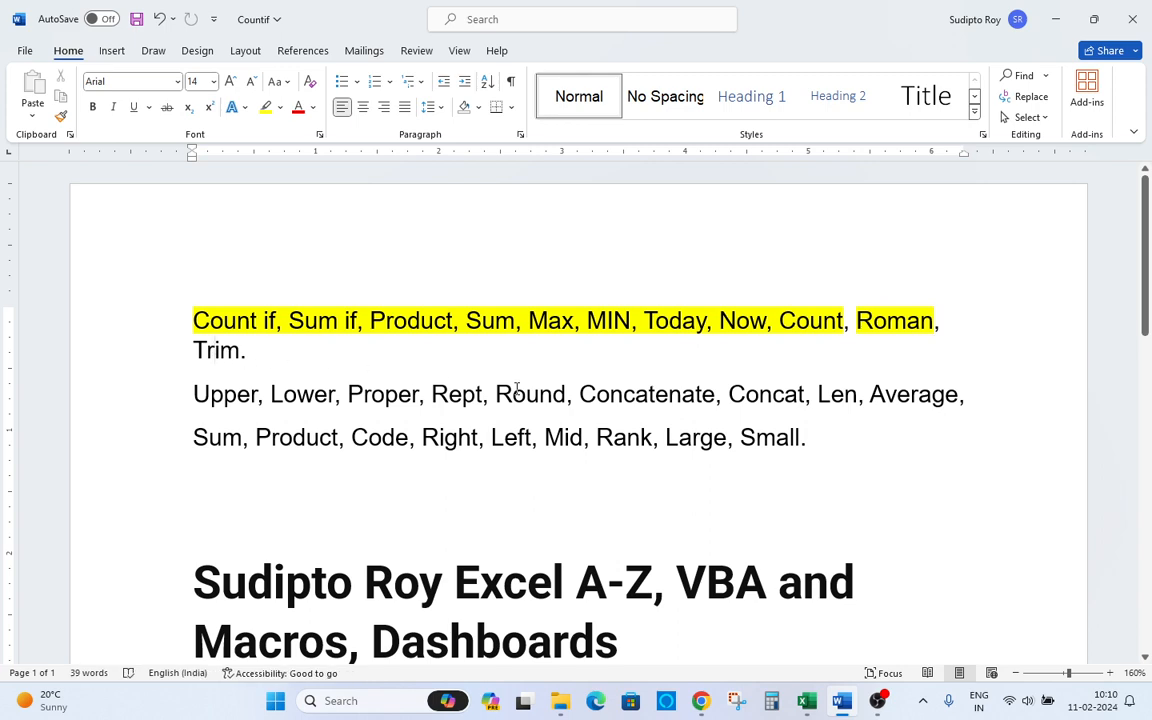
Back in the spreadsheet, enter a TRIM formula in AJ5 that cleans the text in AJ2.
key(alt+Tab)
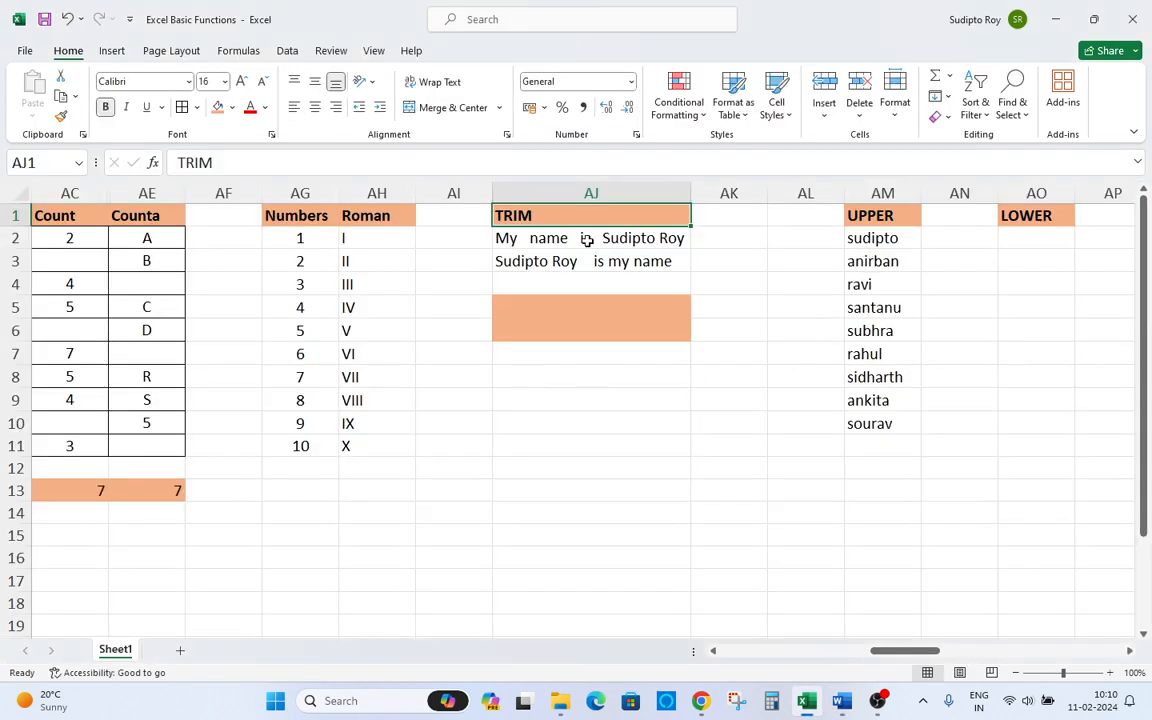
click(508, 239)
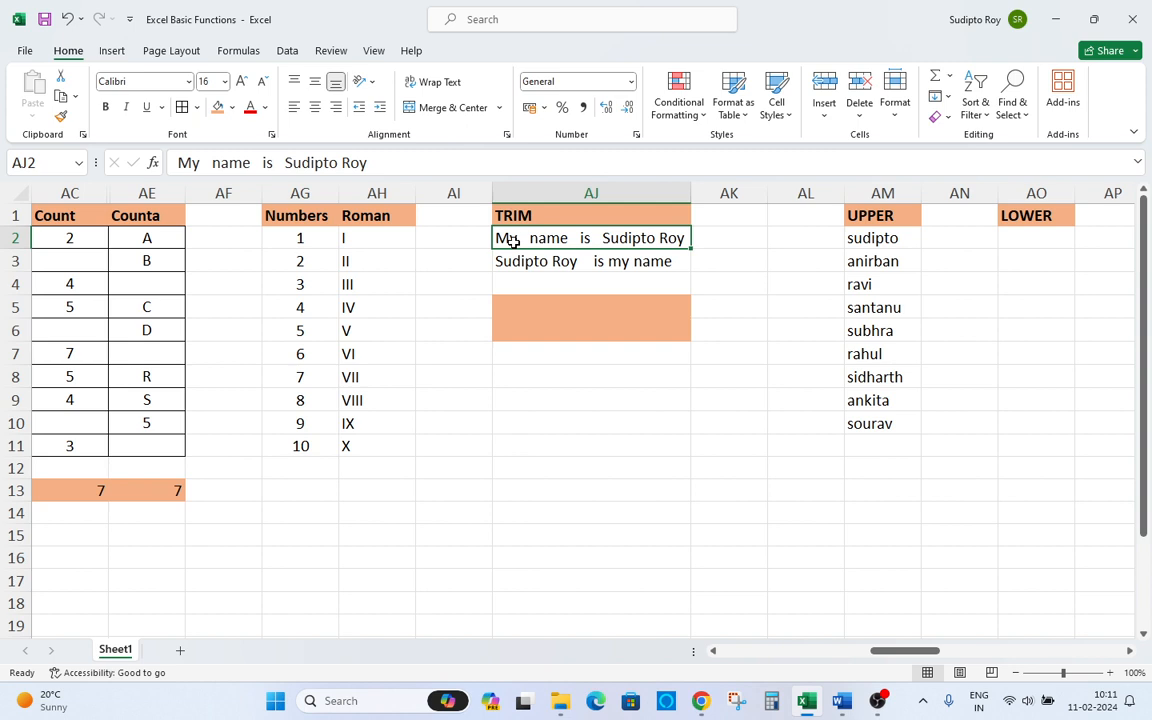
key(Down)
key(Down)
key(Down)
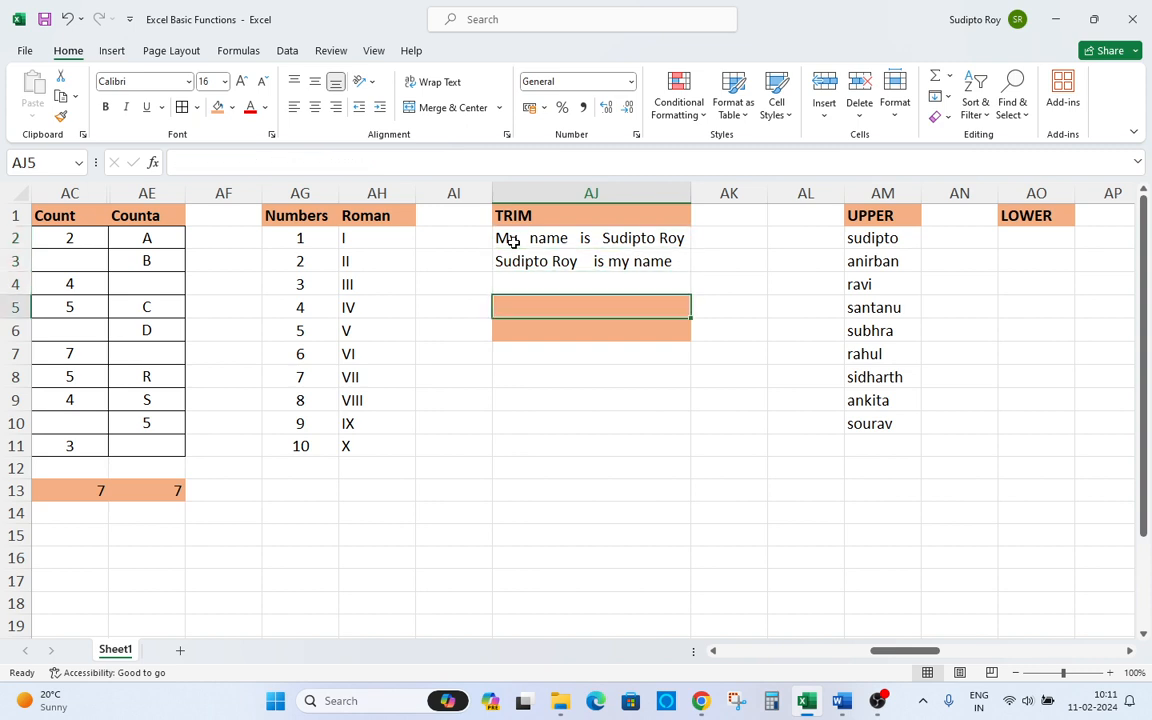
text(=)
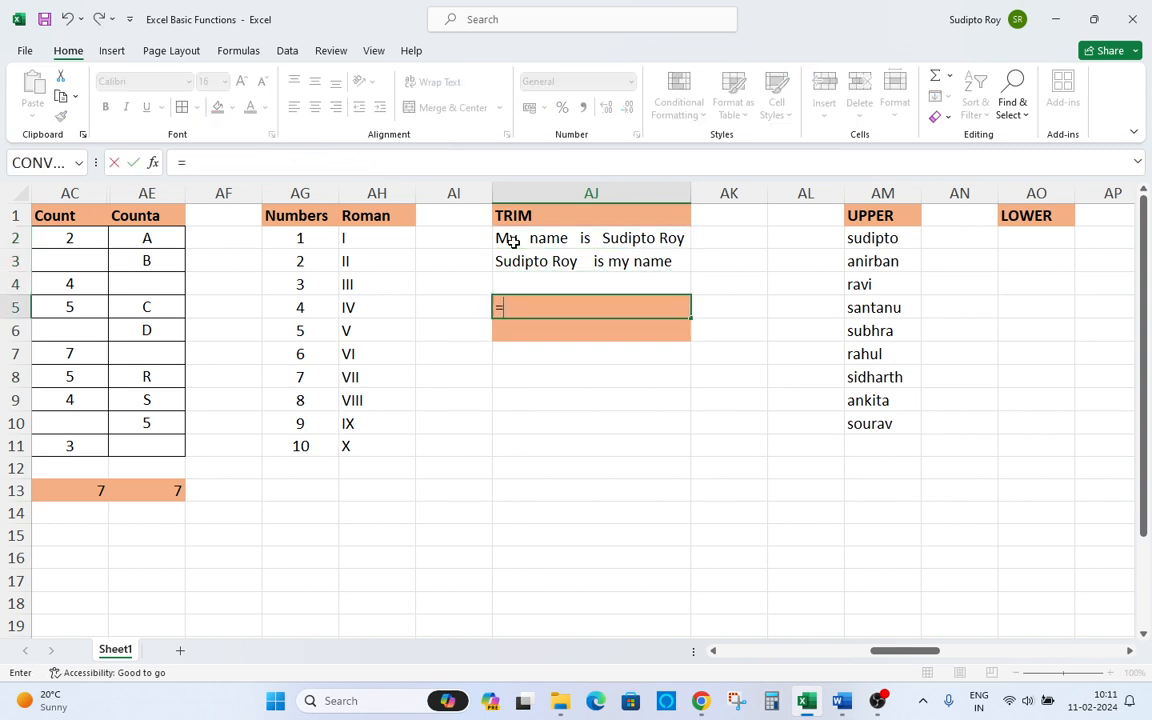
text(trim)
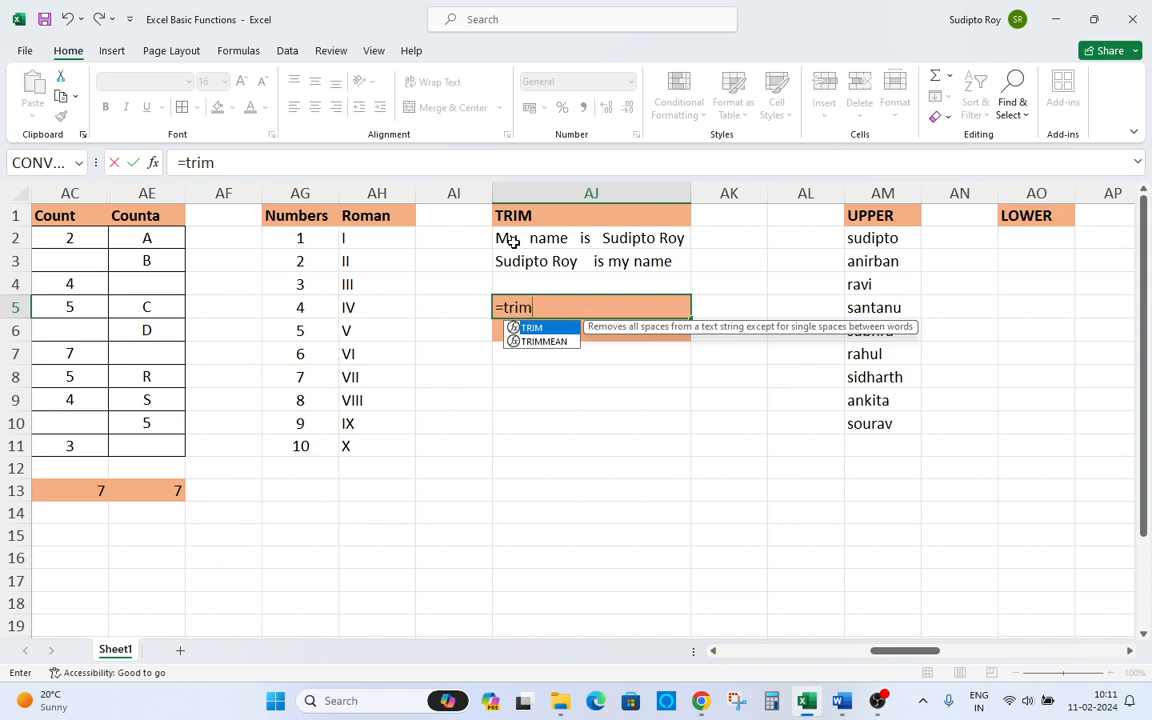
key(Tab)
key(Left)
key(Up)
key(Up)
key(Up)
key(Up)
key(Down)
key(Right)
text())
key(Return)
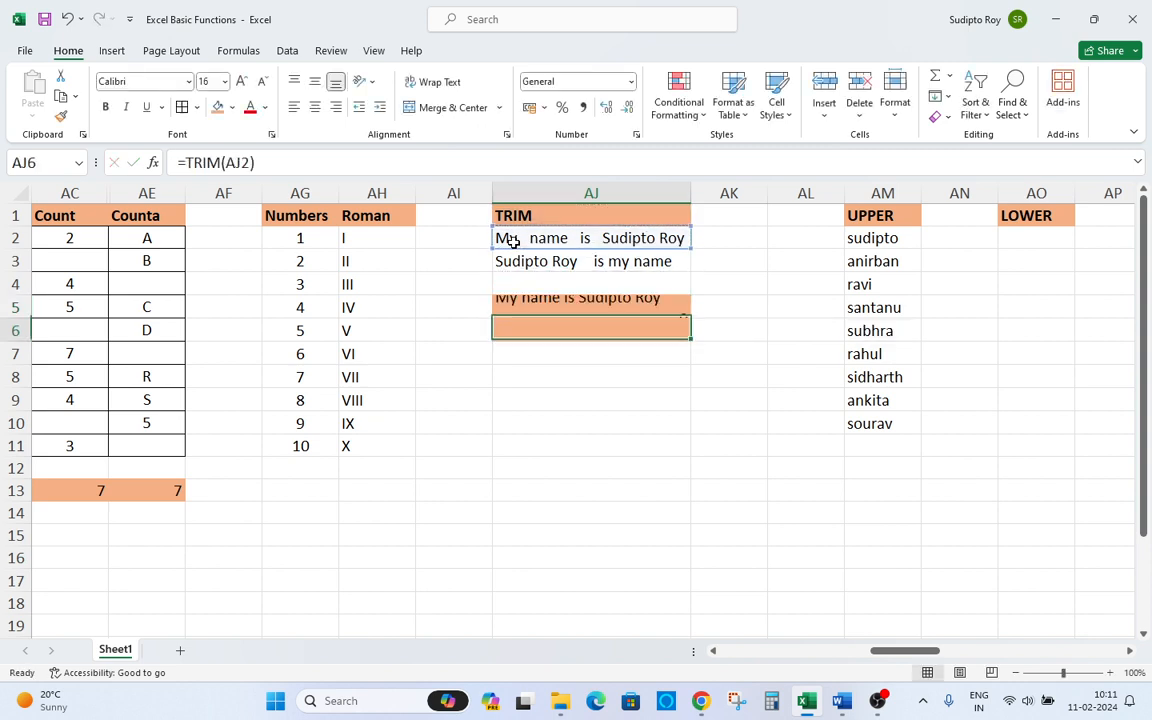
Enter a TRIM formula in AJ6 that cleans the text in AJ3.
key(Up)
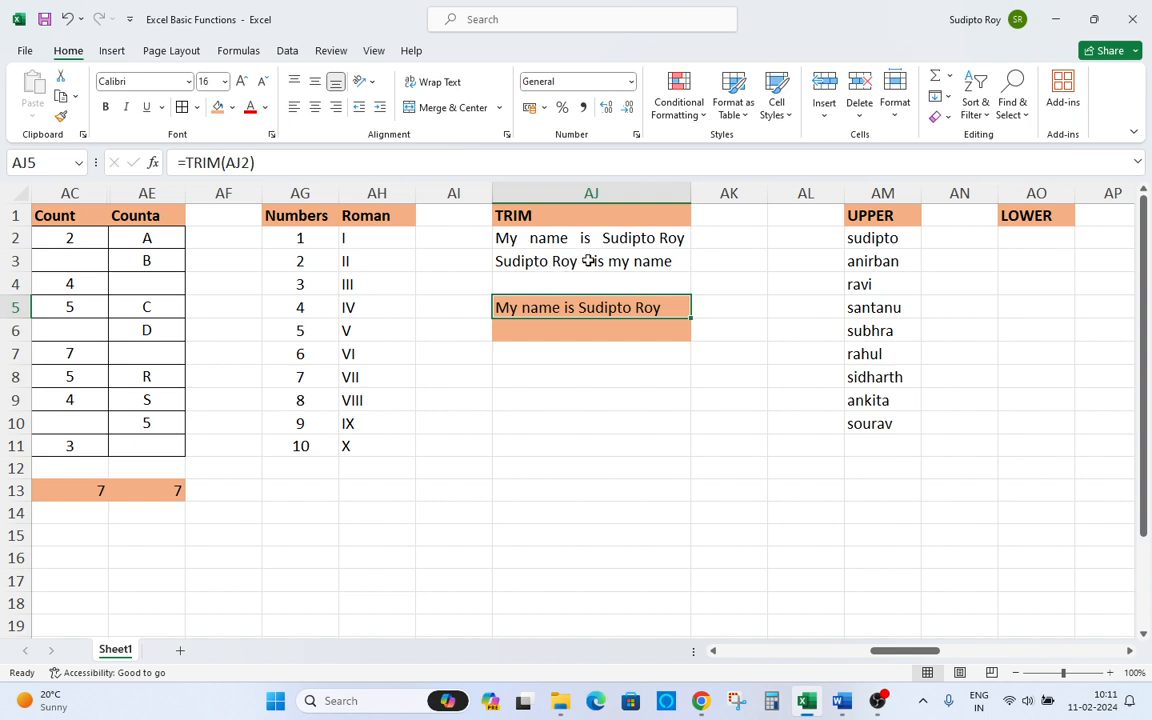
click(520, 326)
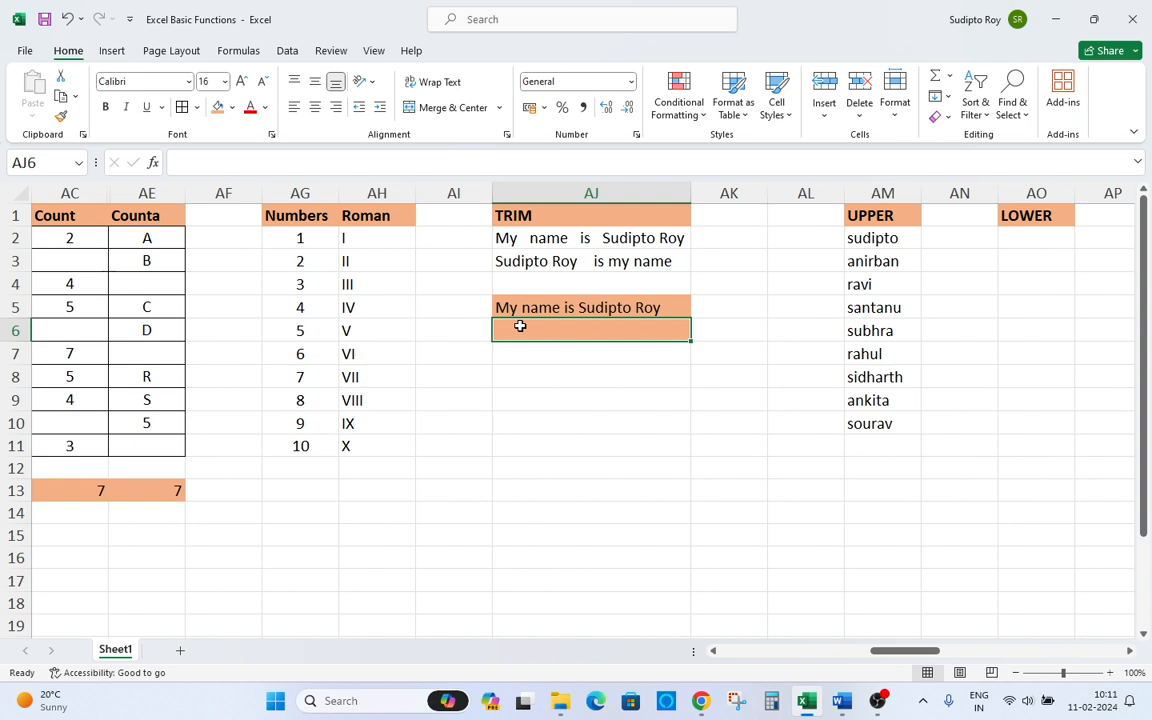
text(=trim)
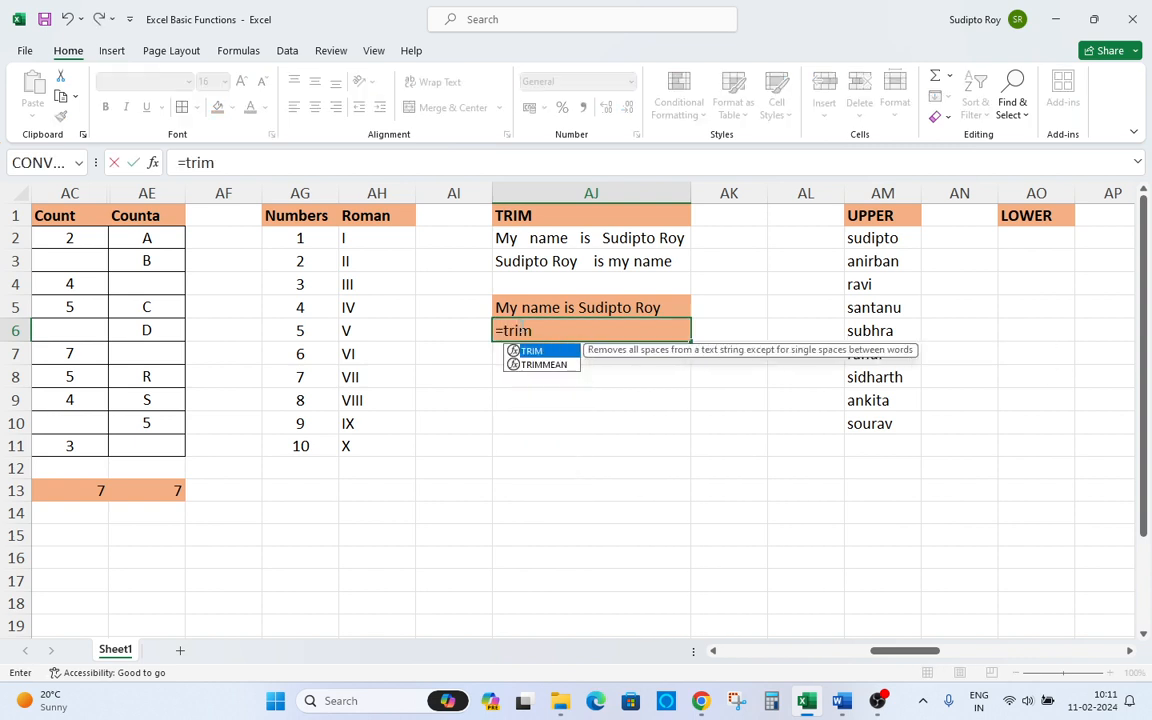
key(Tab)
key(Up)
key(Up)
key(Up)
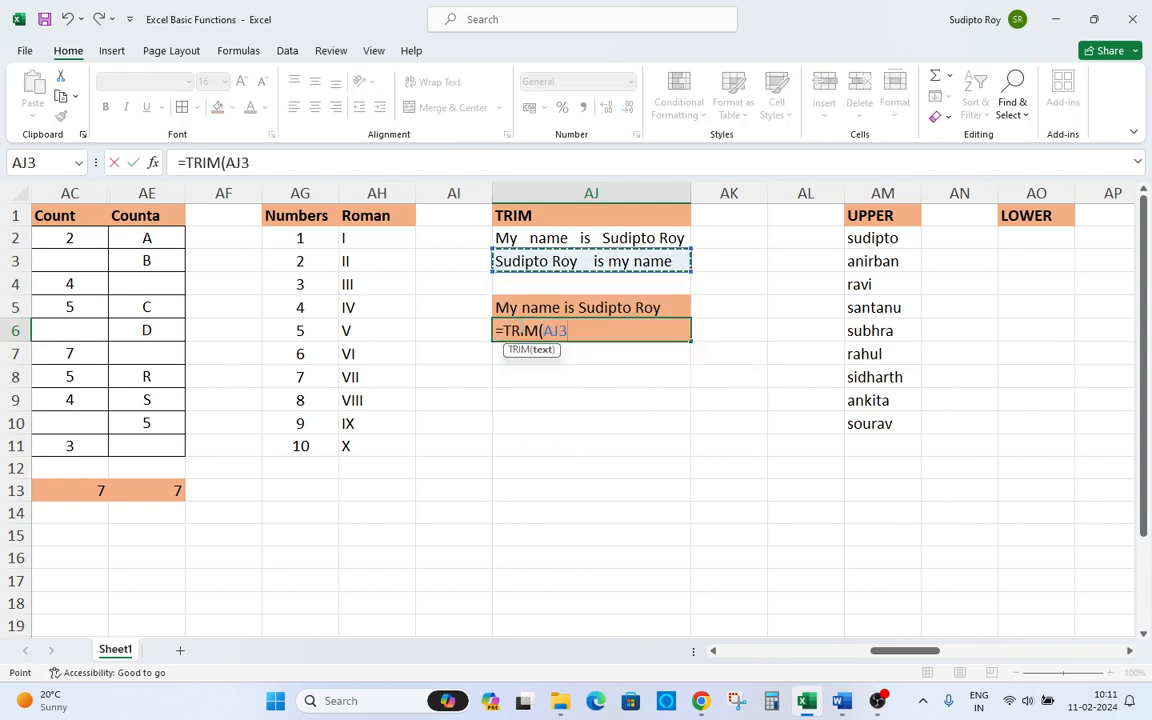
text())
key(Return)
click(520, 326)
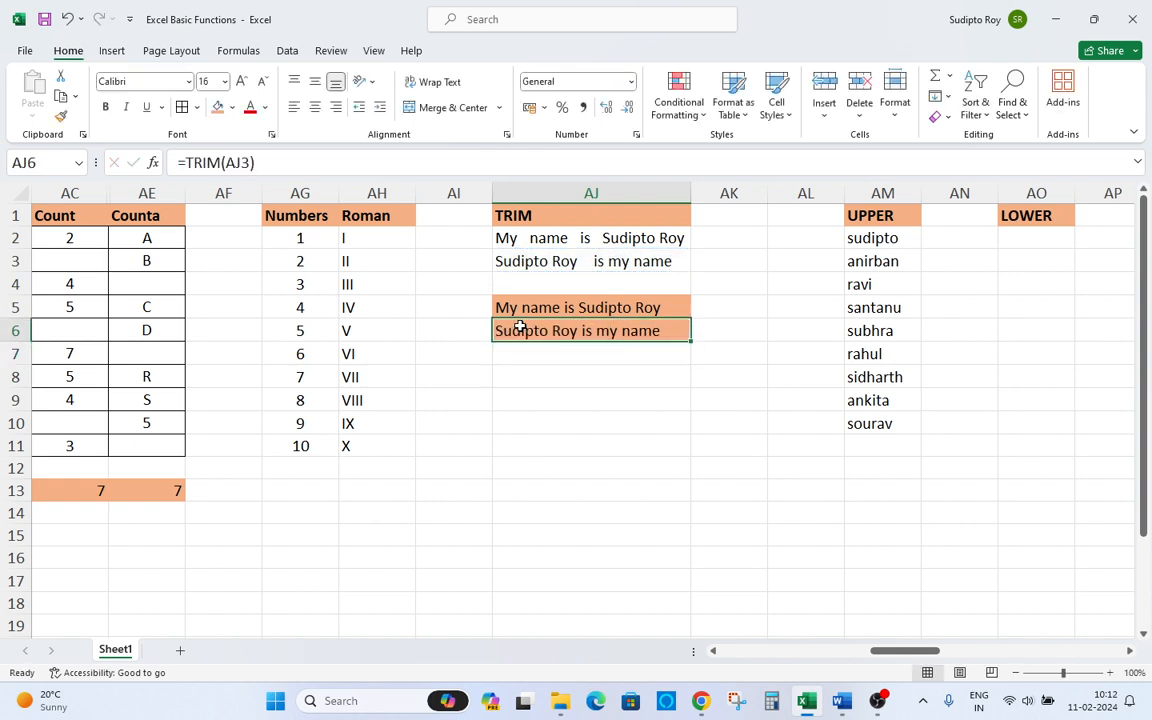
Browse the UPPER, LOWER and PROPER sample columns and their name lists.
key(Right)
key(Right)
key(Right)
key(Right)
key(Right)
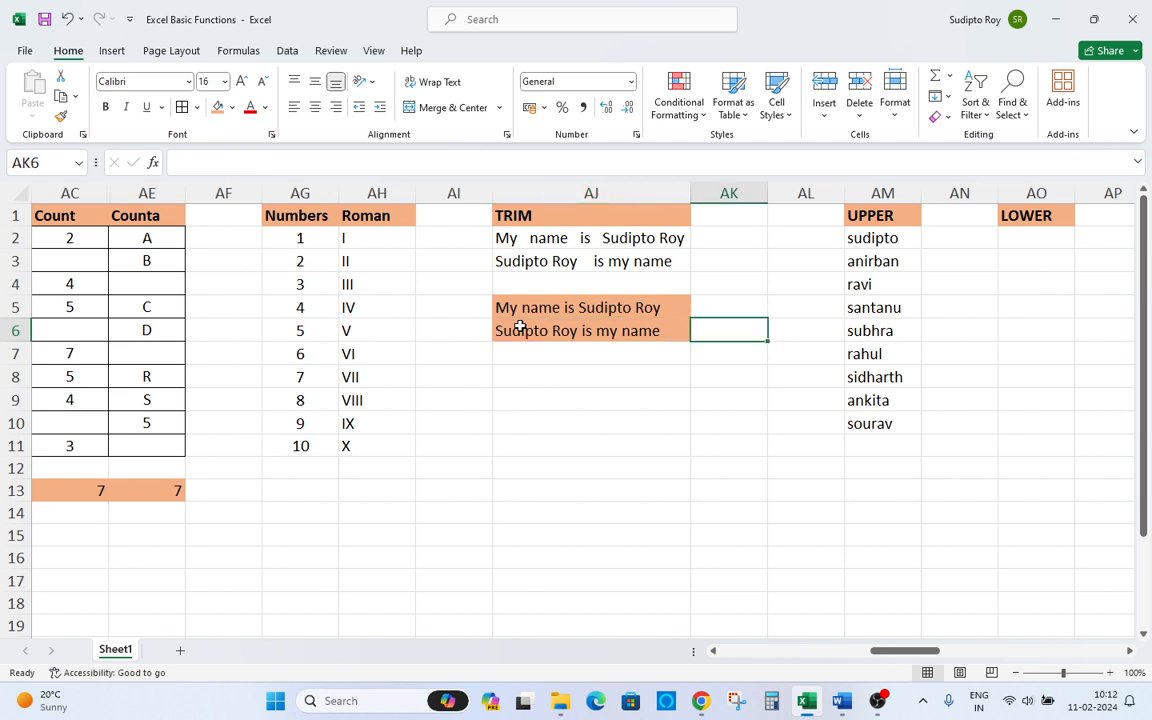
key(Left)
key(Left)
key(Up)
key(Up)
key(Up)
key(Up)
key(Up)
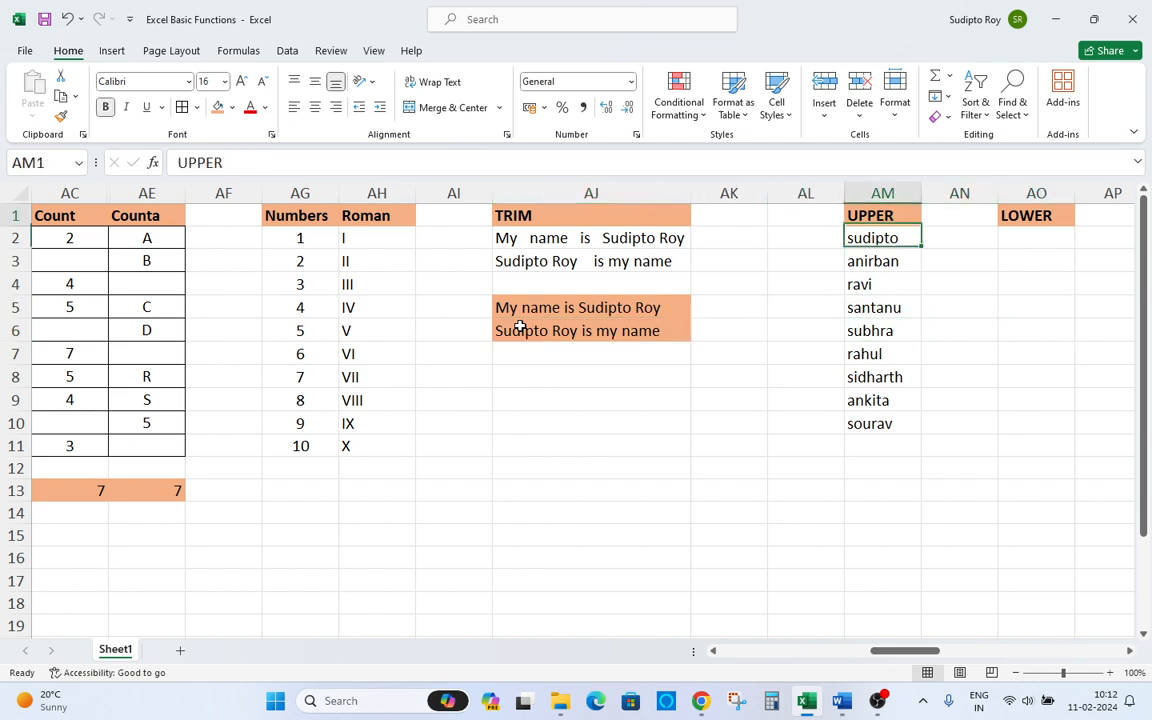
key(Right)
key(Right)
key(Right)
key(Right)
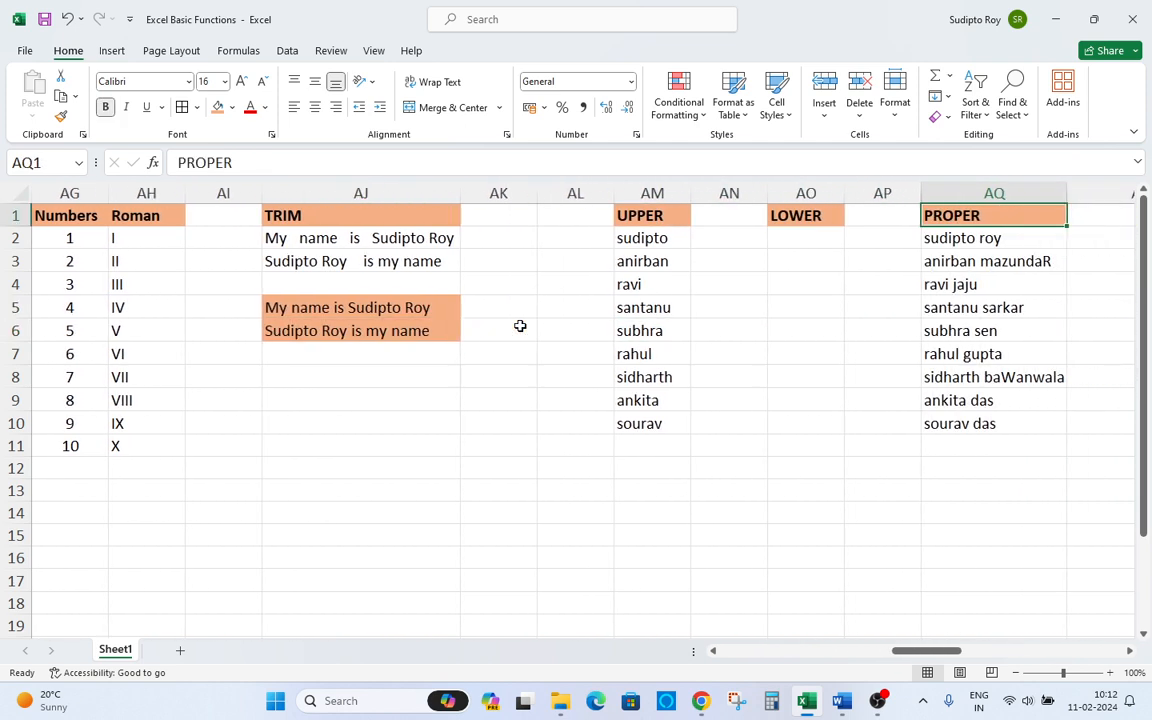
key(Left)
key(Left)
key(Left)
key(Down)
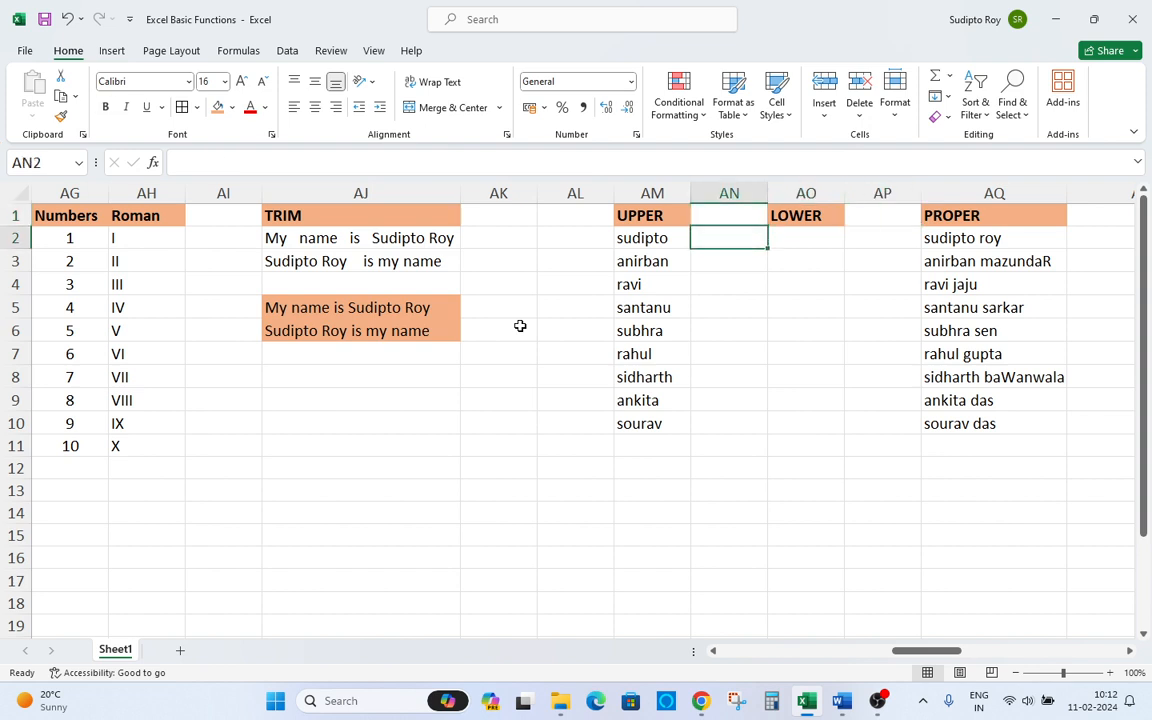
key(Left)
key(shift+Down)
key(shift+Down)
key(shift+Down)
key(shift+Down)
key(shift+Down)
key(shift+Down)
key(shift+Down)
key(shift+Down)
key(Up)
key(Right)
key(Down)
key(Left)
key(Up)
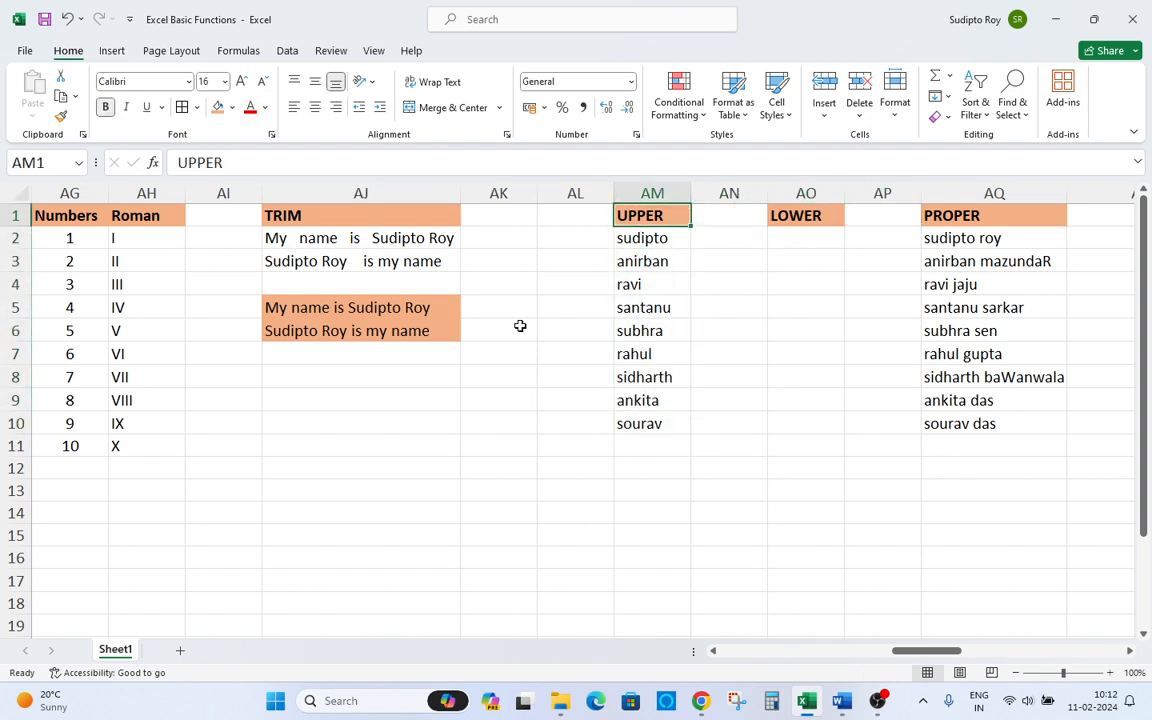
key(Down)
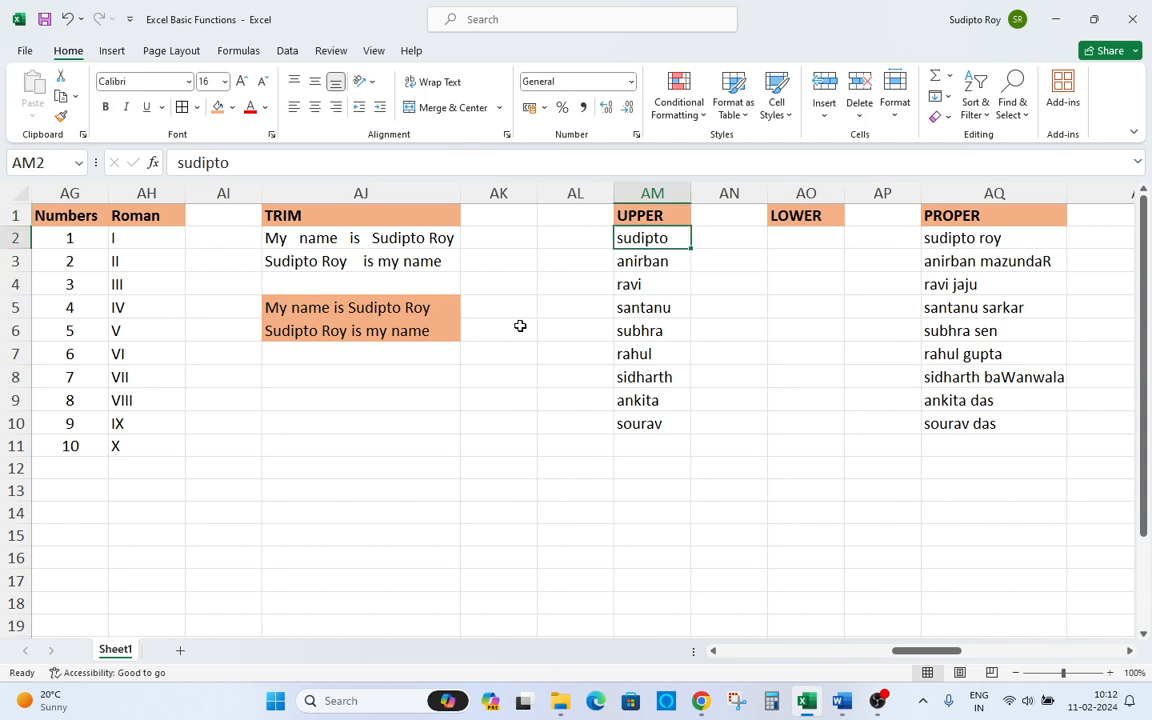
key(Down)
key(Up)
key(Up)
key(Down)
key(Down)
key(Up)
key(shift+Down)
key(shift+Down)
key(shift+Down)
key(shift+Down)
key(shift+Down)
key(shift+Down)
key(shift+Down)
key(shift+Down)
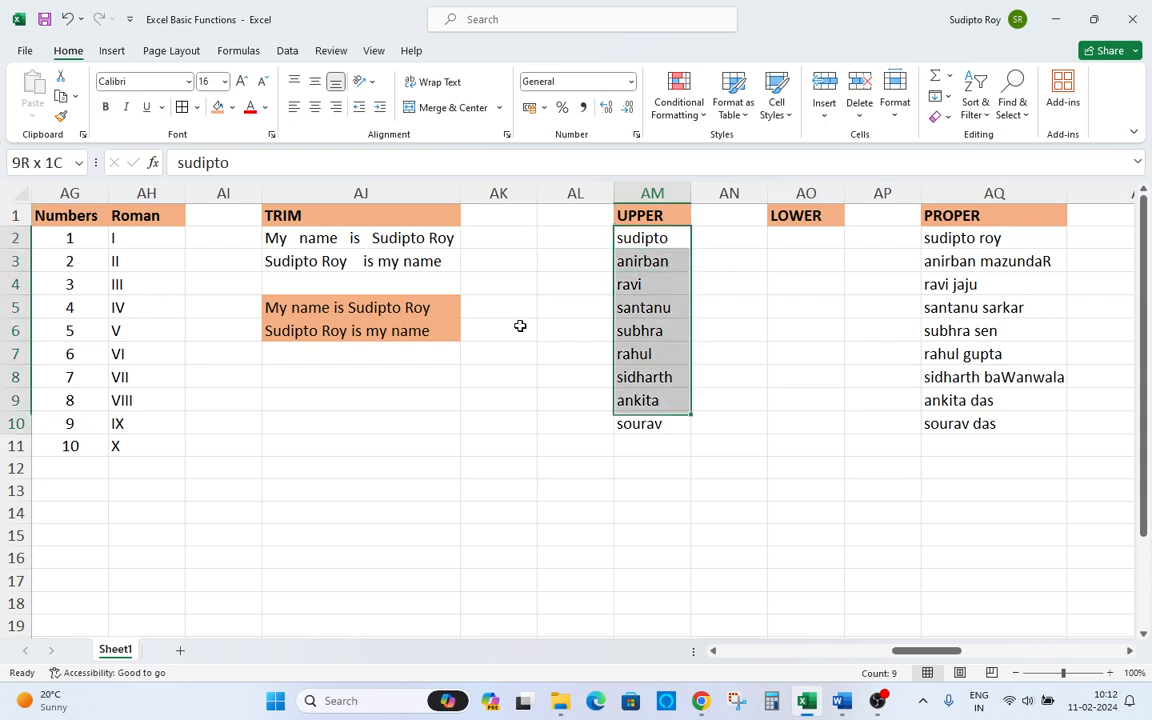
key(Up)
key(Down)
key(shift+Down)
key(shift+Down)
key(shift+Down)
key(shift+Down)
key(shift+Down)
key(shift+Down)
key(shift+Down)
key(shift+Down)
key(Up)
key(Down)
key(ctrl+shift+Down)
key(Up)
key(Down)
key(Up)
key(Right)
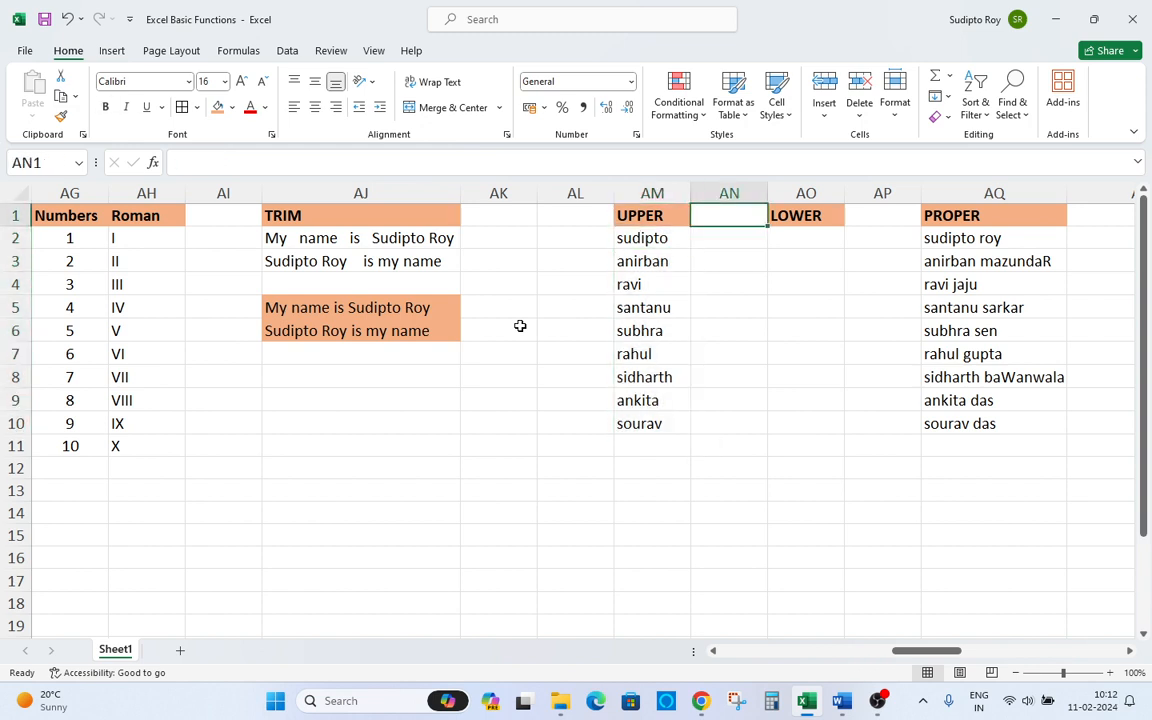
Enter an UPPER formula in AN2 that converts the name in AM2.
key(Down)
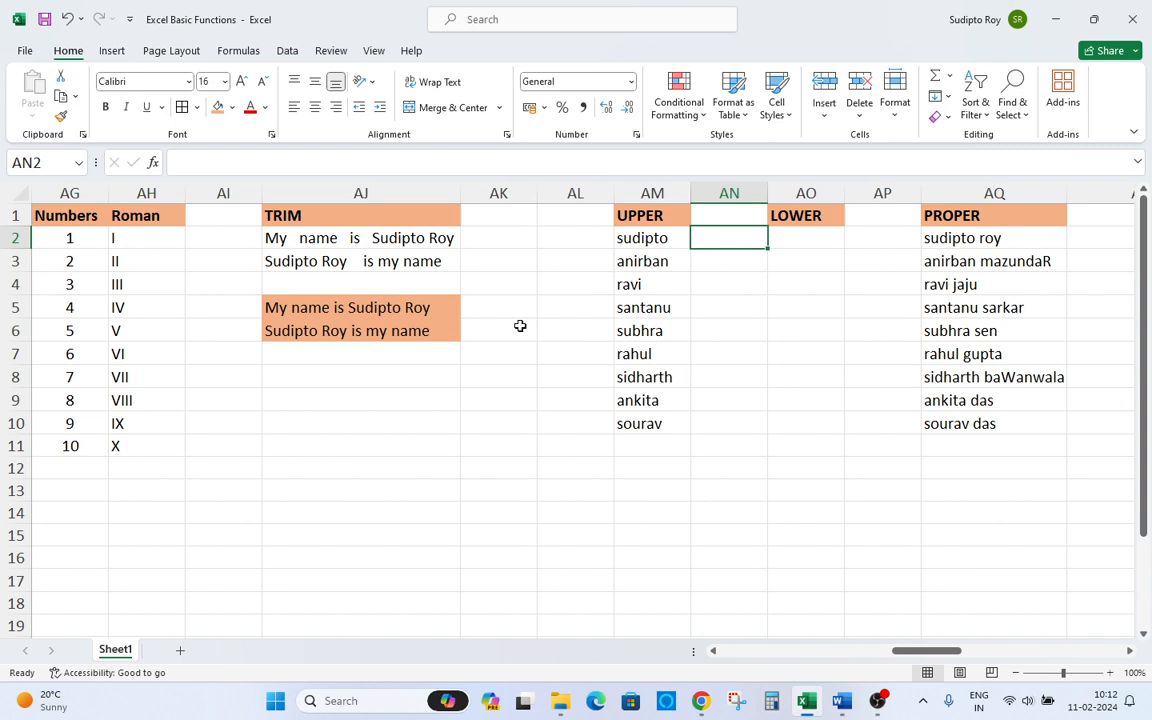
text(=)
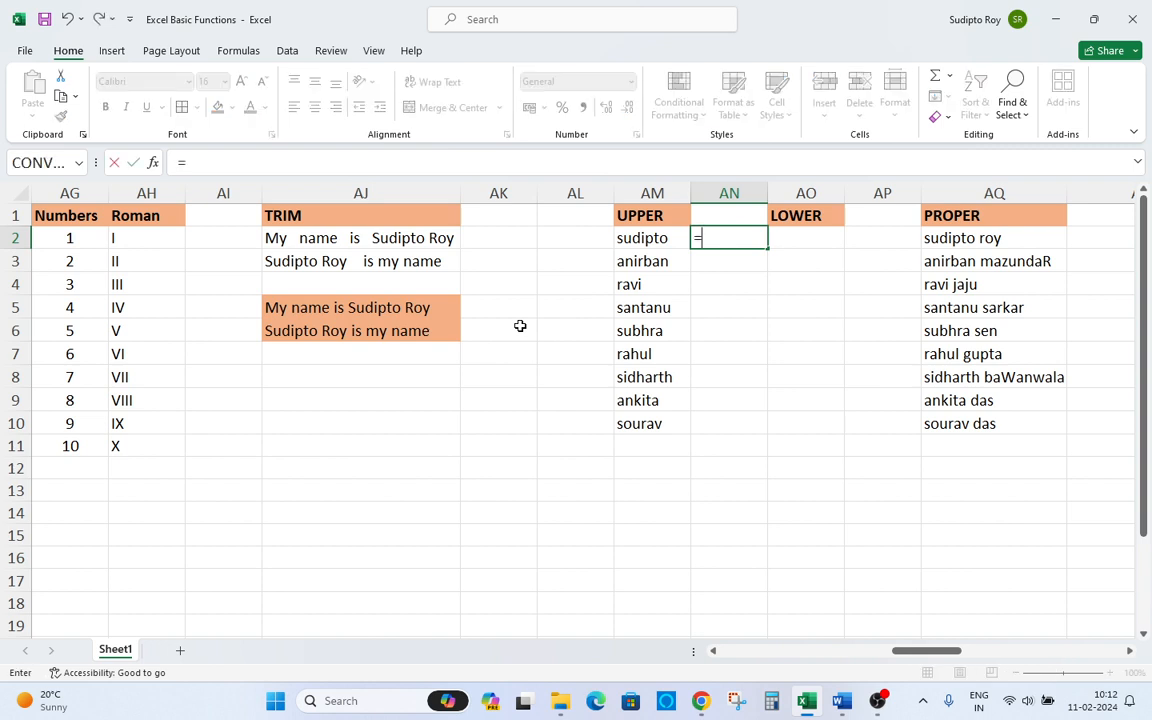
text(uo)
key(BackSpace)
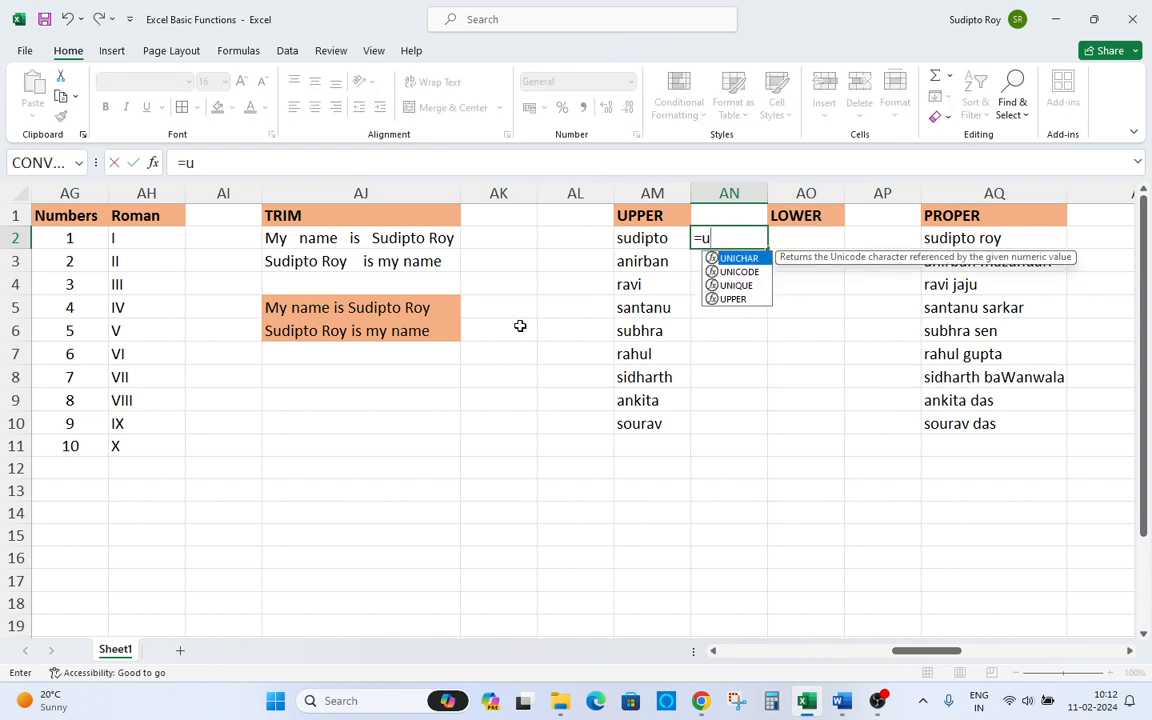
text(o)
key(BackSpace)
text(pp)
key(Tab)
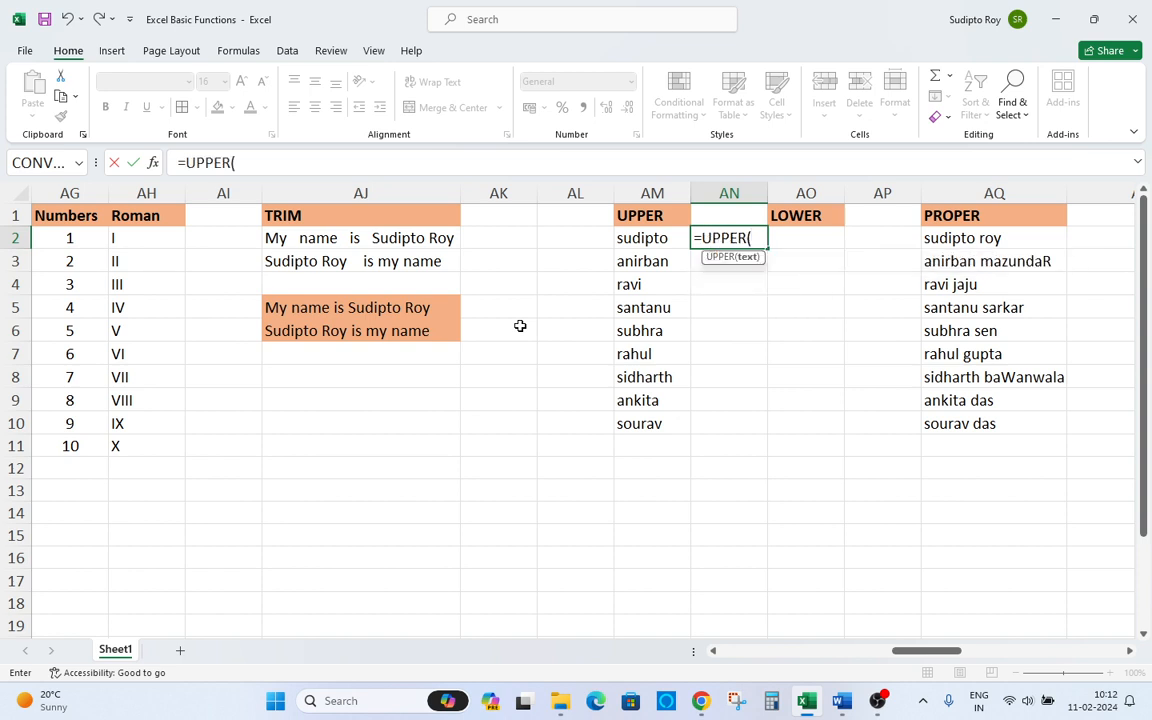
key(Left)
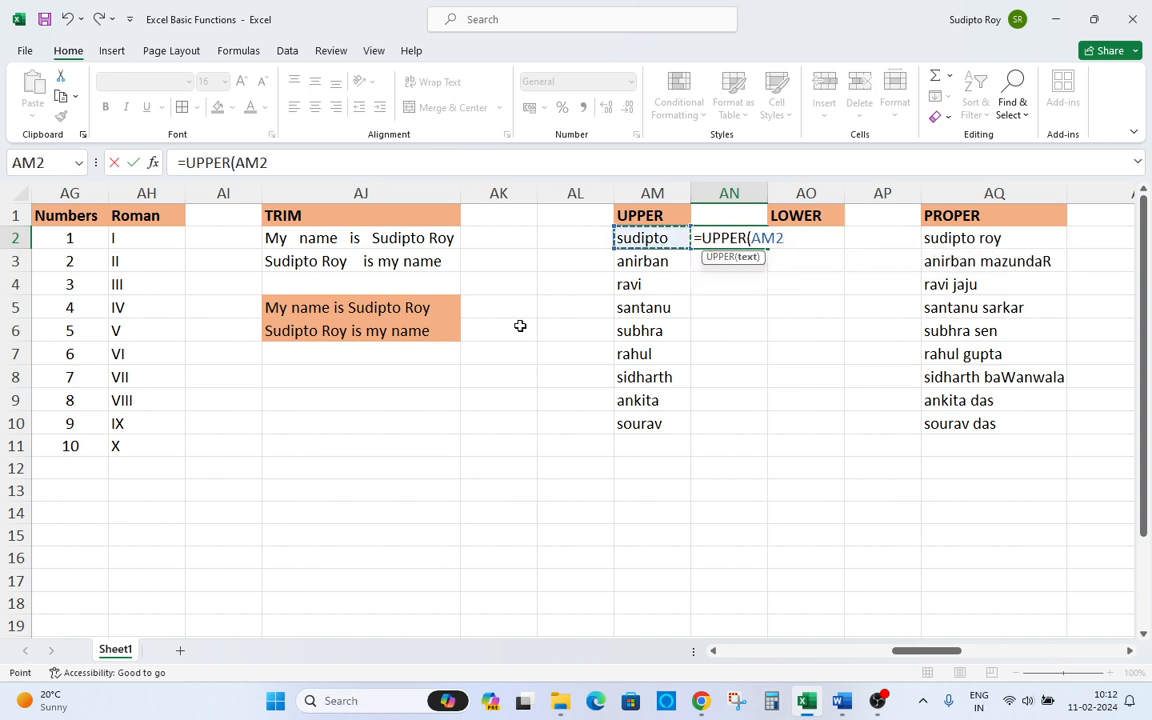
text())
key(Return)
Copy the UPPER formula from AN2 down through AN10.
key(Up)
key(ctrl+c)
key(Left)
key(ctrl+Down)
key(Right)
key(ctrl+shift+Up)
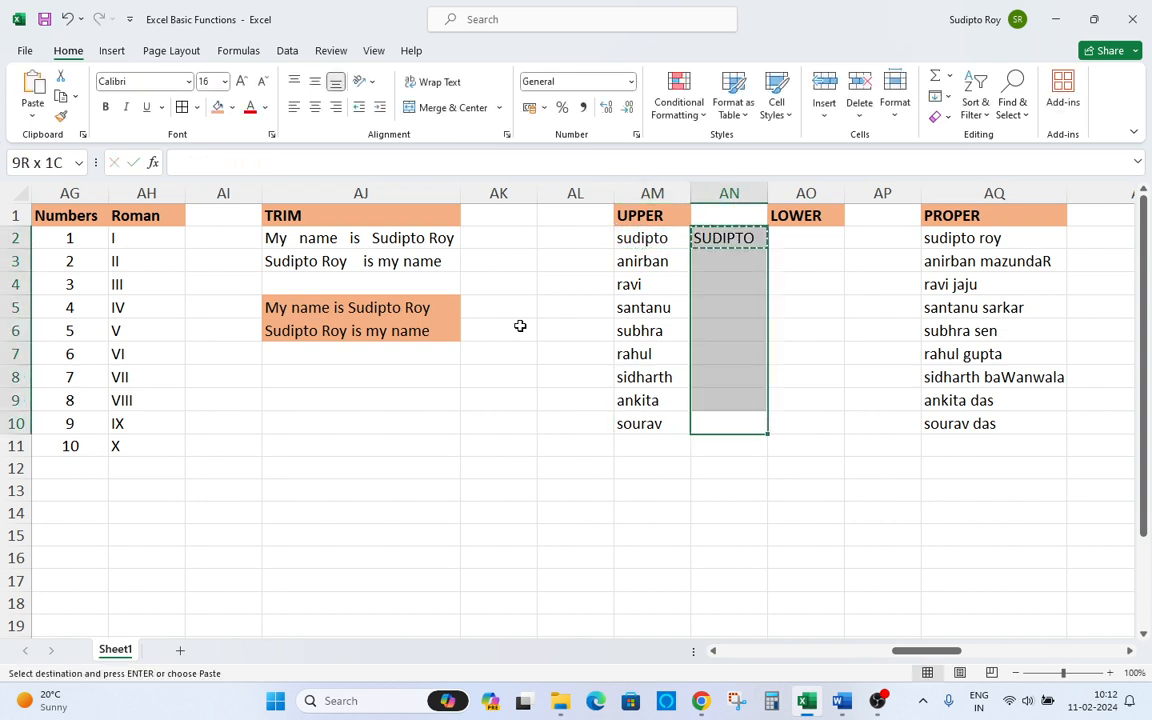
key(ctrl+v)
Enter a LOWER formula in AO2 that converts the uppercase name in AN2.
key(ctrl+Up)
key(Right)
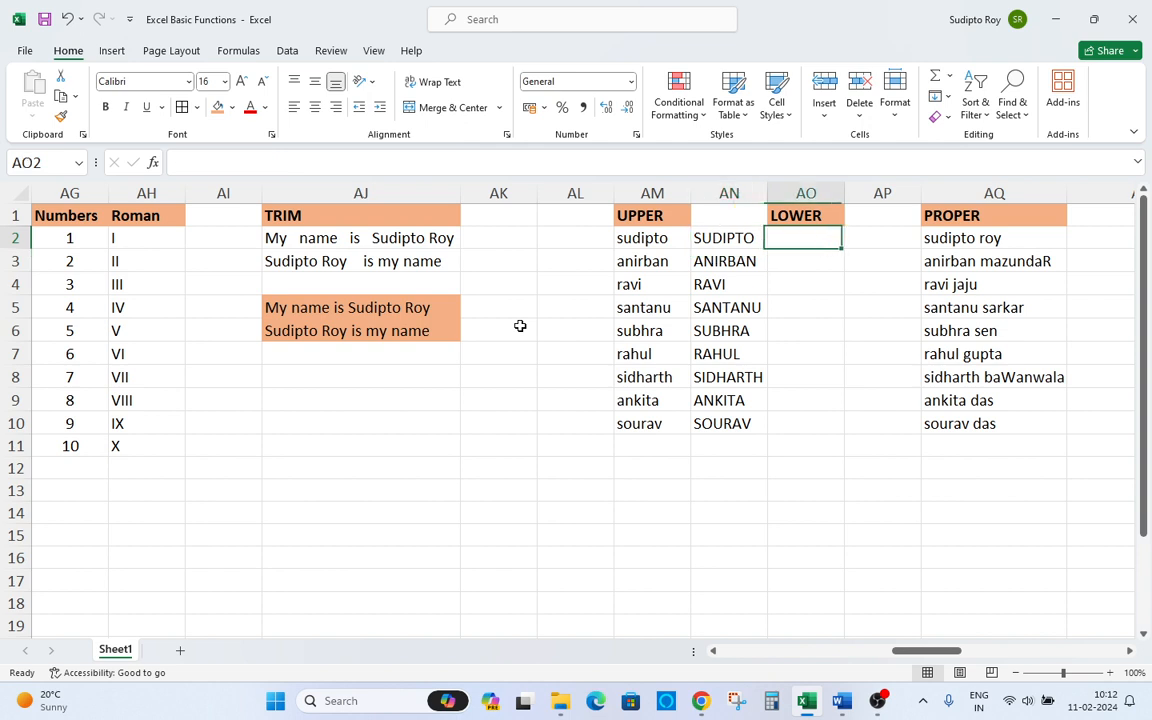
text(=)
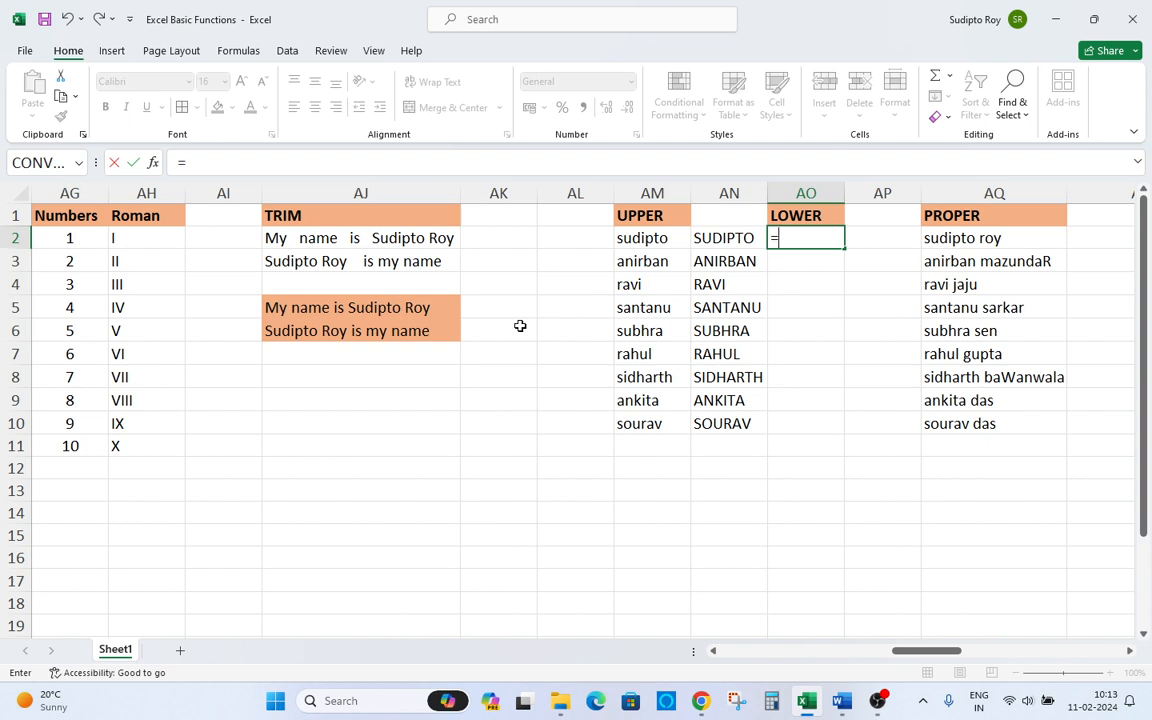
text(lower)
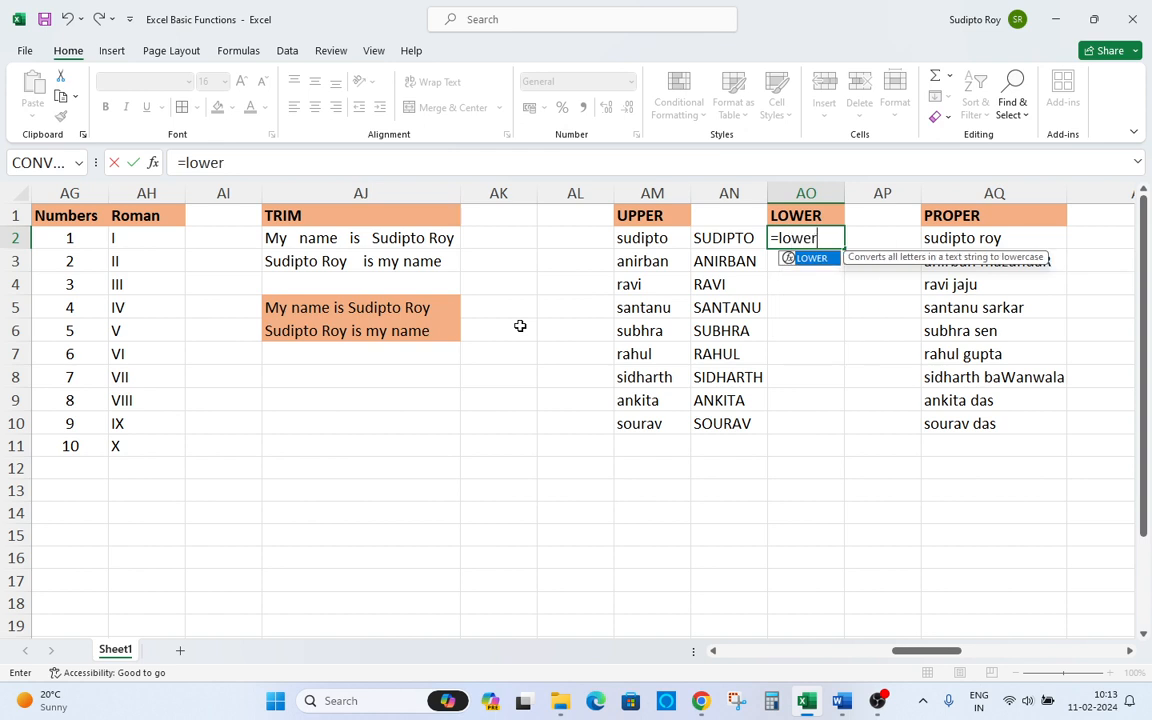
key(Tab)
key(Left)
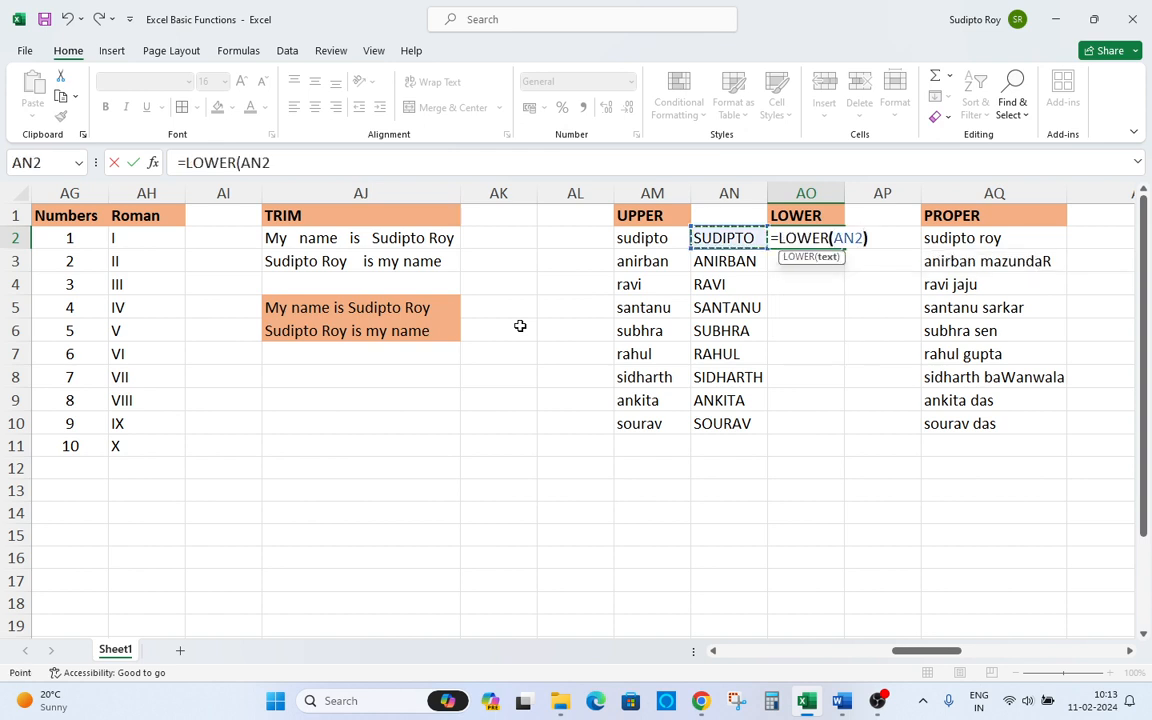
text())
key(Return)
Copy the LOWER formula from AO2 down through AO10.
key(Up)
key(ctrl+c)
key(Left)
key(ctrl+Down)
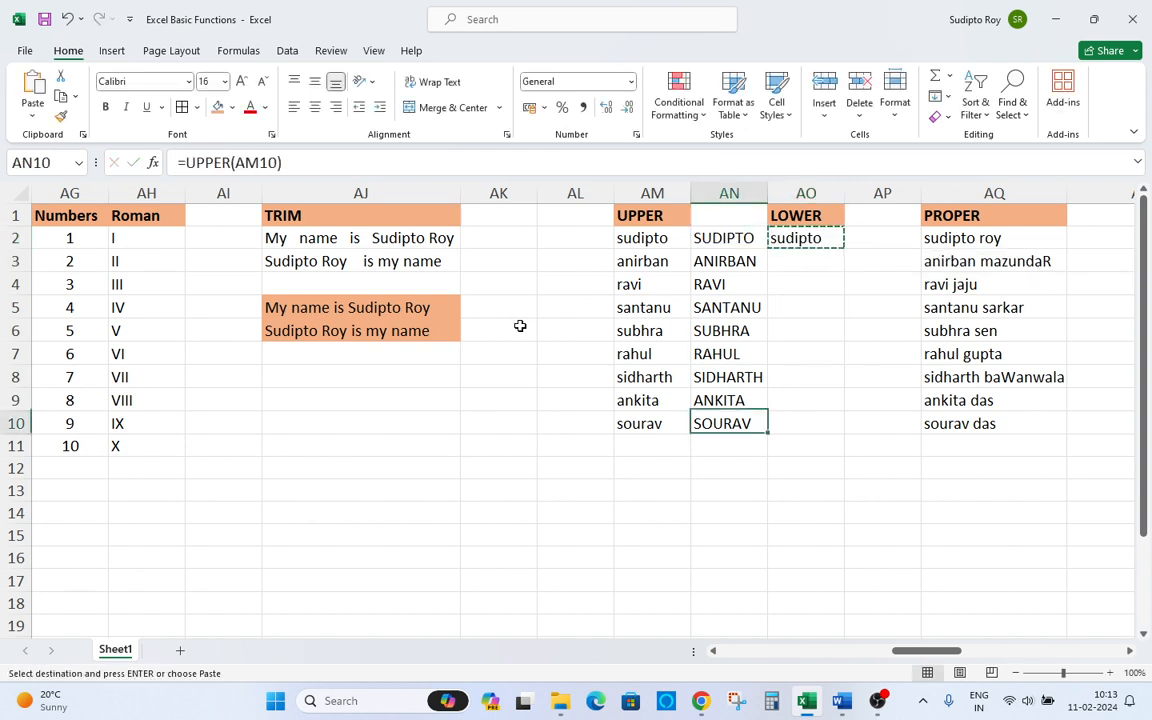
key(Right)
key(ctrl+shift+Up)
key(ctrl+v)
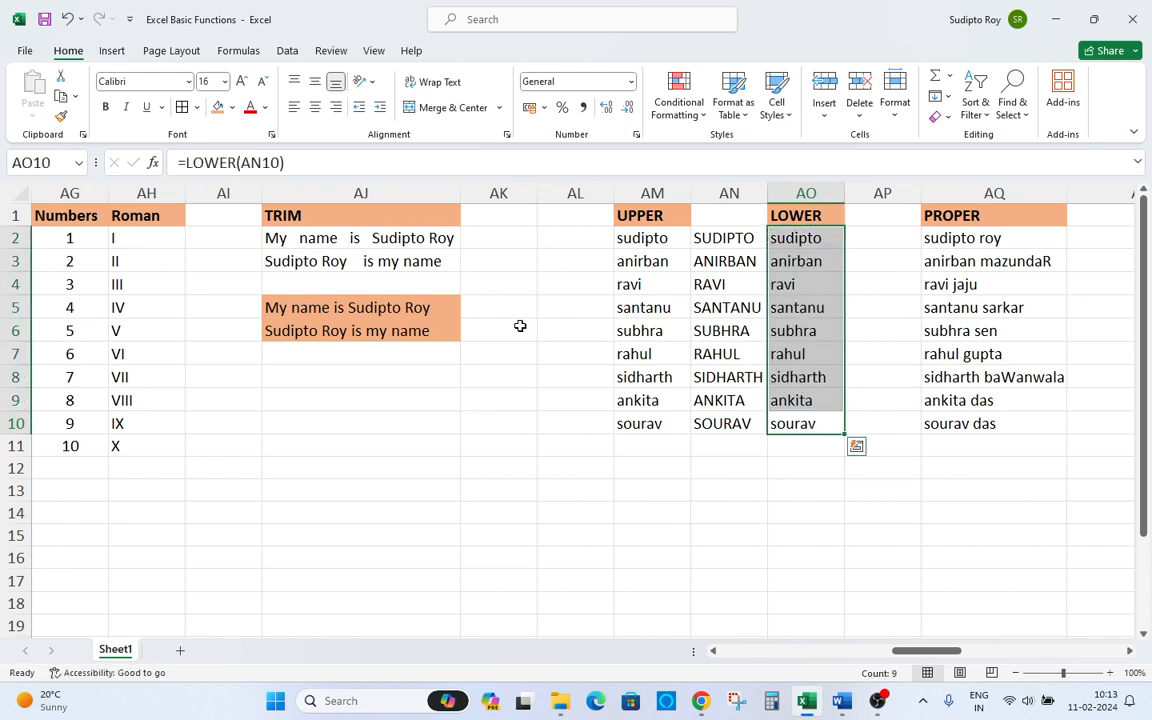
Review the LOWER results and move to the names in the PROPER sample column.
key(ctrl+Up)
key(Down)
key(Down)
key(Down)
key(Down)
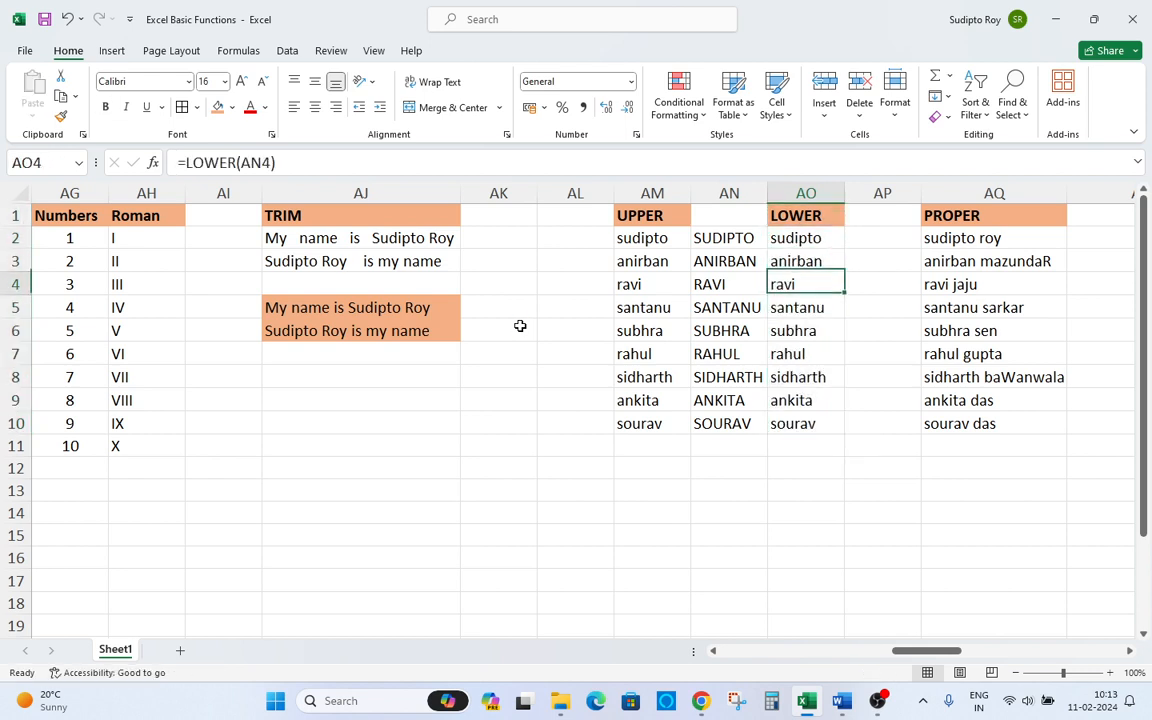
key(Down)
key(Down)
key(Down)
key(Right)
key(Right)
key(Right)
key(Right)
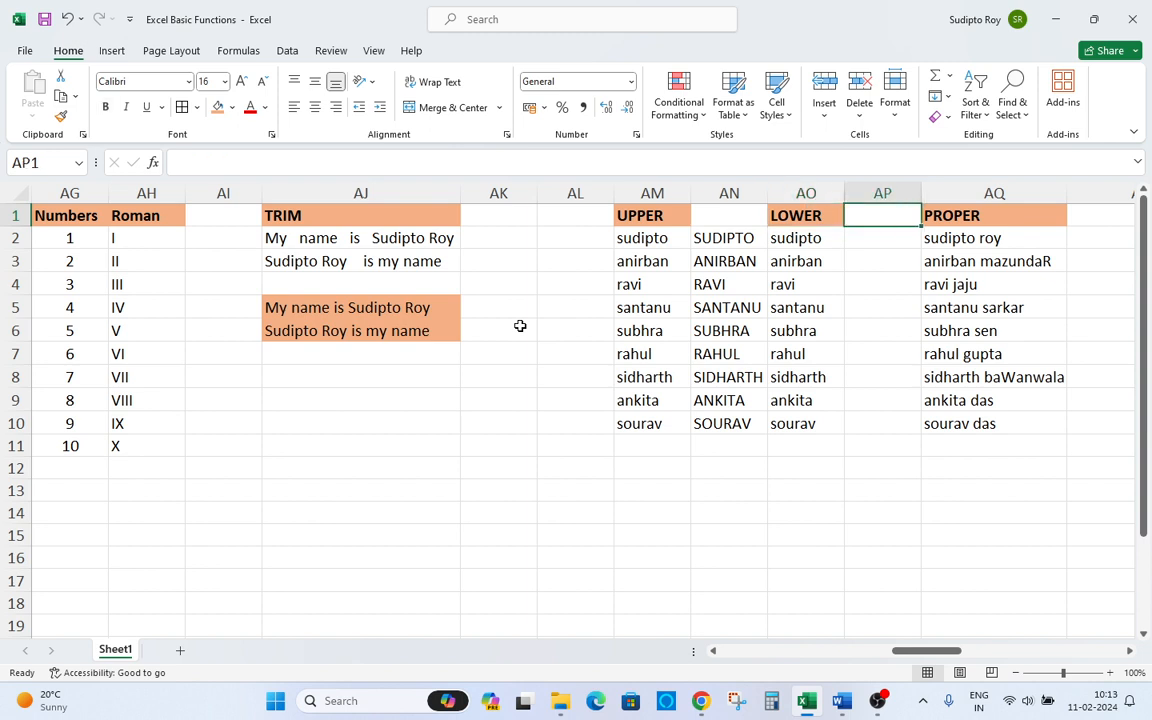
key(Down)
key(Left)
key(Left)
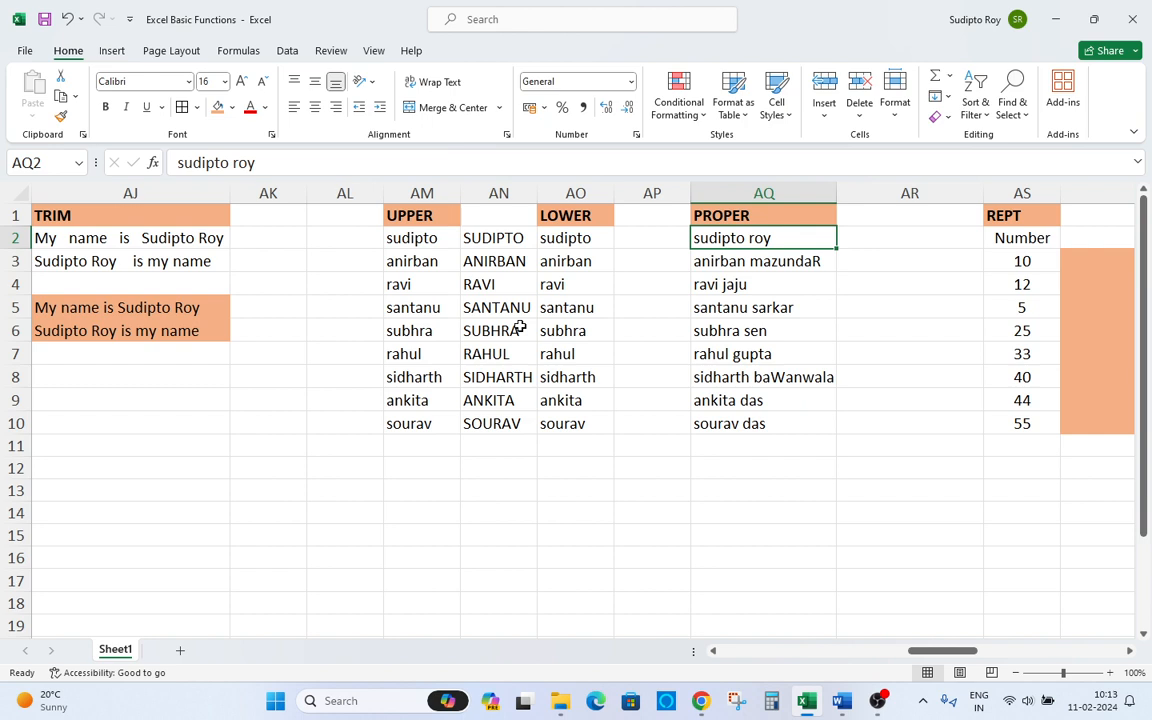
key(Down)
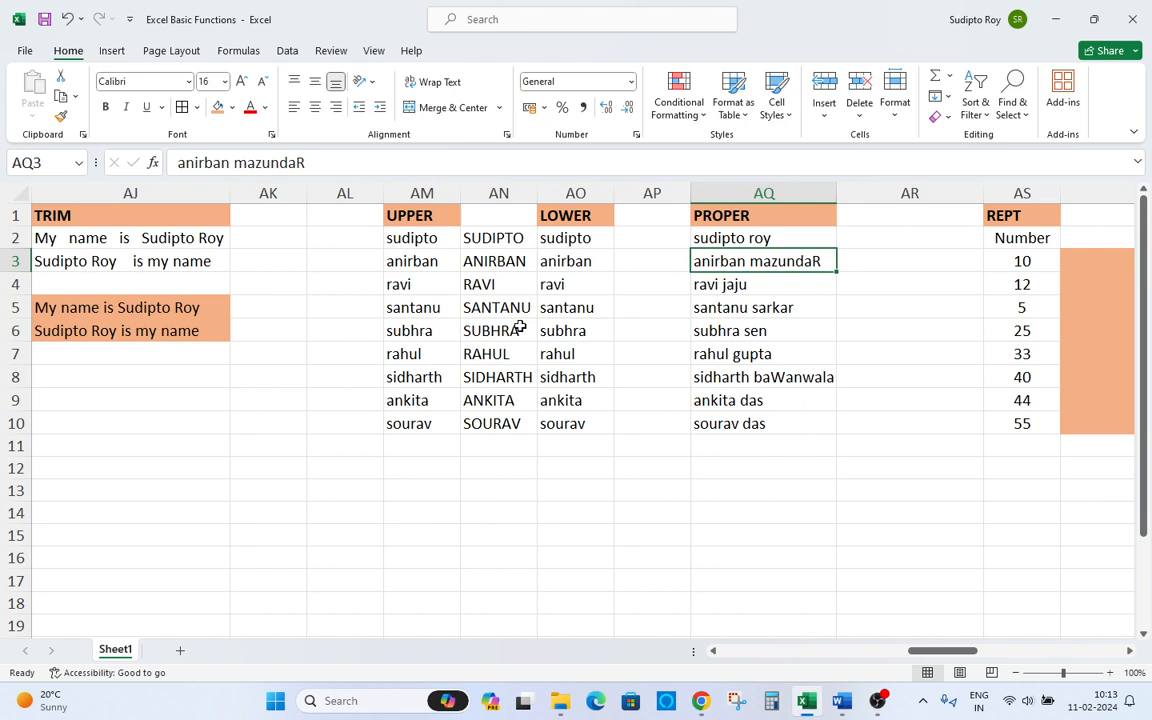
Review the mixed-case names listed in the PROPER sample column.
key(Down)
key(Down)
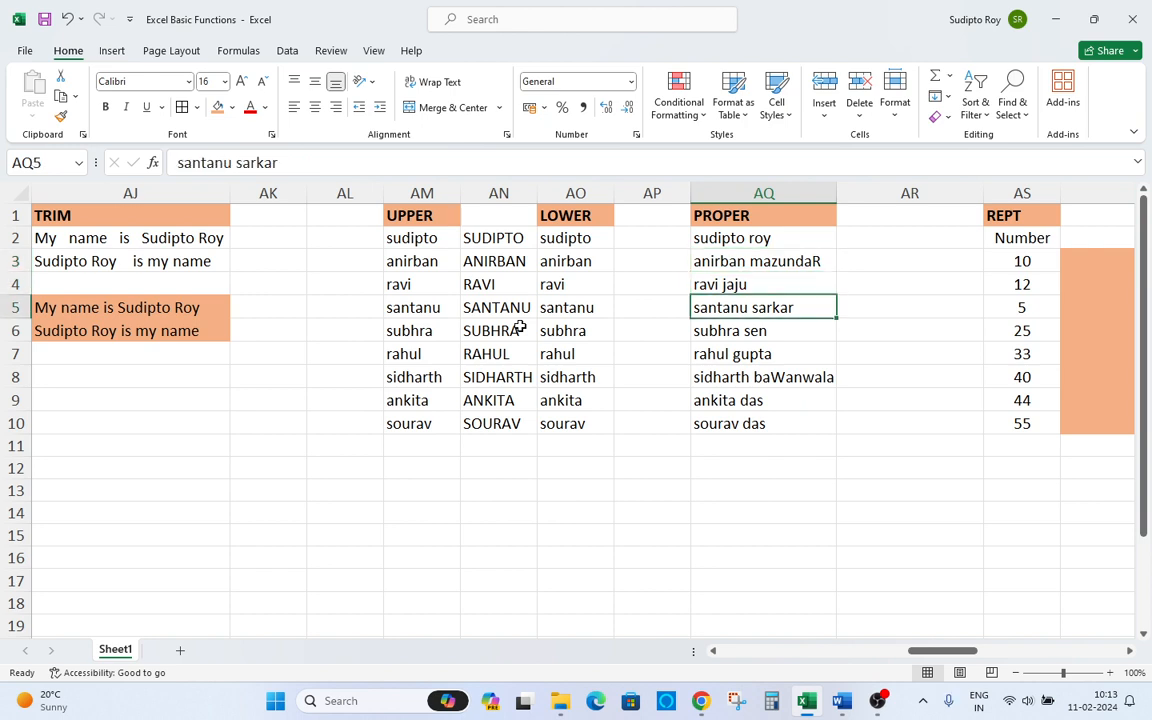
key(Down)
key(Down)
key(Down)
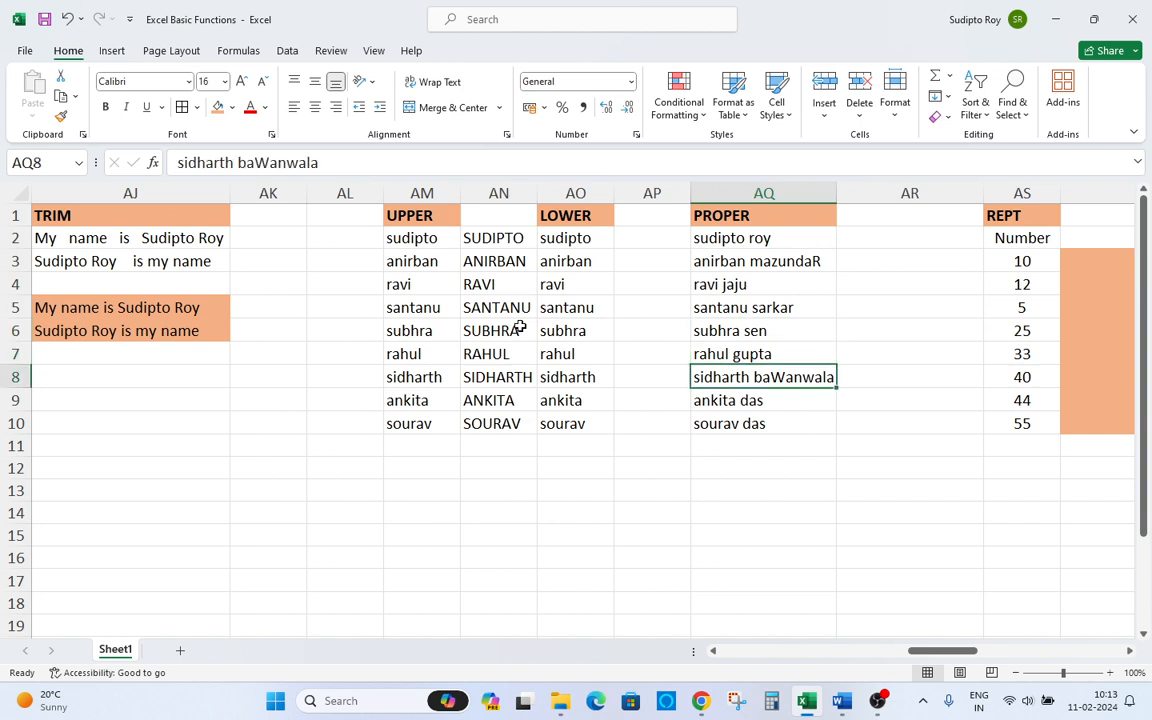
key(Down)
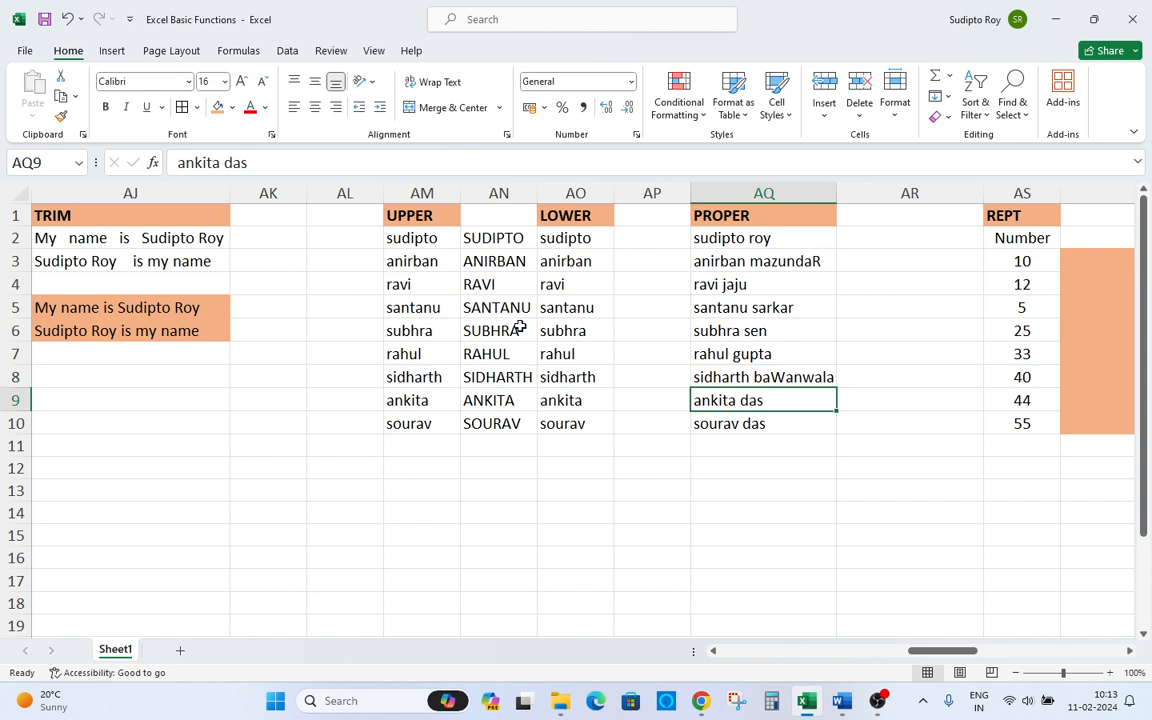
key(Down)
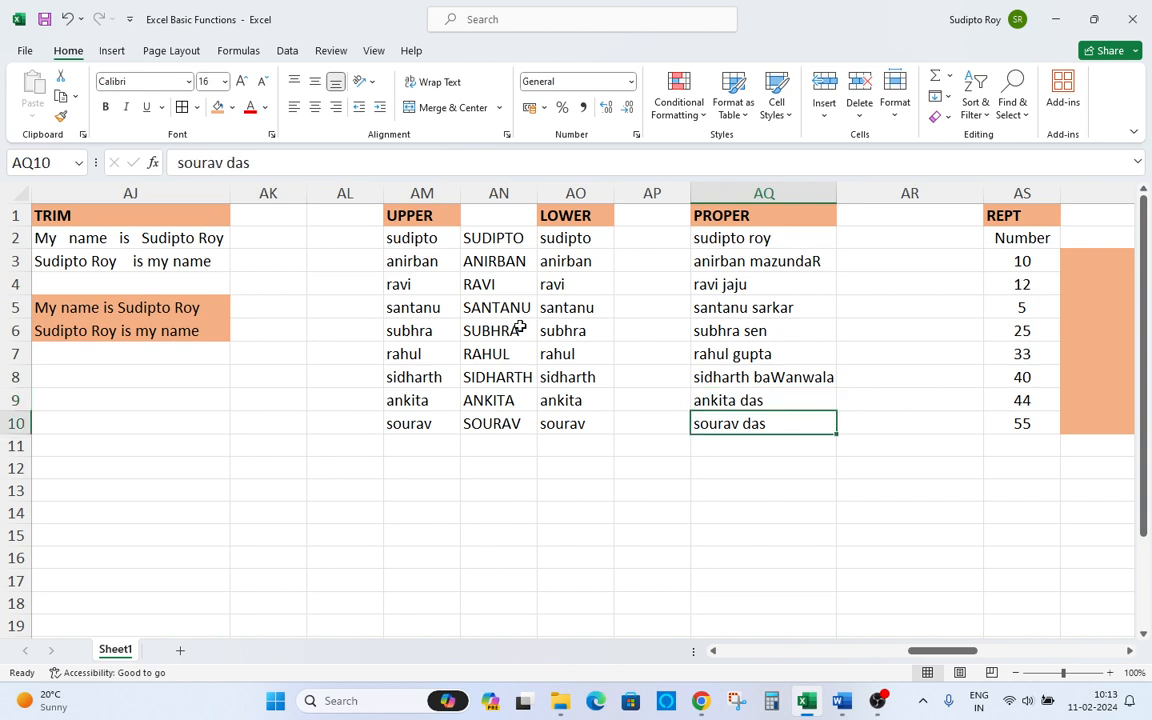
Enter a PROPER formula in AR2 that converts the name in AQ2 to proper case.
key(ctrl+Up)
key(Right)
key(Down)
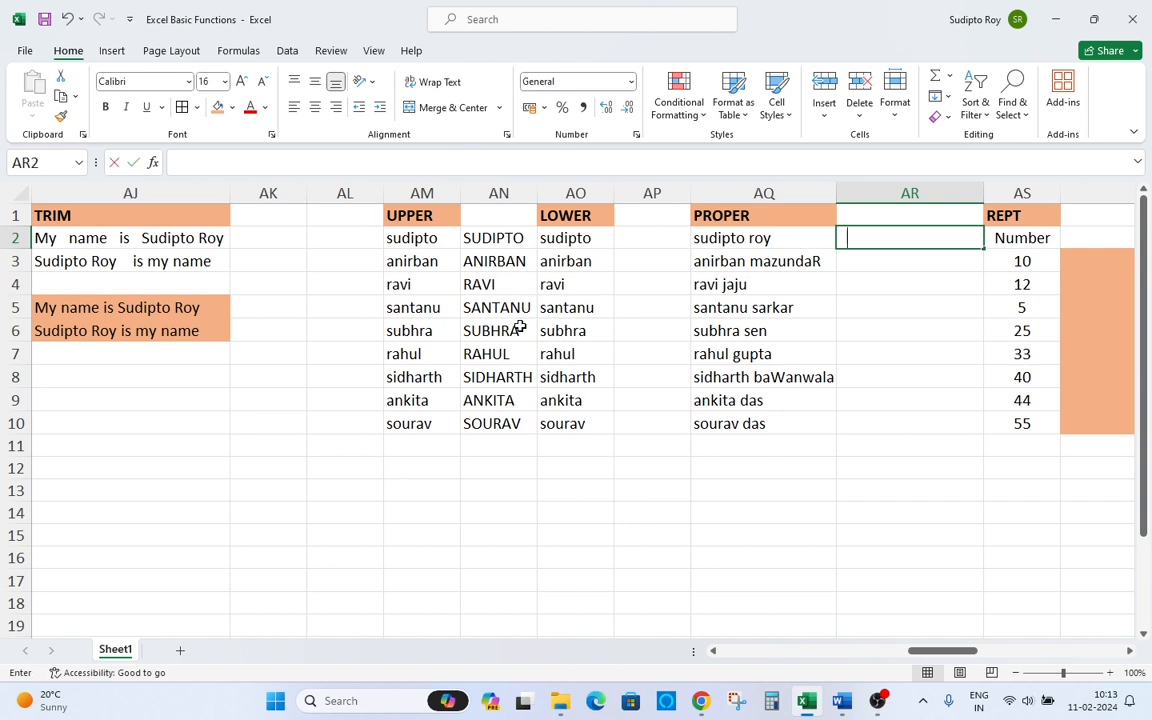
text(=pr)
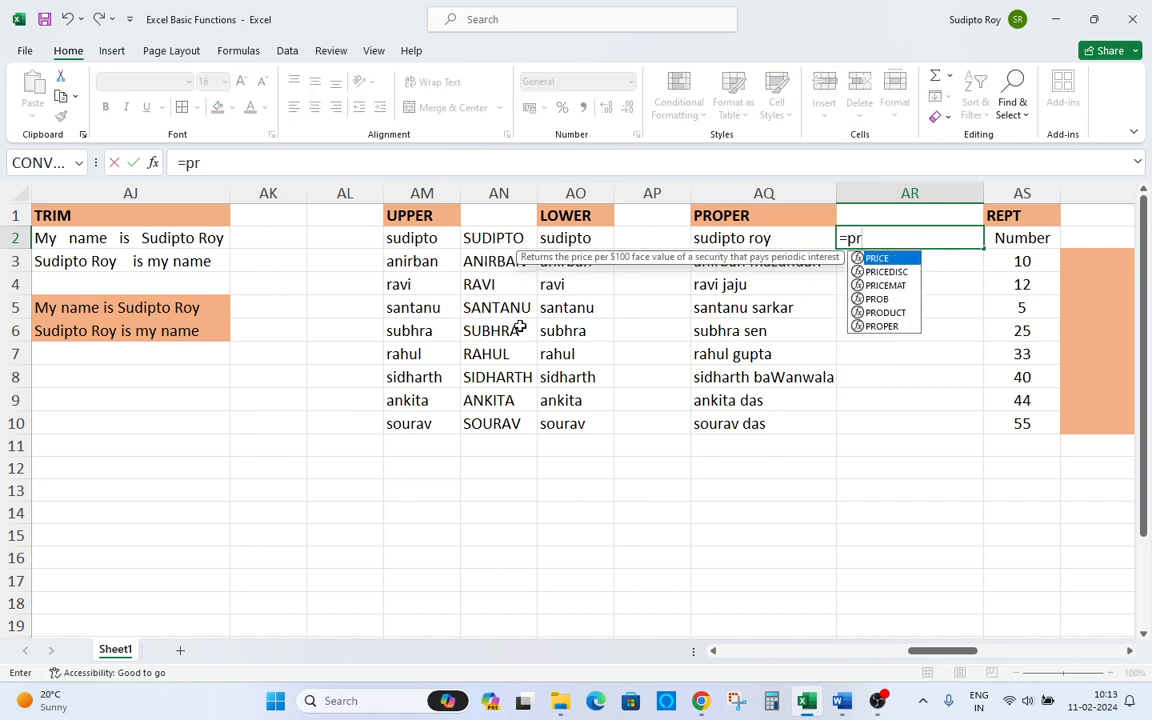
text(o)
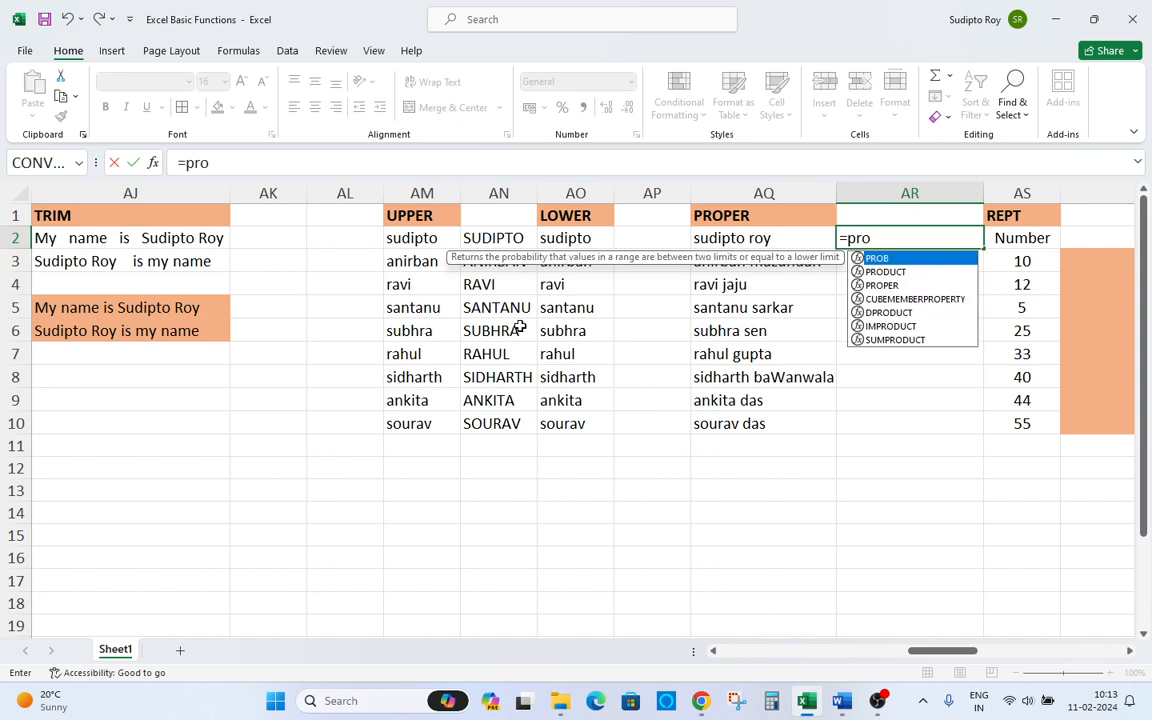
text(p)
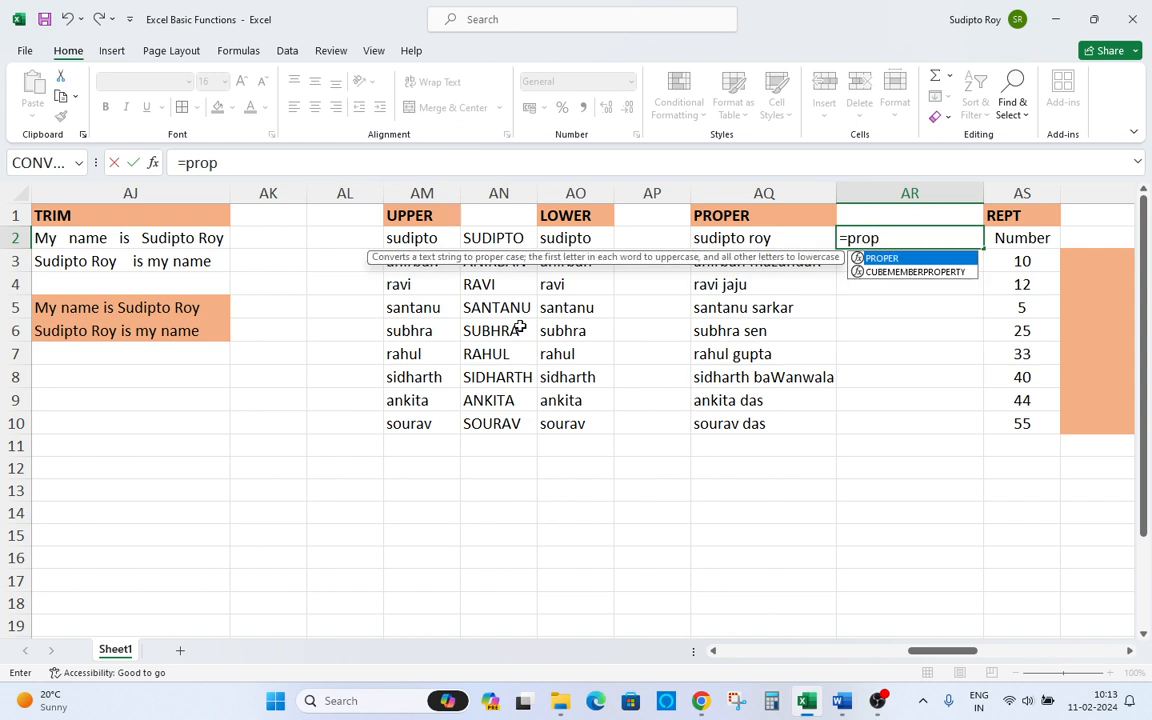
key(Tab)
key(Left)
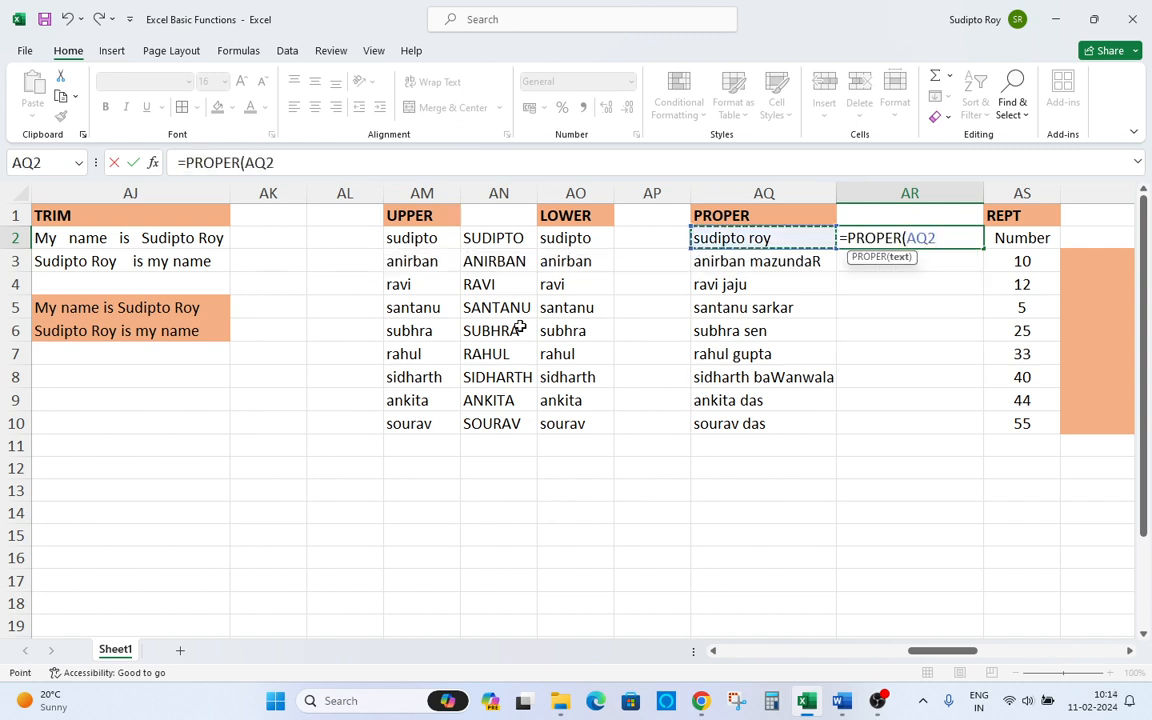
text())
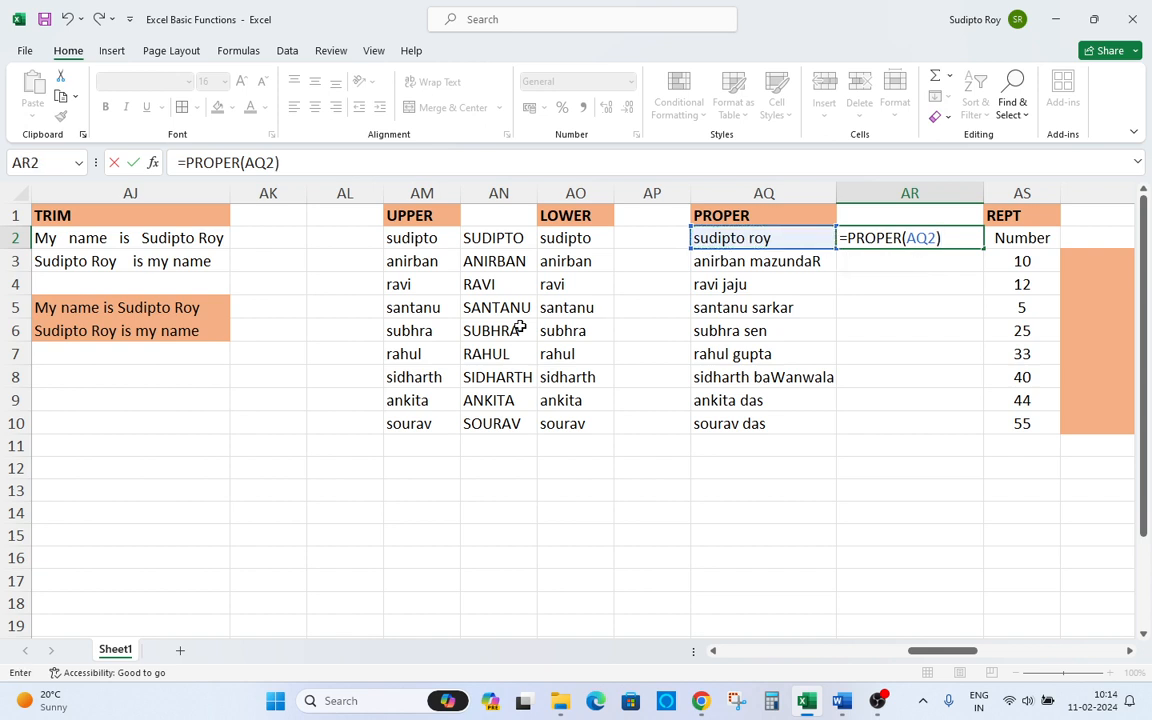
key(ctrl+Return)
Copy the PROPER formula from AR2 down through AR10.
key(ctrl+c)
key(ctrl+space)
key(Left)
key(Escape)
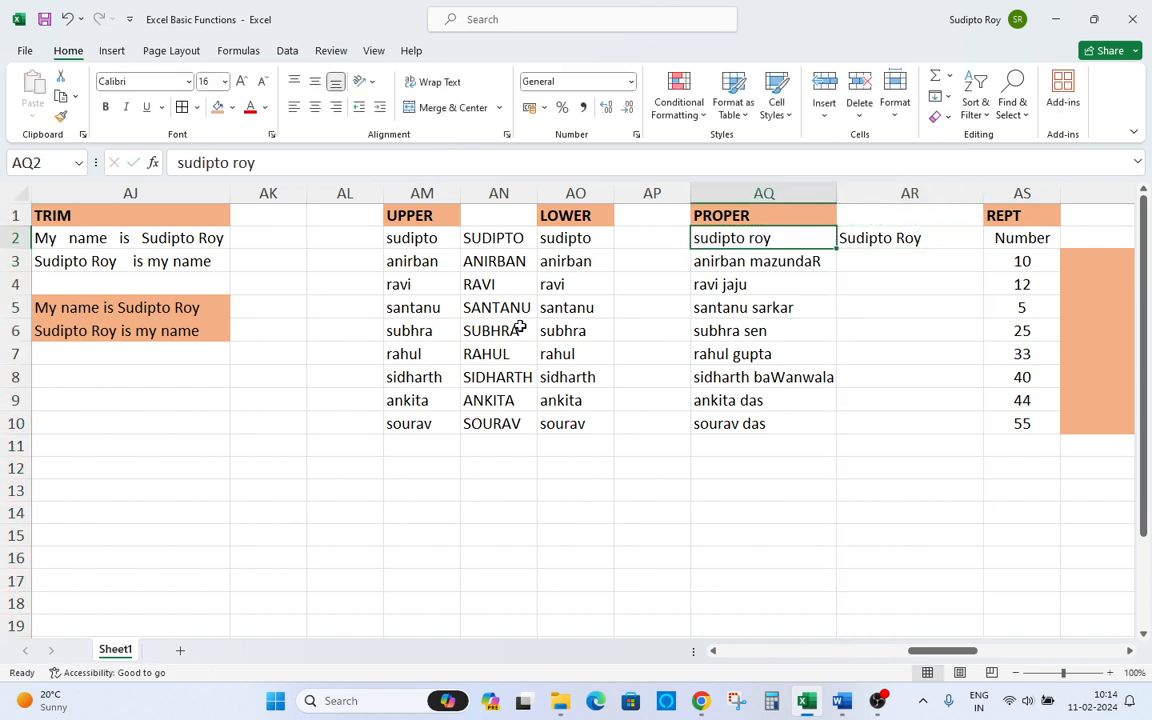
key(Right)
key(ctrl+c)
key(Left)
key(ctrl+Down)
key(Right)
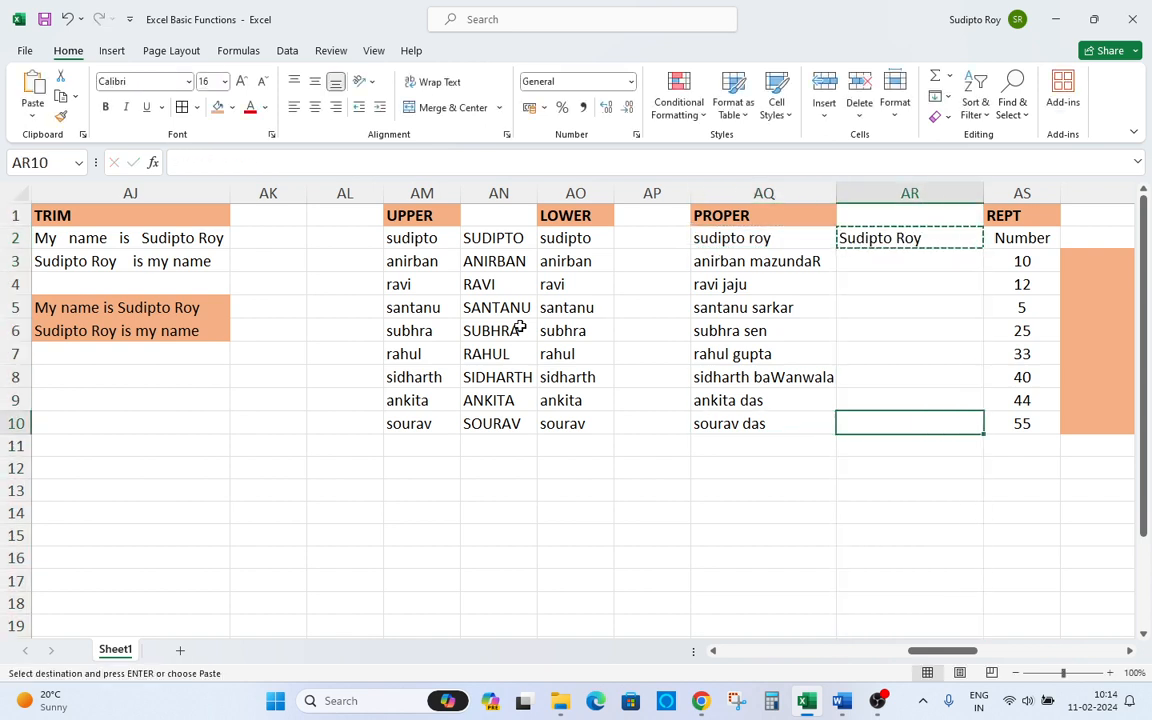
key(ctrl+shift+Up)
key(ctrl+v)
key(Up)
key(Up)
key(Up)
key(Up)
key(Up)
key(Up)
key(Up)
key(Up)
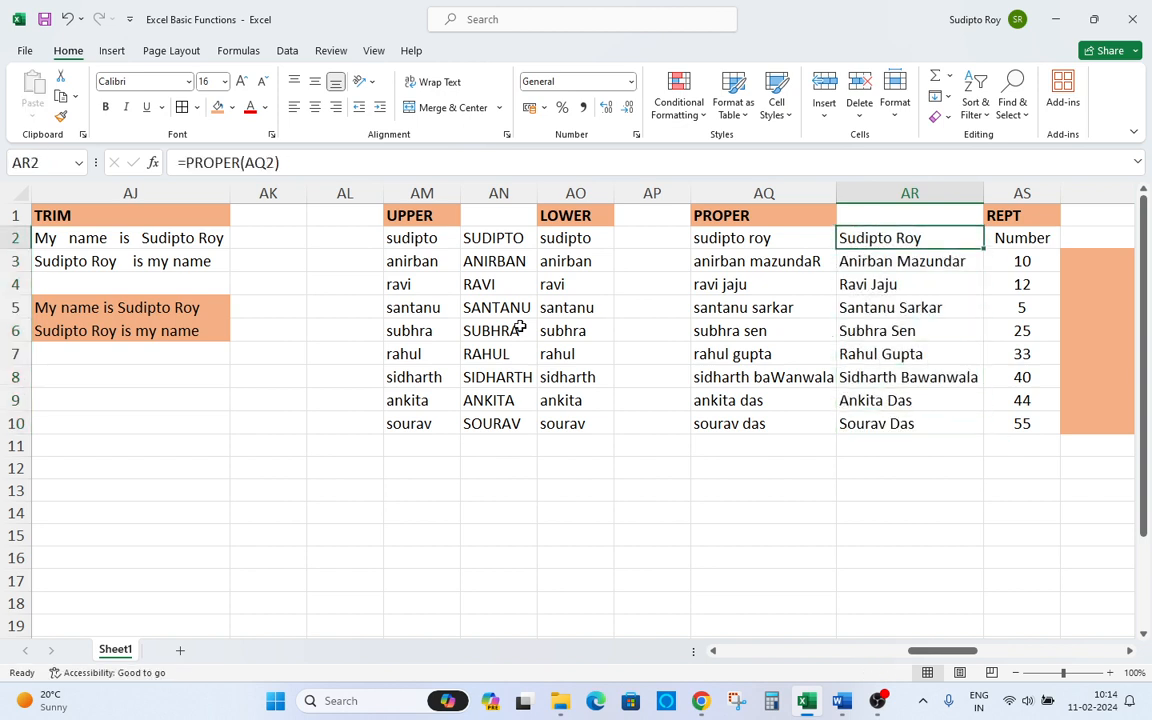
key(Down)
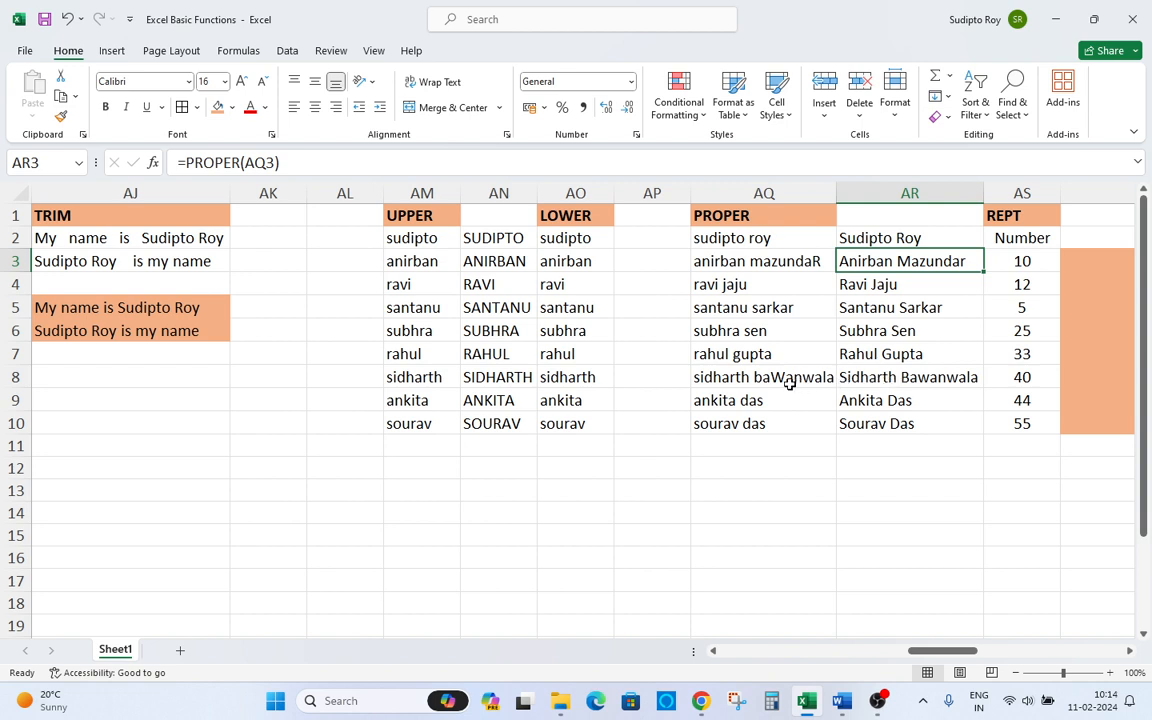
Review the PROPER results and move to the REPT section headers.
click(874, 380)
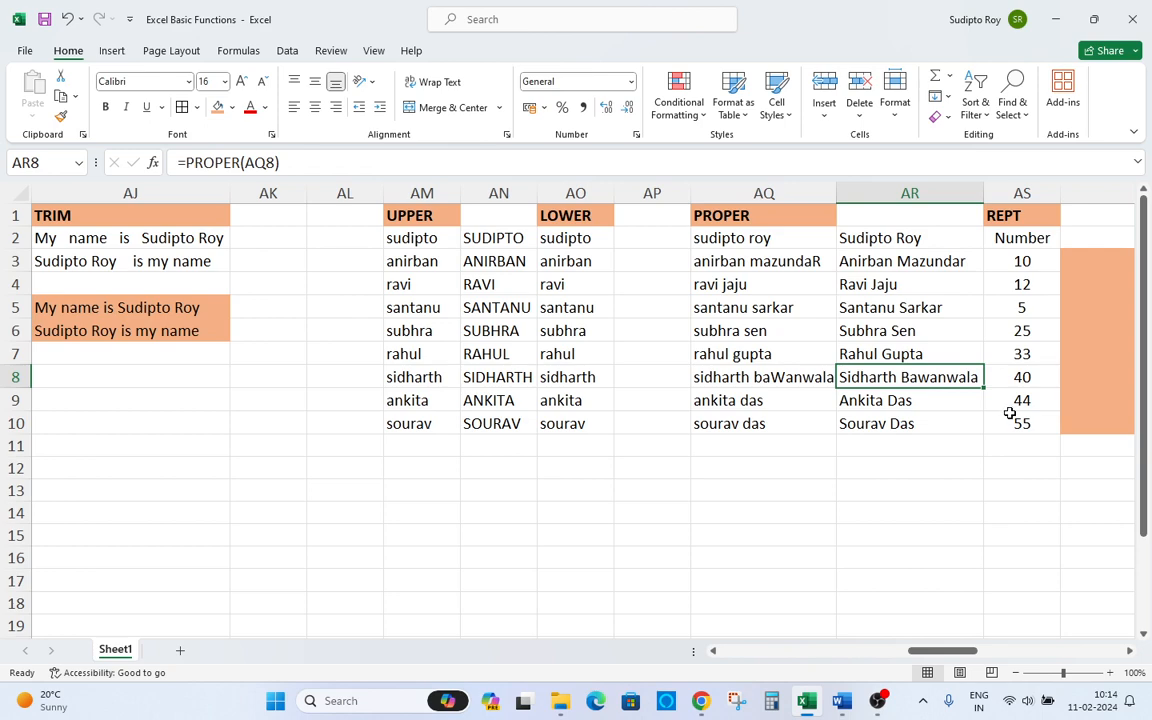
key(ctrl+Up)
key(Right)
key(Right)
key(Right)
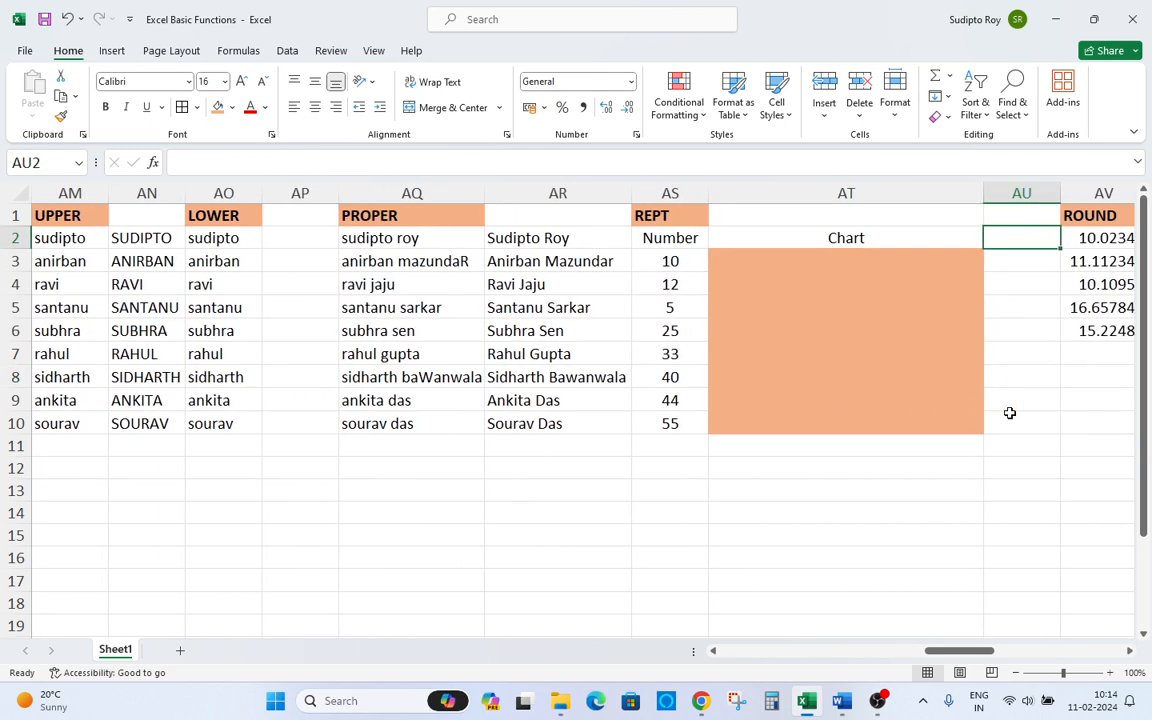
key(Left)
key(Left)
key(Up)
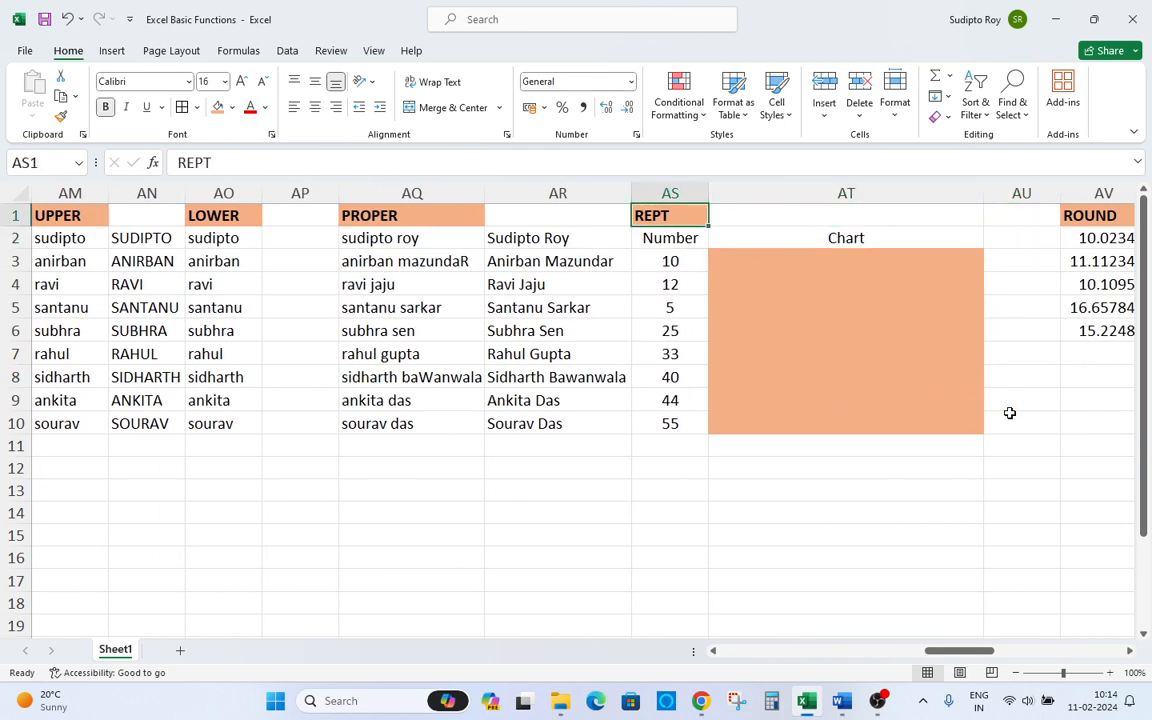
key(Left)
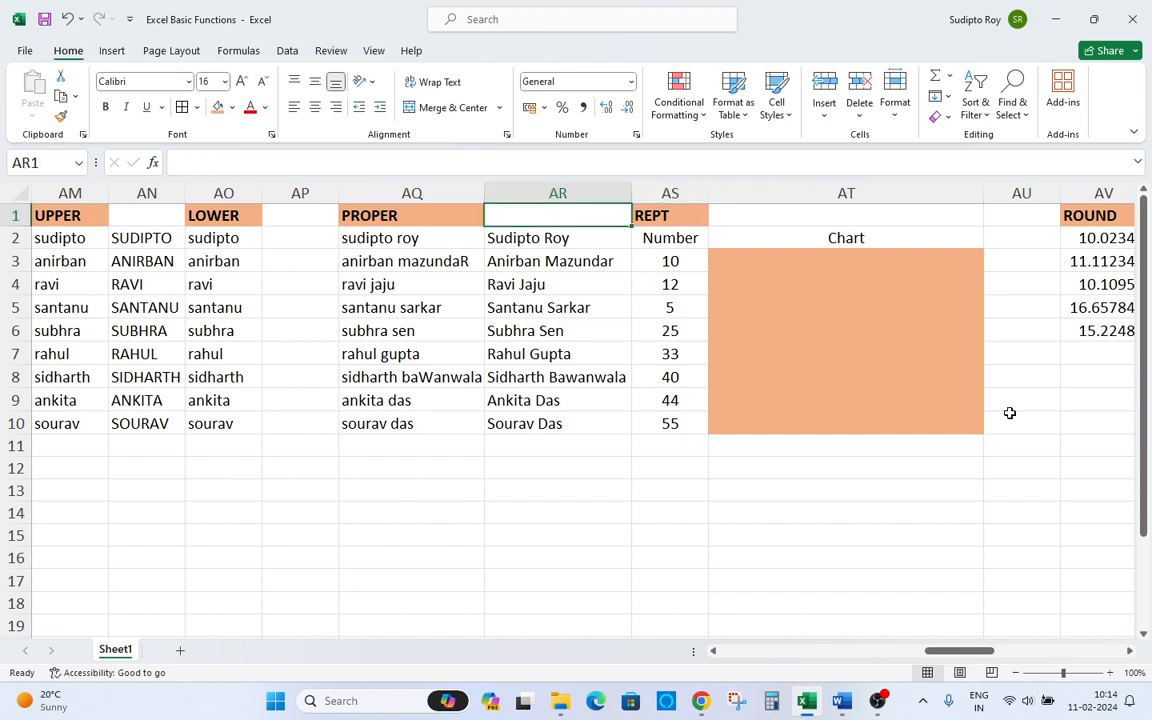
Autofit the width of column AR and move to the REPT chart area.
key(ctrl+space)
key(alt)
key(h)
key(o)
key(i)
key(Up)
key(Right)
key(Down)
key(Right)
key(Down)
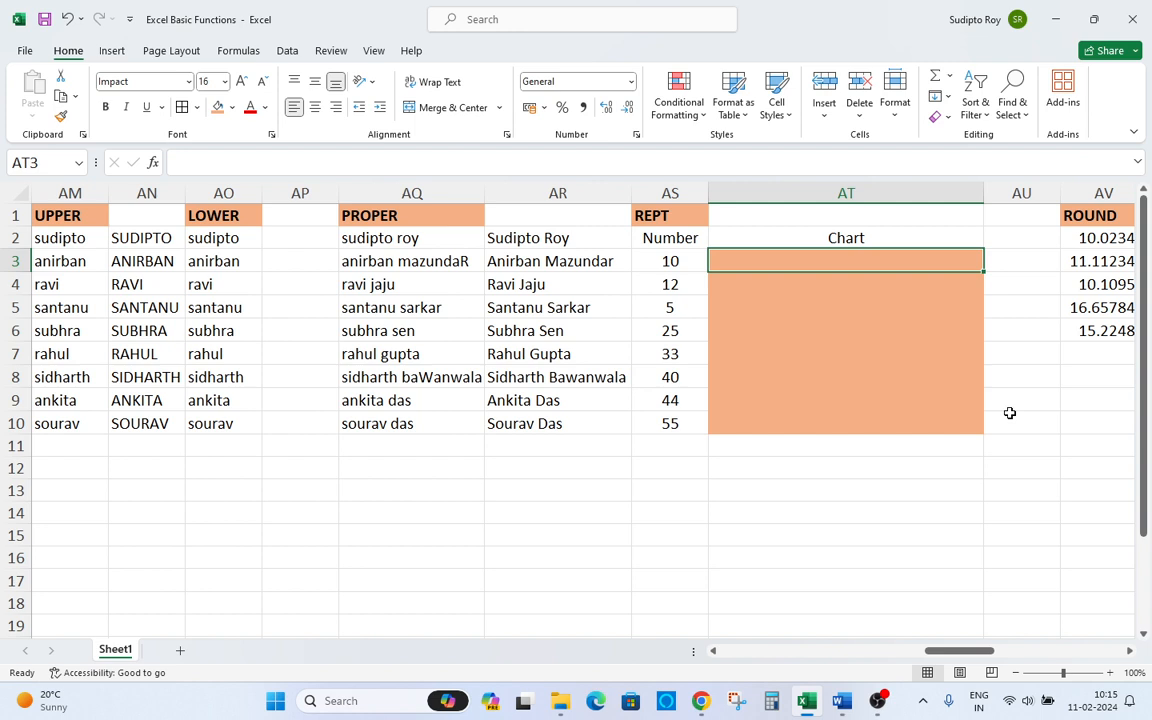
Review the numbers in the REPT sample column and return to the first chart cell AT3.
key(Left)
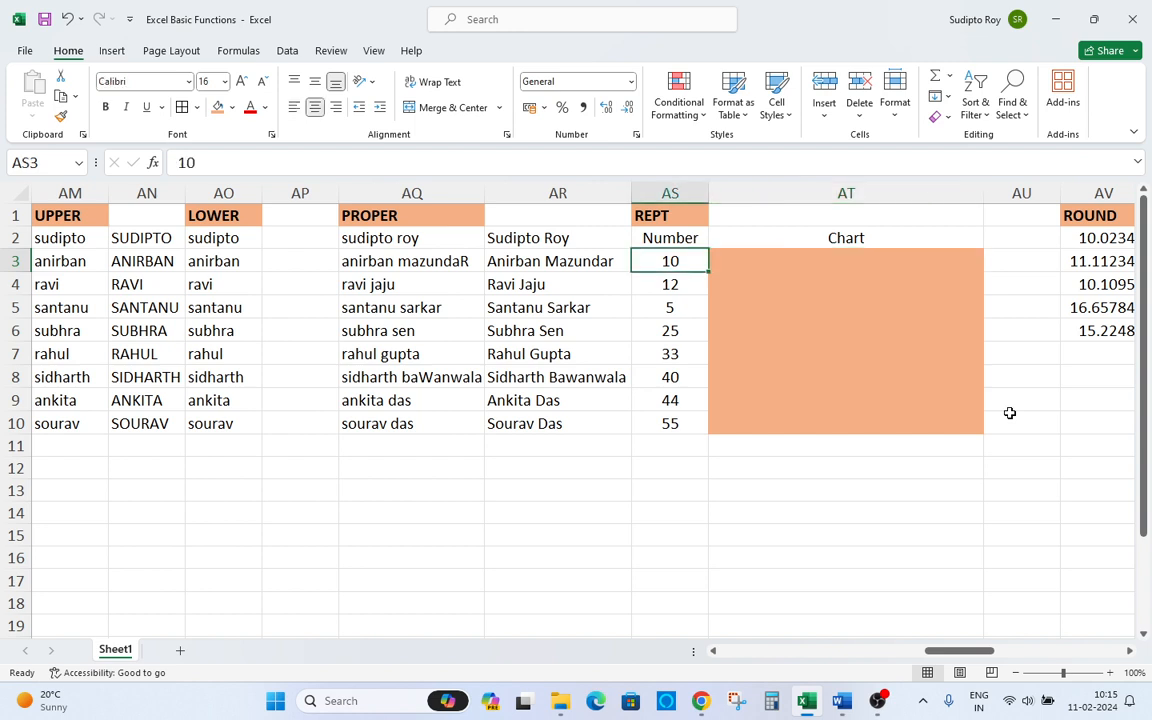
key(Right)
key(Left)
key(Down)
key(Down)
key(Down)
key(Down)
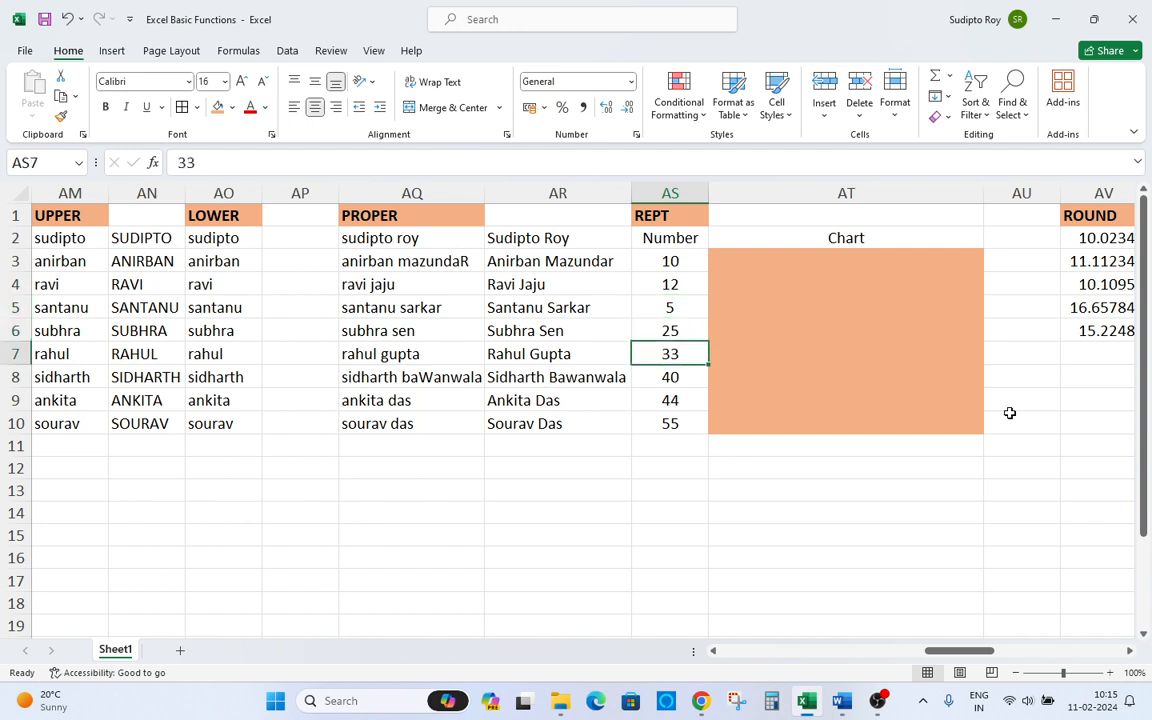
key(Down)
key(Down)
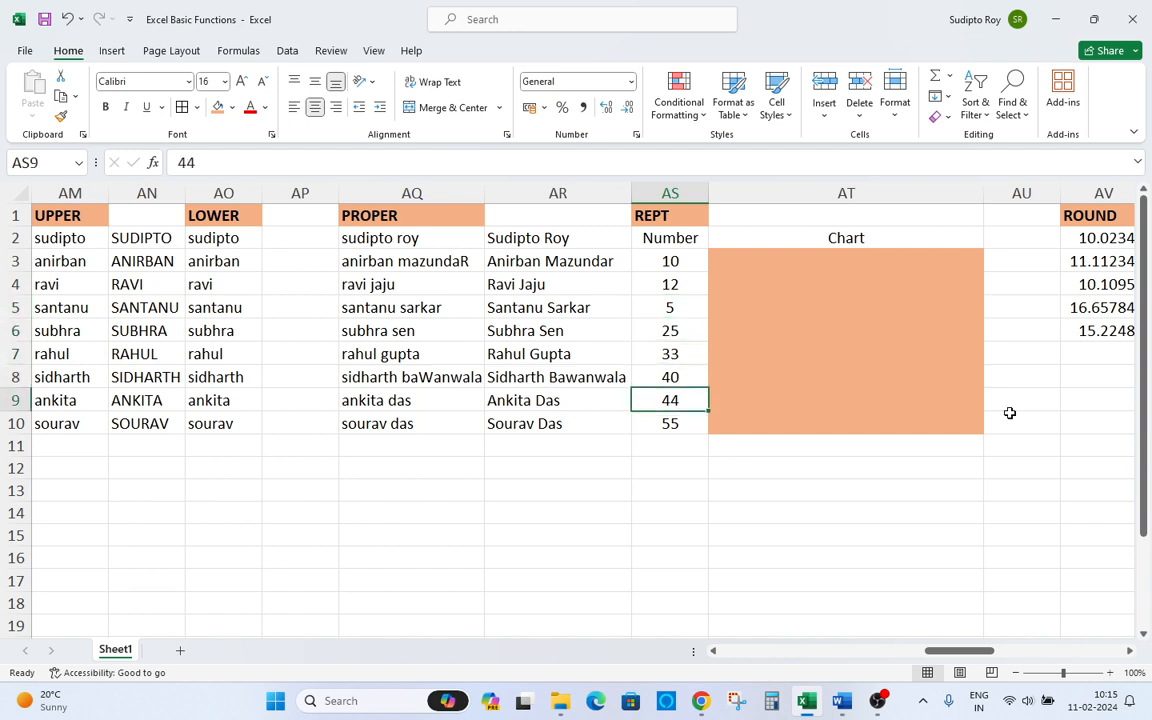
key(Down)
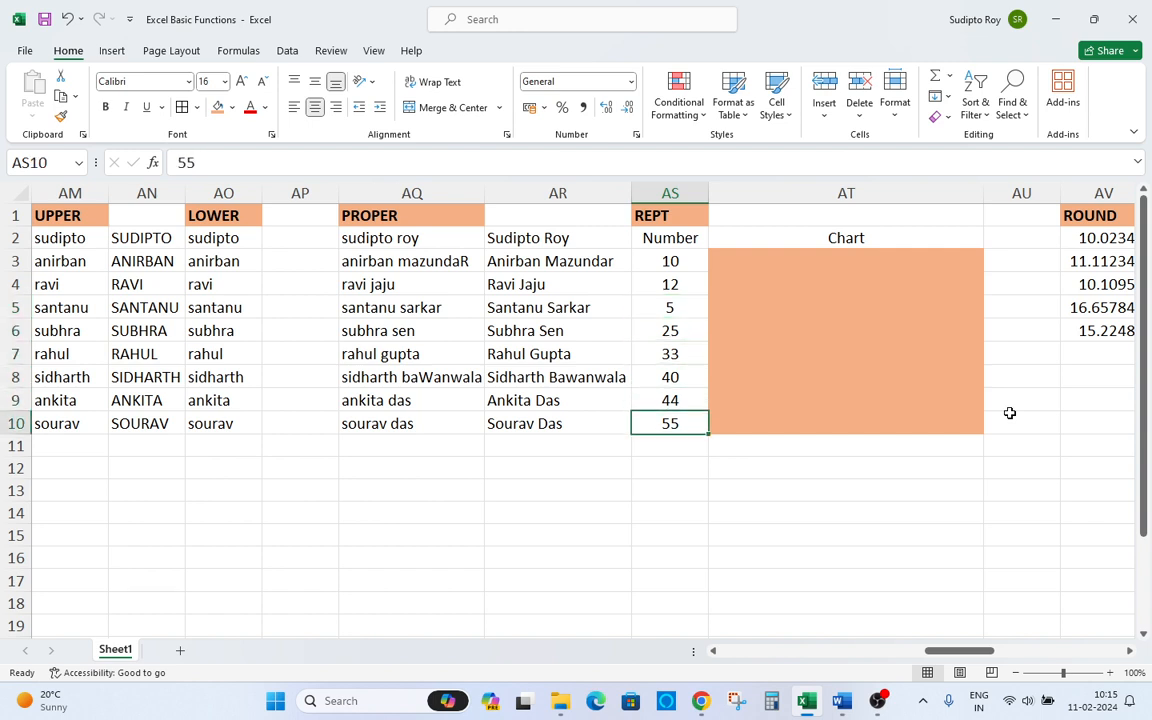
key(ctrl+Up)
key(Right)
key(Down)
key(Down)
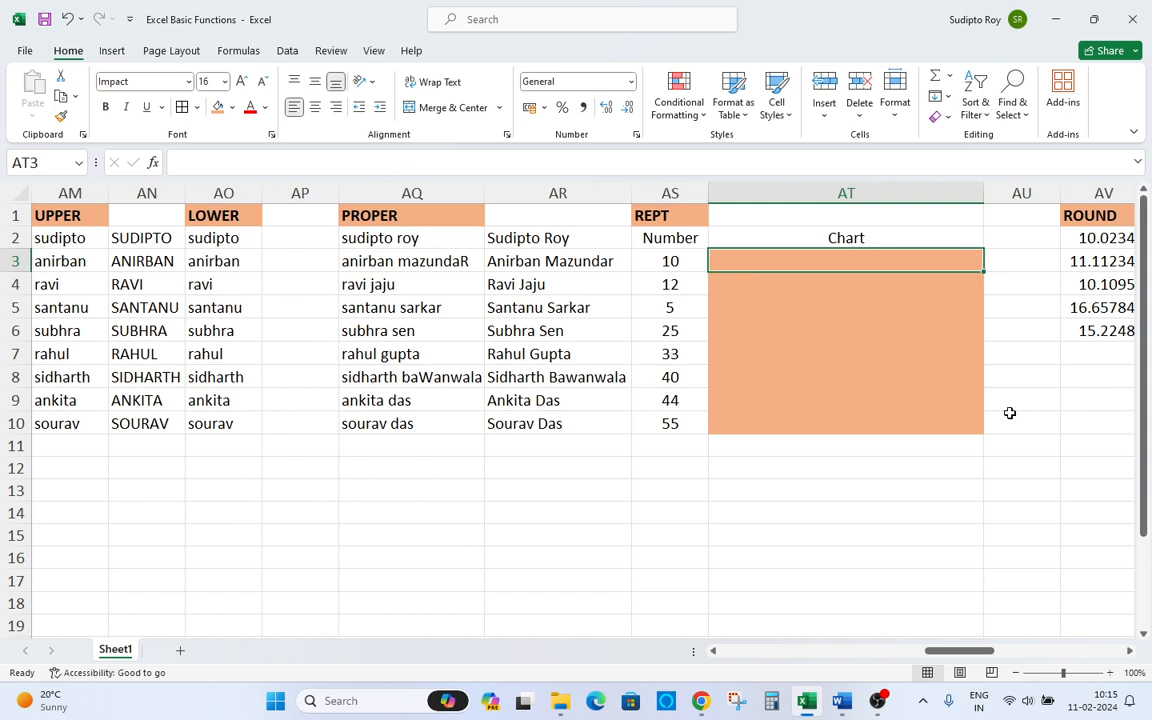
Try to enter a REPT formula repeating "|" in AT3 without a count, then cancel the entry.
text(=)
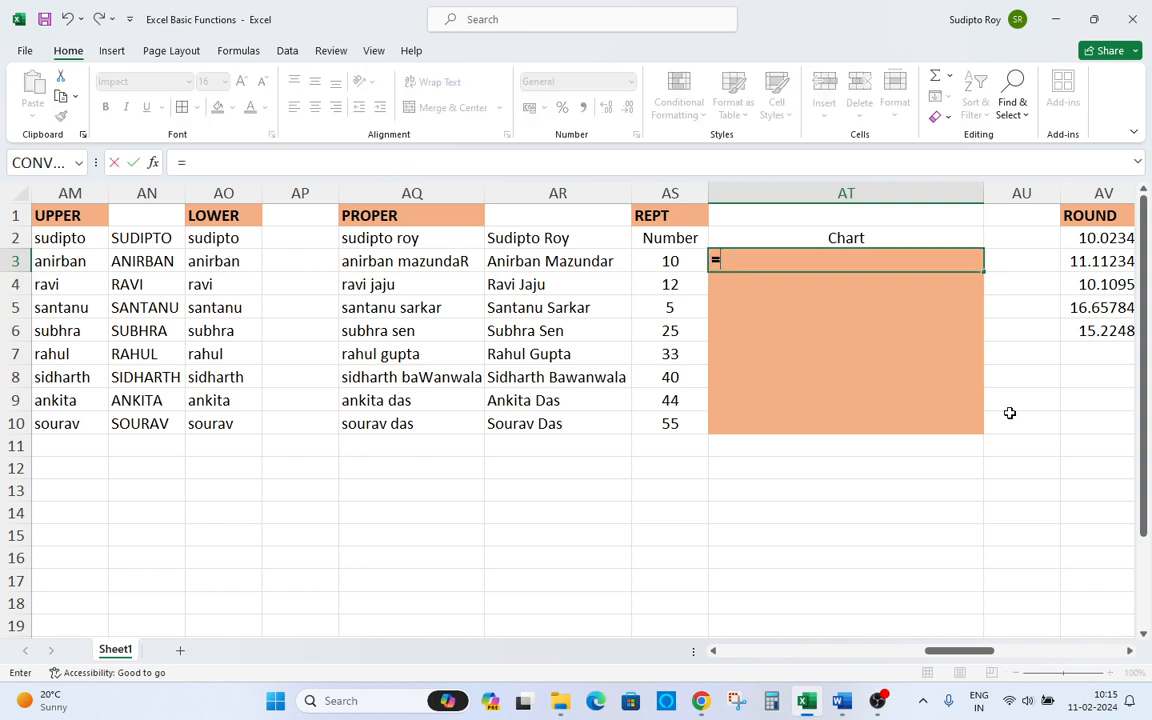
text(rept)
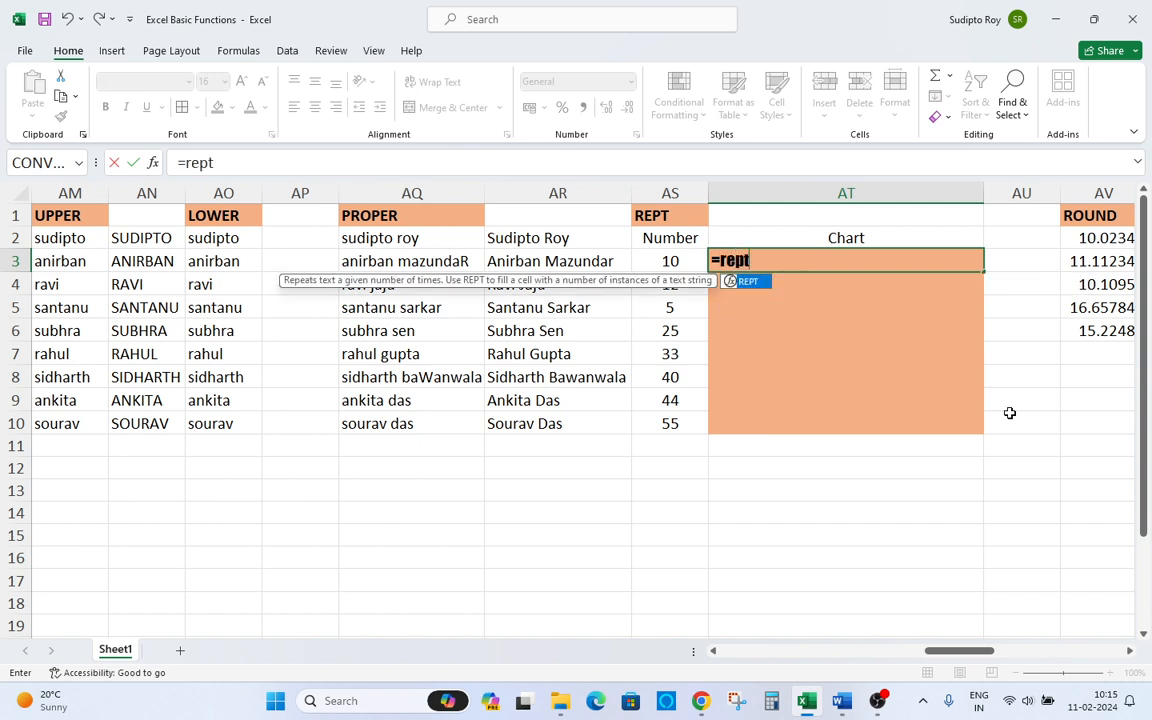
key(BackSpace)
key(BackSpace)
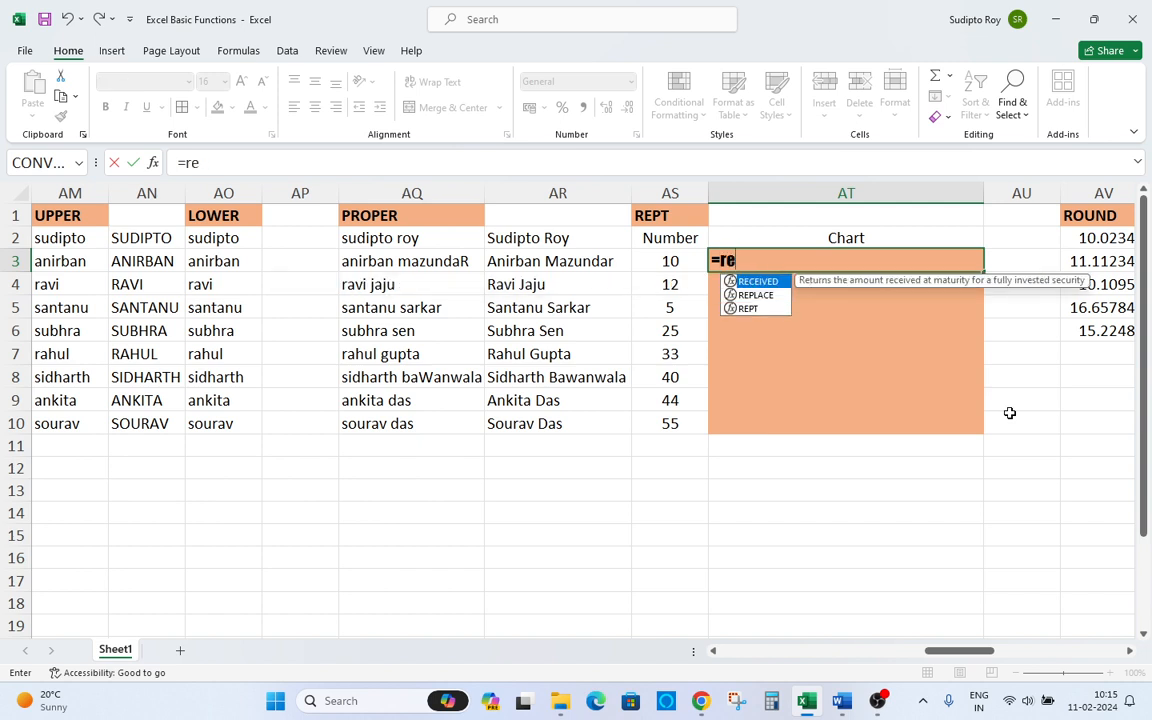
text(pt)
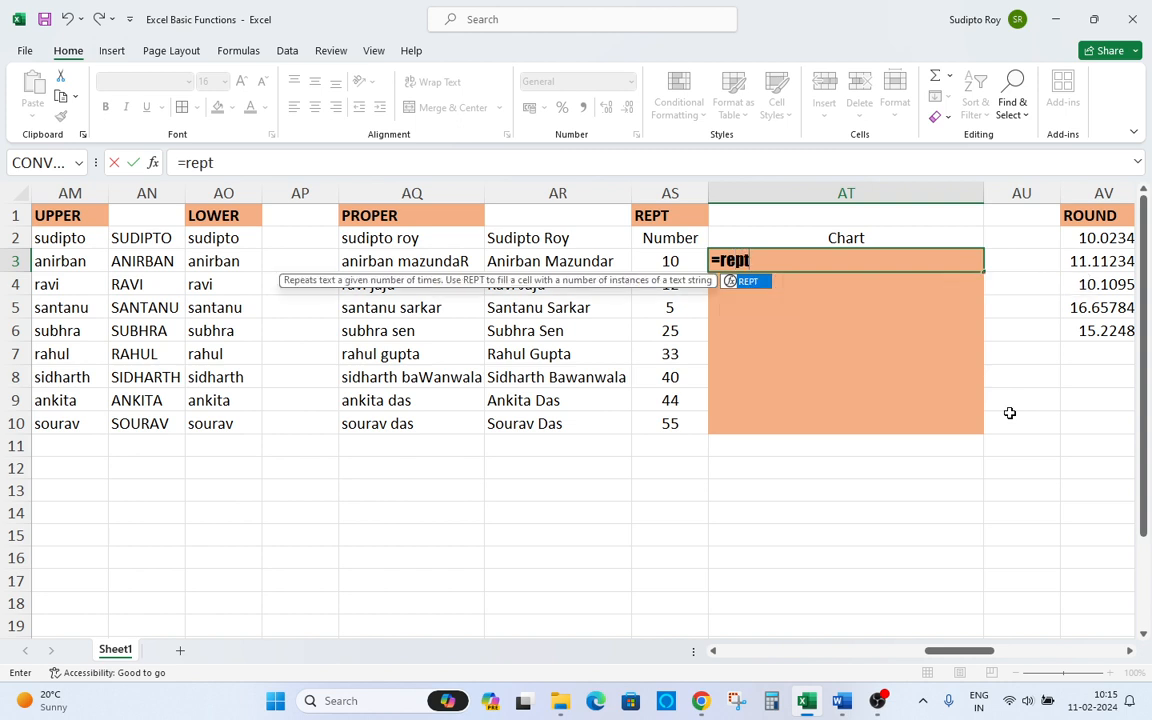
key(Tab)
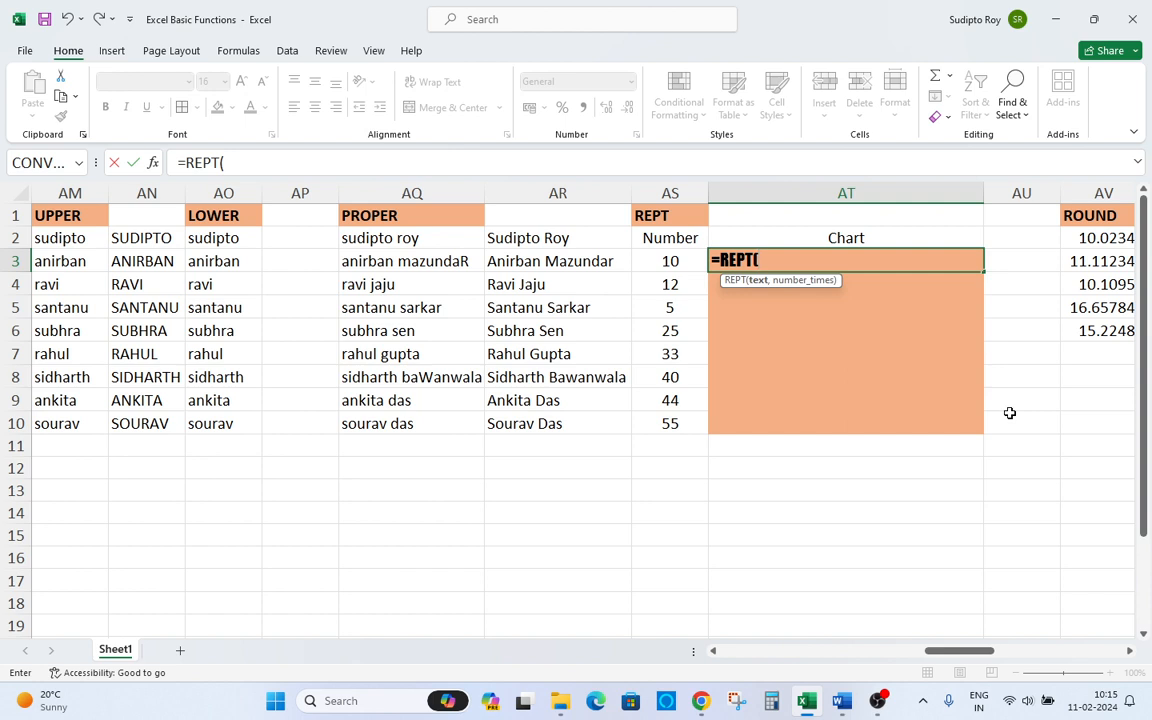
text(")
text(|"))
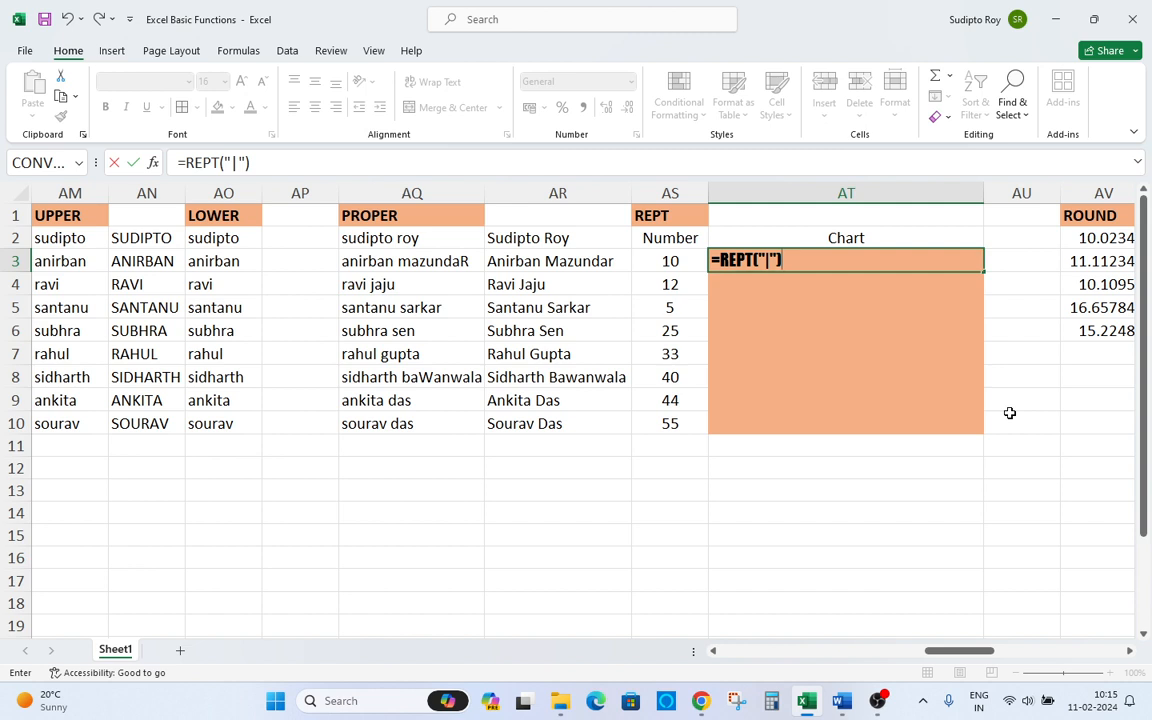
key(Return)
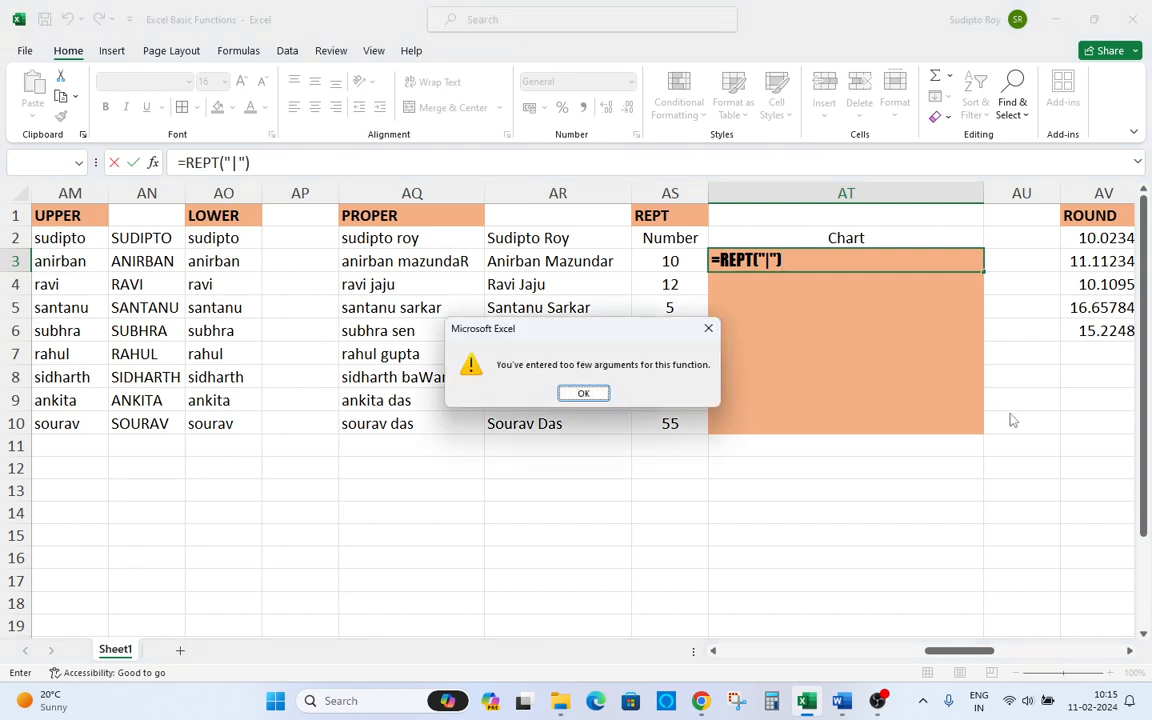
key(Return)
key(Escape)
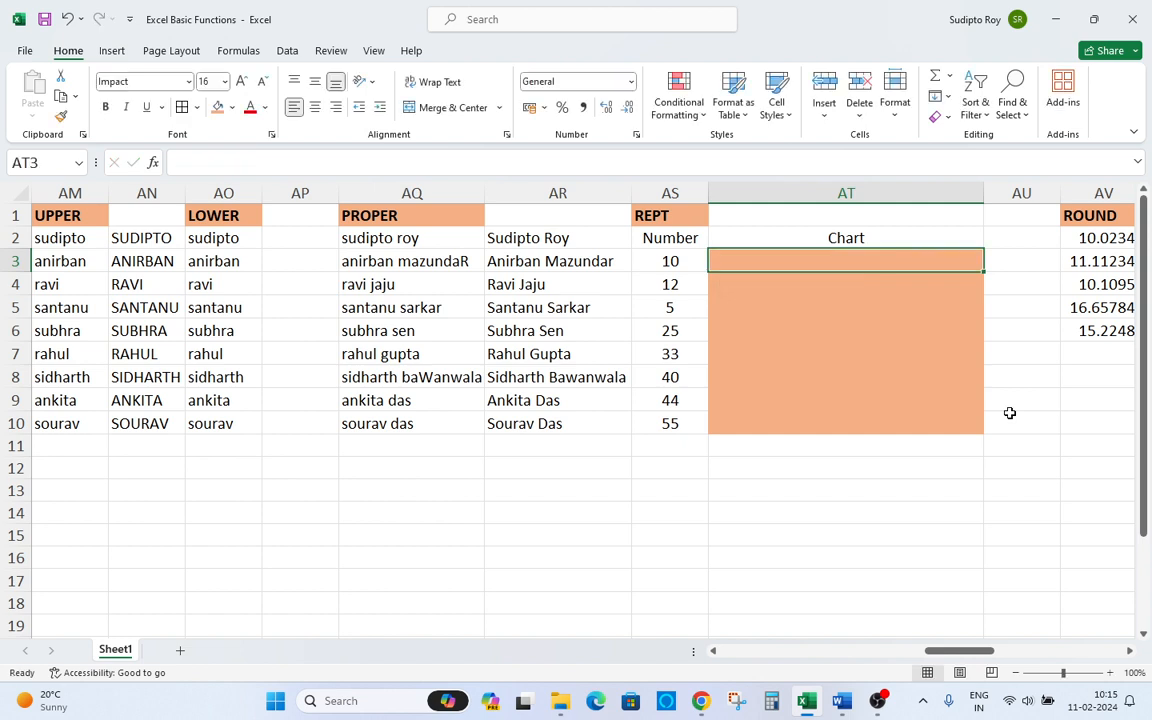
Enter =REPT("|",AS3) in AT3 and copy it down through AT10 to draw bar charts.
text(=)
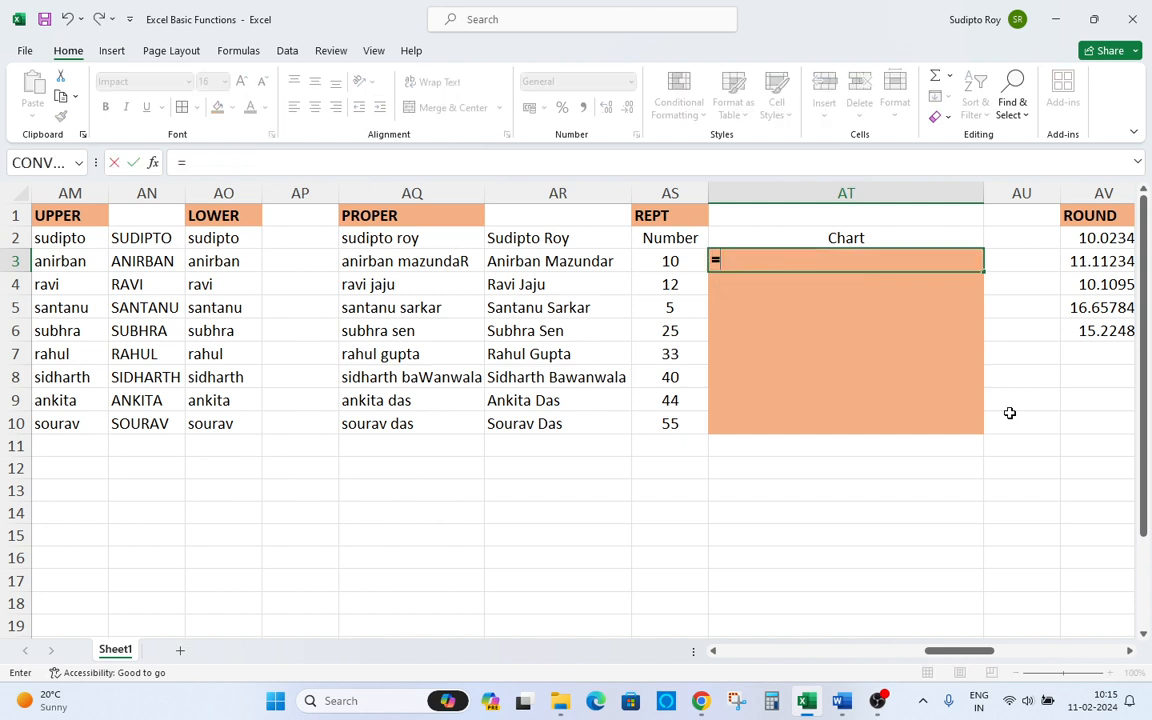
text(rept)
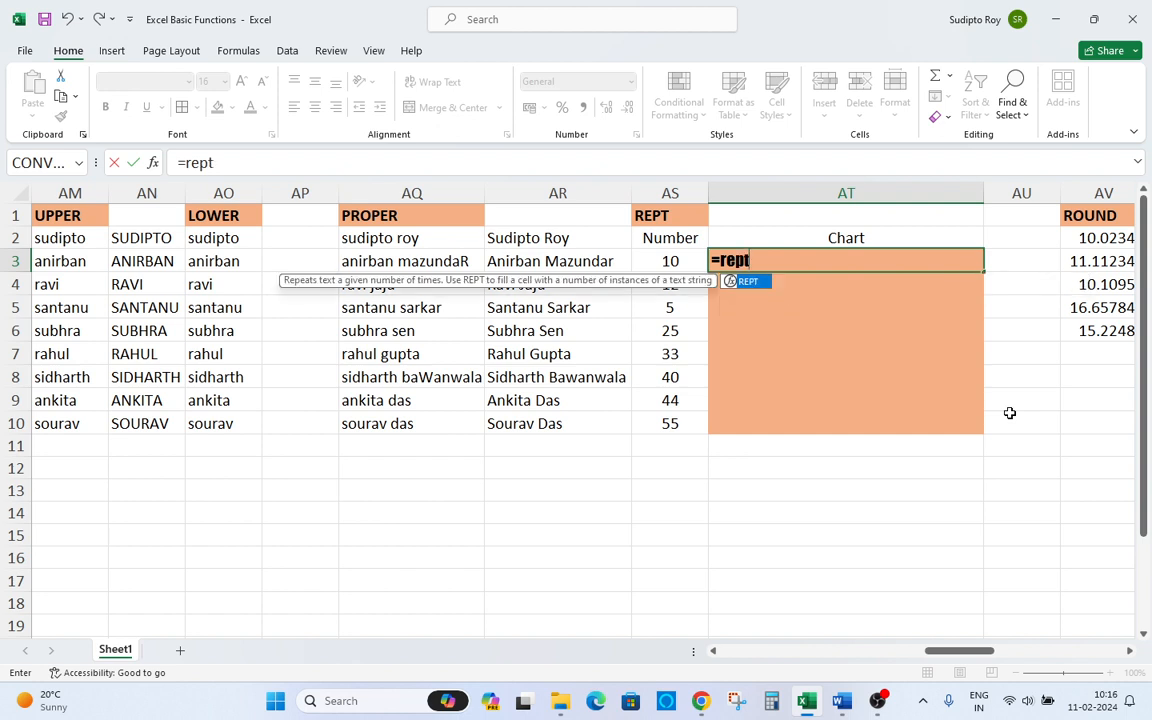
key(Tab)
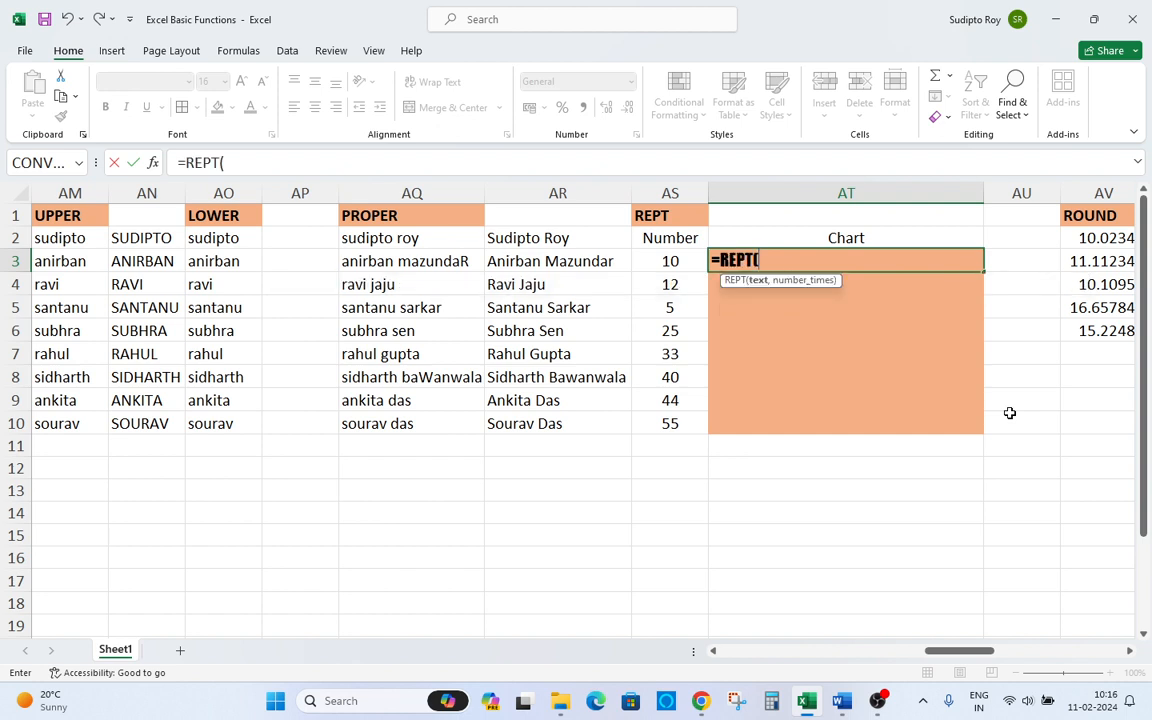
text("|",)
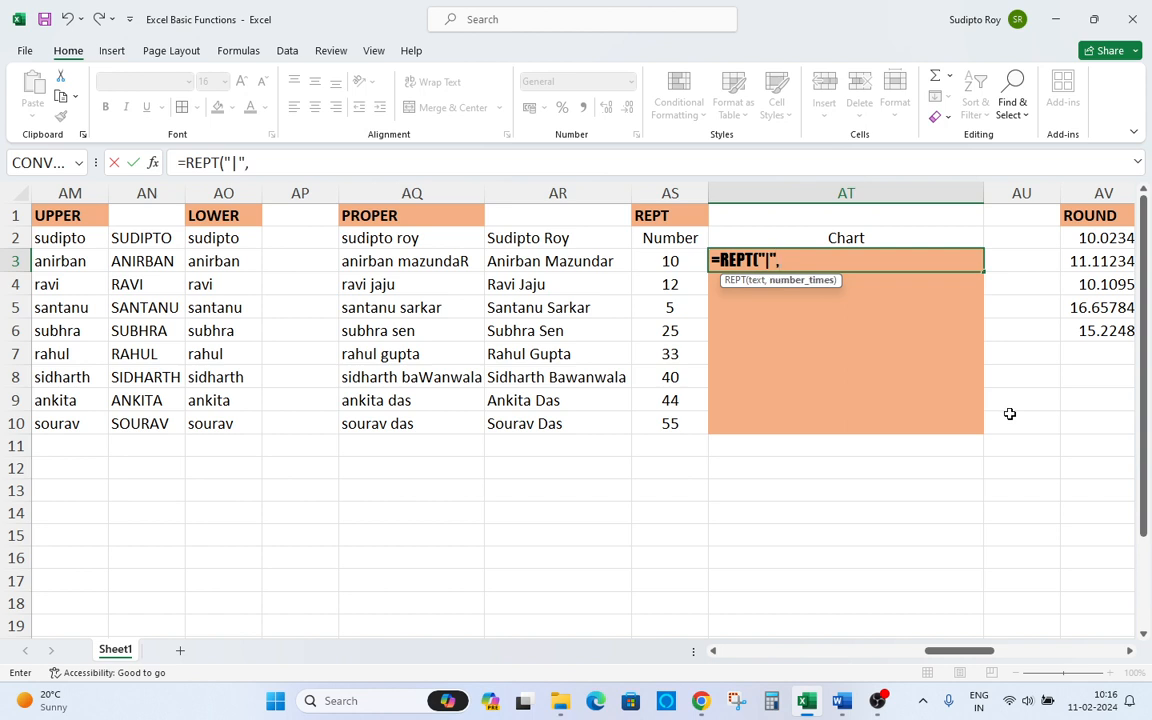
click(688, 259)
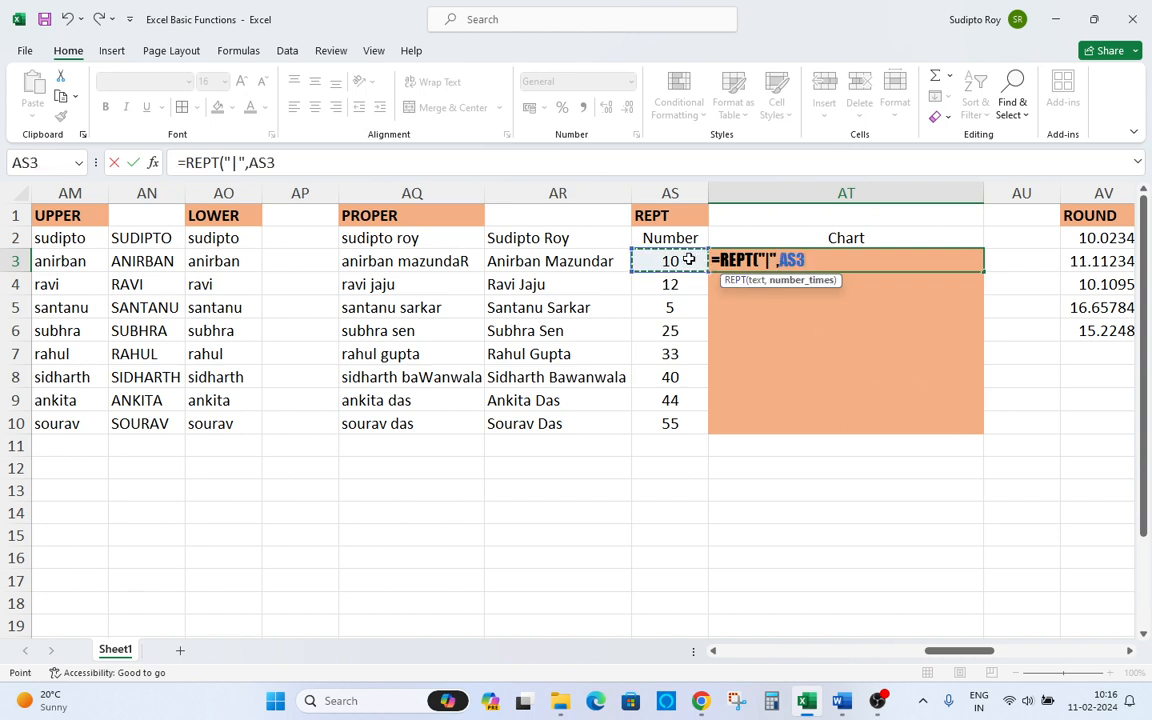
text())
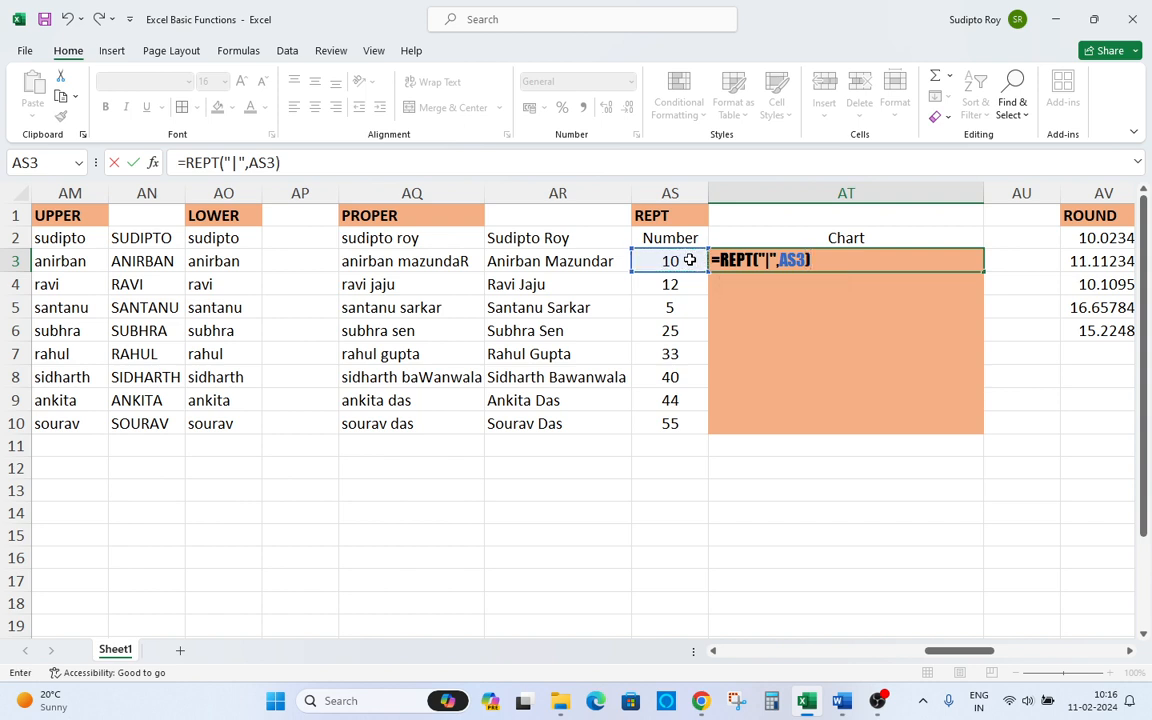
key(Return)
key(Up)
key(ctrl+c)
key(Left)
key(ctrl+Down)
key(Right)
key(ctrl+shift+Up)
key(ctrl+v)
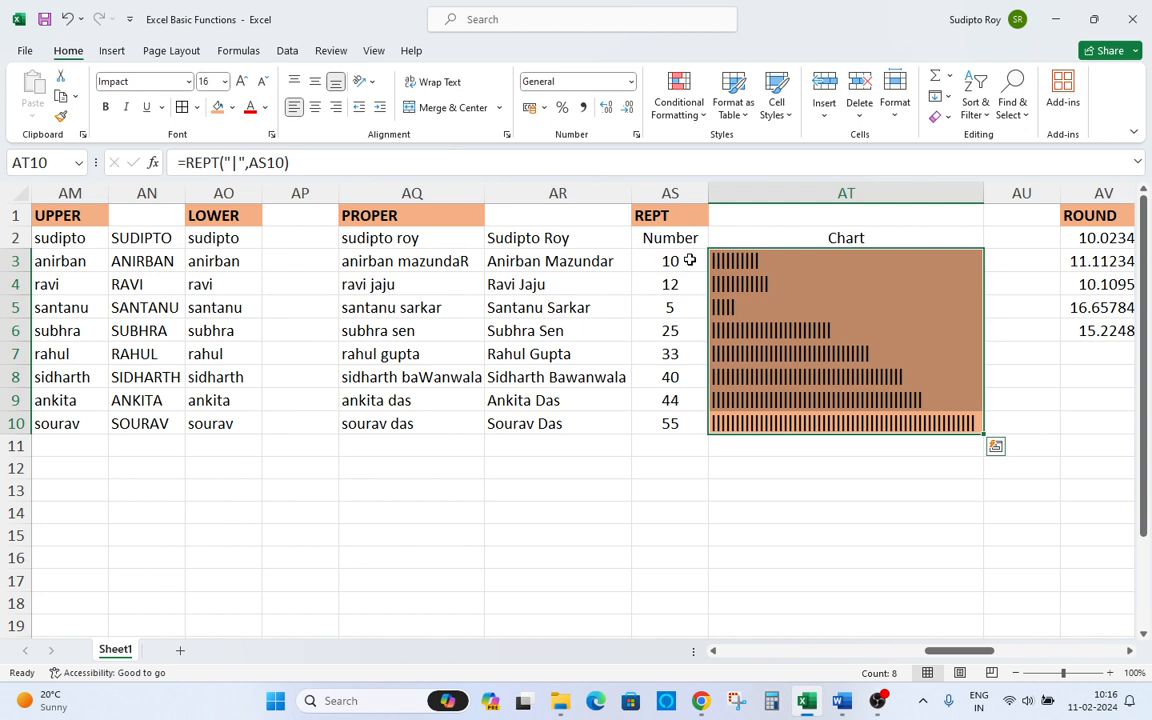
Inspect the REPT formula in AT3 and the drawn bars against their numbers in column AS.
key(Up)
key(Up)
key(Up)
key(Up)
key(Up)
key(Up)
key(Up)
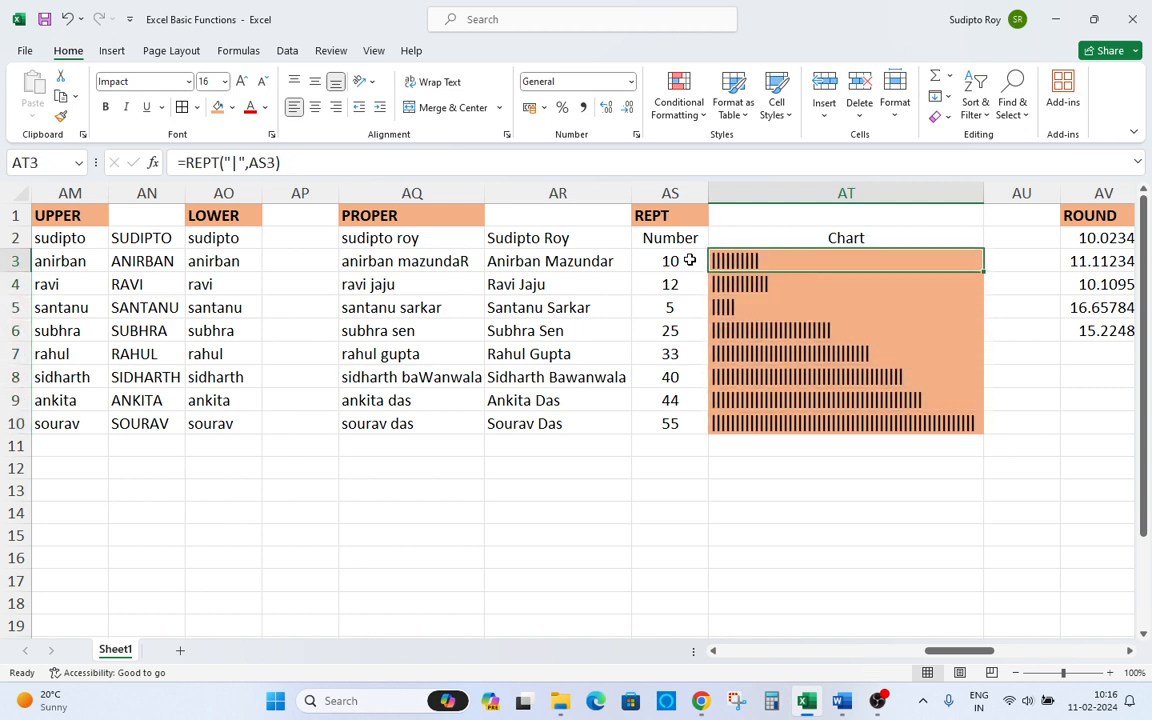
key(ctrl+shift+Down)
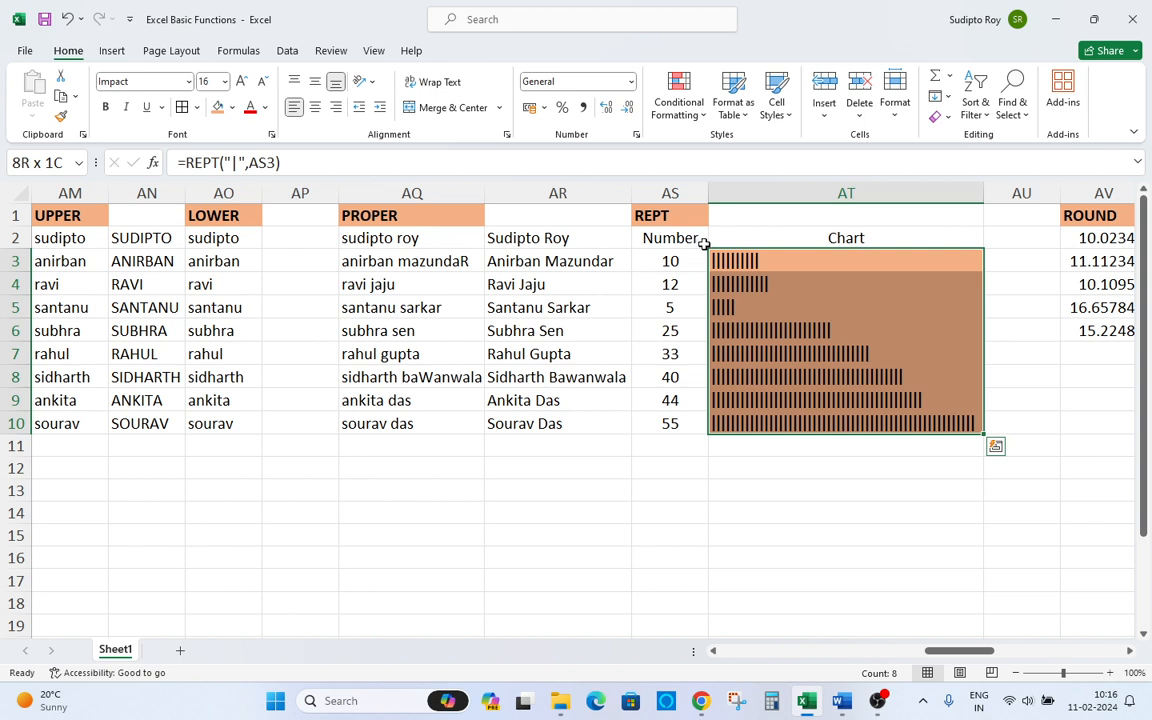
click(662, 421)
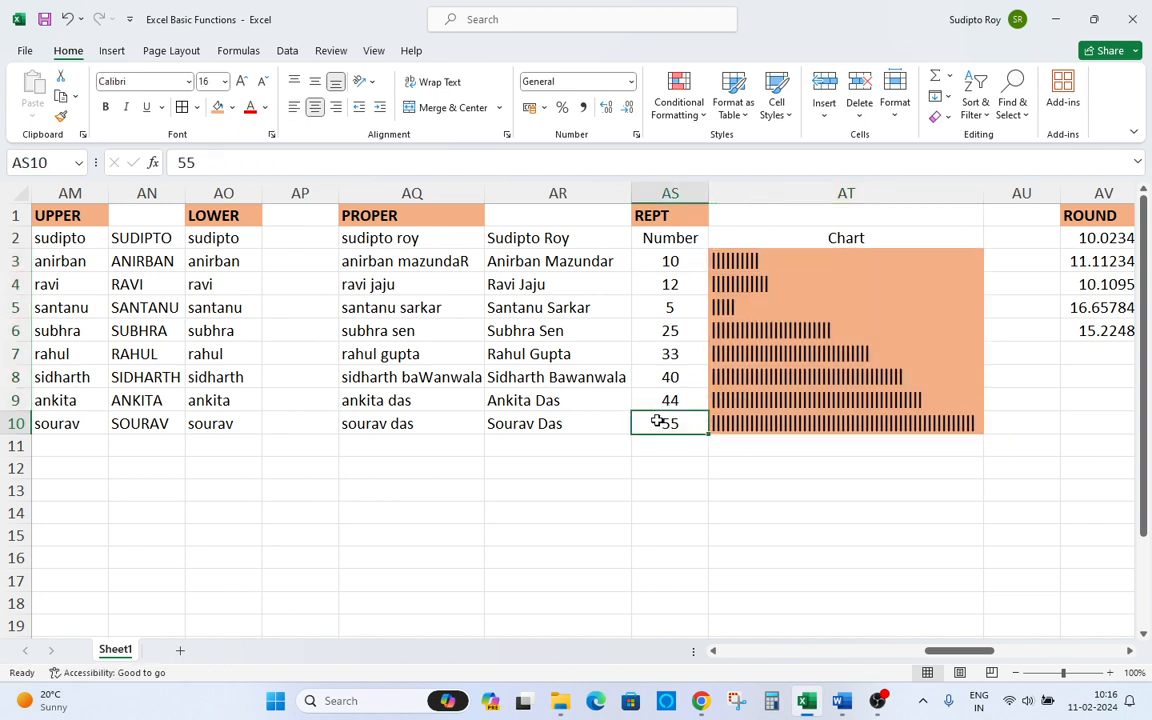
click(736, 261)
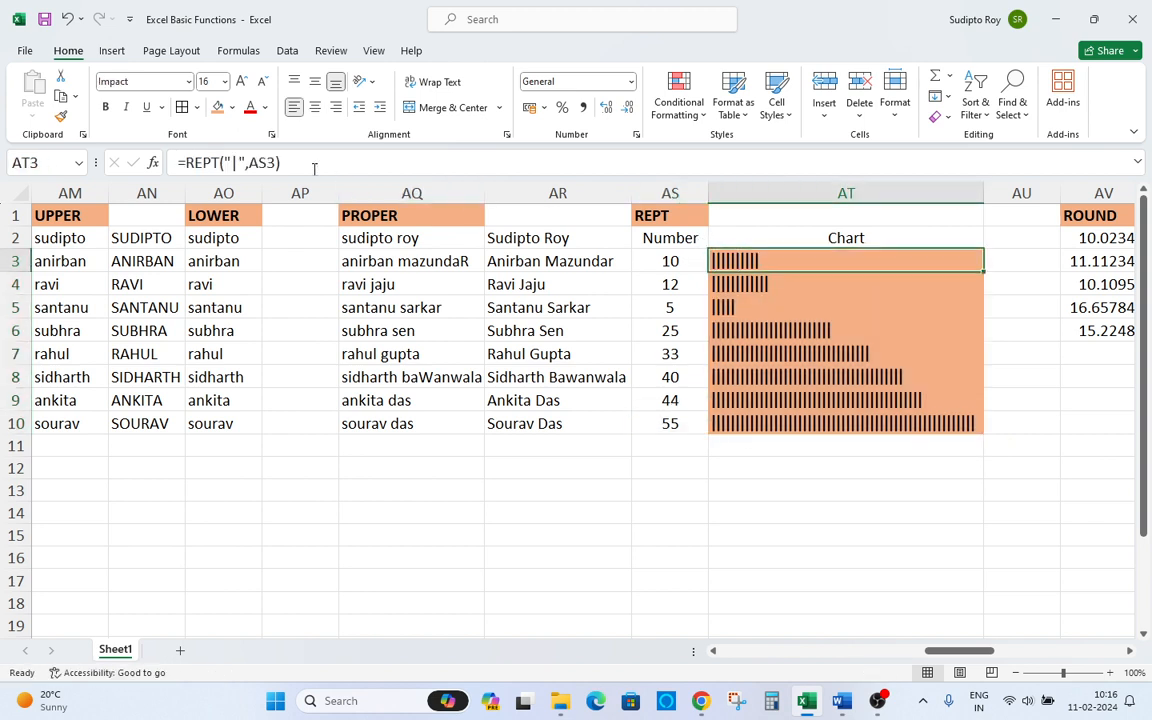
click(233, 162)
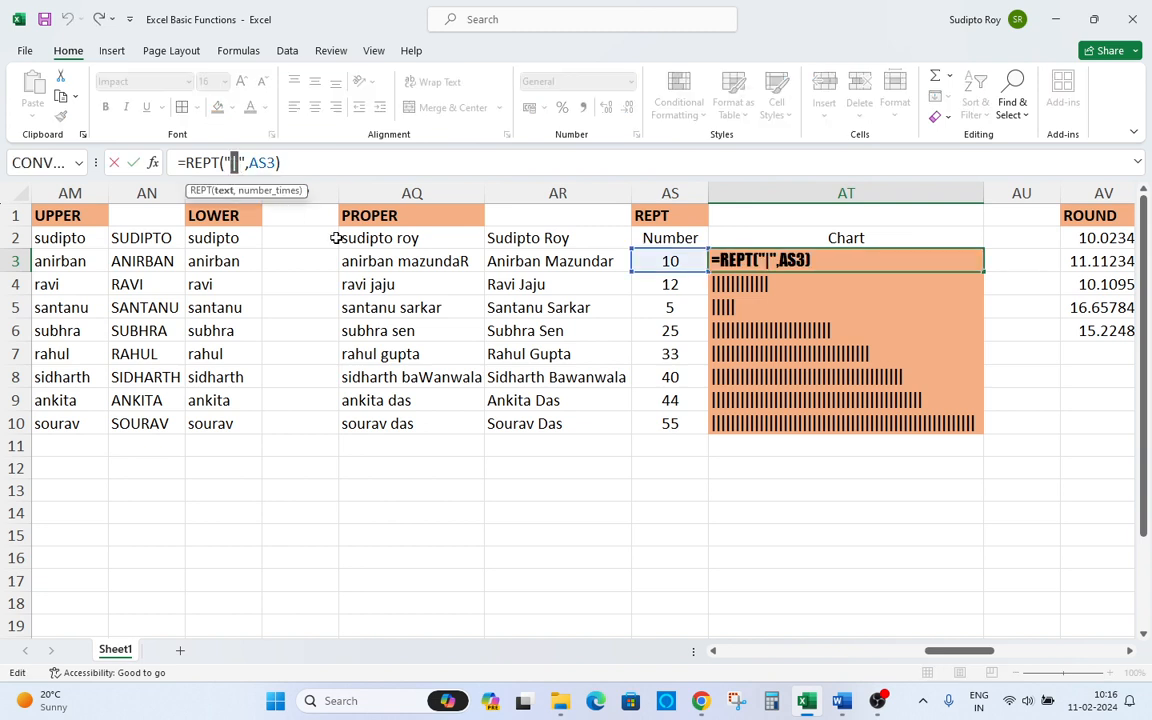
click(750, 466)
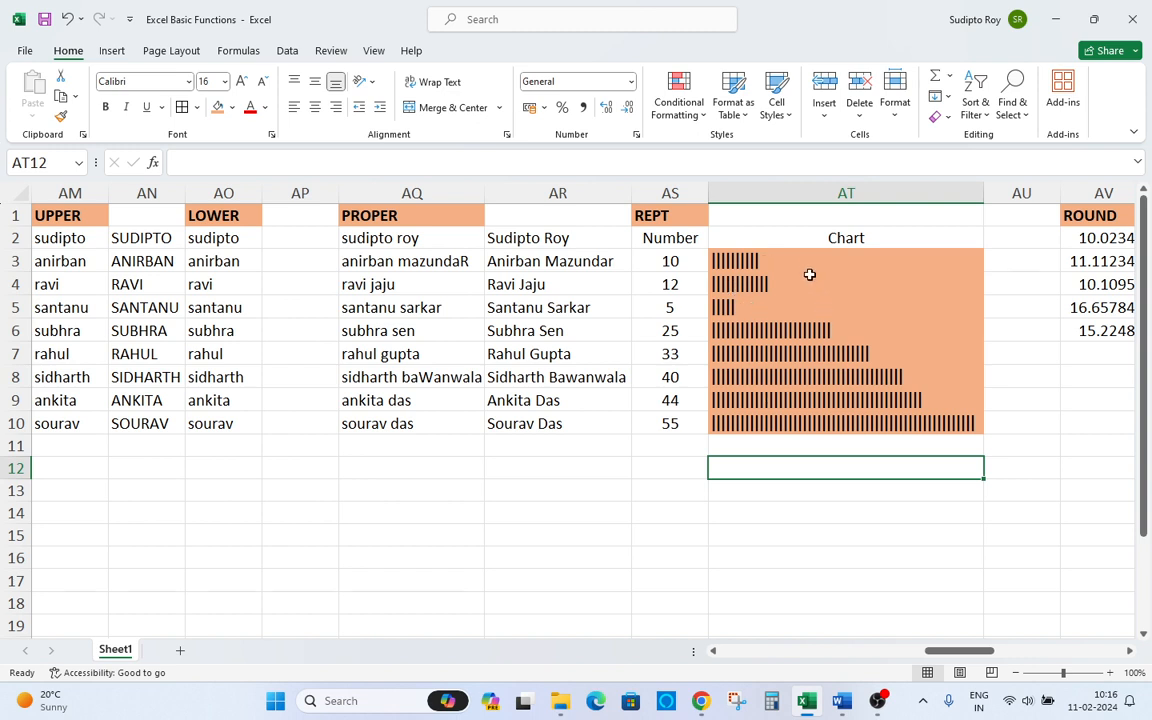
Highlight the REPT numbers and chart together, then browse right to the ROUND and Concatinate sections.
drag(666, 259, 859, 427)
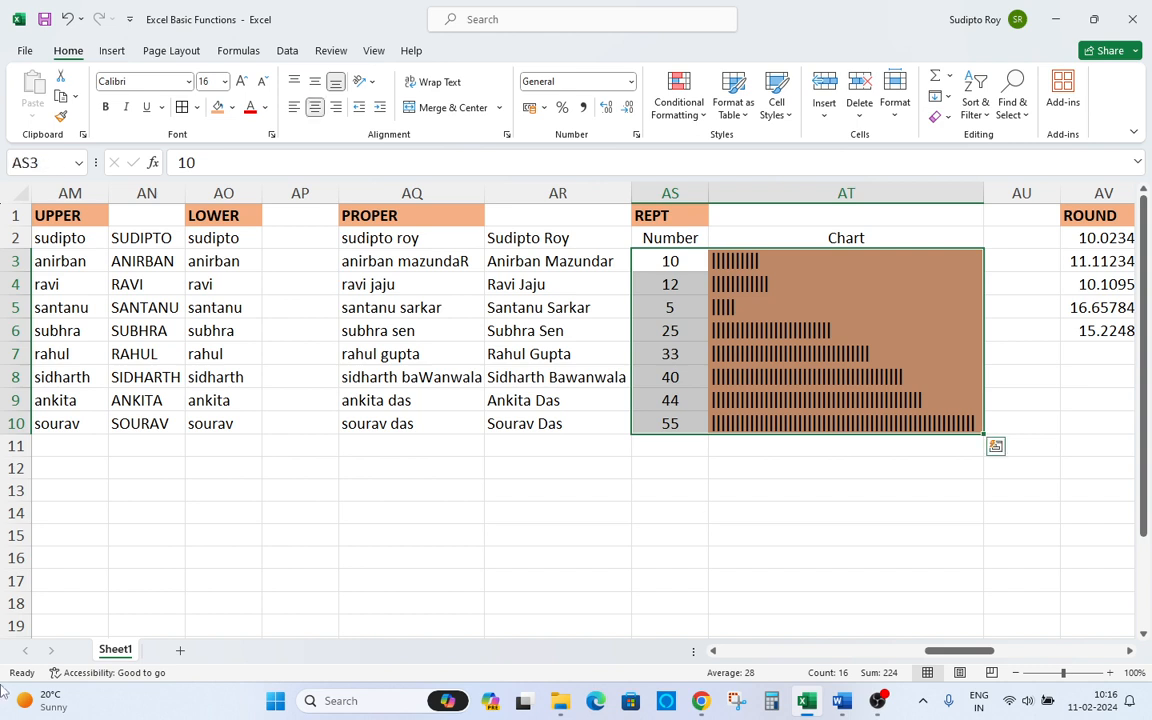
key(Right)
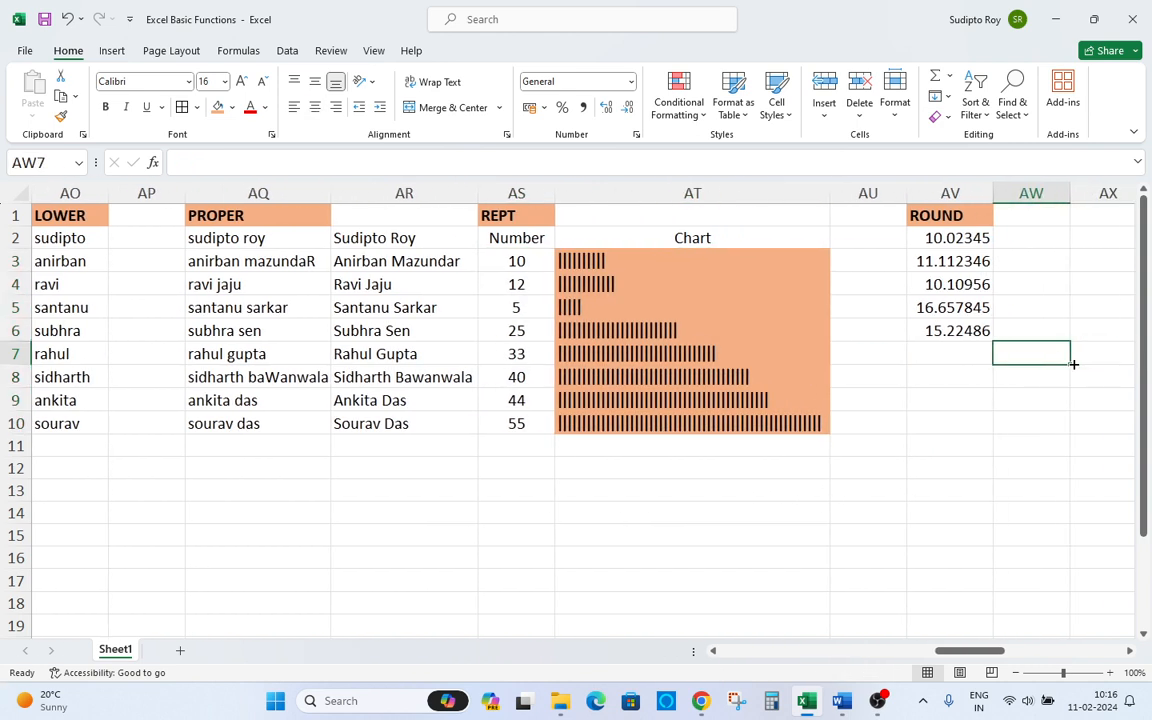
click(613, 259)
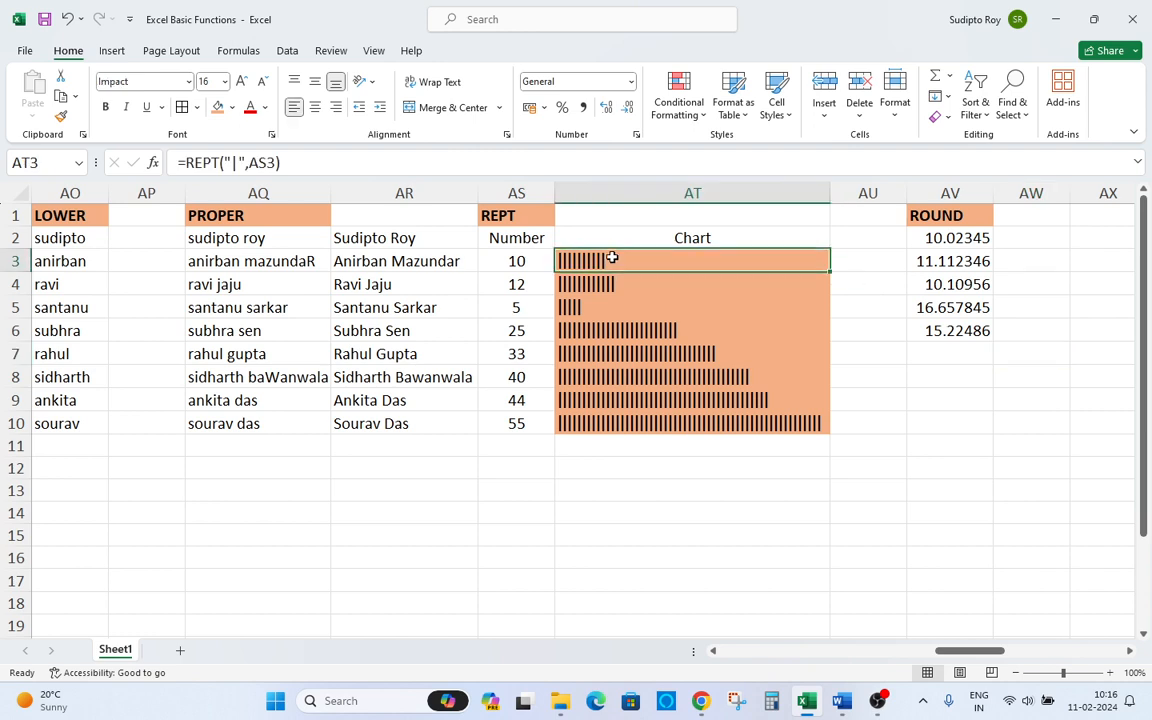
key(Right)
key(Right)
key(Right)
key(Right)
key(Right)
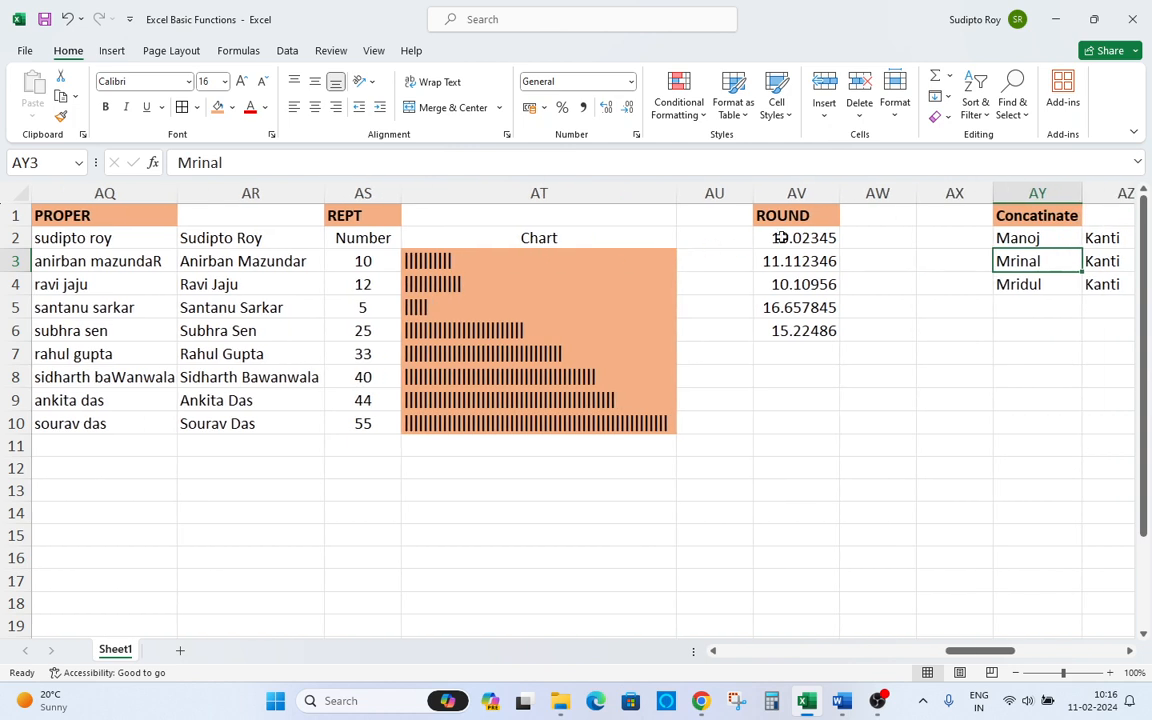
Try to start a ROUND formula in AW2, entering the misspelled =riund.
click(857, 235)
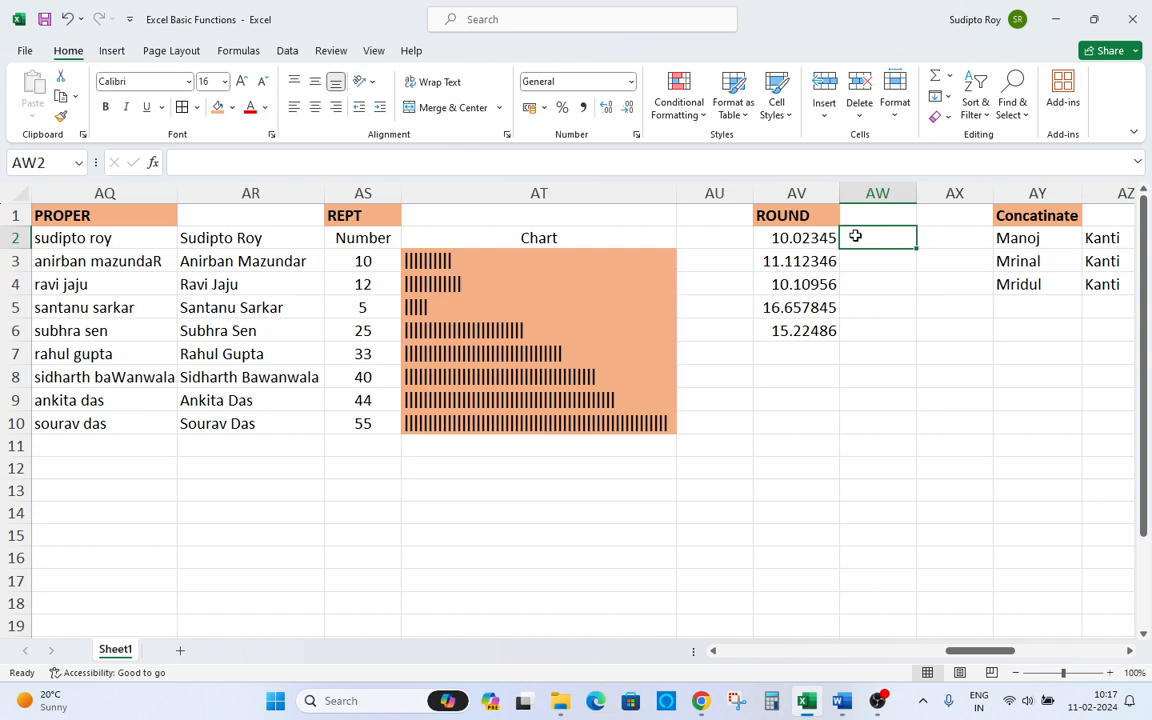
text(round)
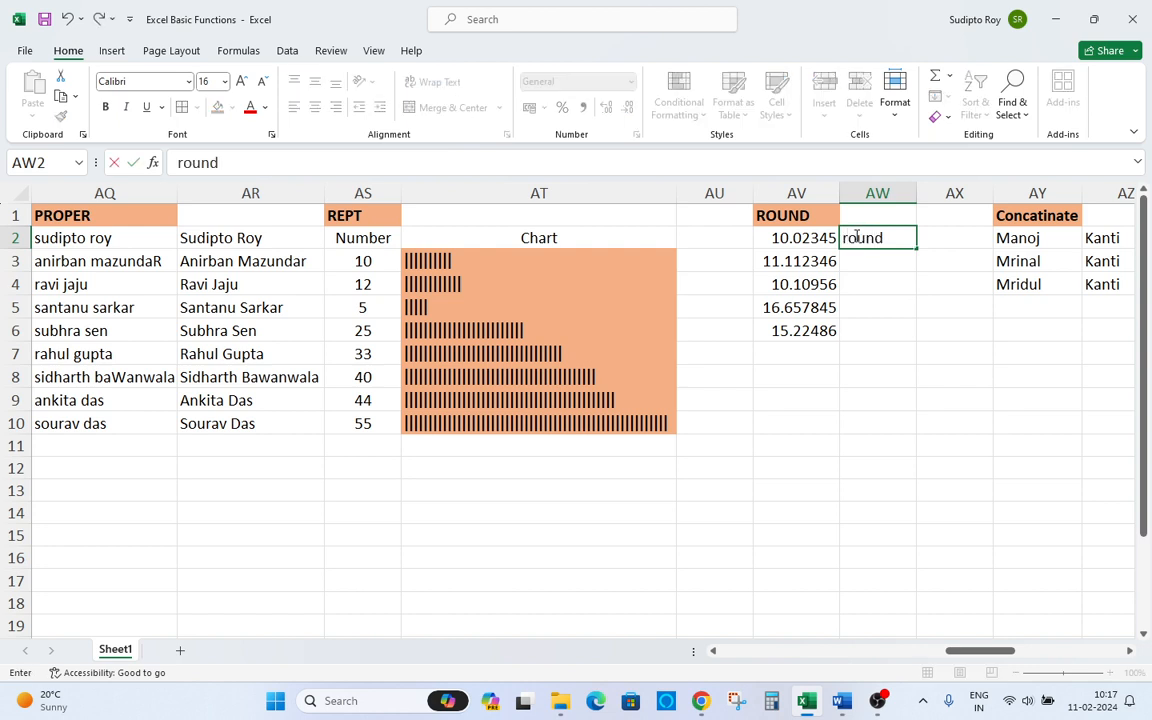
key(Tab)
click(855, 237)
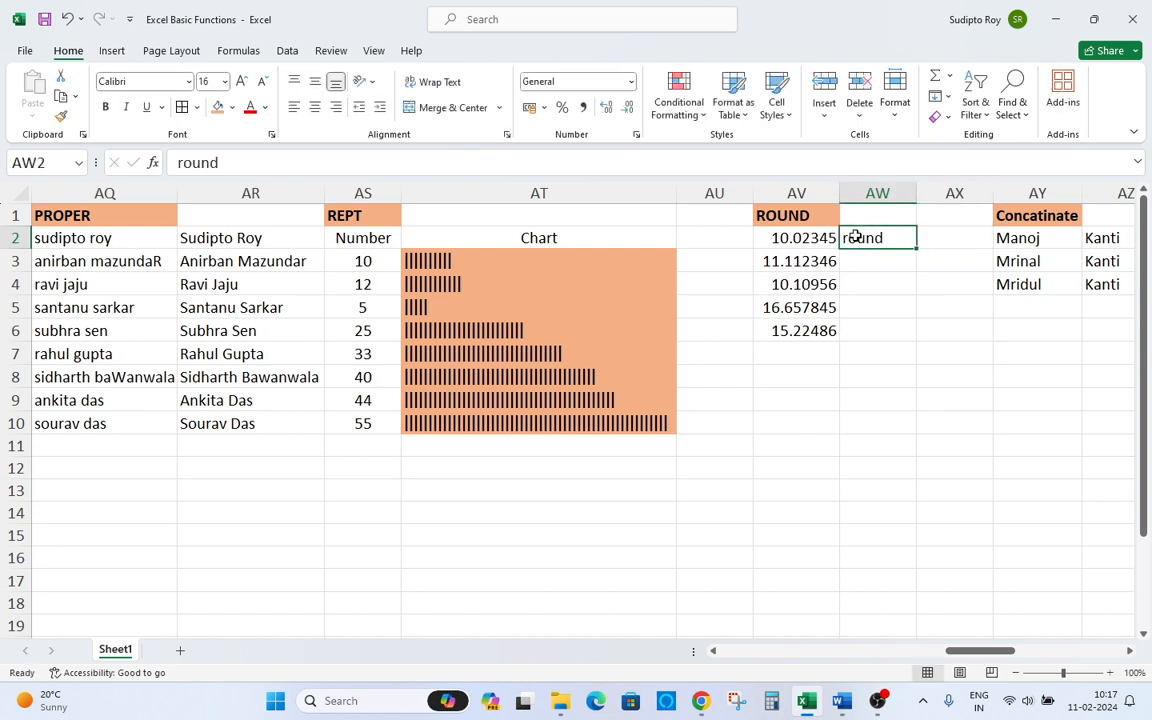
text(=ri)
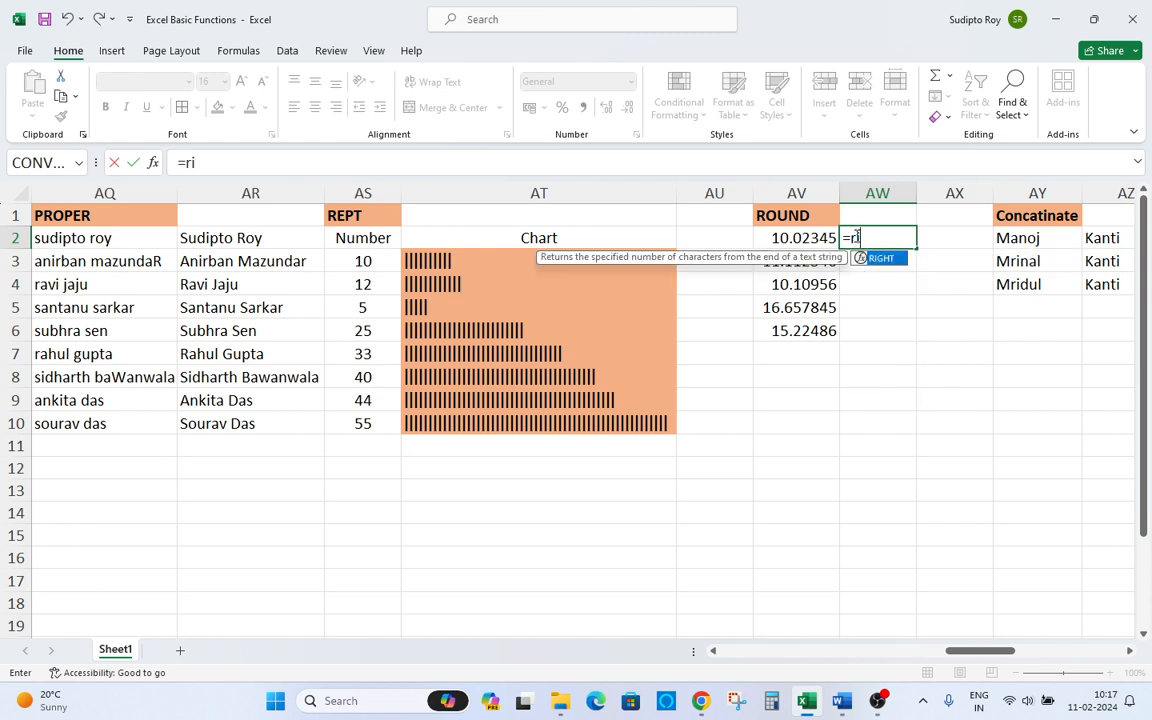
text(und)
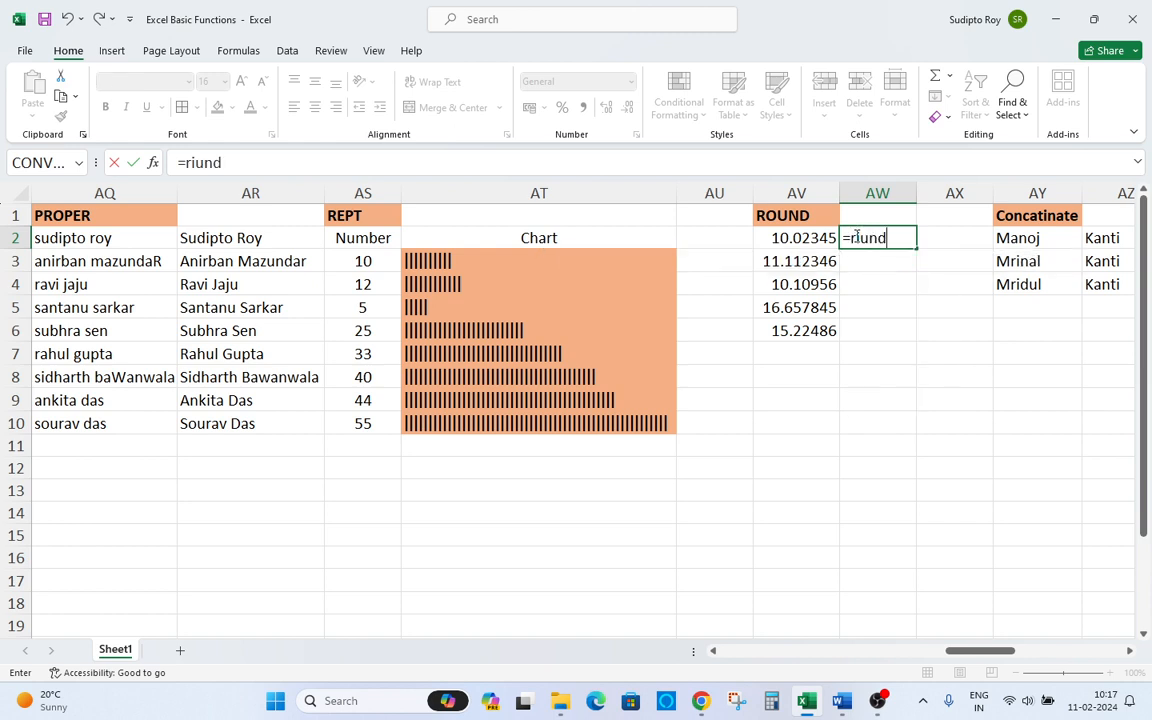
key(Tab)
click(855, 237)
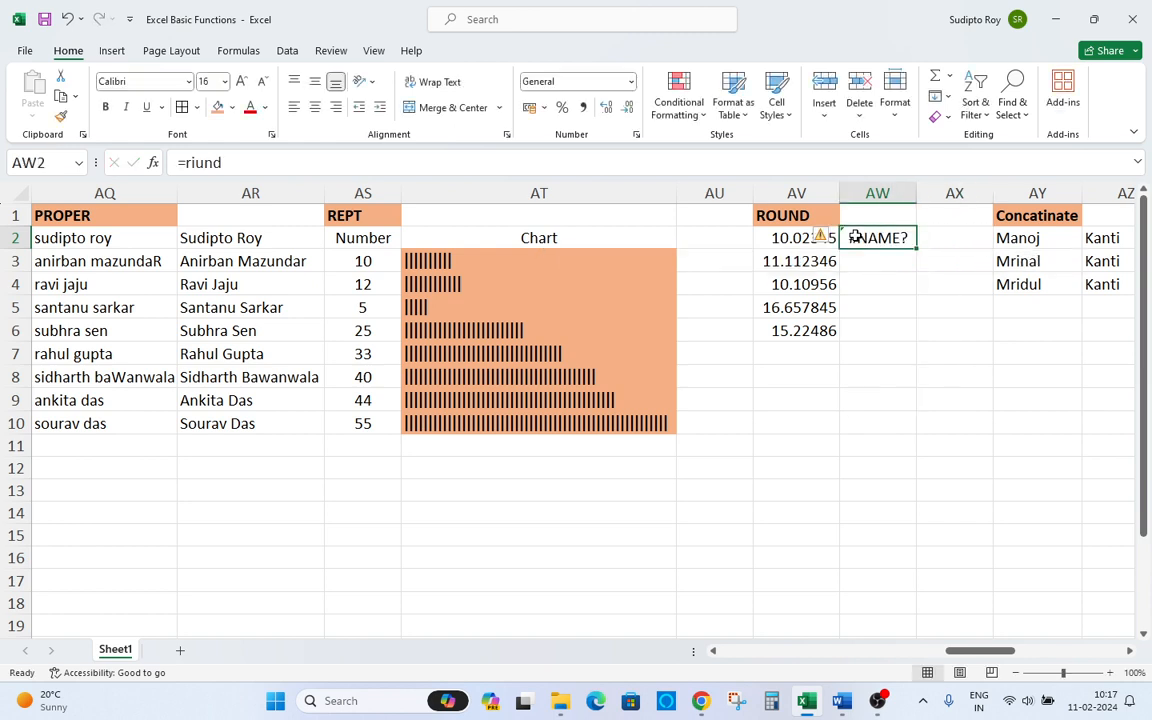
Enter =ROUND(AV2,2) in AW2 to round the first value to two decimal places.
text(=round)
key(Tab)
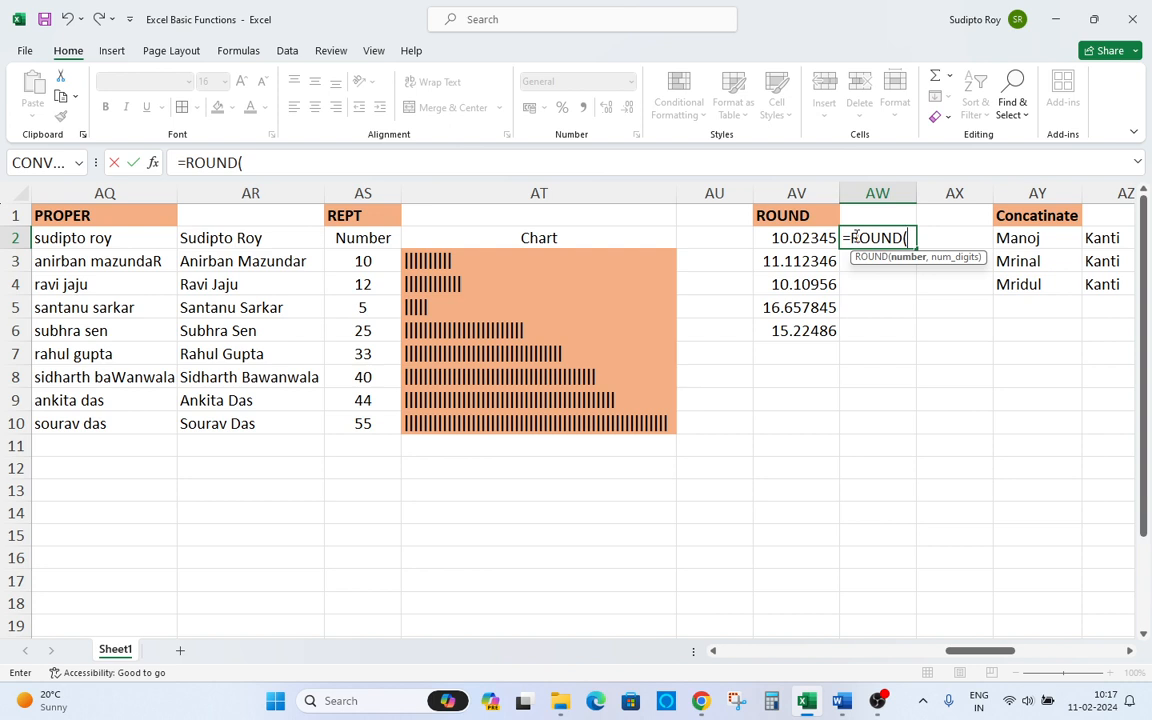
key(Left)
text(,)
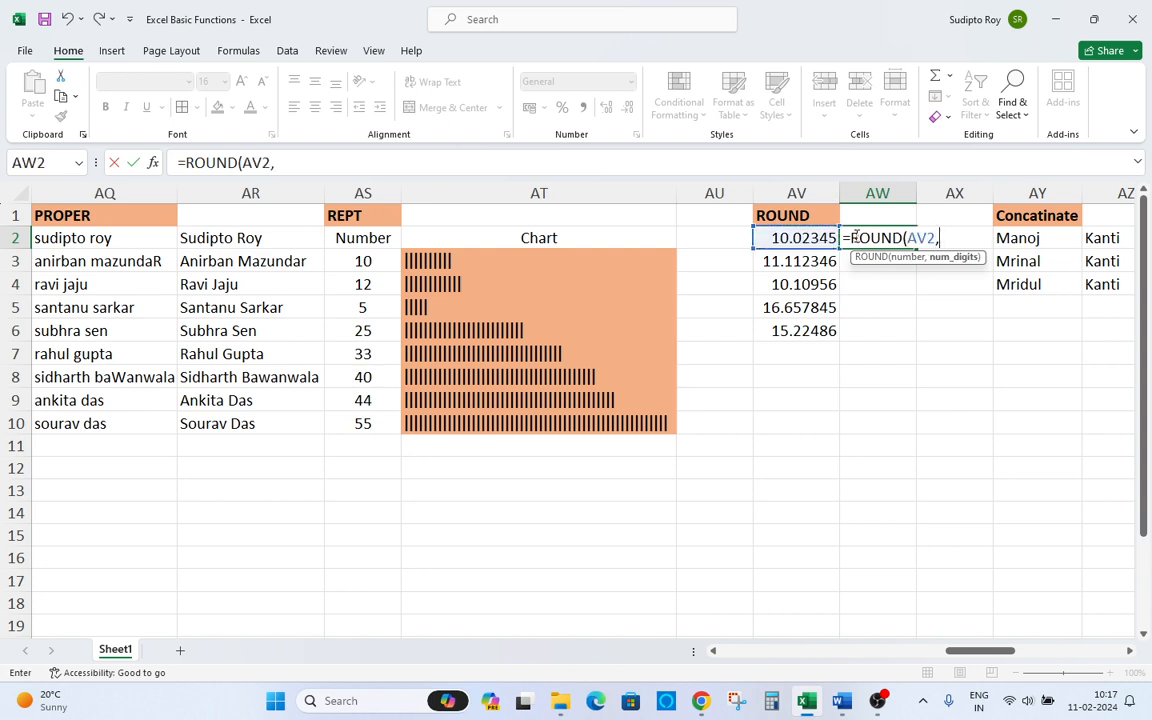
text(2))
key(Return)
Copy the ROUND formula from AW2 down through AW6.
key(Up)
key(ctrl+c)
key(Left)
key(ctrl+Down)
key(Right)
key(ctrl+shift+Up)
key(ctrl+v)
key(Escape)
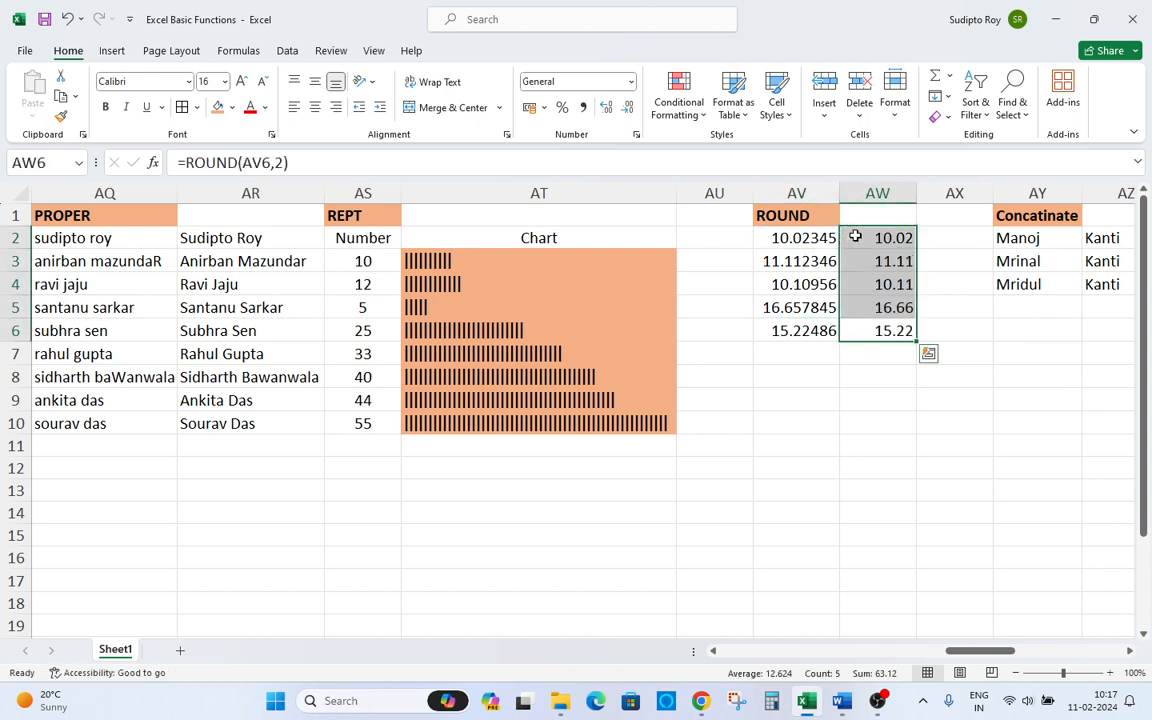
Compare the original values in column AV with their rounded results in column AW.
key(Up)
key(Left)
key(Up)
key(Up)
key(Up)
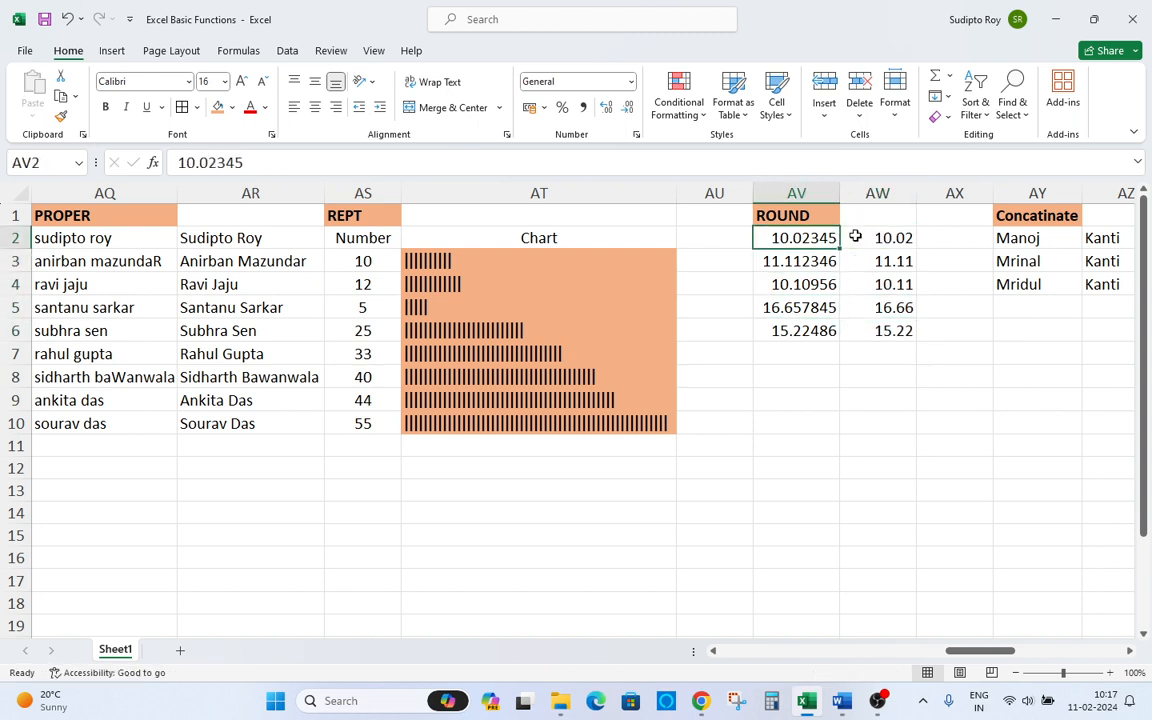
key(Down)
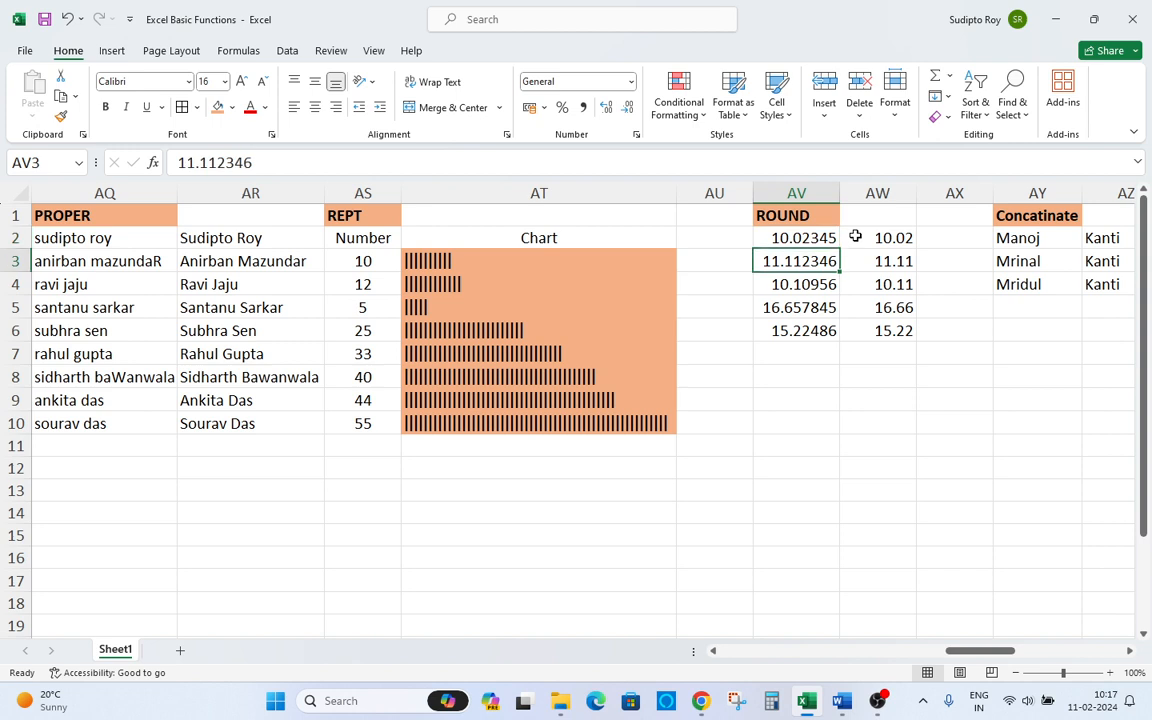
key(Down)
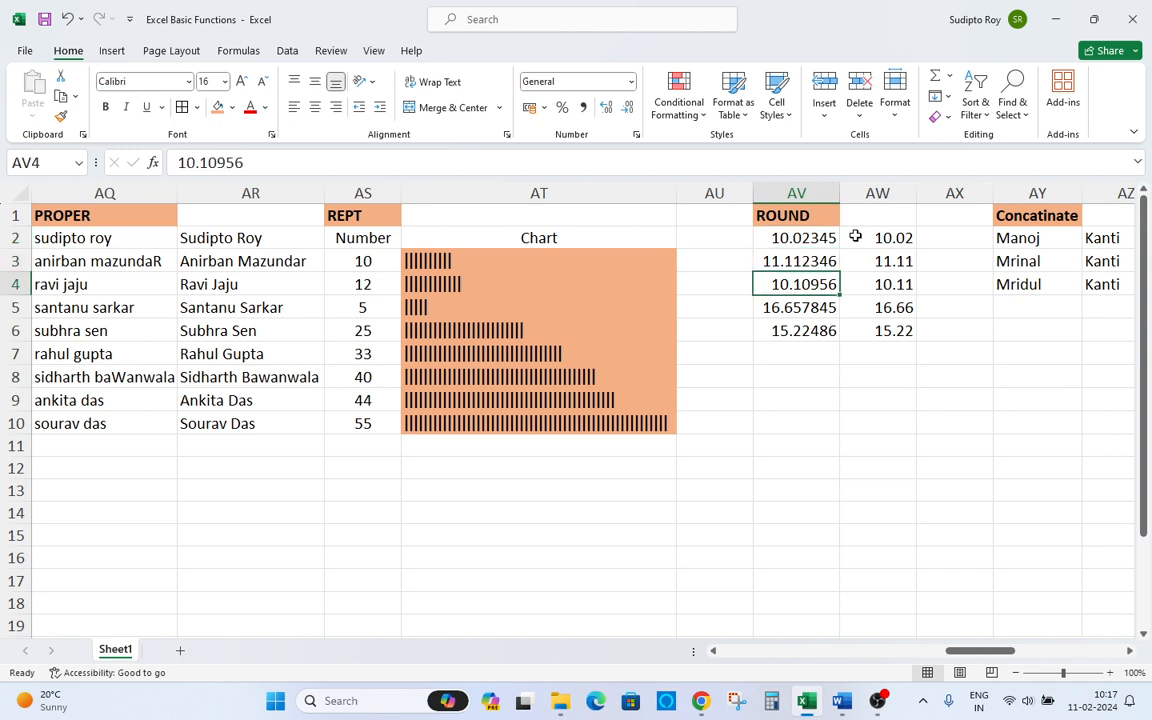
key(Right)
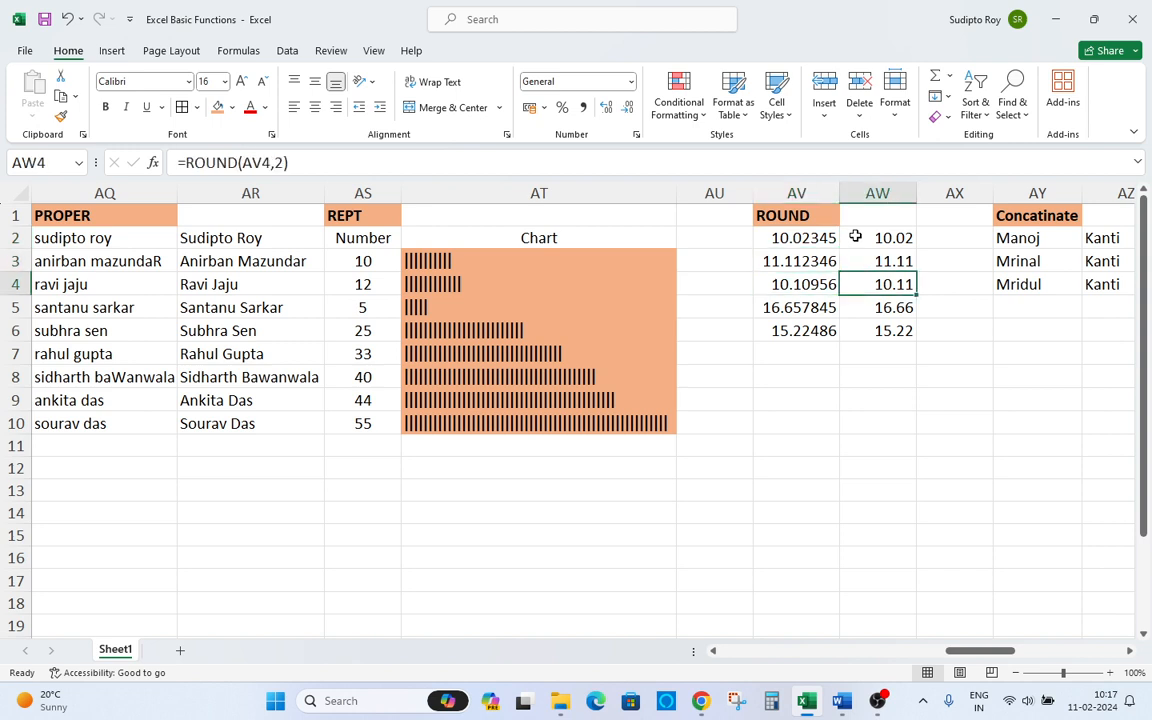
key(Left)
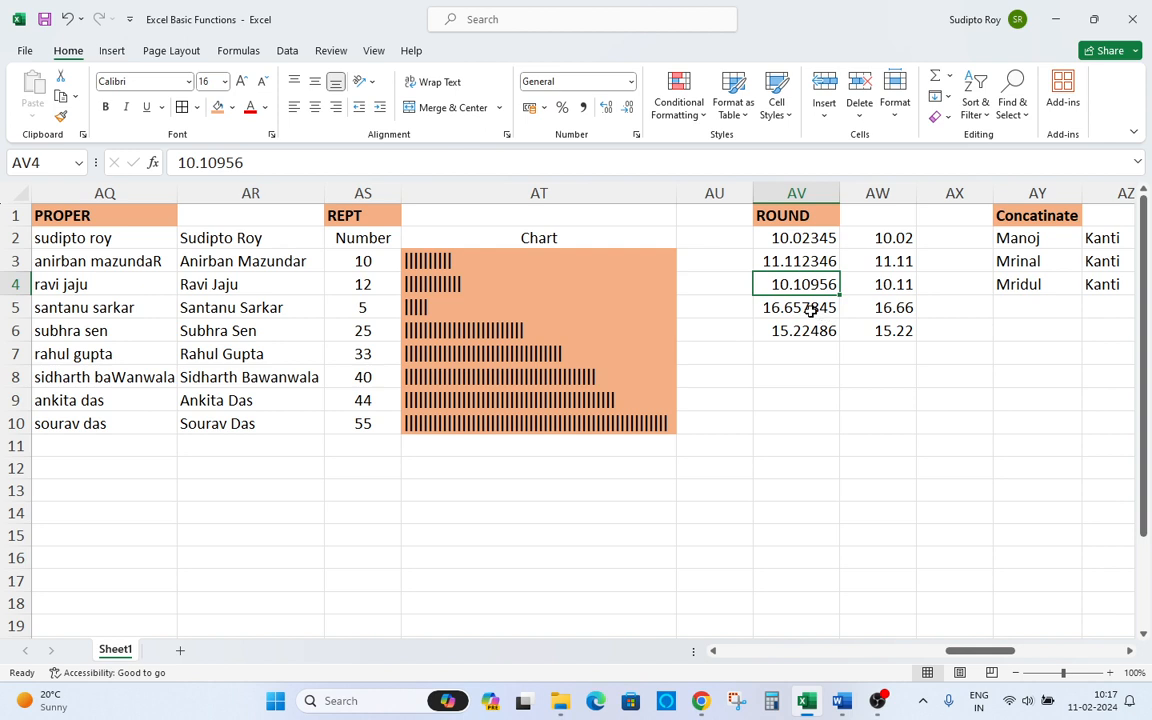
click(810, 311)
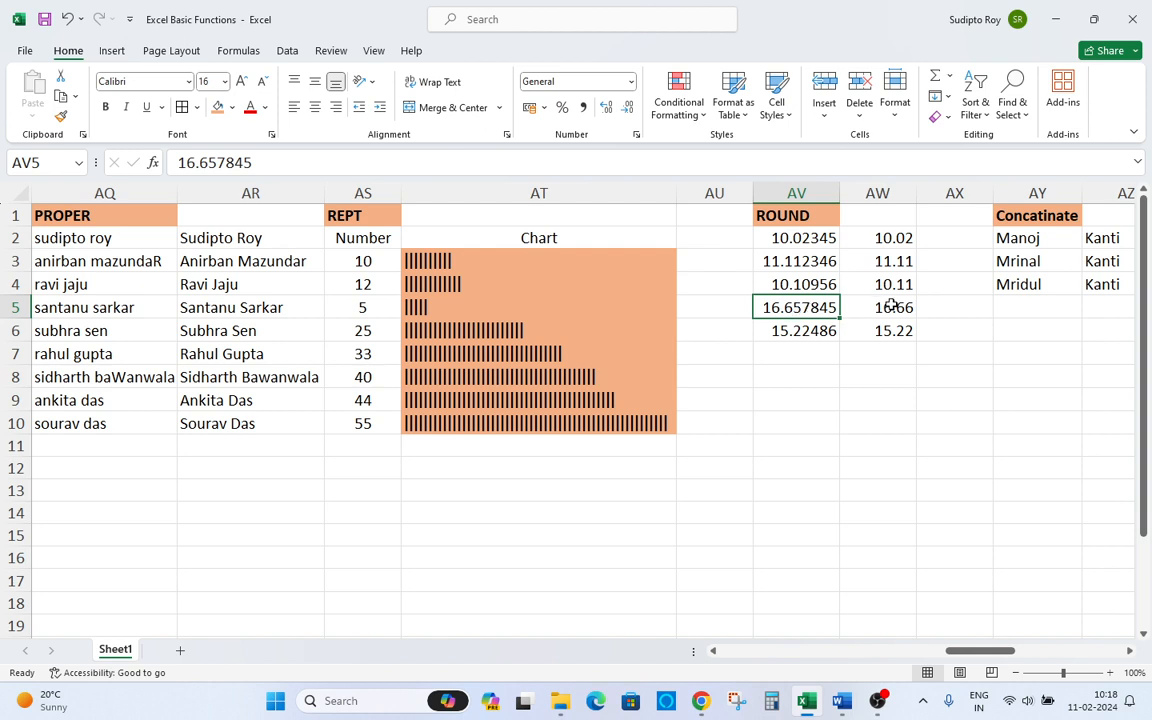
click(807, 330)
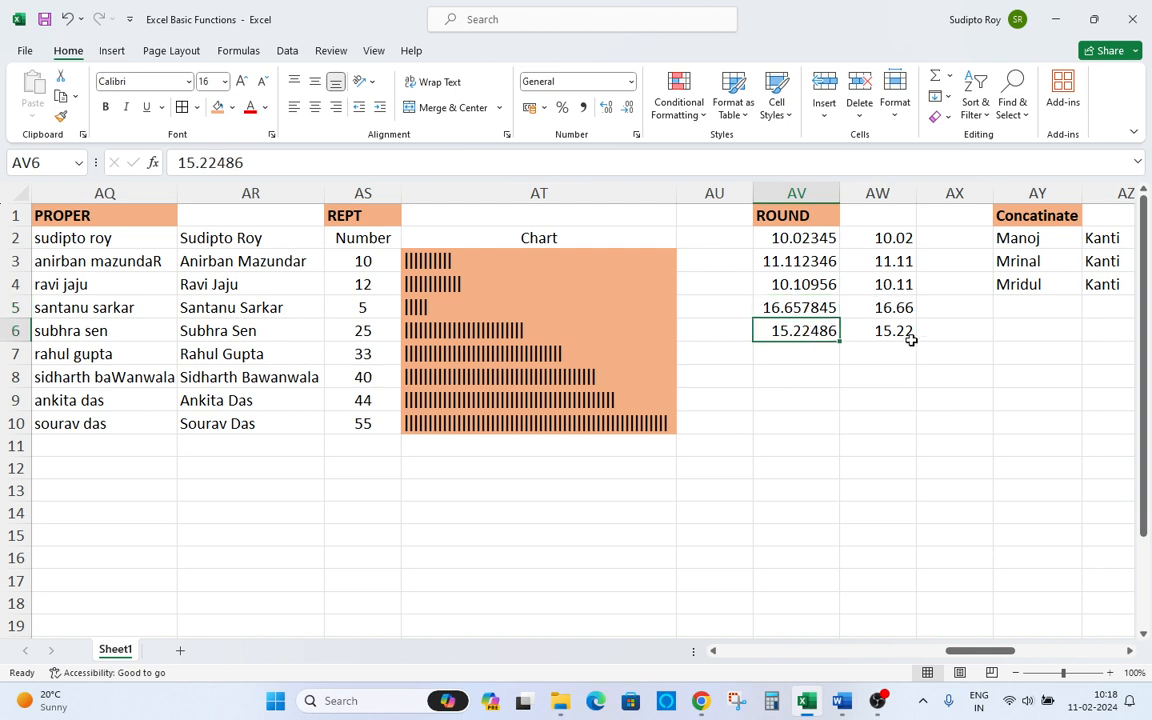
key(Up)
key(Up)
key(Up)
key(Up)
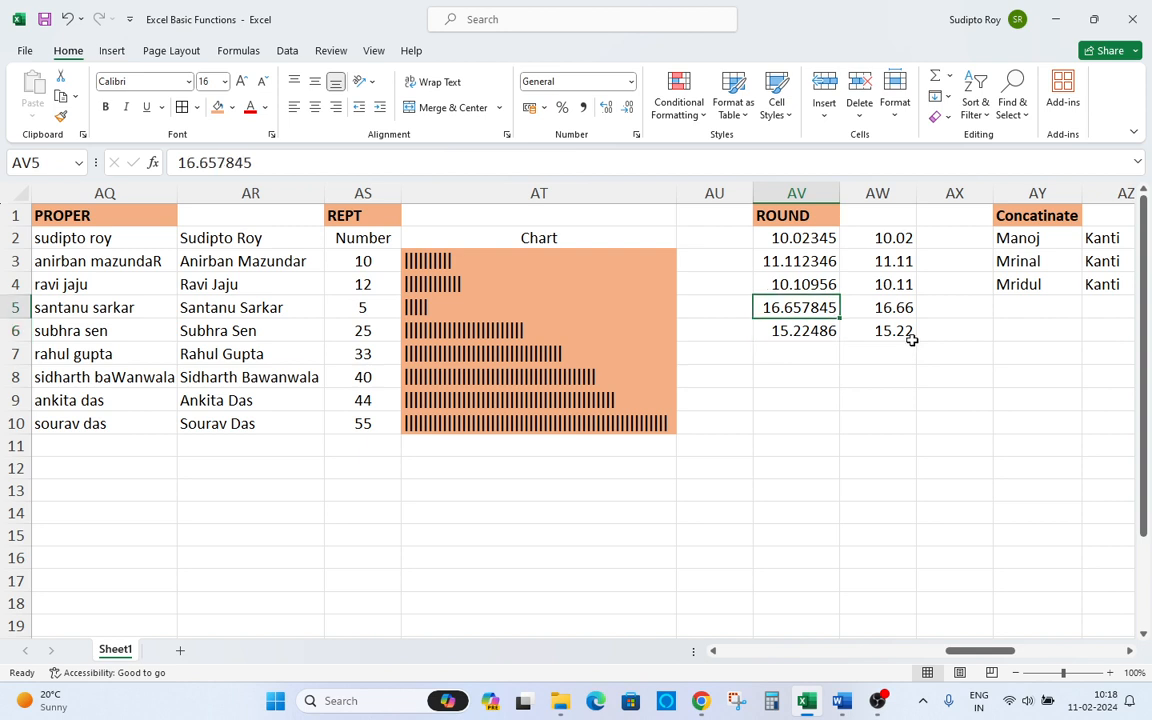
key(Right)
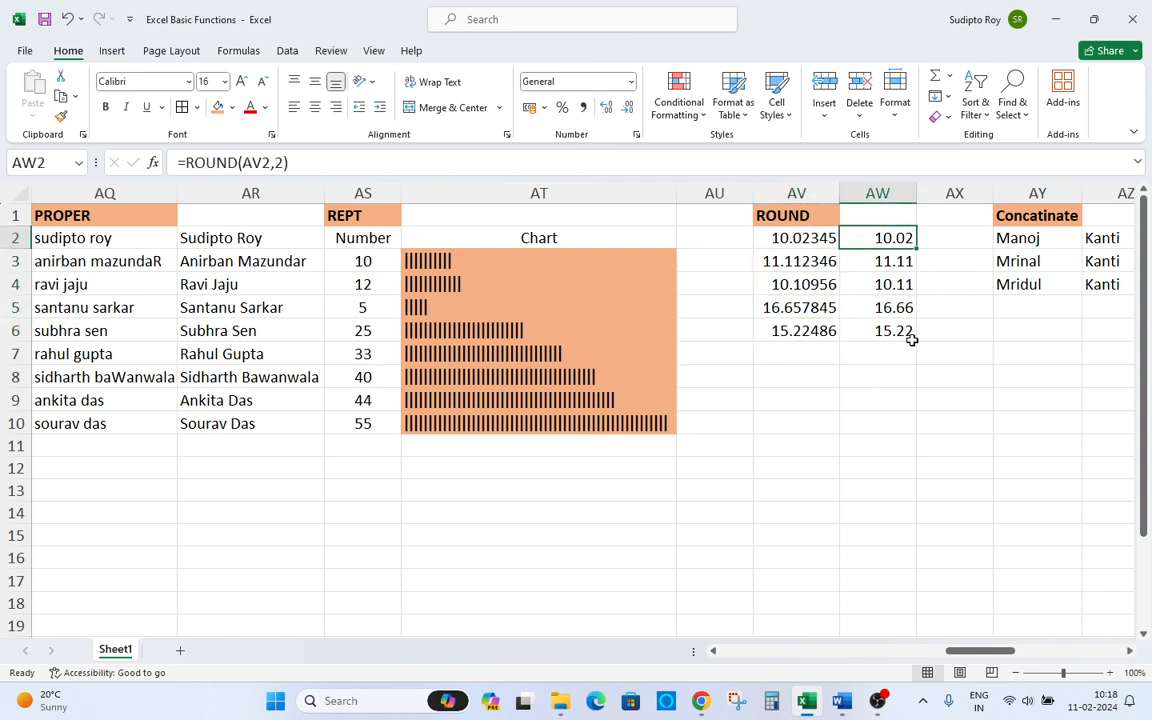
Inspect the ROUND formula in AW2 and move across to the empty Concat area.
key(F2)
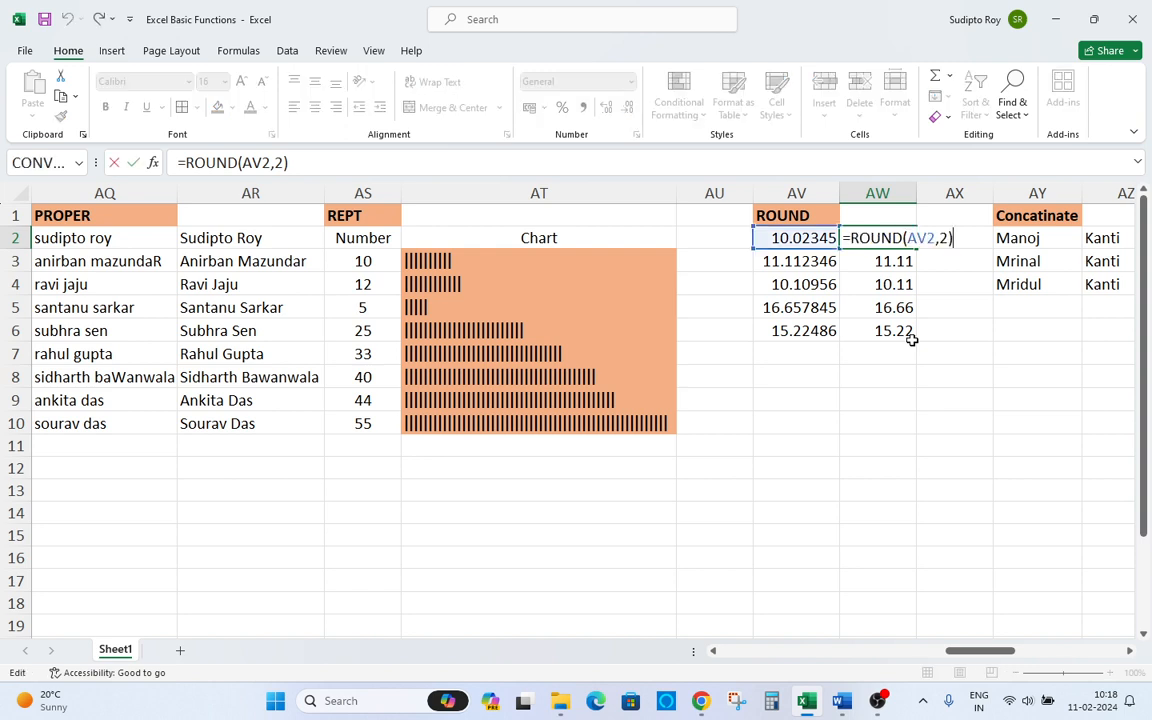
key(Escape)
key(F2)
key(ctrl+Return)
key(Right)
key(Right)
key(Right)
key(Right)
key(Right)
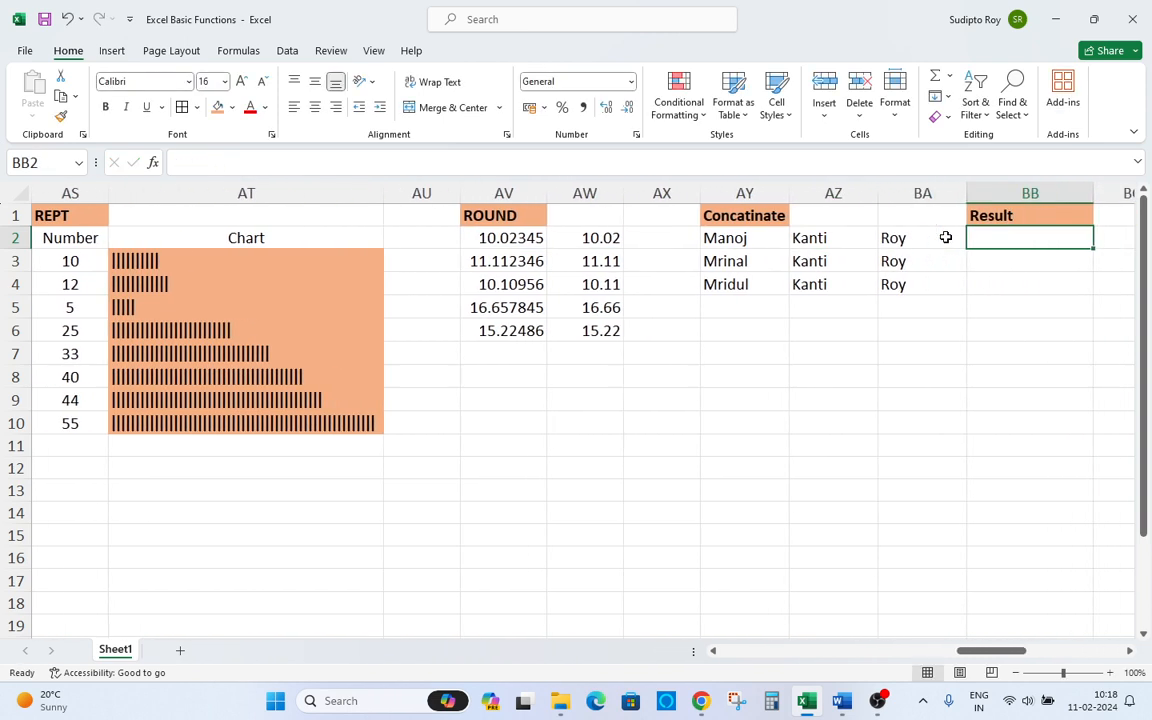
key(Right)
key(Right)
key(Right)
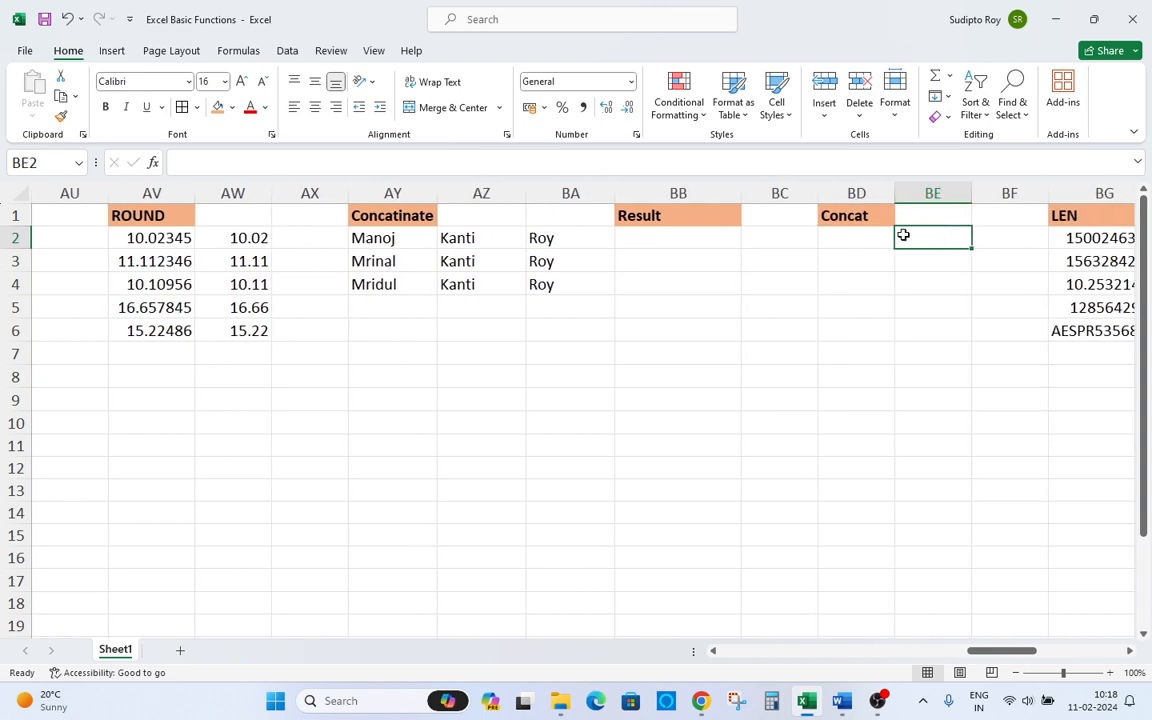
Switch to the Word function list and highlight "Trim." in yellow, then return to Excel.
key(alt+Tab)
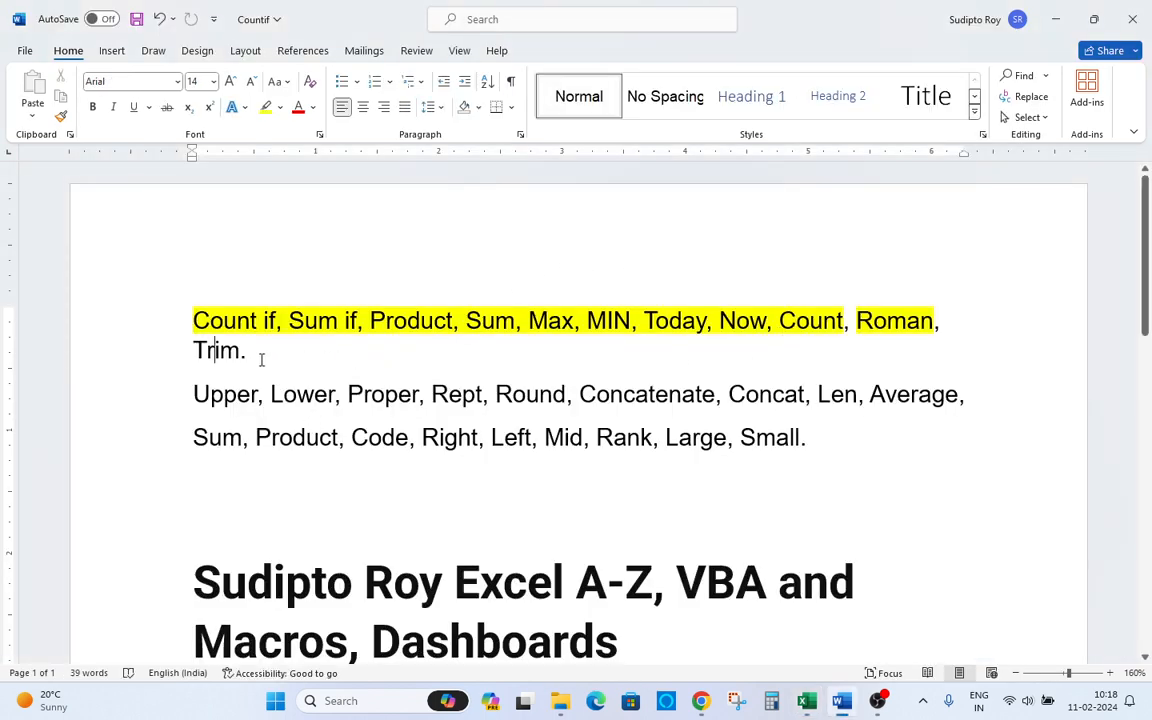
drag(246, 350, 178, 340)
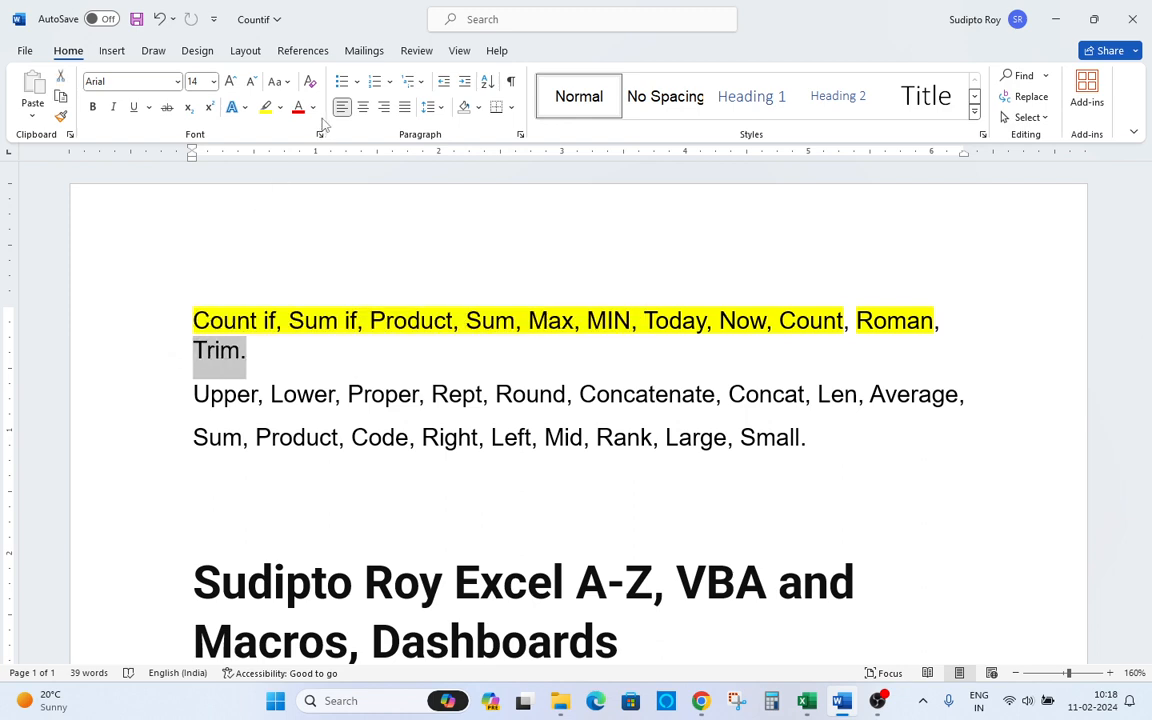
click(266, 107)
click(378, 246)
key(alt+Tab)
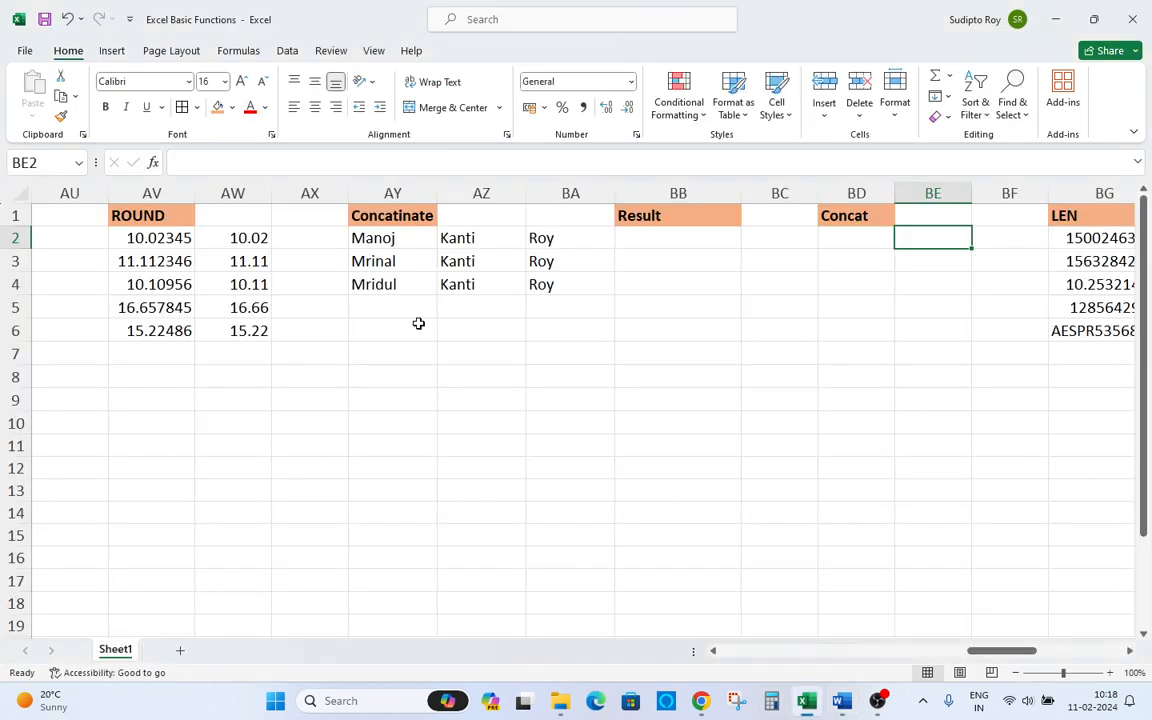
Highlight "Upper, Lower, Proper, Rept, Round," in yellow in the Word list, then return to Excel.
key(alt+Tab)
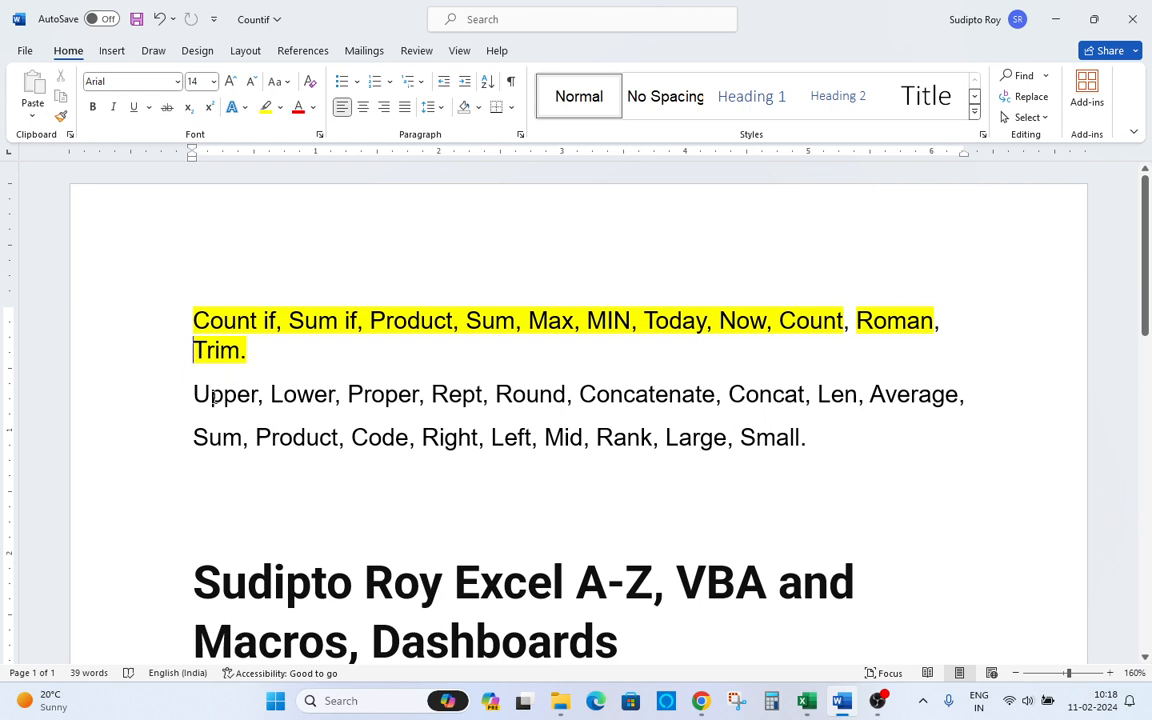
drag(217, 394, 579, 394)
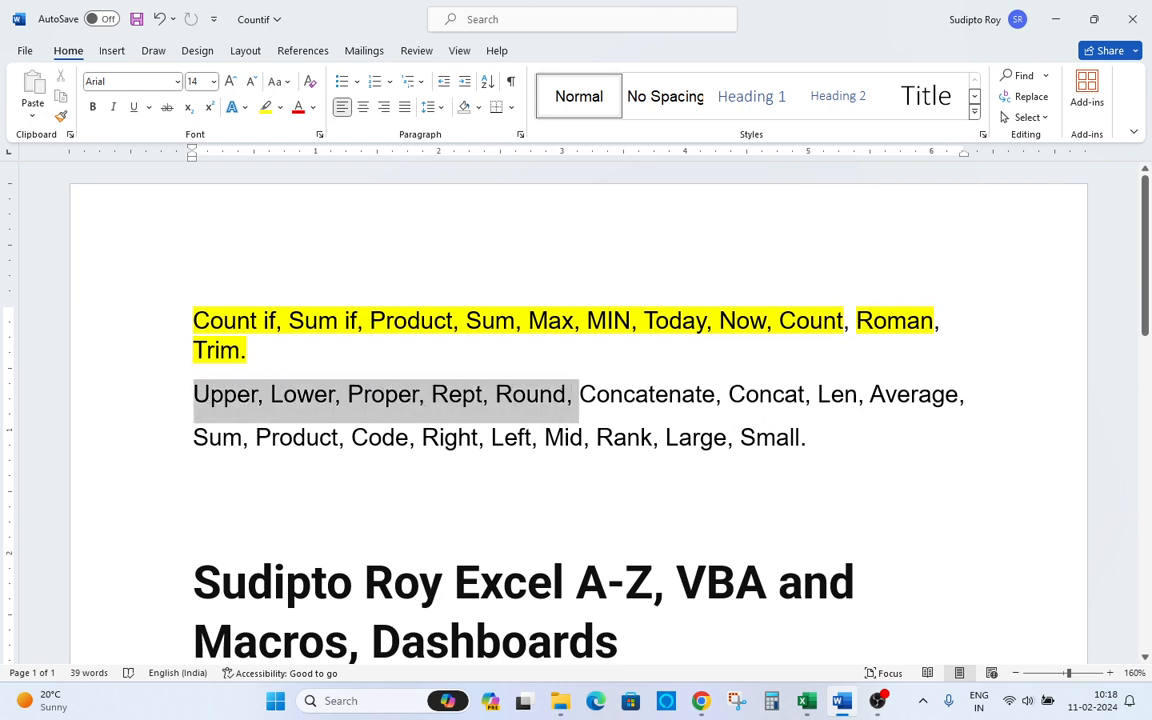
click(267, 109)
key(alt+Tab)
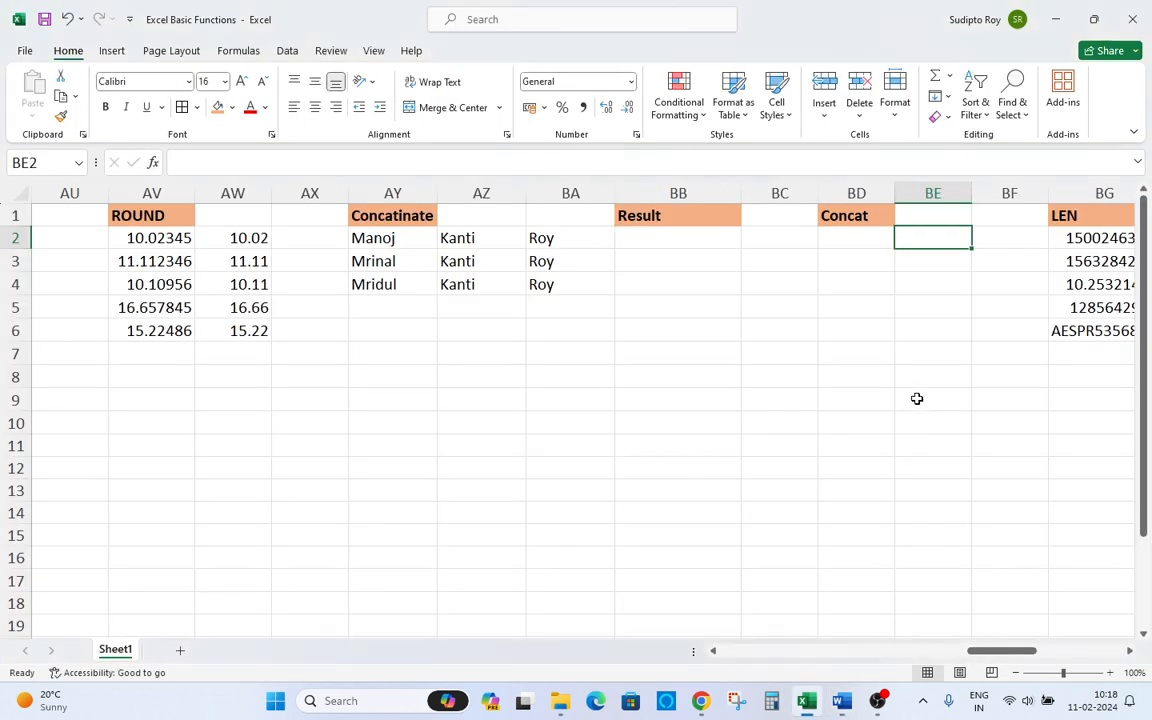
Review the Concatenate and Concat headers and the Result column, selecting BB2.
click(657, 241)
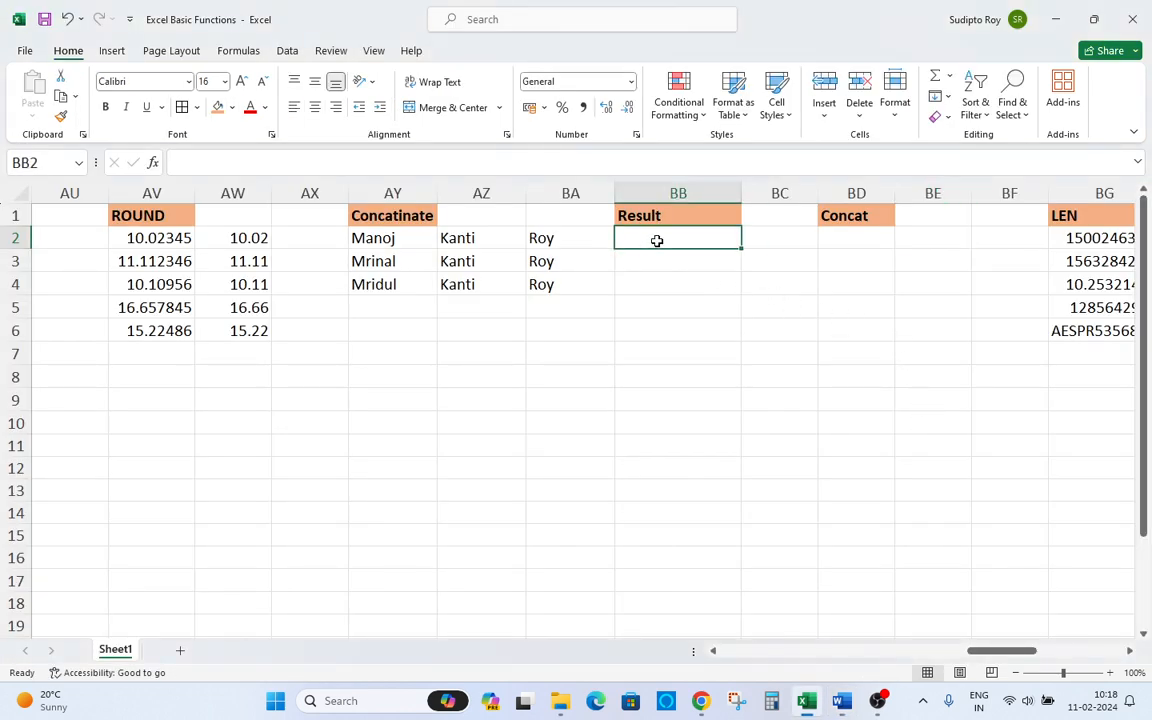
click(414, 217)
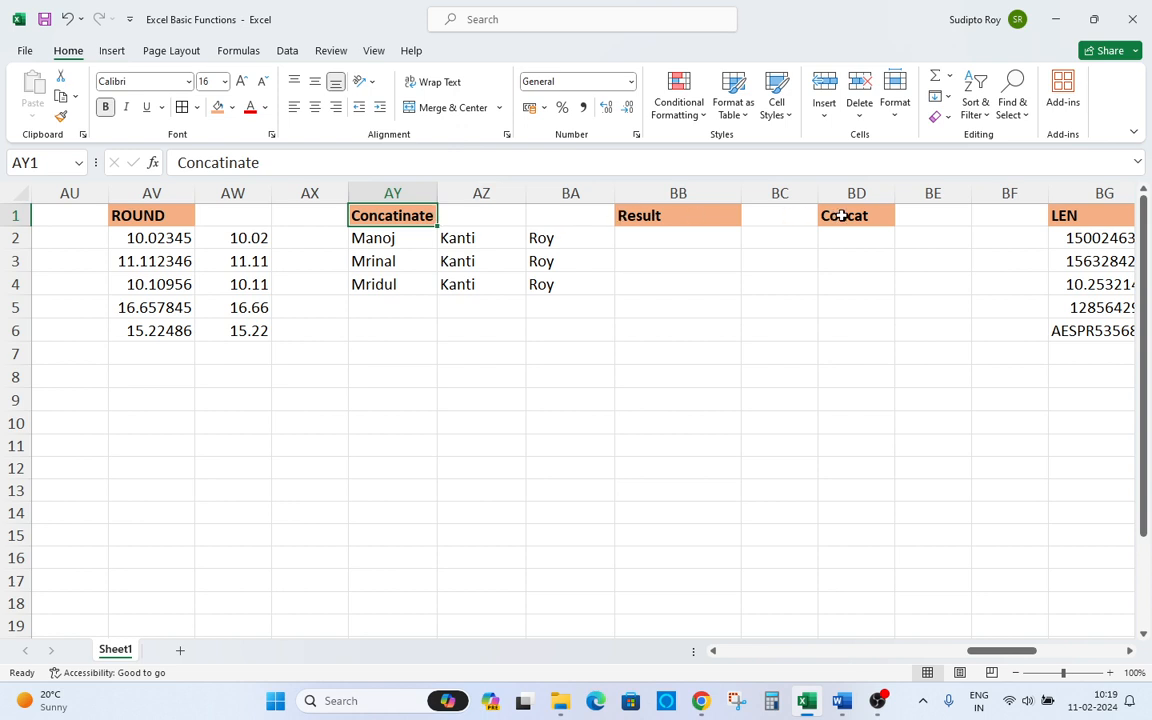
click(831, 216)
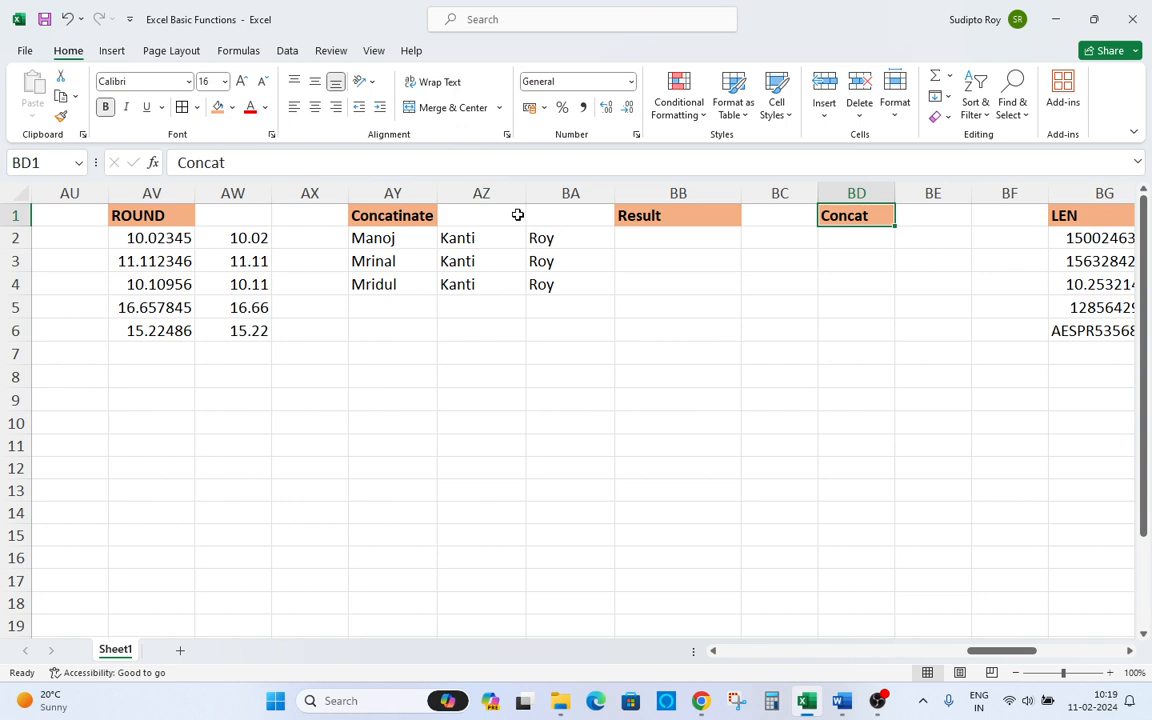
click(432, 221)
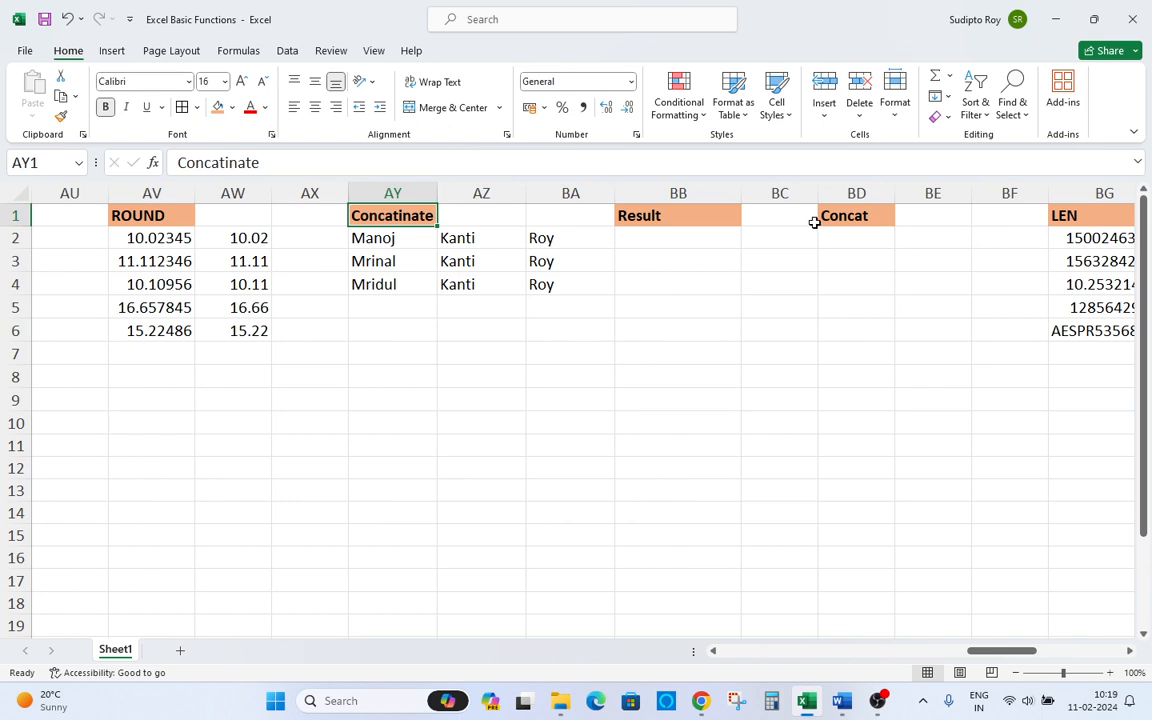
click(645, 242)
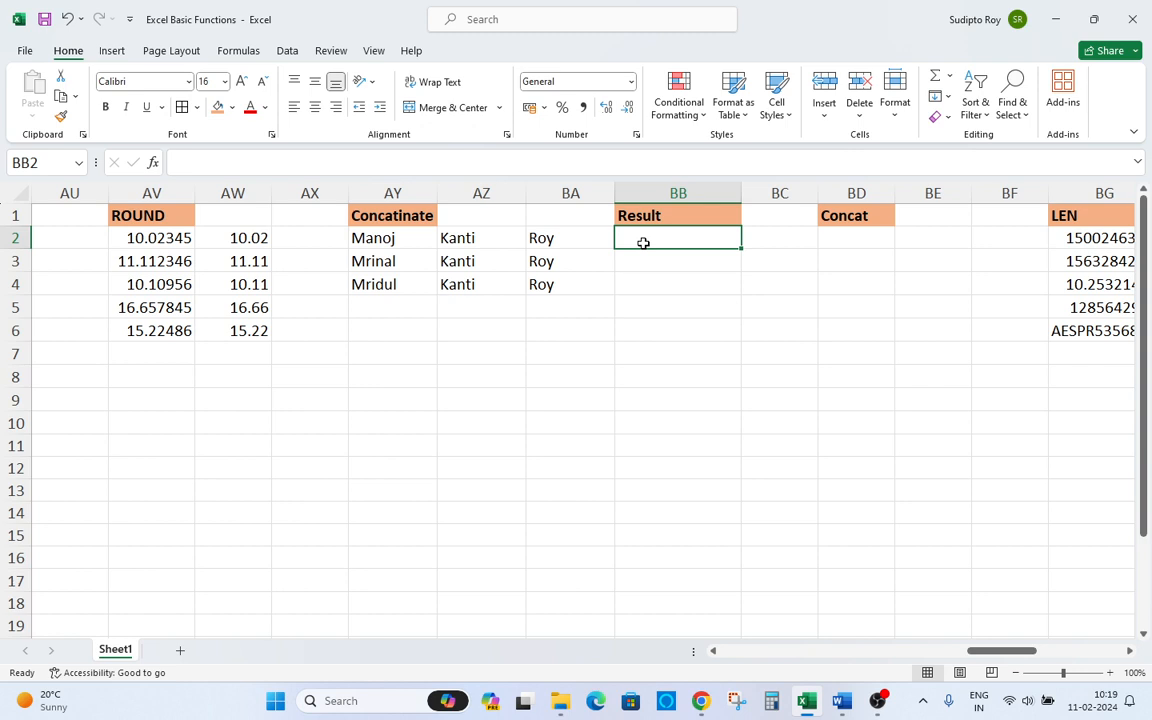
Try to enter a CONCATENATE formula in BB2, entering the misspelled =cncati.
text(=c)
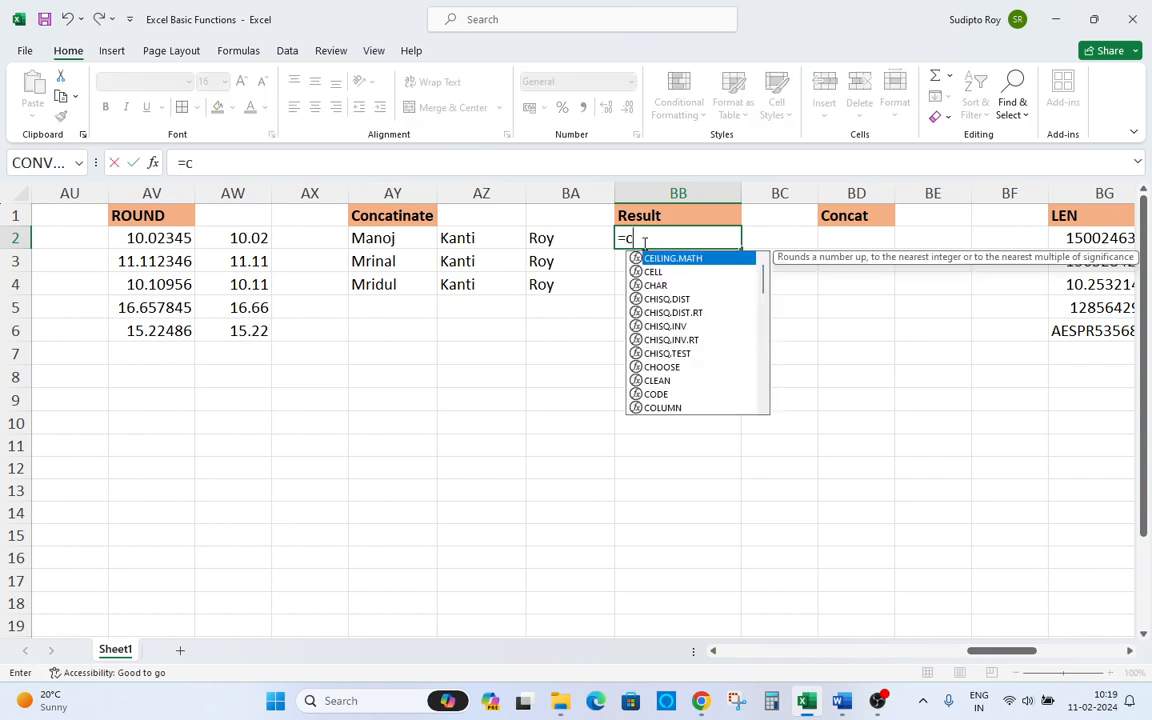
text(nca)
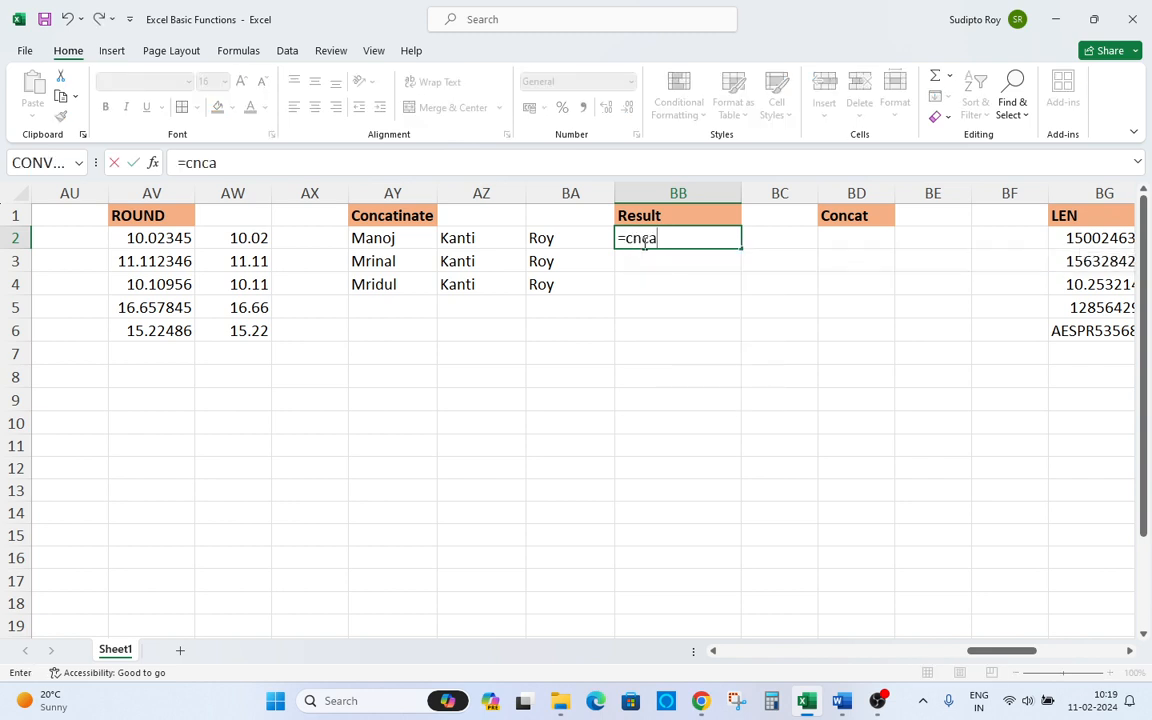
key(BackSpace)
key(BackSpace)
text(cati)
key(Tab)
click(643, 242)
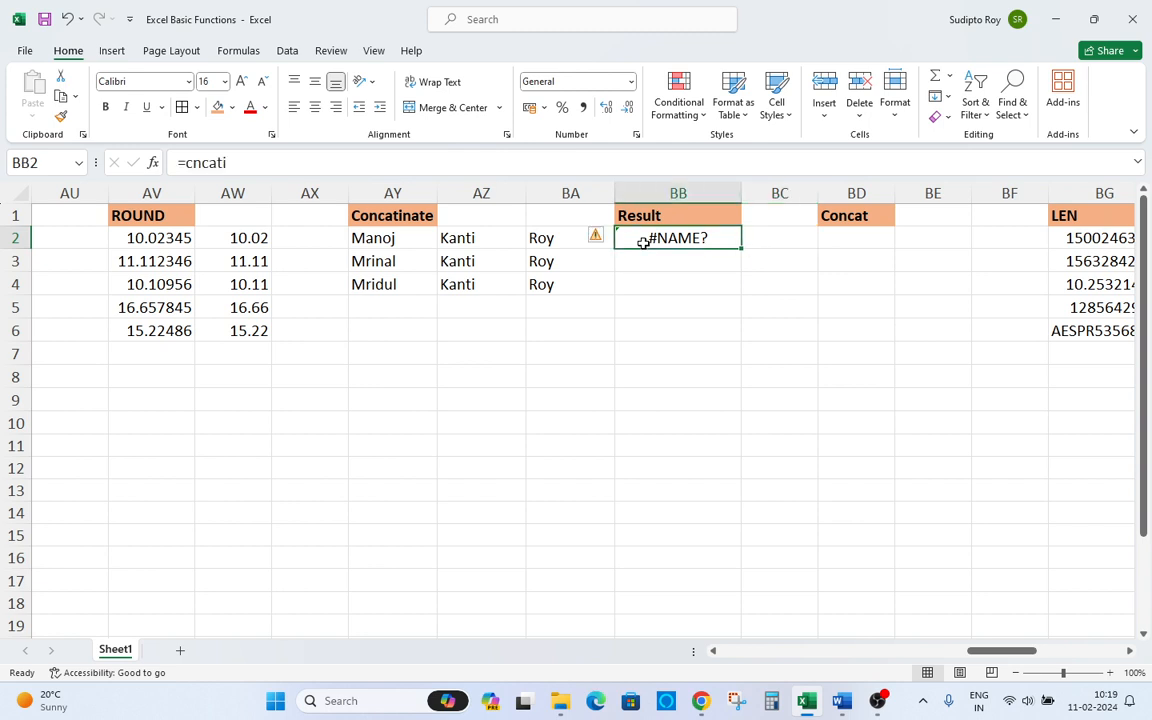
Start a CONCATENATE formula in BB2, picking CONCATENATE from the function suggestions.
text(=)
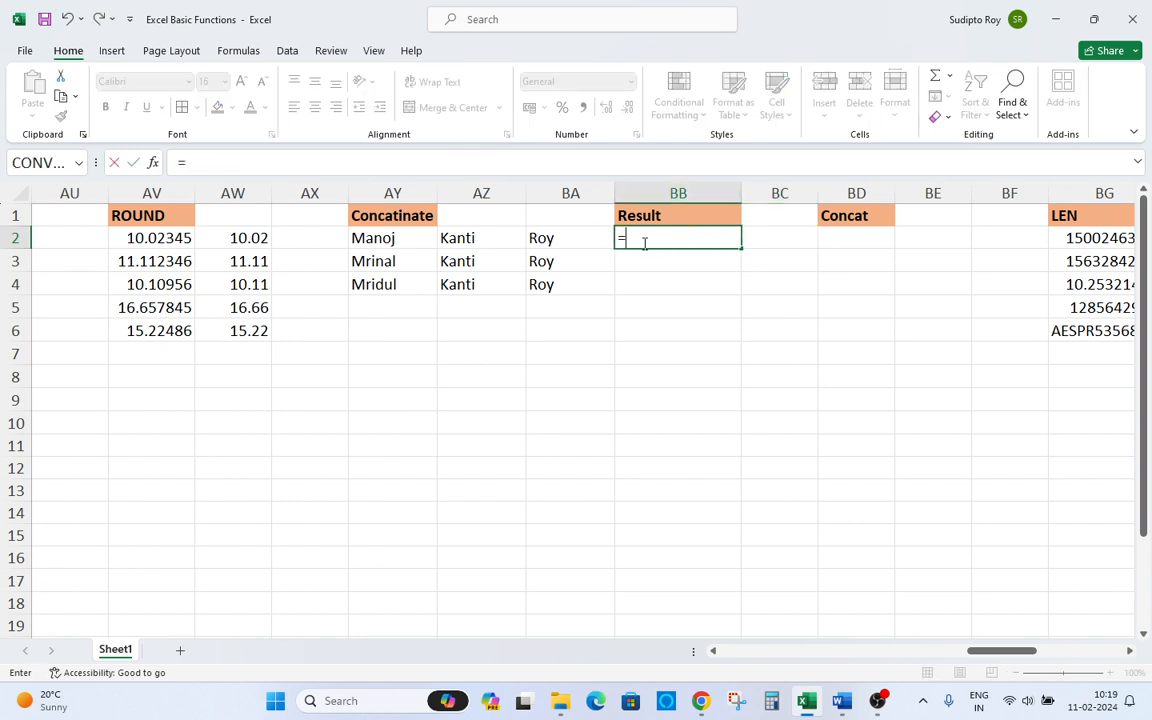
text(concati)
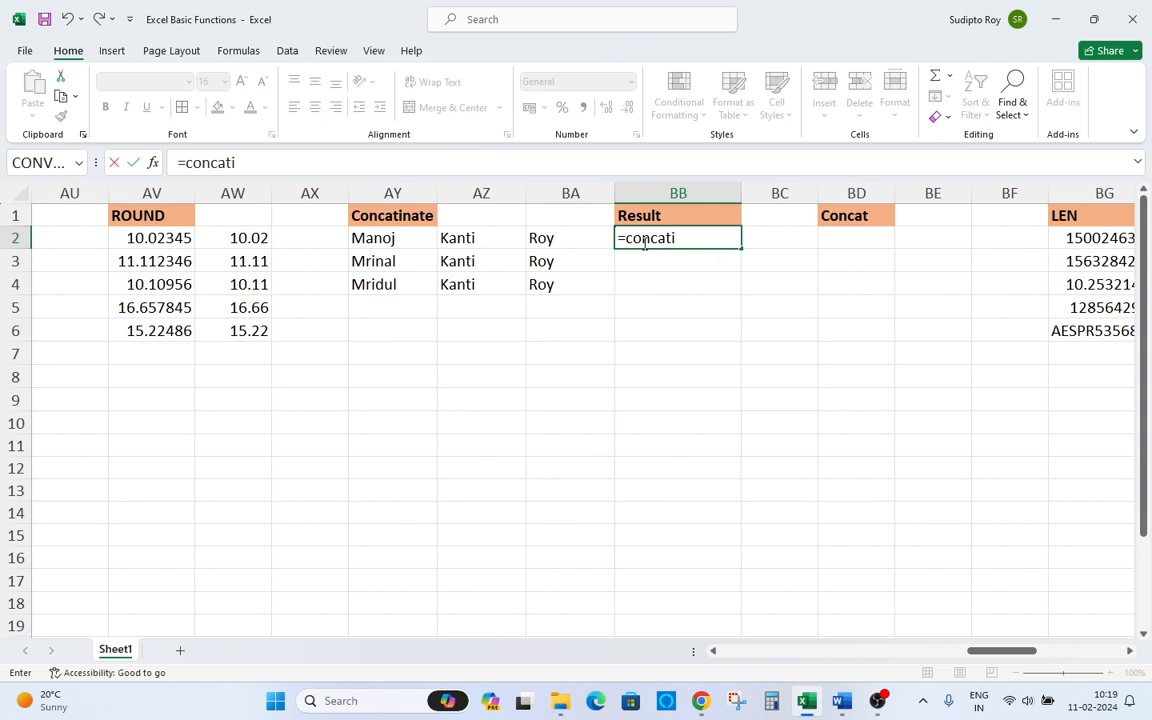
key(BackSpace)
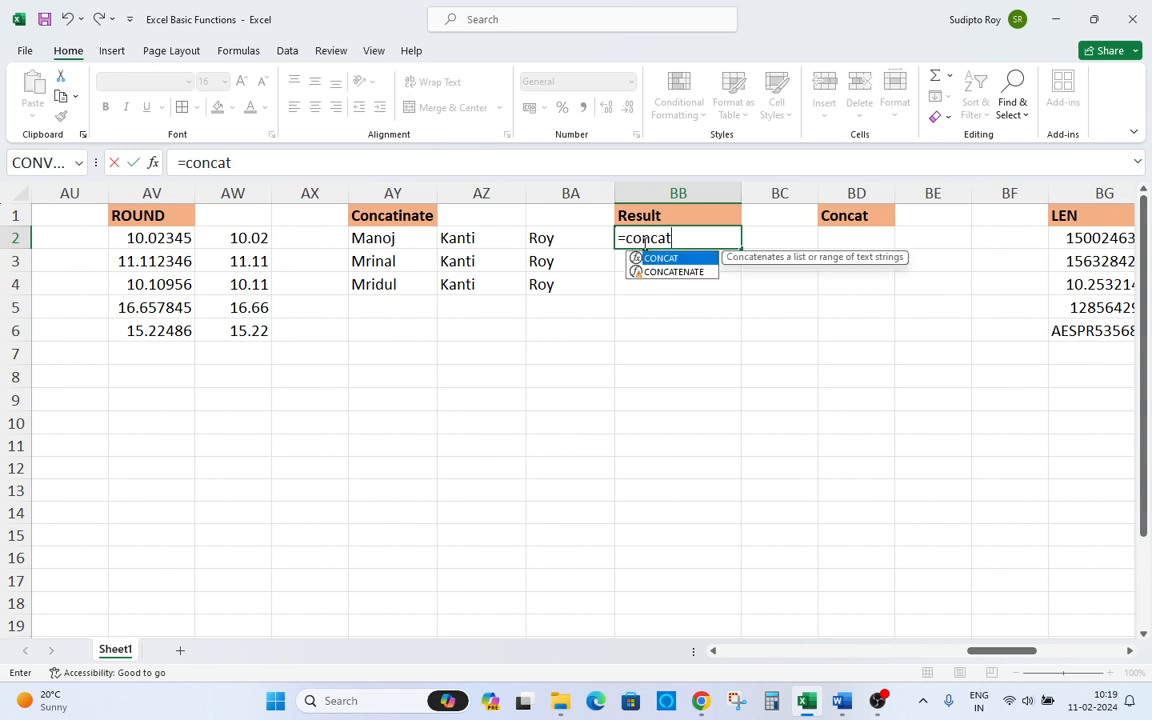
key(Down)
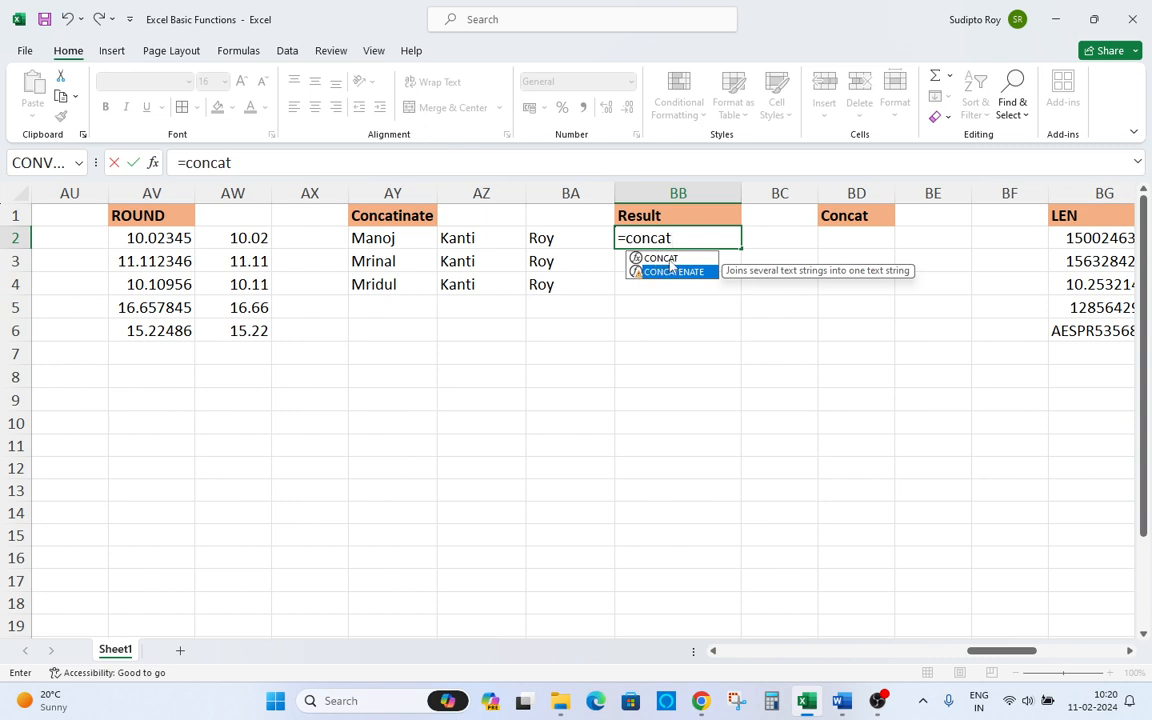
Complete the formula in BB2 as =CONCATENATE(AY2," ",AZ2," ",BA2), joining first, middle and last names with spaces.
double_click(671, 267)
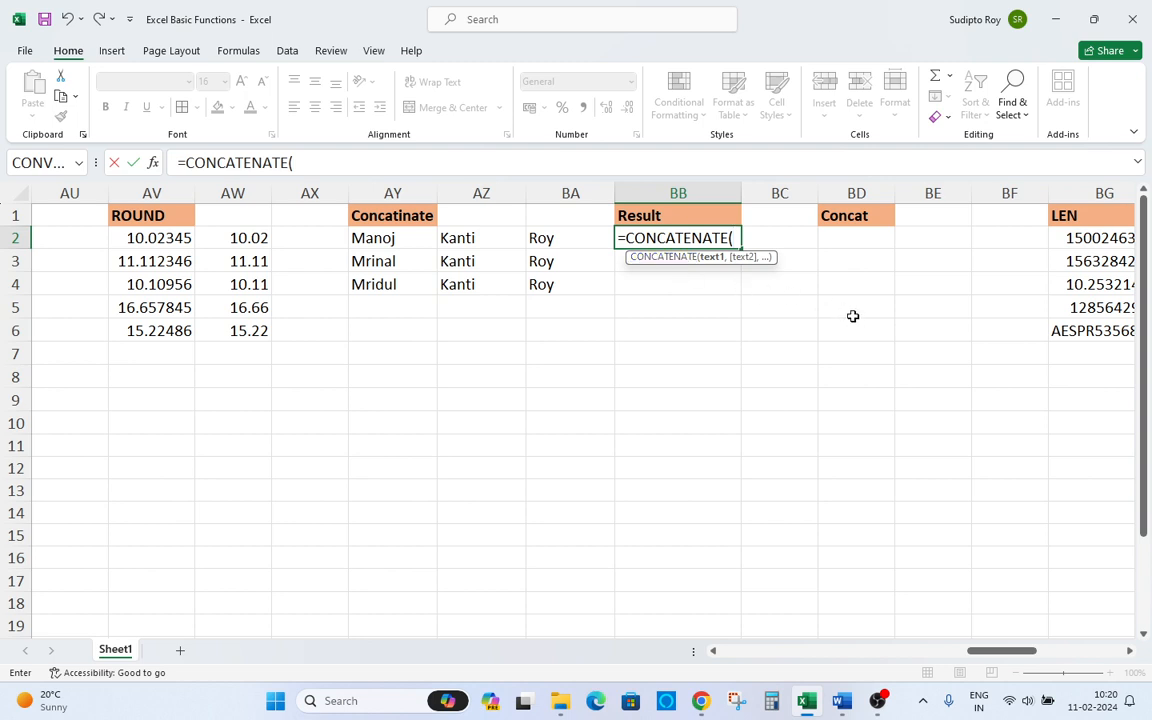
click(388, 241)
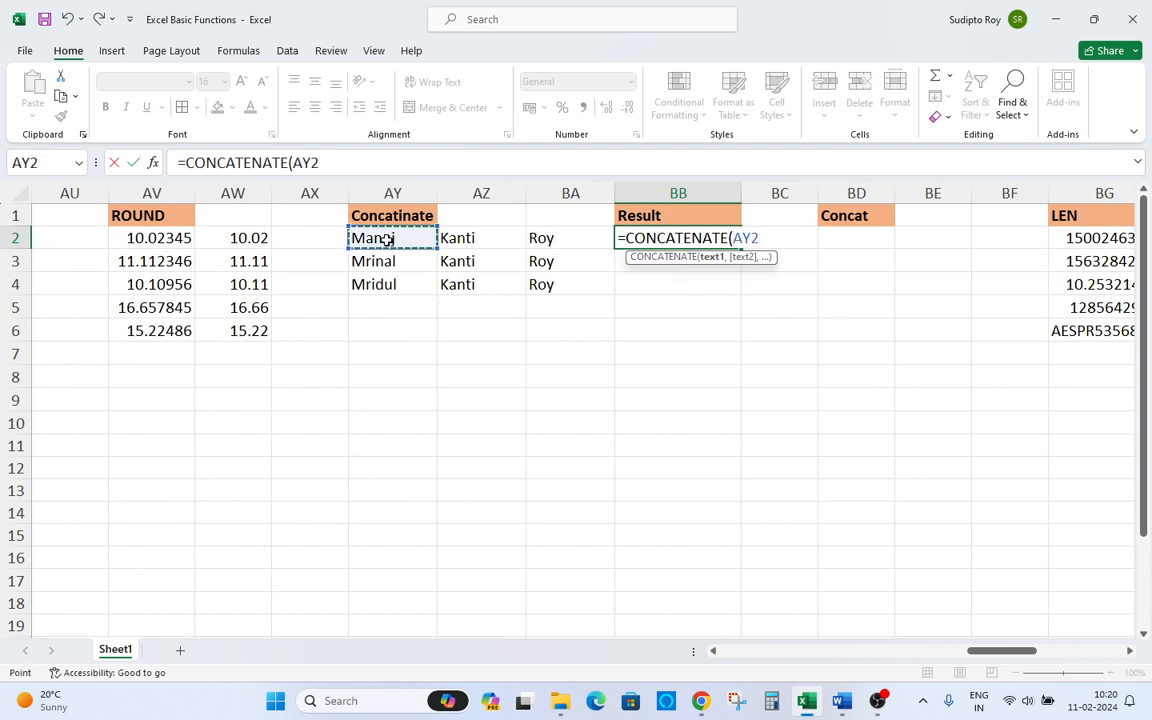
text(,)
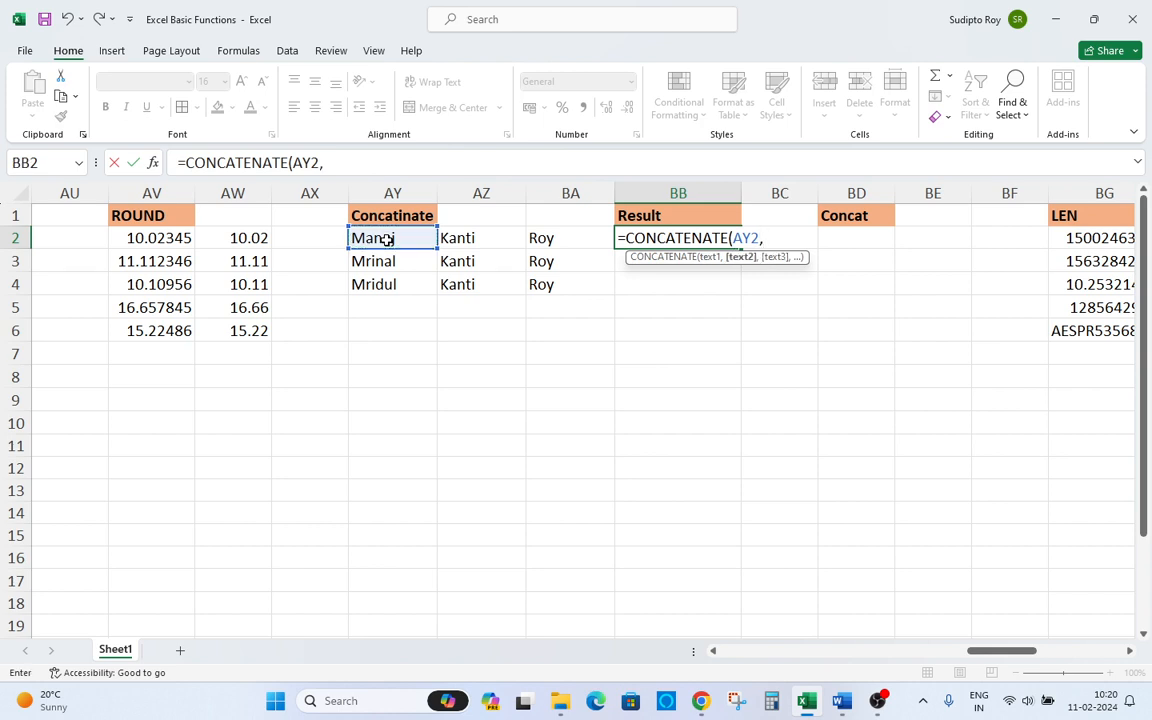
text(" ",)
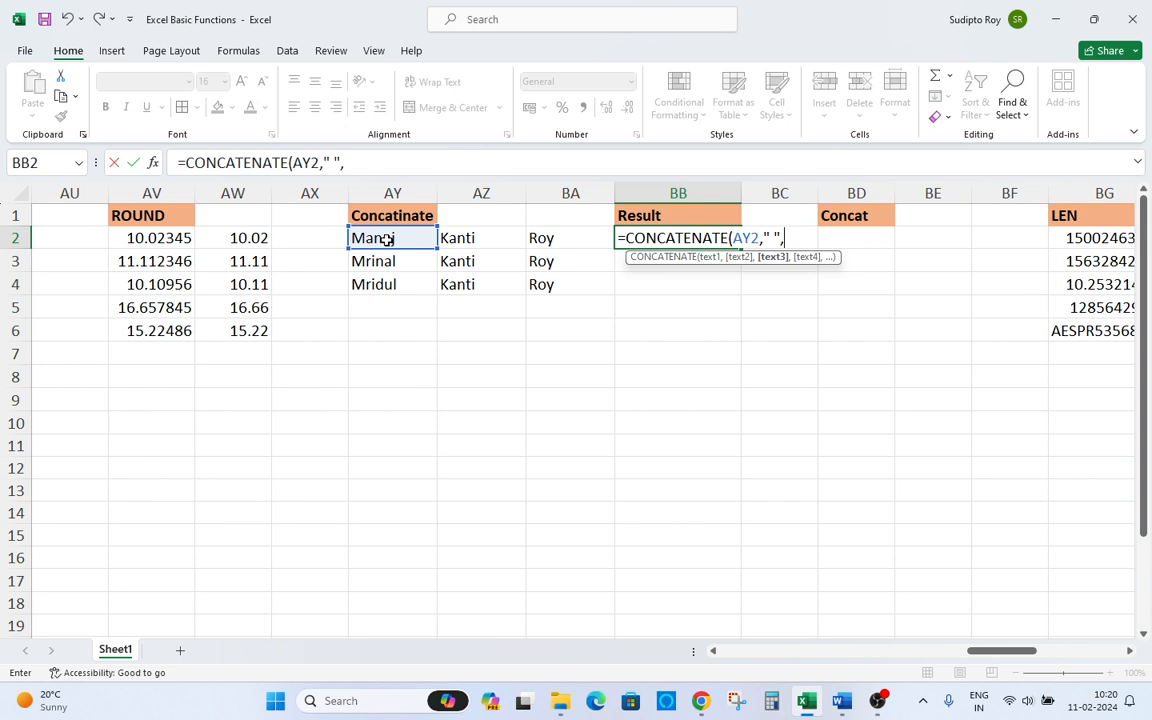
click(454, 240)
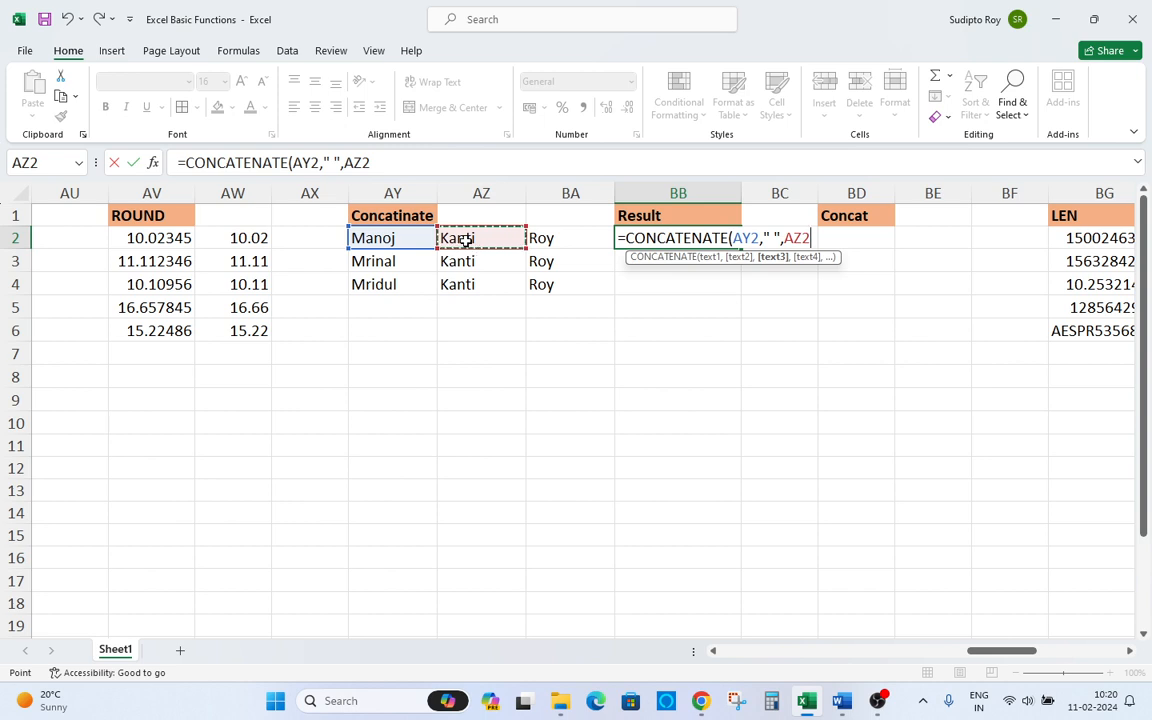
text(,)
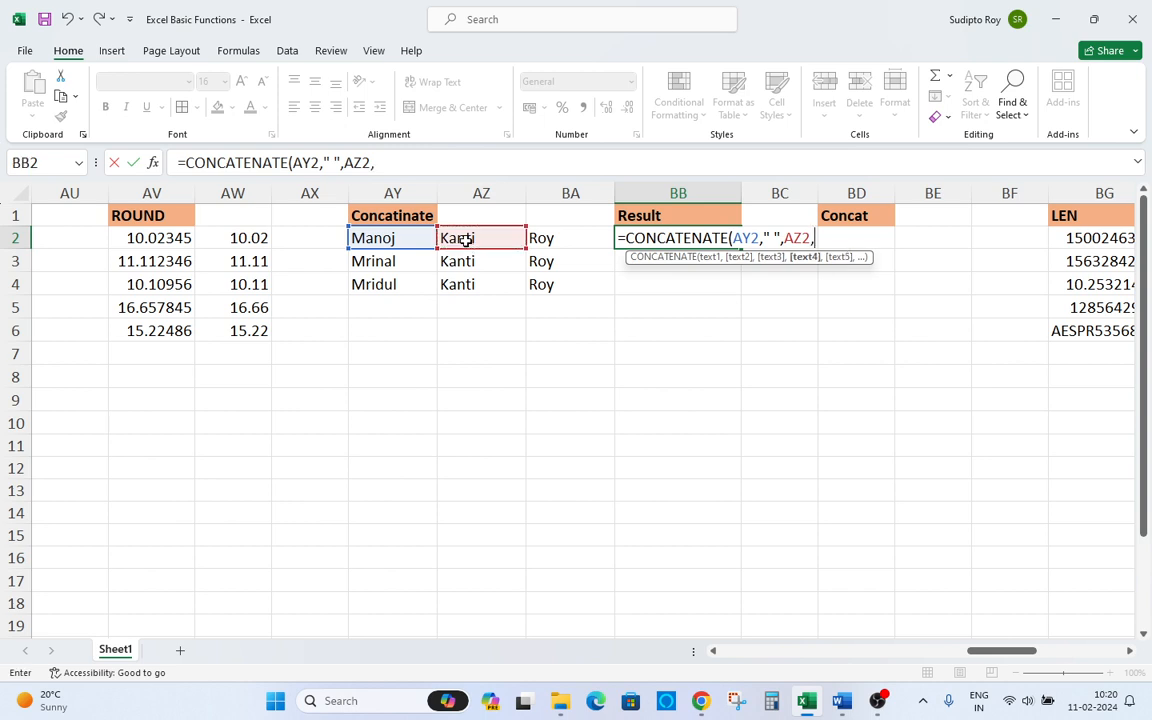
text(" ",)
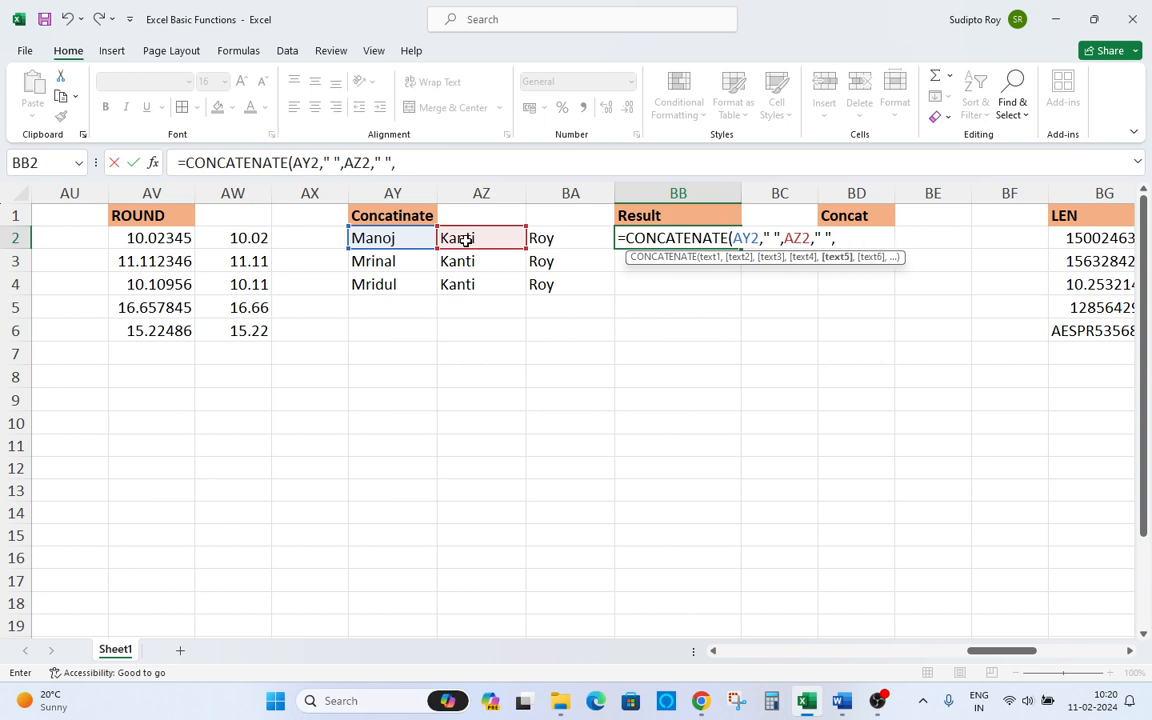
click(538, 239)
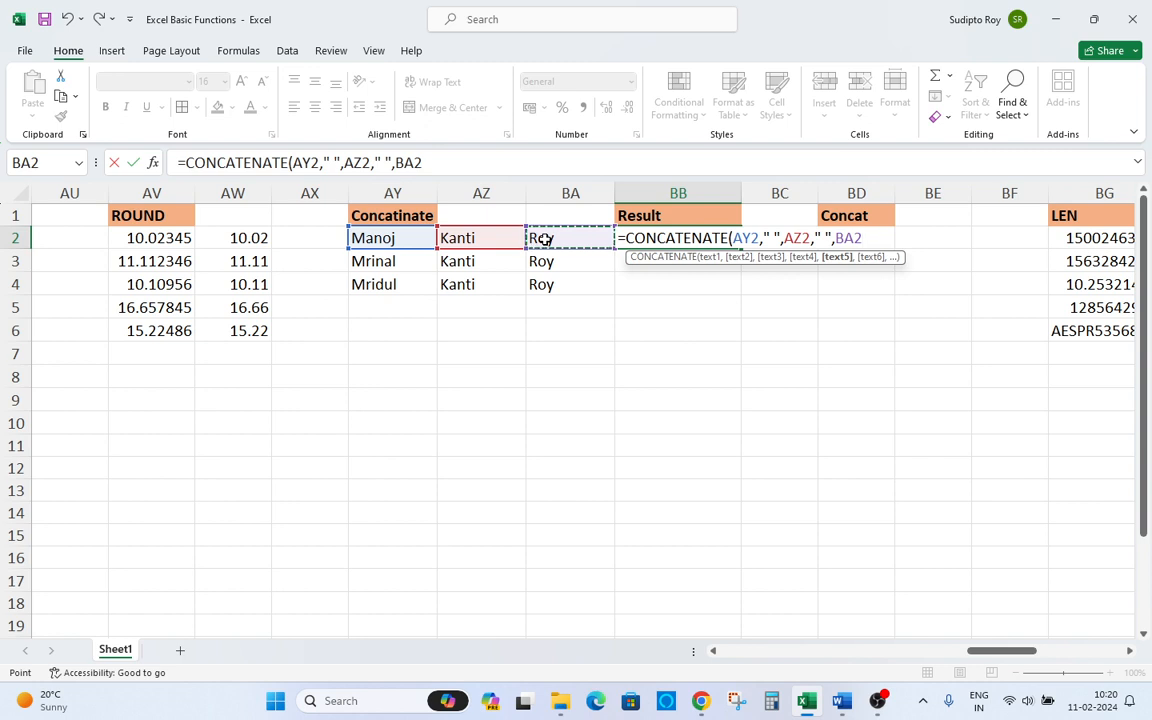
text(,)
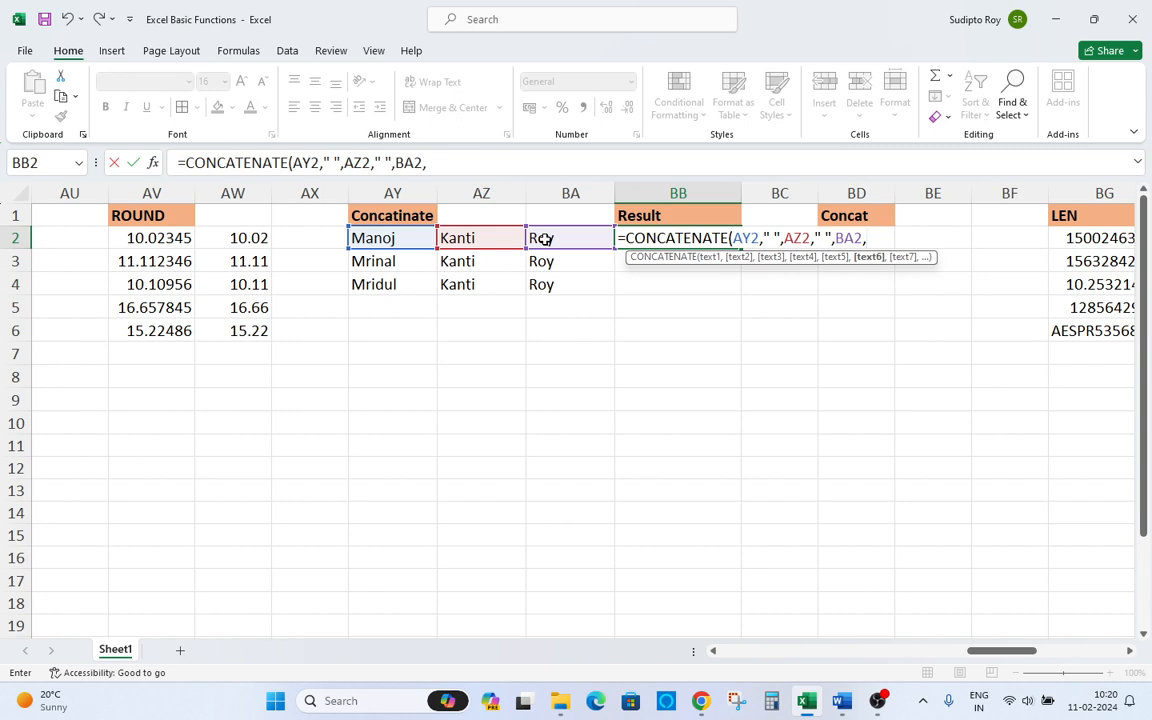
key(BackSpace)
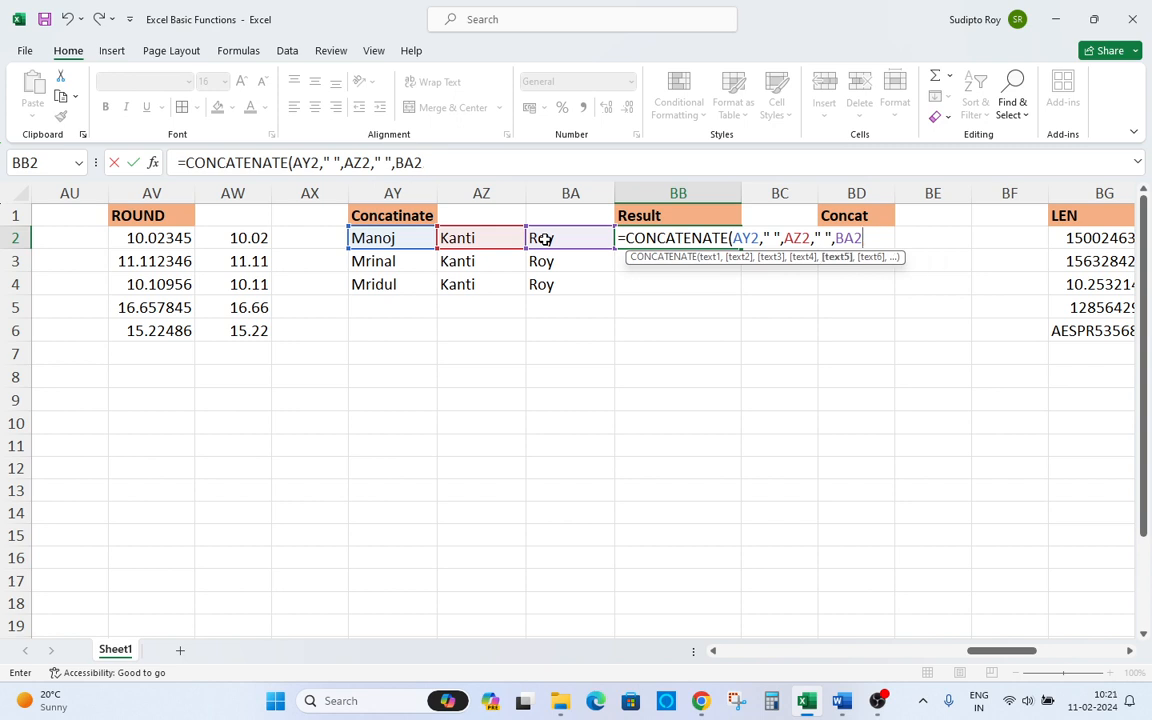
text())
key(Return)
Copy the BB2 formula and paste it into BB2:BB4.
key(Up)
key(ctrl+c)
key(Left)
key(Down)
key(Down)
key(Right)
key(shift+Up)
key(shift+Up)
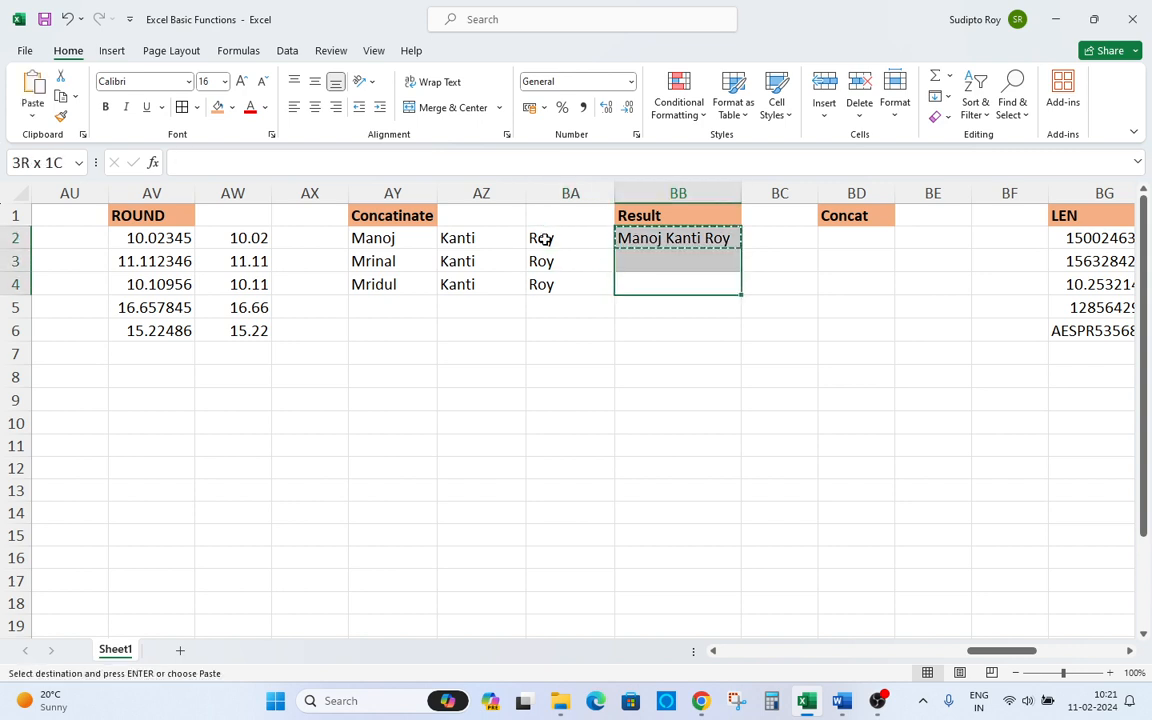
key(ctrl+v)
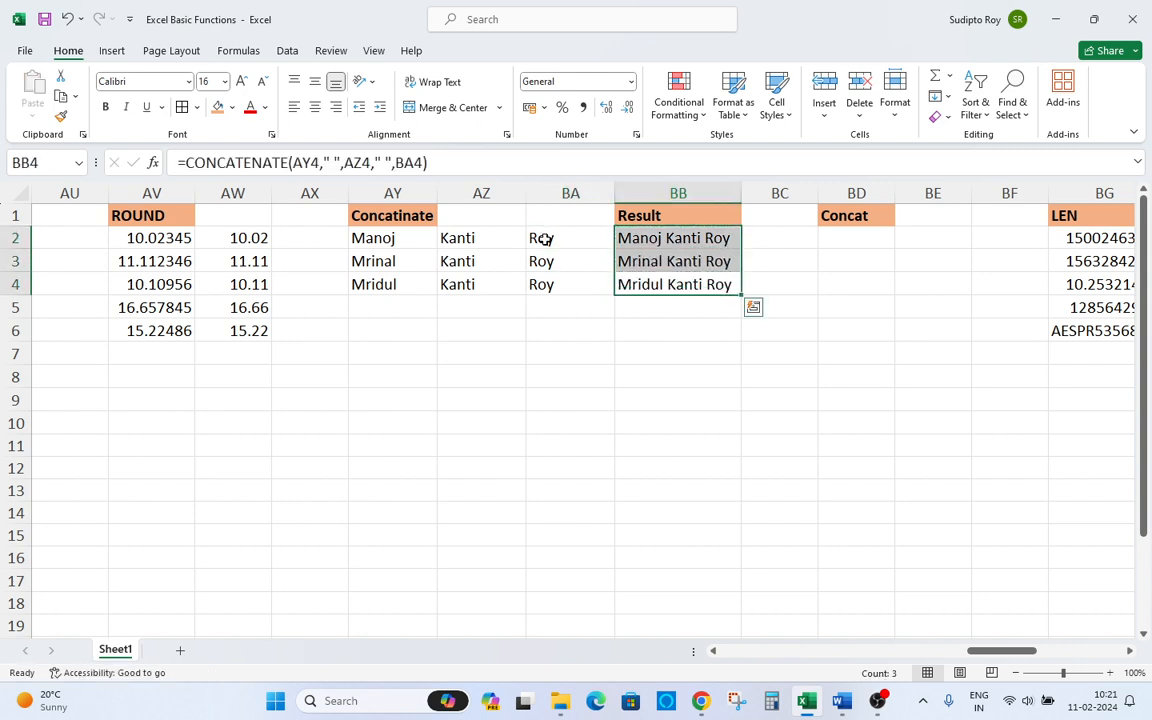
Start a CONCAT formula in BD2, under the Concat header.
key(Up)
key(Down)
key(Up)
key(Up)
key(Up)
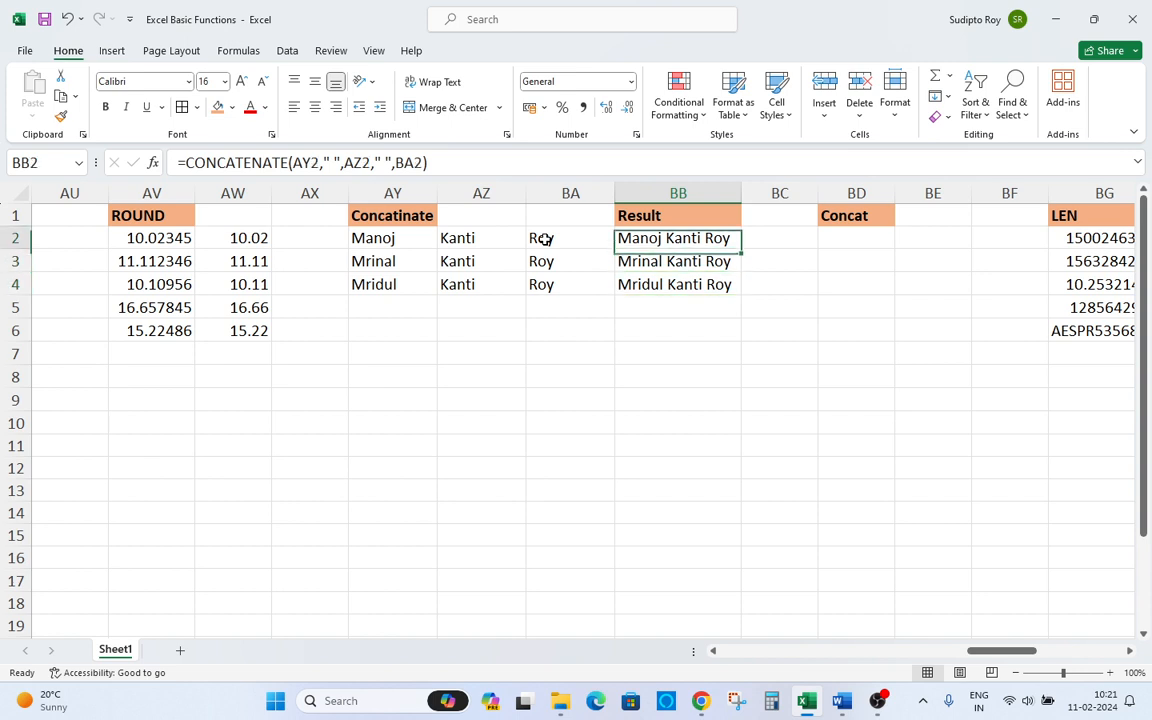
key(Down)
key(Right)
key(Right)
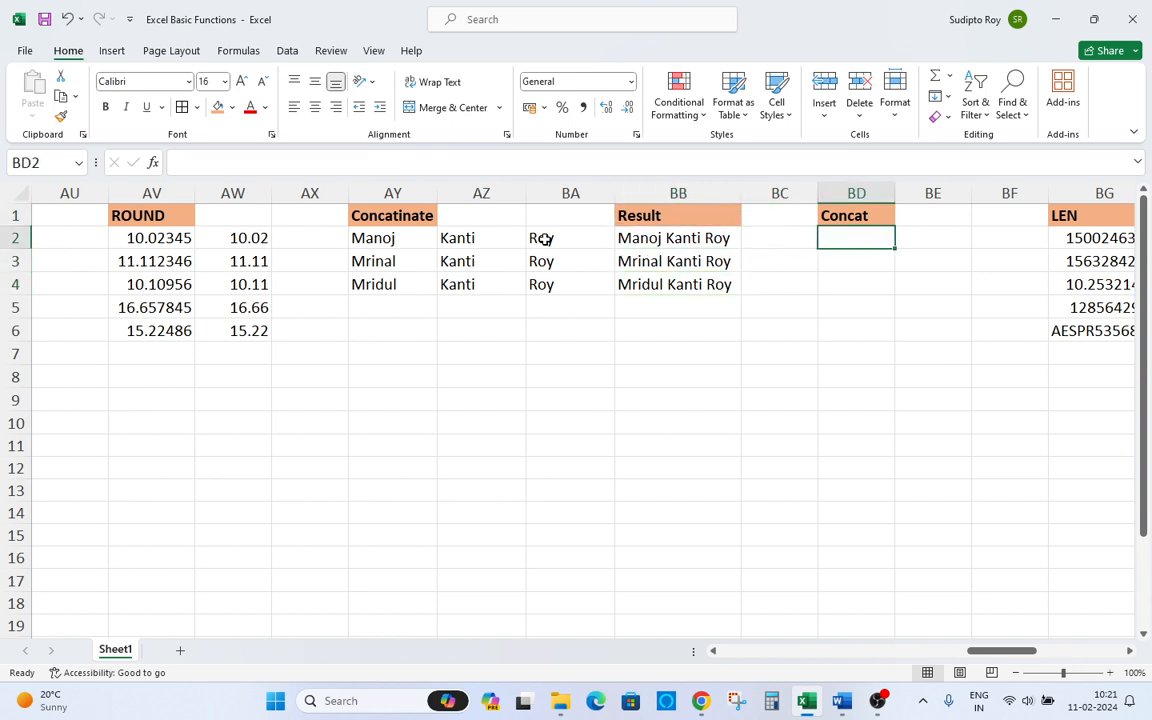
text(=con)
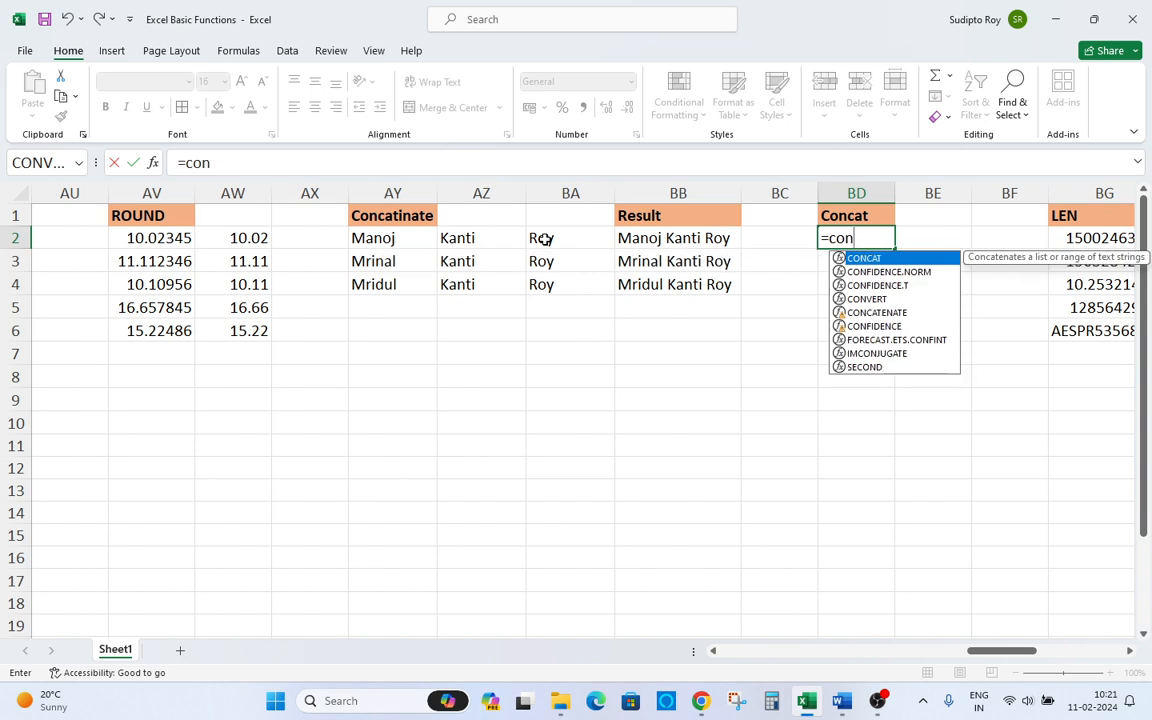
key(Tab)
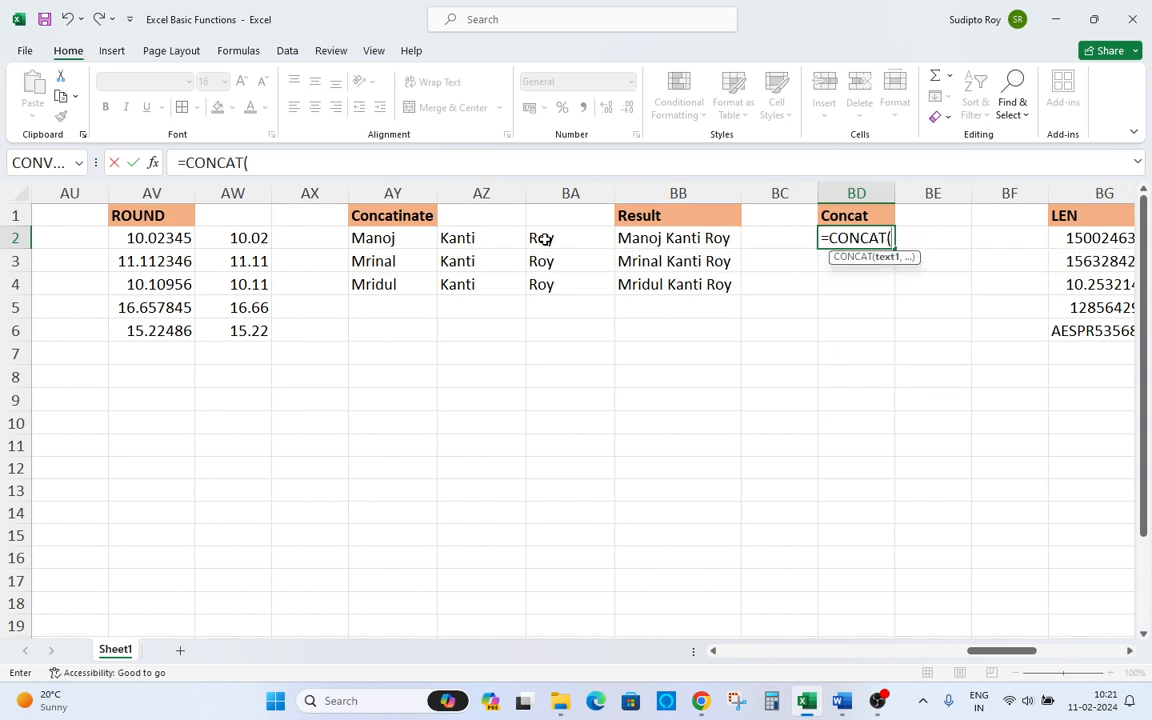
key(BackSpace)
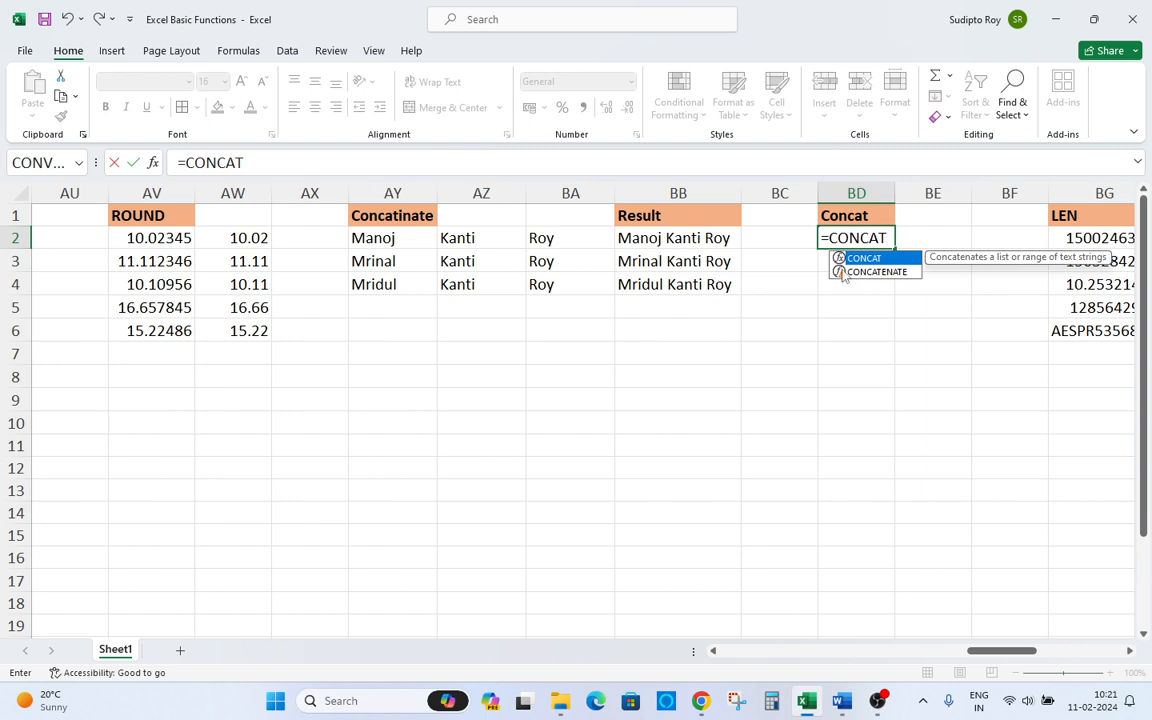
text(()
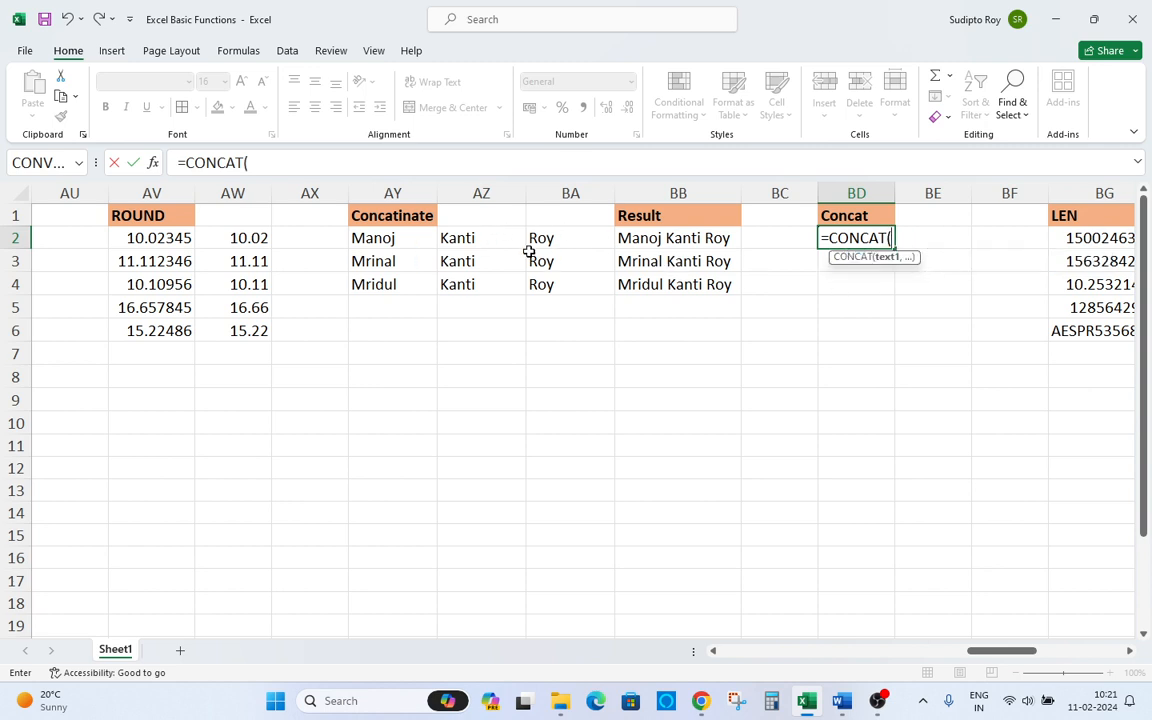
Complete the BD2 formula as =CONCAT(AY2,AZ2,BA2), joining the three name cells without separators.
click(398, 238)
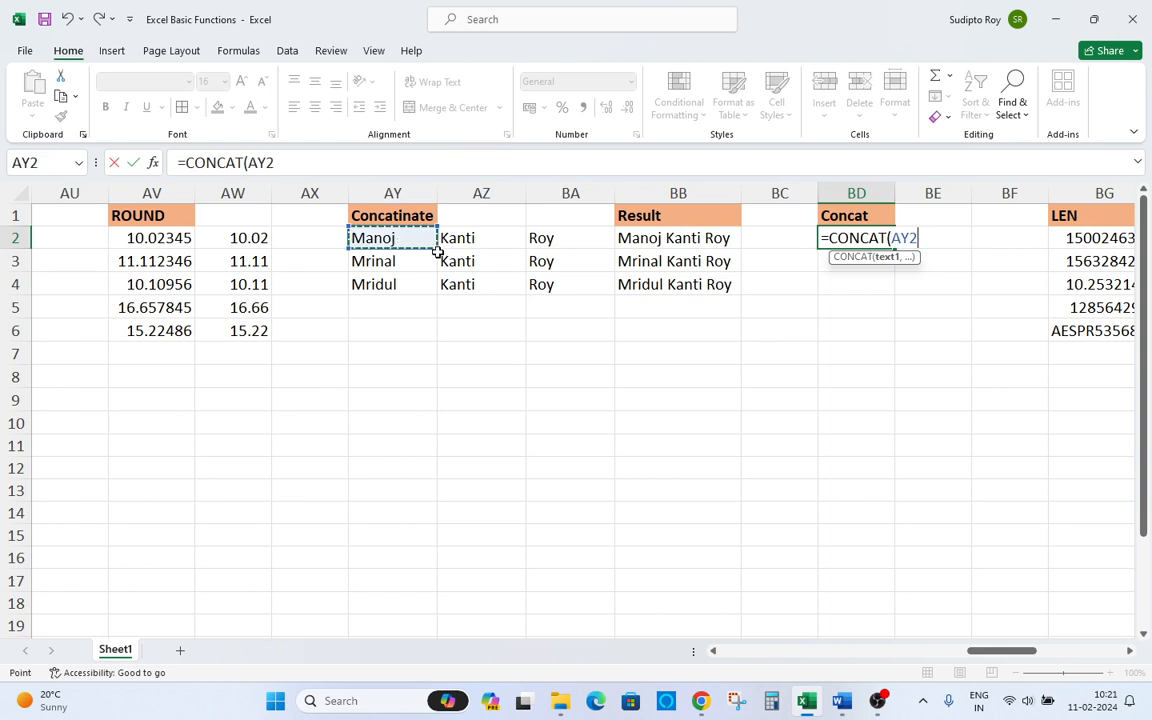
text(,)
key(BackSpace)
text(,)
key(Left)
key(Left)
key(Left)
key(Left)
text(,)
key(Left)
key(Left)
key(Left)
key(Return)
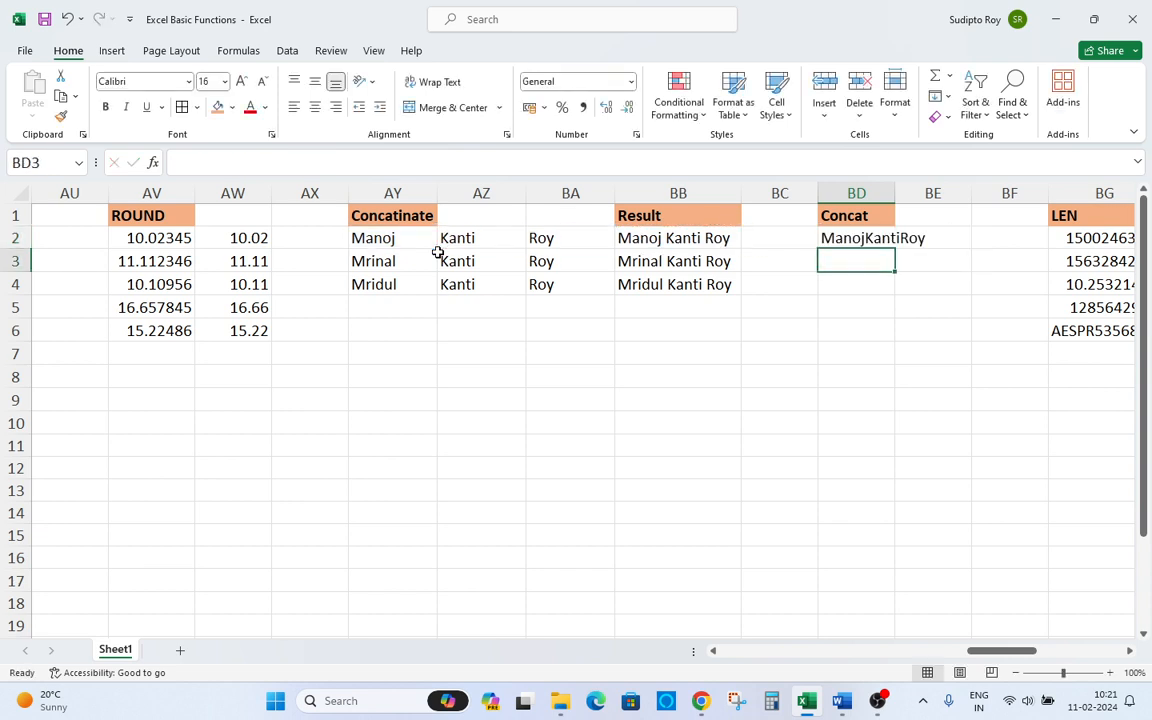
key(Up)
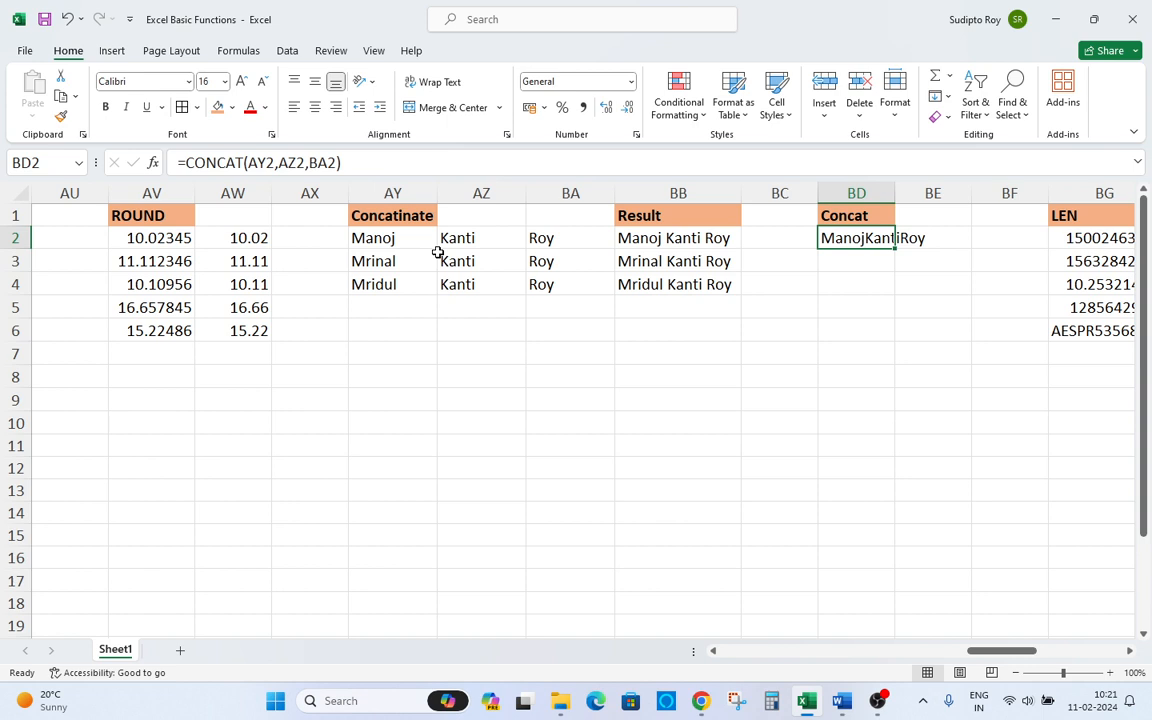
key(F1)
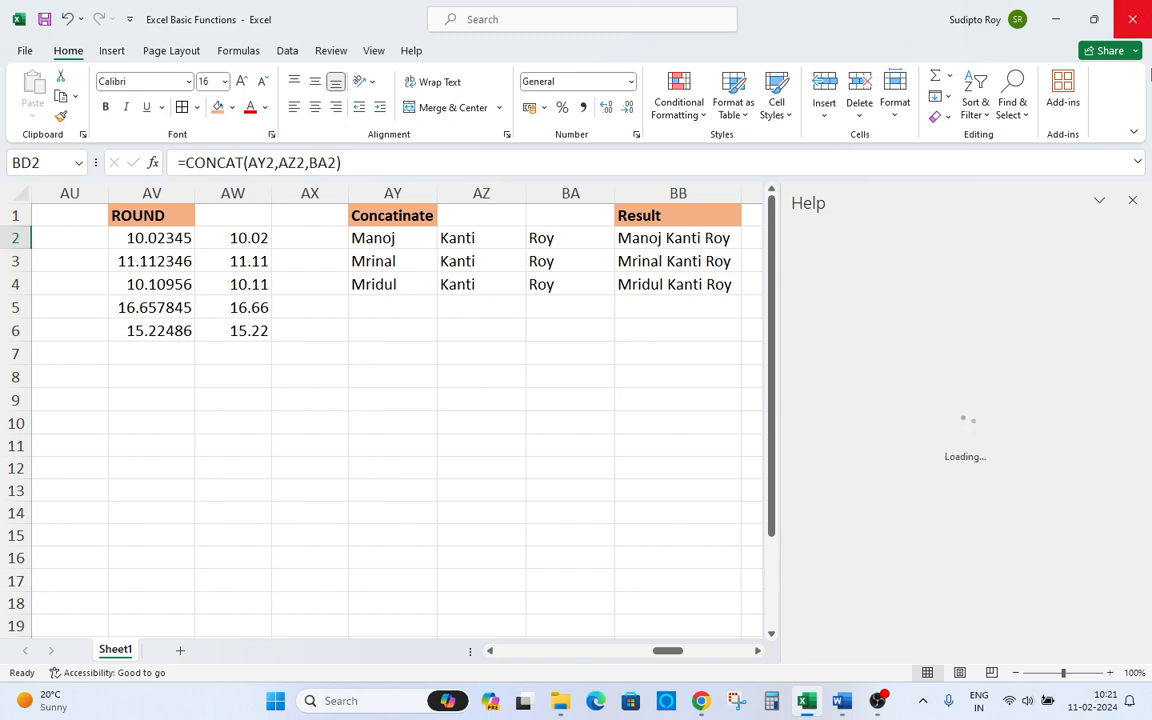
click(1132, 200)
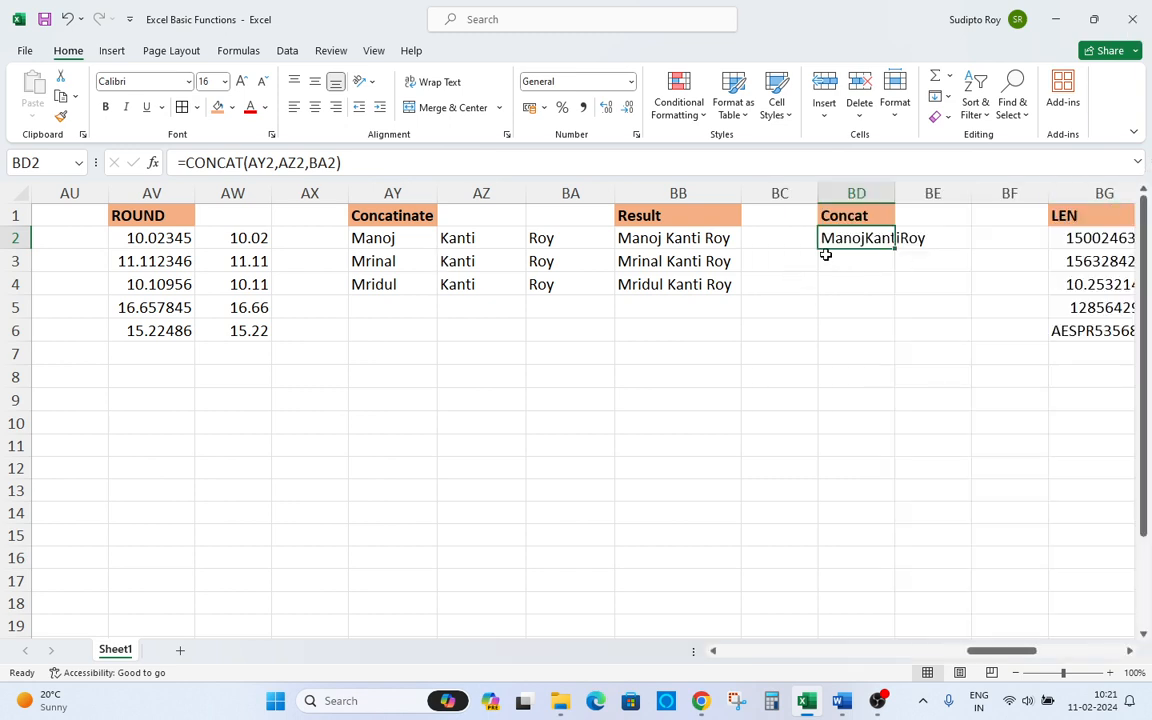
Edit the BD2 formula to =CONCAT(AY2," ",AZ2," ",BA2), adding spaces between the names.
key(F2)
click(922, 238)
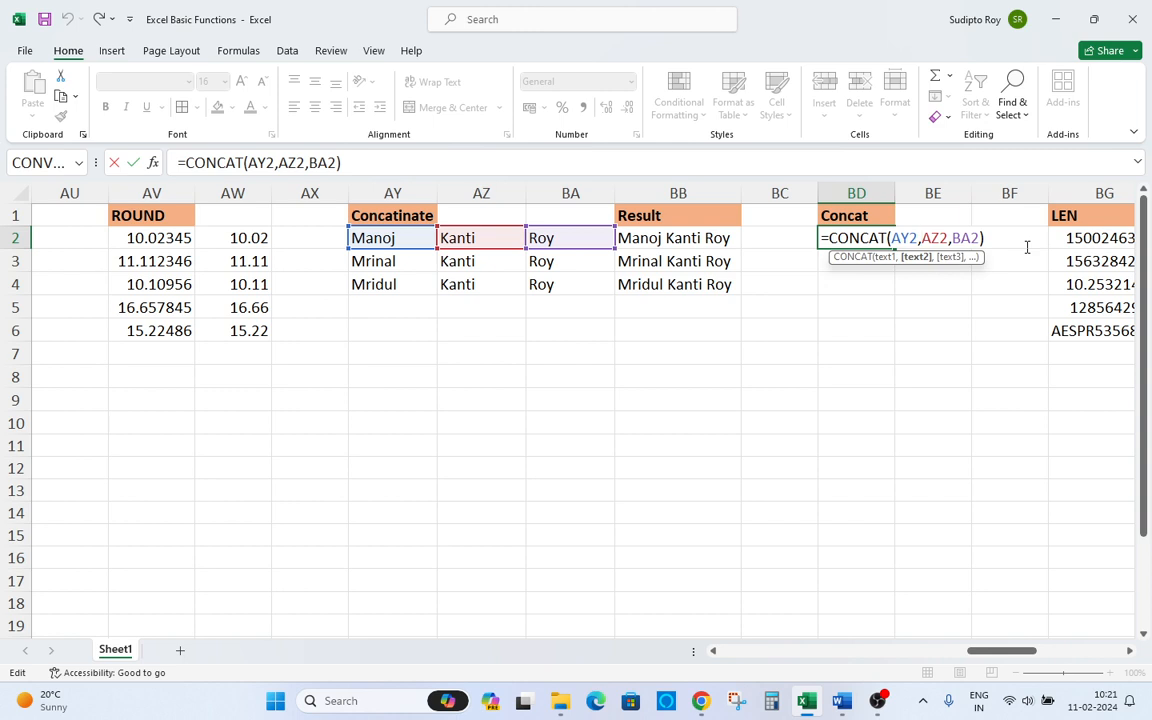
key(Delete)
key(Delete)
key(Delete)
key(Delete)
key(Delete)
key(Delete)
key(Delete)
key(Delete)
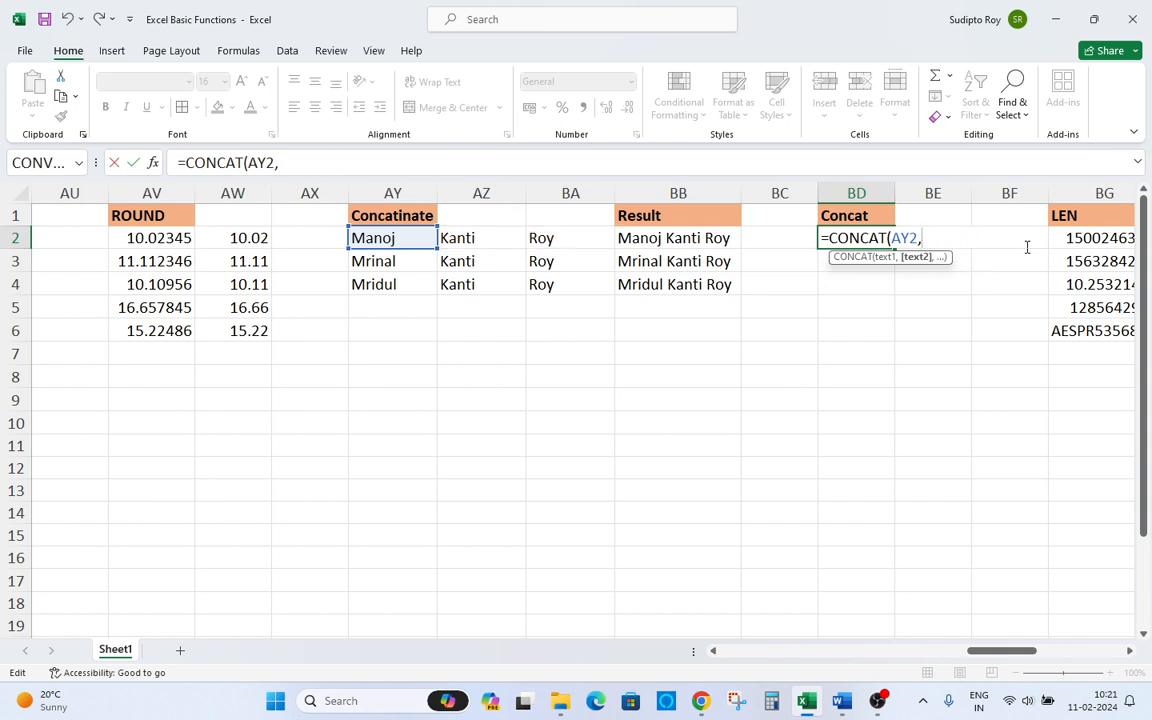
text(" ",)
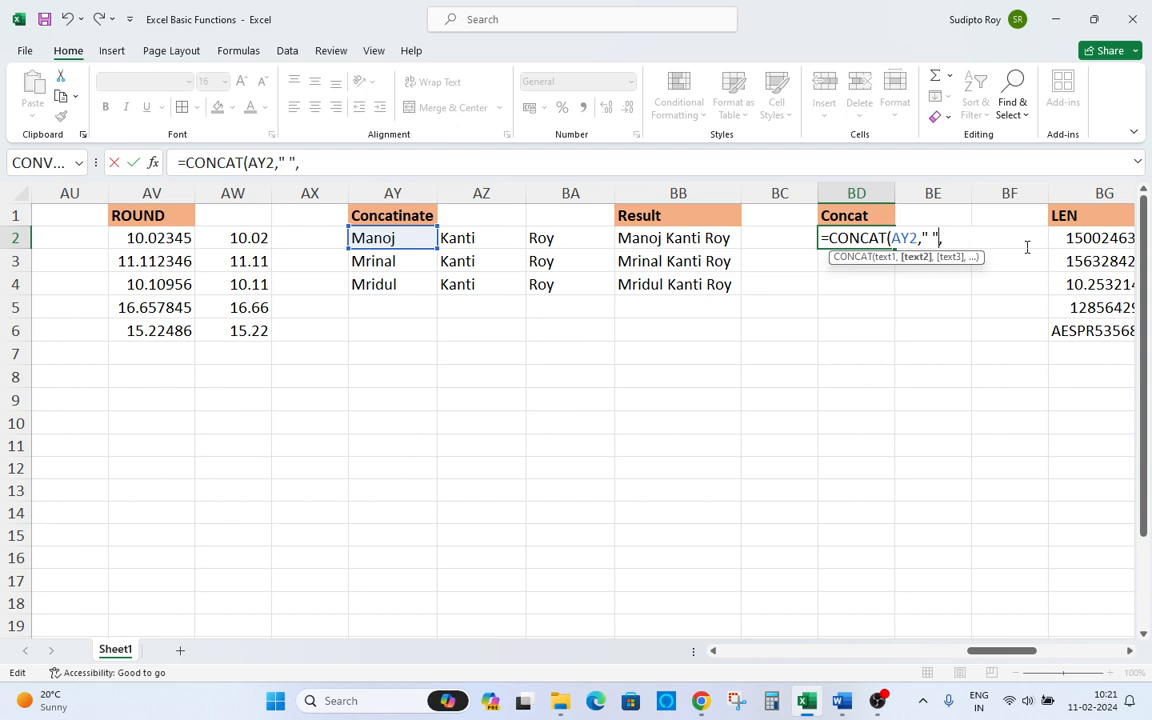
click(472, 241)
text(,)
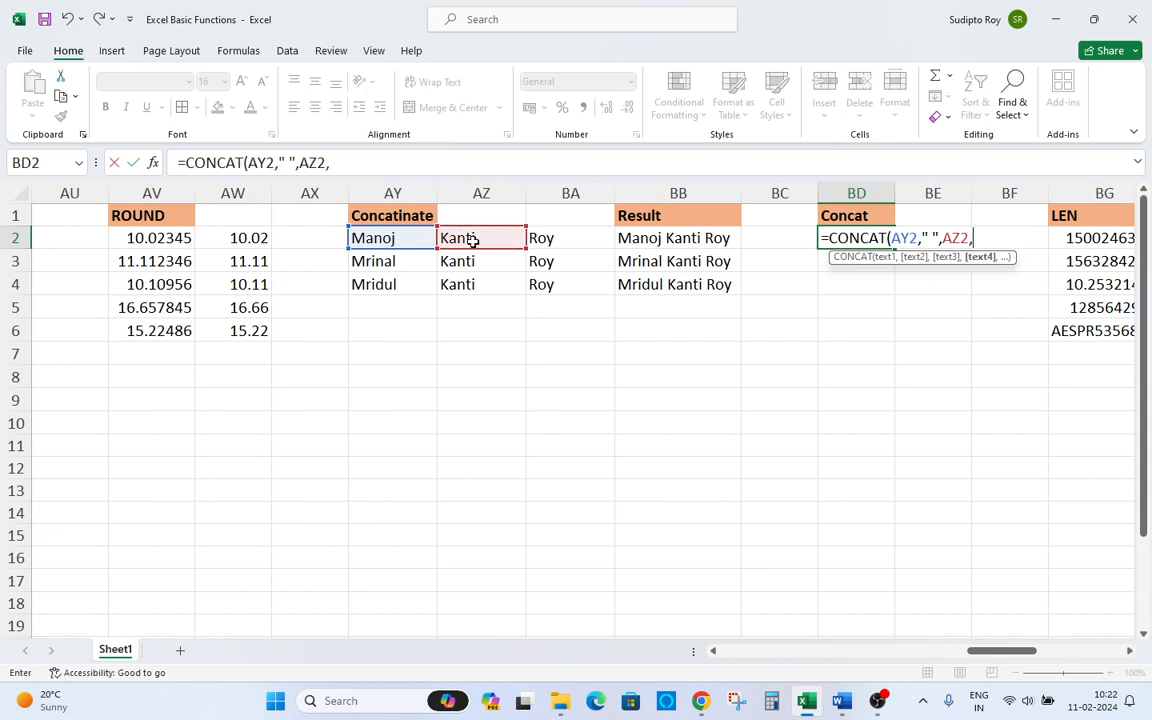
click(552, 251)
key(BackSpace)
key(BackSpace)
key(BackSpace)
text(" ")
text(,)
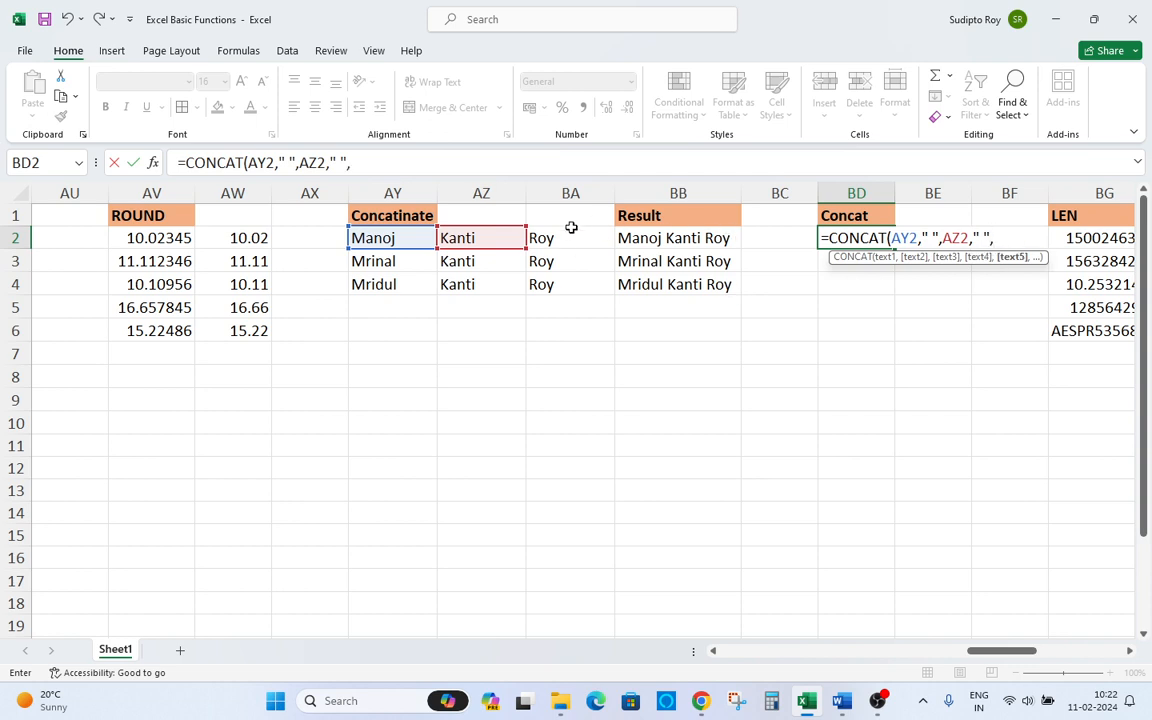
click(565, 238)
text())
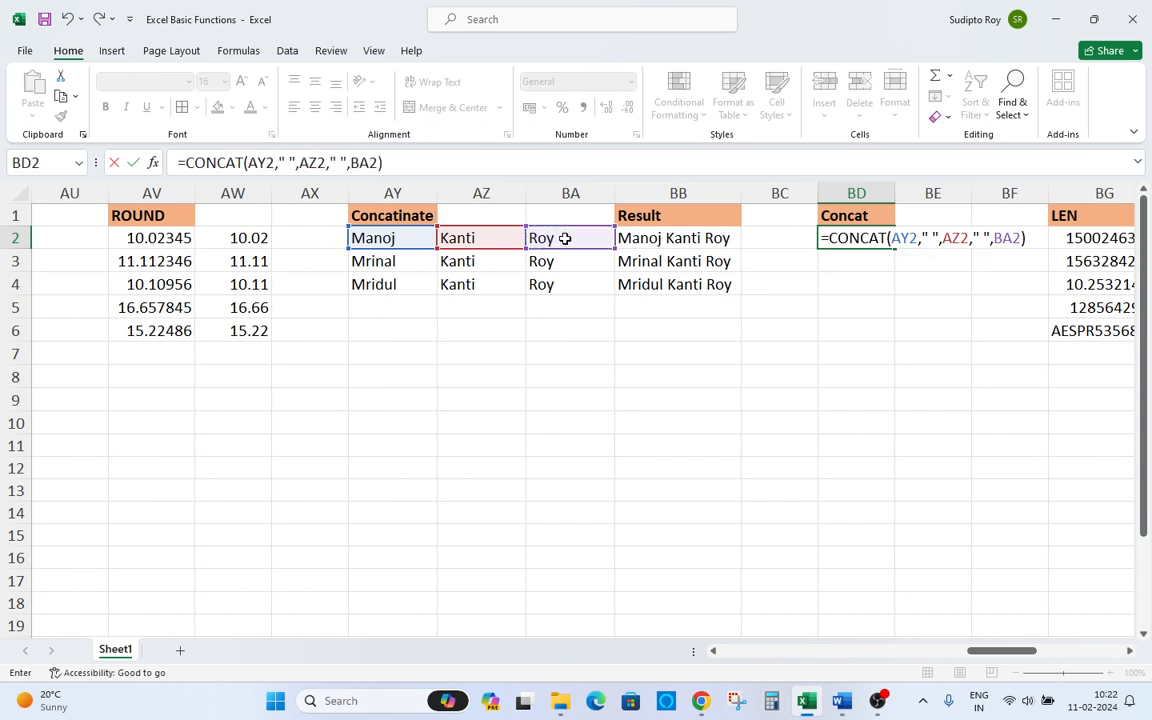
key(Return)
Copy the BD2 formula and paste it into BD2:BD4.
key(Up)
key(ctrl+c)
key(Left)
key(Right)
key(Left)
key(Left)
key(Down)
key(Down)
key(Right)
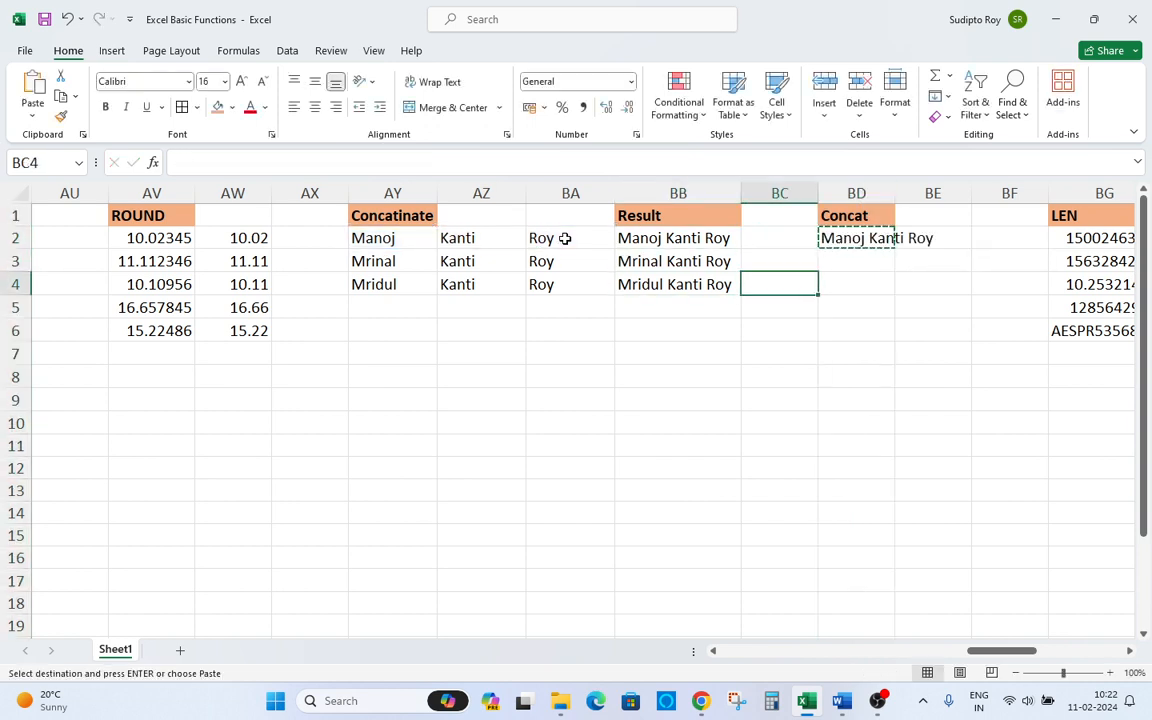
key(Right)
key(shift+Up)
key(shift+Up)
key(ctrl+v)
AutoFit the width of column BD to its contents.
key(Up)
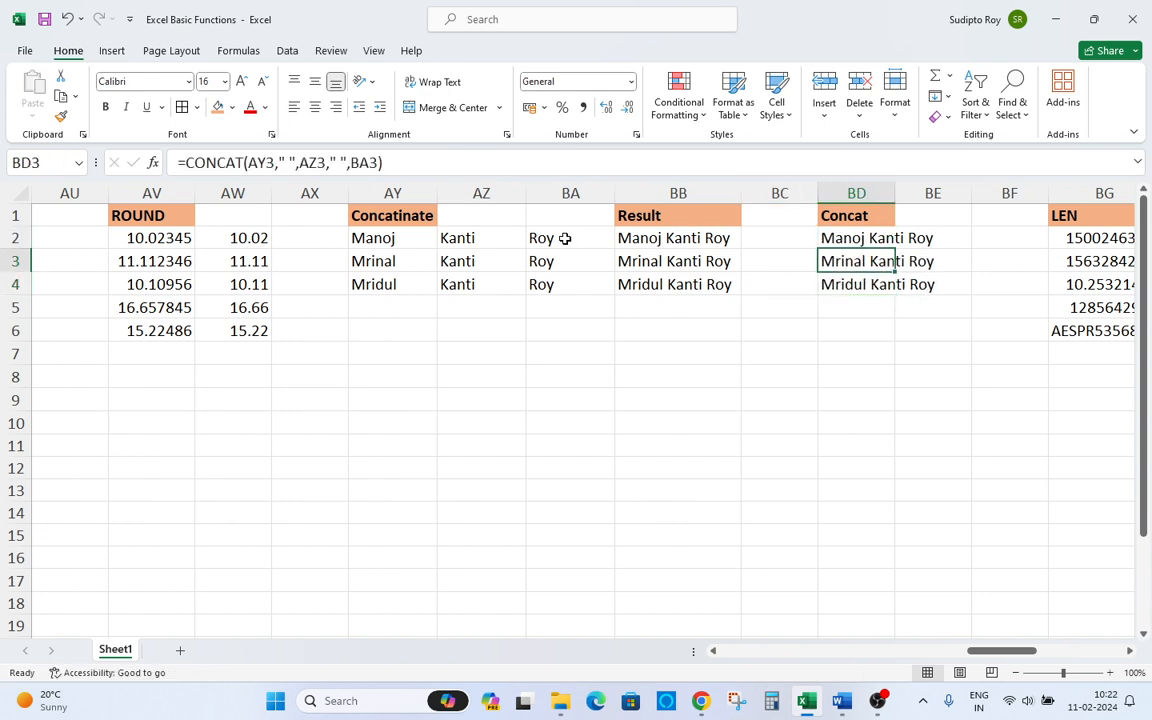
key(ctrl+space)
key(alt)
key(Escape)
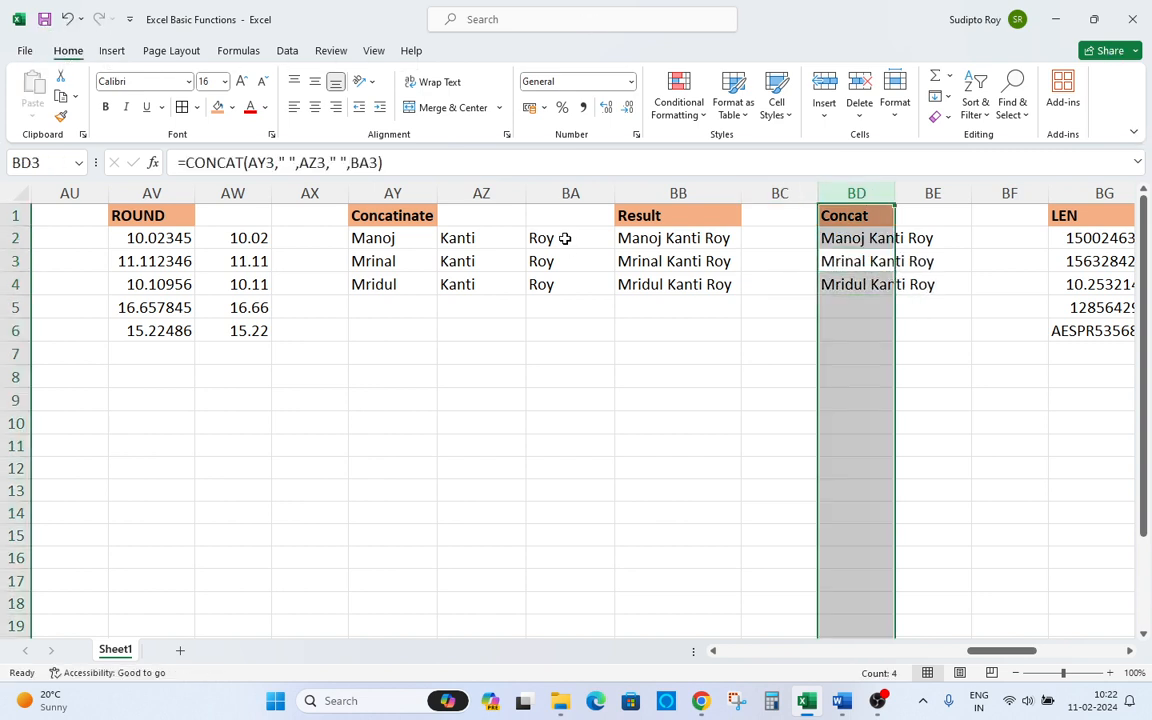
key(Up)
key(ctrl+space)
key(alt)
key(h)
key(o)
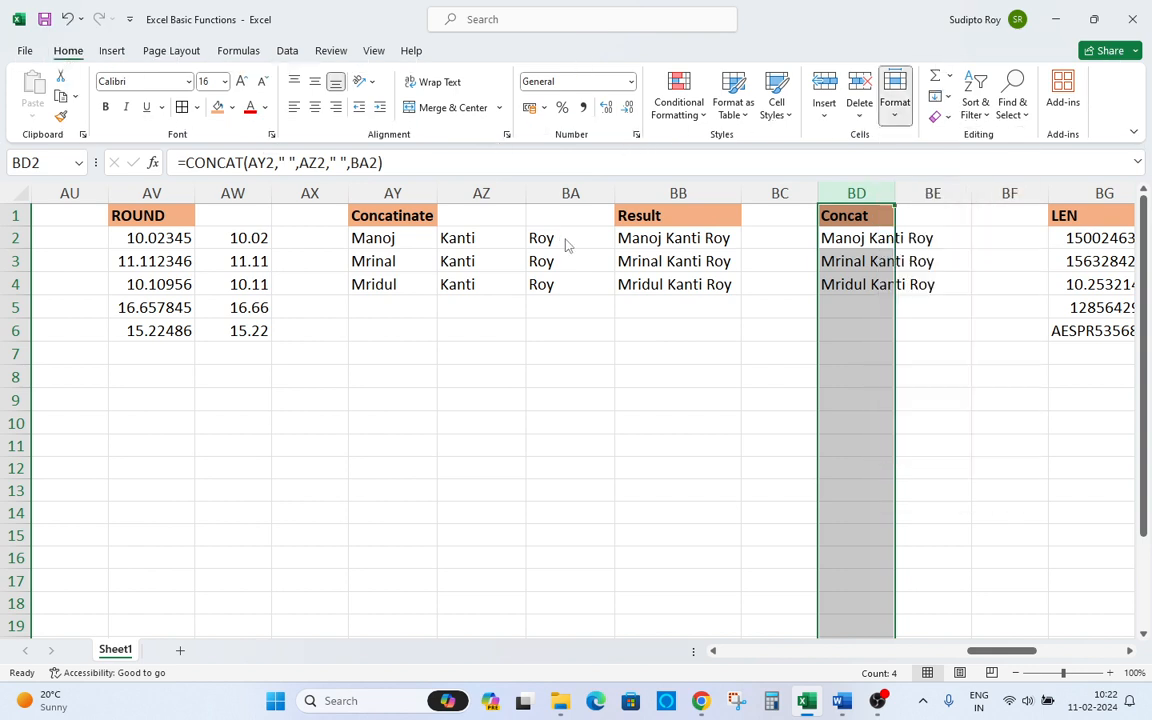
key(i)
Review the Concatenate, Result and Concat columns, moving to BH2 beside the LEN data.
key(Up)
key(Down)
key(Right)
key(Left)
key(Left)
key(Left)
key(Right)
key(Left)
key(Up)
key(Left)
key(Left)
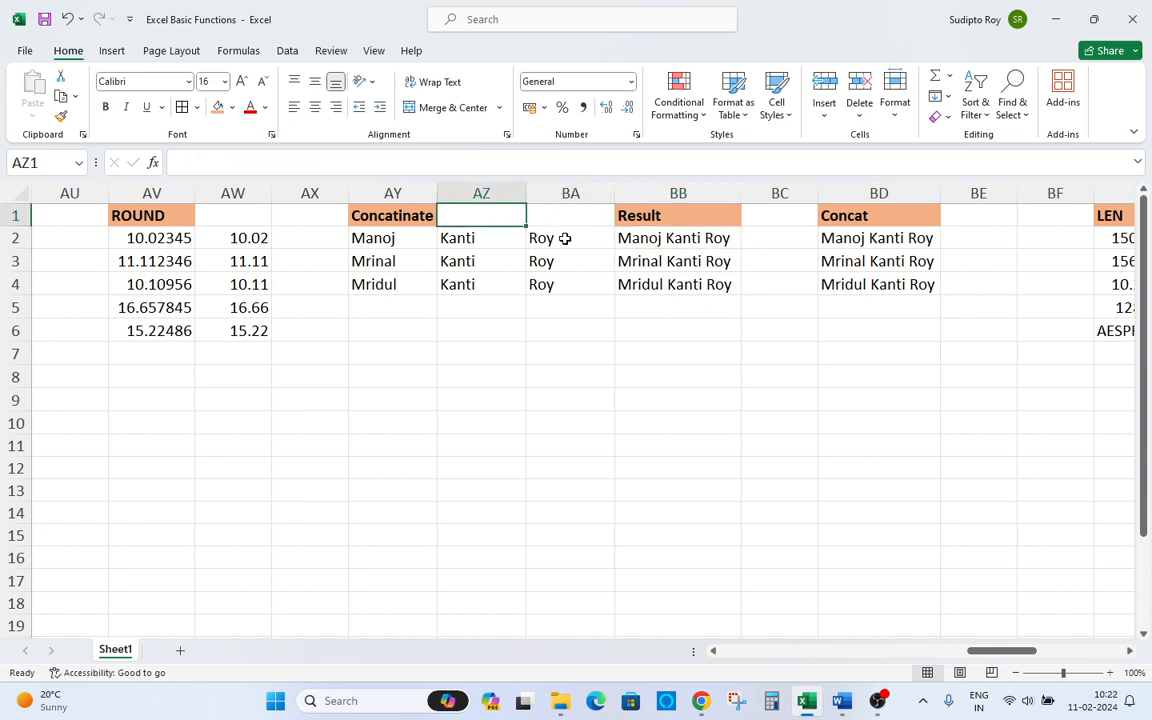
key(Left)
key(Right)
key(Right)
key(Right)
key(Down)
key(Right)
key(Right)
key(Up)
key(Down)
Review the LEN sample values in BG2:BG6.
key(Right)
key(Right)
key(Right)
key(Right)
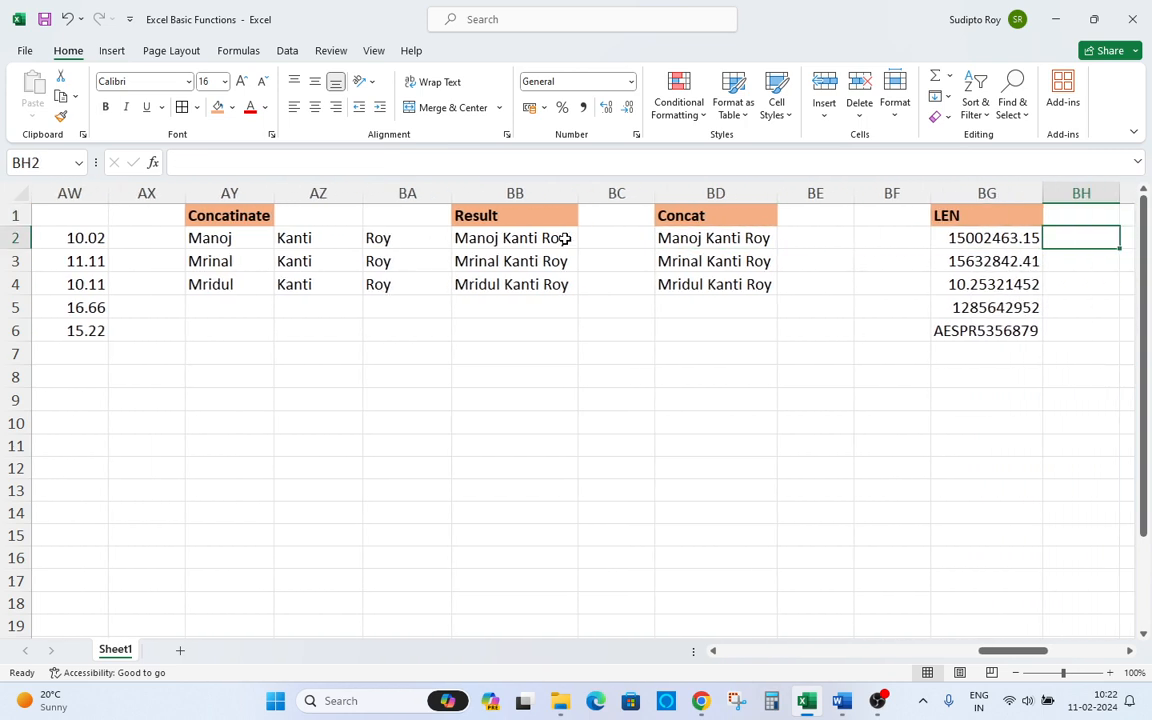
key(Left)
key(Down)
key(Right)
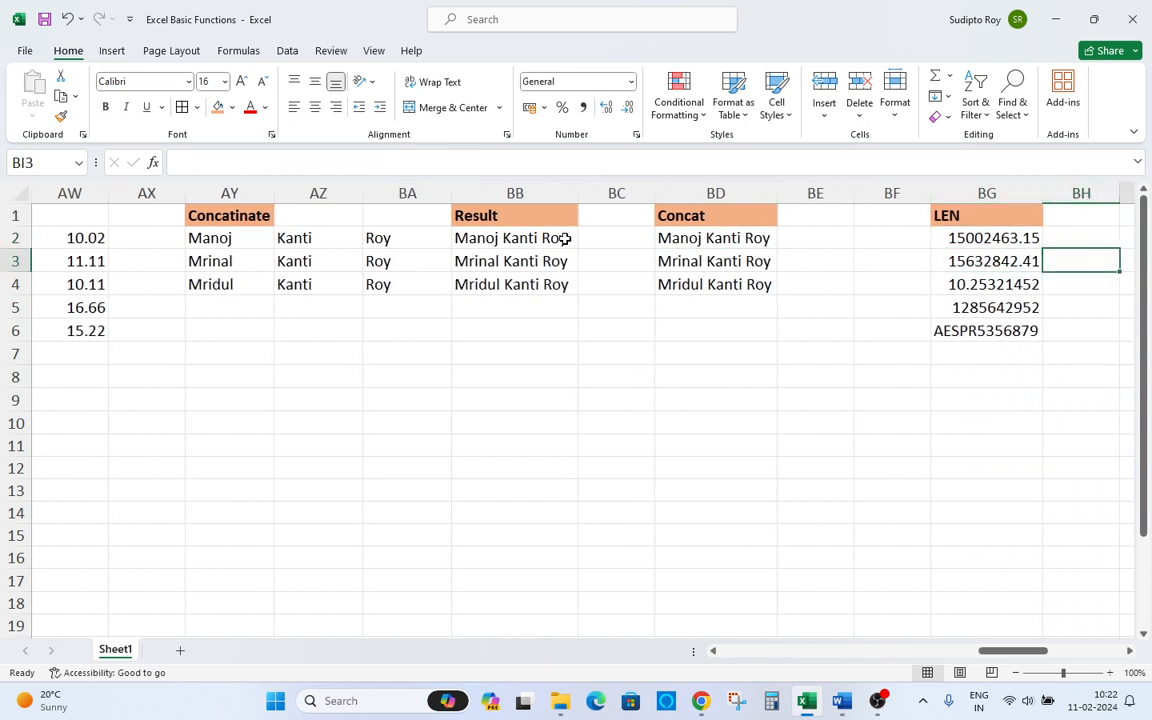
key(Right)
key(Up)
key(Left)
key(Left)
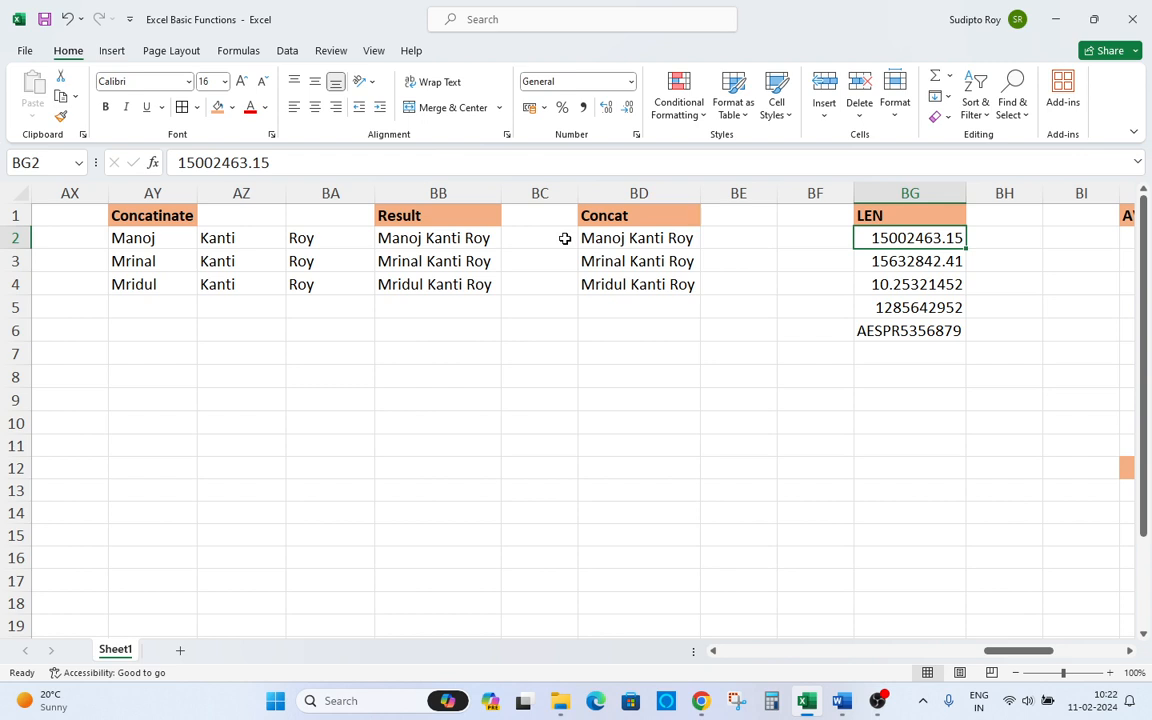
key(ctrl+shift+Down)
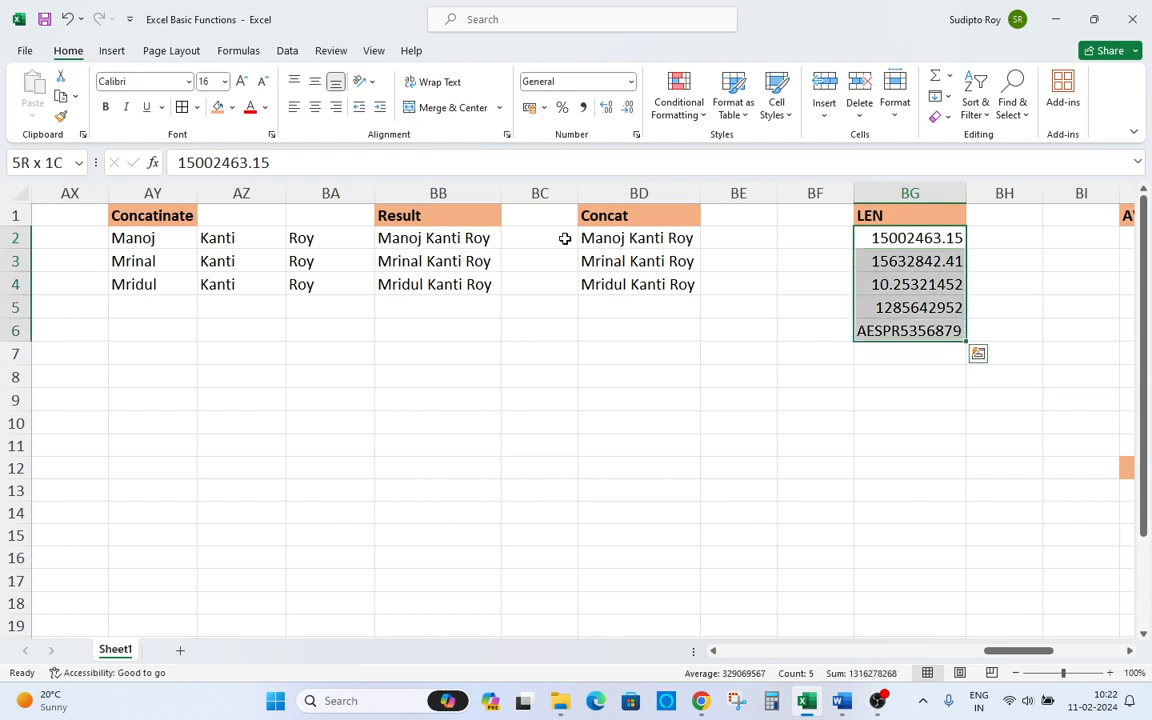
key(Up)
key(Down)
key(Up)
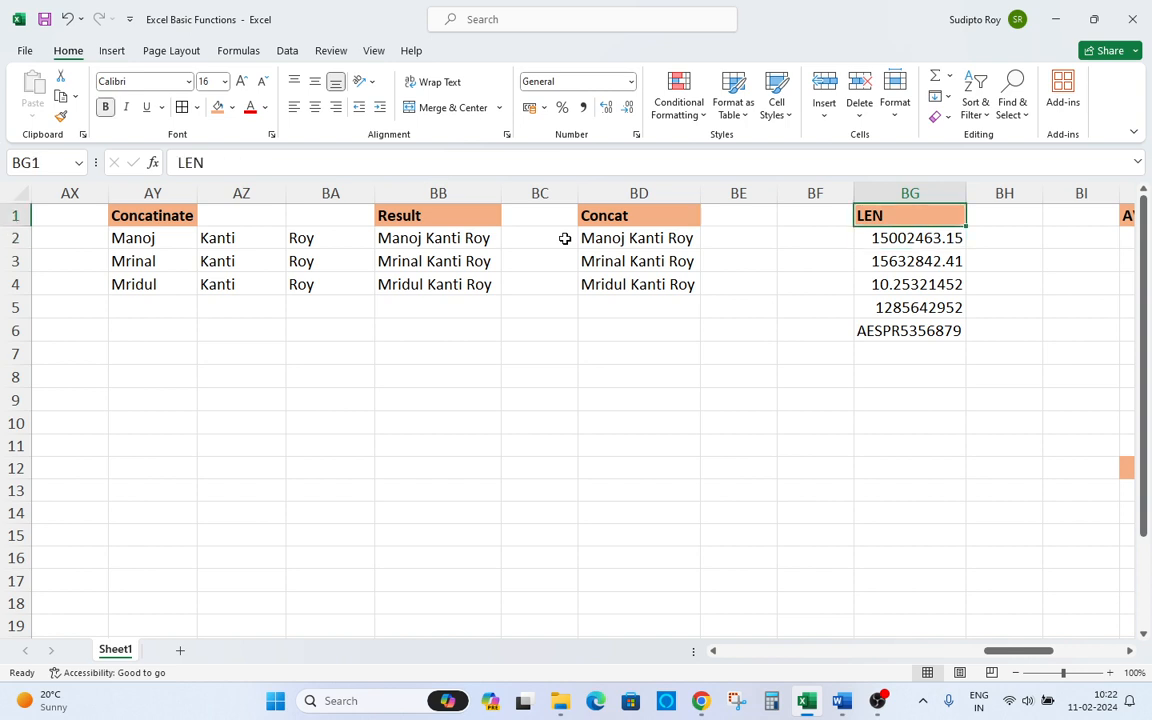
Enter =LEN(BG2) in BH2 to count the characters of the first value.
key(Right)
key(Down)
text(=)
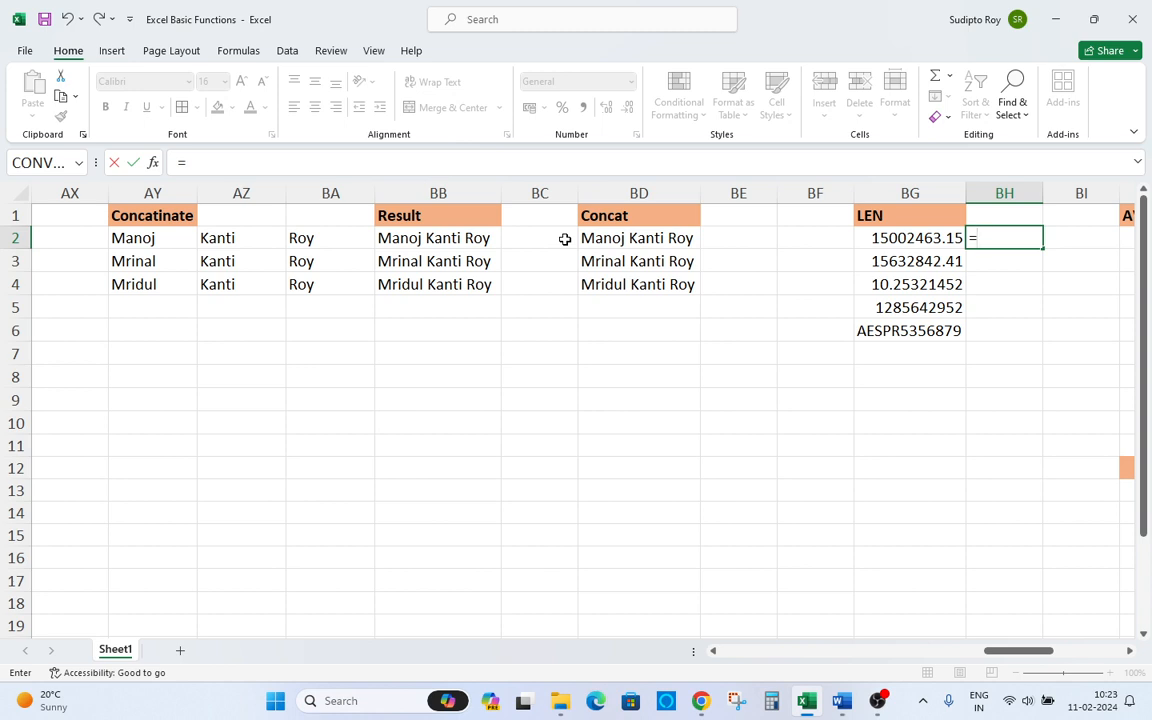
text(len)
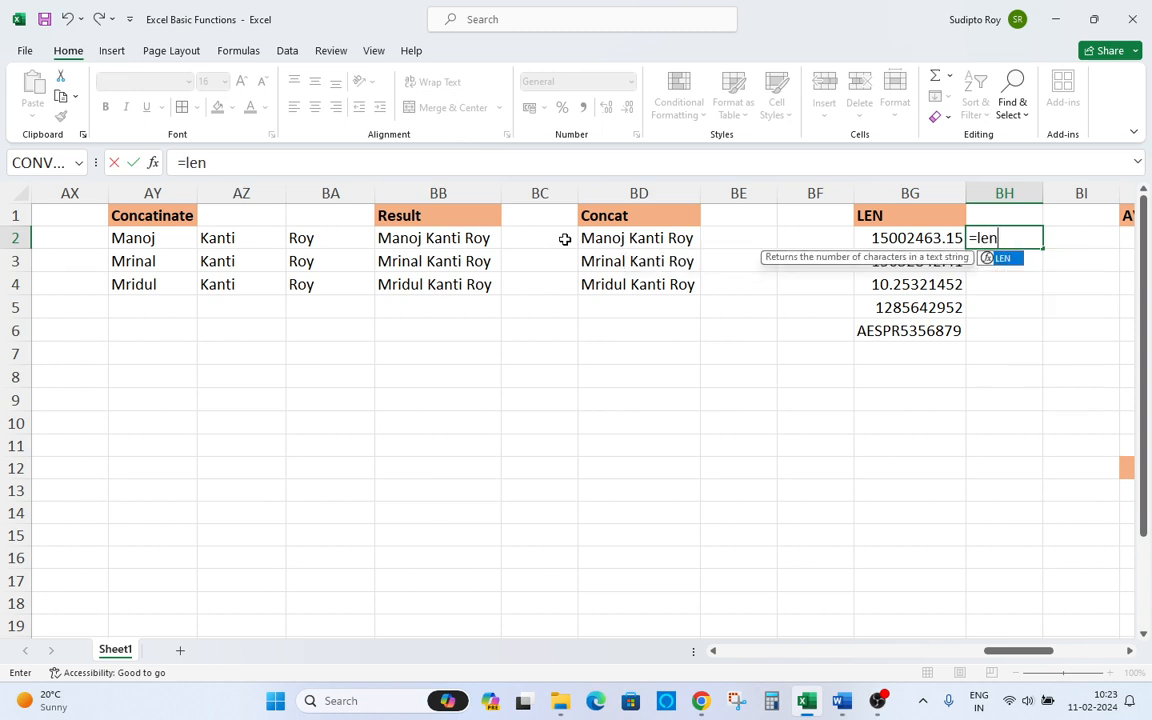
key(Tab)
key(Left)
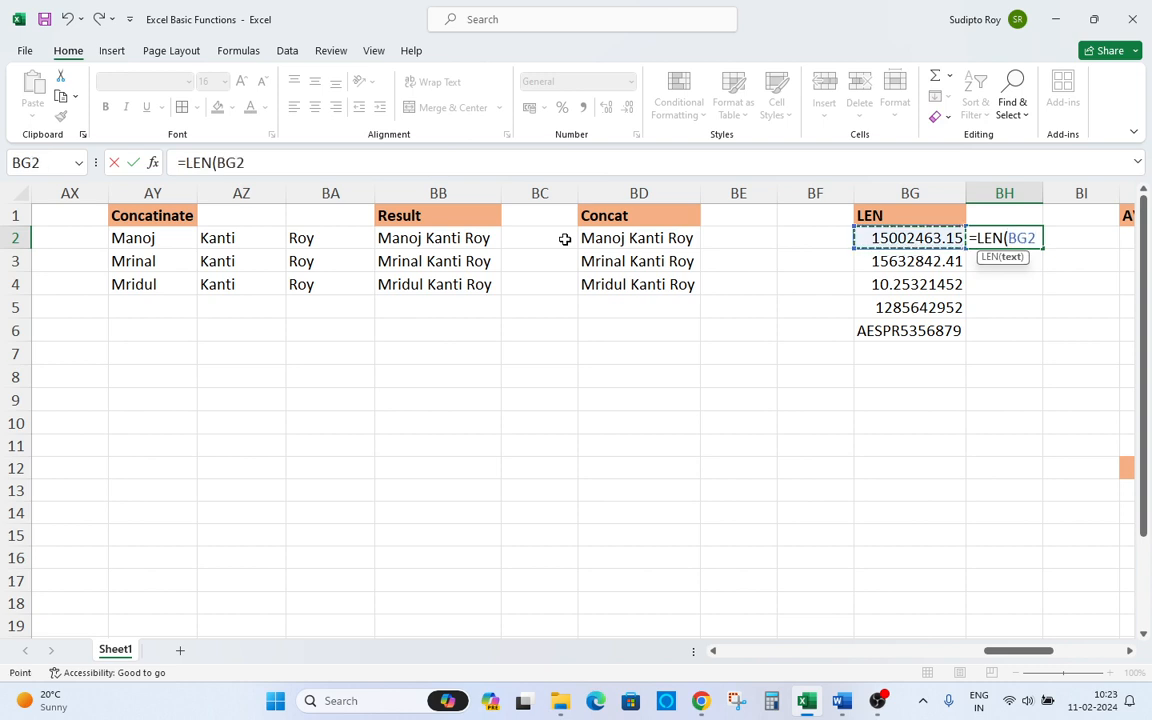
text())
key(Return)
Copy the BH2 formula and paste it into BH2:BH6.
key(Up)
key(ctrl+c)
key(Left)
key(Down)
key(Down)
key(Down)
key(Down)
key(Right)
key(shift+Up)
key(shift+Up)
key(shift+Up)
key(shift+Up)
key(ctrl+v)
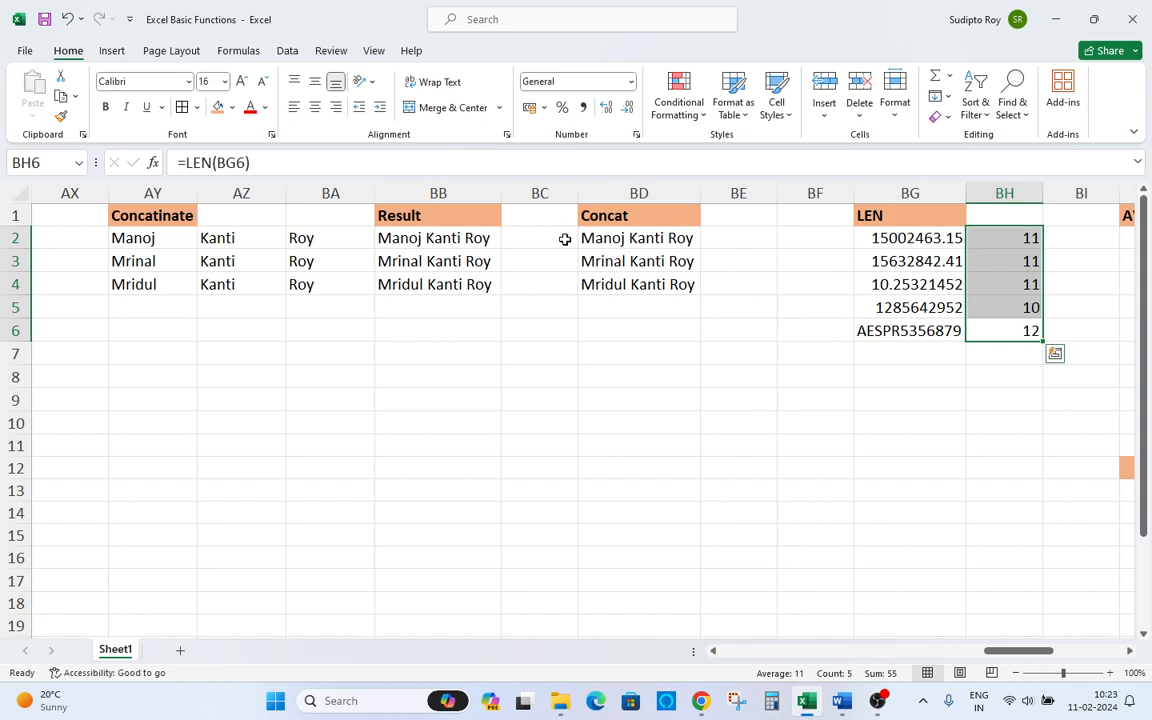
Compare the LEN results in column BH with the BG values.
key(Down)
key(Left)
key(Up)
key(Up)
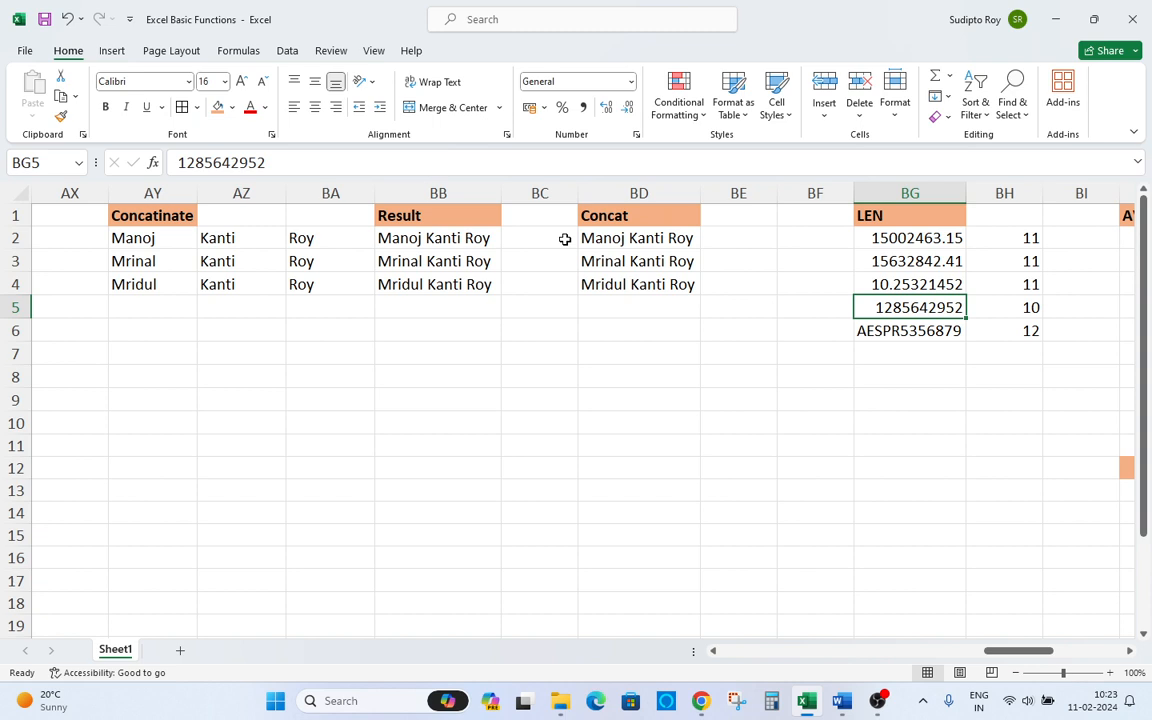
key(Up)
key(Up)
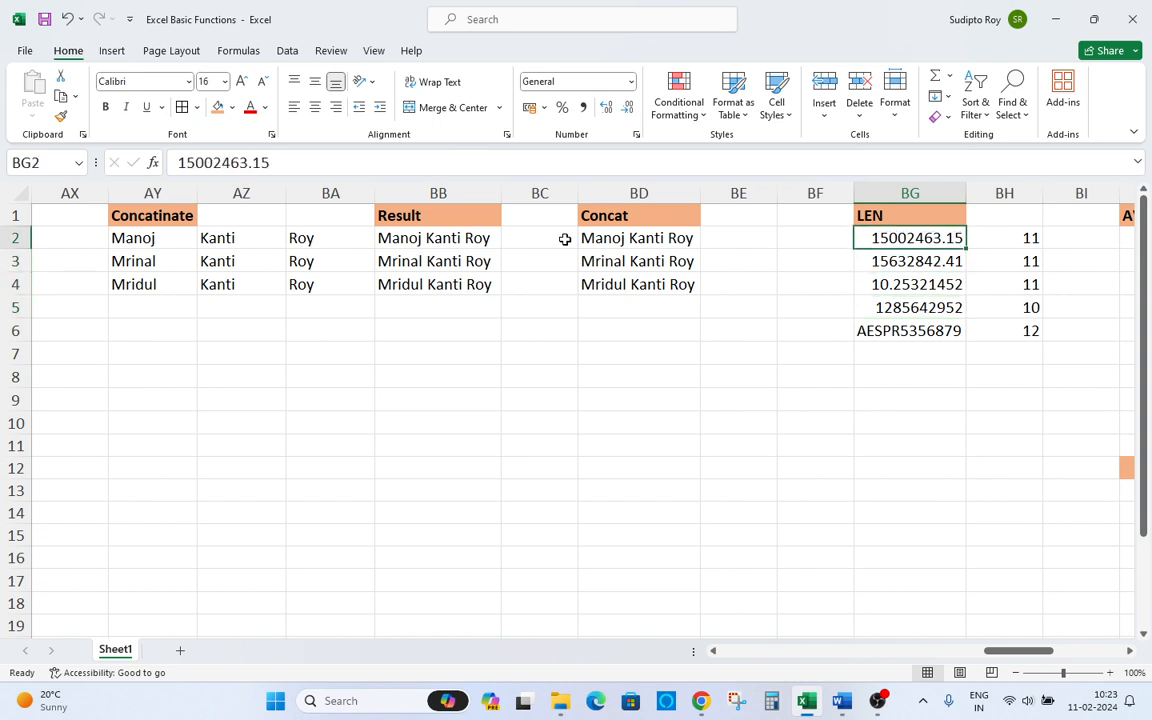
key(Right)
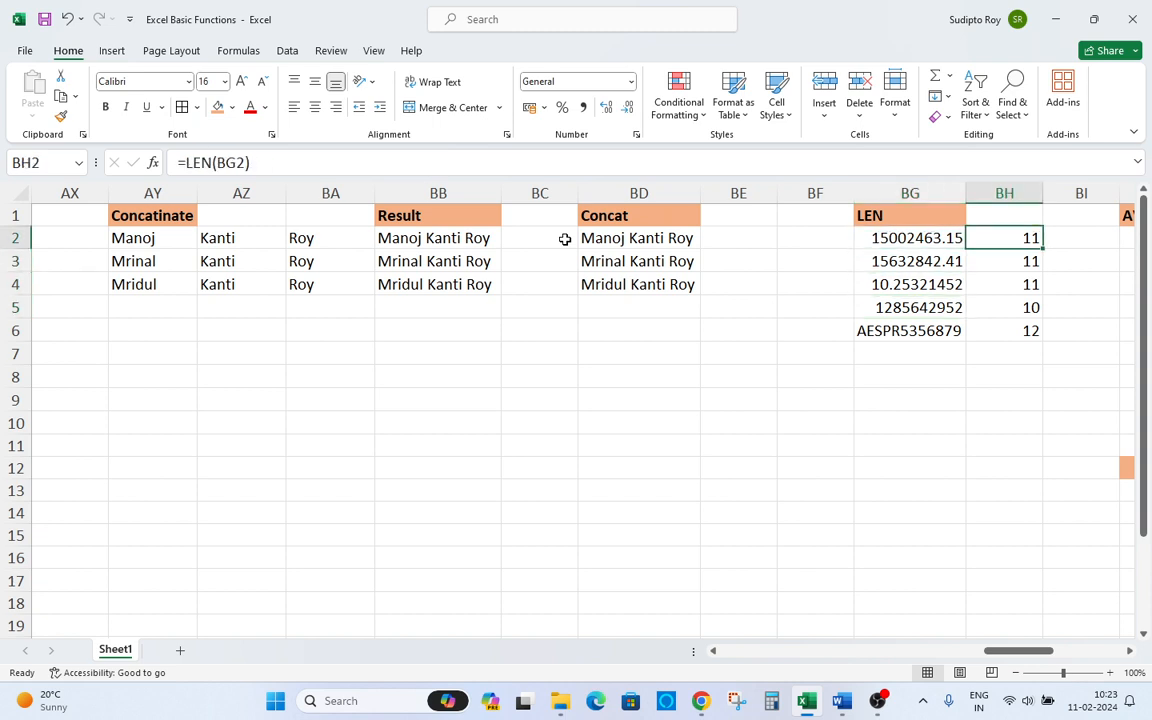
key(Left)
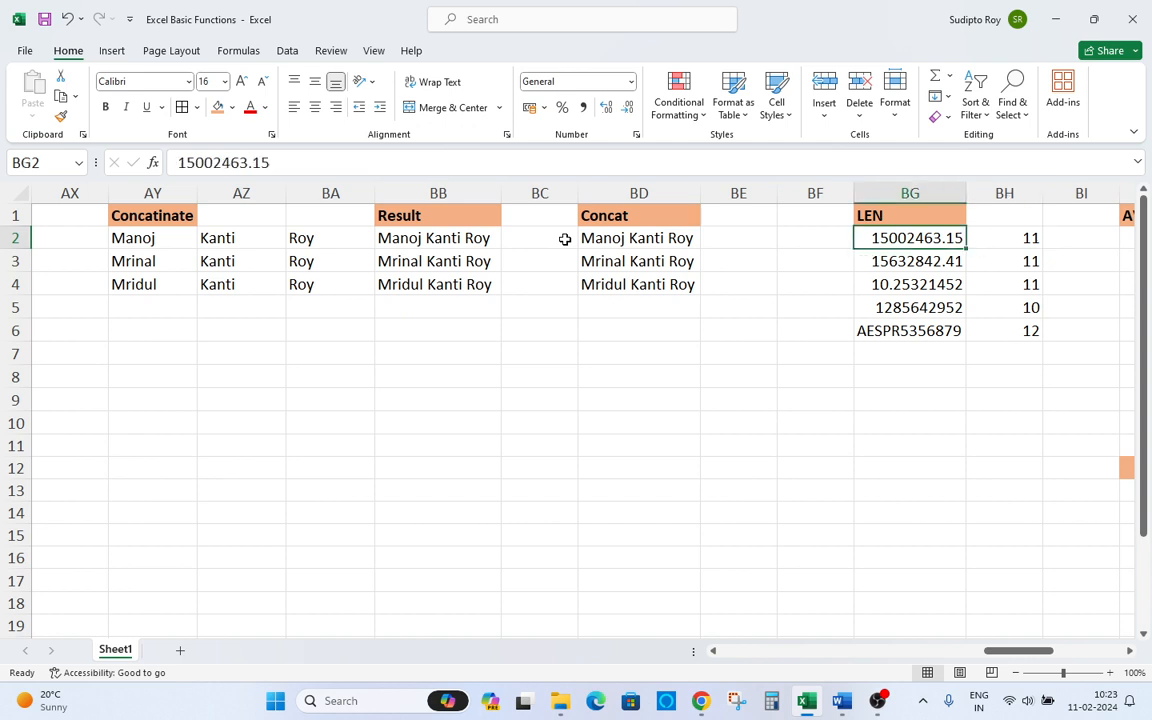
key(ctrl+shift+Down)
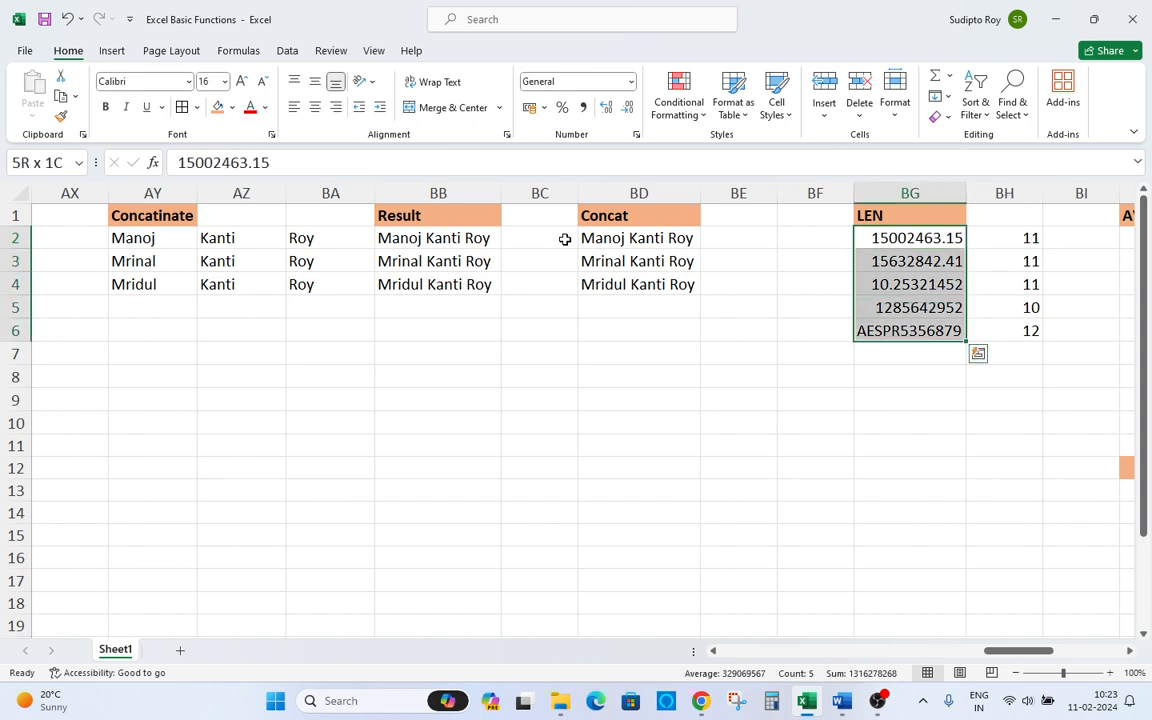
key(Up)
key(Down)
key(ctrl+shift+Down)
Enter =AVERAGE(BJ2:BJ10) in BJ12 below the AVERAGE column values.
key(Up)
key(Right)
key(Right)
key(Right)
key(Right)
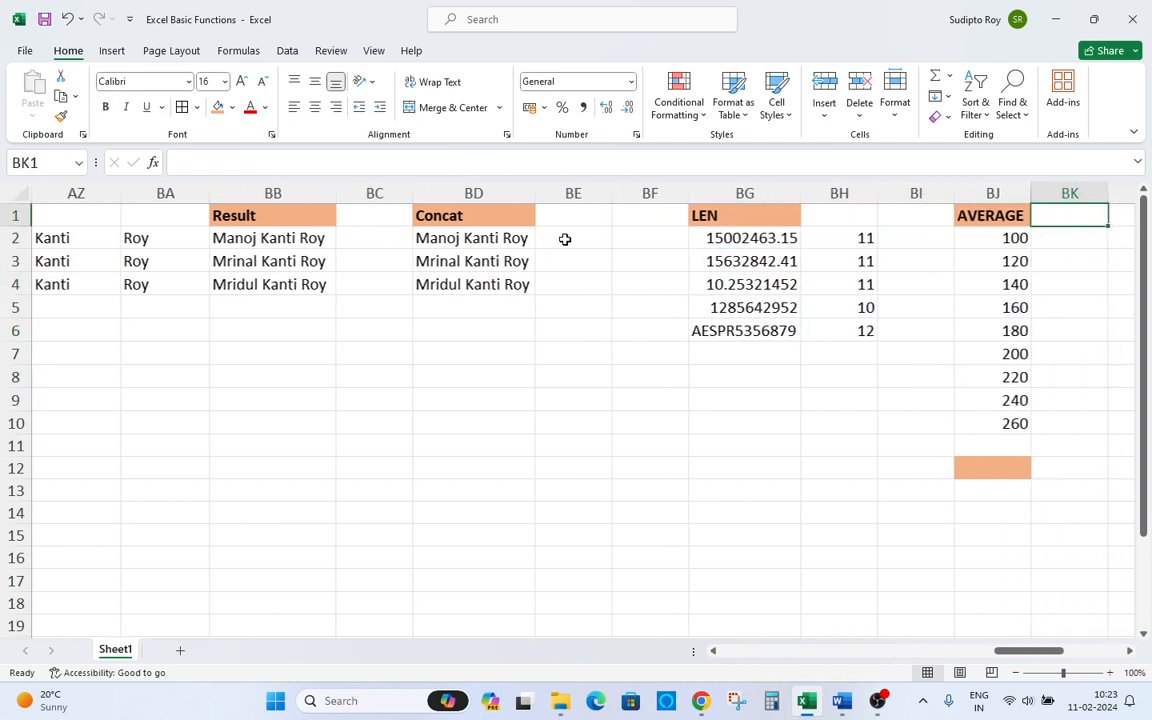
key(Down)
key(Left)
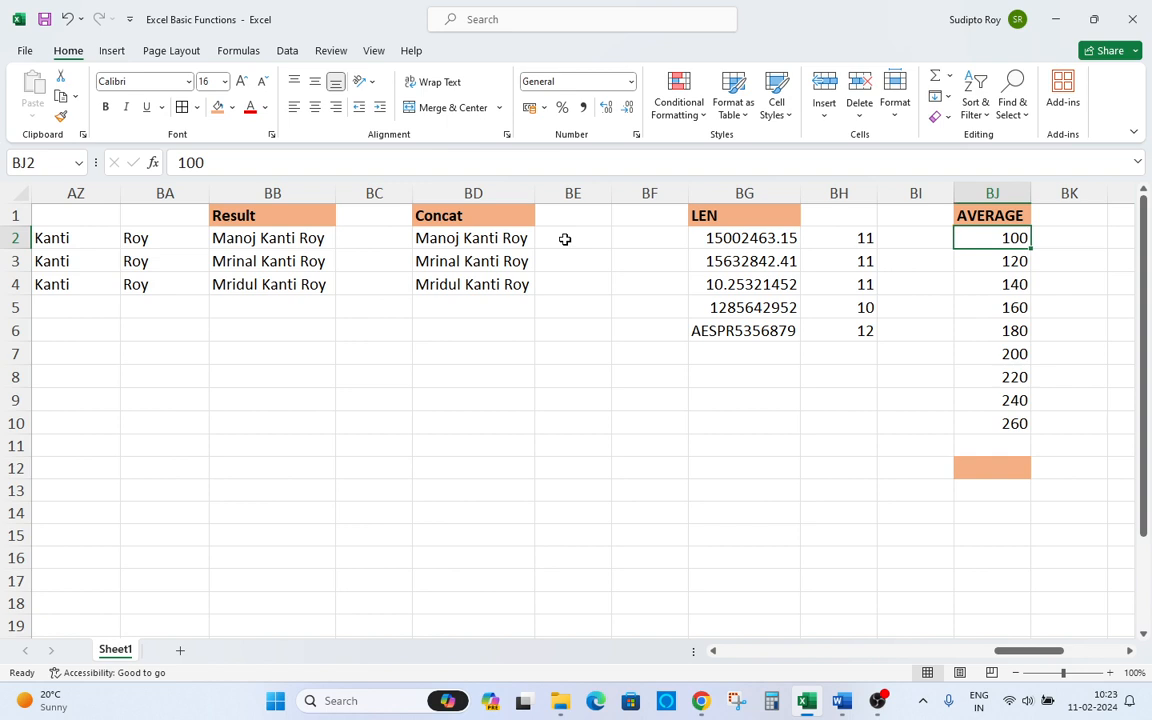
key(ctrl+Down)
key(ctrl+Down)
key(ctrl+Up)
key(ctrl+Up)
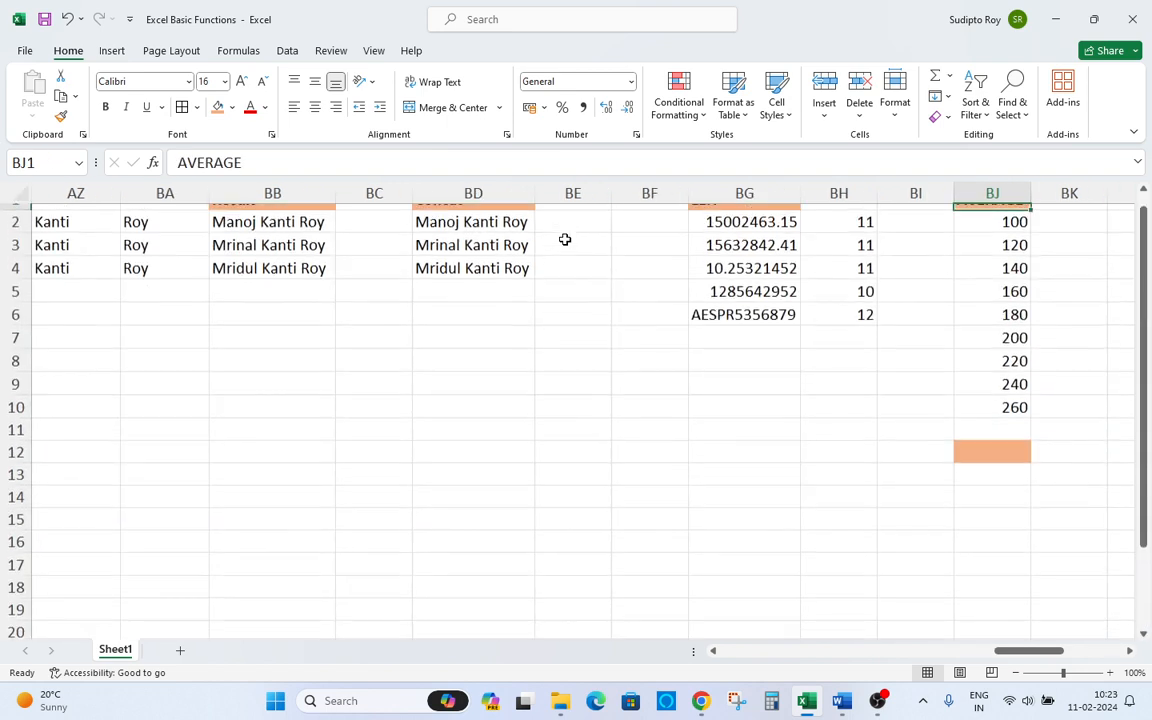
key(Down)
key(Down)
key(ctrl+Down)
key(Down)
key(Down)
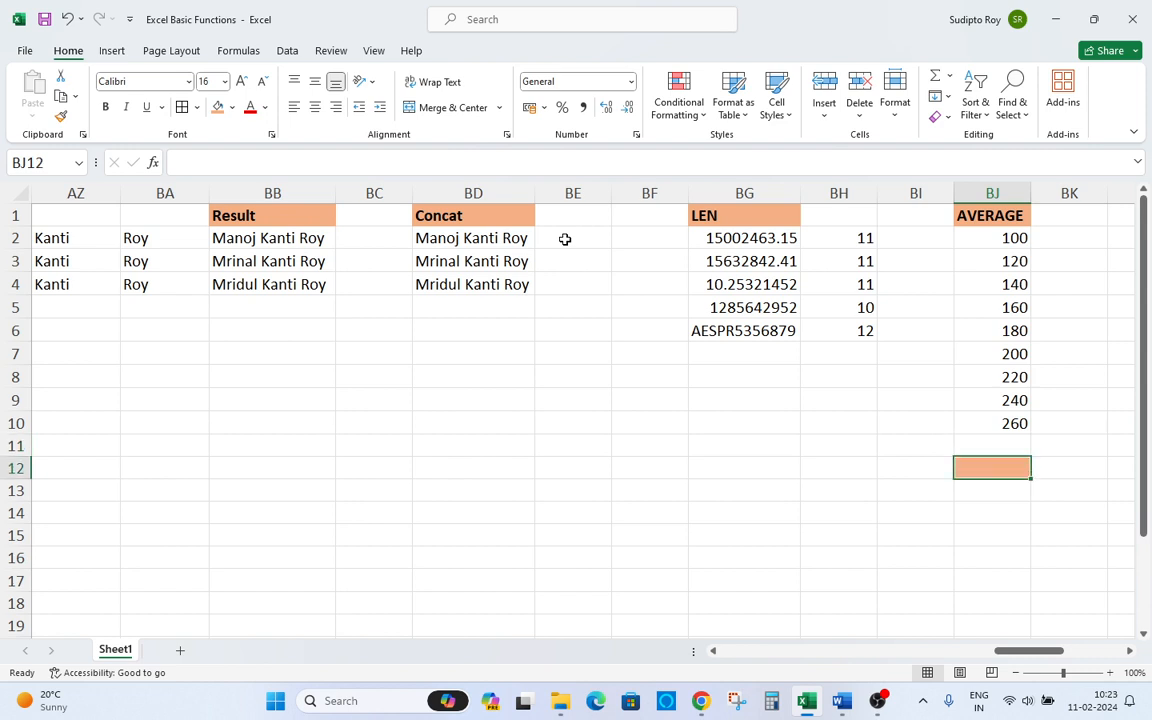
text(=)
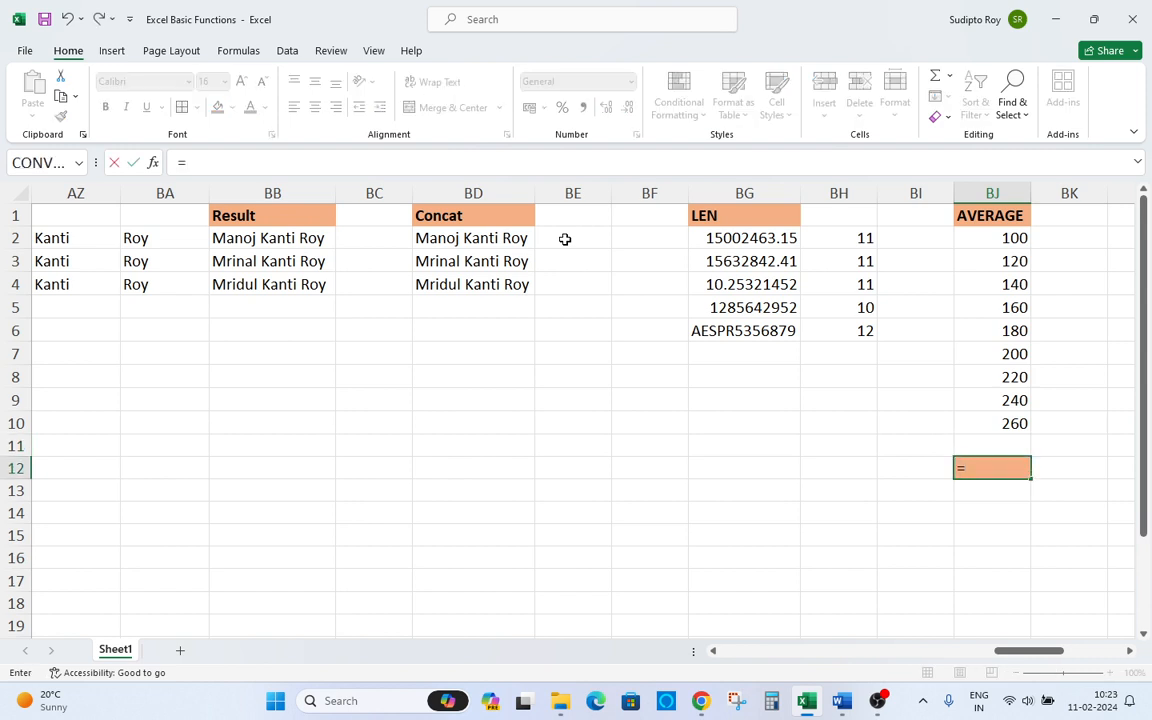
text(v)
key(BackSpace)
text(aver)
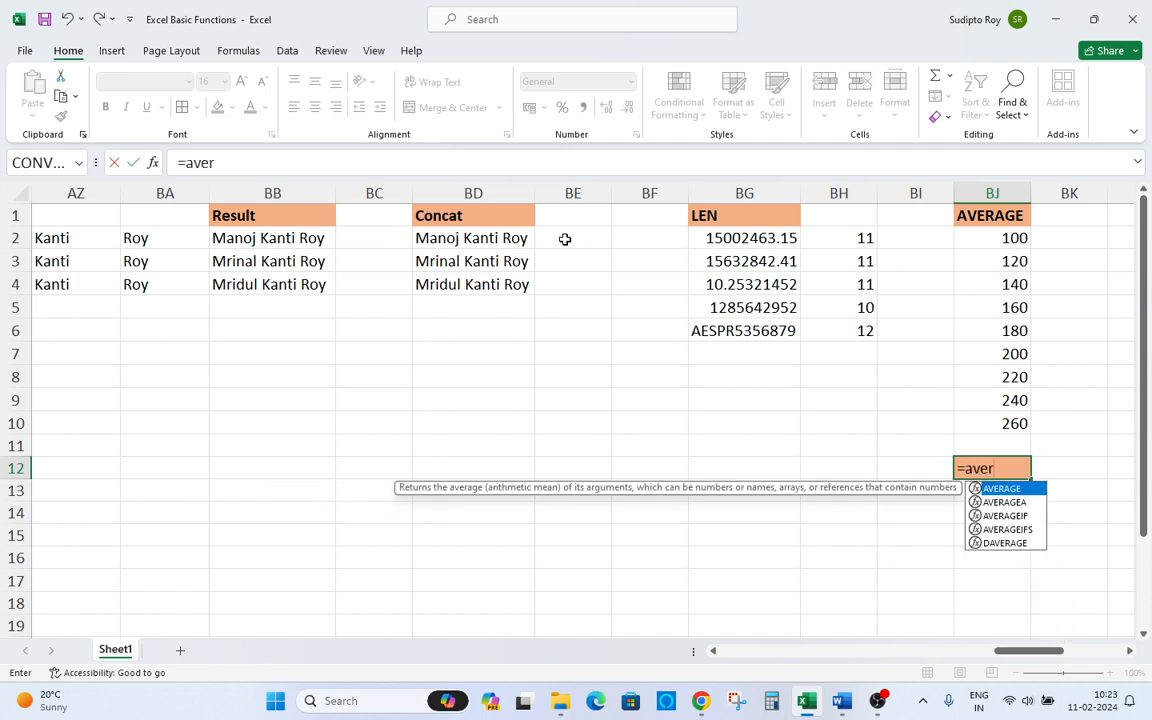
key(Tab)
key(Up)
key(Up)
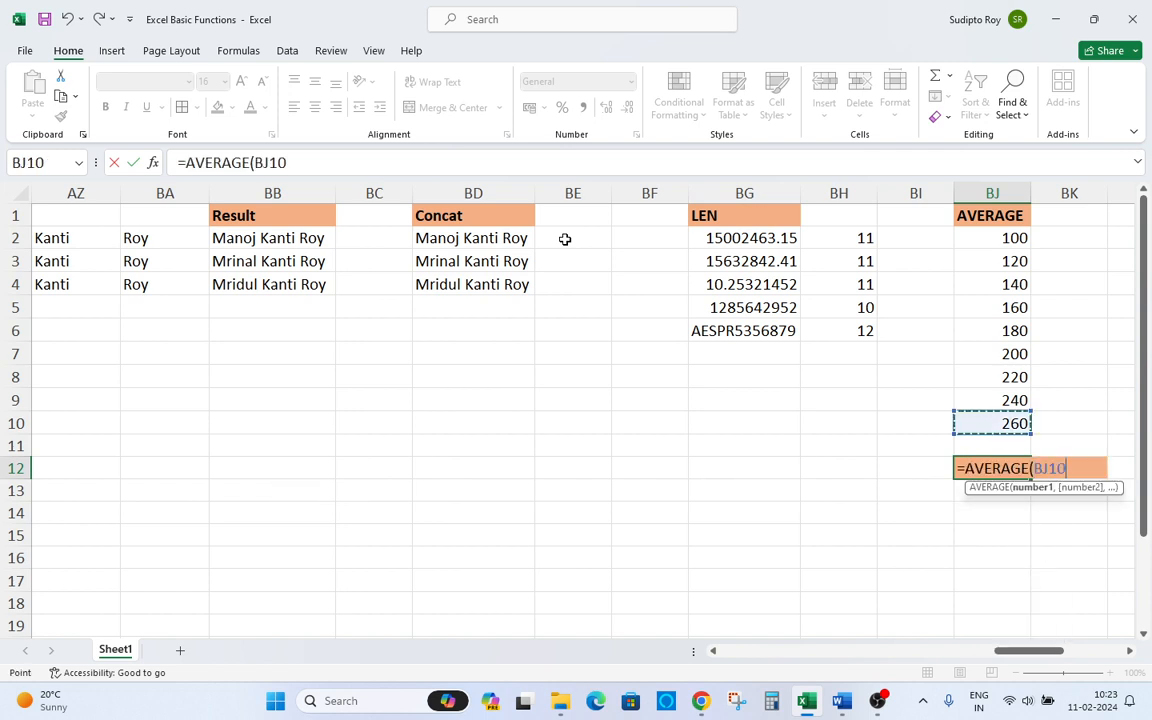
key(ctrl+shift+Up)
key(shift+Down)
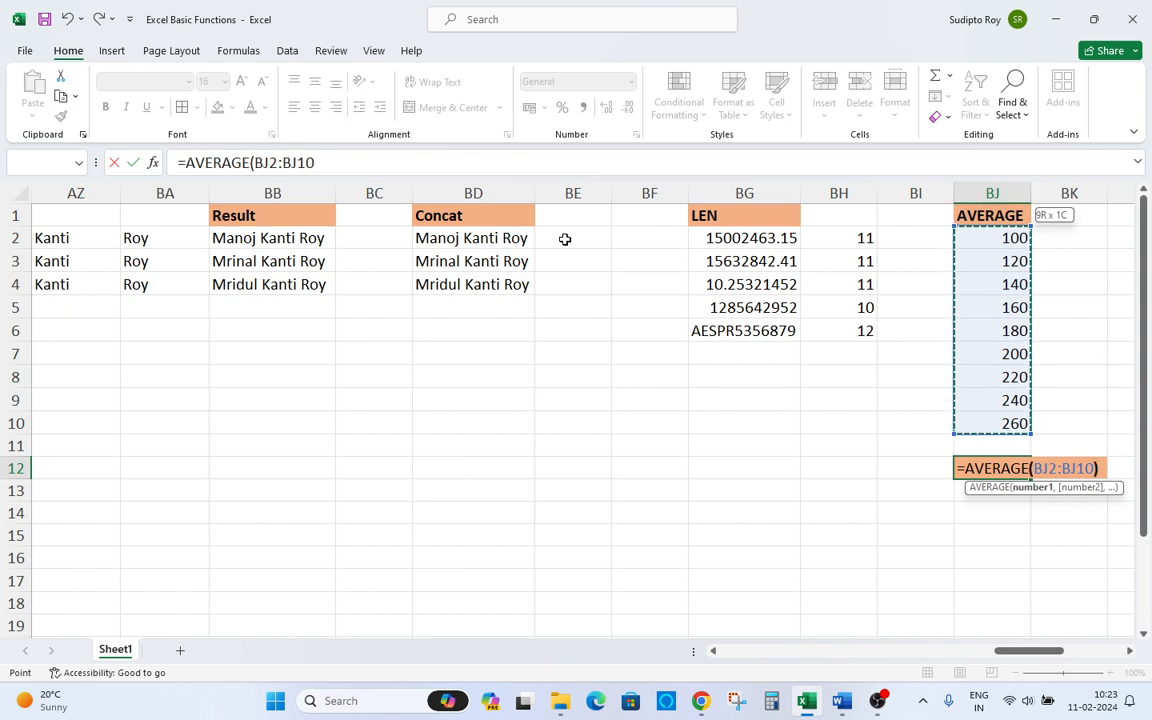
text())
key(Return)
key(Up)
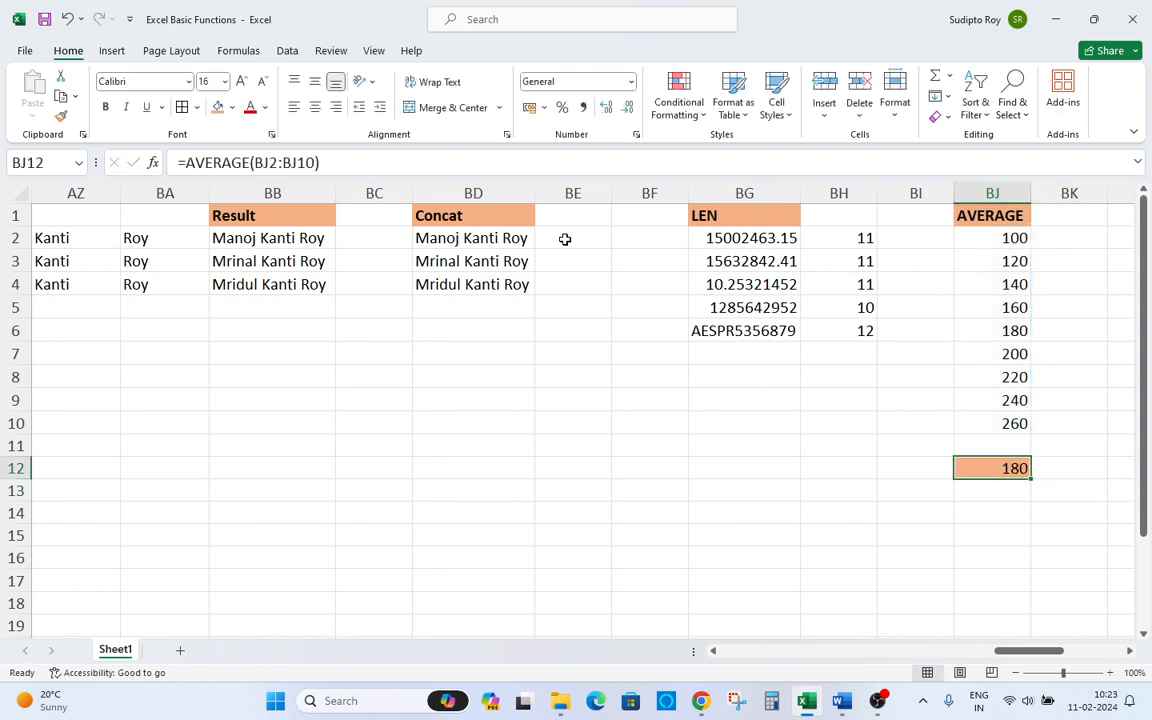
Enter =SUM(BJ2:BJ10)/COUNT(BJ2:BJ10) in BJ13 to calculate the average manually.
key(Down)
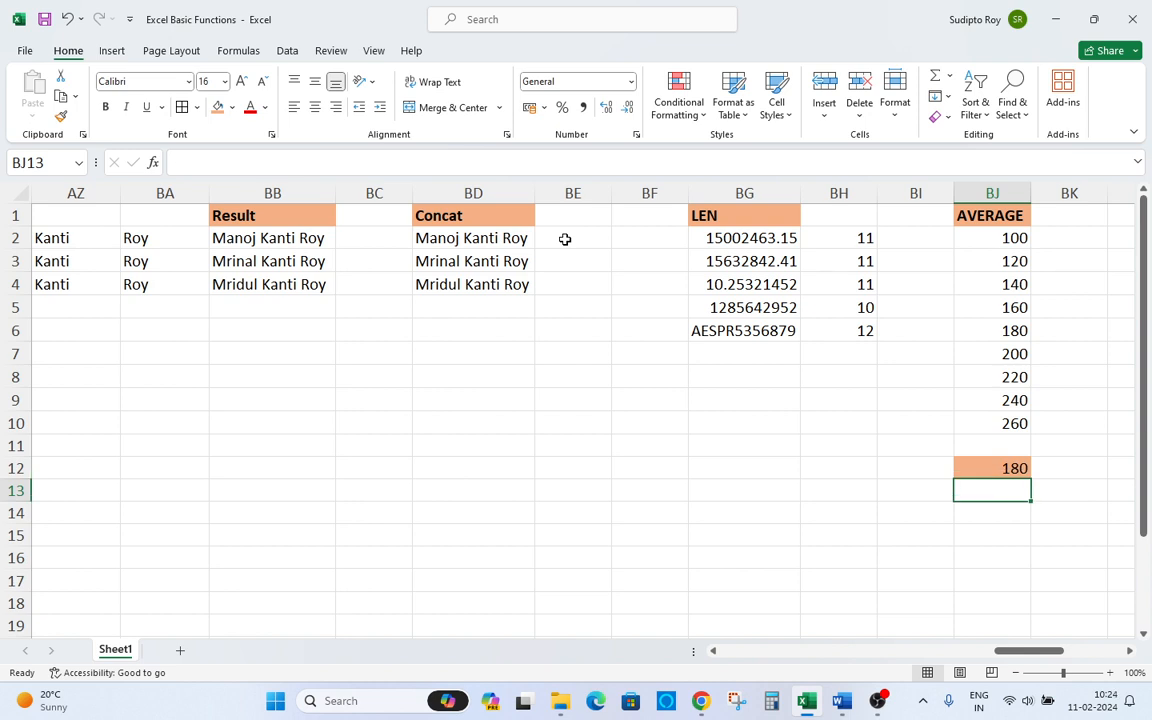
text(=)
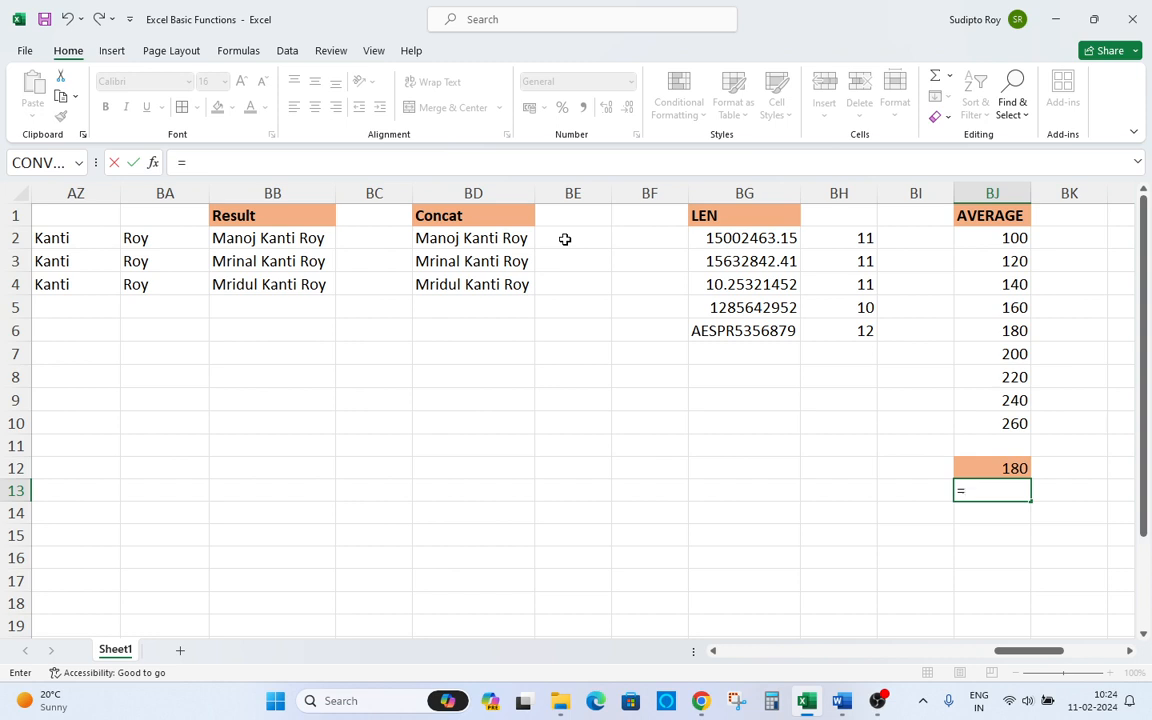
text(sum)
key(Tab)
key(Up)
key(Up)
key(Up)
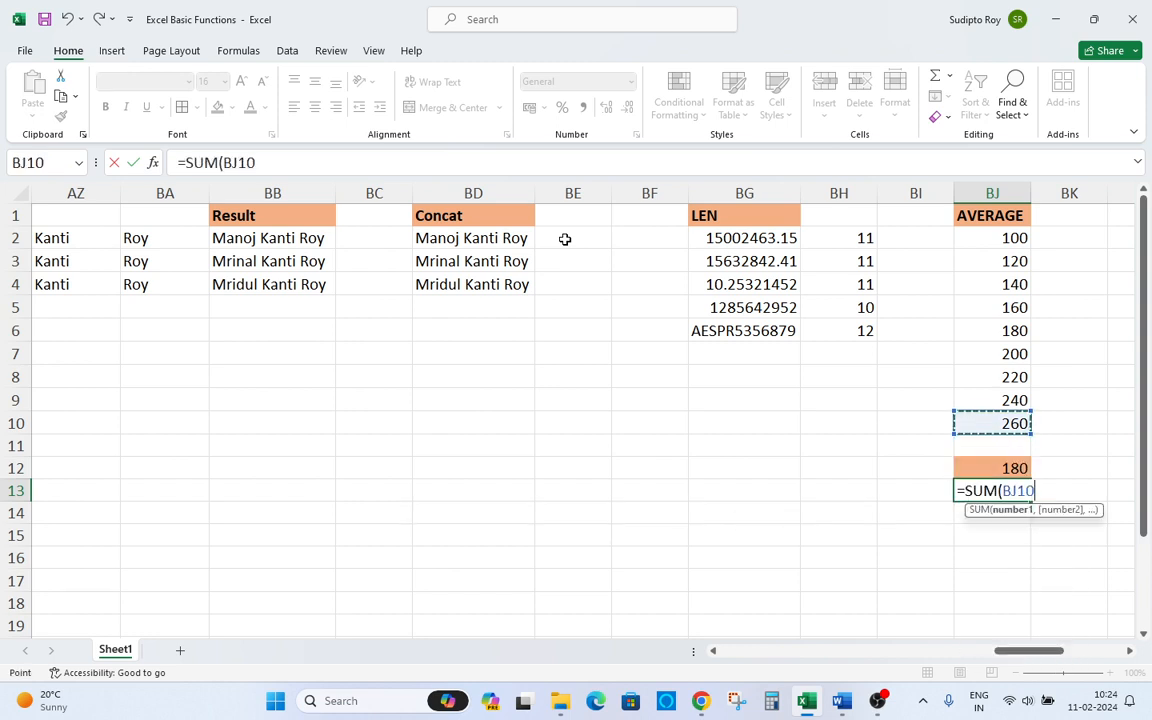
key(ctrl+shift+Up)
key(shift+Down)
text())
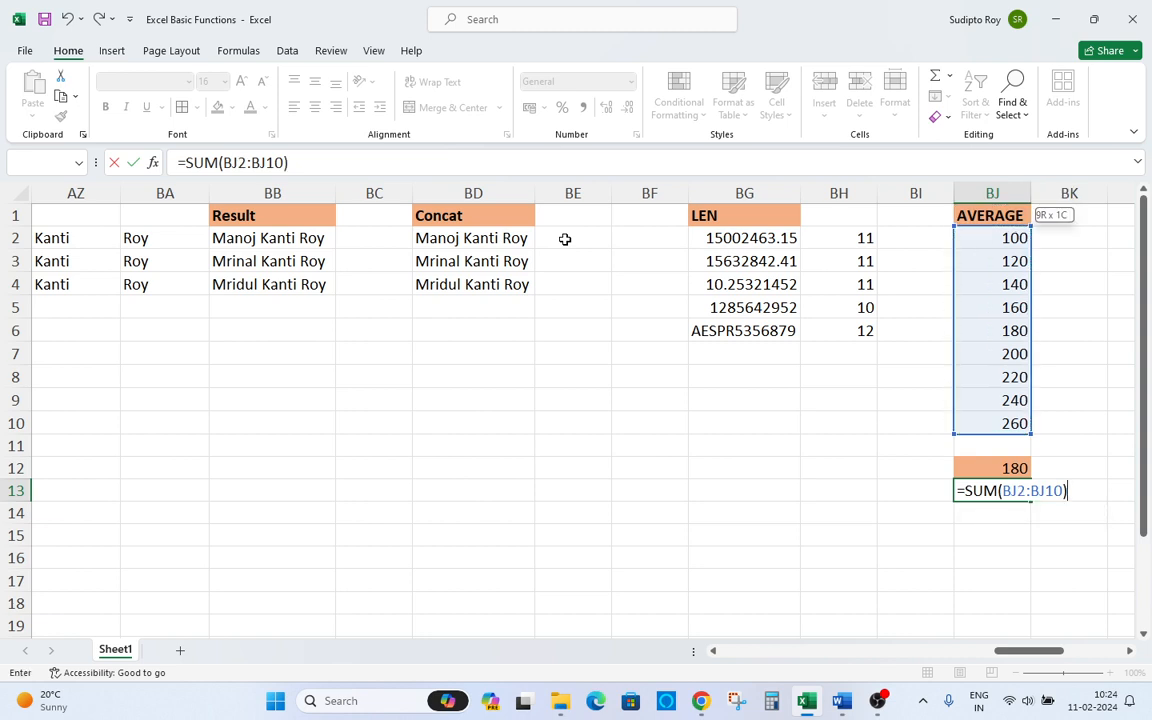
text(/count)
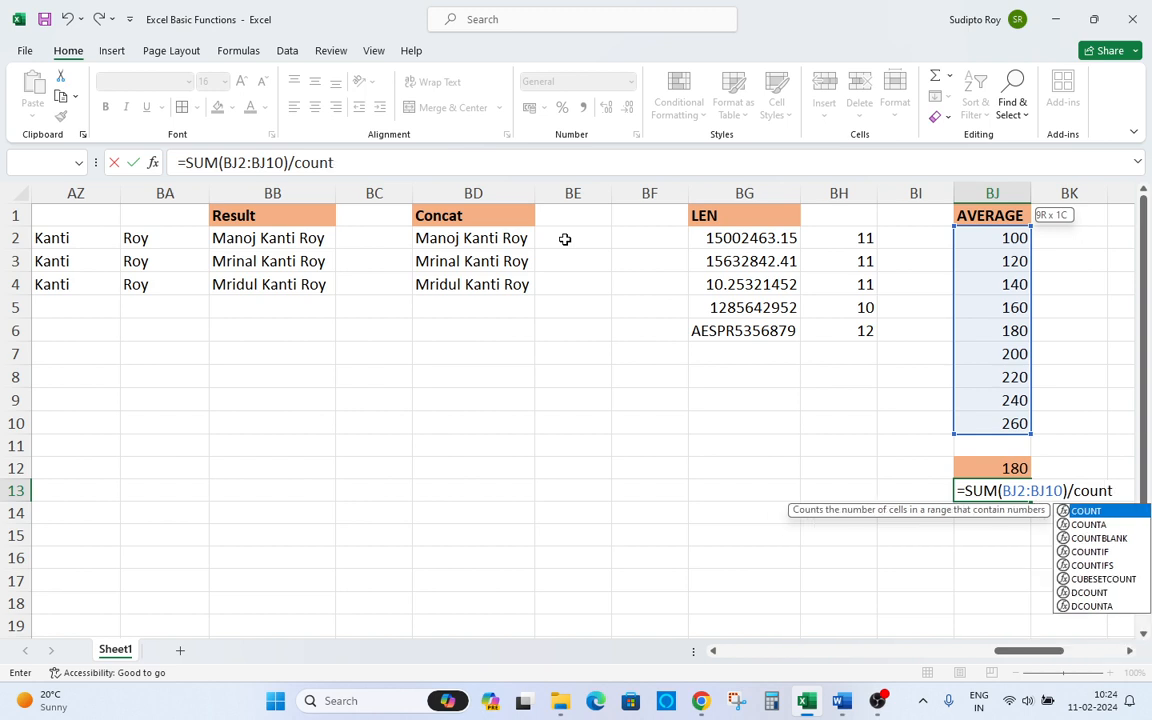
key(Down)
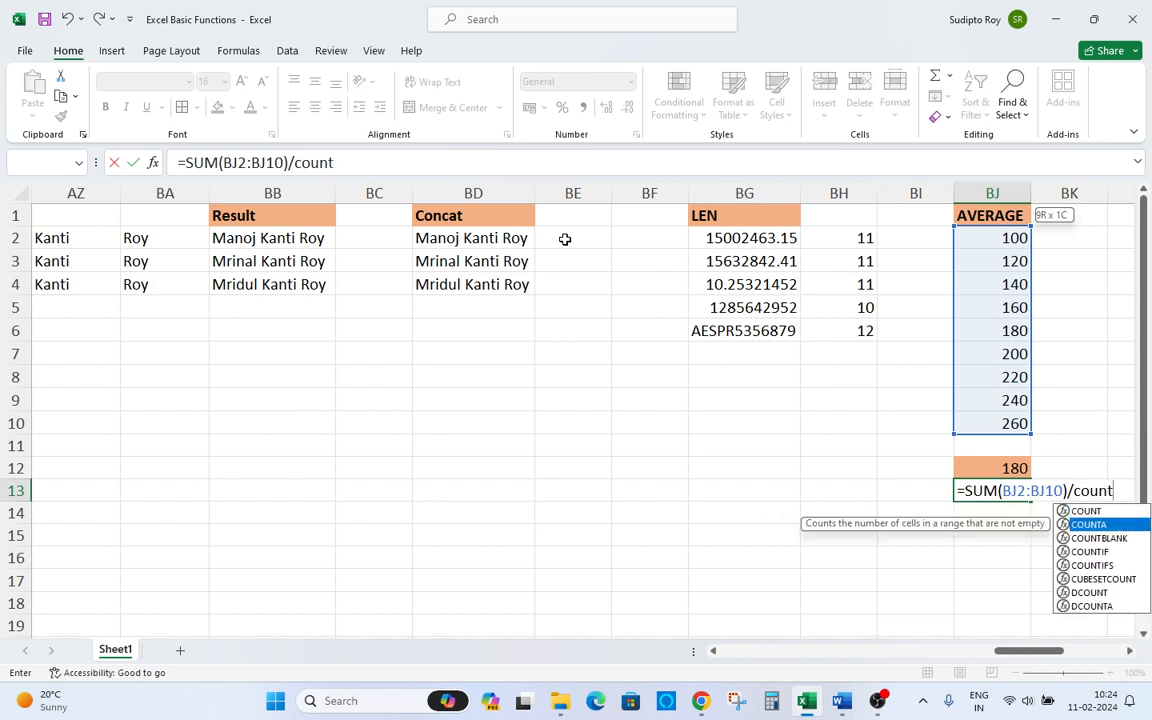
key(Up)
key(Tab)
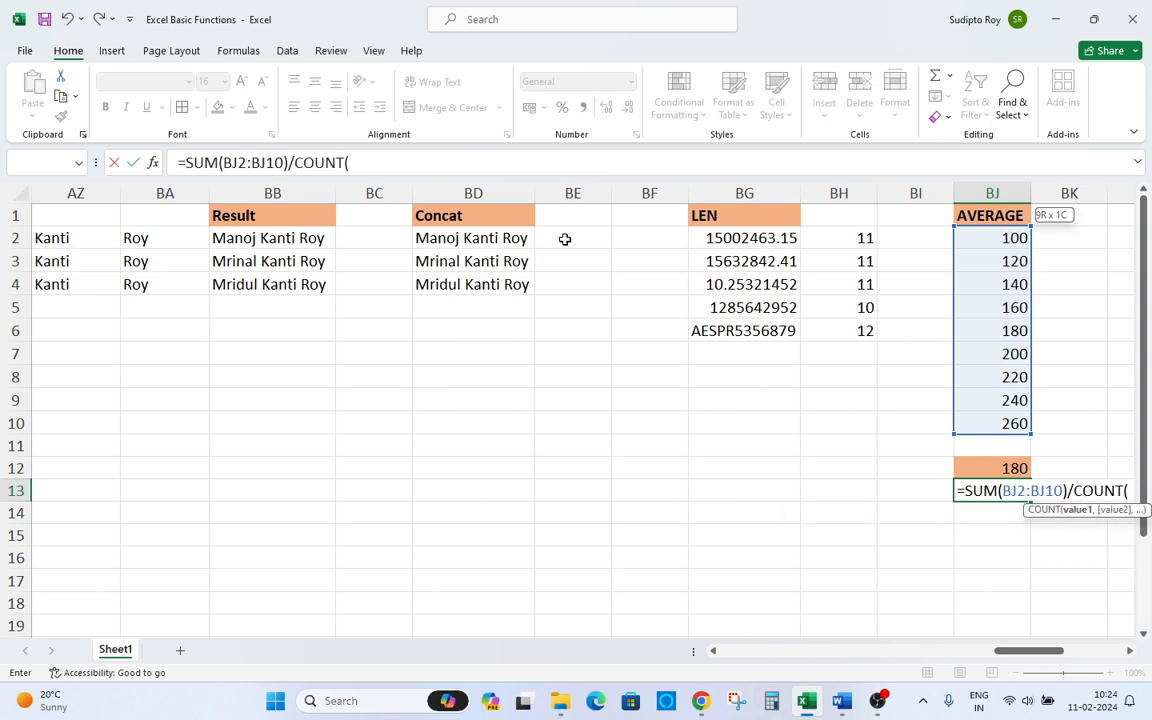
key(Up)
key(Up)
key(Up)
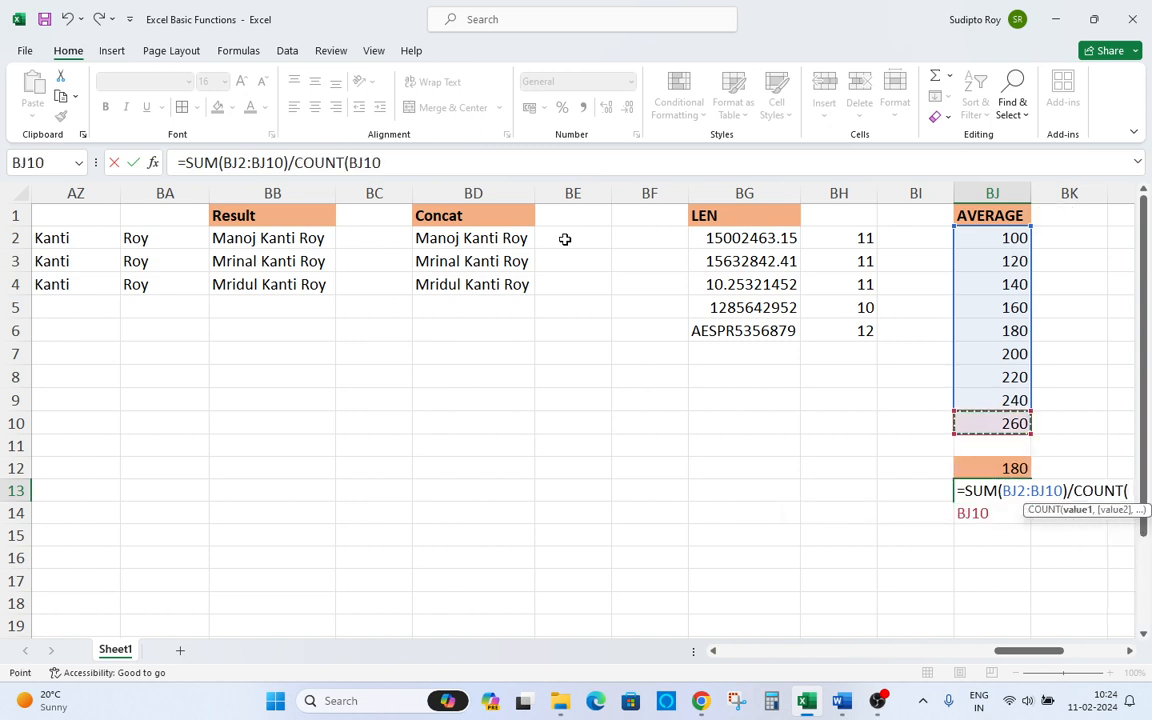
key(ctrl+shift+Up)
key(shift+Down)
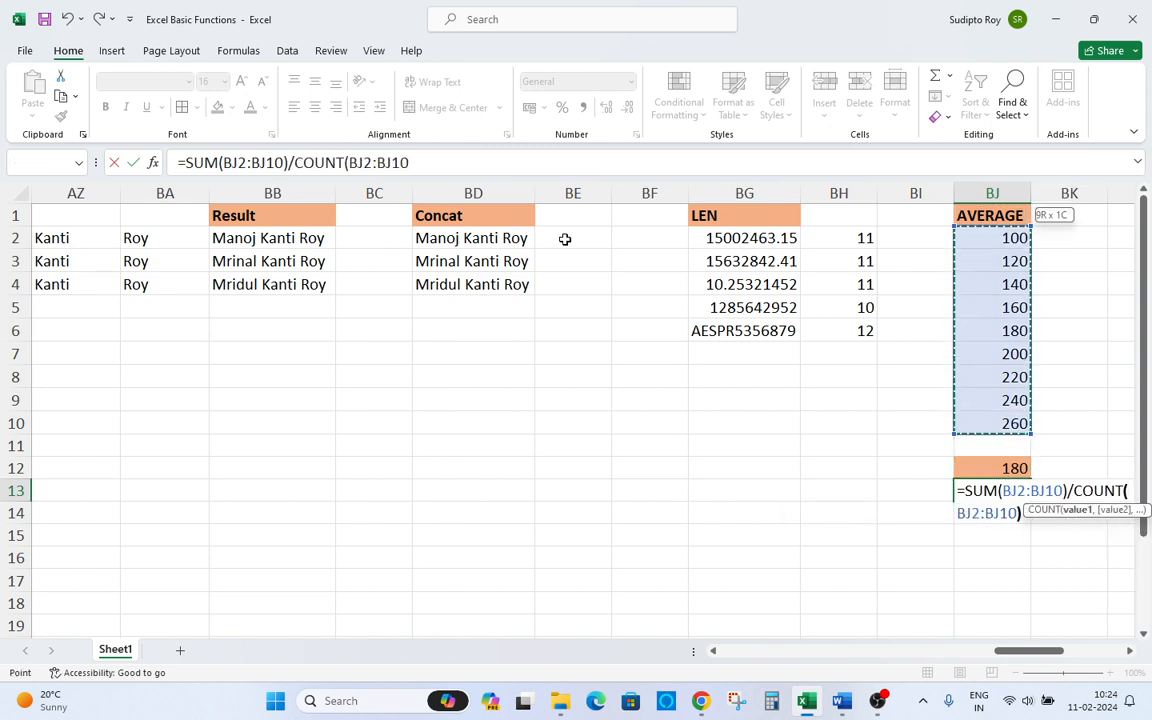
key(Return)
key(Up)
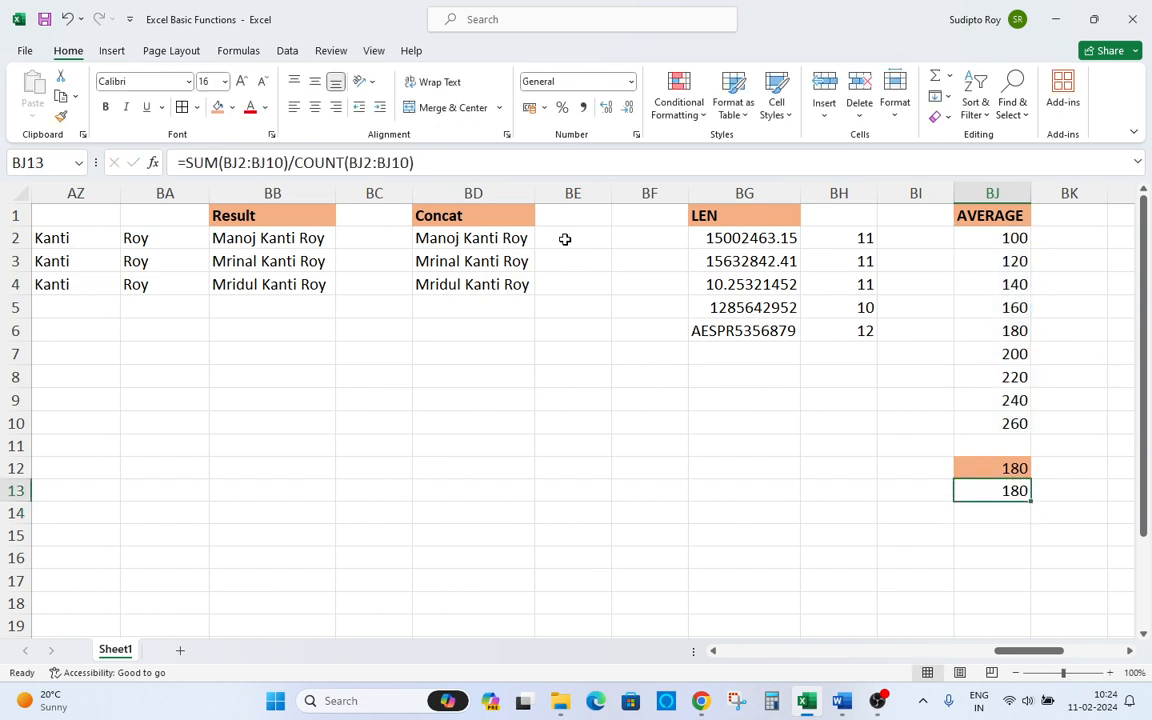
Inspect the BJ13 and BJ12 formulas, then move to BL1 beside the next data table.
key(F2)
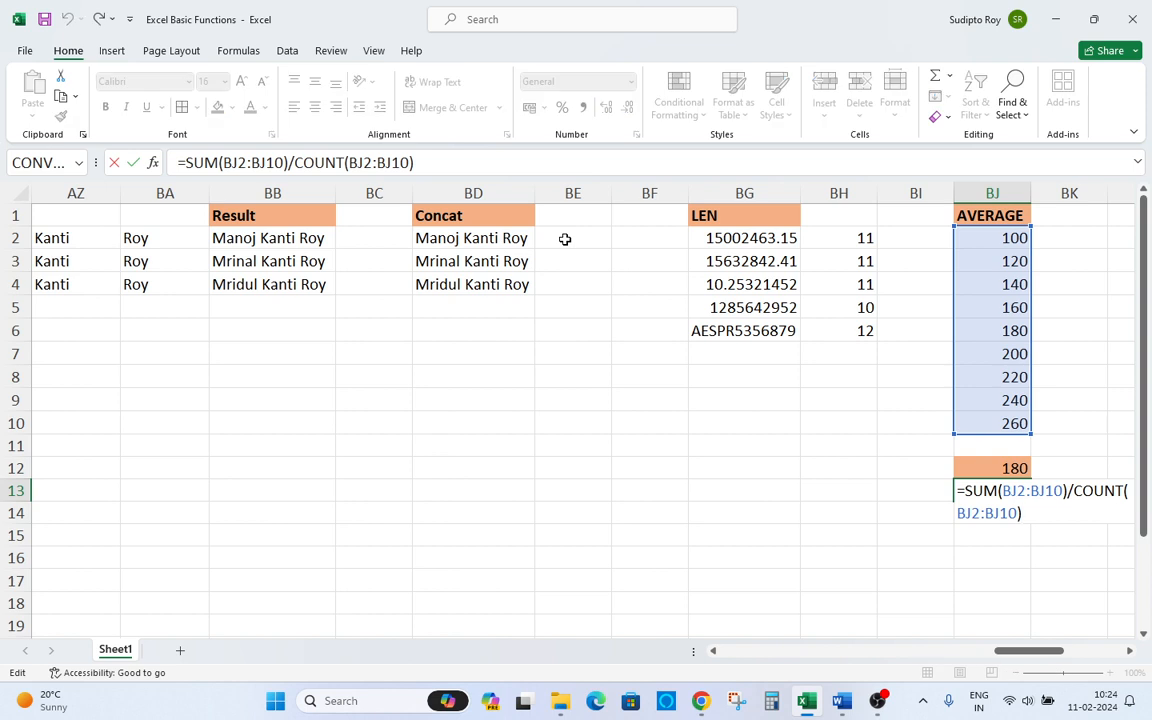
key(Escape)
key(Up)
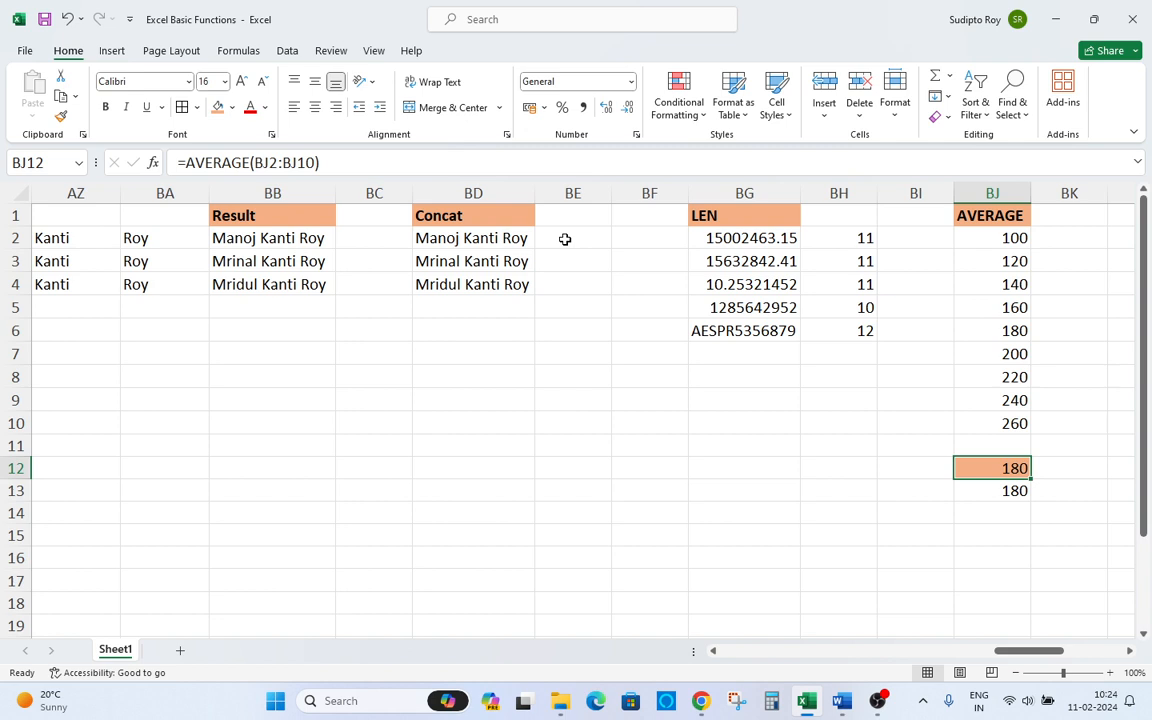
key(ctrl+Up)
key(ctrl+Up)
key(Right)
key(Right)
key(Right)
key(Right)
key(Right)
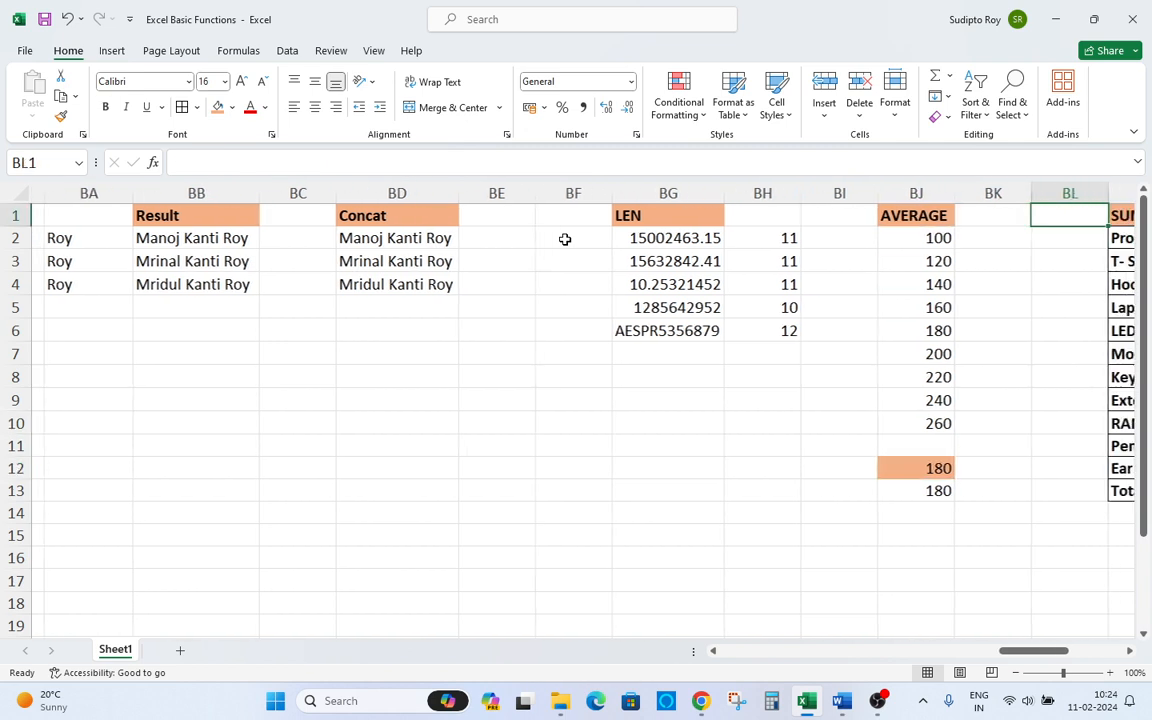
Switch to the Word function list and highlight Concatenate, Concat, Len and Average in yellow, then return to Excel.
key(Right)
key(Right)
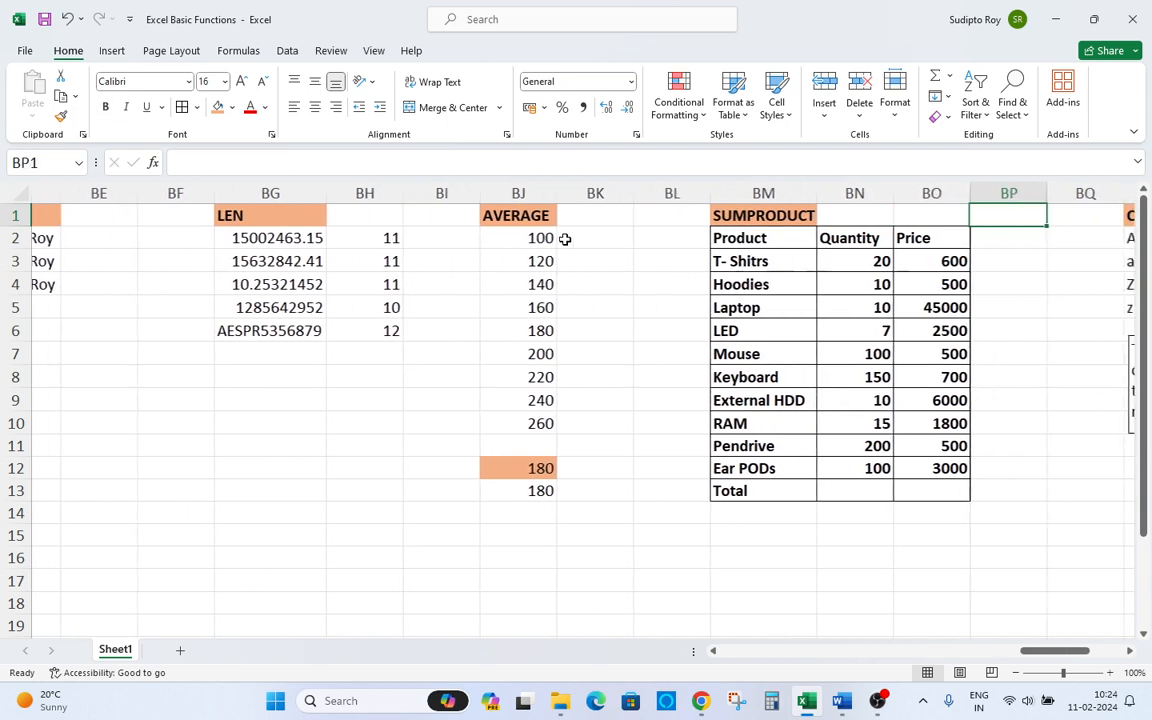
key(alt+Tab)
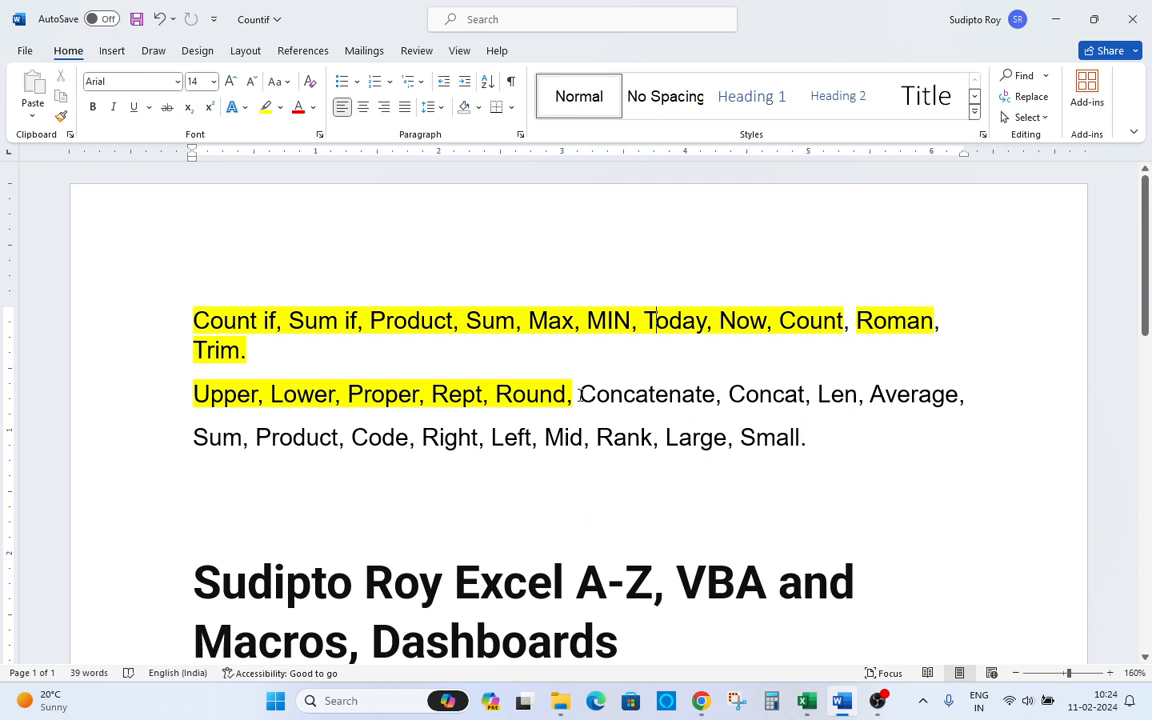
drag(580, 395, 715, 395)
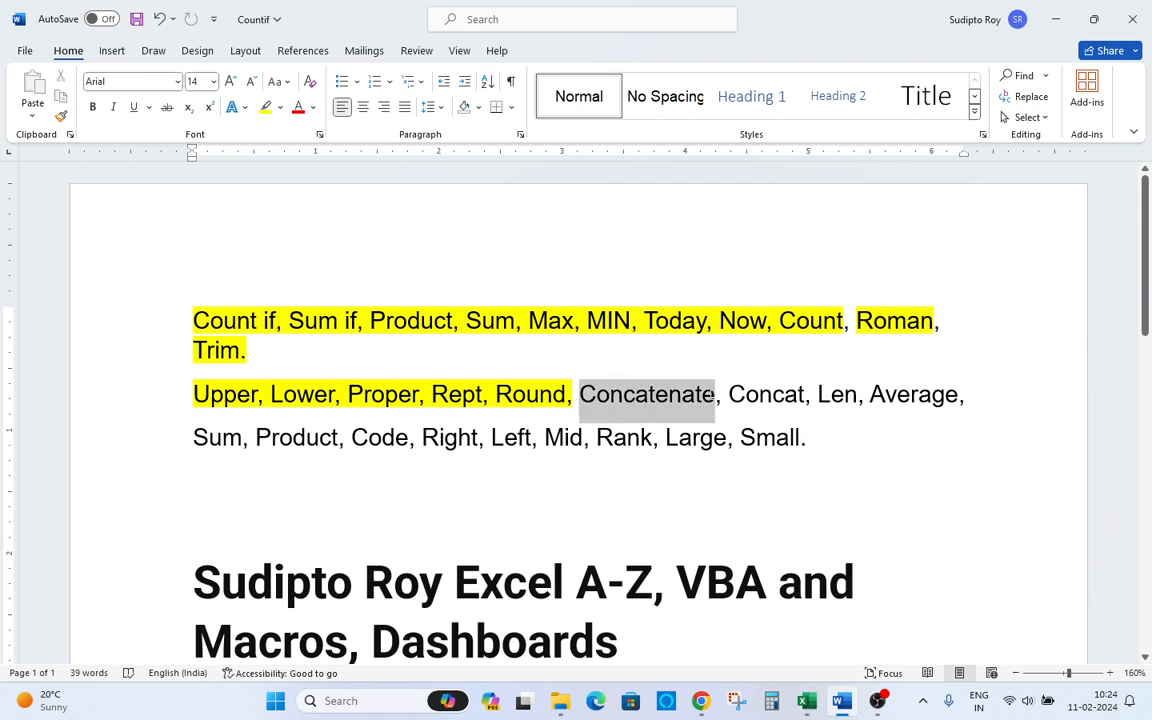
click(266, 107)
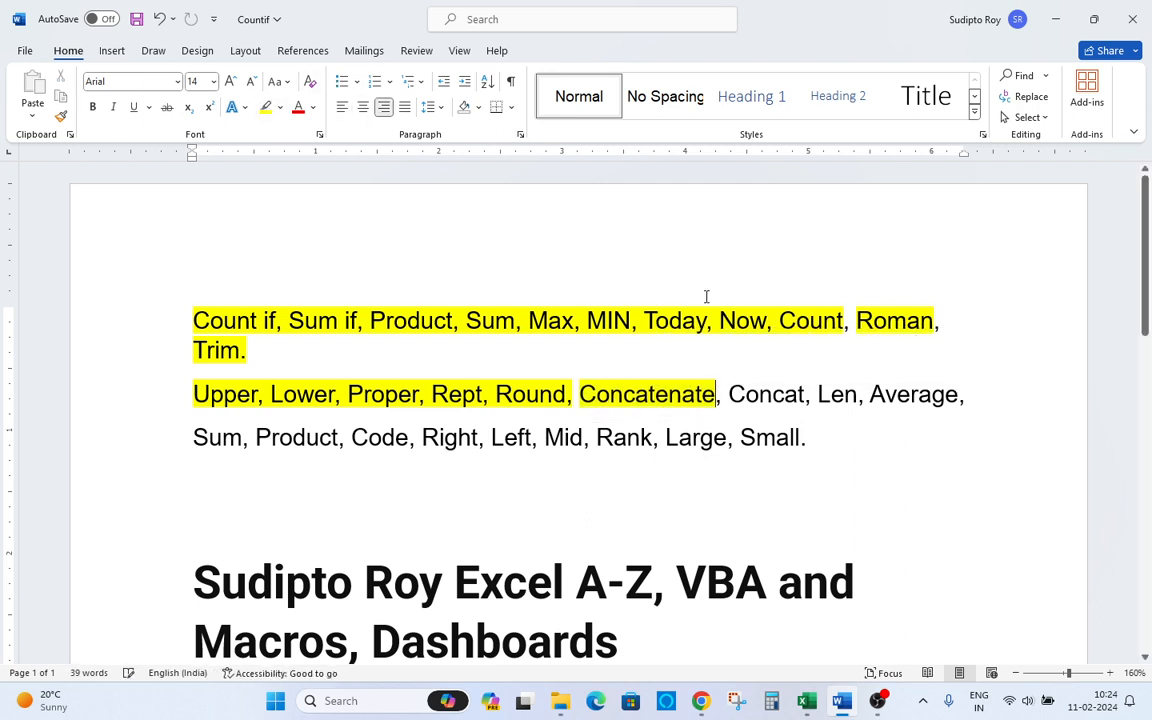
double_click(761, 378)
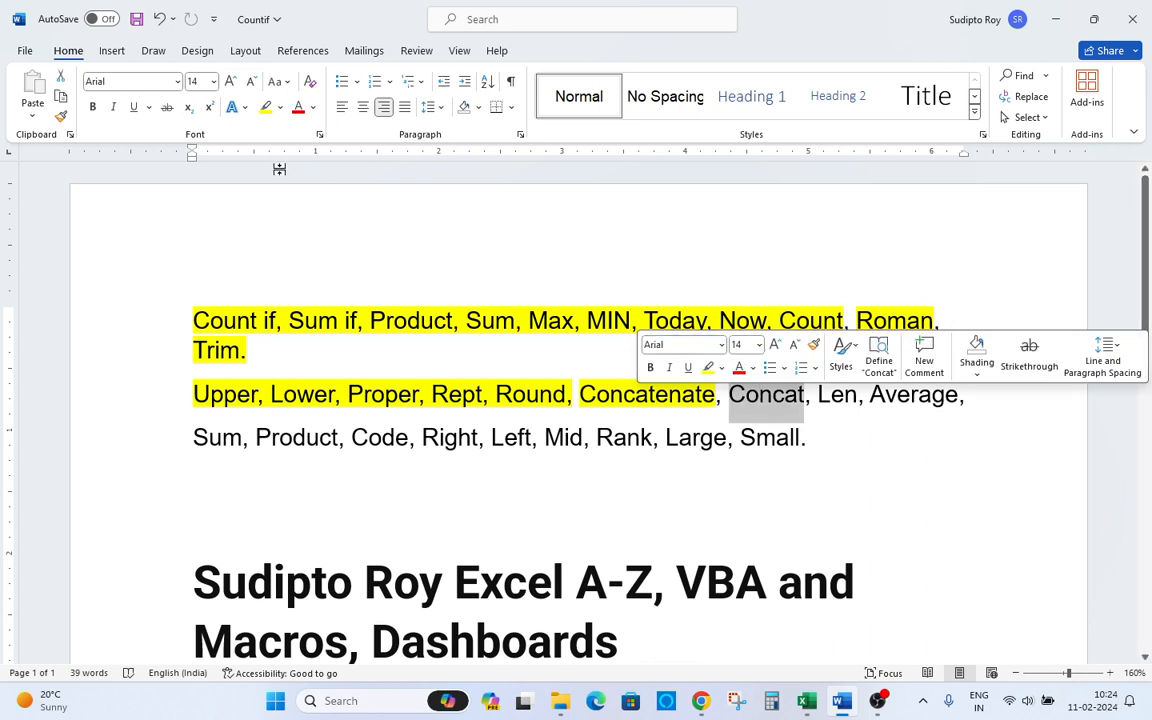
click(267, 108)
double_click(836, 392)
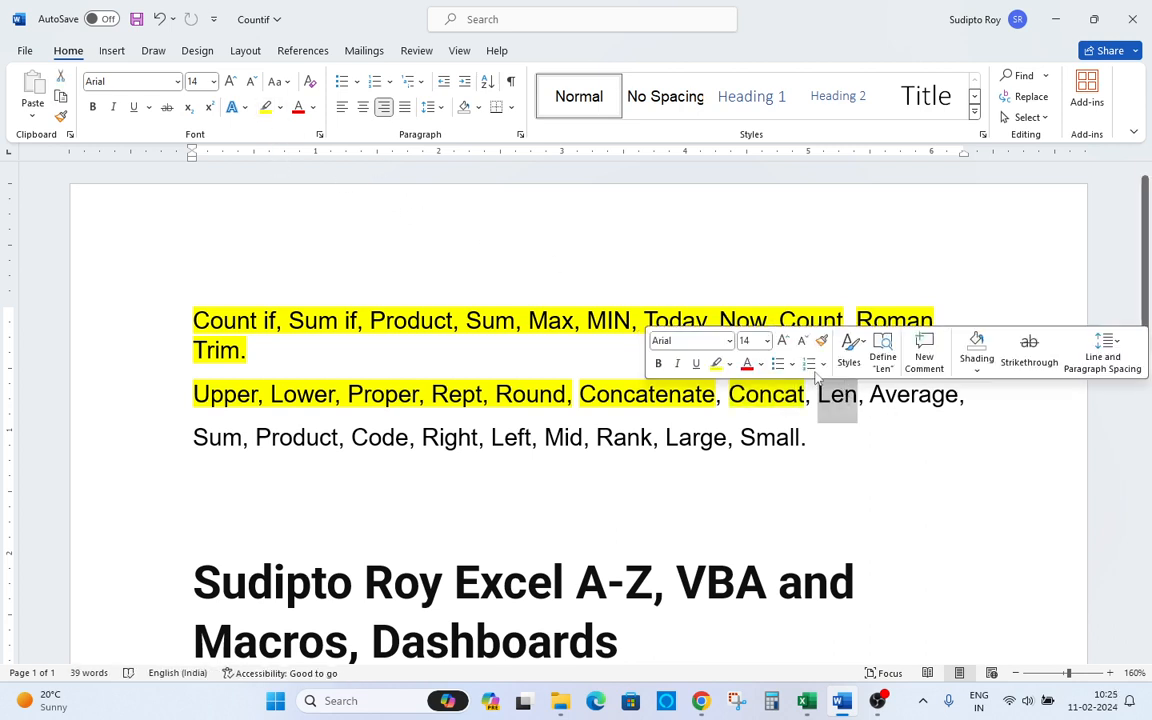
click(266, 107)
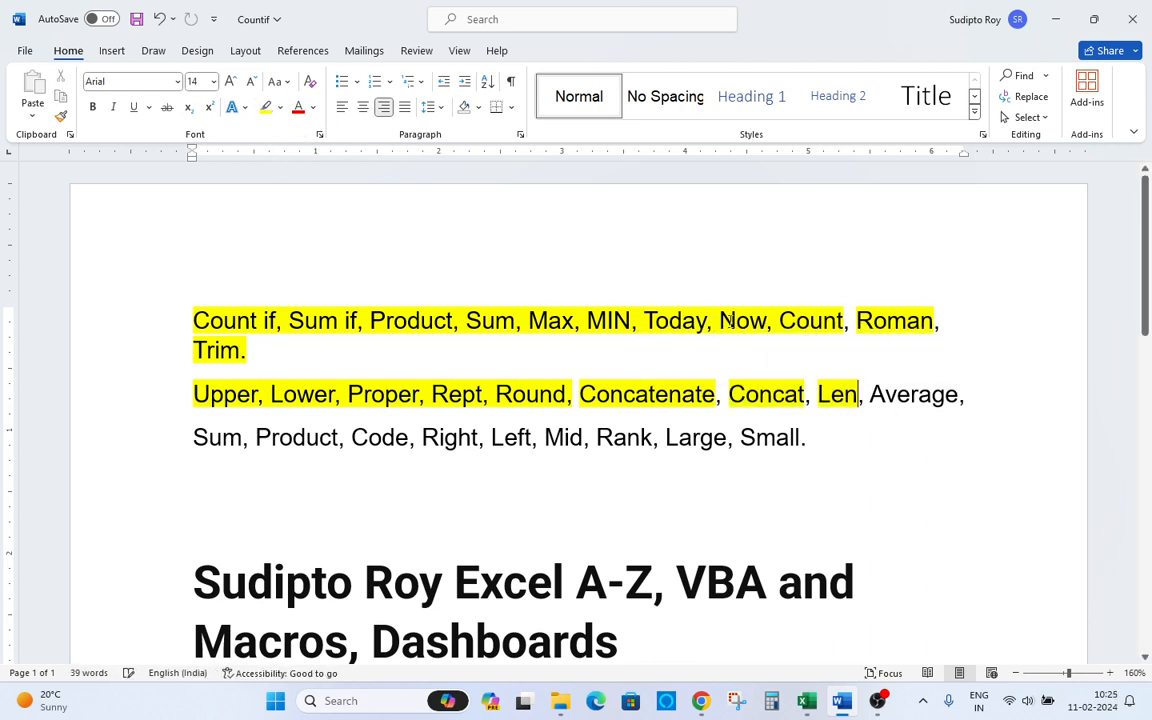
double_click(892, 396)
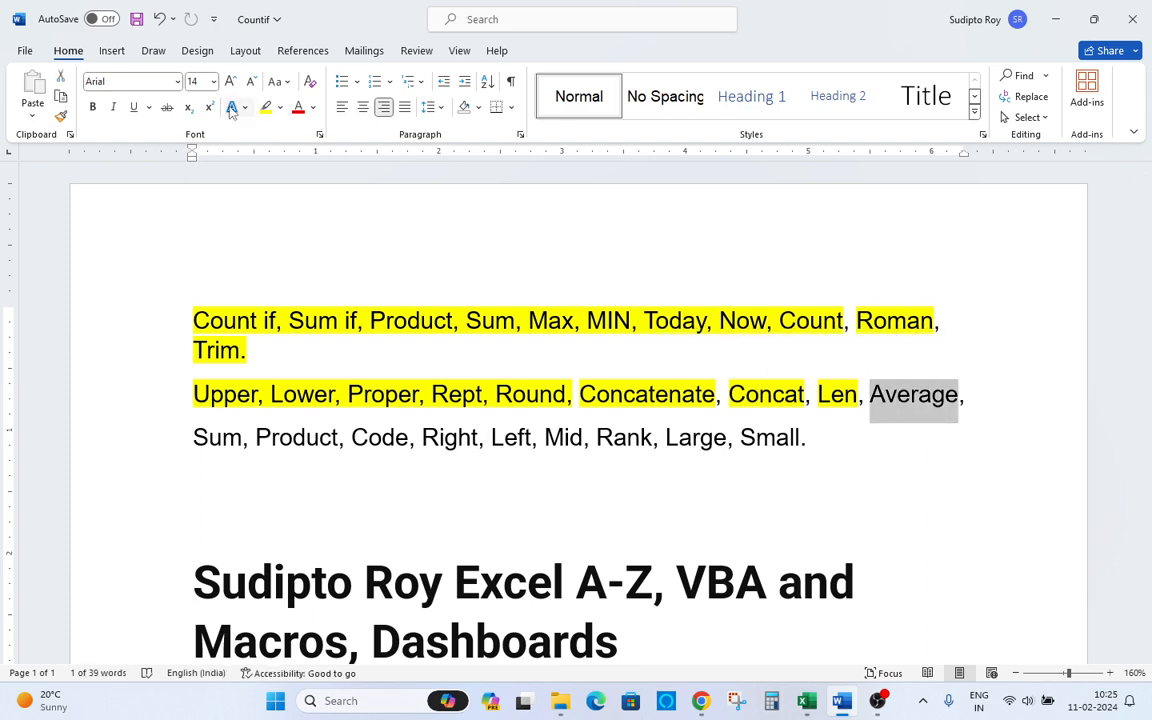
click(265, 107)
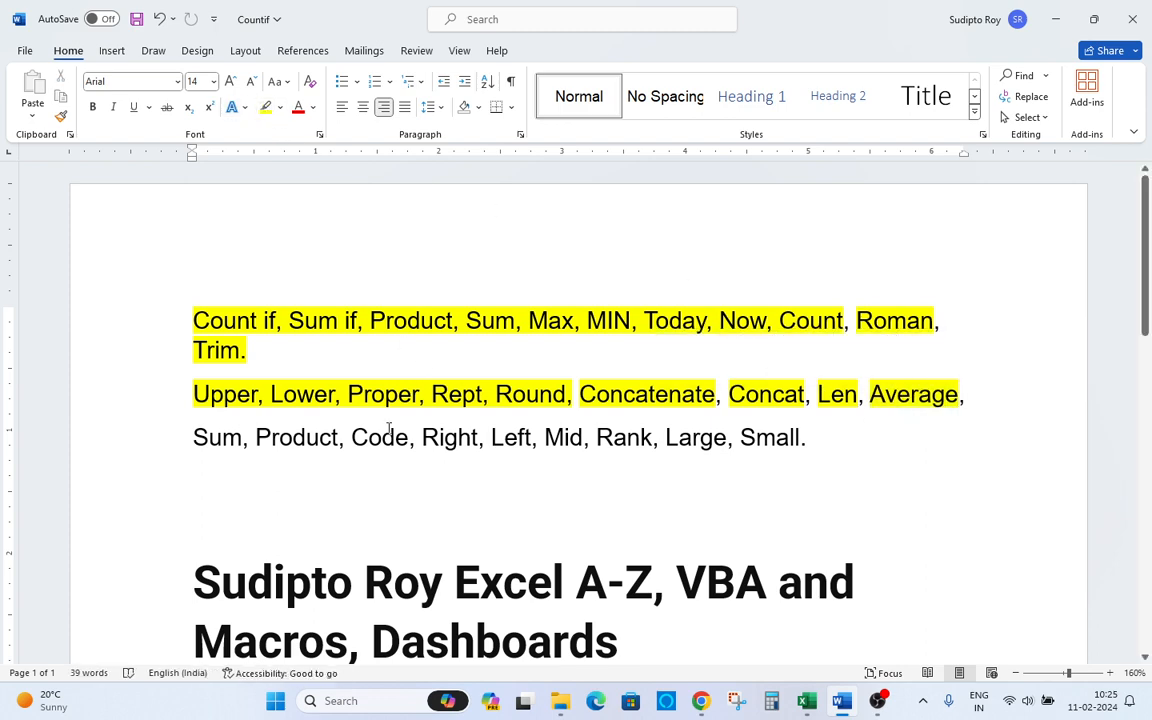
key(alt+Tab)
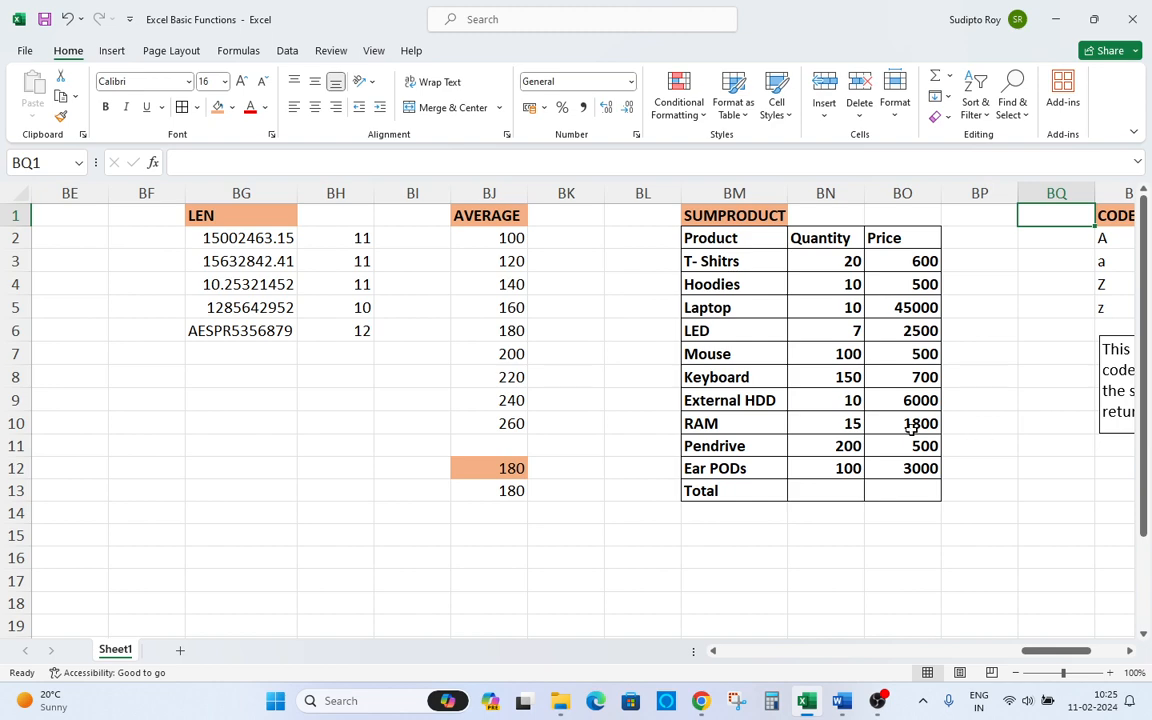
Examine the Quantity and Price columns of the SUMPRODUCT table.
key(alt+Tab)
key(alt+Tab)
drag(782, 203, 797, 200)
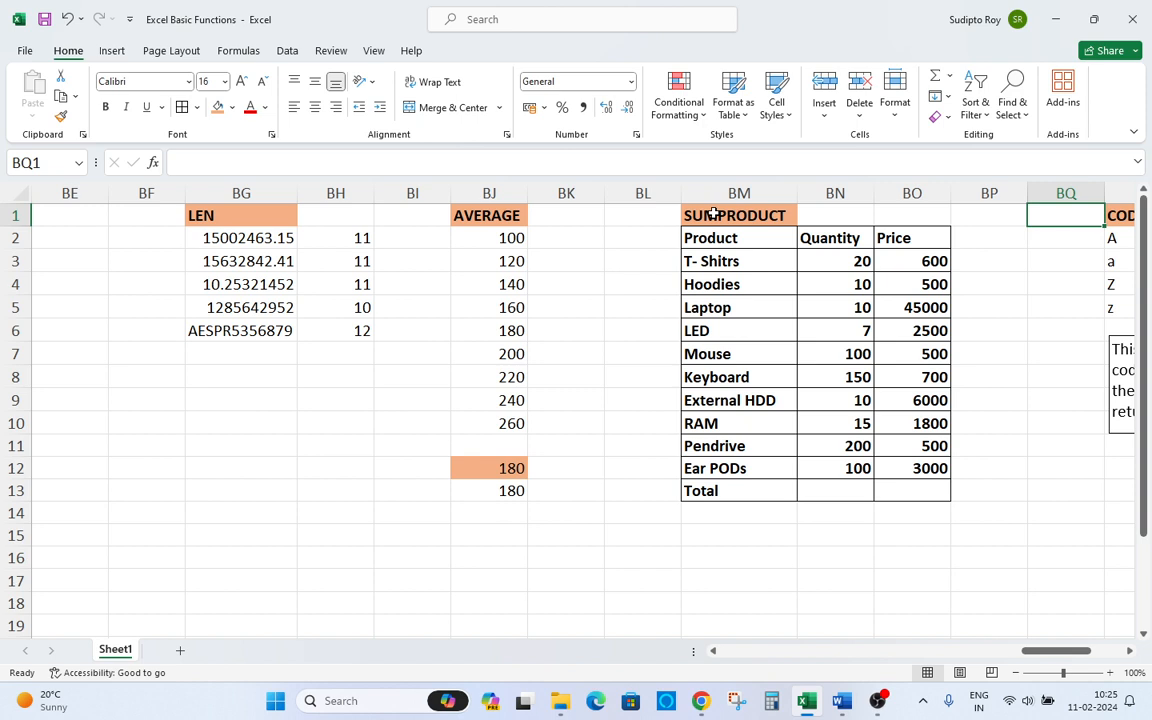
key(Down)
key(Left)
key(Left)
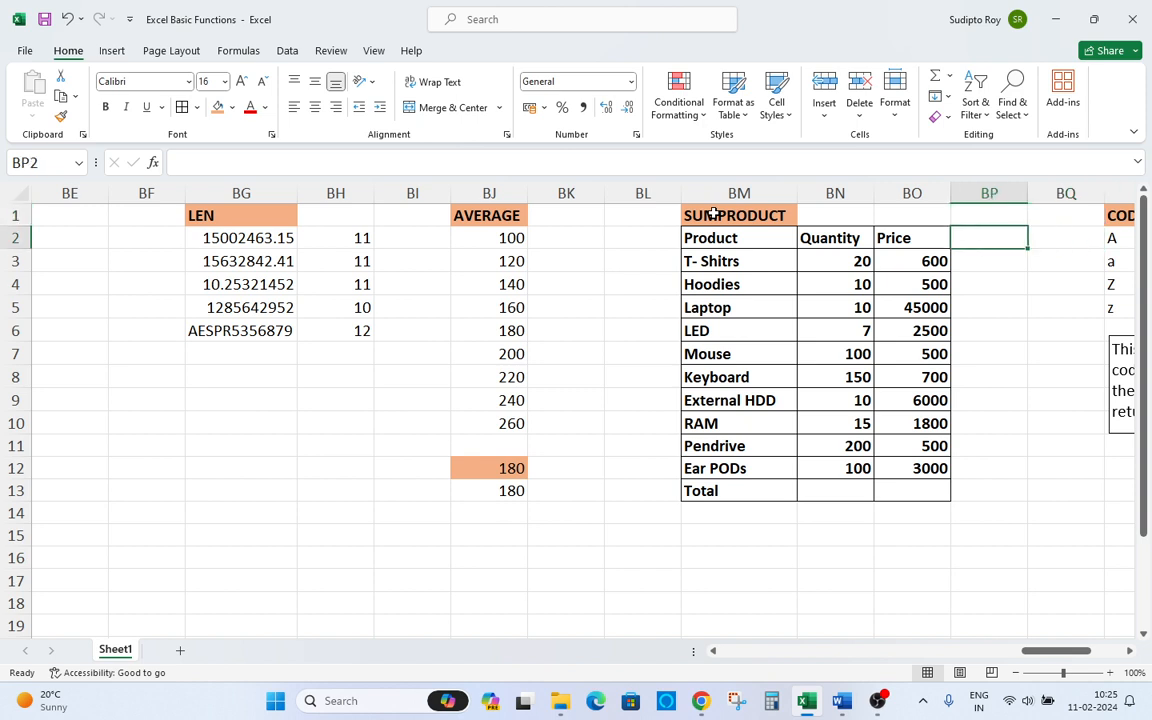
key(Down)
key(ctrl+Down)
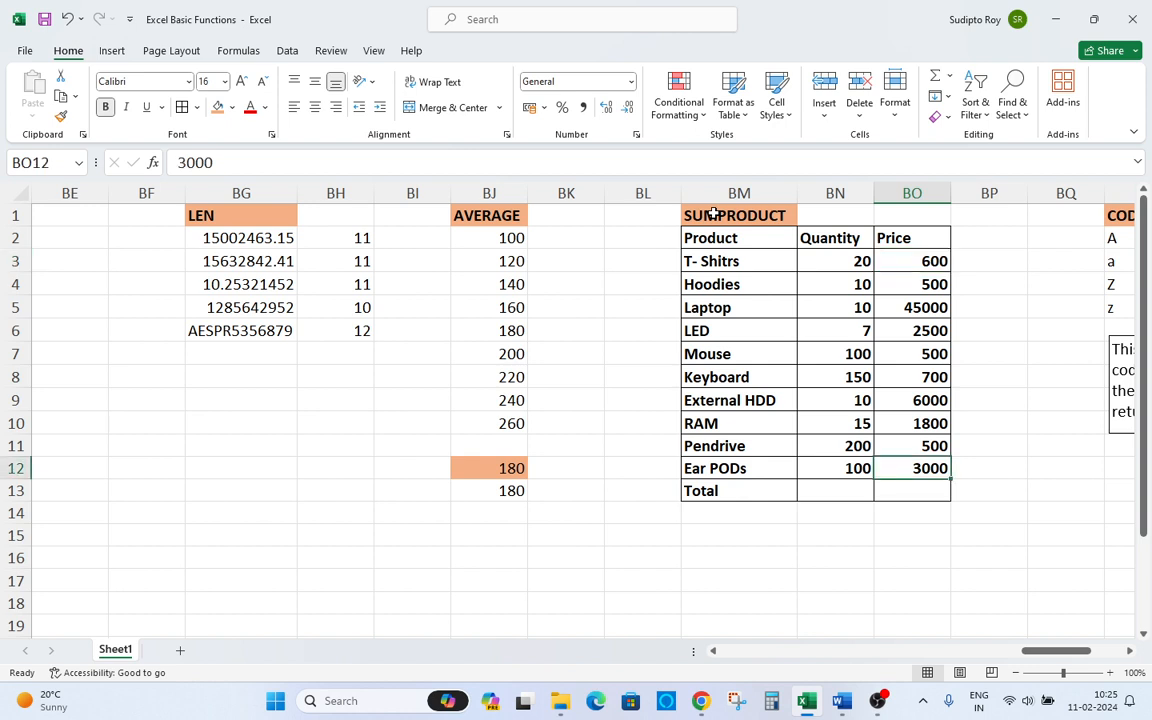
key(Down)
key(Left)
key(Up)
key(ctrl+Up)
key(Down)
key(Down)
key(Up)
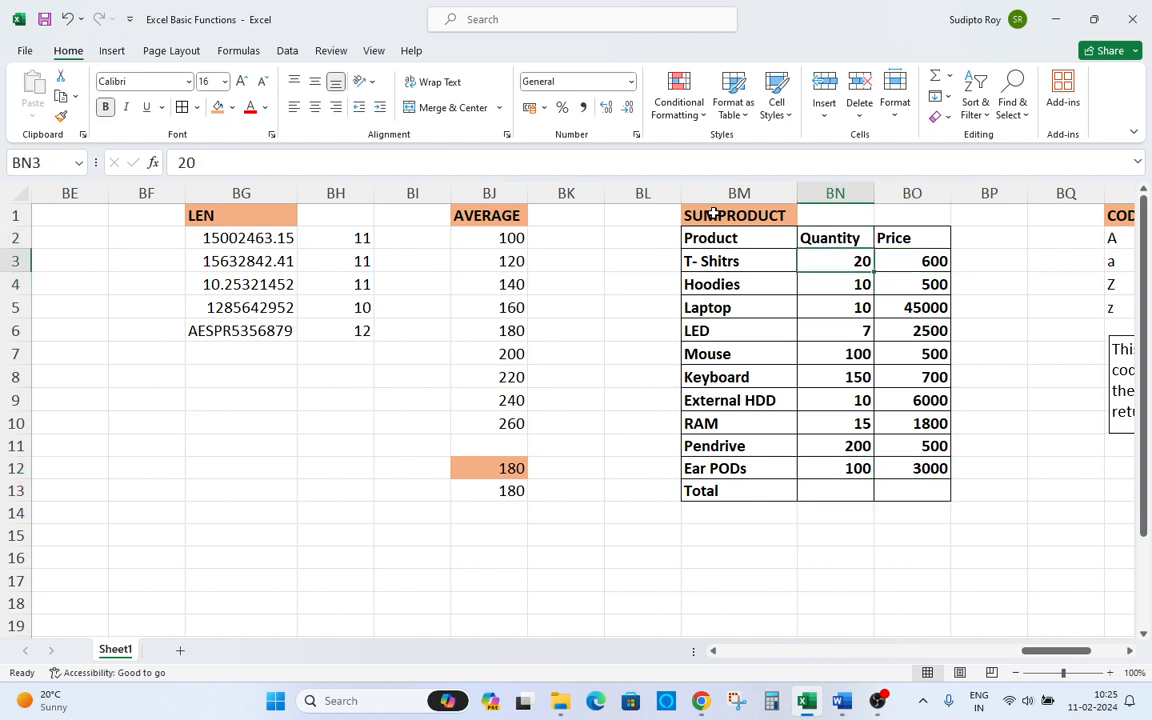
key(Right)
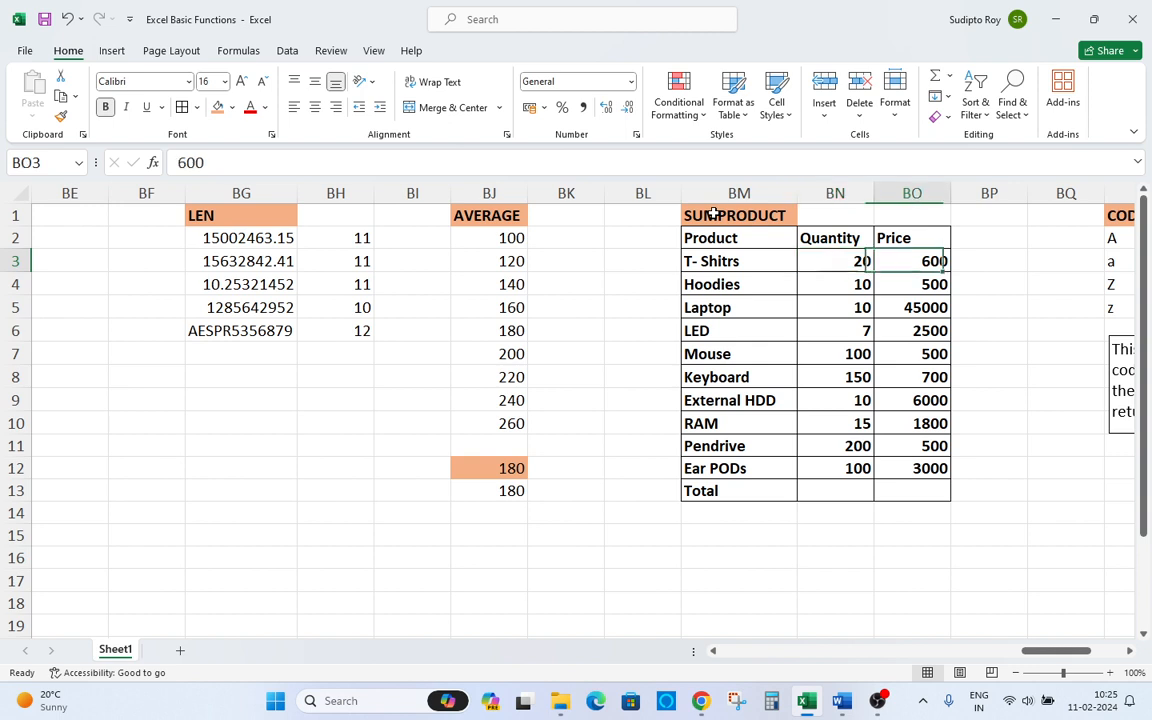
key(Left)
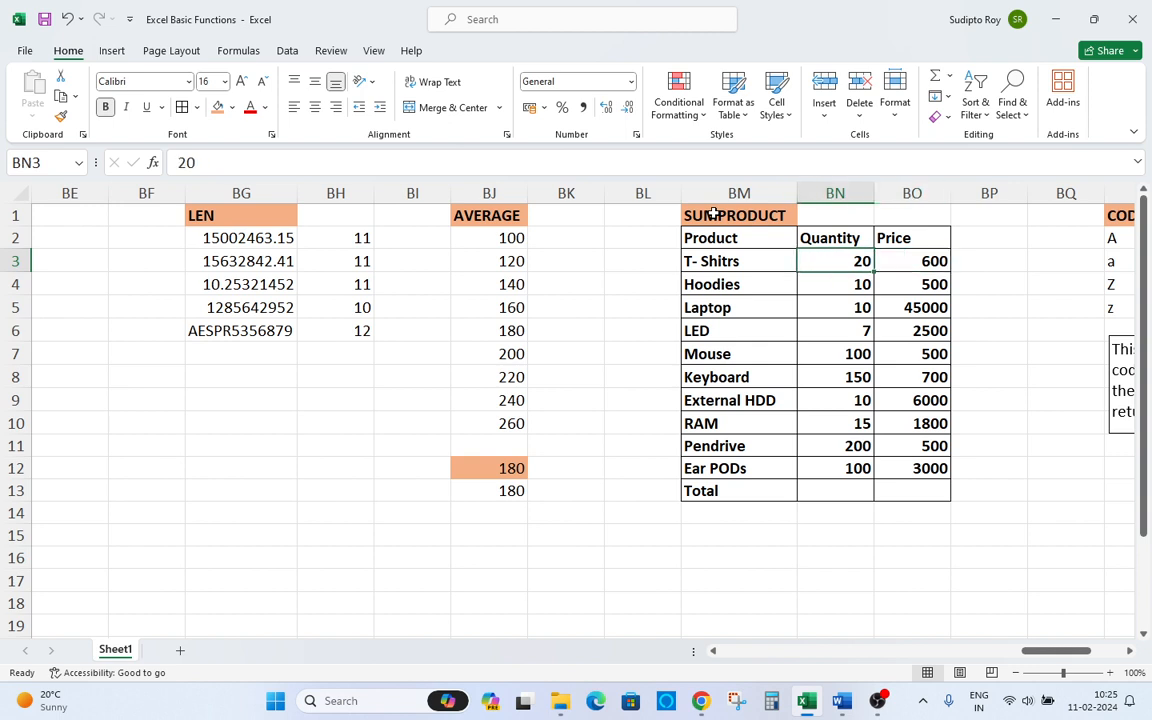
key(Right)
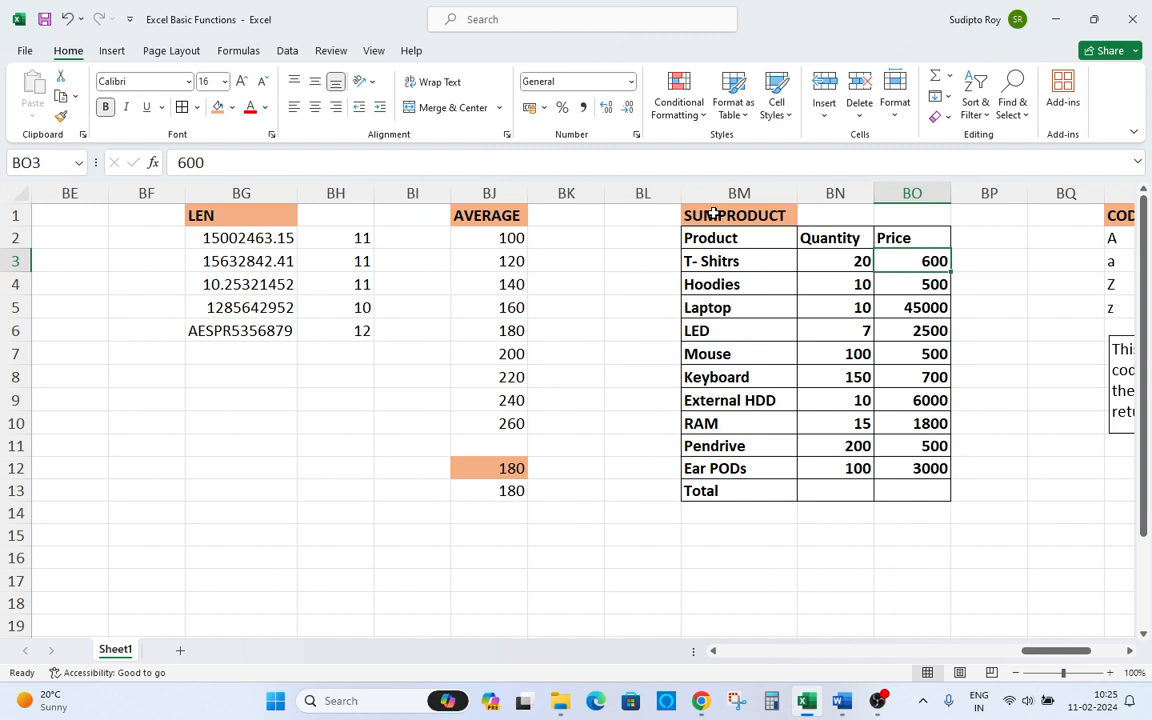
Enter =SUMPRODUCT(BN3:BN12,BO3:BO12) in BO13, the Total cell under Price.
key(ctrl+Down)
key(Down)
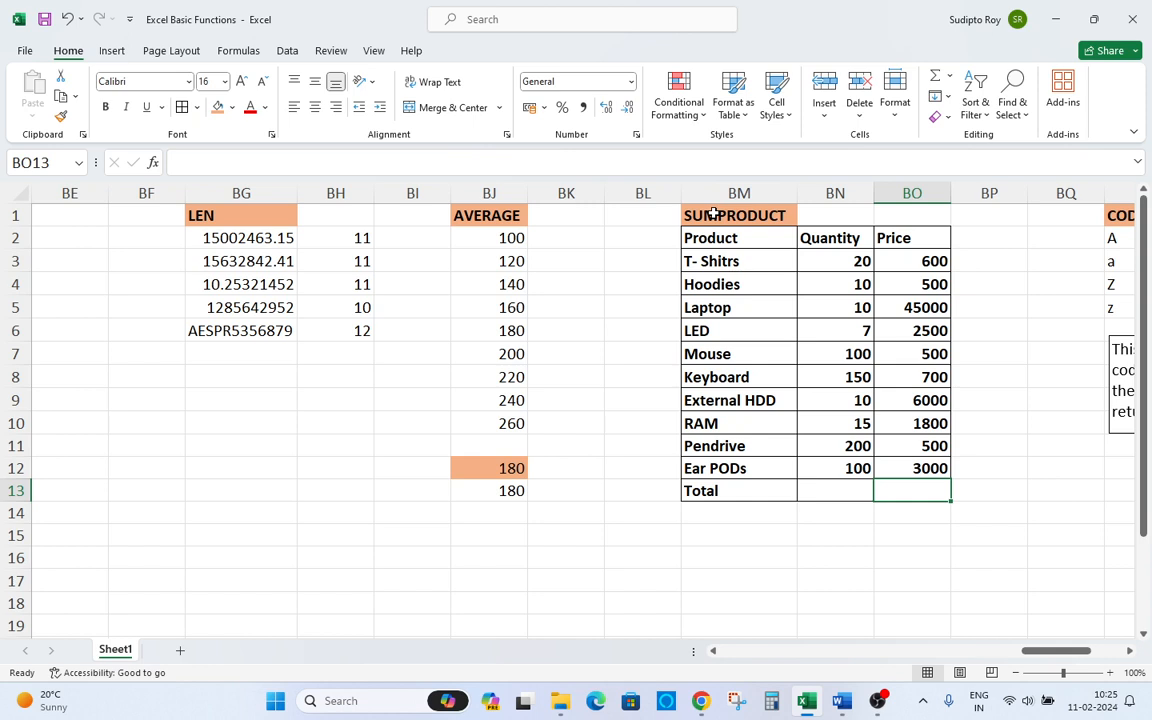
text(=)
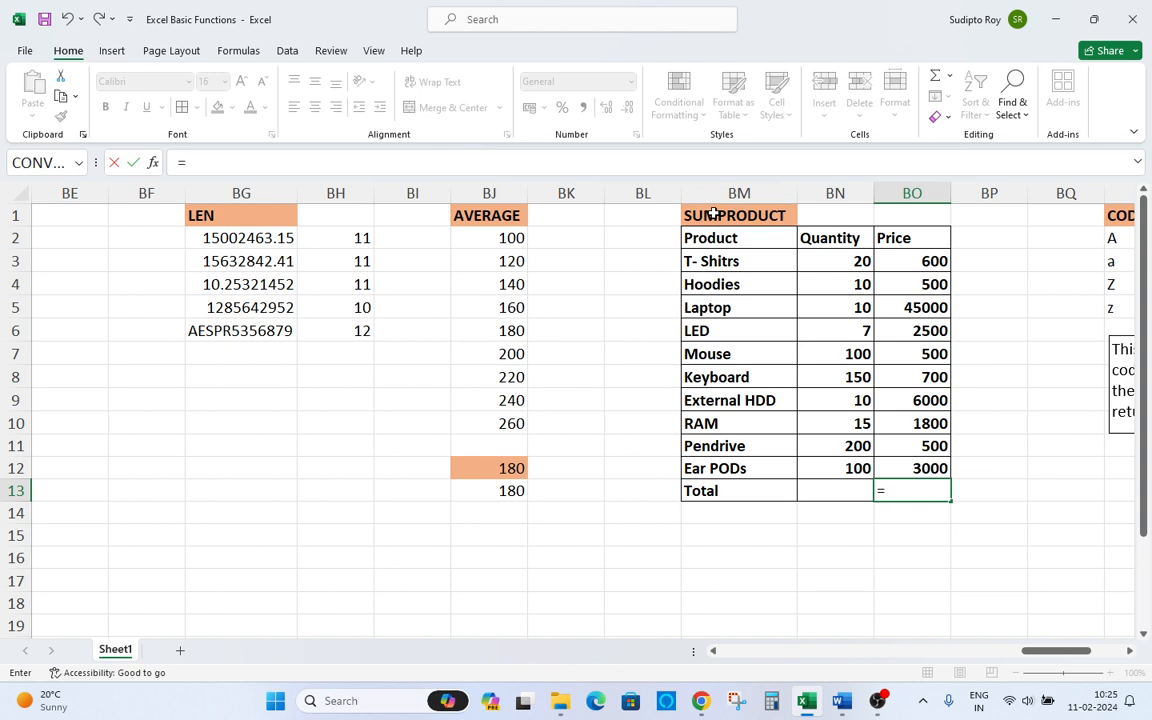
text(sum)
key(Tab)
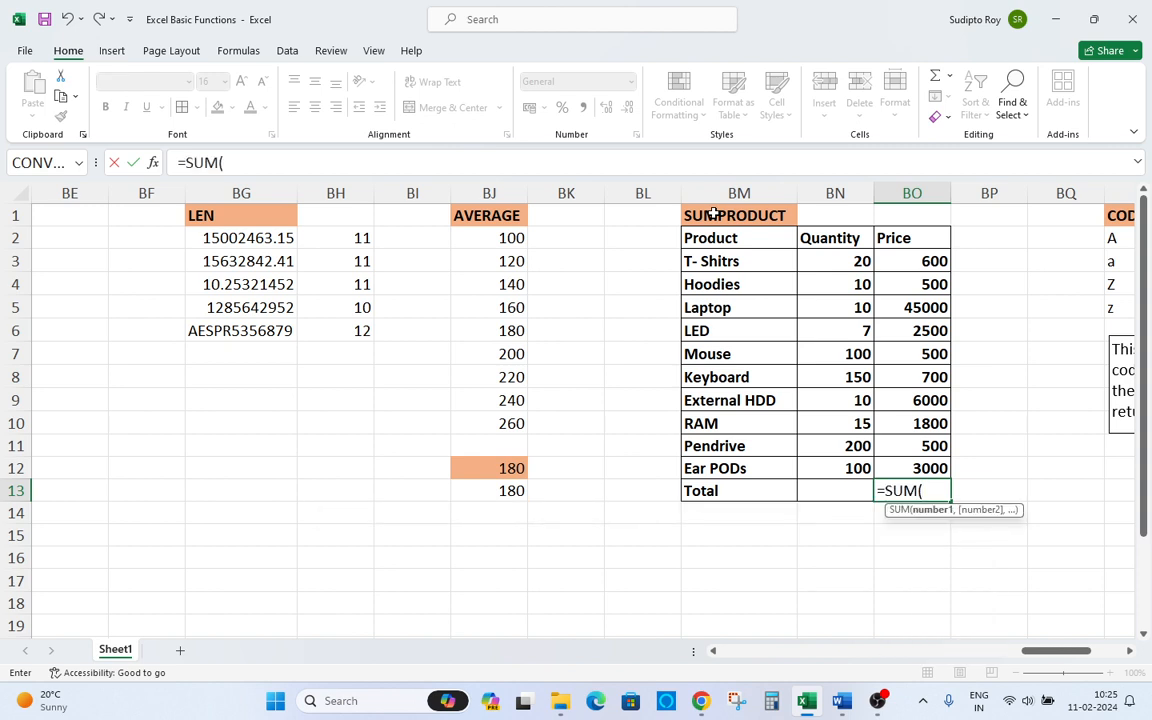
key(BackSpace)
key(Down)
key(Down)
key(Down)
key(Tab)
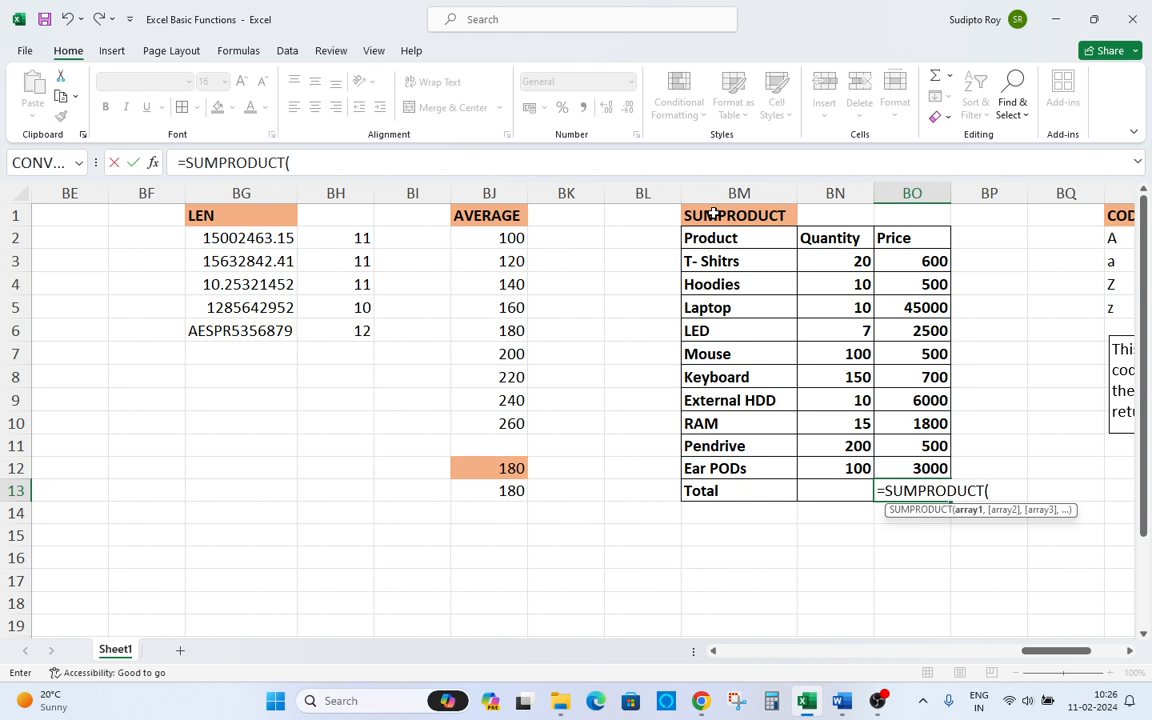
key(Up)
key(Left)
key(Up)
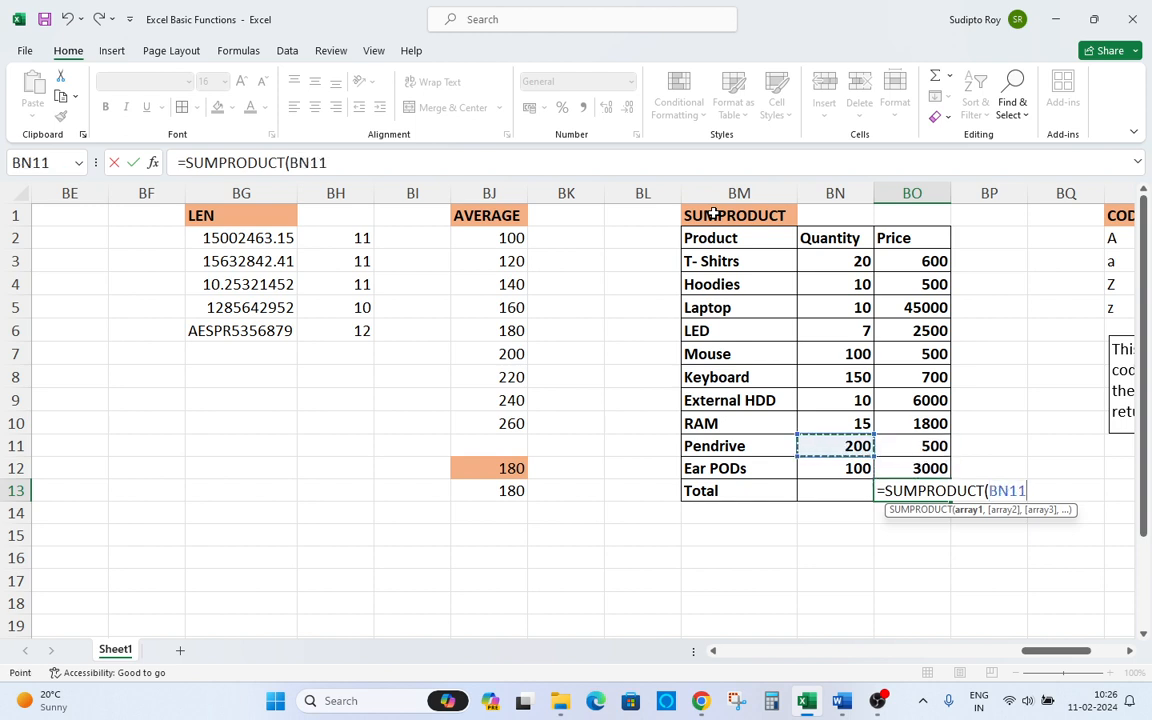
key(Down)
key(ctrl+shift+Up)
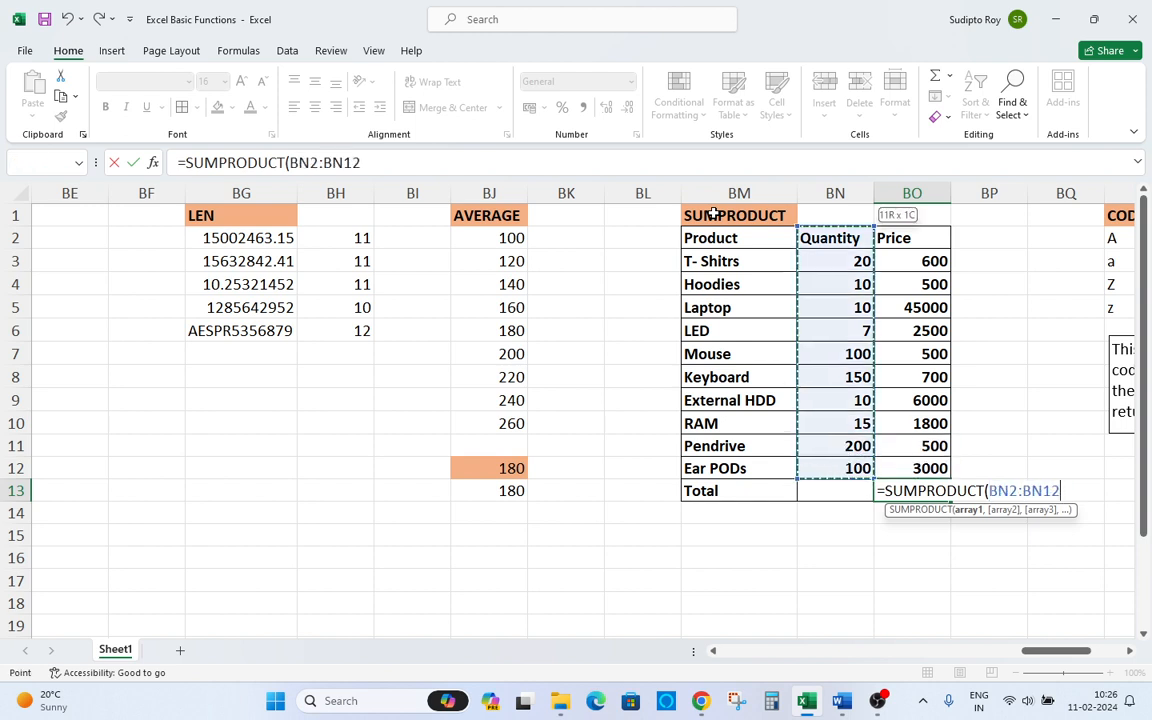
key(shift+Down)
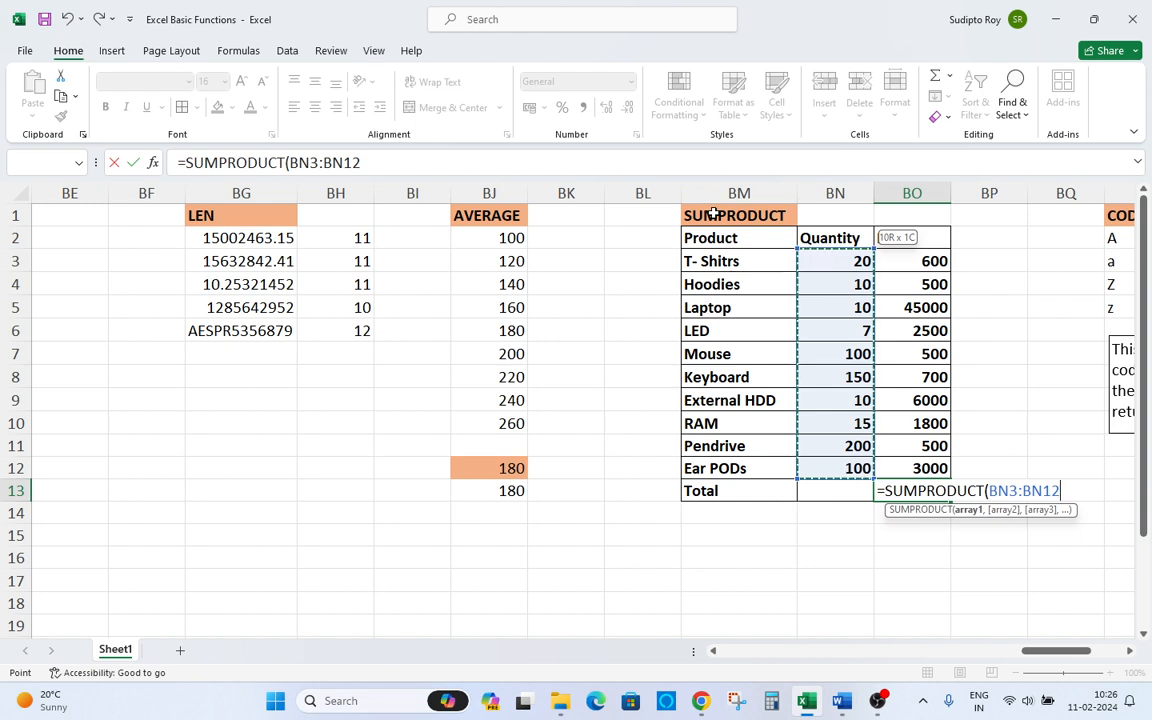
text(,)
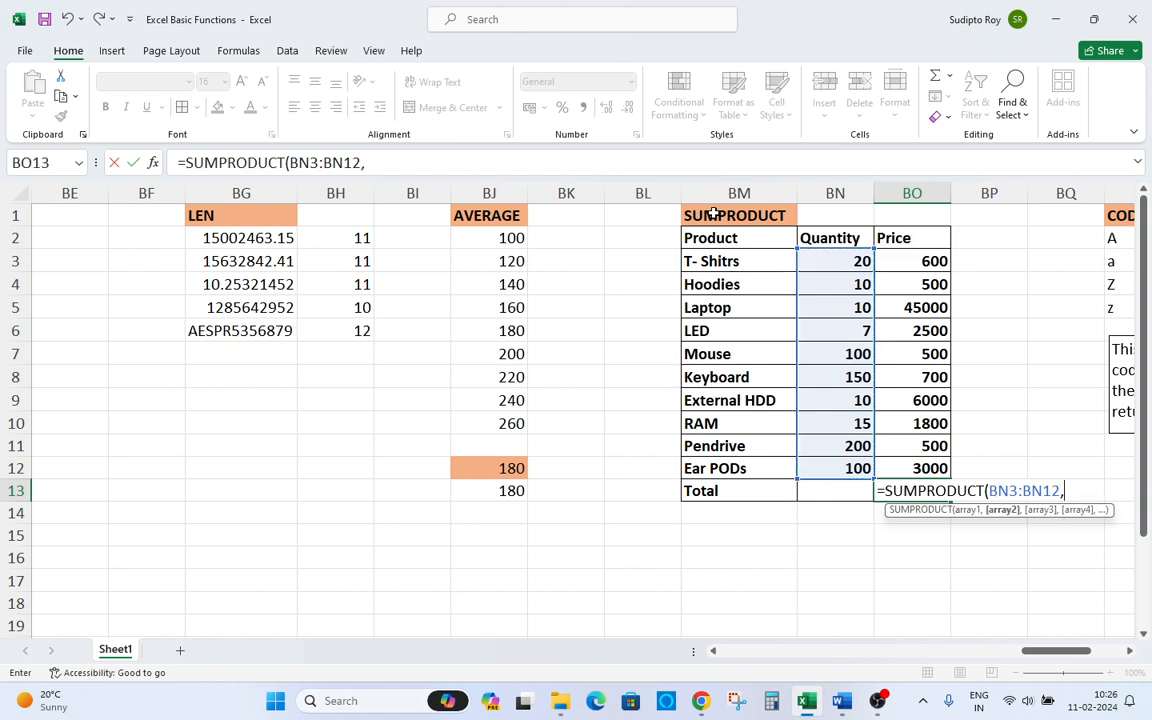
key(Up)
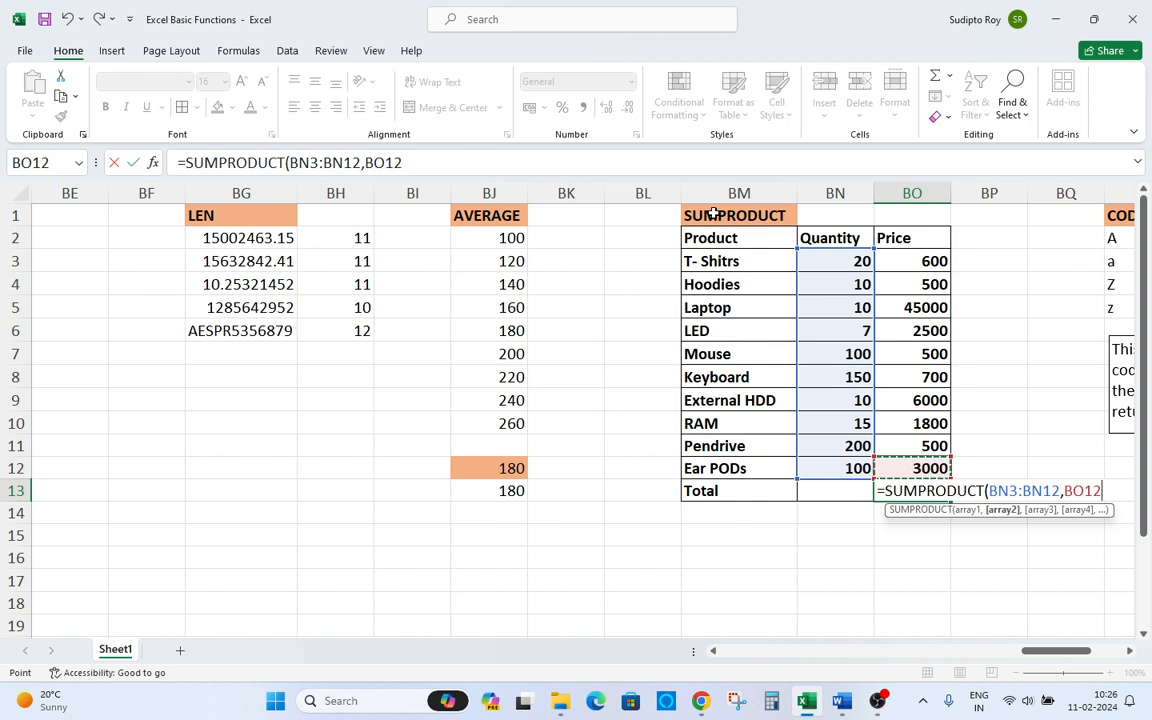
key(ctrl+shift+Up)
key(shift+Down)
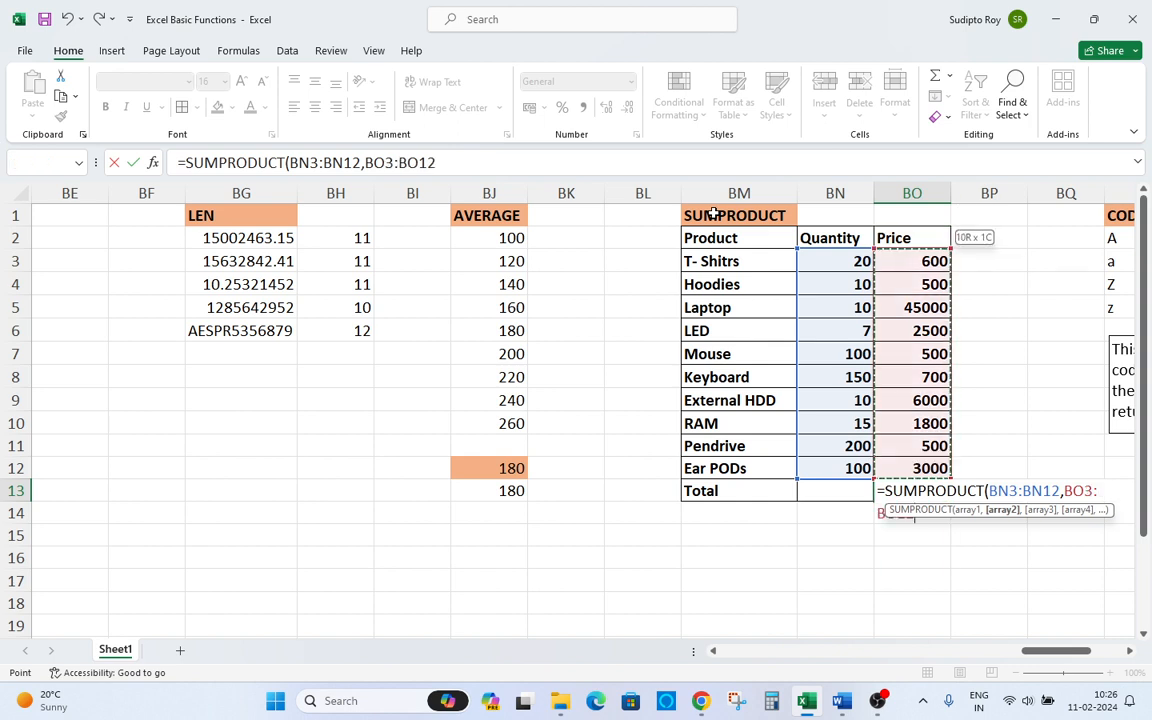
text())
key(Return)
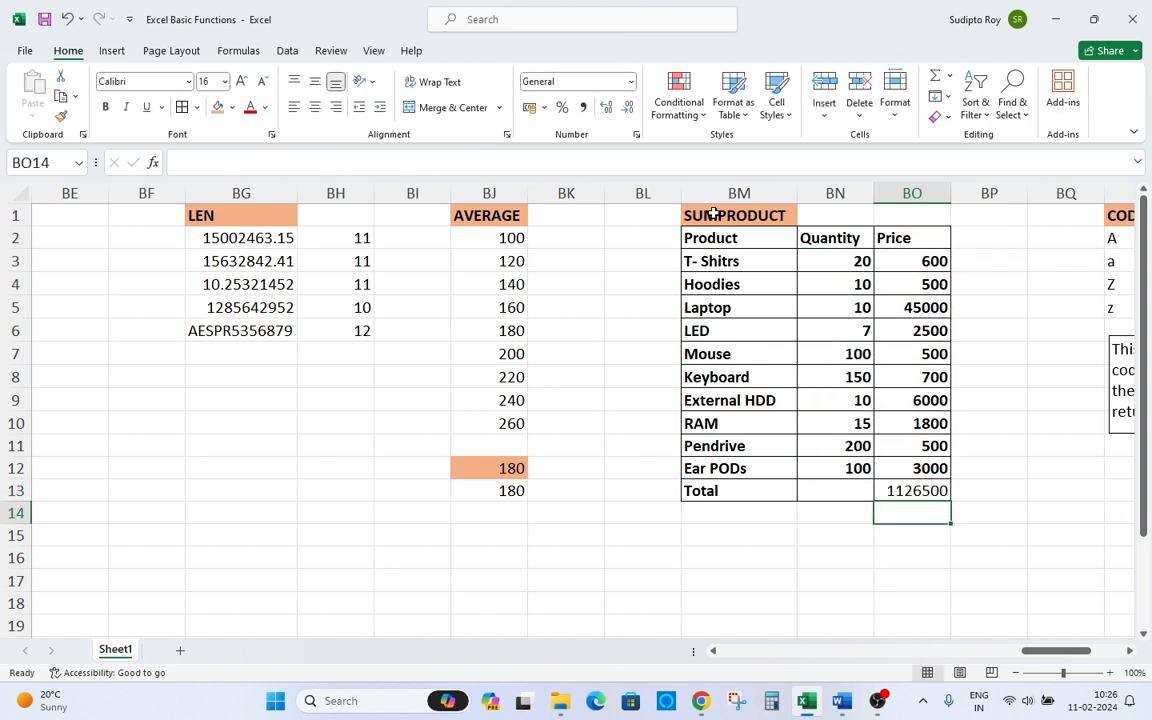
Inspect the BO13 formula and move to BP3 beside the first product's price.
key(Up)
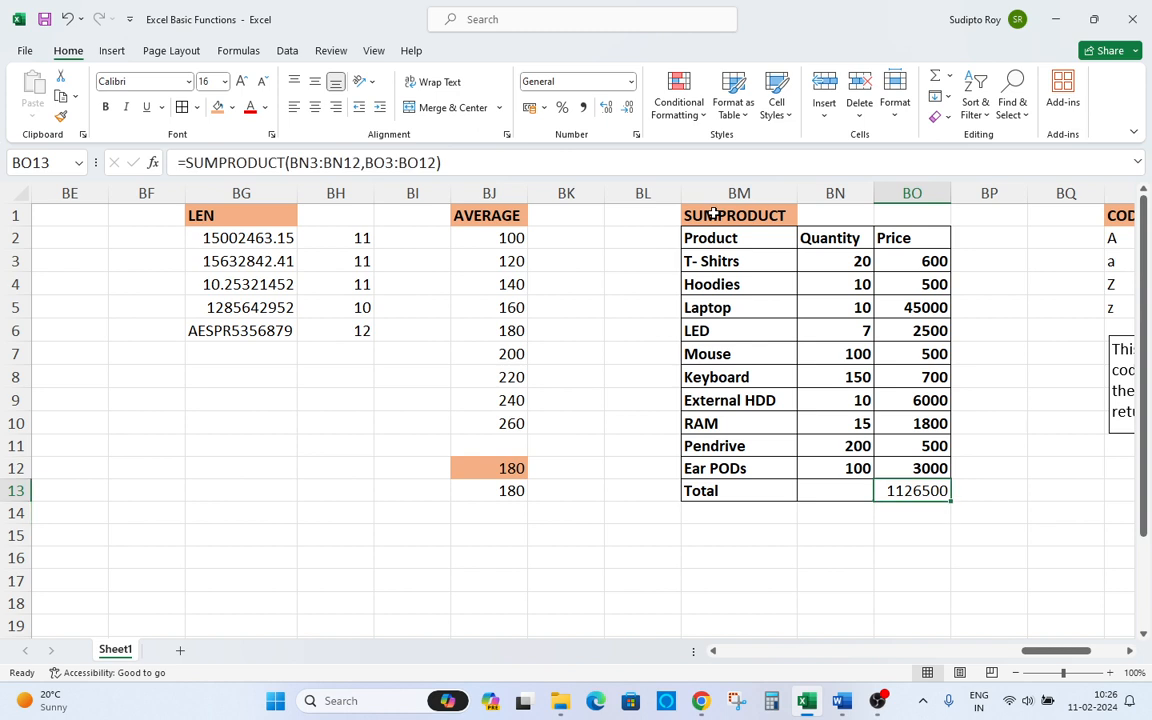
key(ctrl+Up)
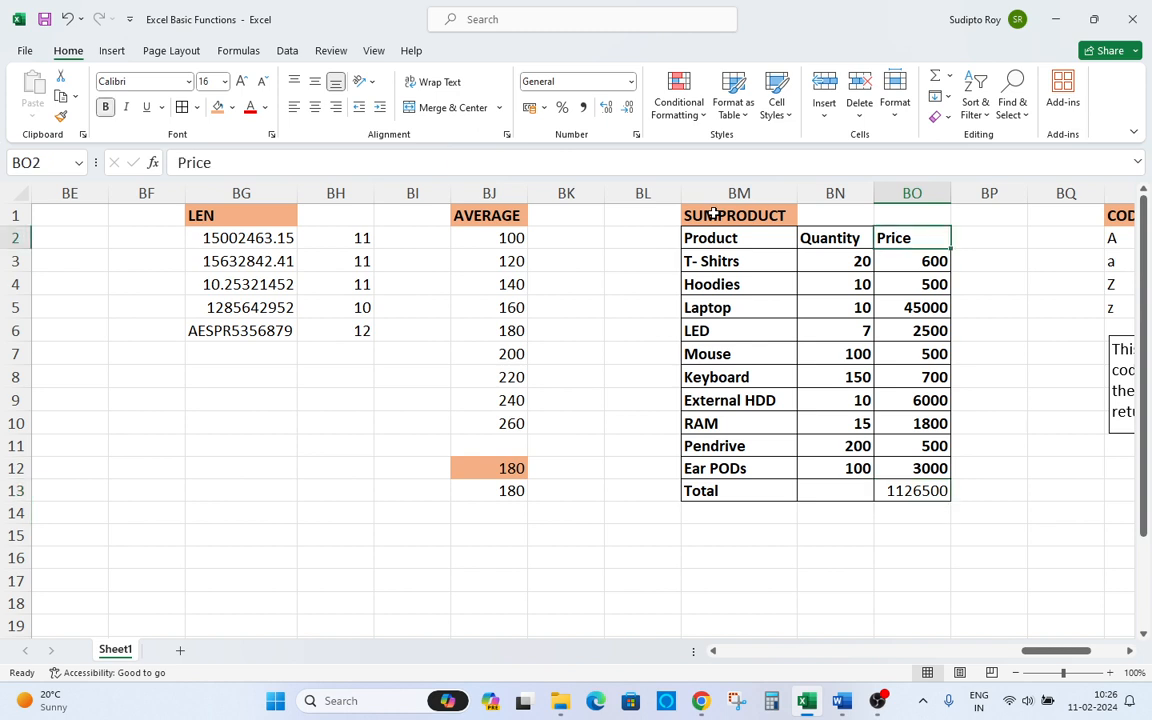
key(Right)
key(Down)
text(-)
key(Escape)
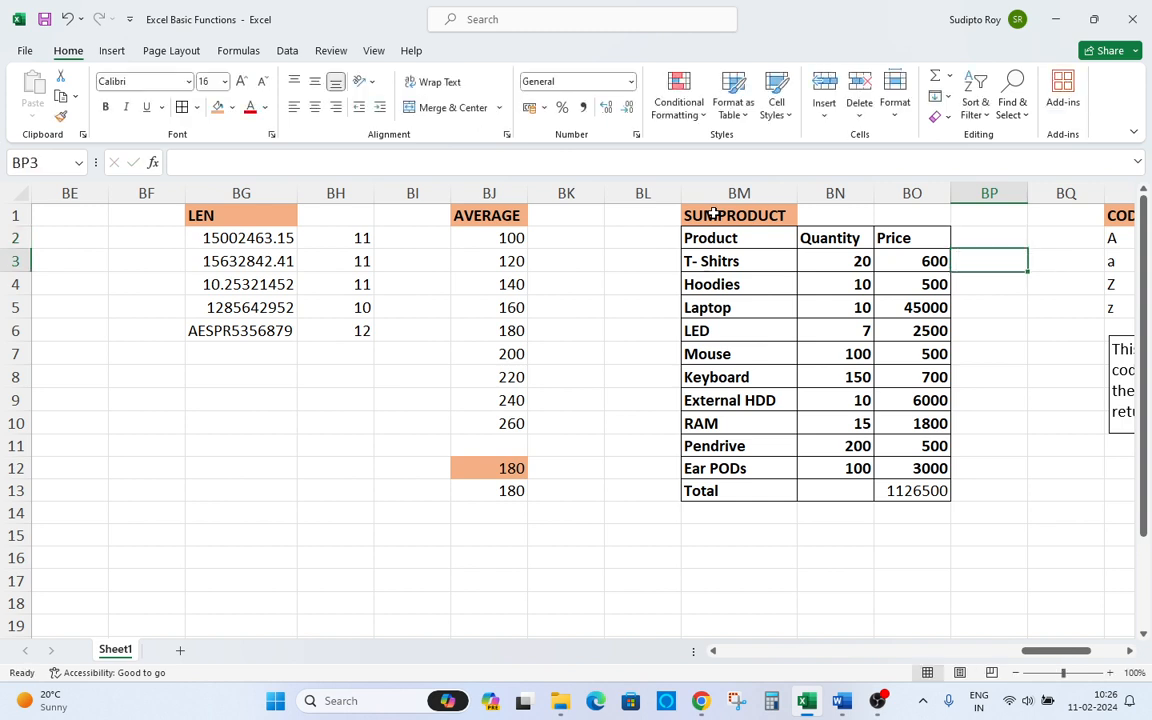
Enter =BN3*BO3 in BP3 and copy it down the column through BP13.
text(=)
key(Left)
key(Left)
text(*)
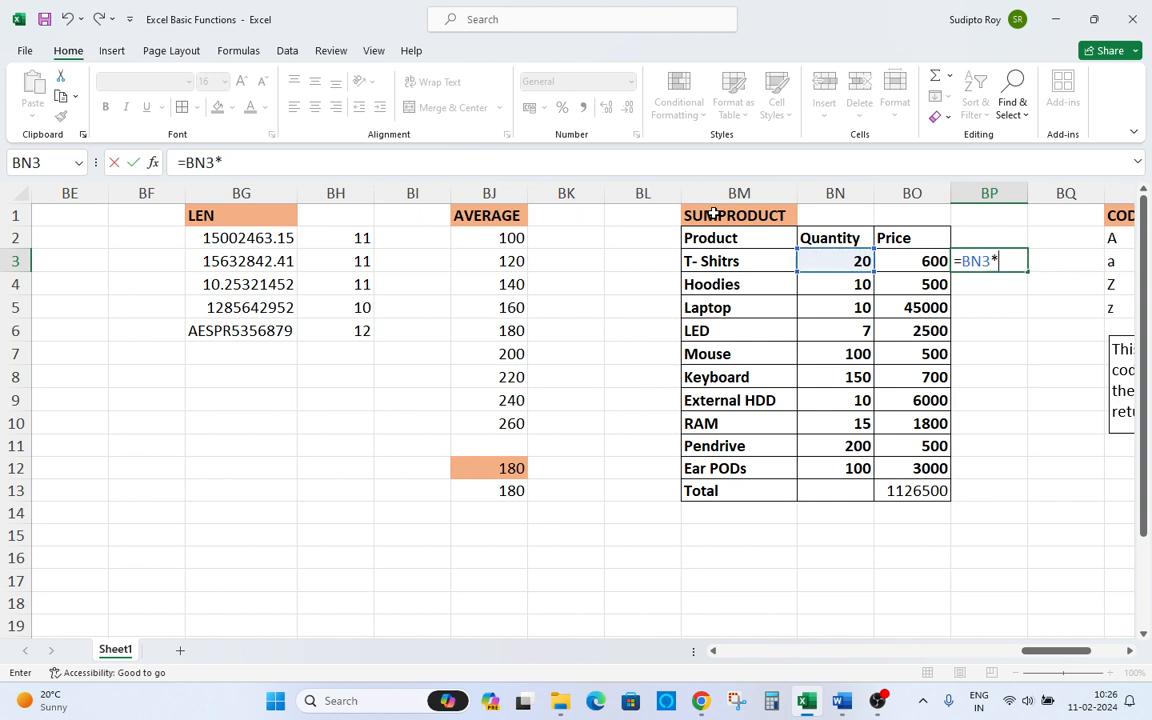
key(Right)
key(ctrl+Return)
key(ctrl+c)
key(Left)
key(ctrl+Down)
key(Right)
key(ctrl+shift+Up)
key(ctrl+v)
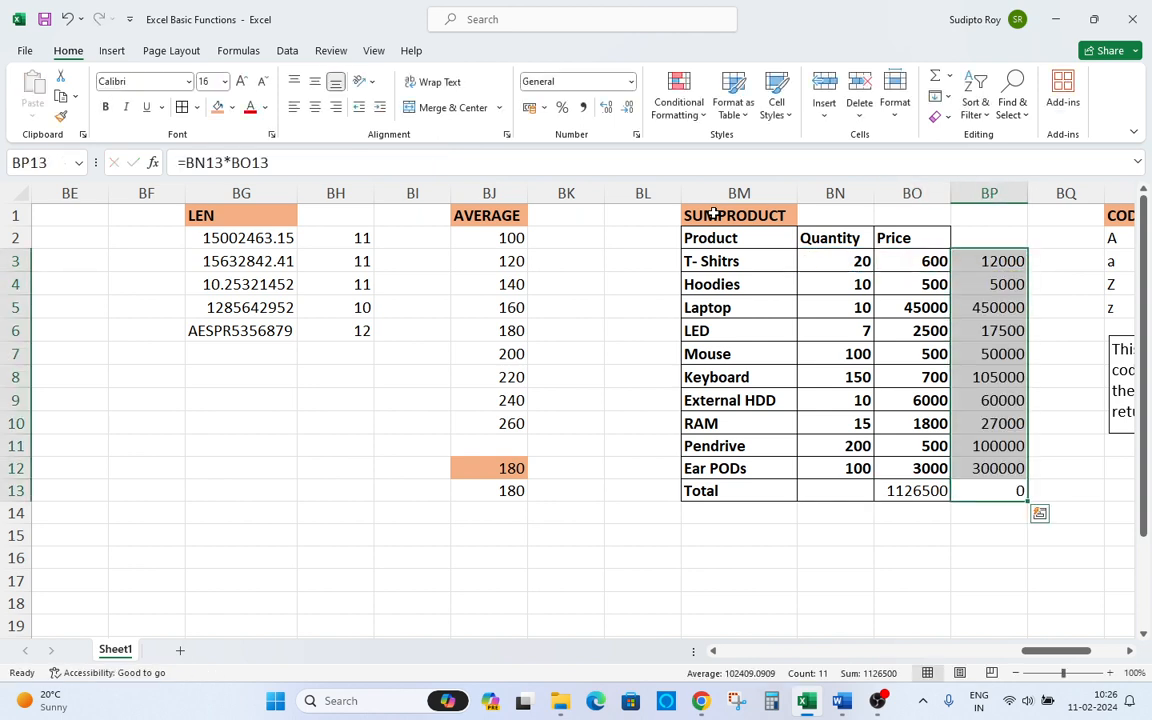
Clear BP13 and replace it with an AutoSum =SUM(BP3:BP12) totalling the line amounts.
key(Down)
key(Up)
key(Delete)
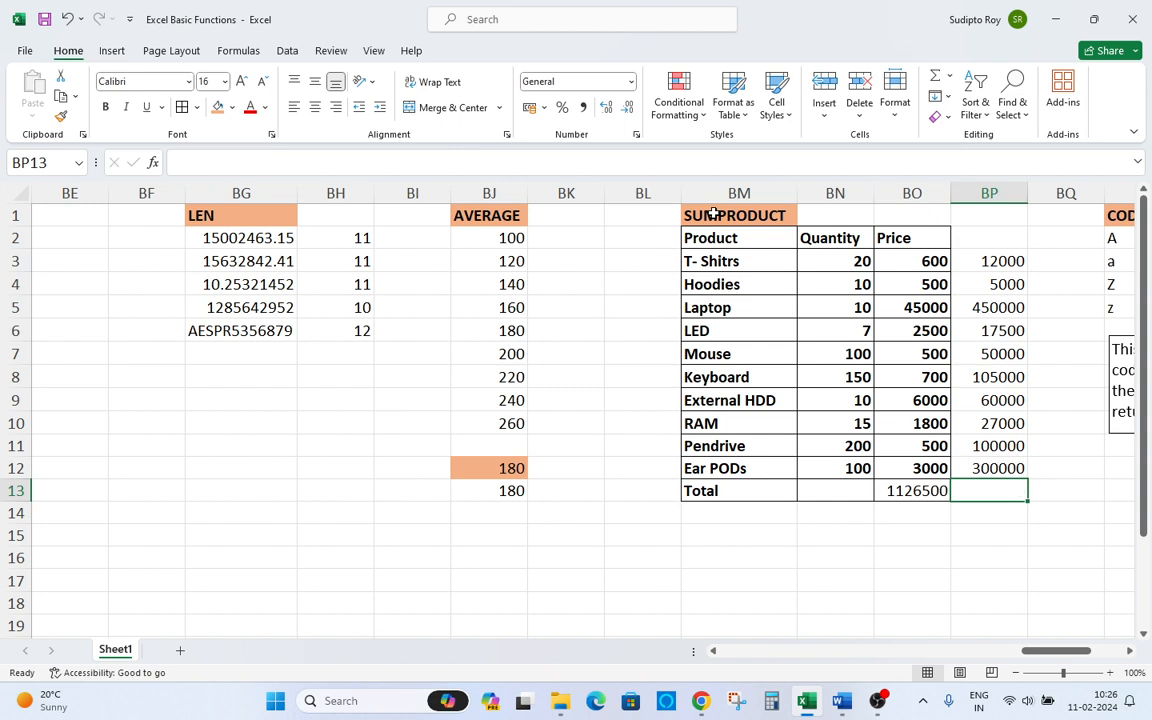
key(alt+equal)
key(Return)
key(Up)
key(Left)
key(Right)
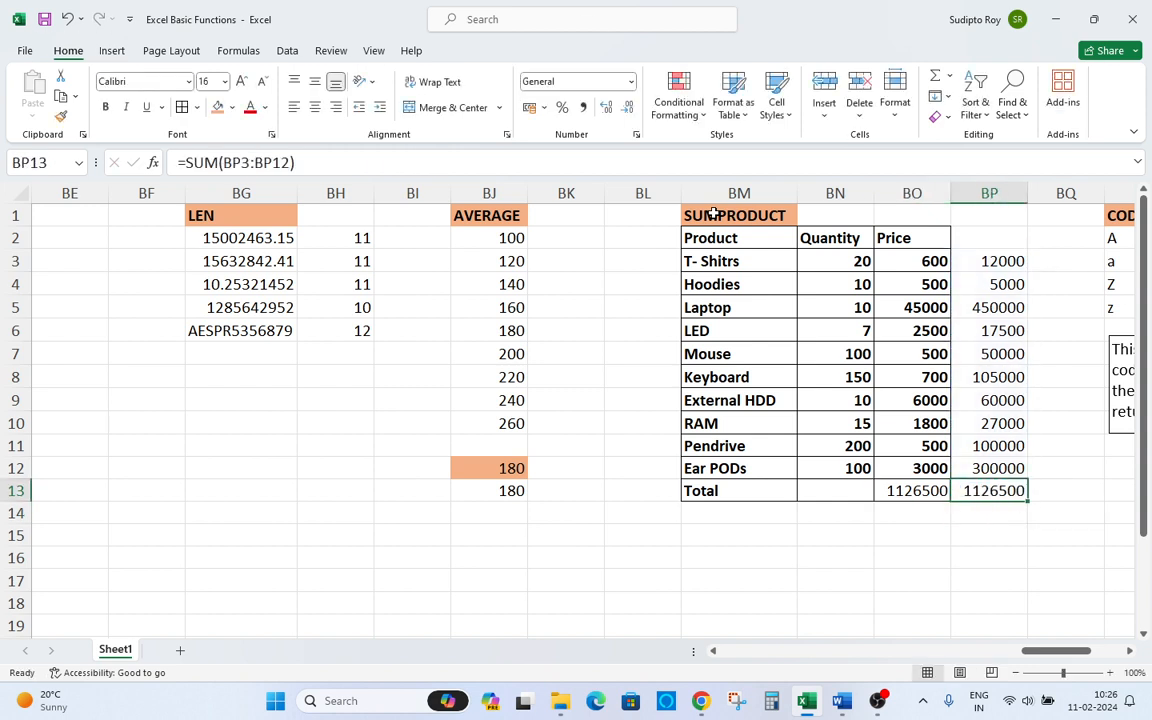
Clear the line-amount helper column BP beside the SUMPRODUCT table.
key(Left)
key(Right)
key(Right)
key(Left)
key(Right)
key(Left)
key(ctrl+space)
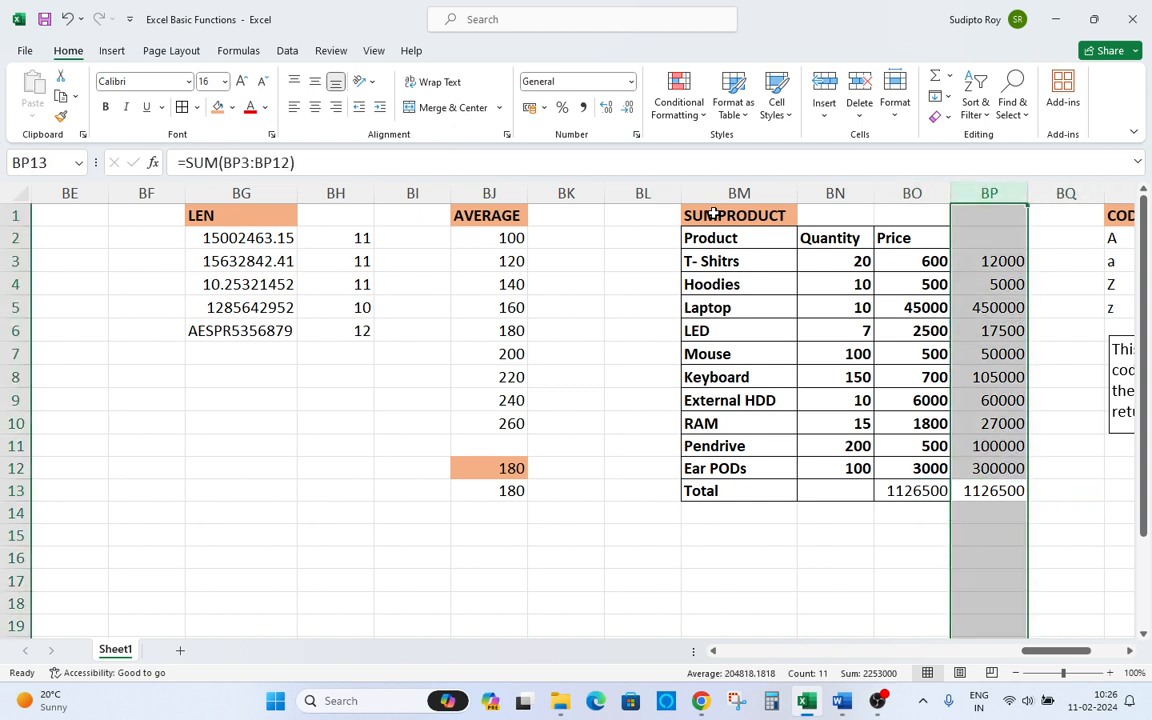
key(Up)
key(Up)
key(Up)
key(Up)
key(Up)
key(Up)
key(Up)
key(Up)
key(Up)
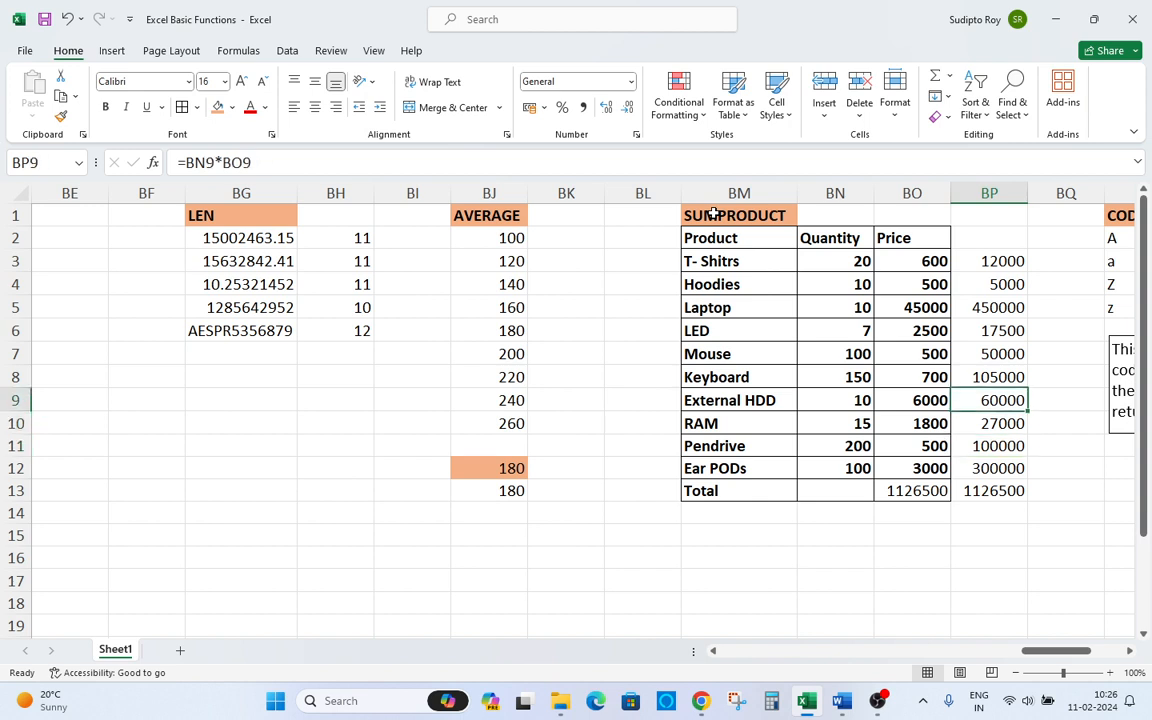
Widen the ANSI explanation text box below the CODE column.
key(Up)
key(Down)
key(ctrl+space)
key(End)
key(Delete)
key(Up)
key(Right)
key(Right)
key(Right)
key(Right)
key(Right)
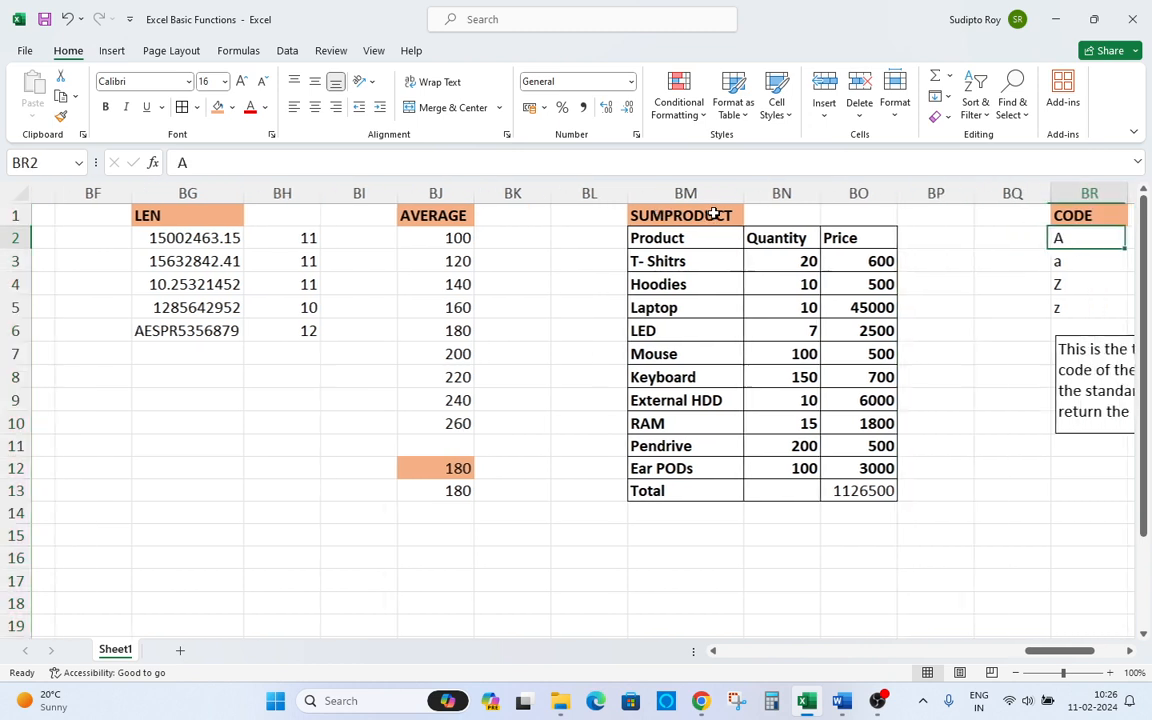
key(Left)
key(Left)
key(Left)
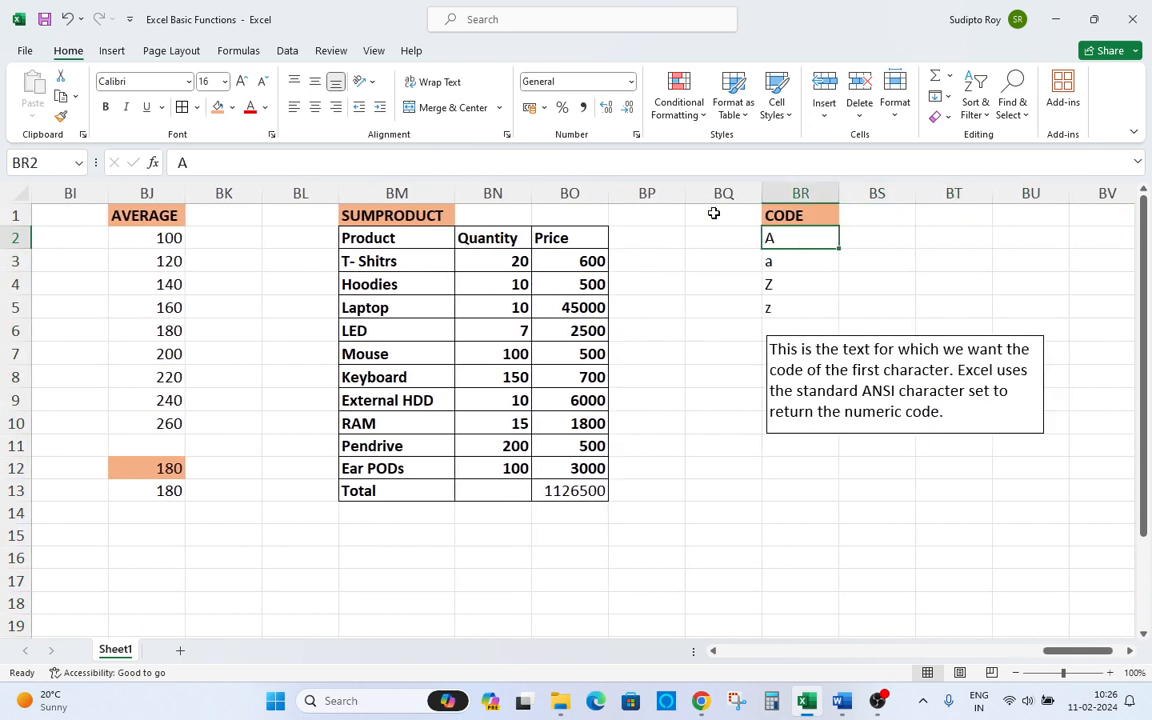
key(Up)
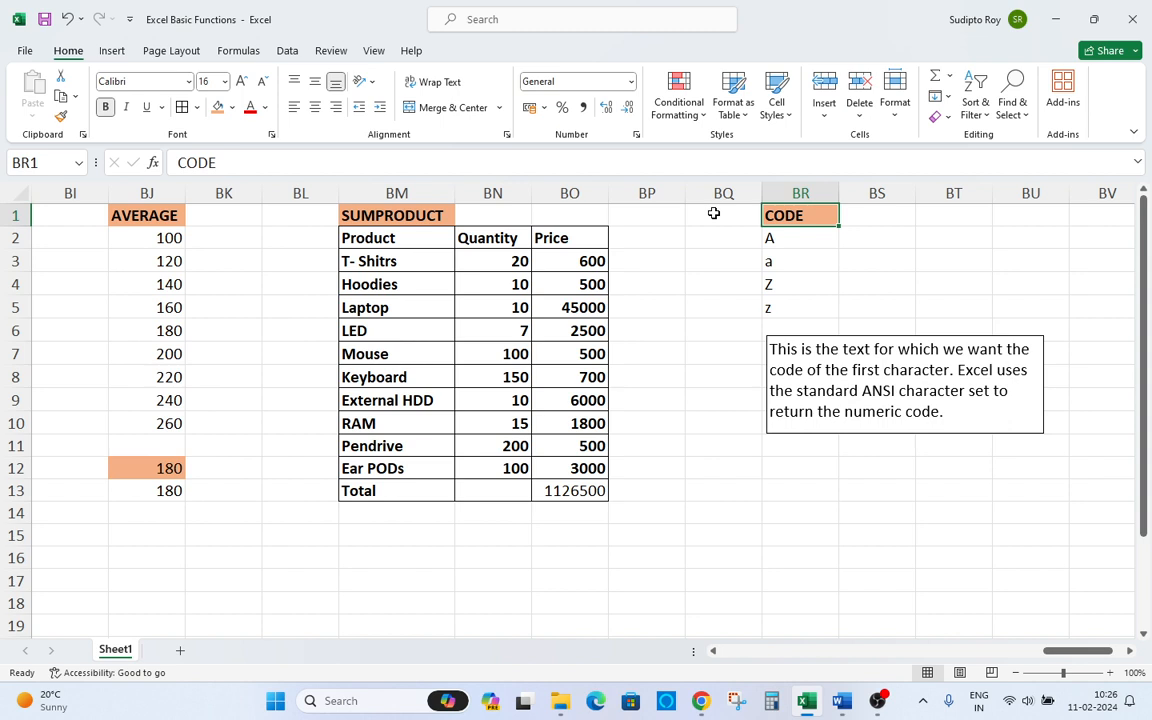
click(1026, 376)
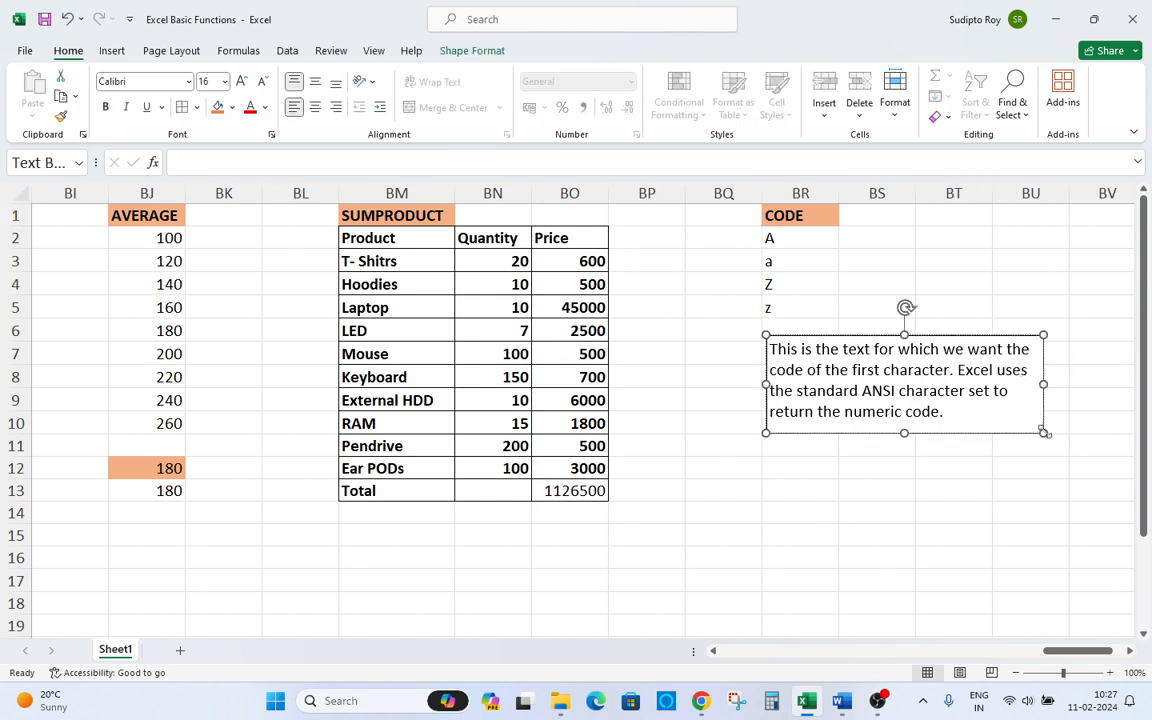
drag(1043, 432, 1064, 432)
click(970, 462)
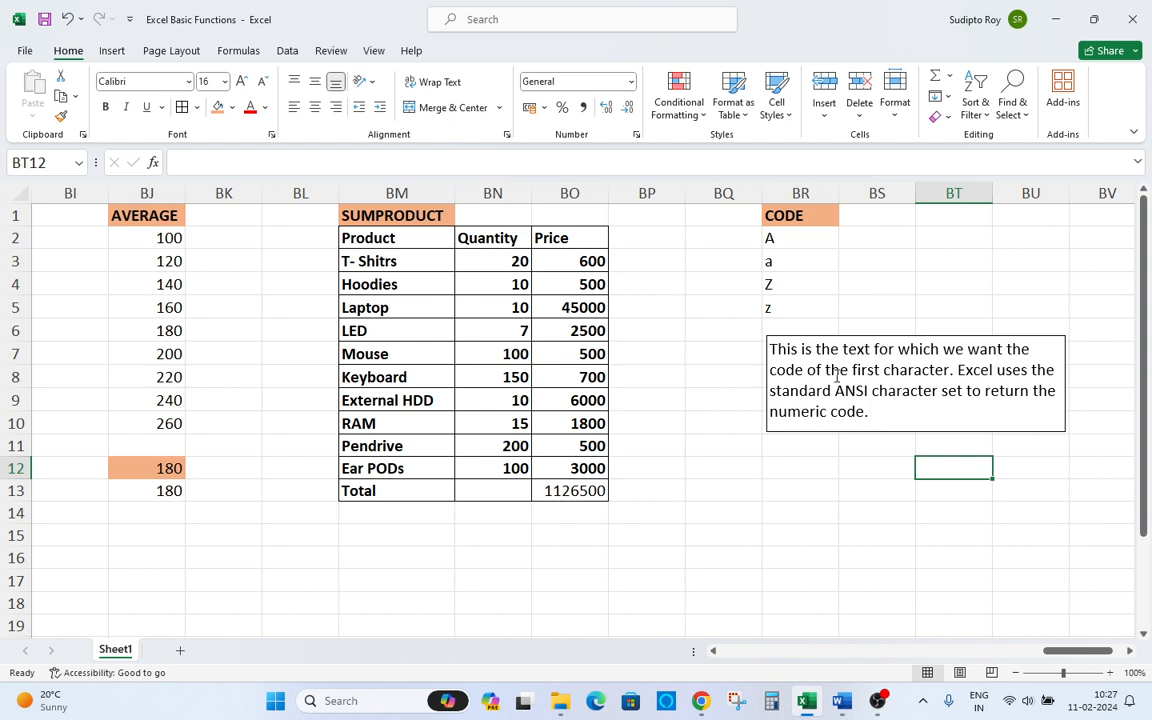
Examine the sample characters A, a, Z and z listed under CODE in BR2:BR5.
drag(789, 238, 803, 307)
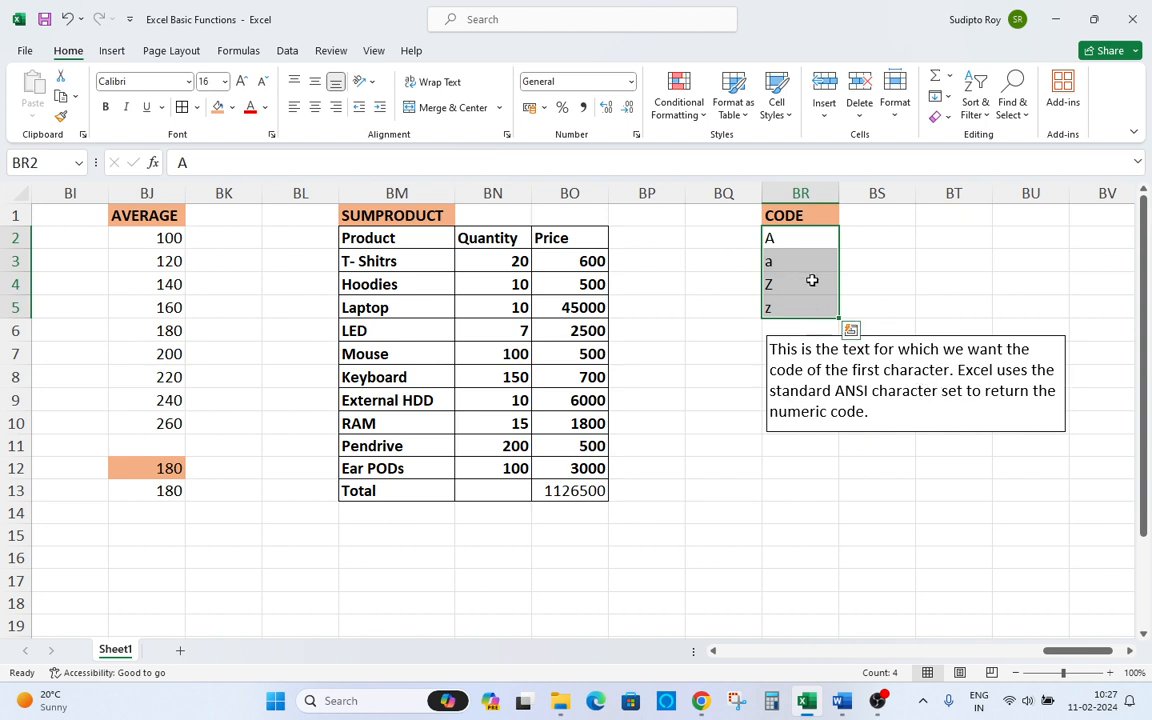
click(810, 283)
click(797, 237)
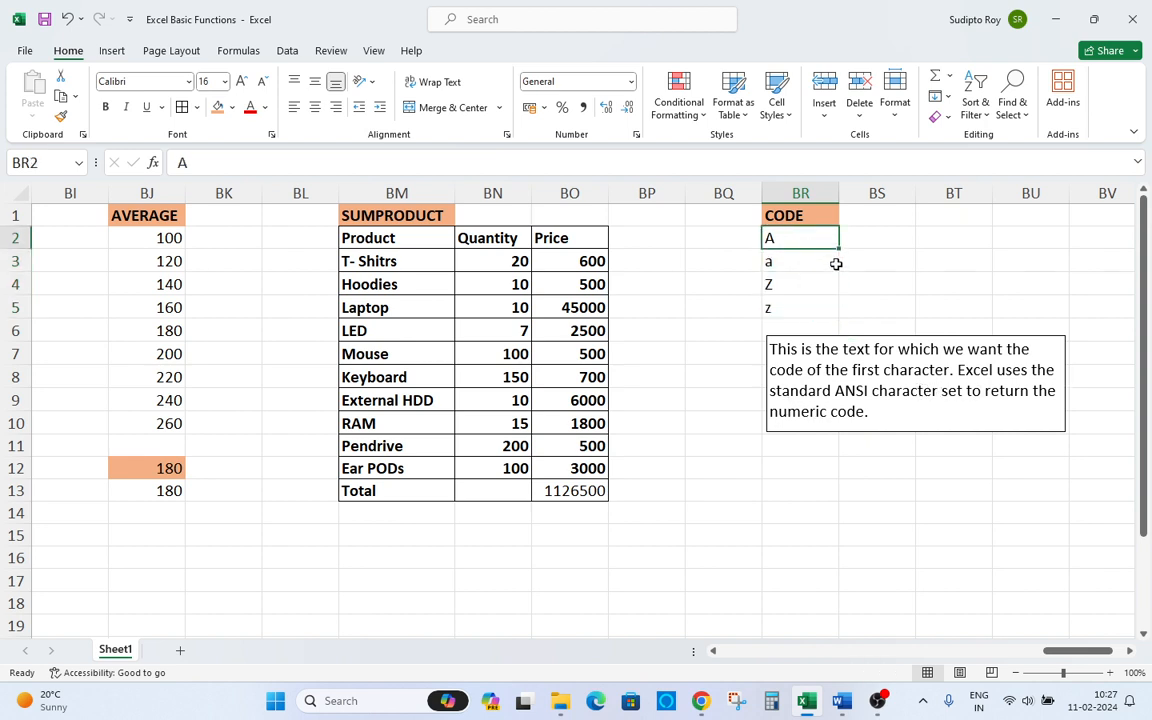
key(Down)
key(Down)
key(Down)
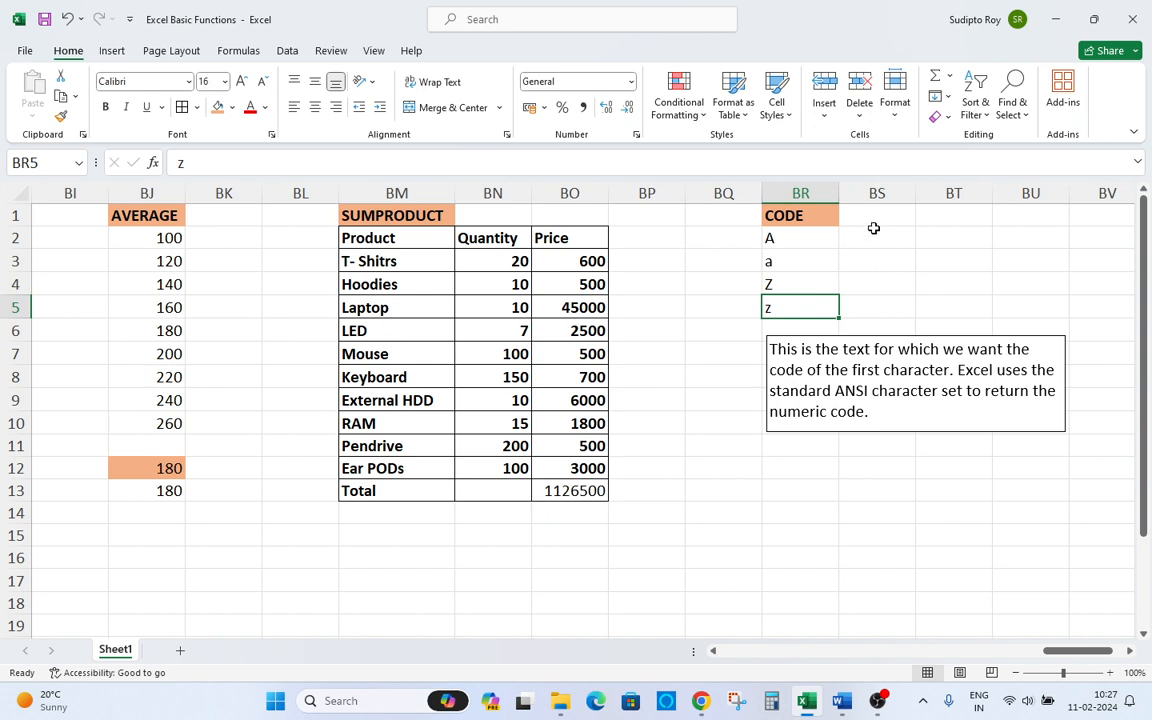
click(874, 230)
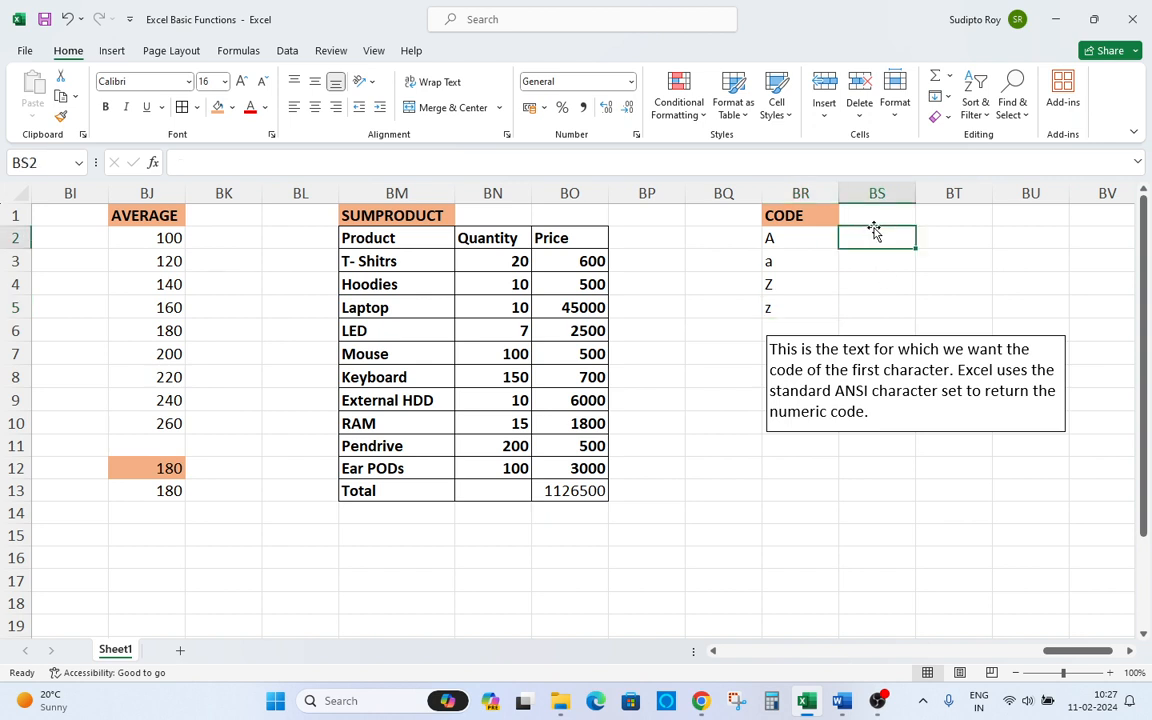
click(788, 237)
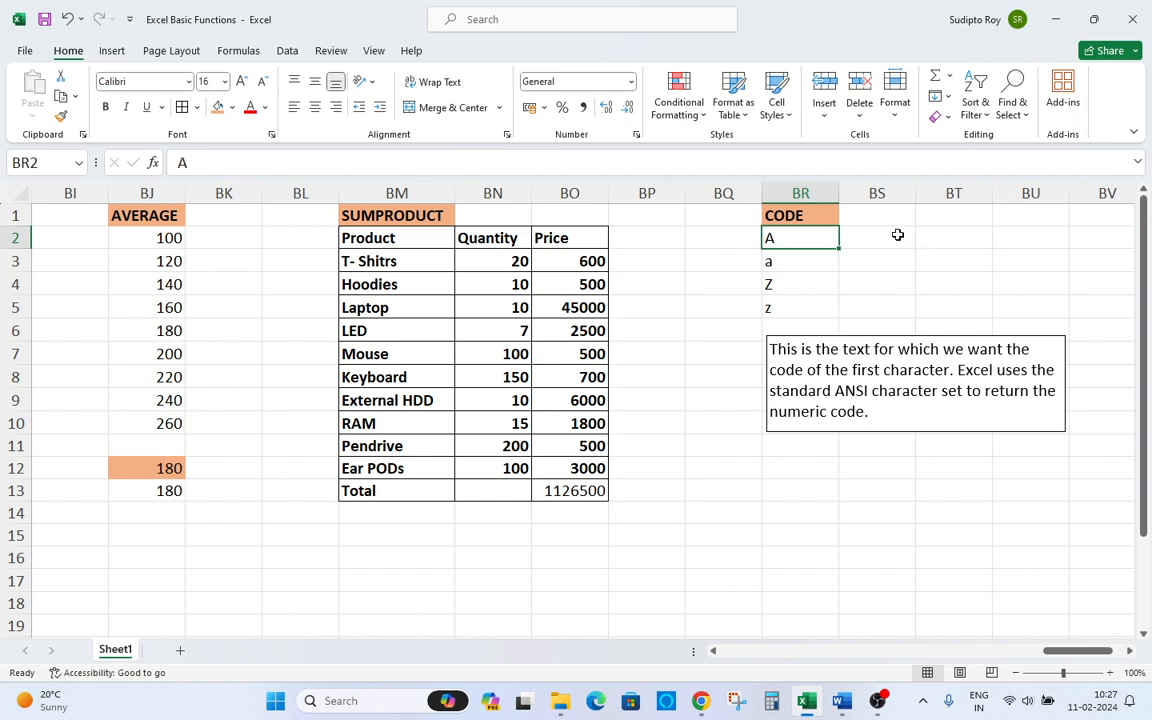
Try to enter a CODE formula for BR2 in BS2.
click(897, 235)
text(=)
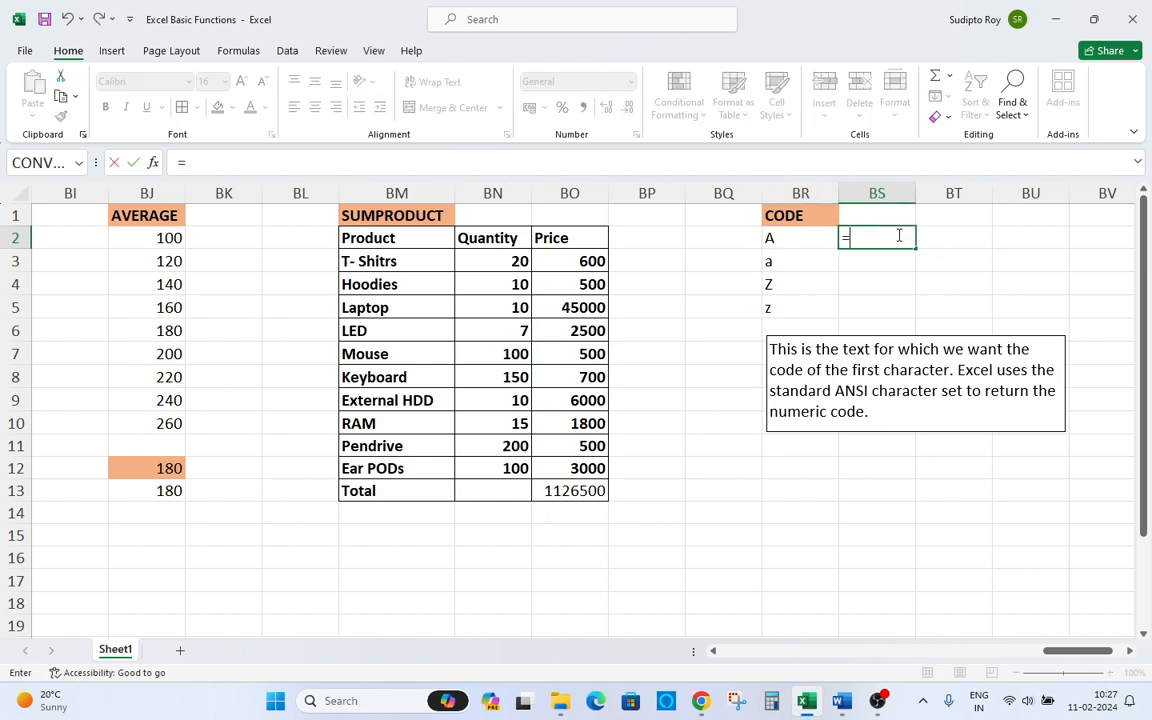
text(code)
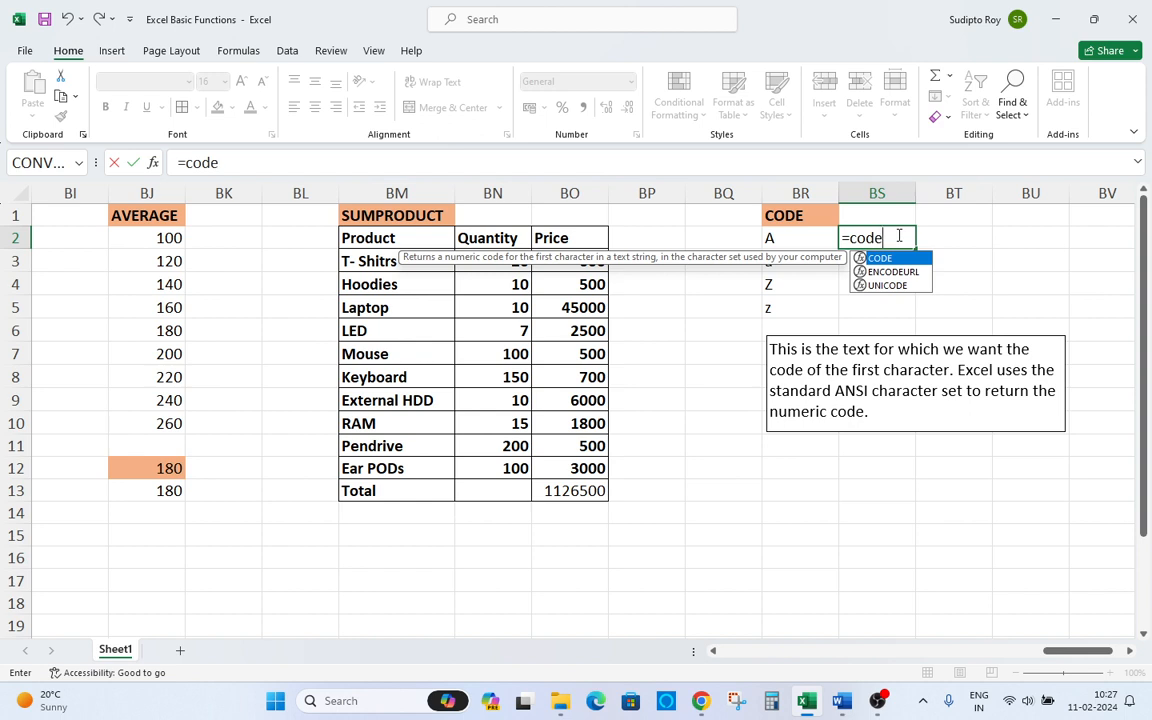
key(Tab)
key(Left)
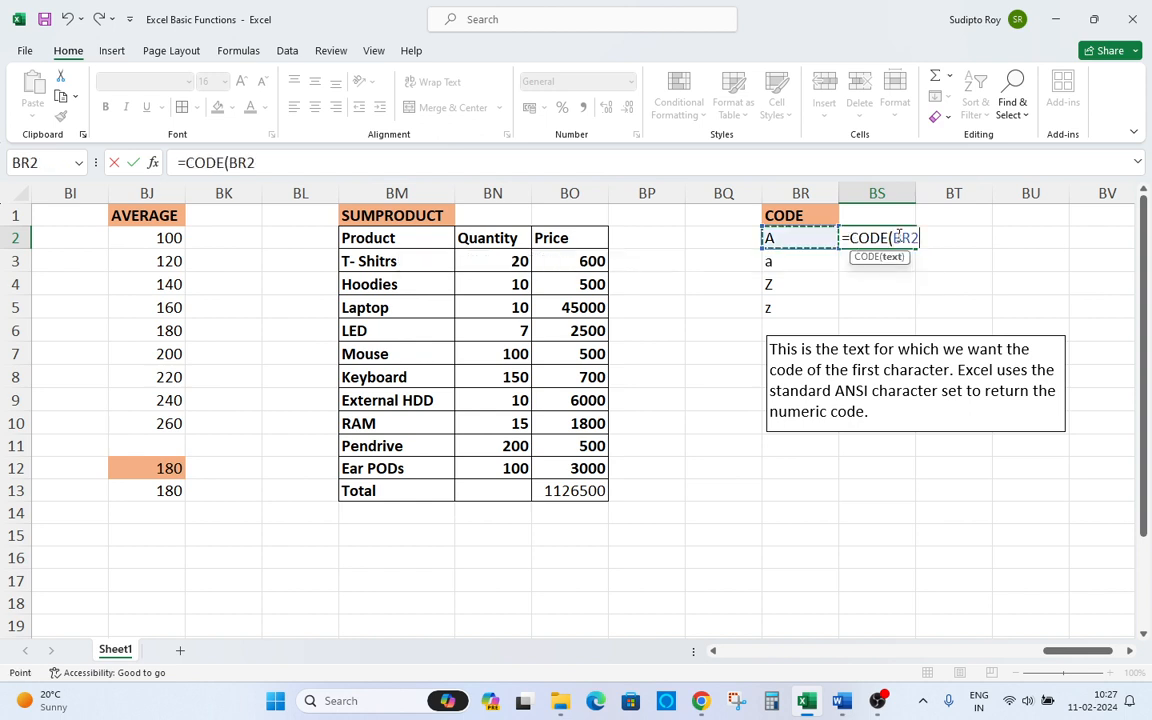
text())
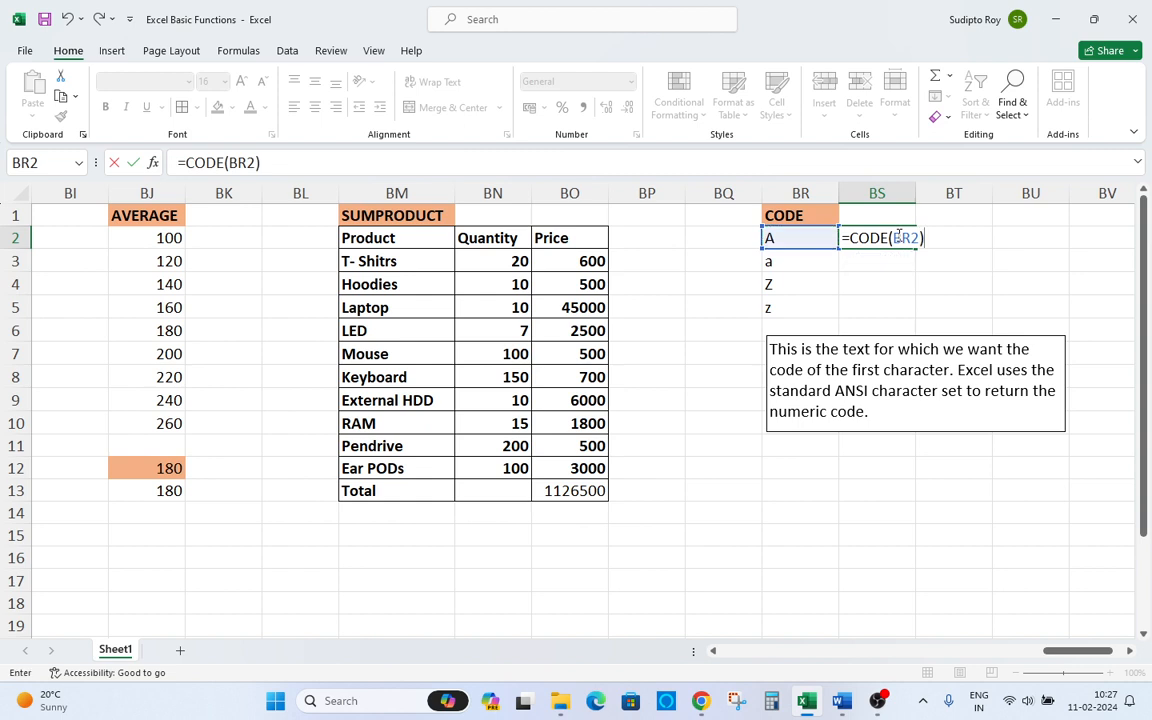
key(BackSpace)
key(BackSpace)
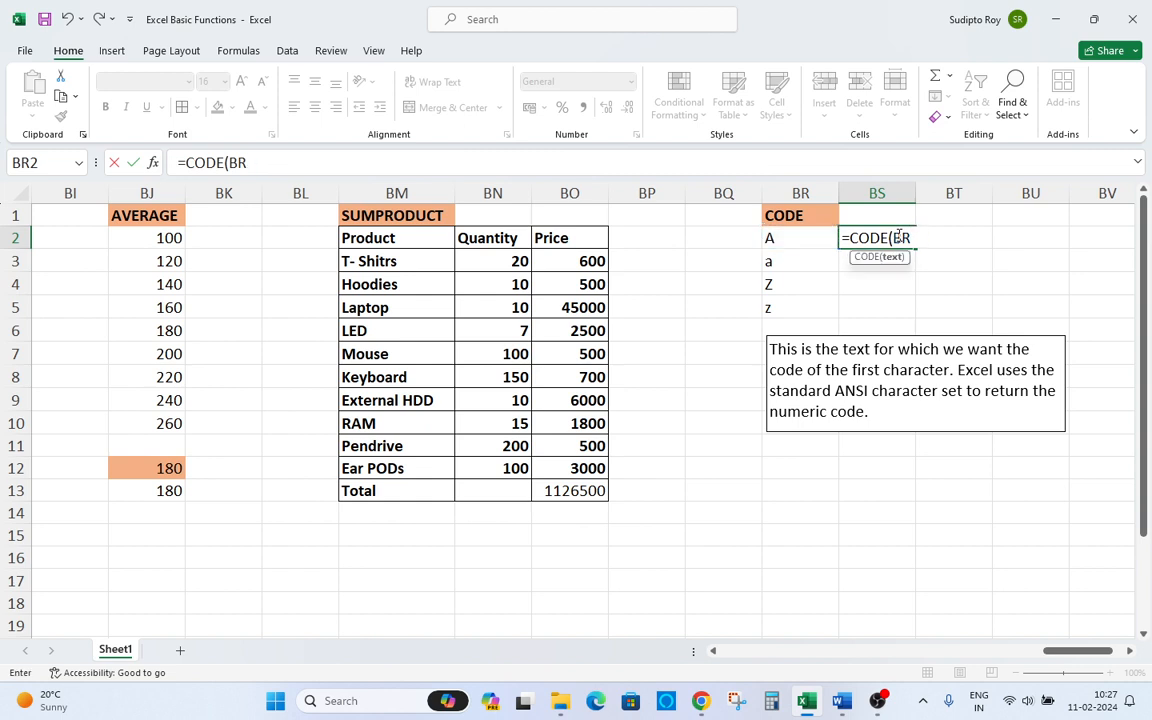
key(Return)
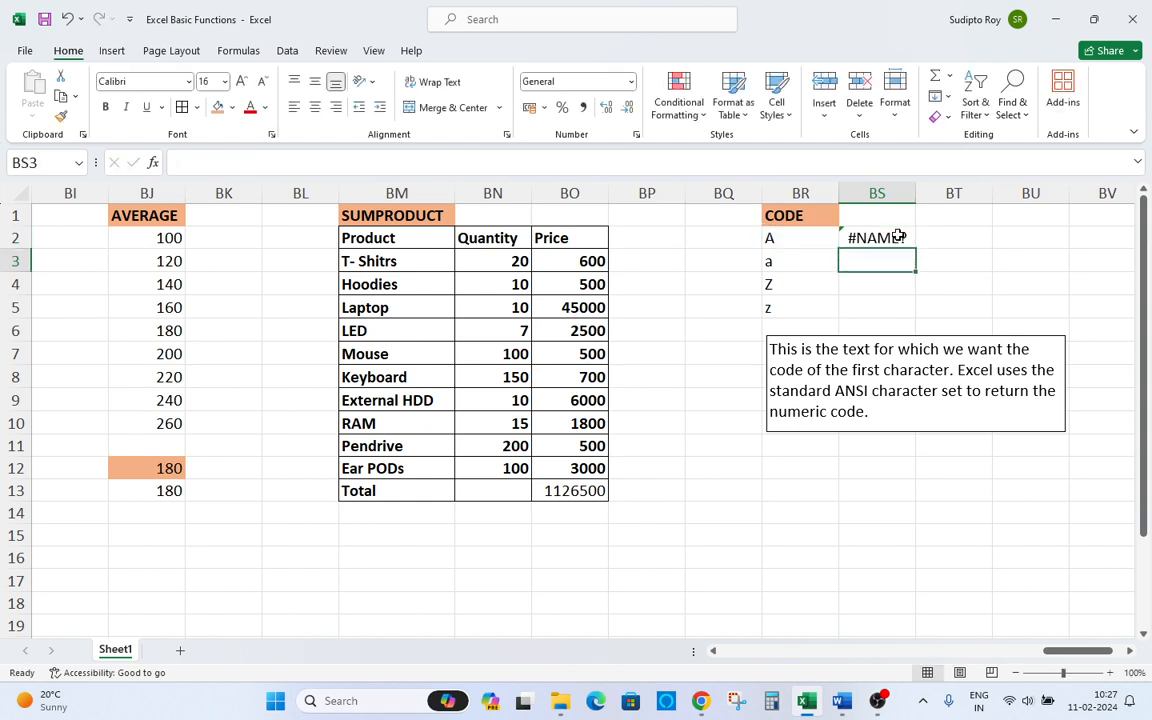
Enter =CODE(BR2) in BS2 to return the first character's numeric code.
click(899, 237)
text(=c)
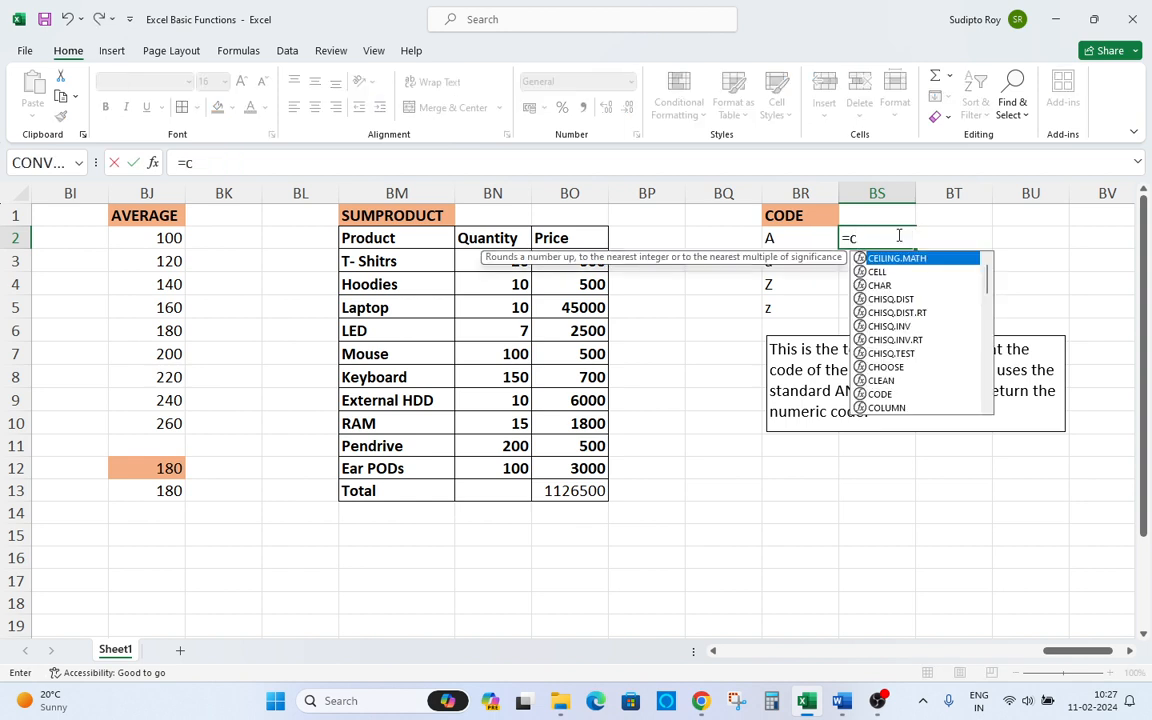
text(ode)
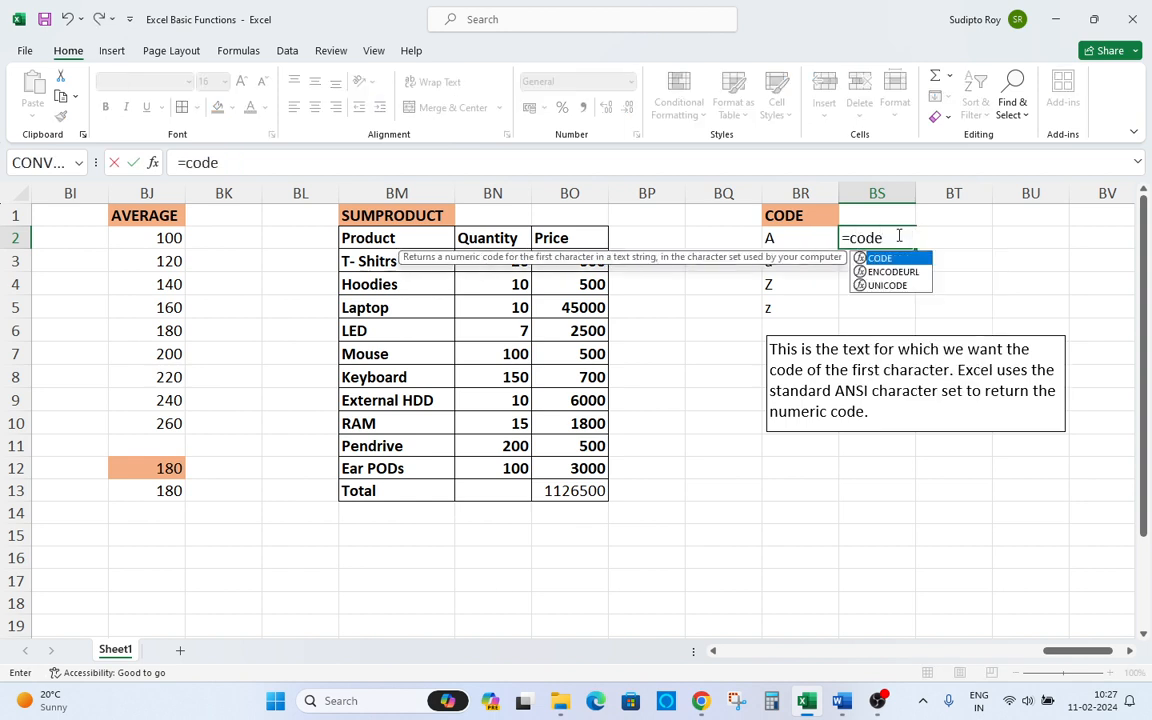
key(Tab)
key(Left)
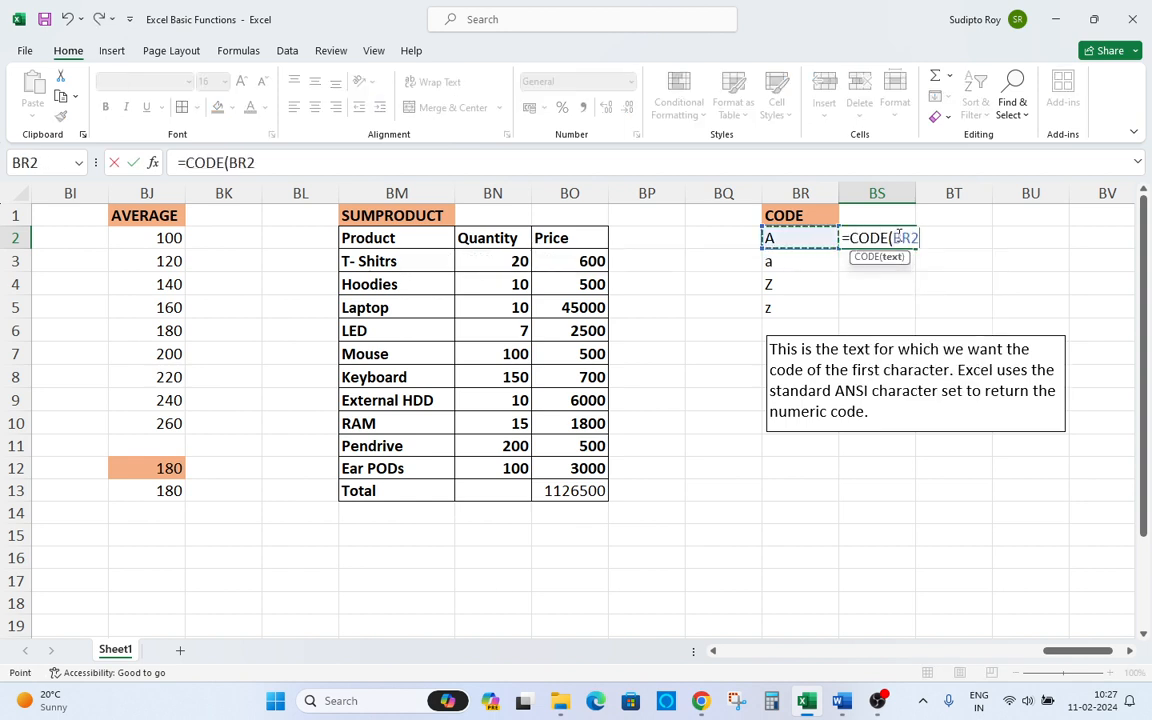
text())
key(Return)
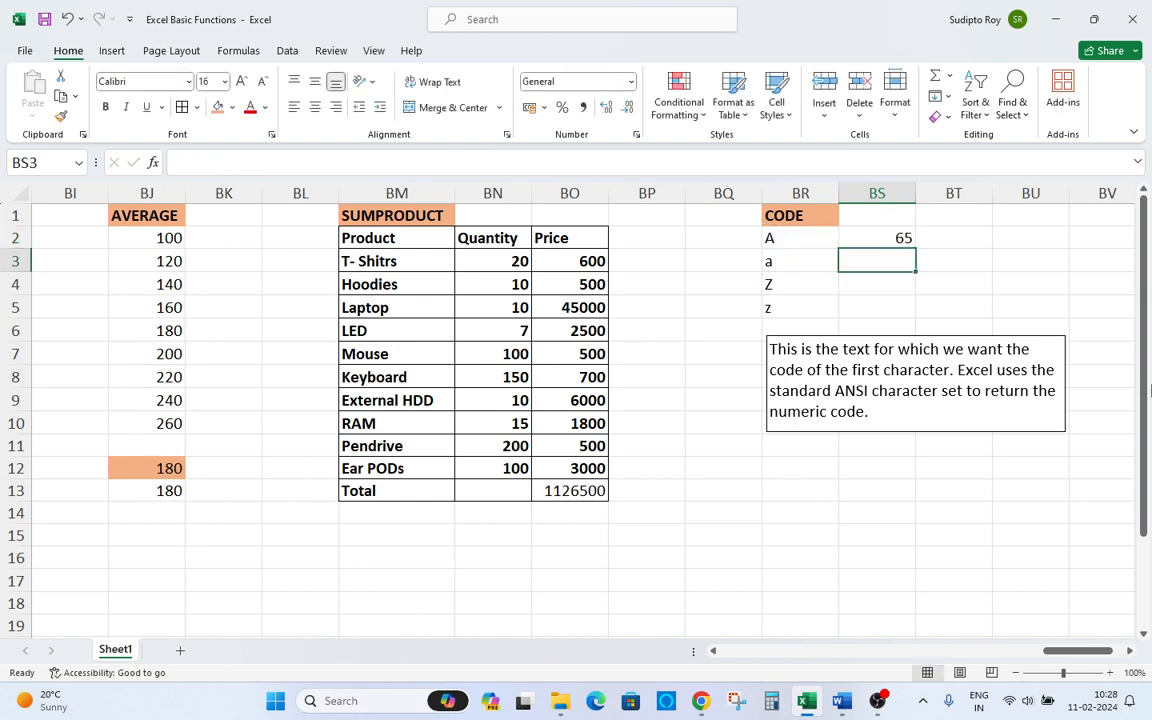
Copy the CODE formula from BS2 into BS3 for the lowercase a.
key(Up)
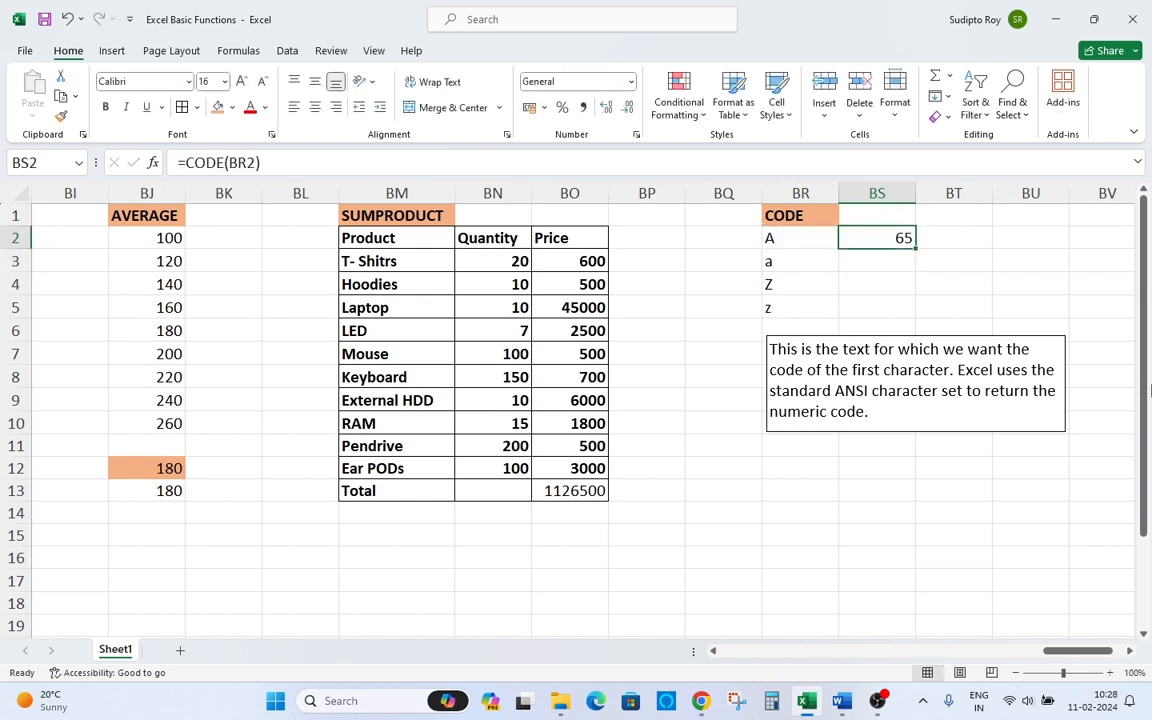
key(Left)
key(Right)
key(ctrl+c)
key(Down)
key(Return)
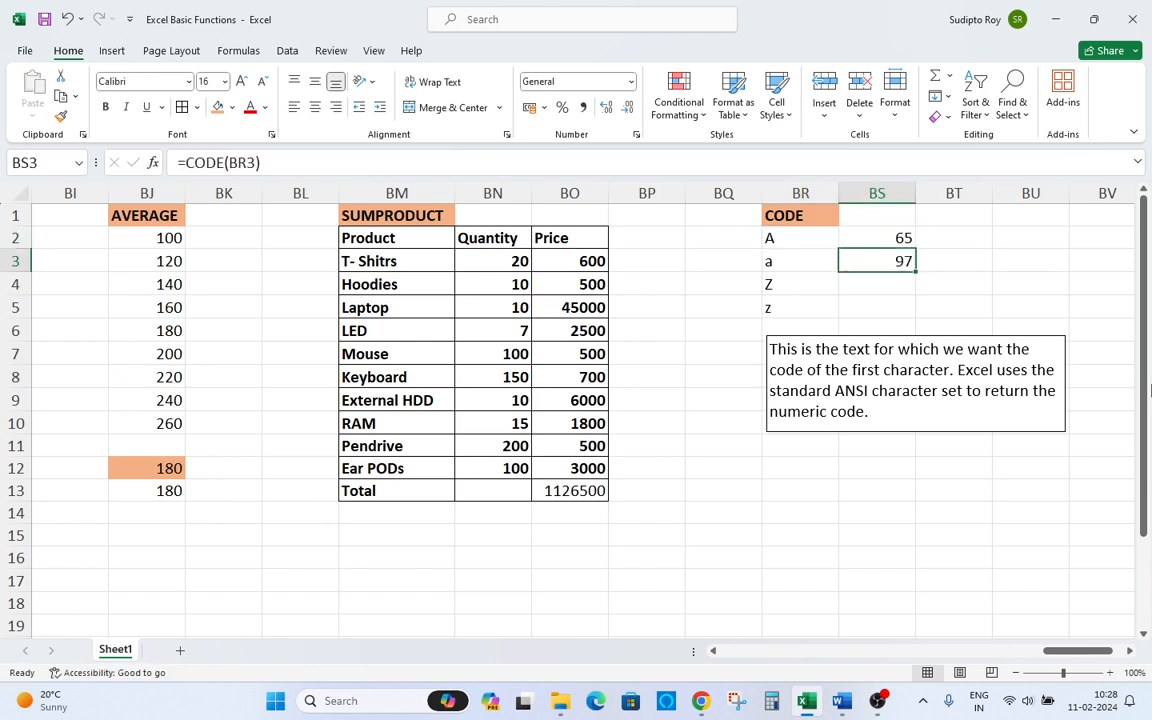
Compare the CODE results in BS2:BS3 with their characters in BR2:BR3.
key(Left)
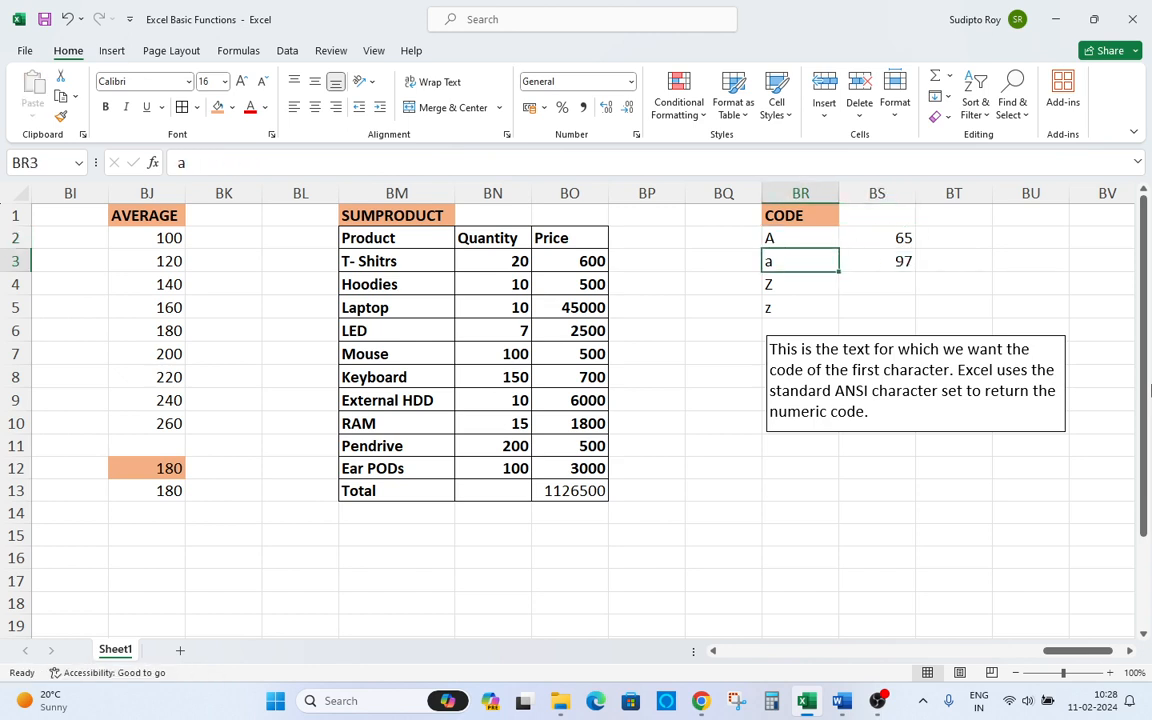
key(Right)
key(Up)
key(Down)
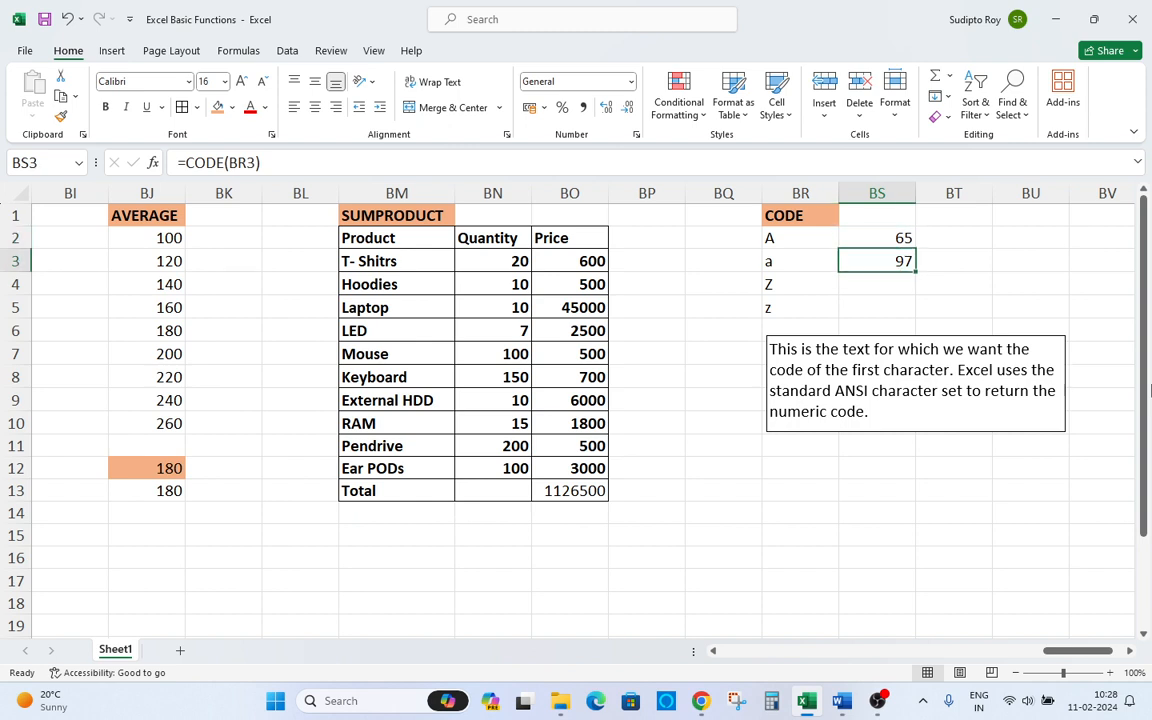
key(Up)
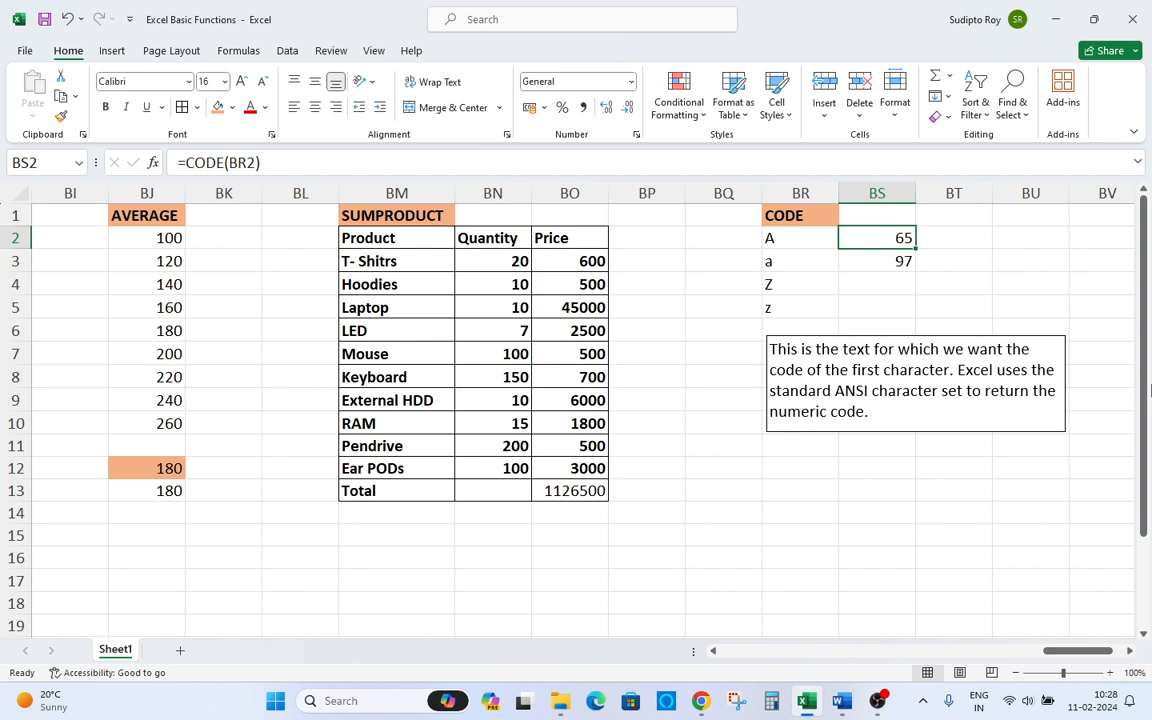
key(Left)
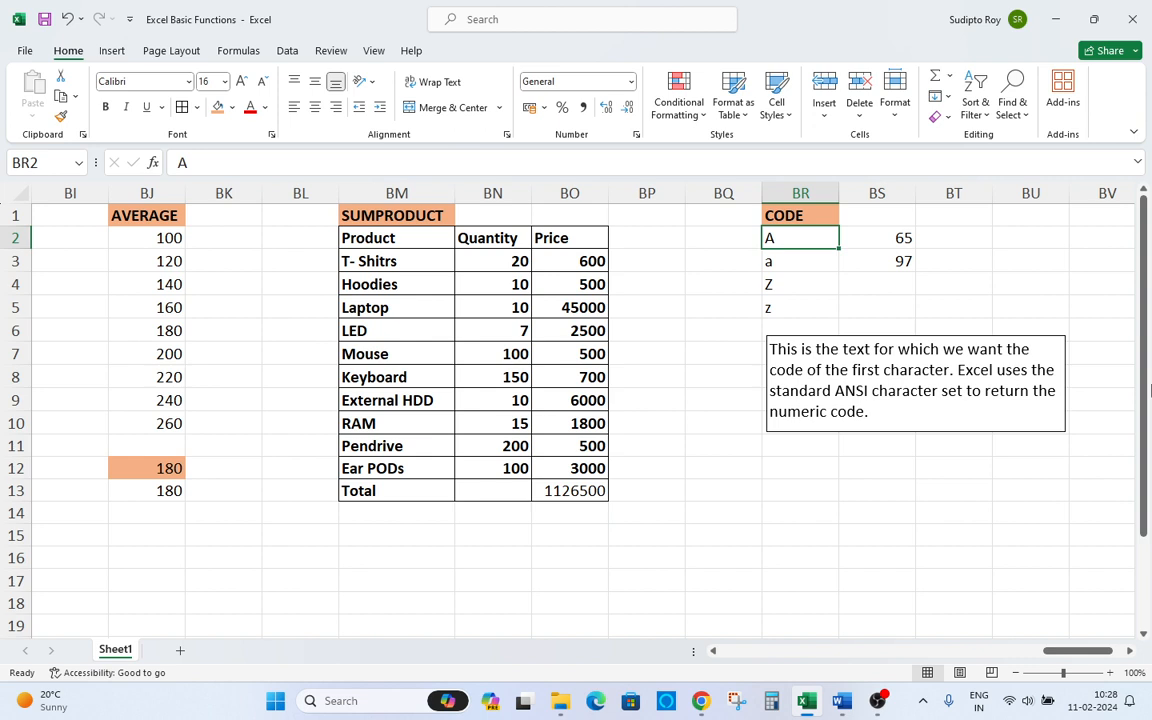
key(Down)
key(Up)
key(Down)
key(Up)
key(Down)
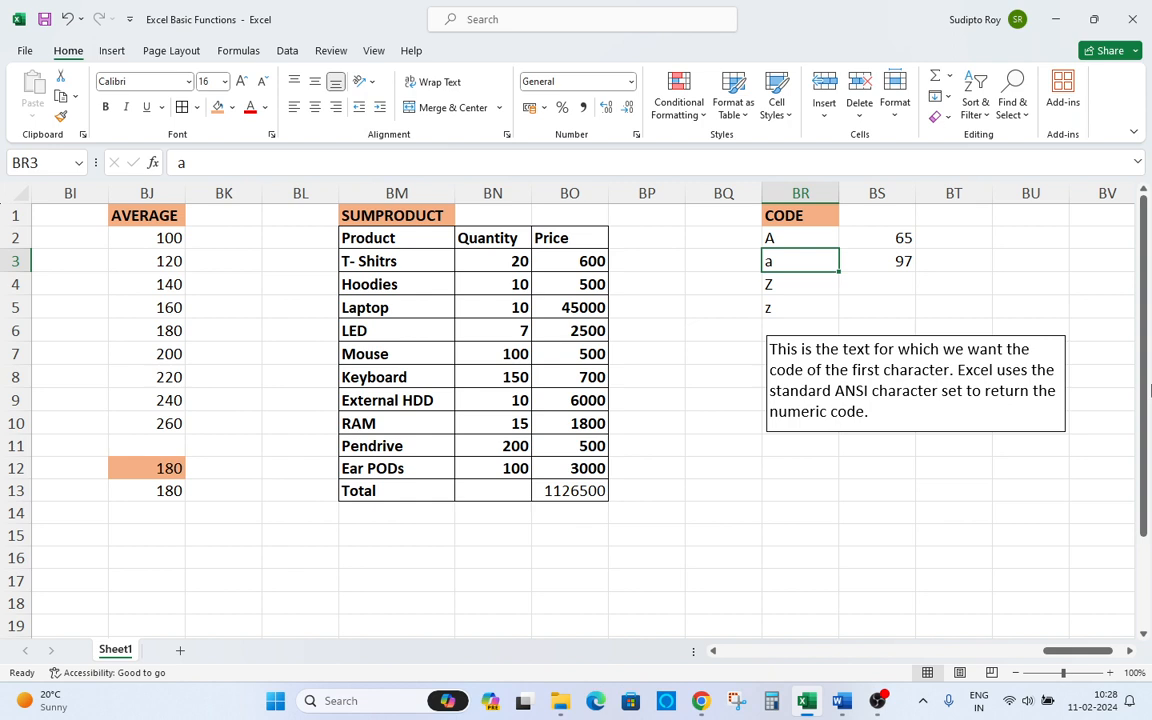
key(Right)
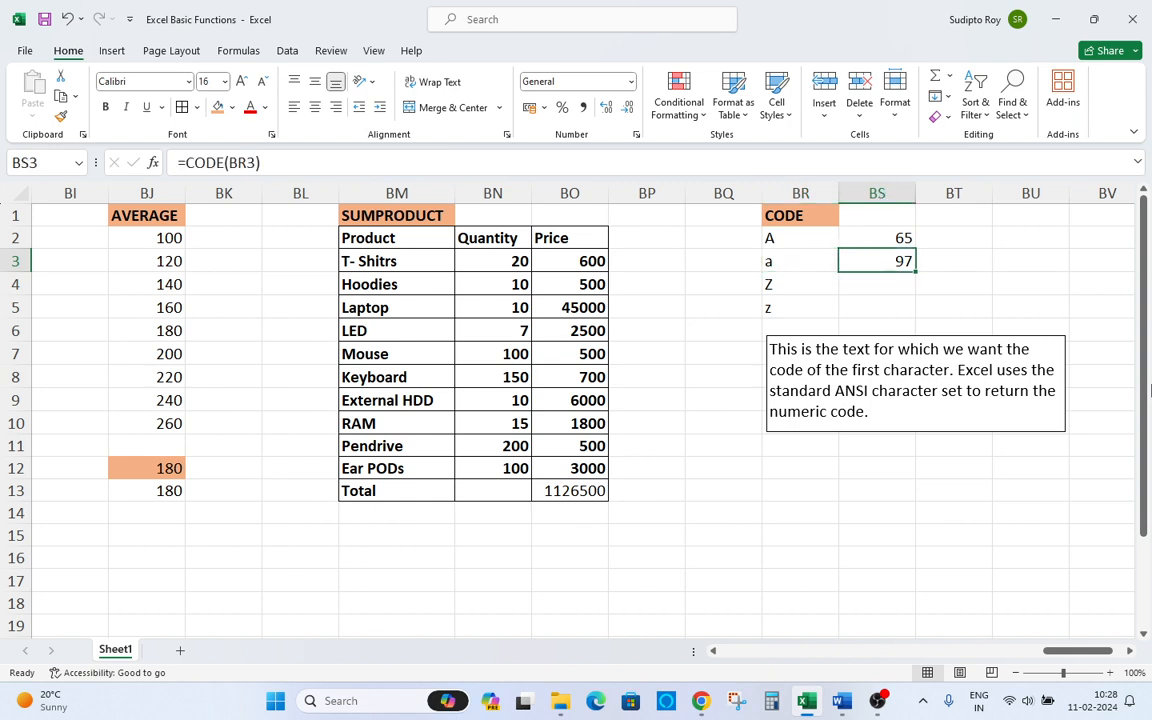
key(Up)
key(Down)
key(Up)
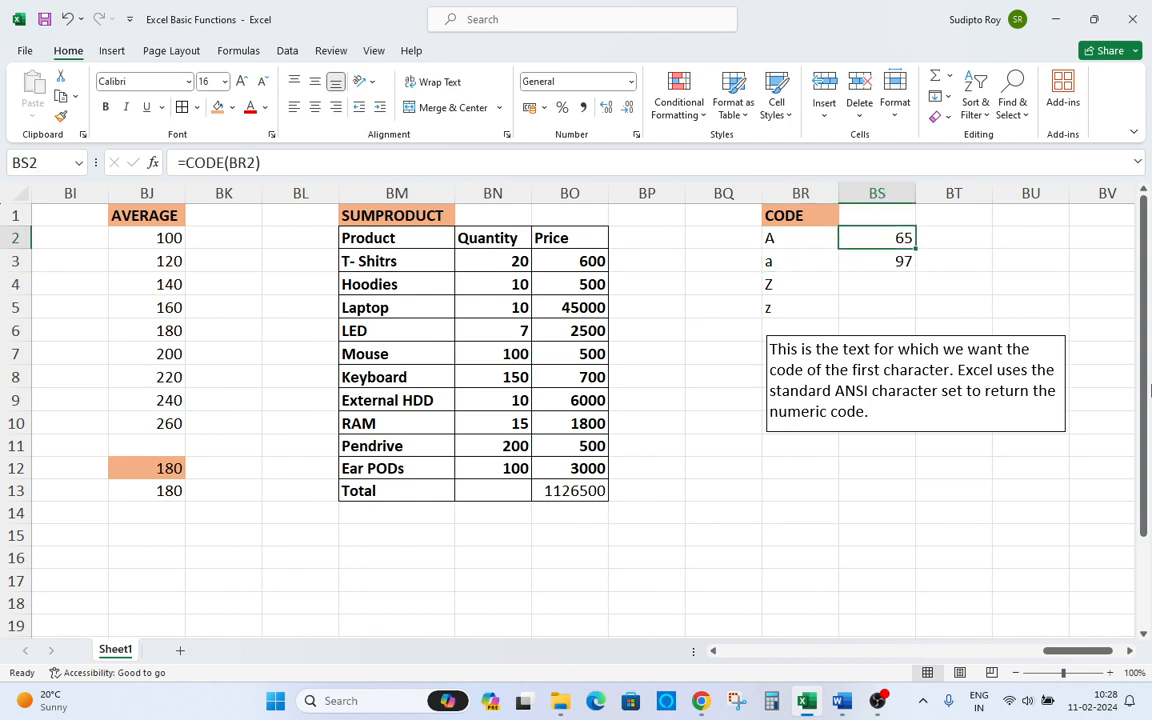
key(Down)
key(Up)
key(Down)
key(Up)
key(Down)
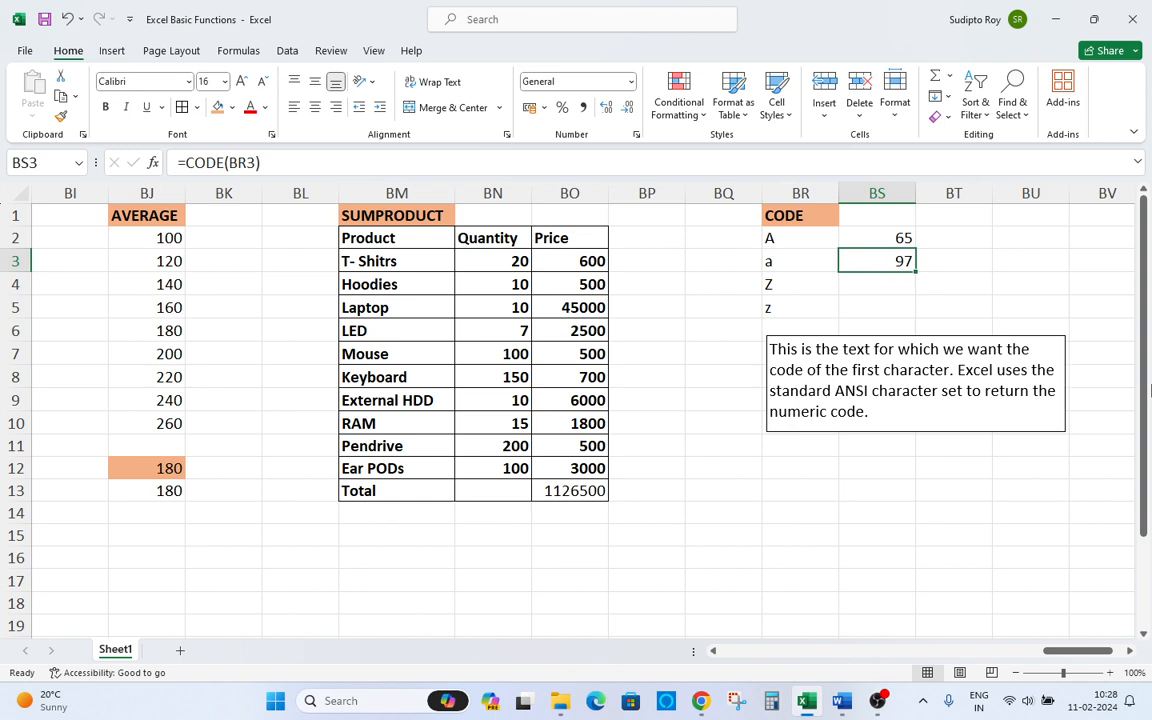
key(Down)
key(Up)
Copy the CODE formula down into BS4 and BS5 for Z and z.
key(ctrl+c)
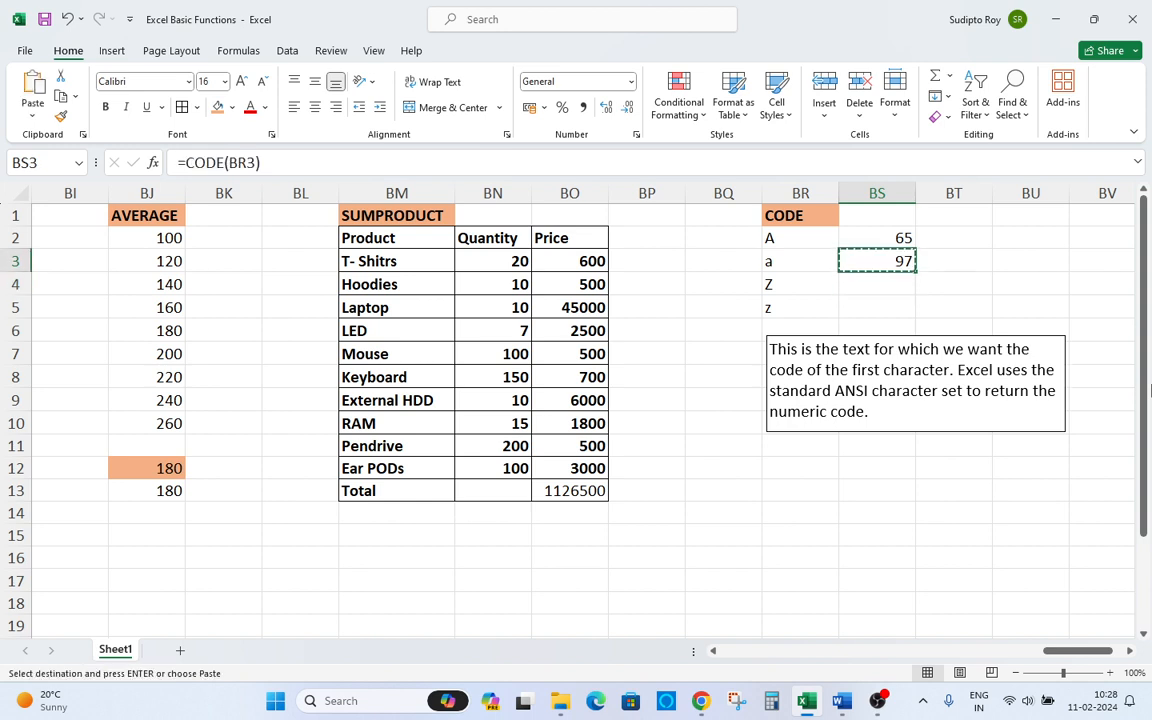
key(Down)
key(Return)
text(\)
key(Escape)
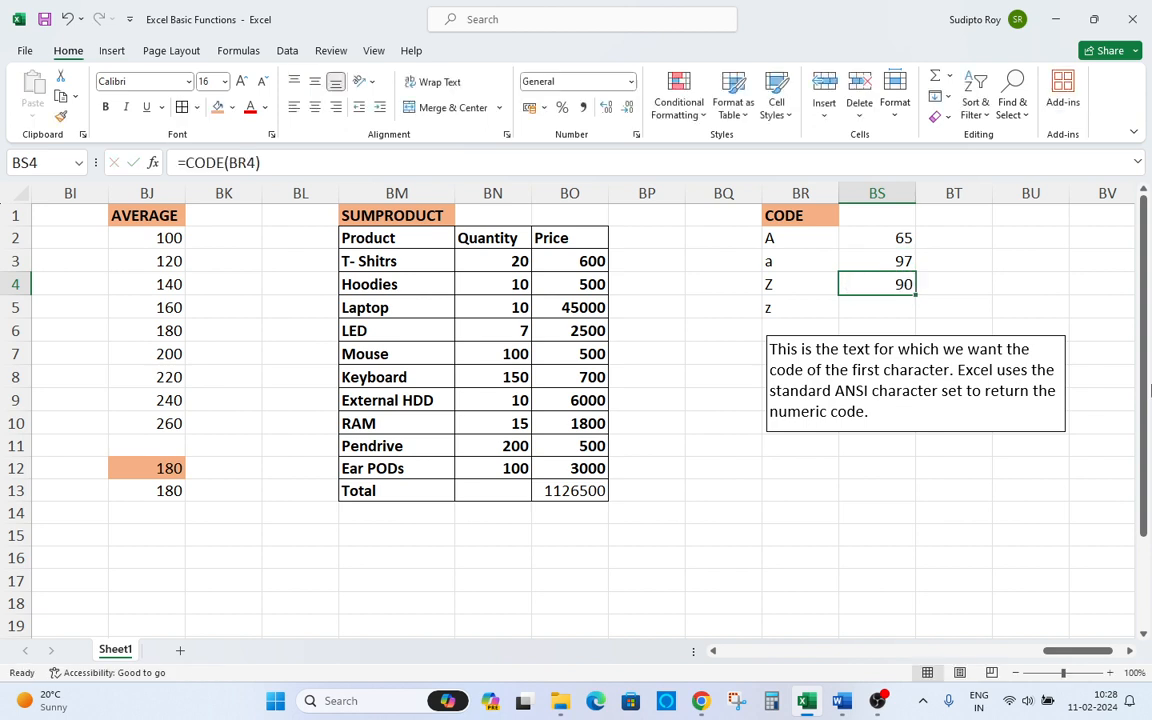
key(Down)
key(Return)
key(Up)
key(Left)
key(Right)
key(Down)
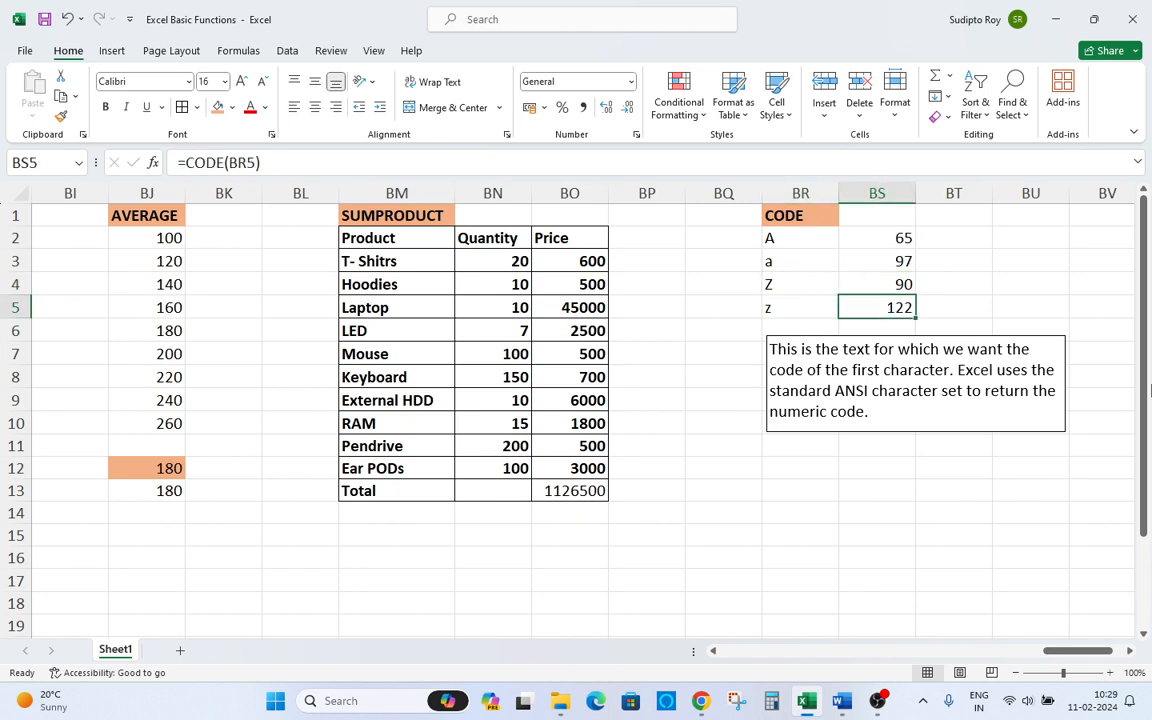
key(Left)
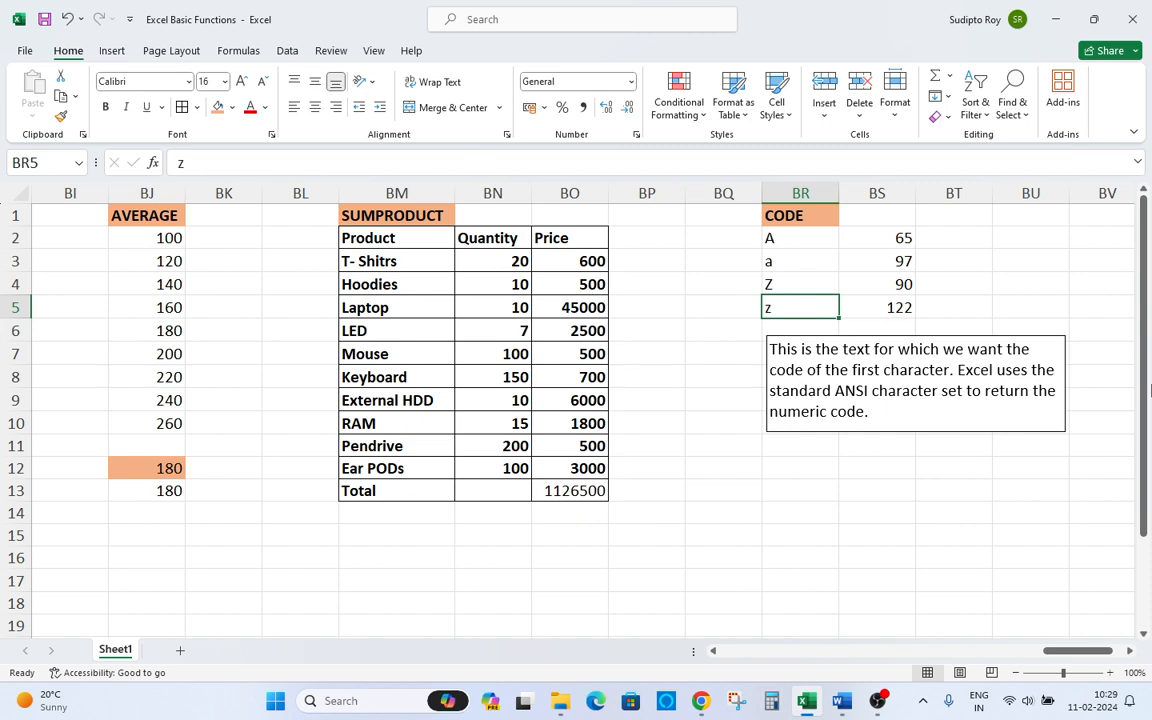
key(Right)
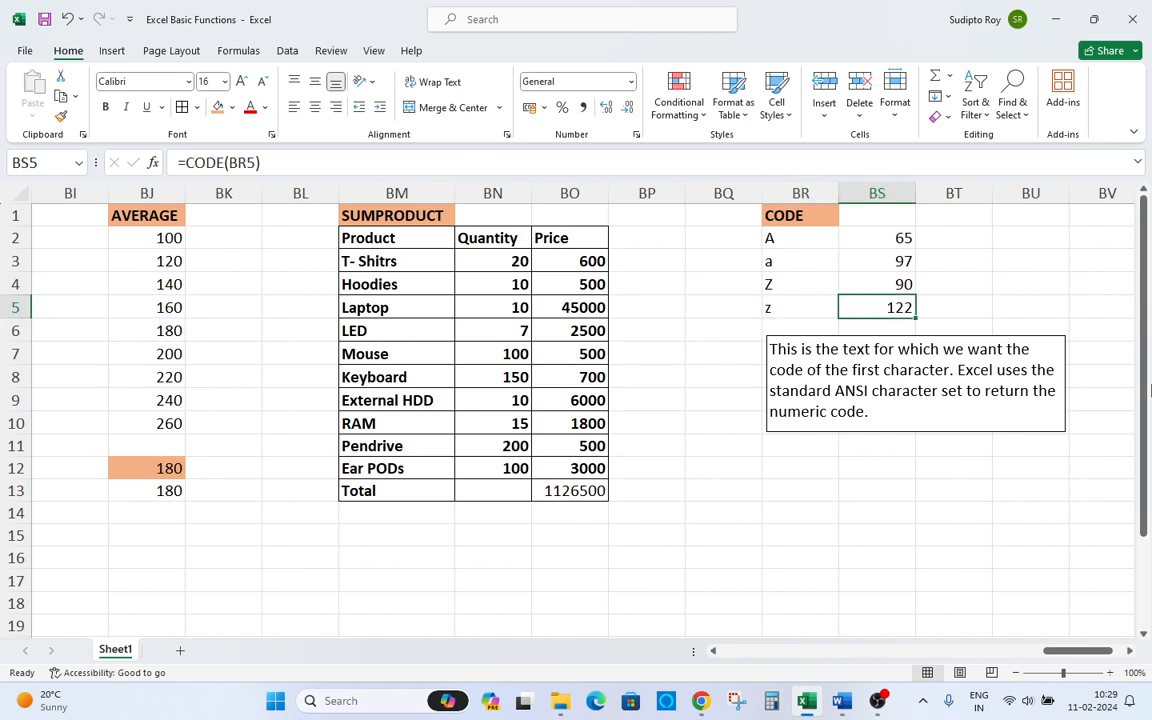
key(Right)
key(Right)
key(Right)
key(Right)
key(Right)
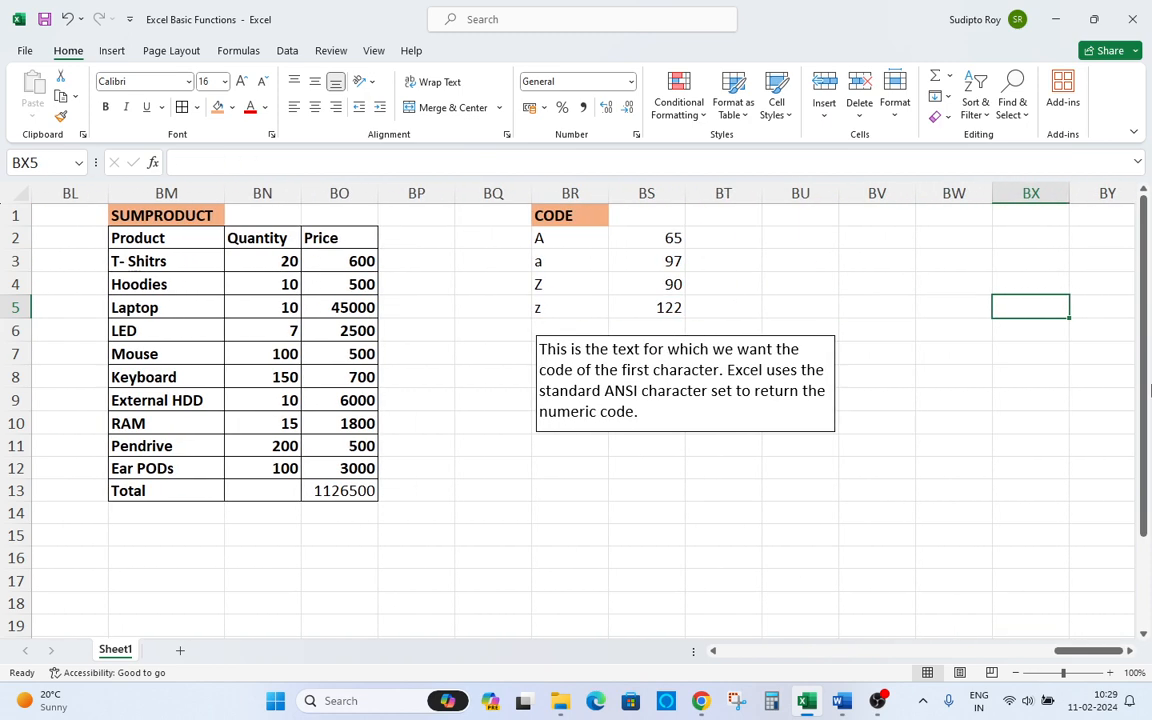
Switch to Word and highlight "Sum, Product, Code" in yellow in the function list.
key(alt+Tab)
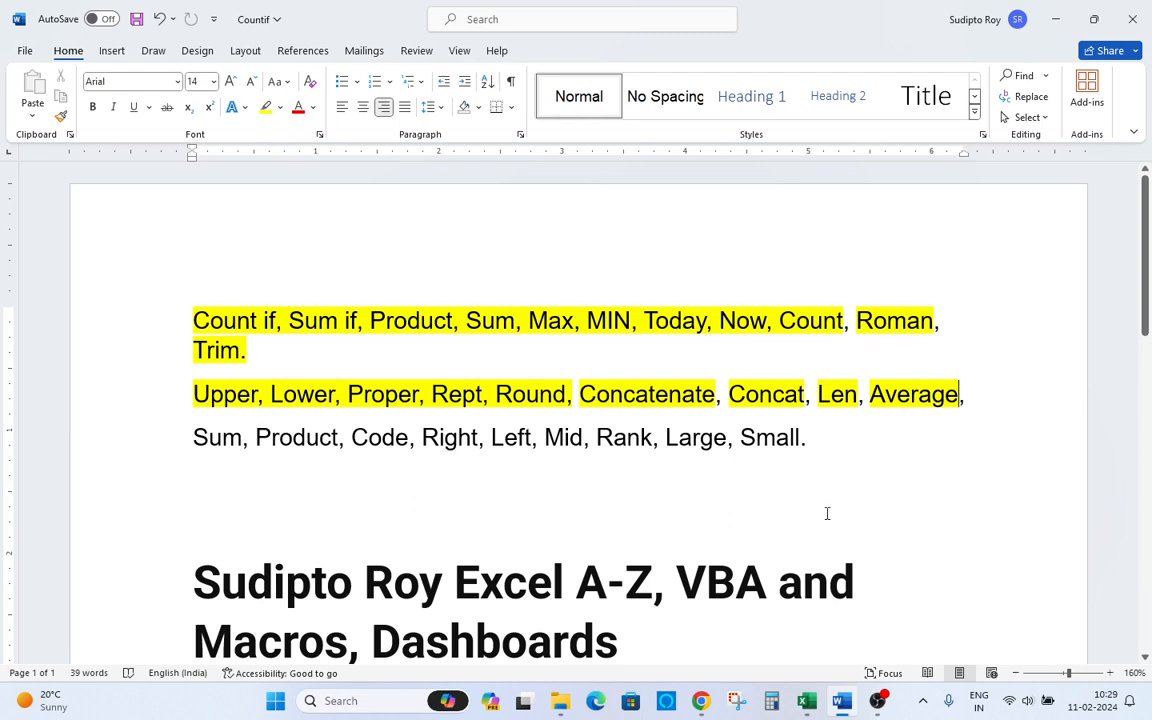
drag(200, 439, 408, 440)
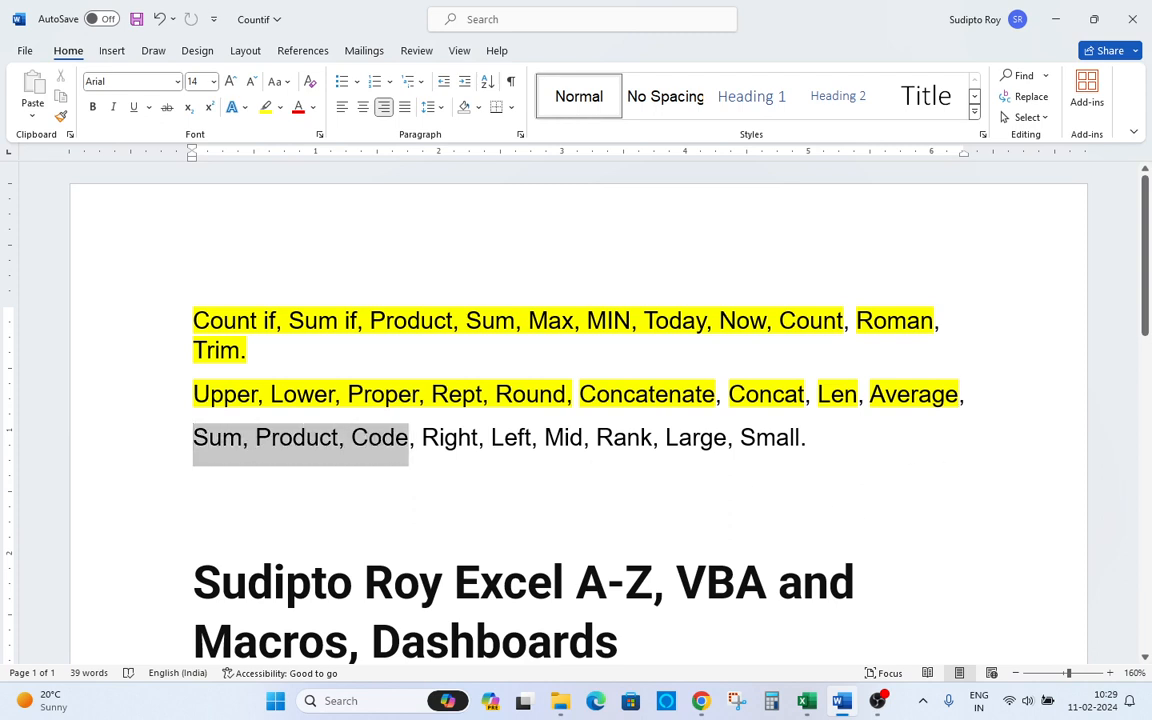
click(266, 107)
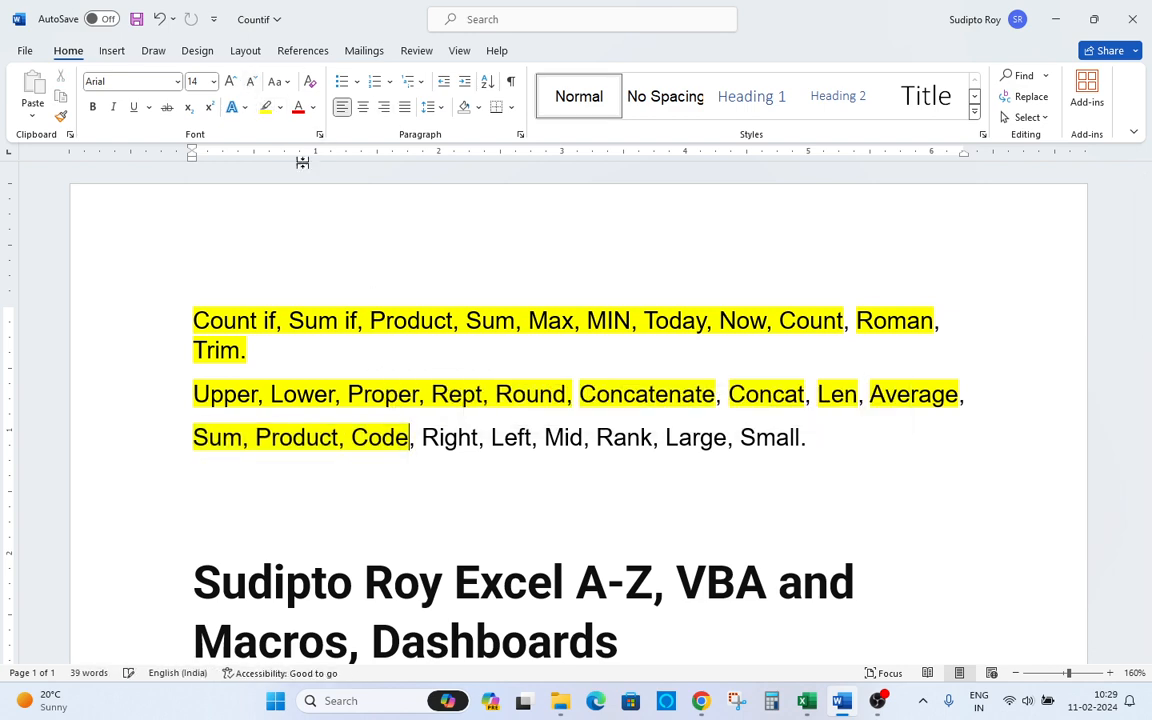
key(alt+Tab)
click(709, 459)
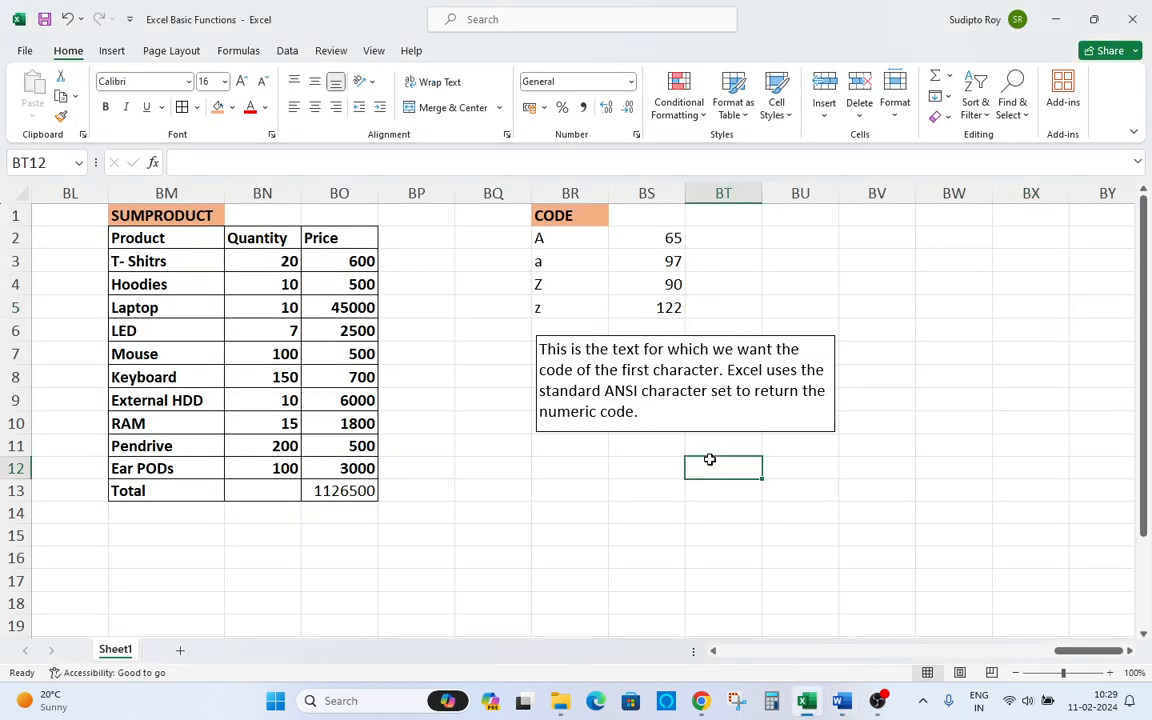
key(ctrl+Left)
key(ctrl+Left)
key(ctrl+Left)
key(ctrl+Left)
key(ctrl+Left)
key(ctrl+Left)
key(ctrl+Left)
key(ctrl+Left)
key(ctrl+Left)
key(ctrl+Left)
key(ctrl+Left)
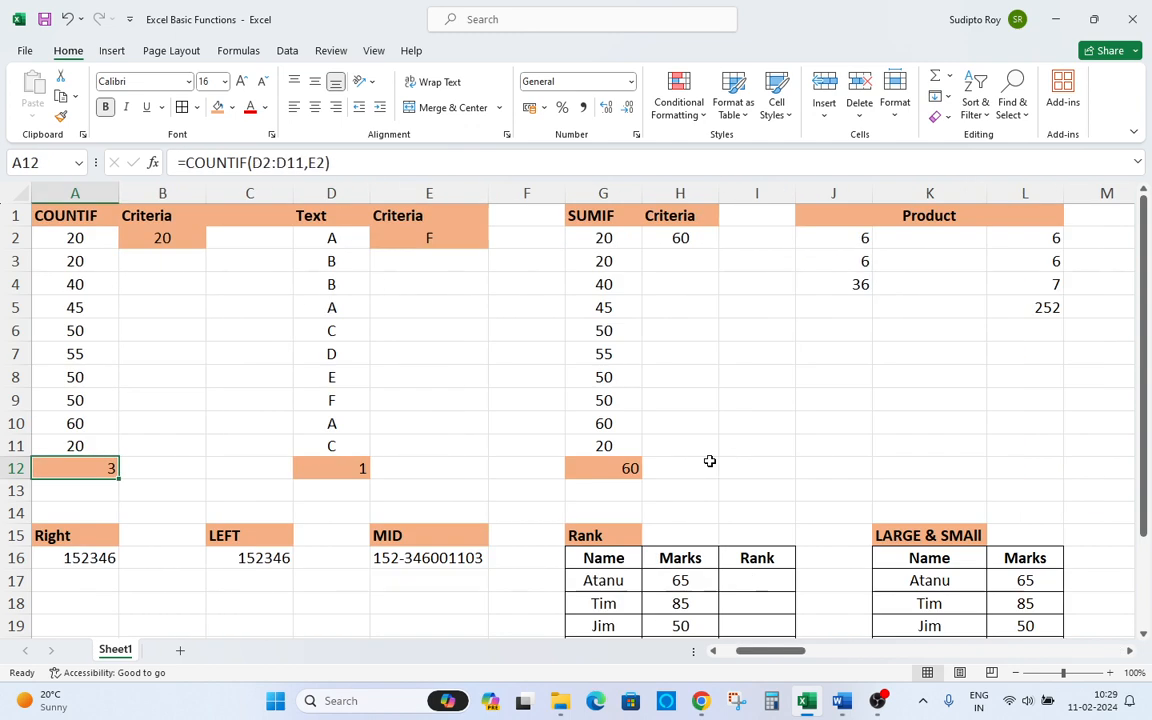
key(Down)
key(Down)
key(Down)
key(Down)
key(Down)
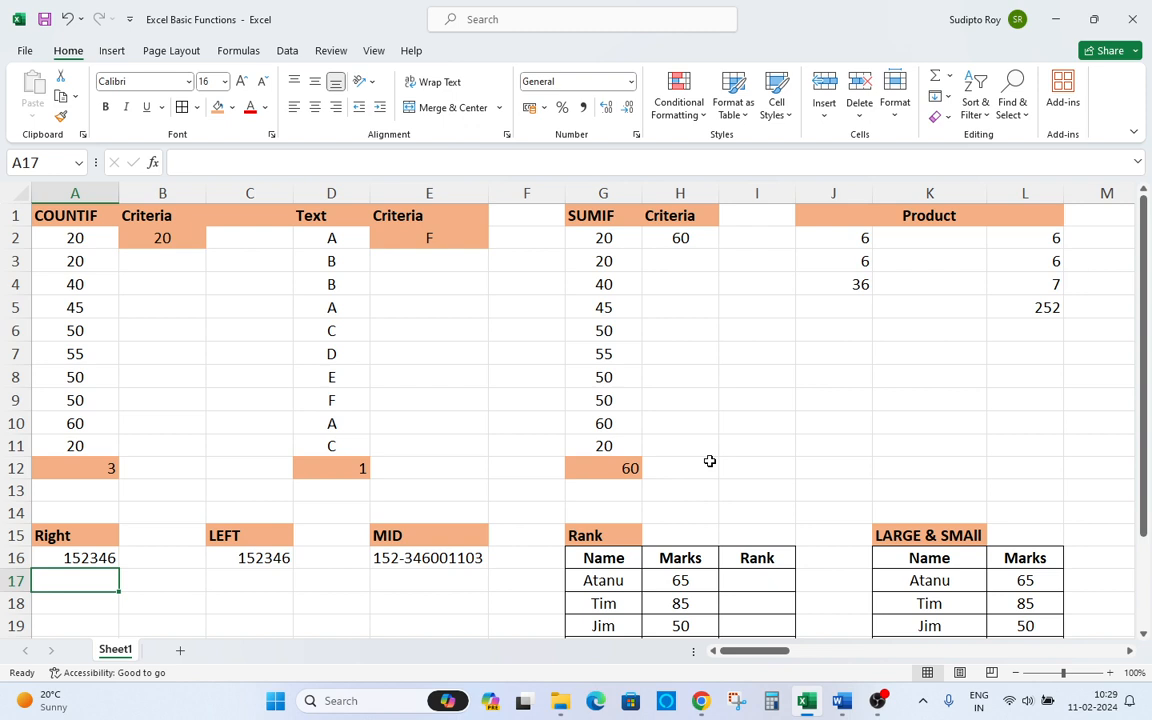
key(Up)
key(Up)
key(Up)
key(Up)
key(Up)
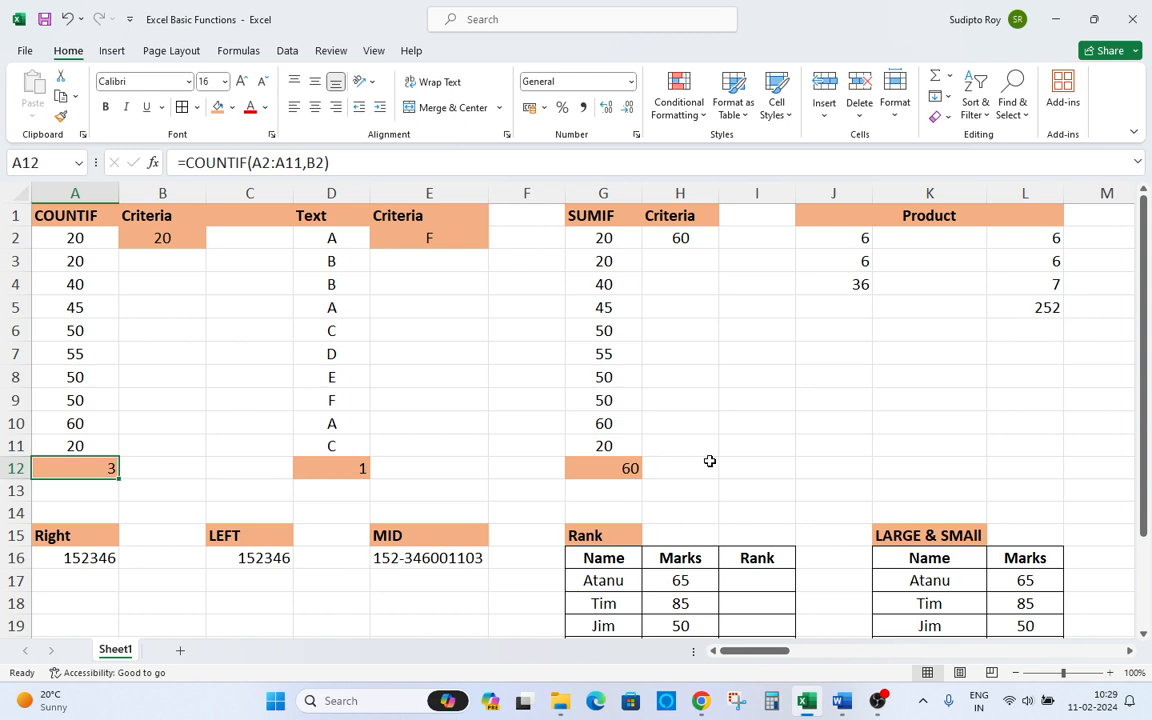
key(Down)
key(Down)
key(Down)
key(Down)
key(Down)
key(Down)
key(Up)
key(alt+Tab)
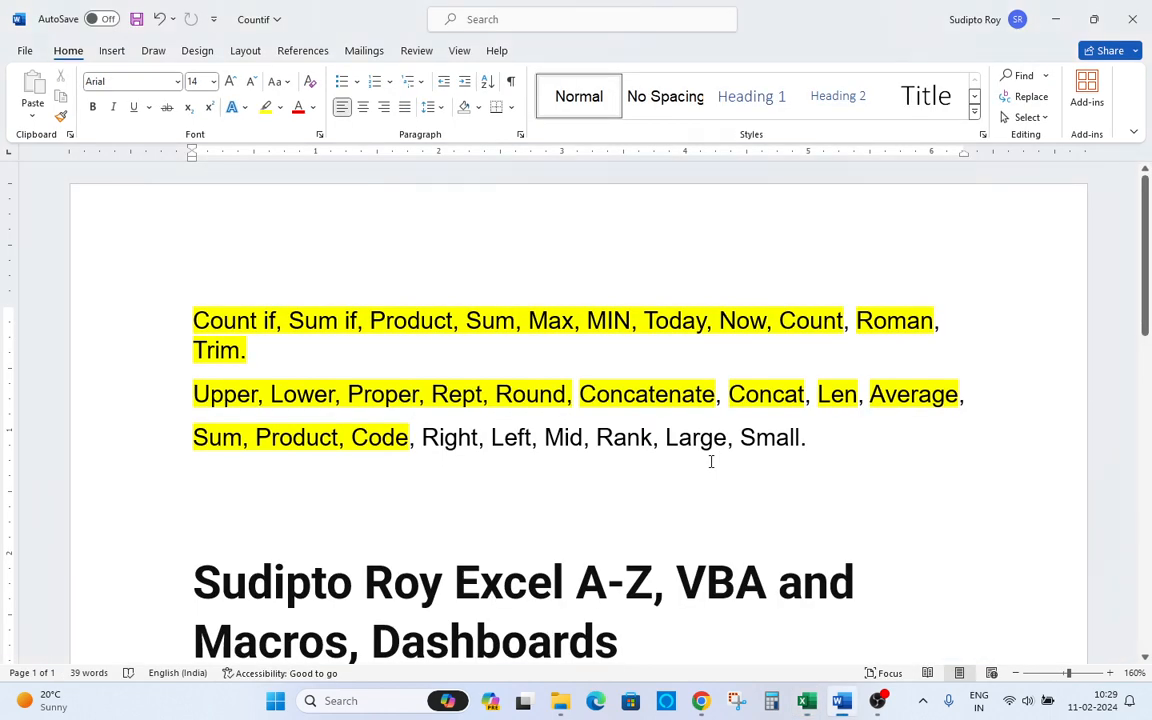
key(alt+Tab)
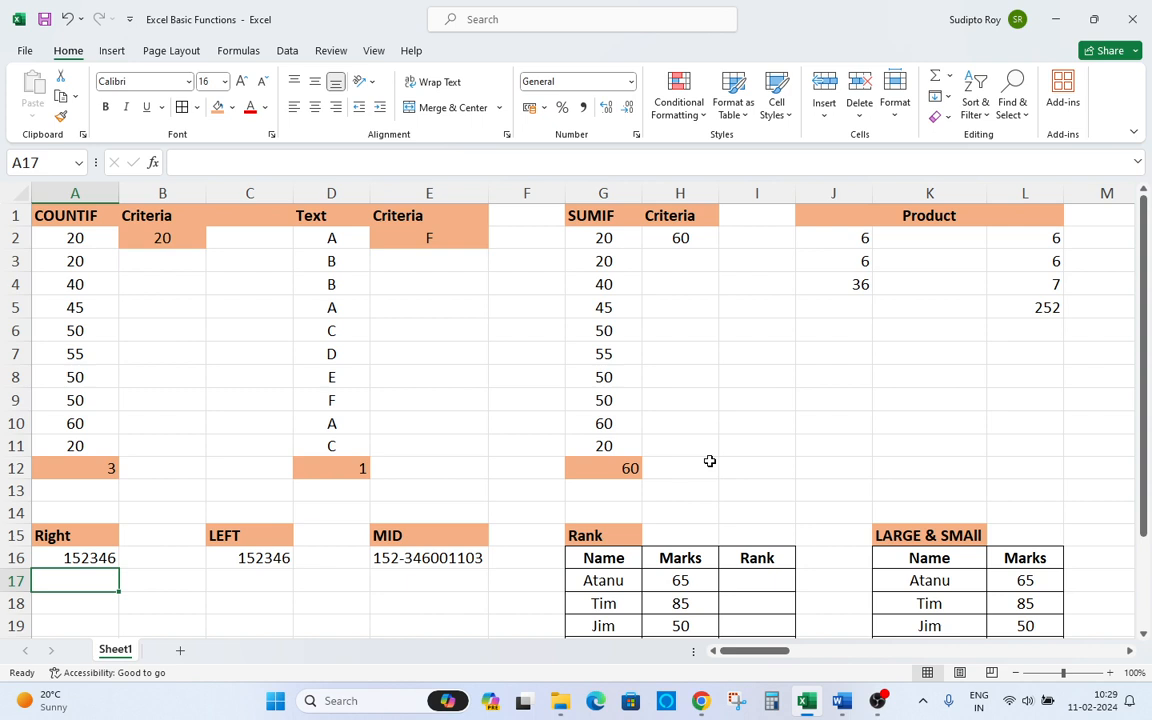
Enter =RIGHT(A16,3) in A17 to extract the last three characters of the Right sample value.
text(=)
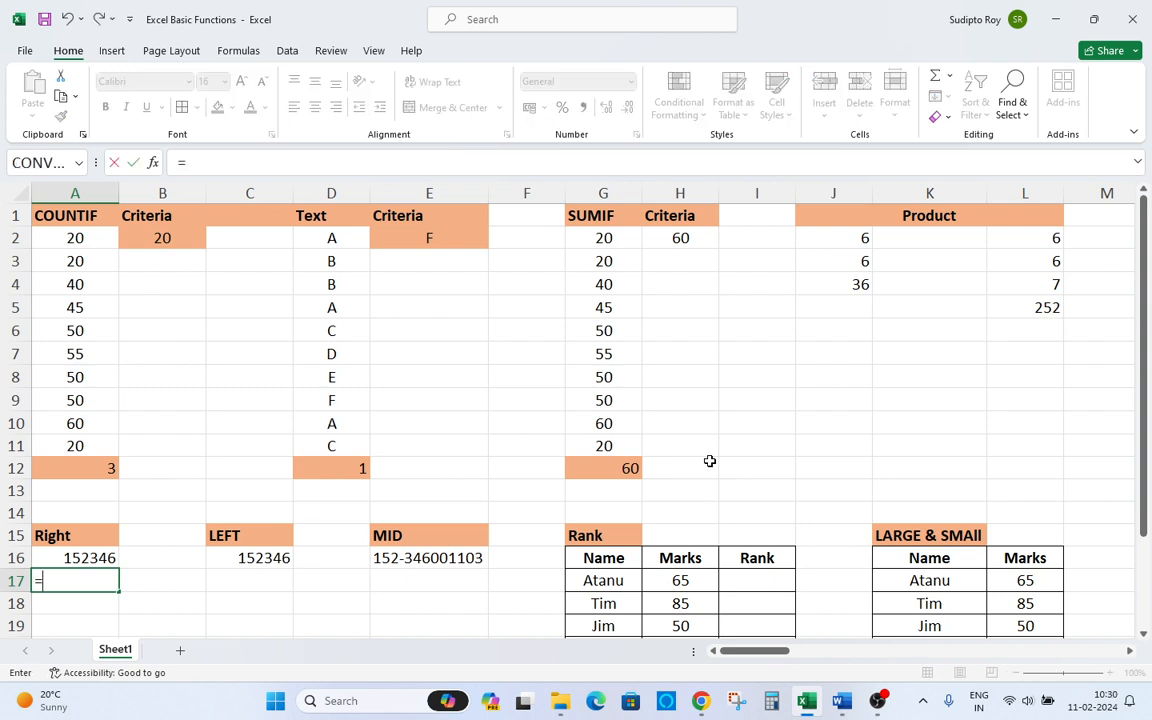
text(ring)
key(BackSpace)
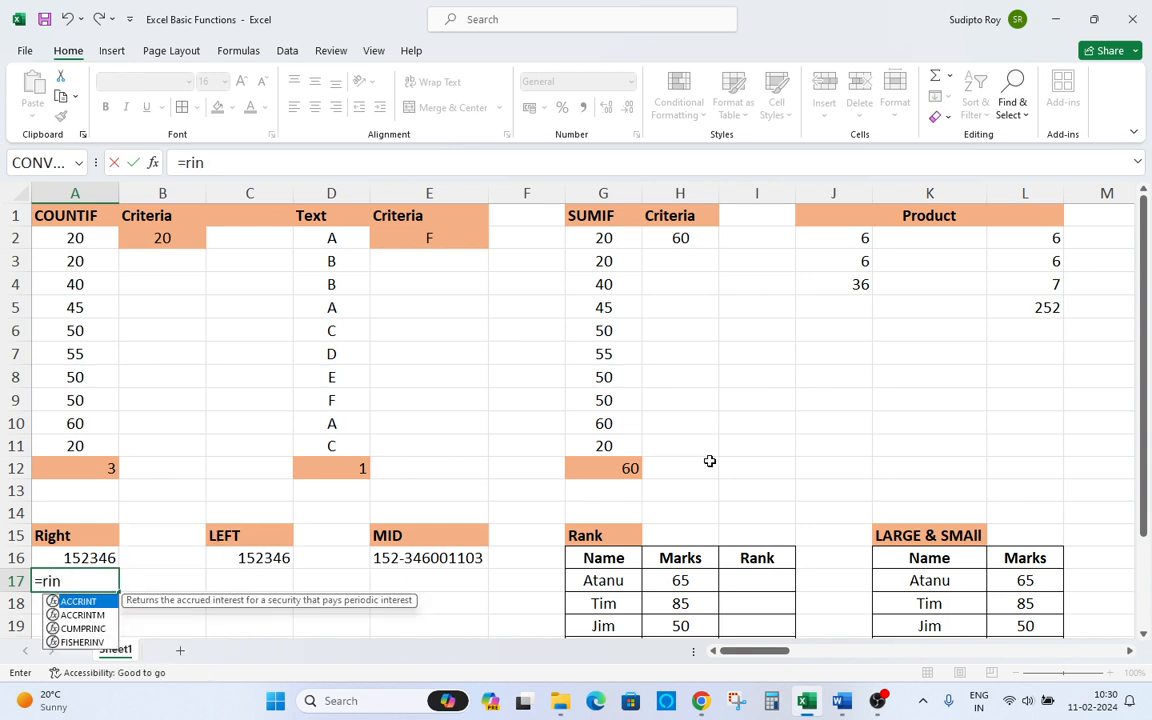
key(BackSpace)
text(ght)
key(Tab)
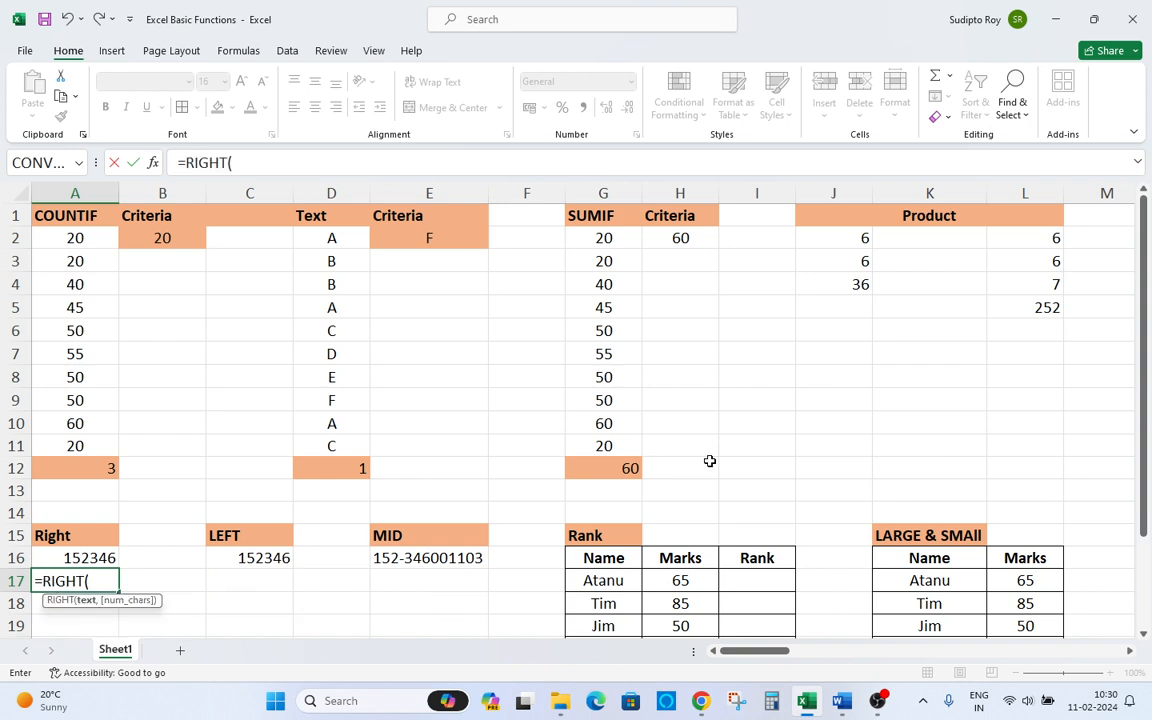
key(Up)
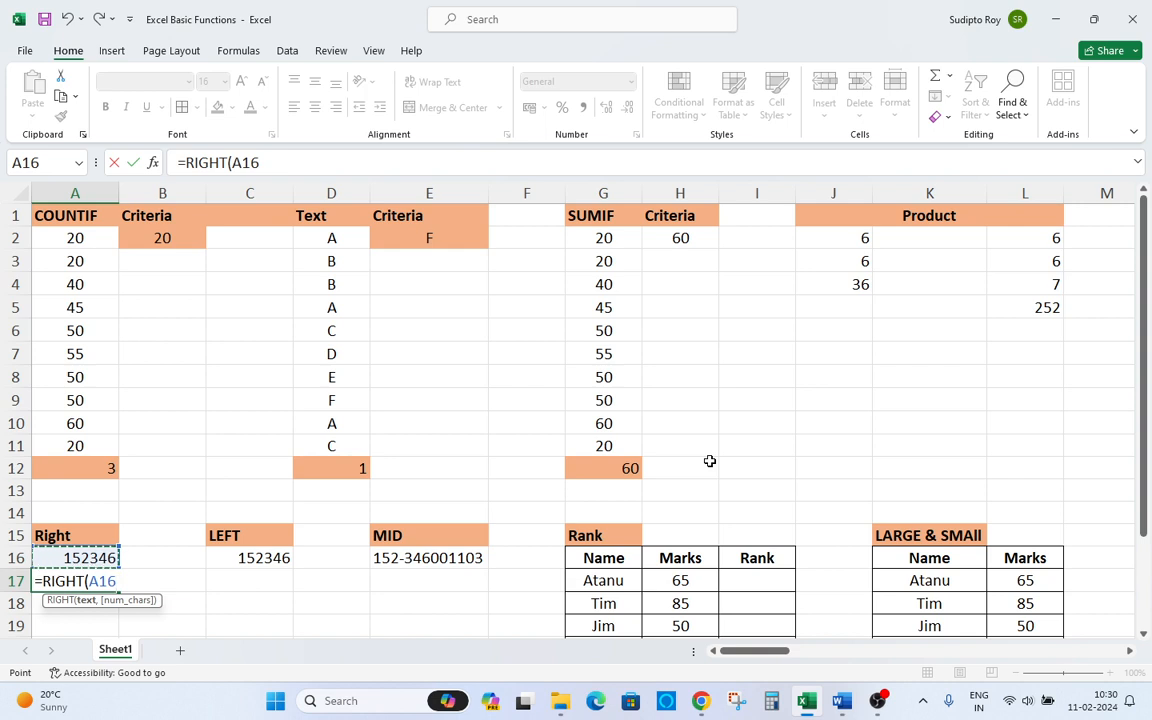
text(,)
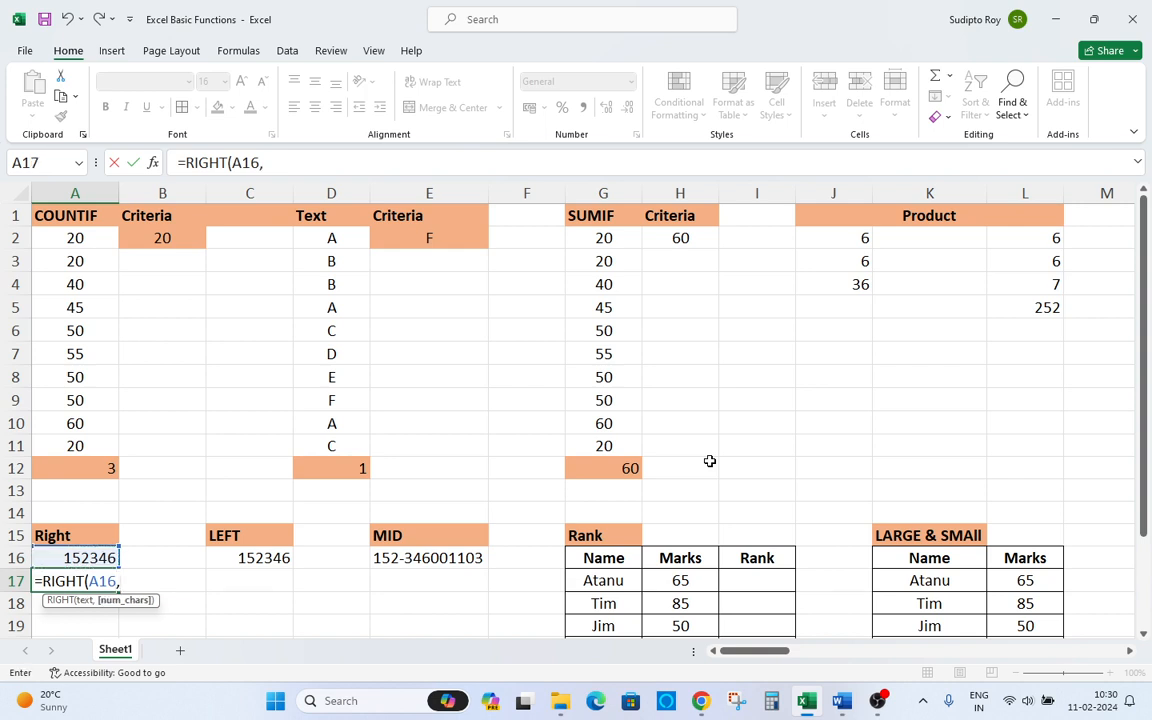
text(3))
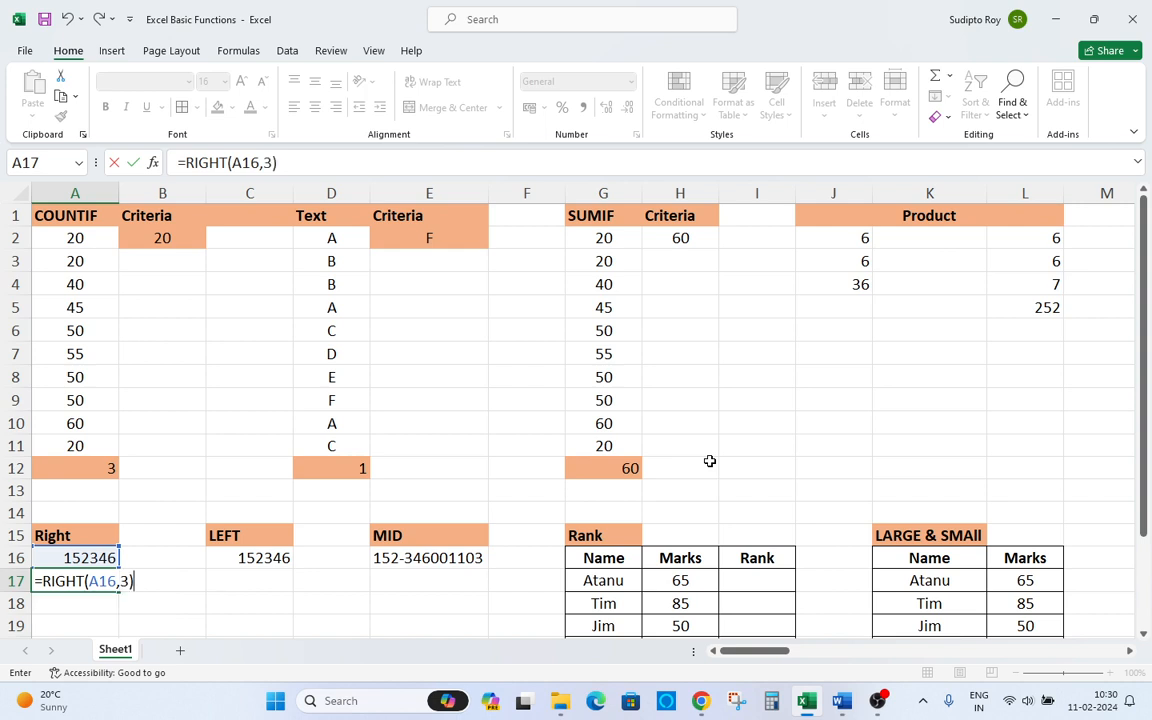
key(Return)
key(Return)
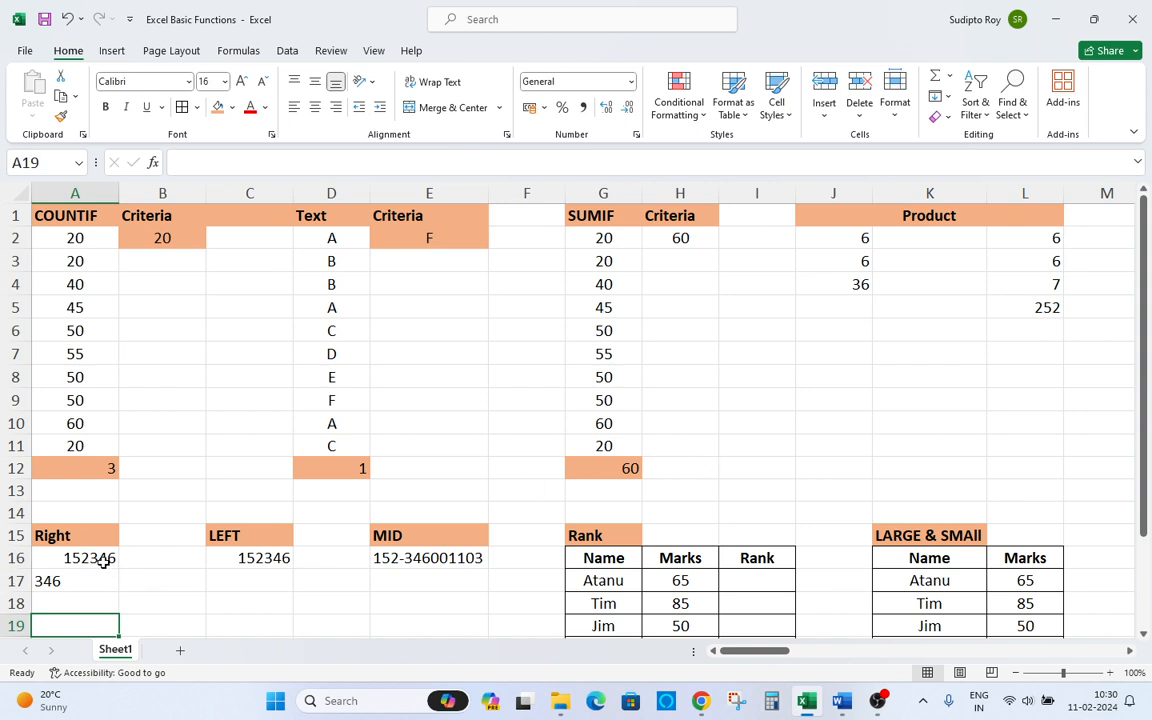
Inspect the RIGHT formula in A17 alongside its source value in A16.
click(103, 563)
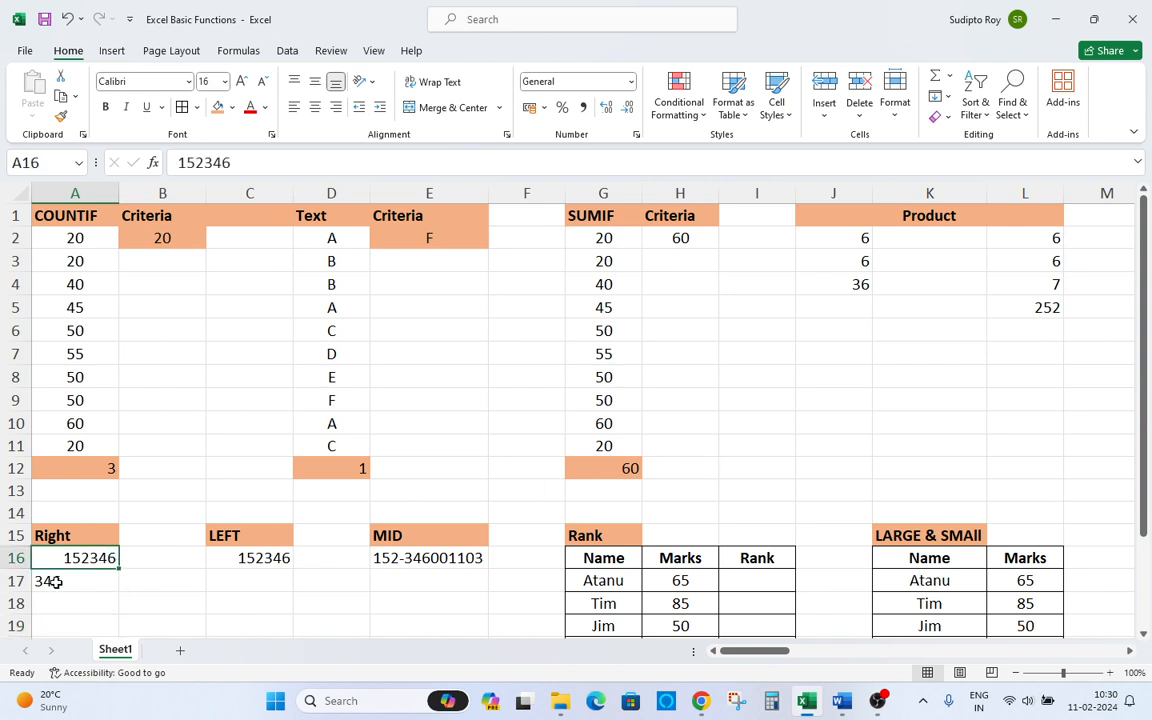
click(57, 581)
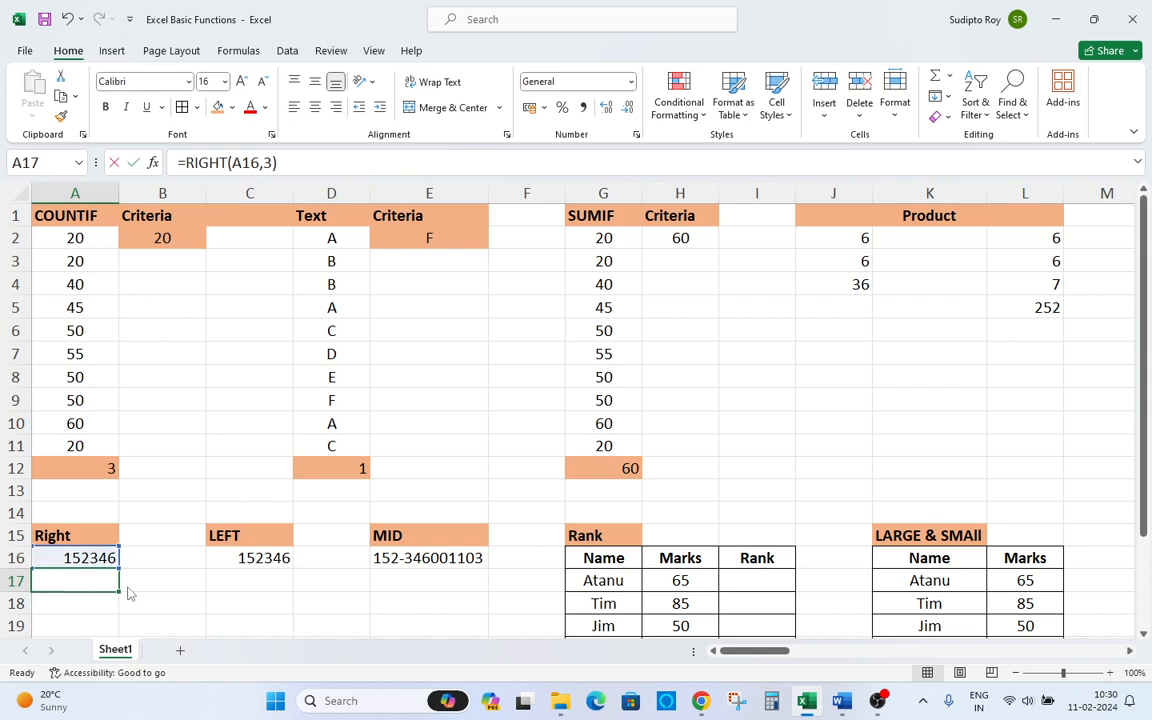
key(F2)
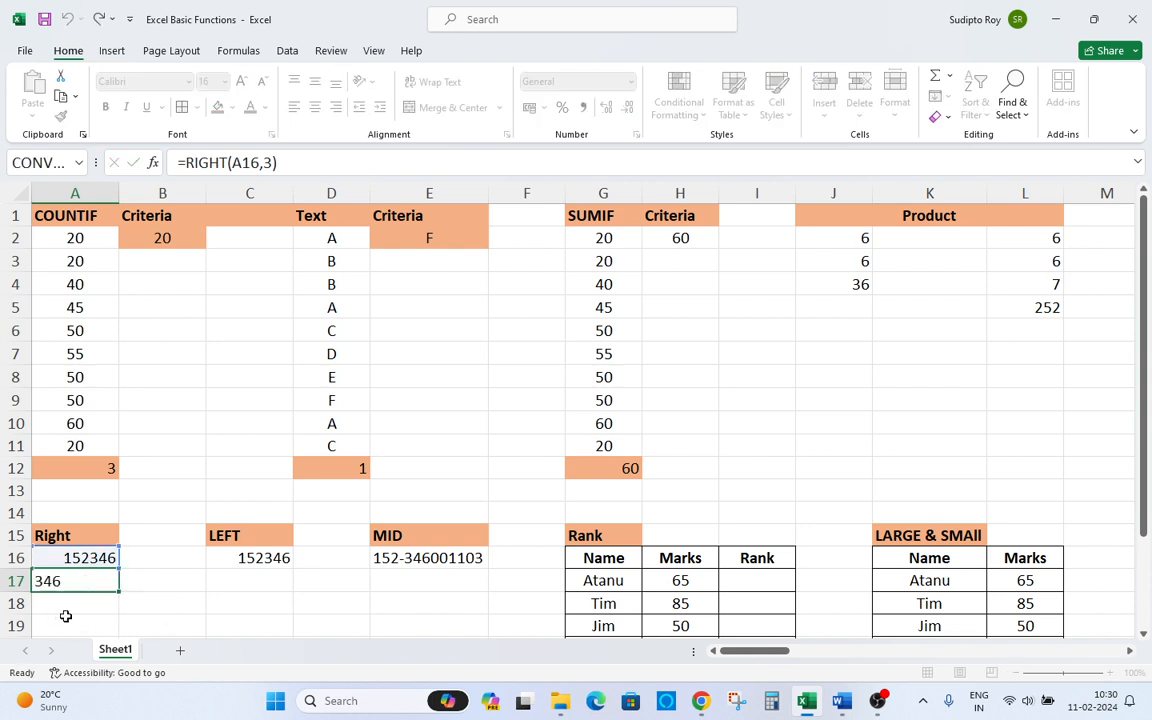
key(ctrl+Return)
Enter =LEFT(C16,4) in C17 to extract the first four characters of the LEFT sample value.
click(234, 578)
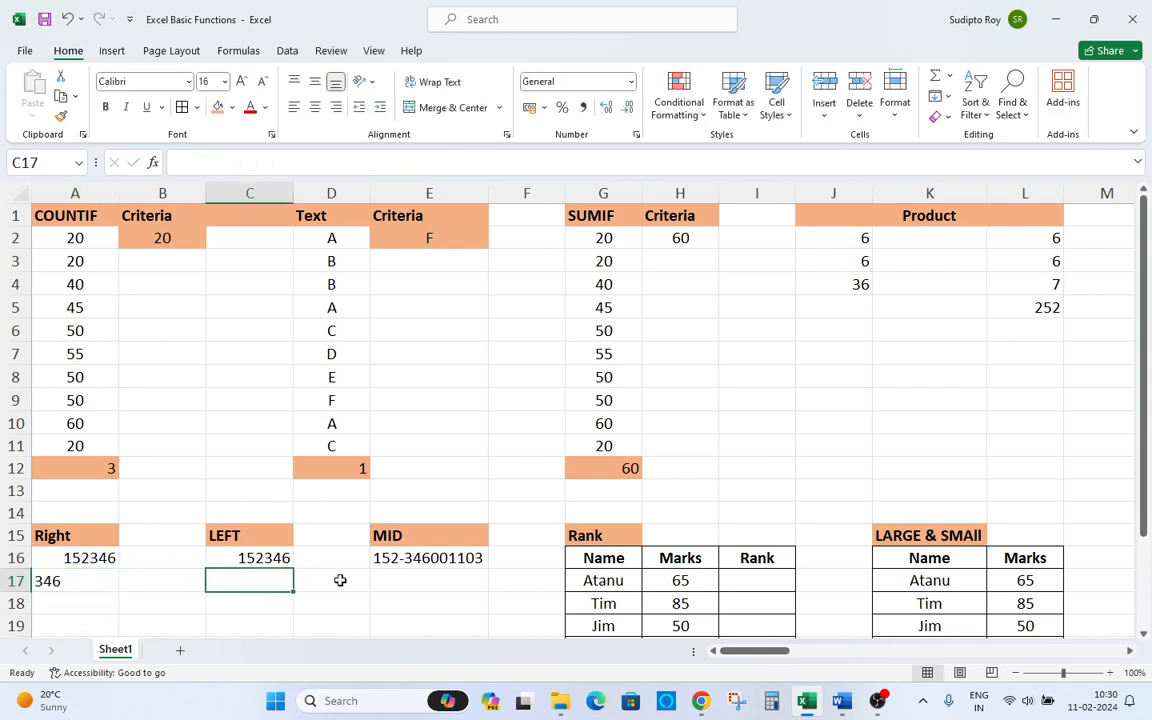
text(=)
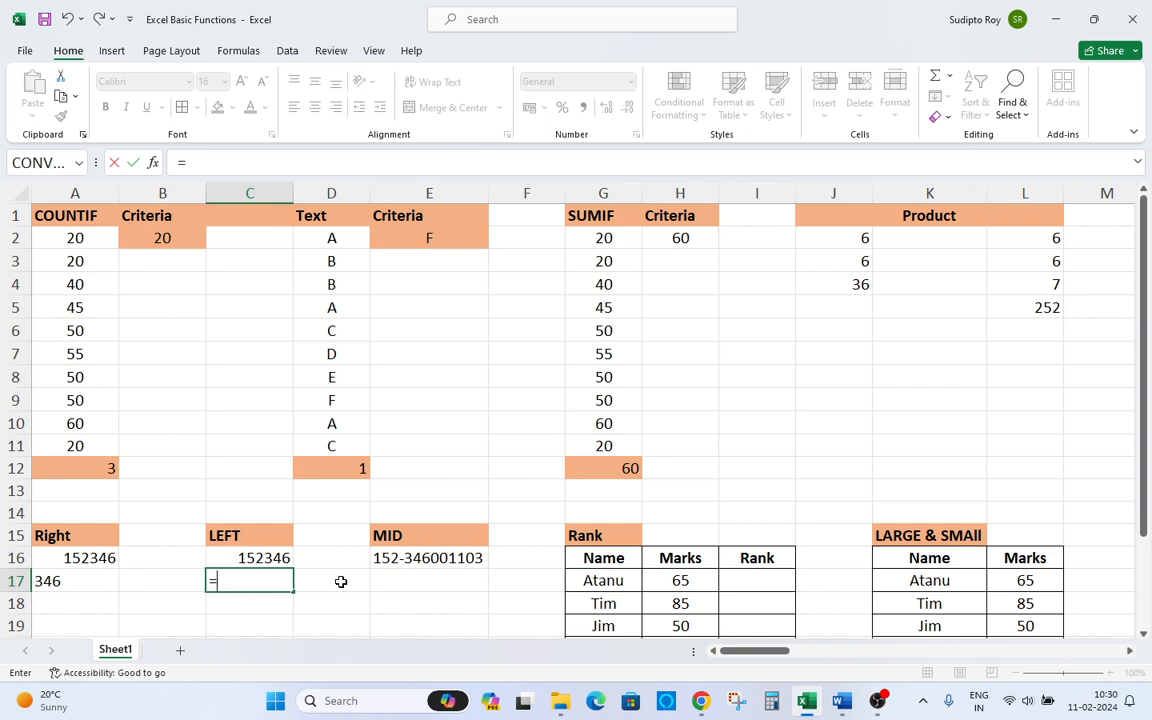
text(left)
key(Tab)
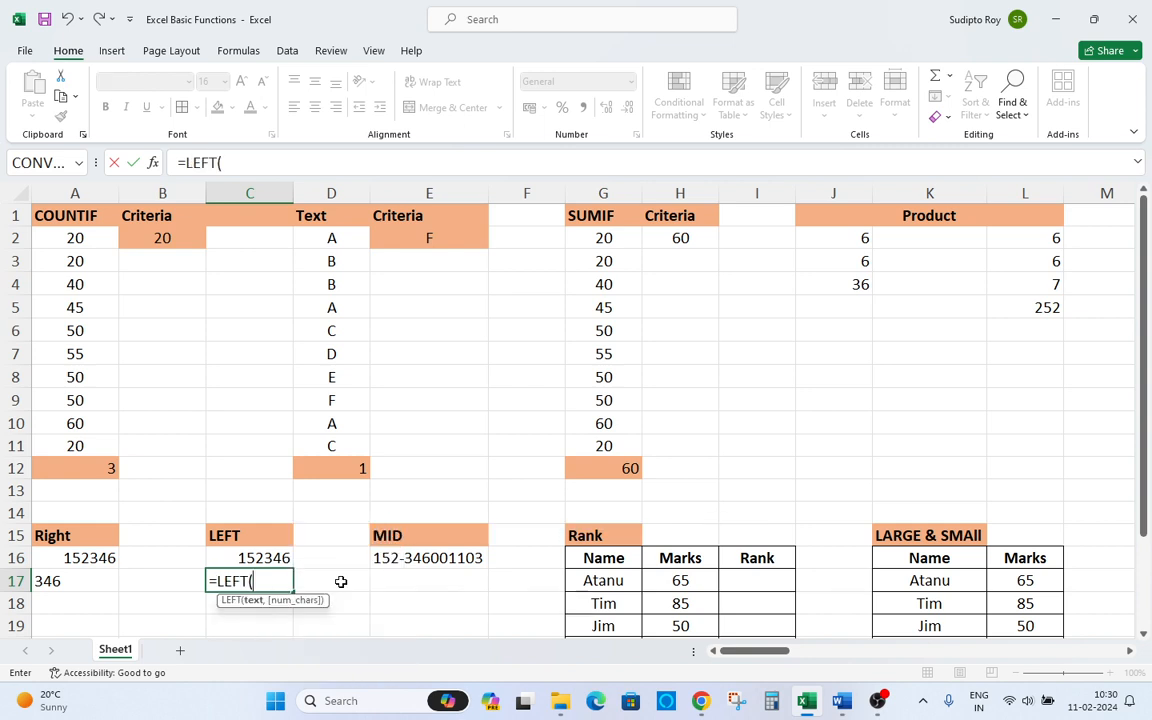
key(Up)
text(,)
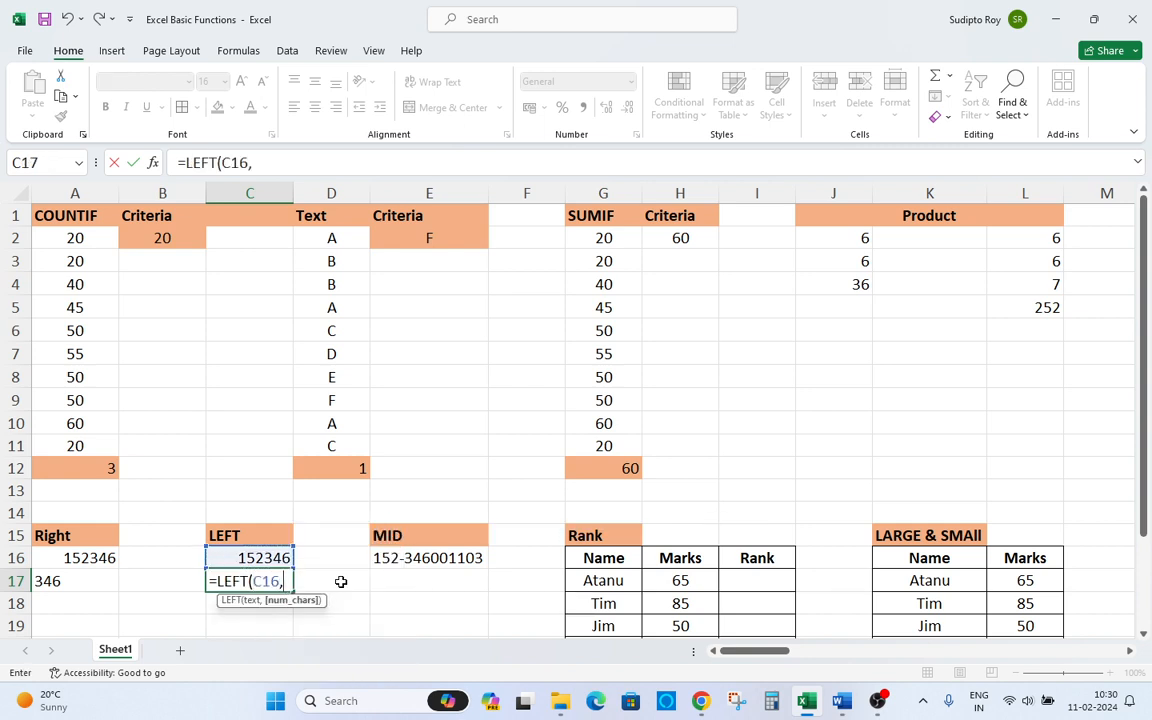
text(4))
key(Return)
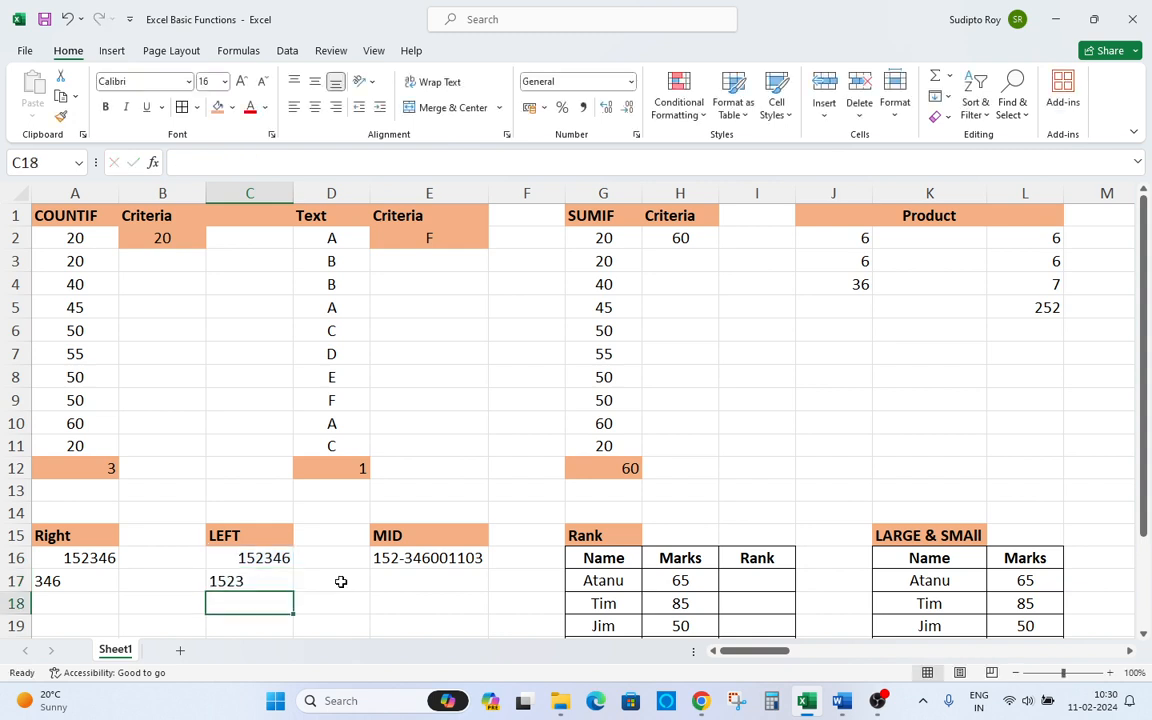
Review the LEFT formula in C17 and its referenced cell C16.
key(Up)
key(Up)
key(Down)
key(Down)
key(Up)
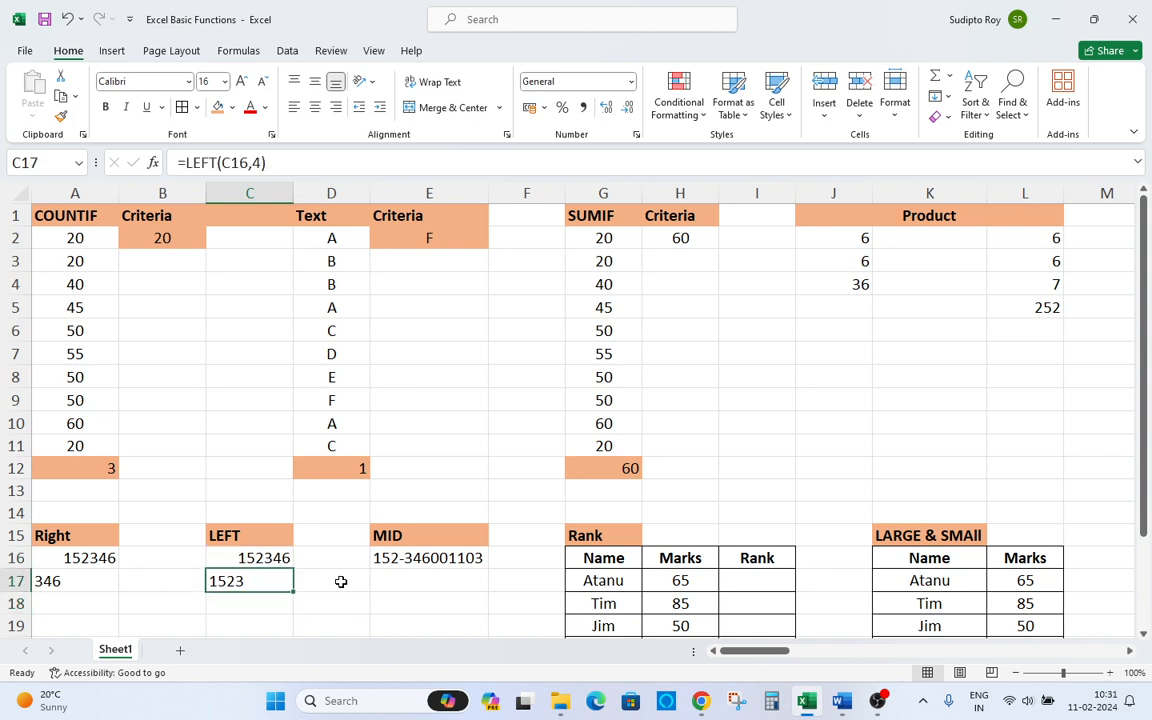
key(F2)
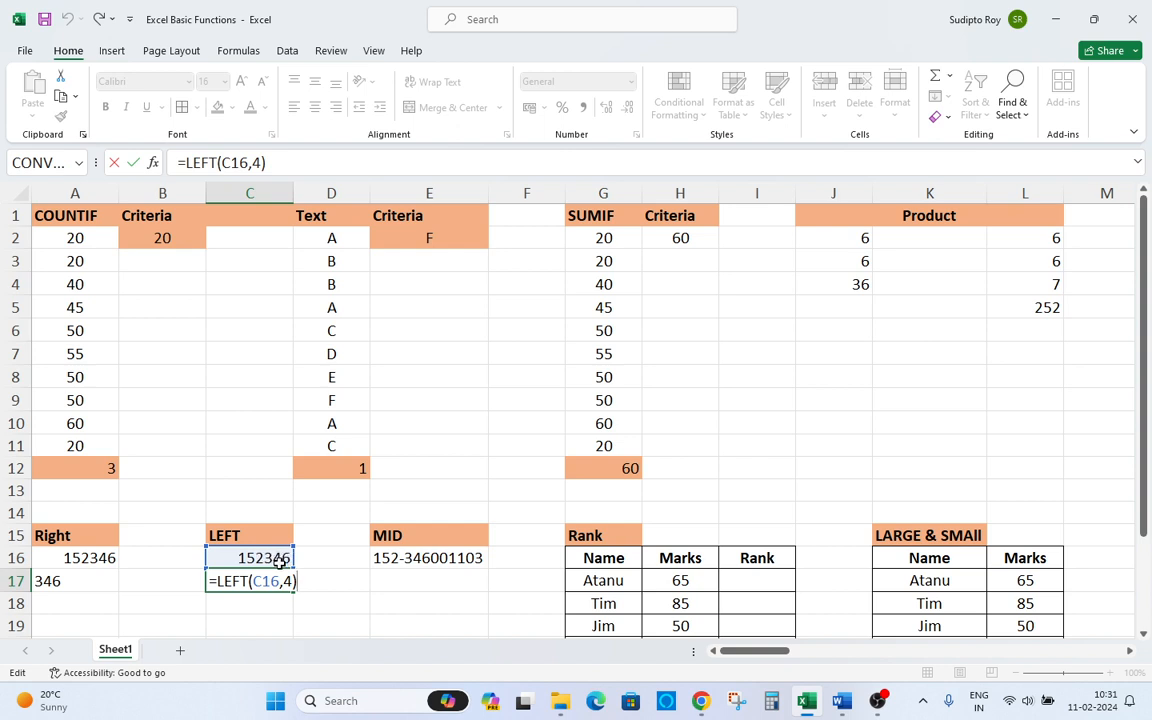
key(ctrl+Return)
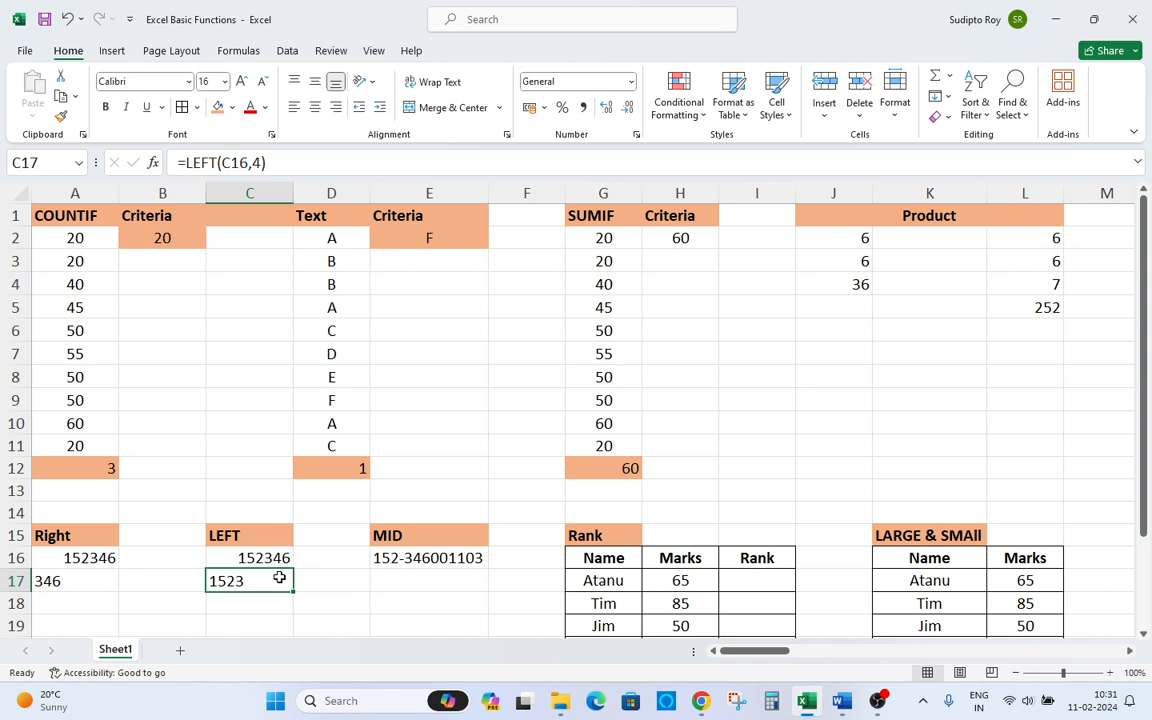
Enter =MID(E16,5,4) in E17 to extract four characters starting at position 5 of the MID sample value.
click(418, 580)
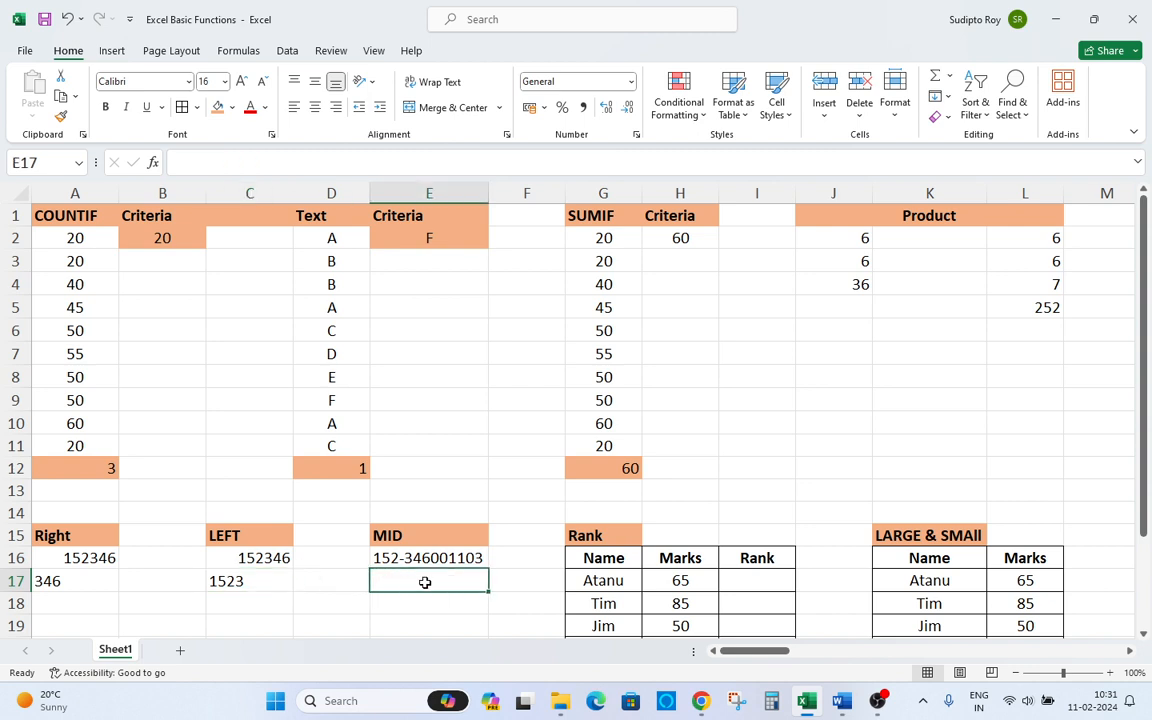
scroll(438, 578, down, 1)
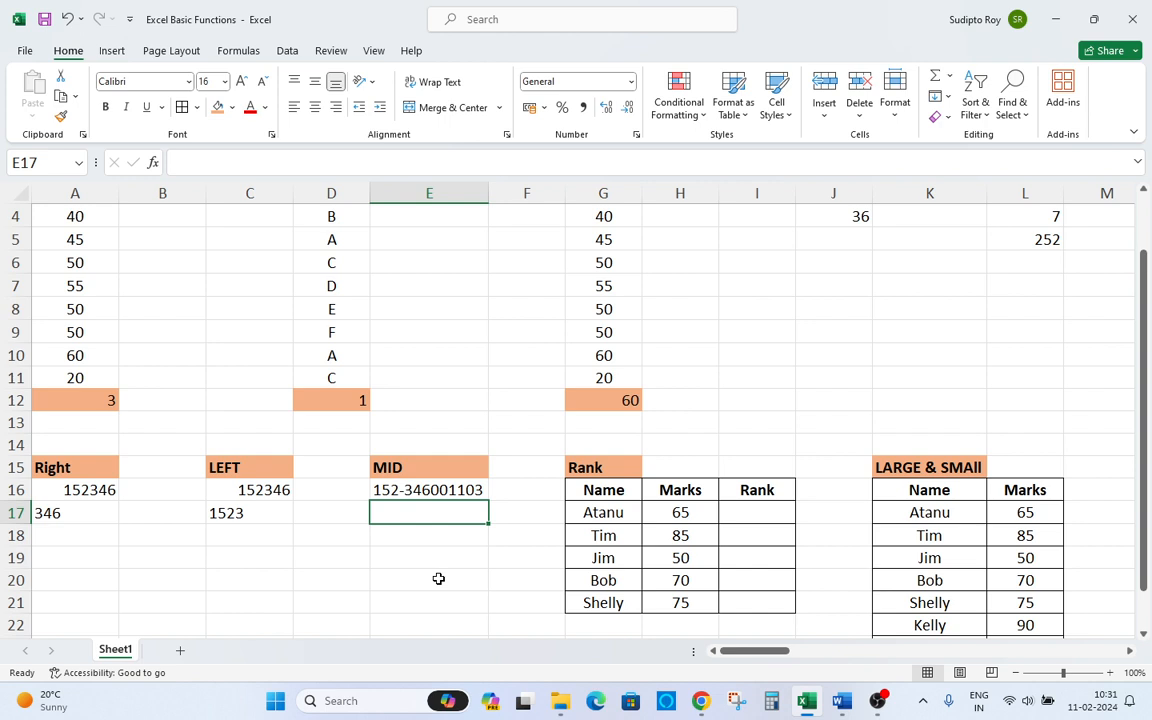
text(=)
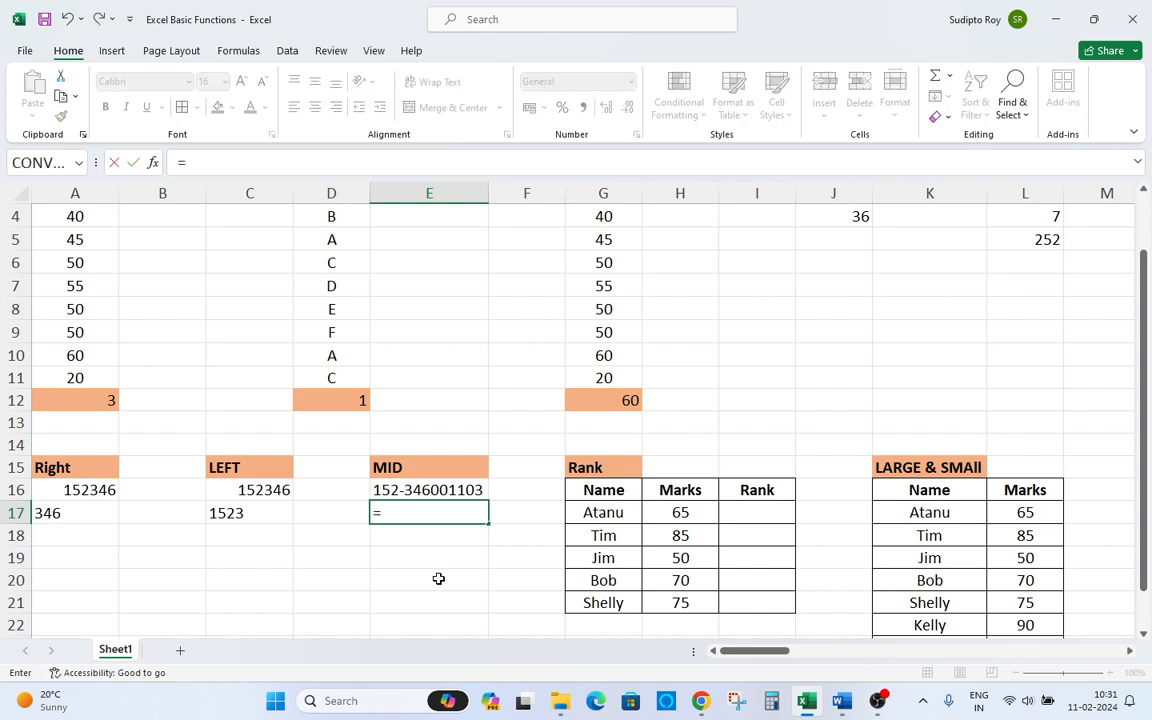
text(mi)
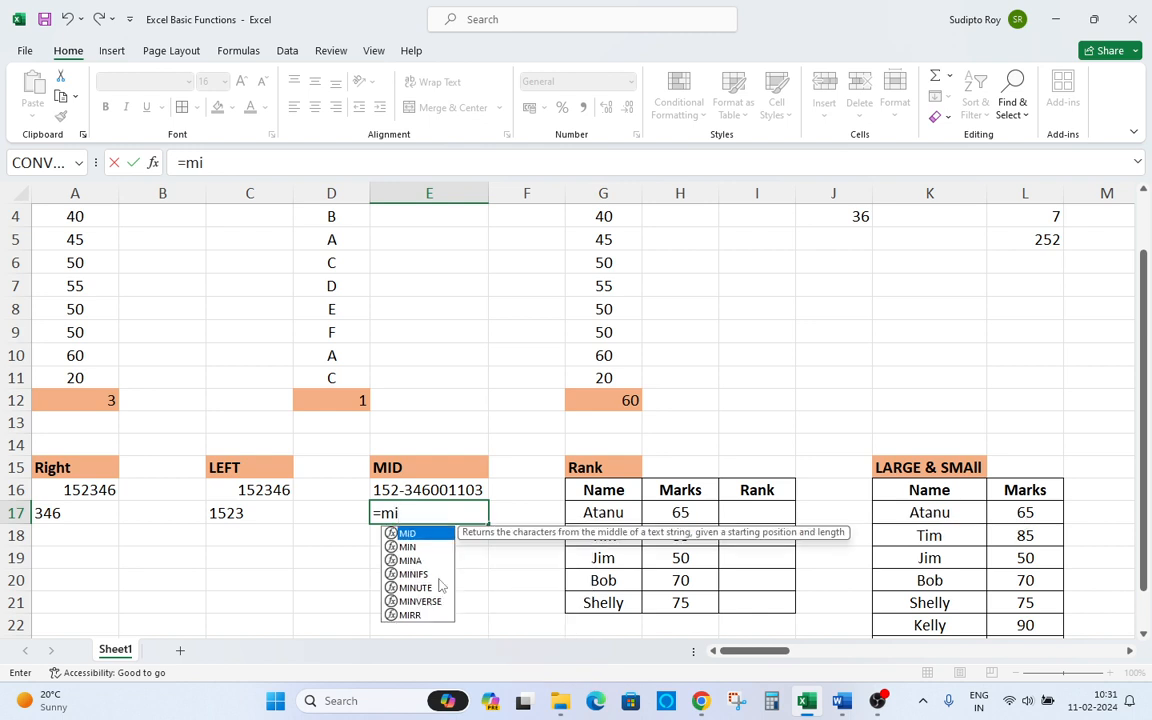
text(d)
key(Tab)
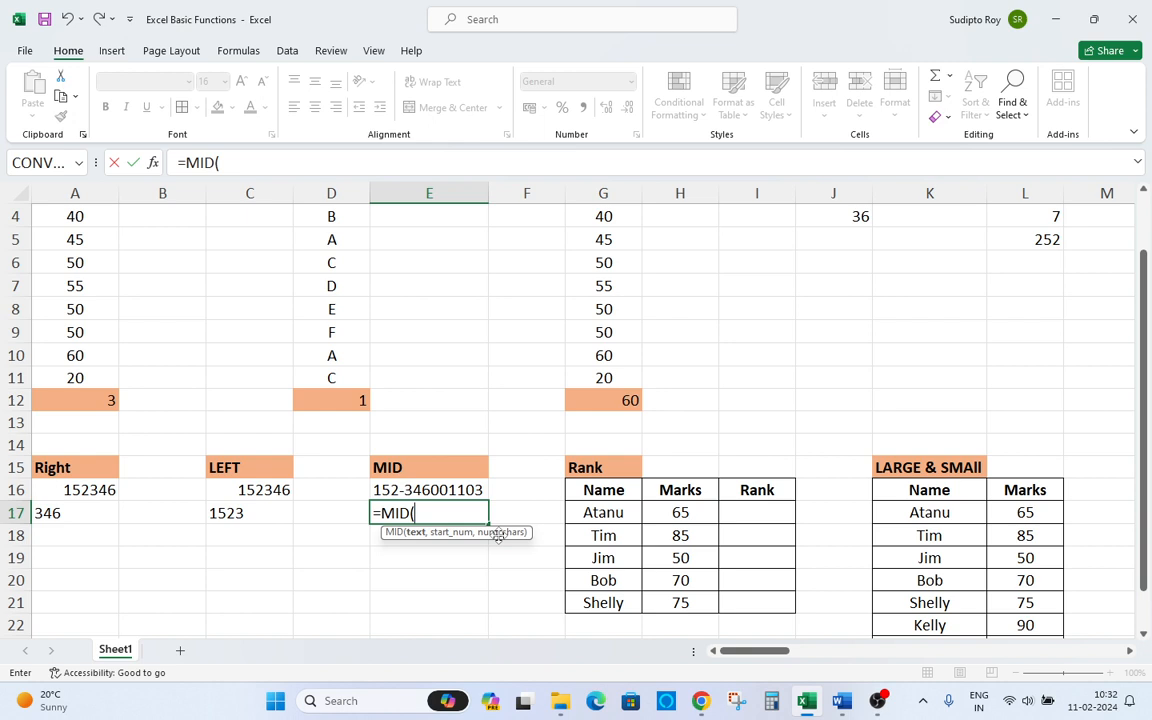
key(Up)
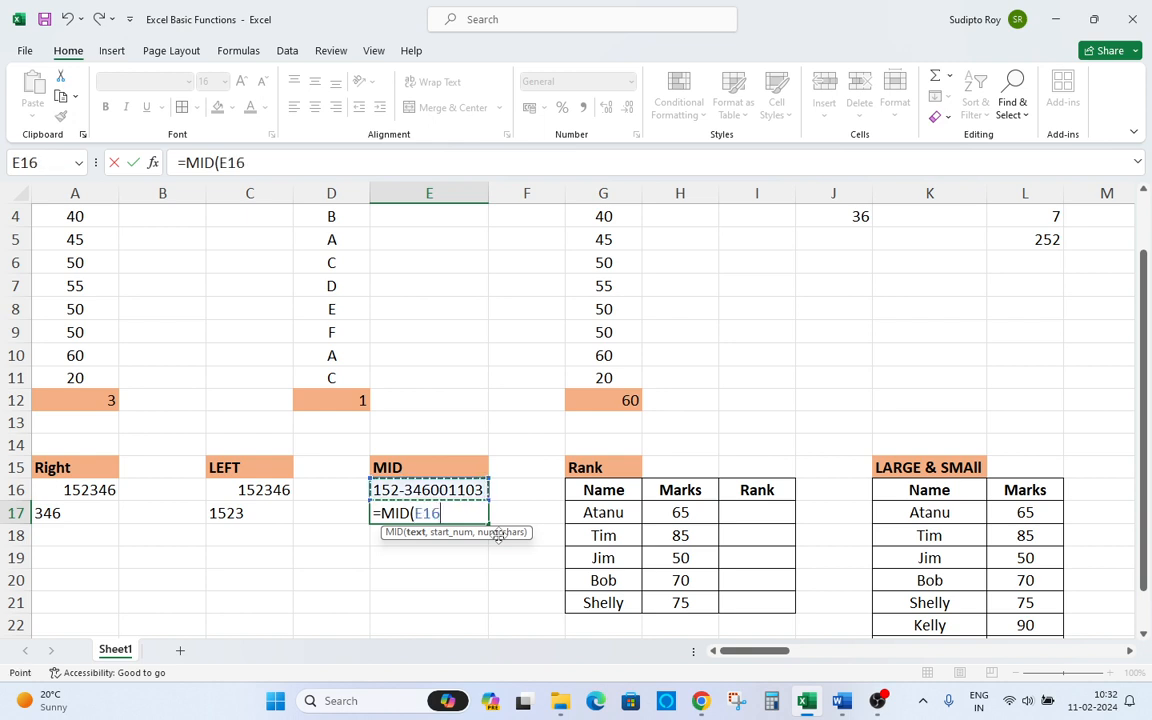
text(,)
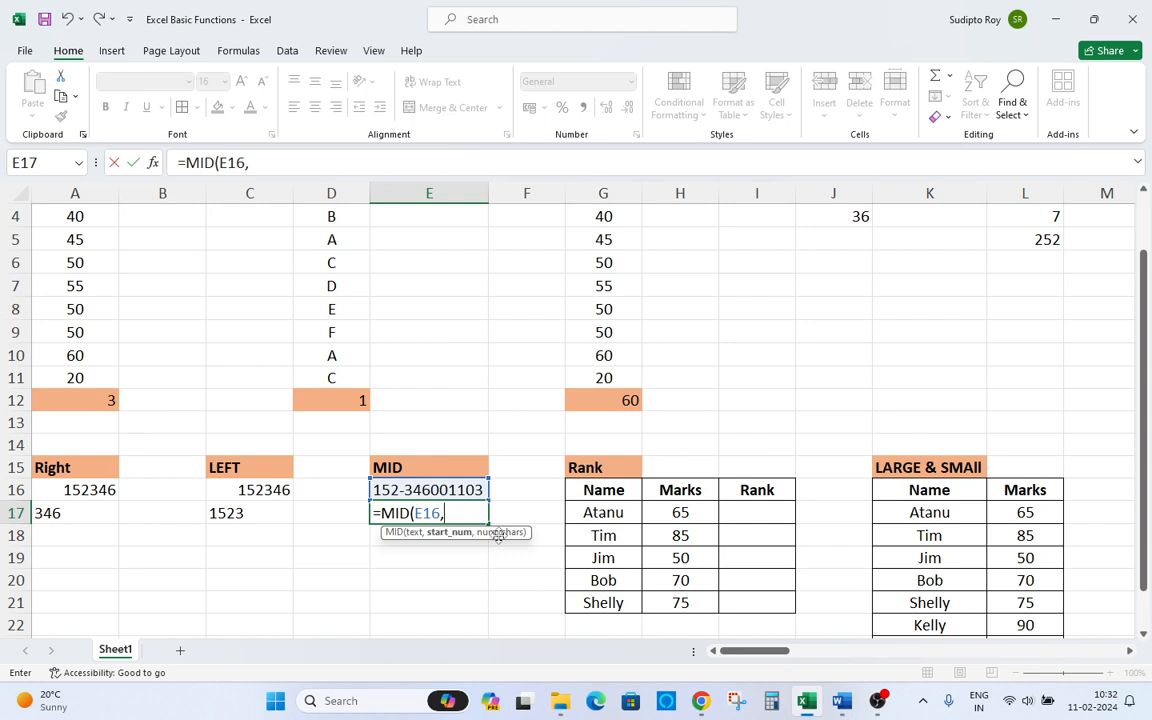
text(5)
text(,)
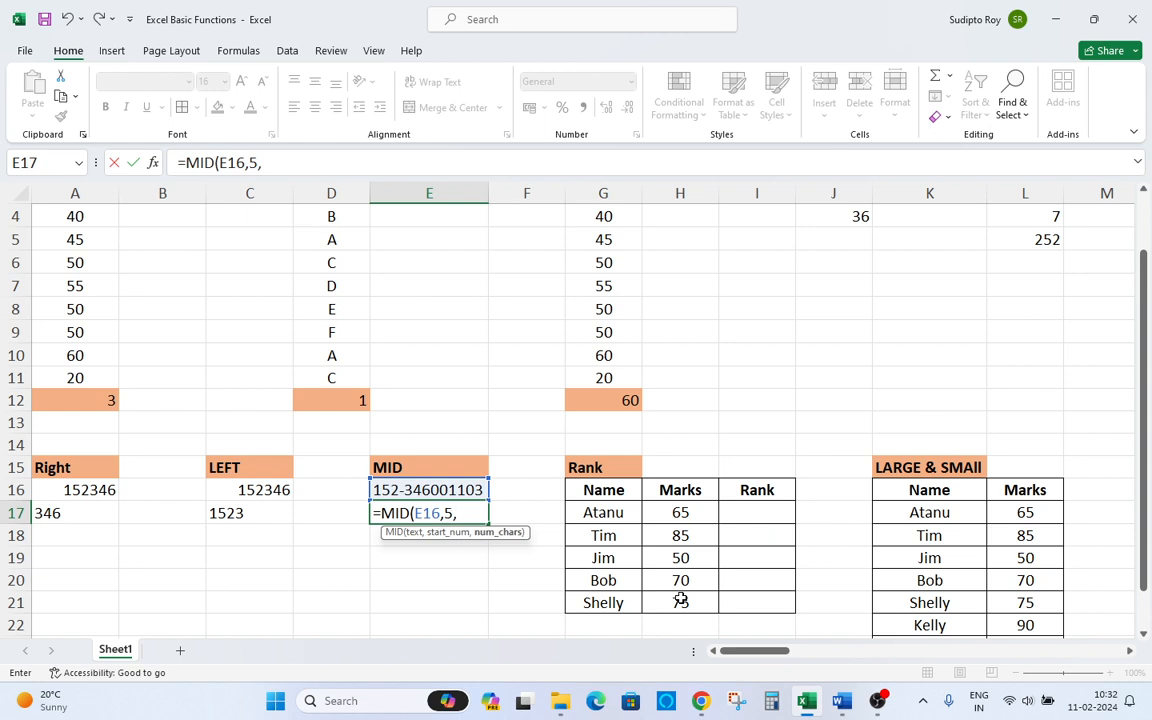
text(4))
key(Return)
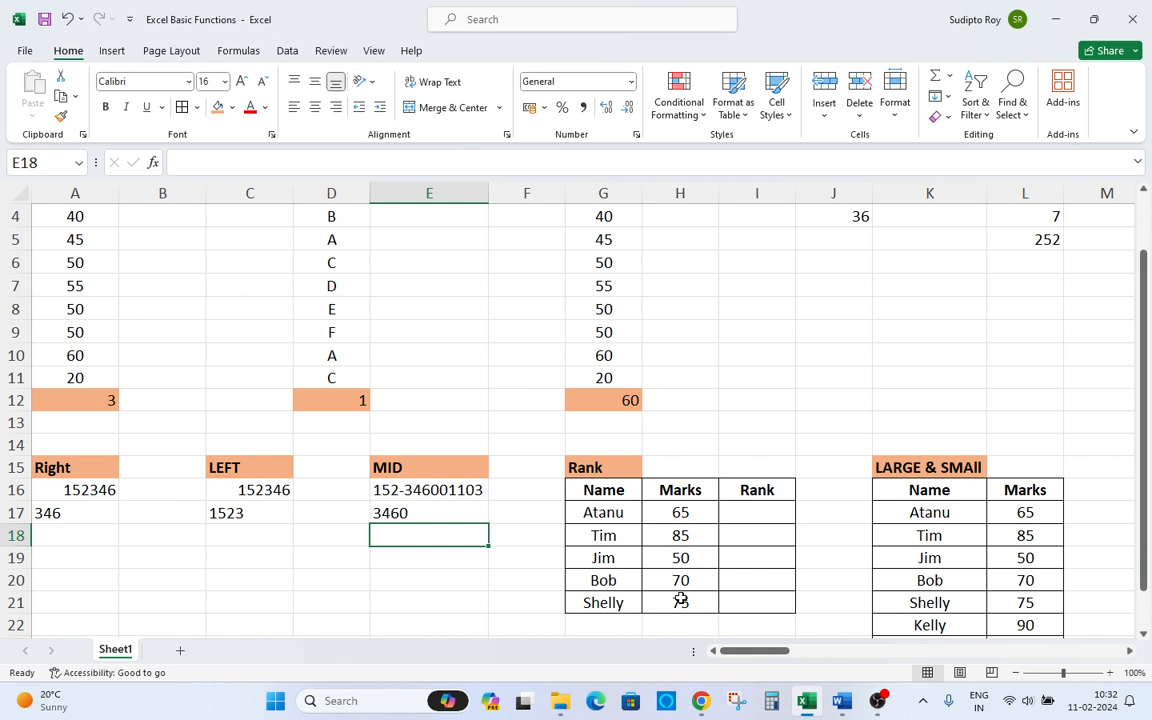
Inspect the MID sample text in E16 and the characters from position 5 onward.
key(Up)
key(Up)
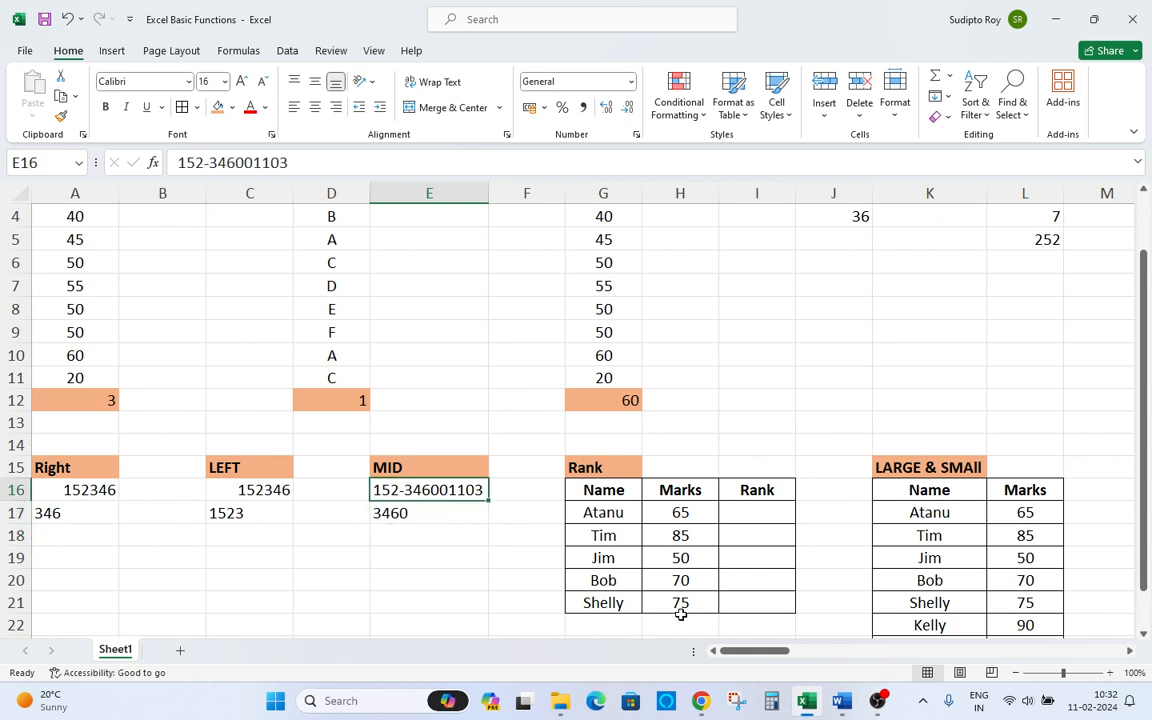
double_click(447, 486)
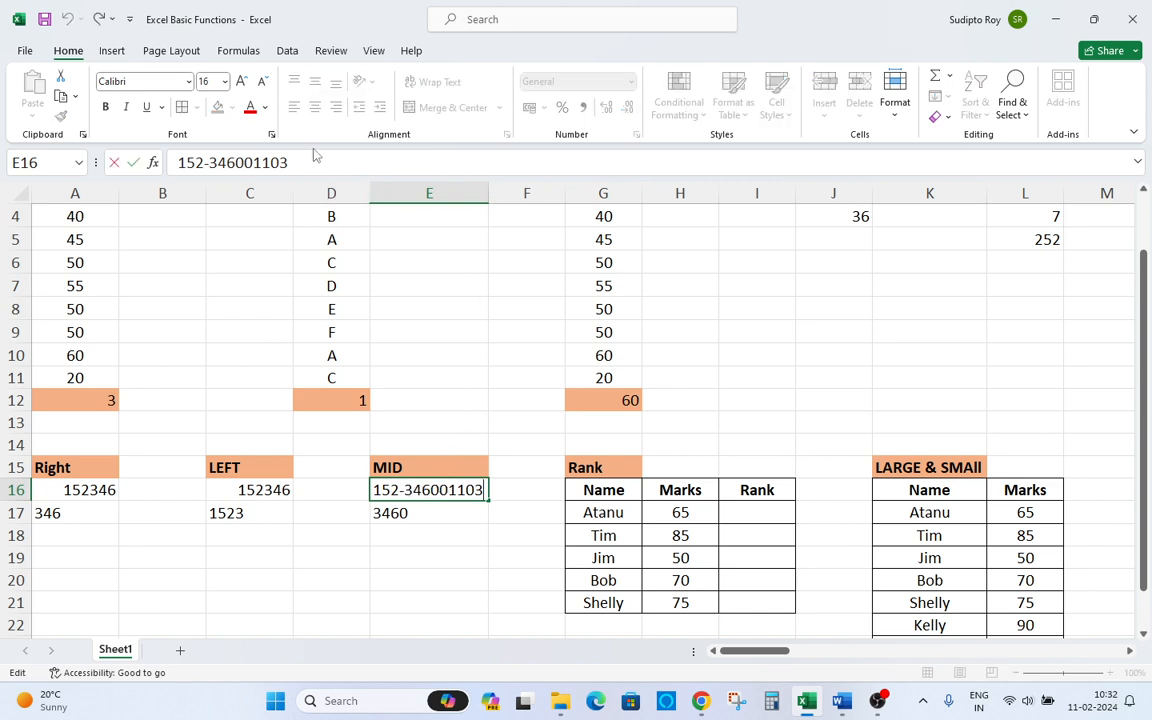
drag(300, 162, 218, 162)
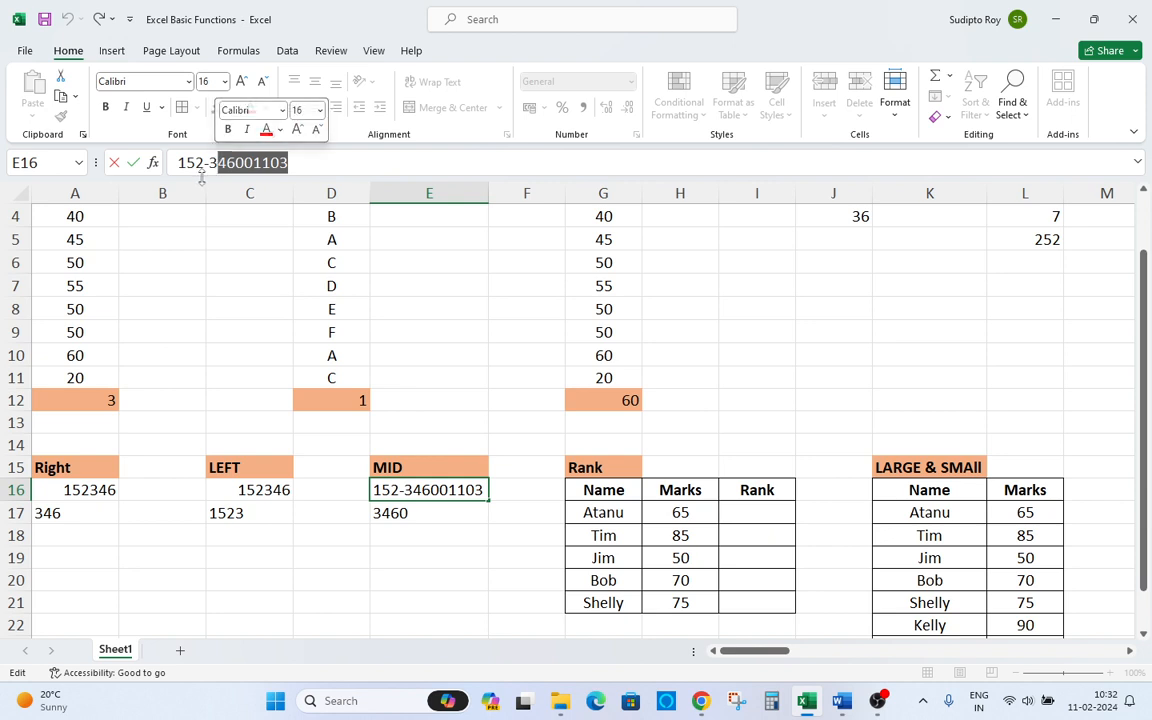
key(Escape)
Enter =MID(E16,5,3333333) in E18 to extract all characters from position 5 onward.
click(393, 527)
text(=mi)
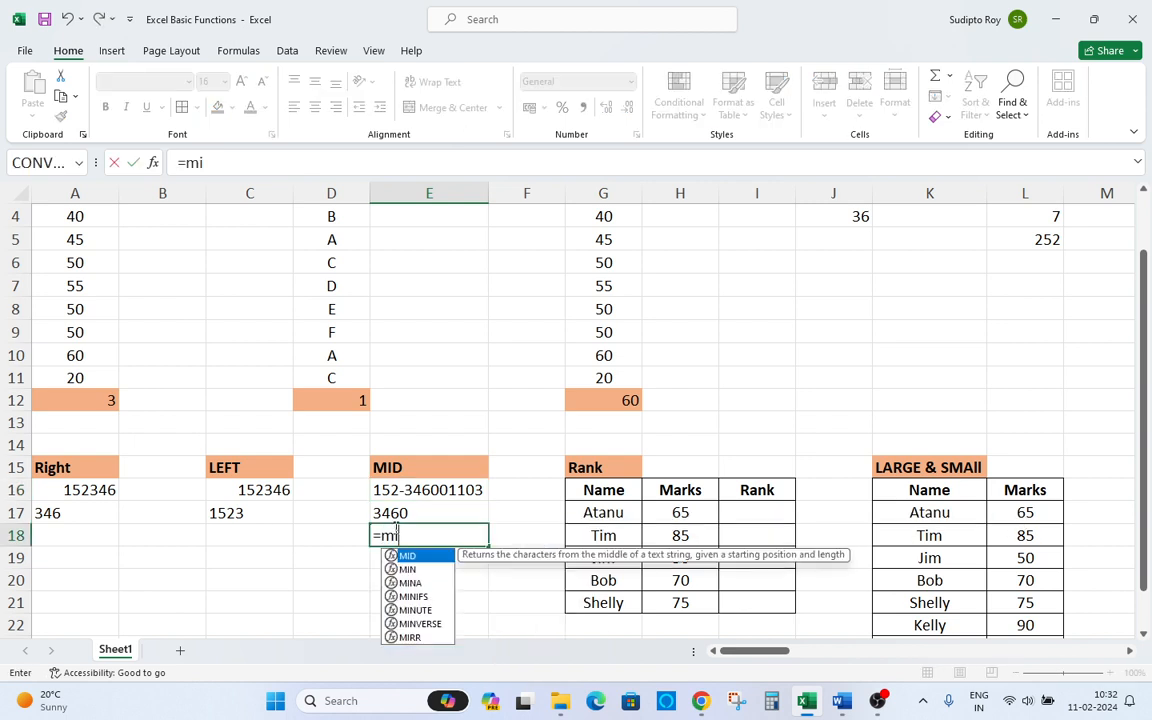
key(BackSpace)
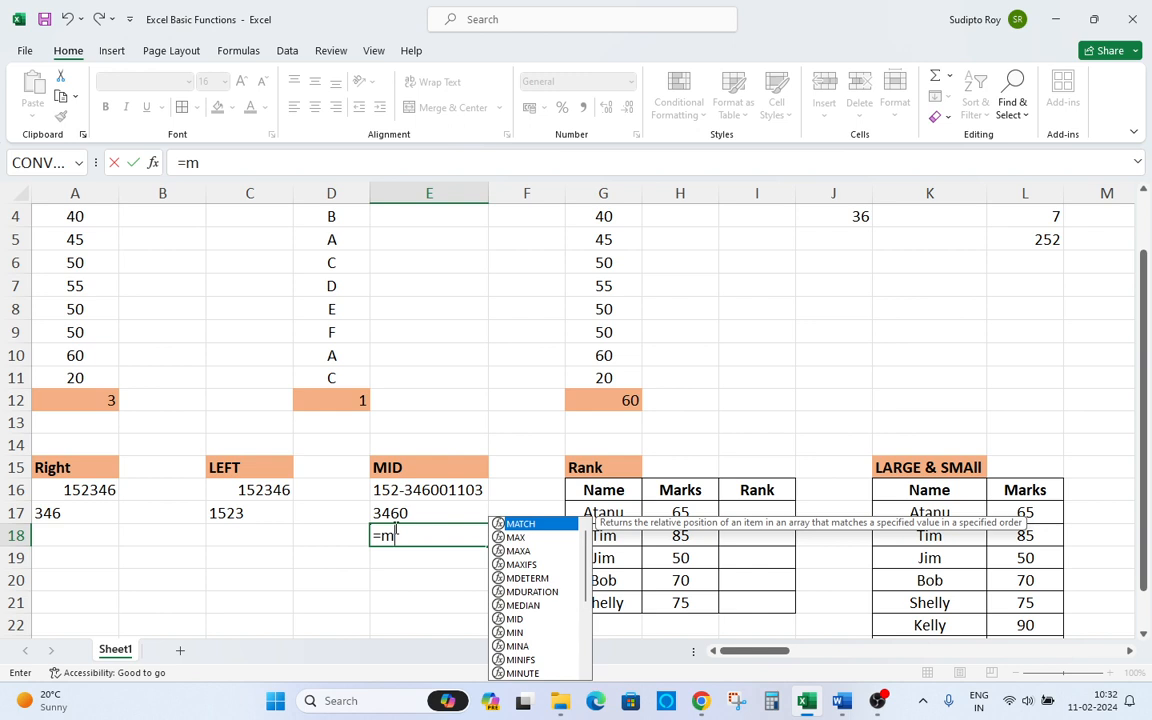
text(id)
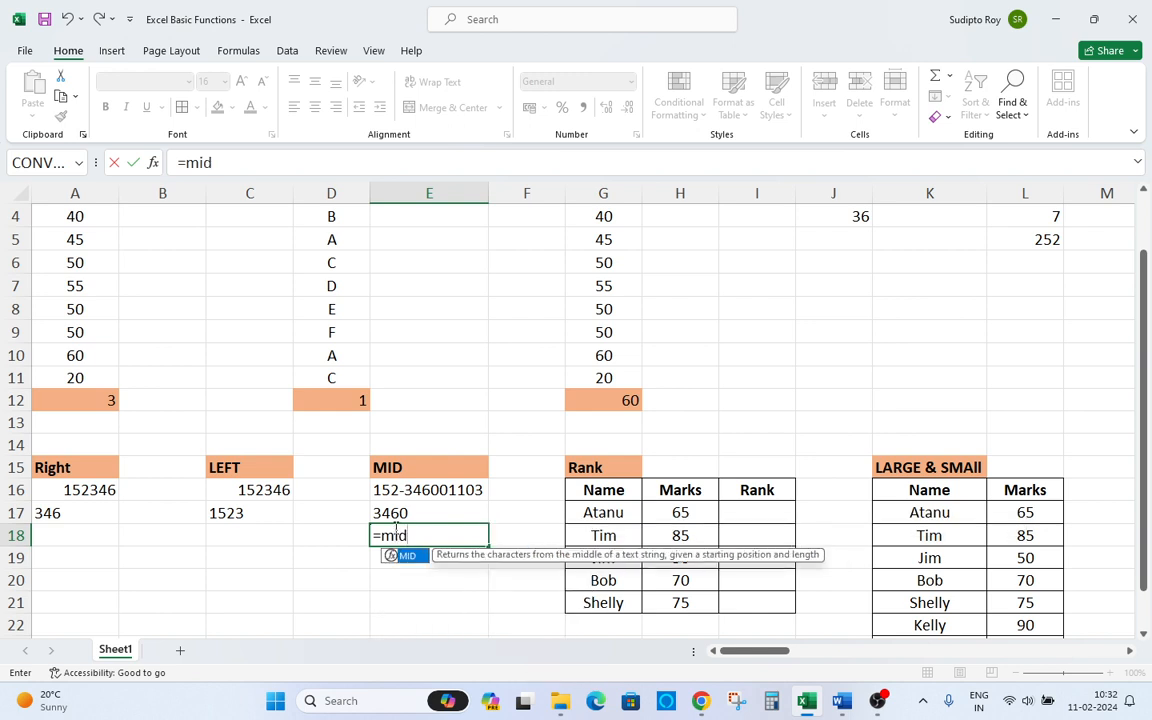
key(Tab)
key(Up)
key(Up)
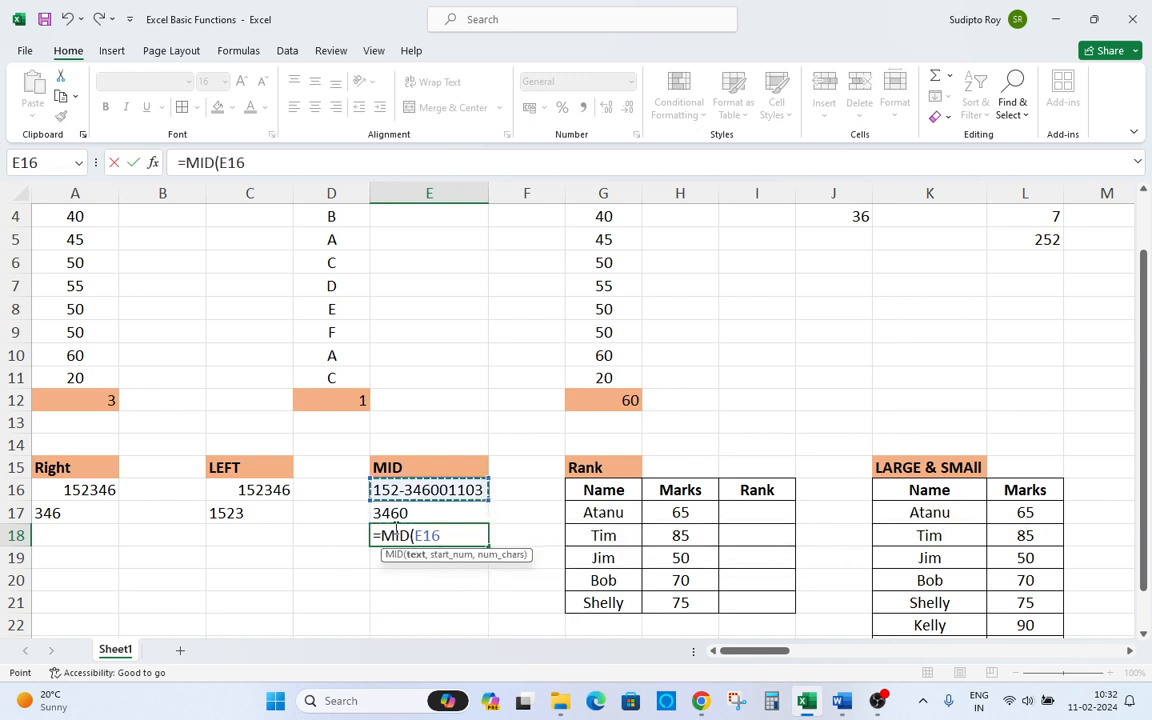
text(,)
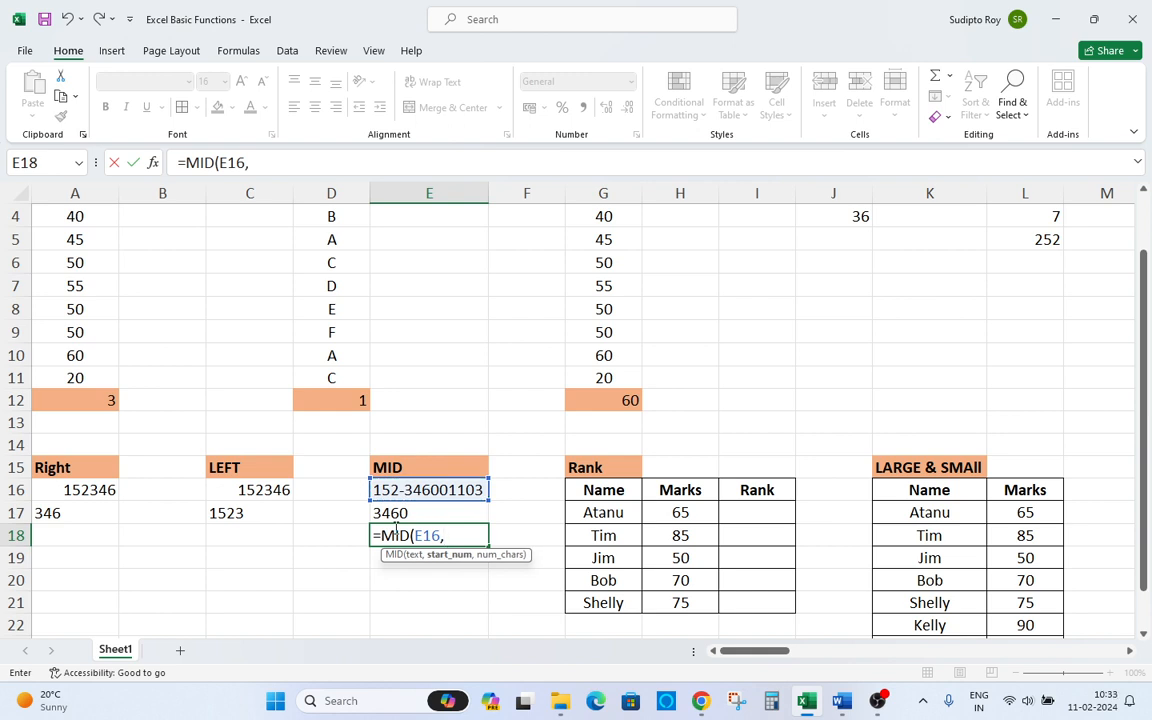
text(5,)
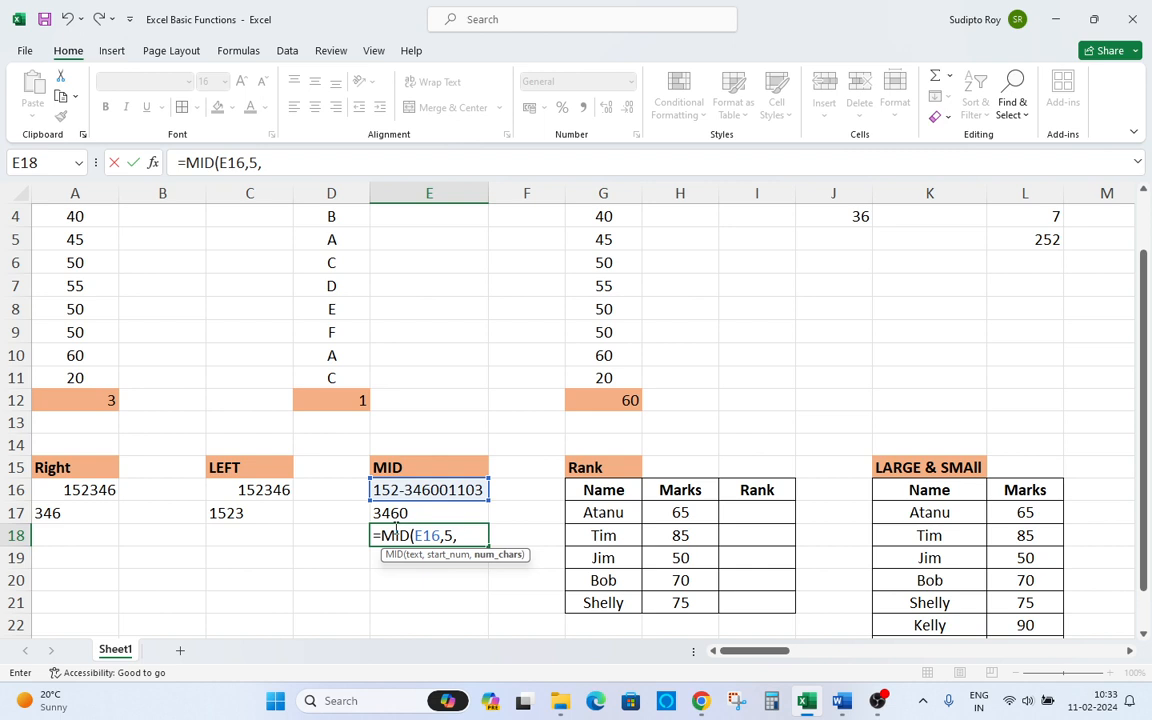
text(3333333))
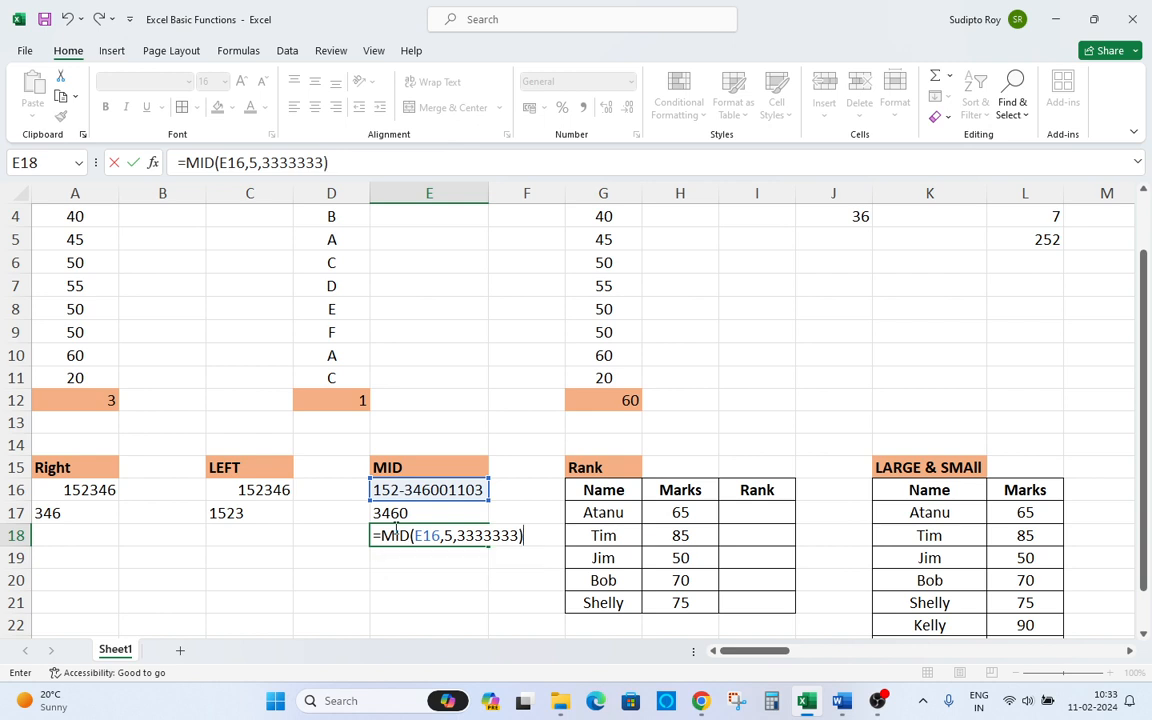
key(Return)
Change the character count in E18's MID formula to 22222222.
click(397, 530)
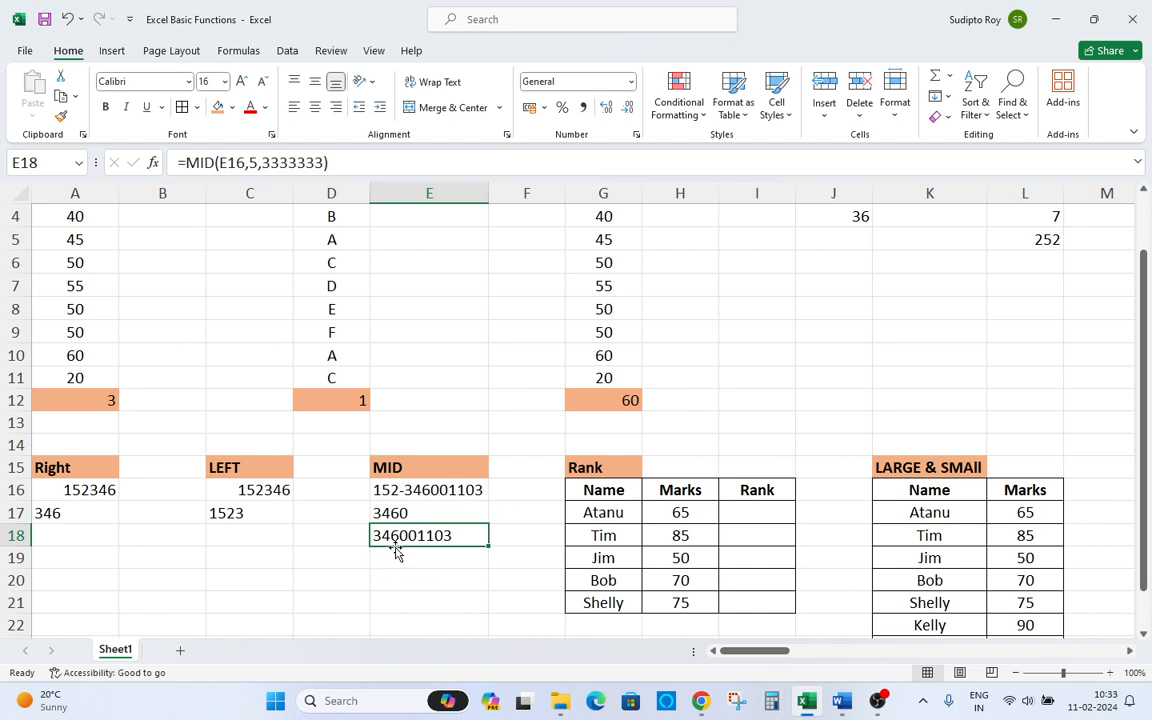
double_click(455, 530)
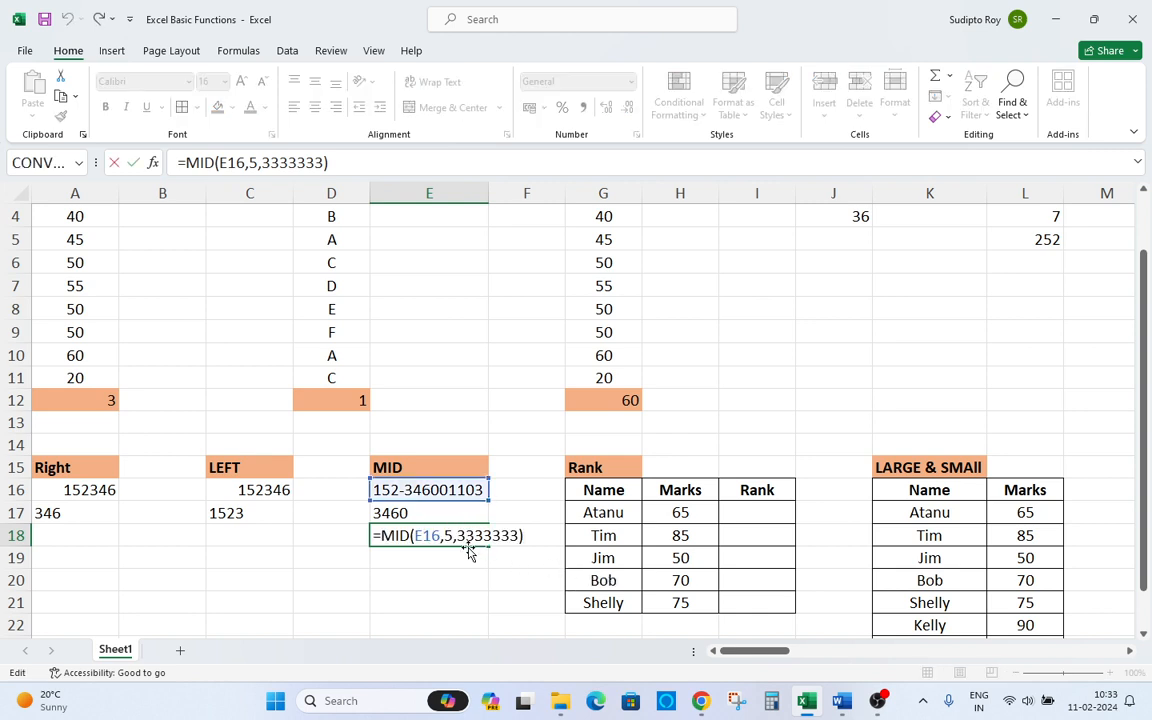
drag(476, 536, 520, 536)
key(BackSpace)
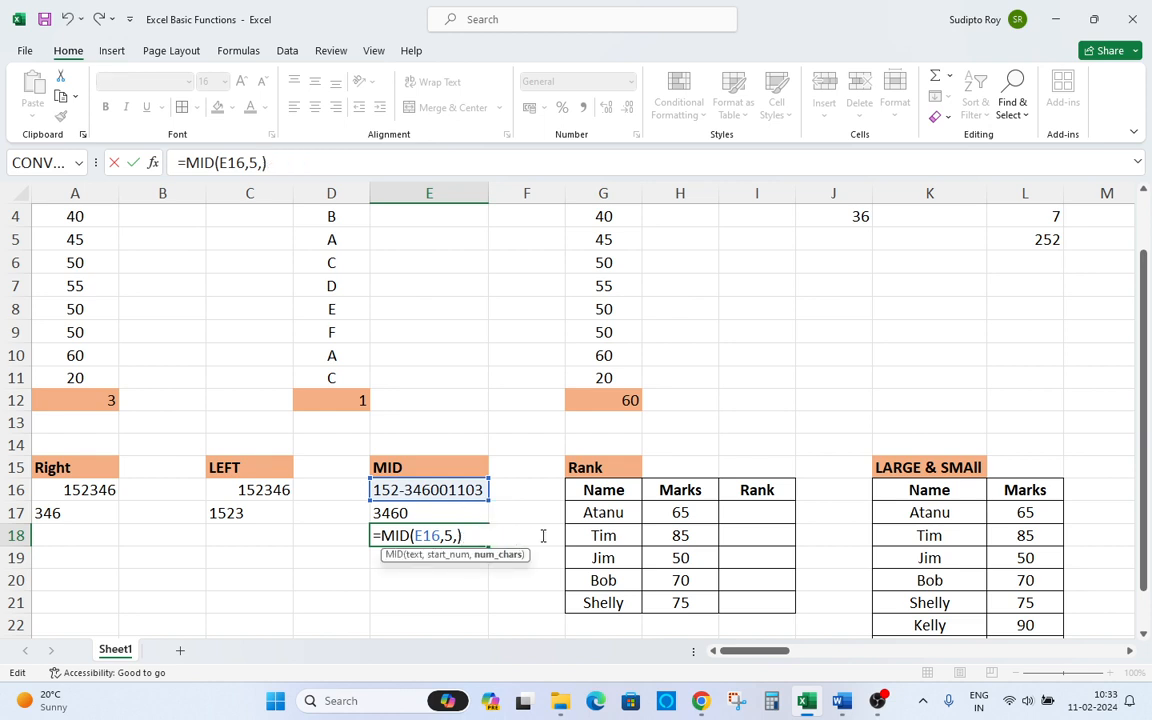
text(22222222)
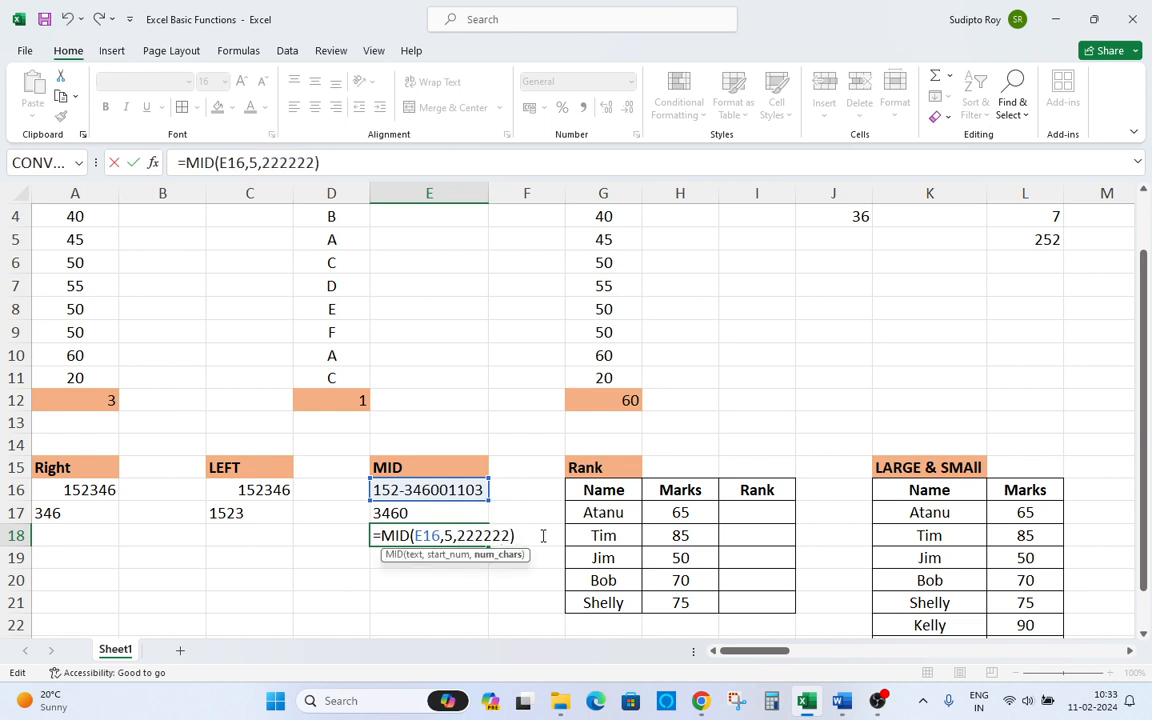
key(Return)
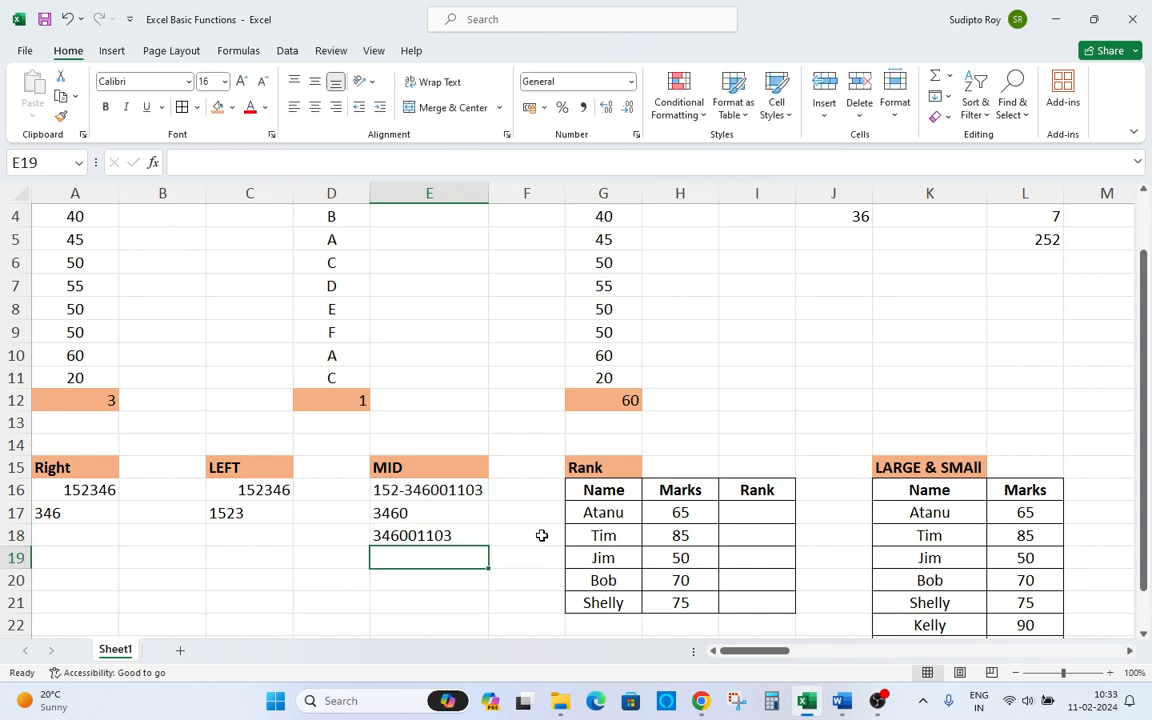
Examine the Rank table's names and marks in G16:H21.
key(Up)
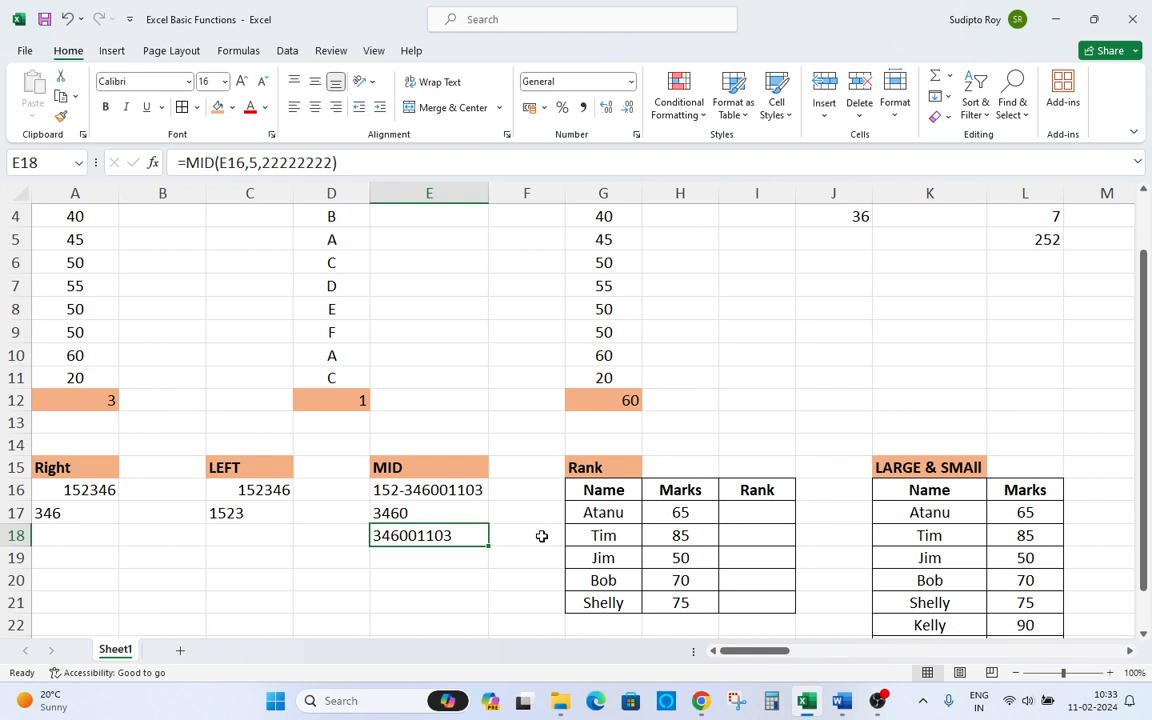
key(Up)
key(Up)
key(Right)
key(Right)
key(Right)
key(Right)
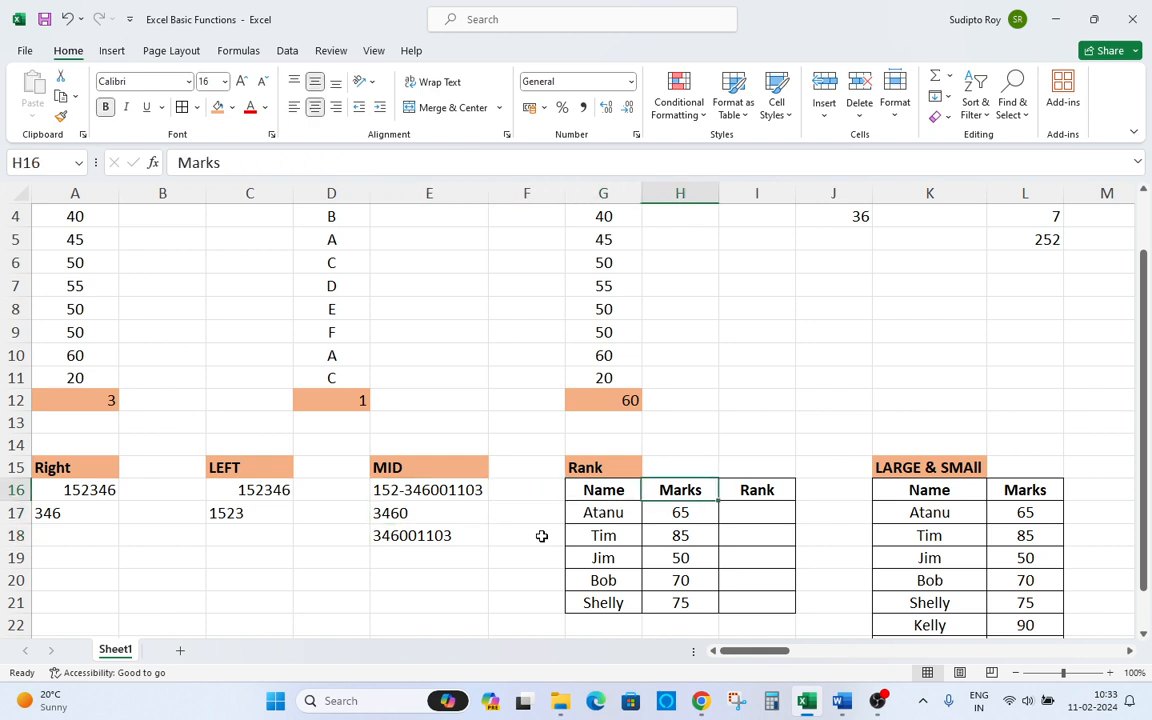
key(Down)
key(Left)
key(Left)
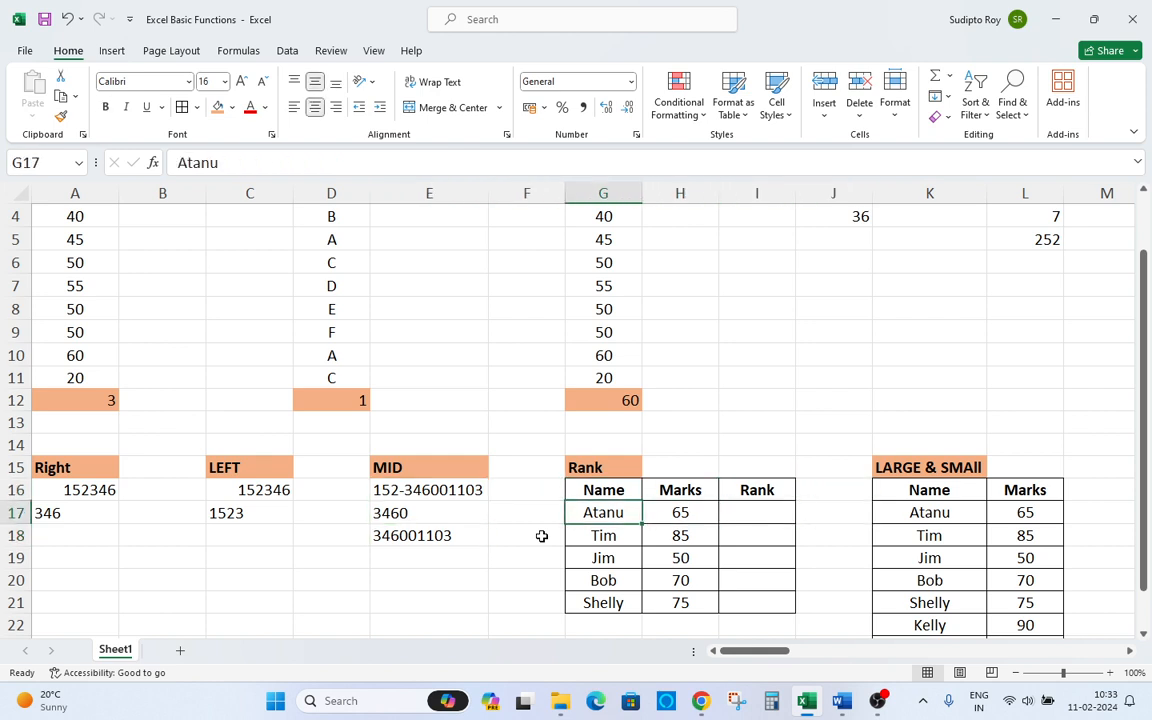
key(Right)
key(Down)
key(Down)
key(Down)
key(Down)
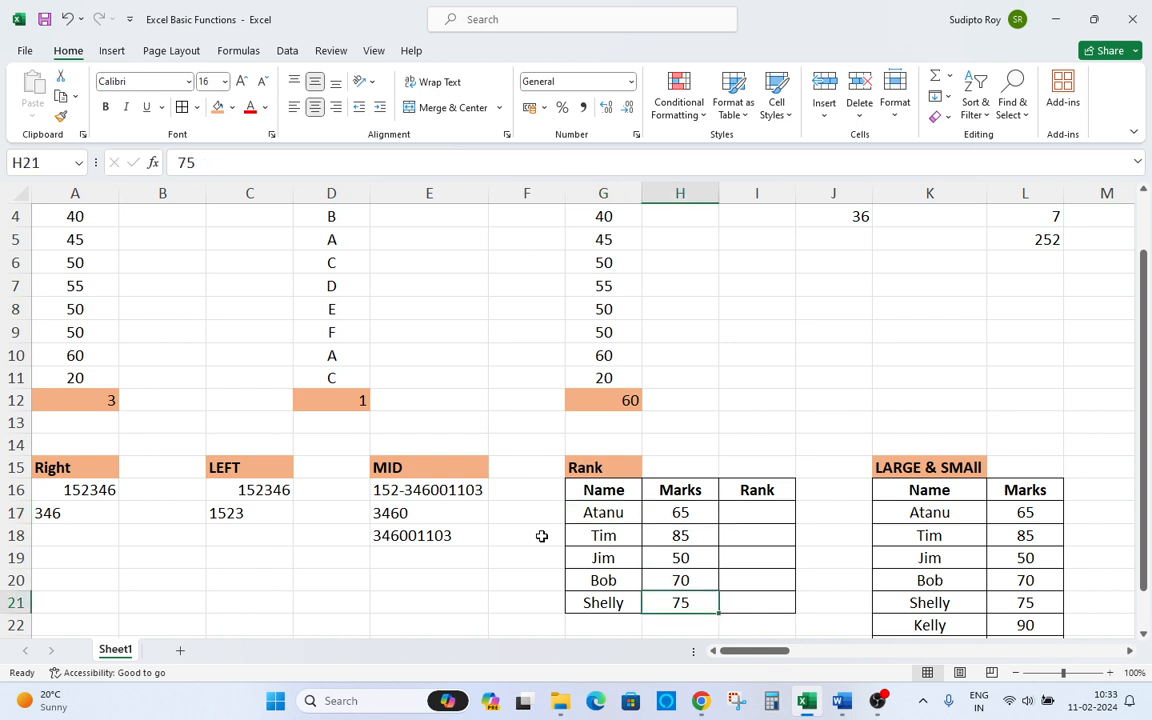
key(Up)
key(Up)
key(Up)
key(Up)
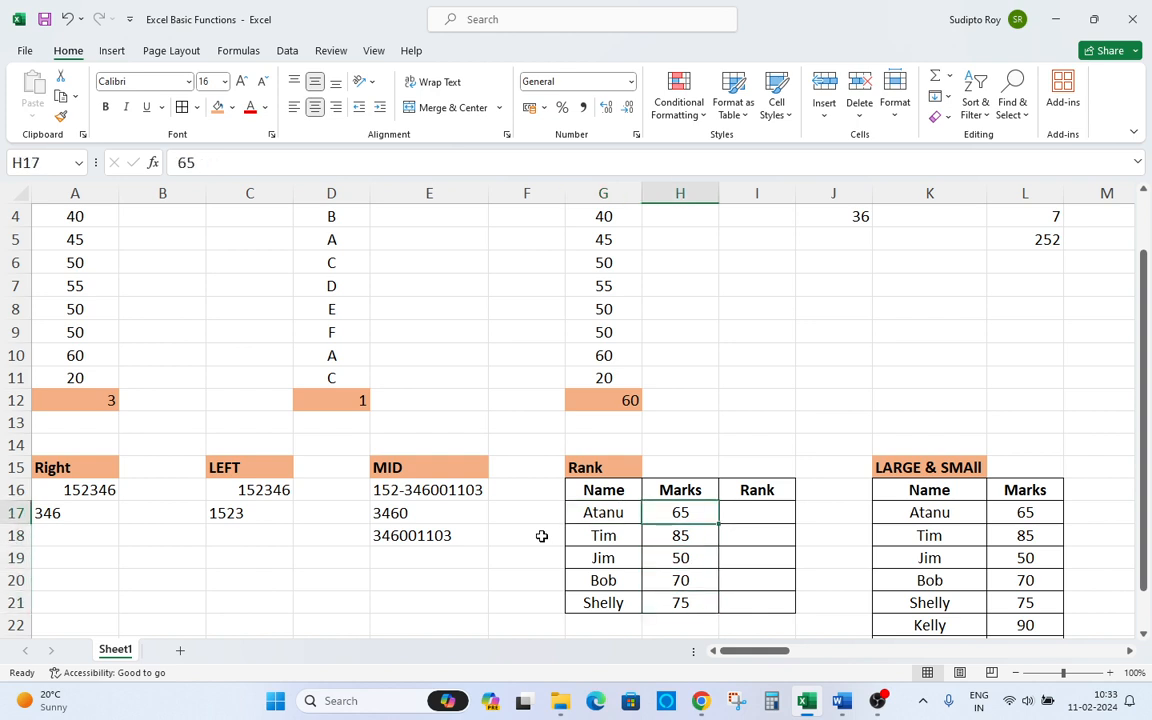
key(Left)
key(Up)
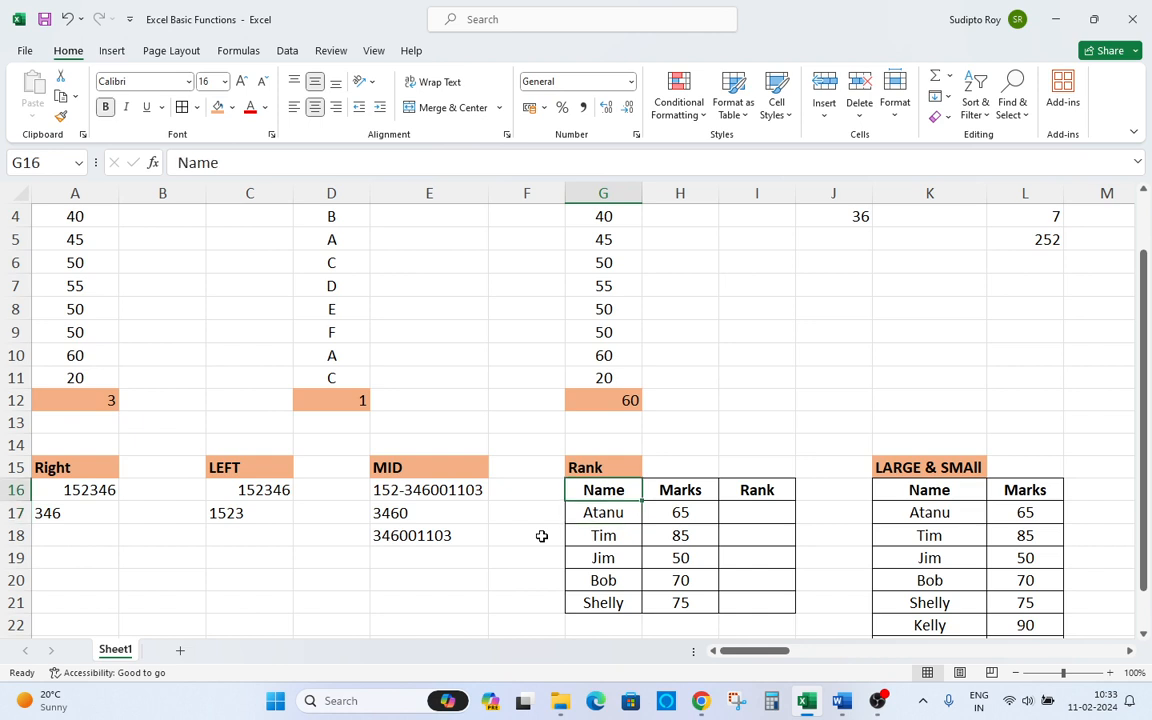
key(Right)
key(ctrl+shift+Down)
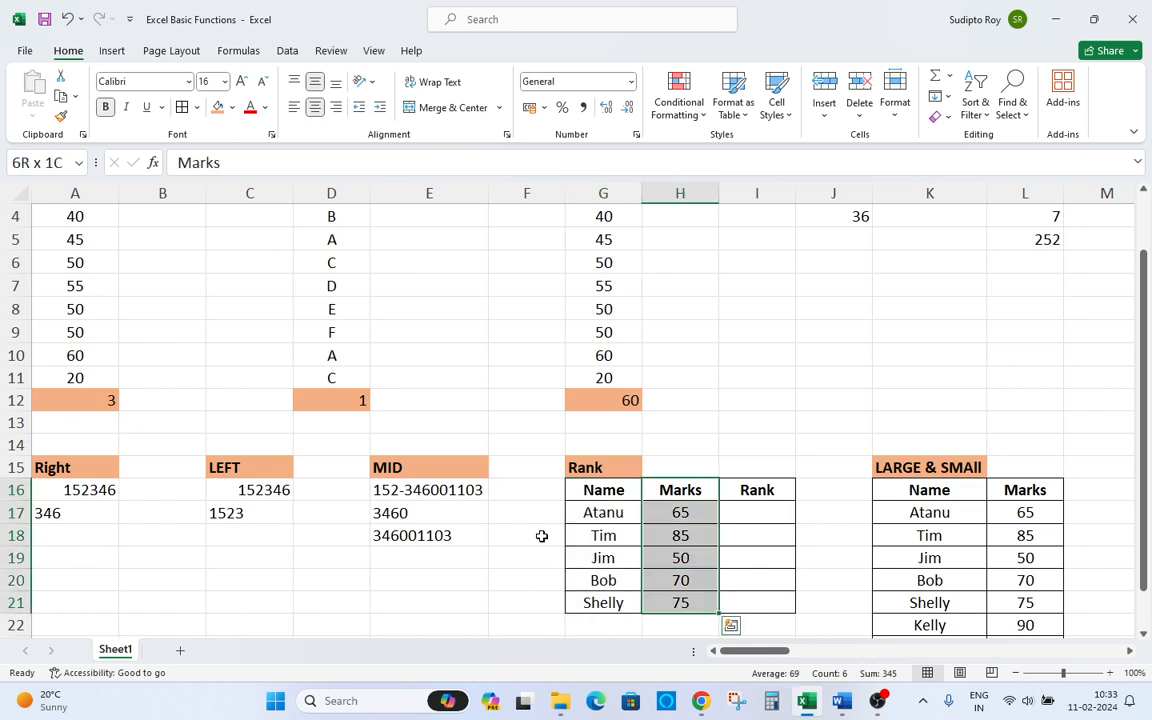
key(Up)
key(Down)
key(Down)
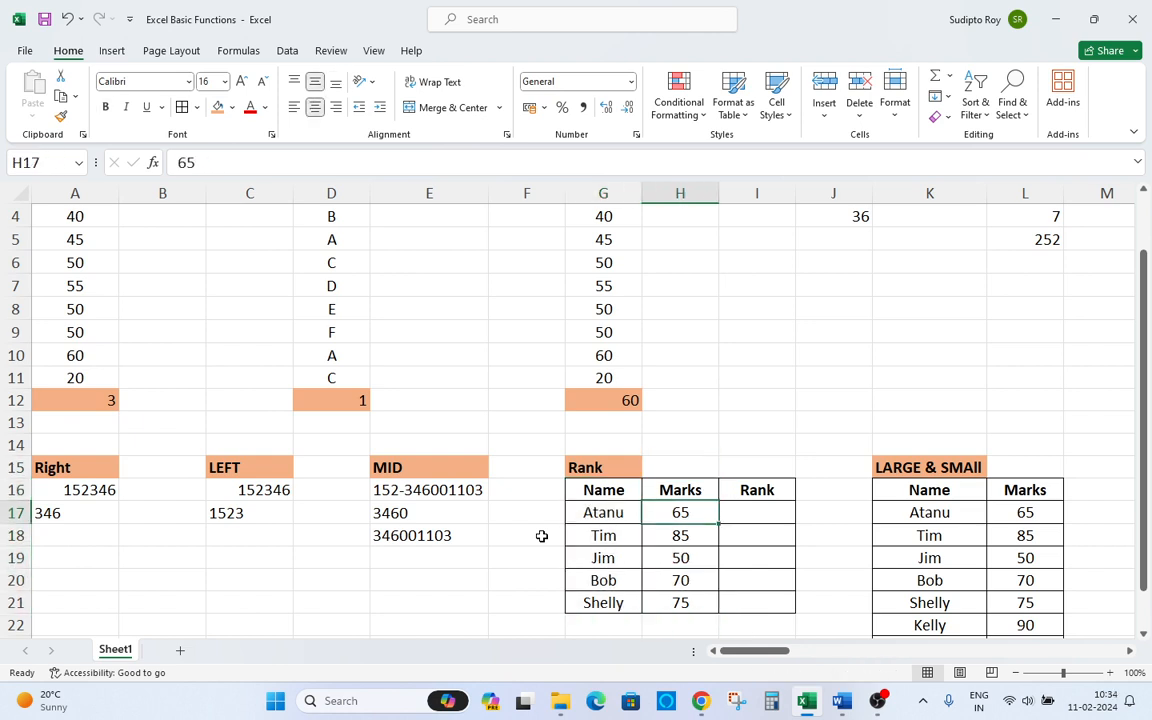
key(Right)
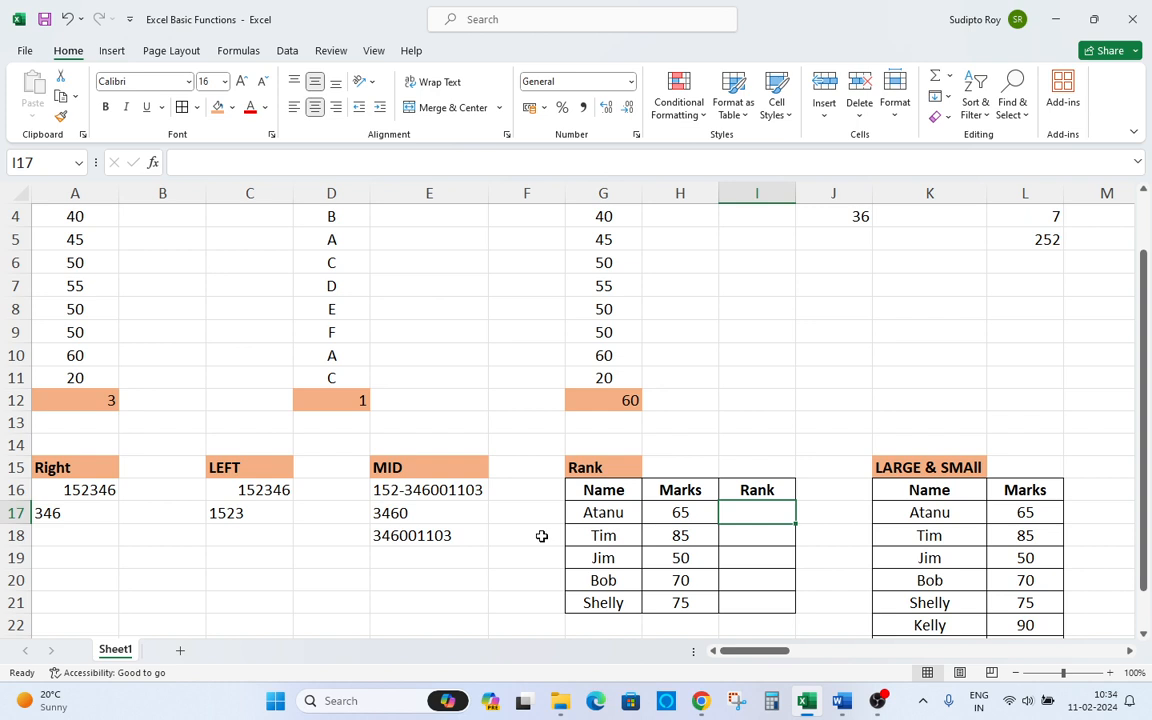
text(=)
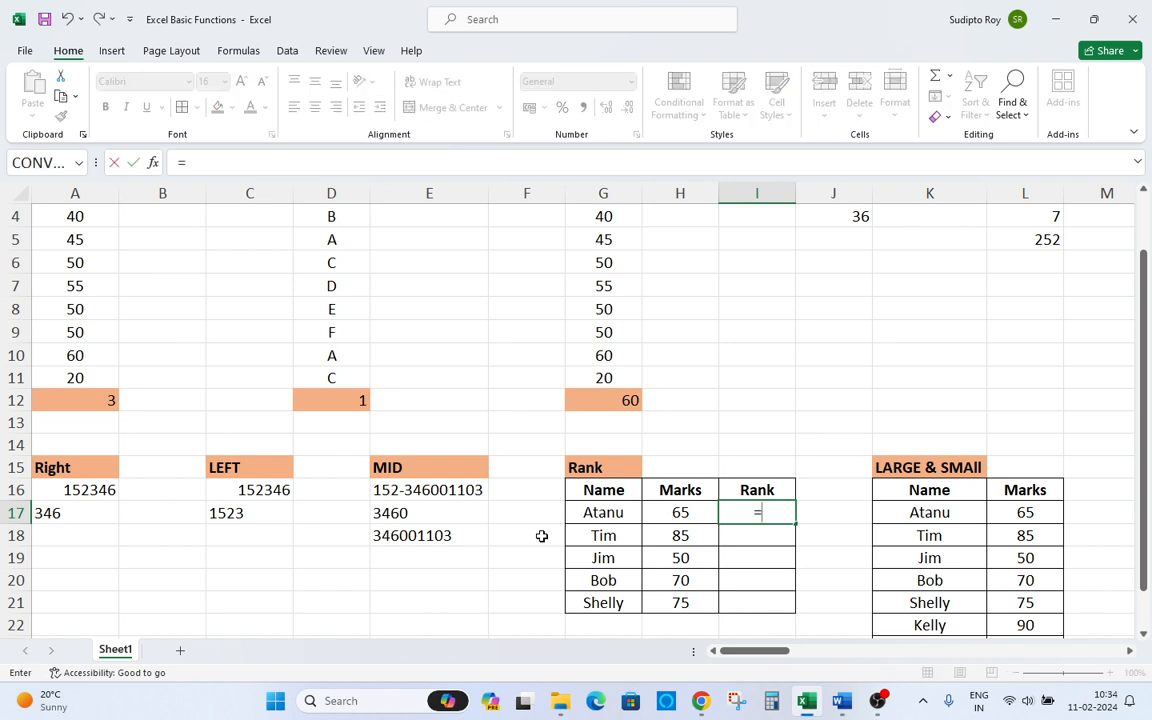
text(rand)
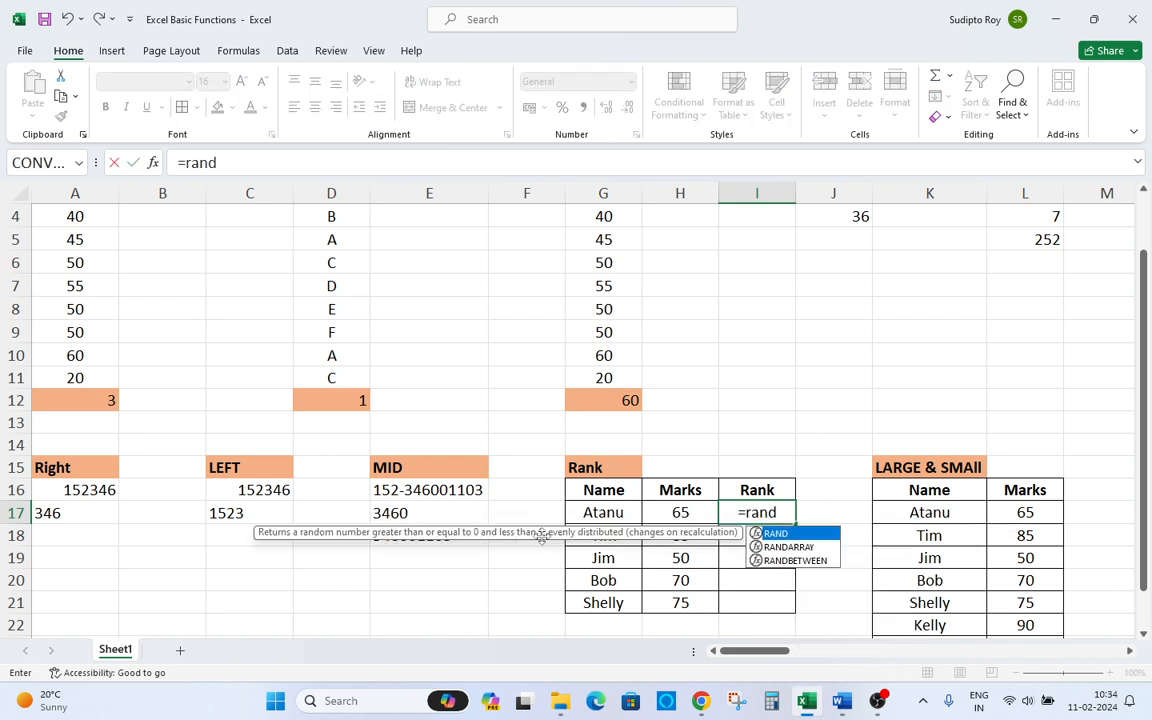
key(BackSpace)
key(BackSpace)
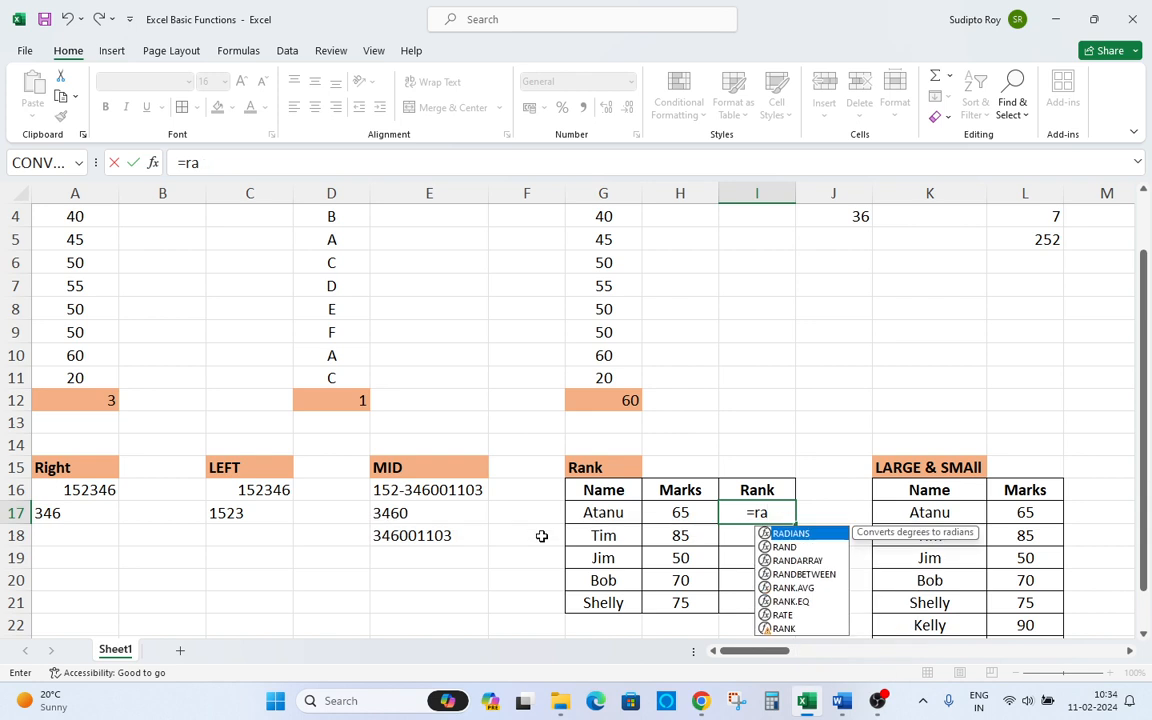
text(ml)
key(BackSpace)
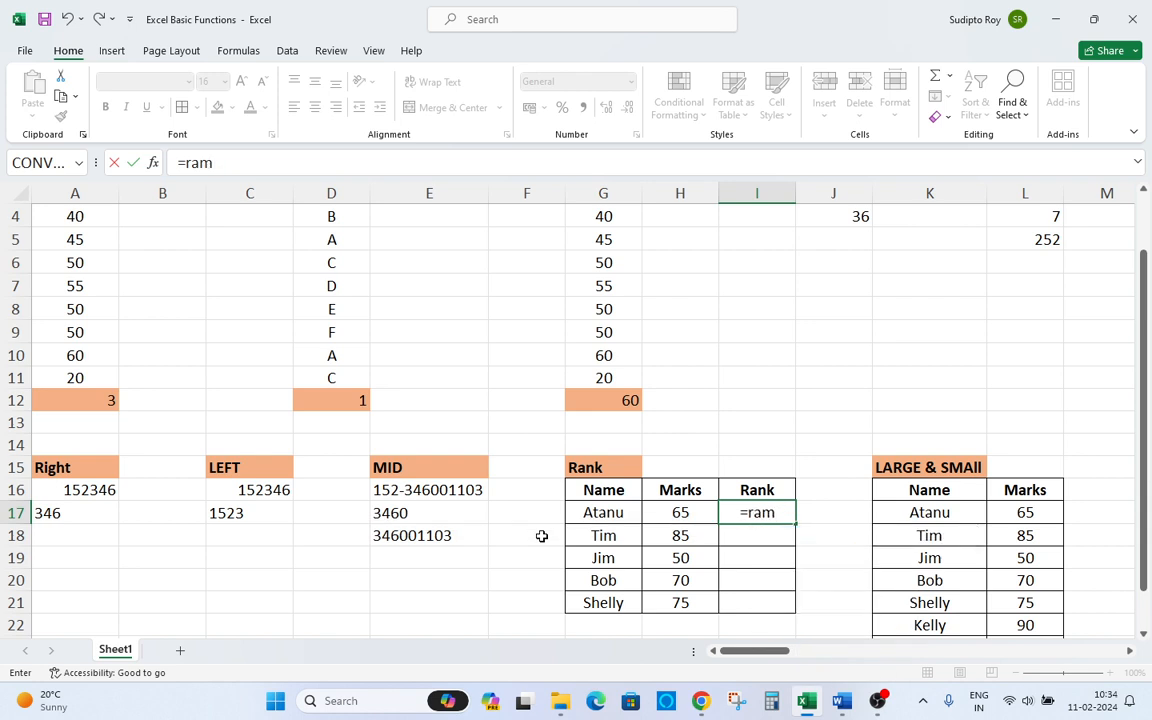
key(BackSpace)
text(m)
key(BackSpace)
text(nk)
key(Tab)
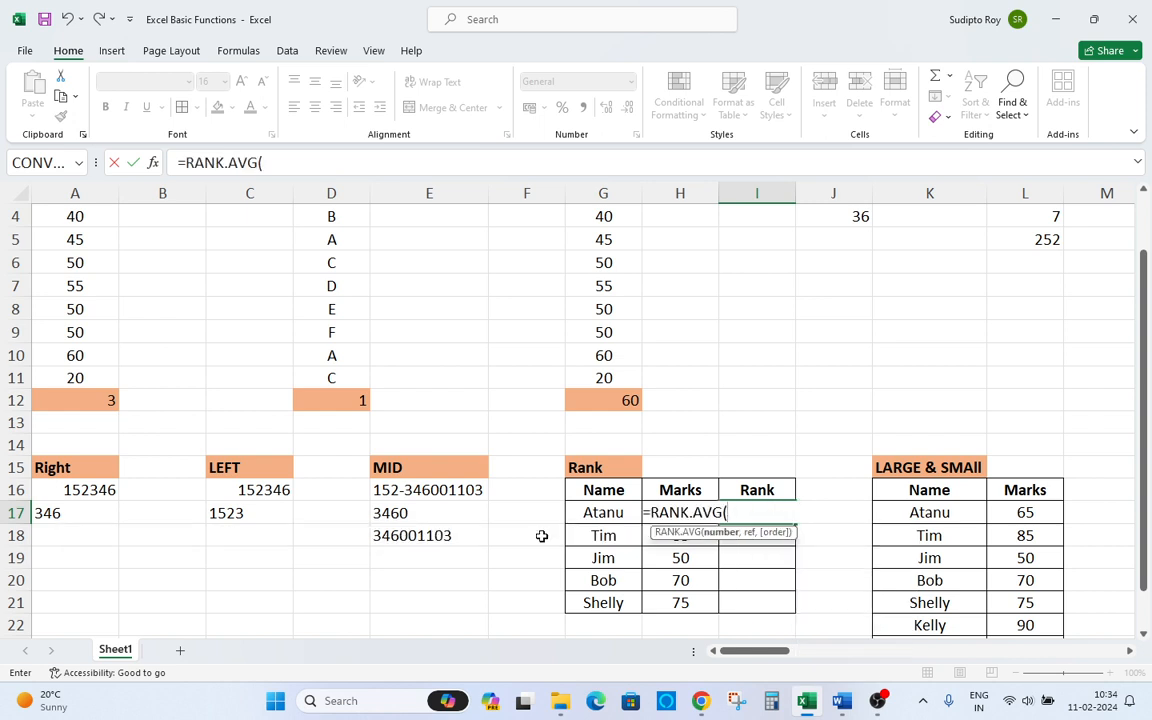
key(Escape)
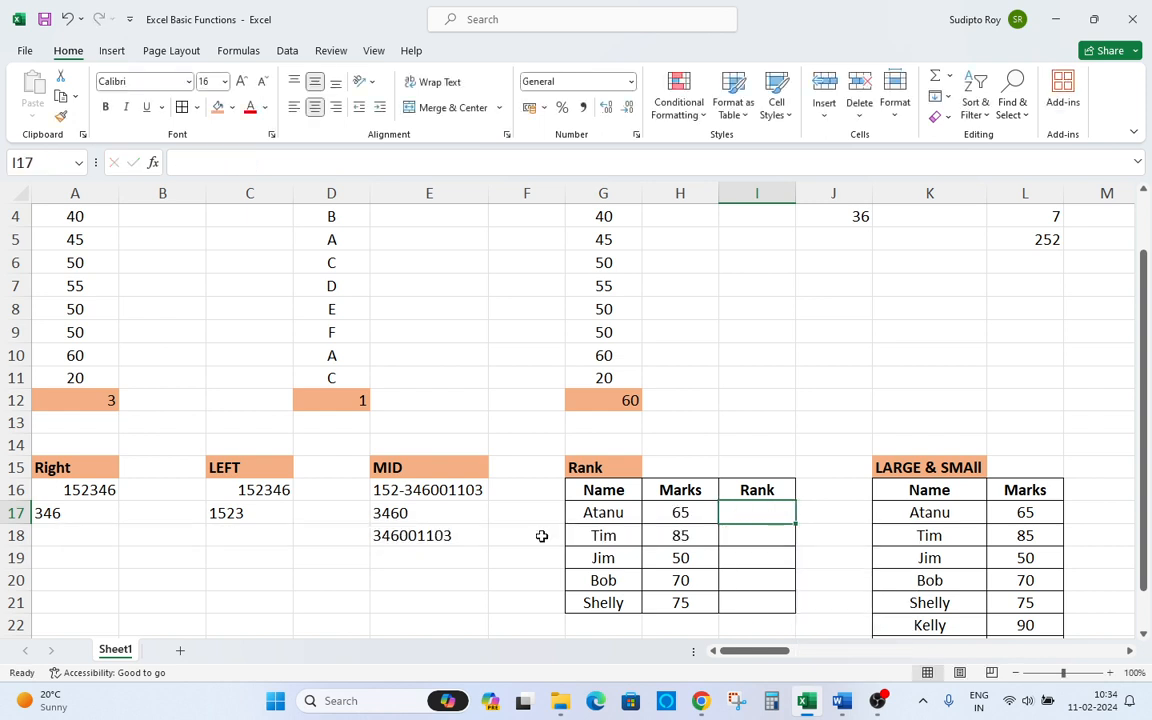
Enter =RANK.AVG(H17,H17:H21) in I17 to rank Atanu's marks.
text(=rank)
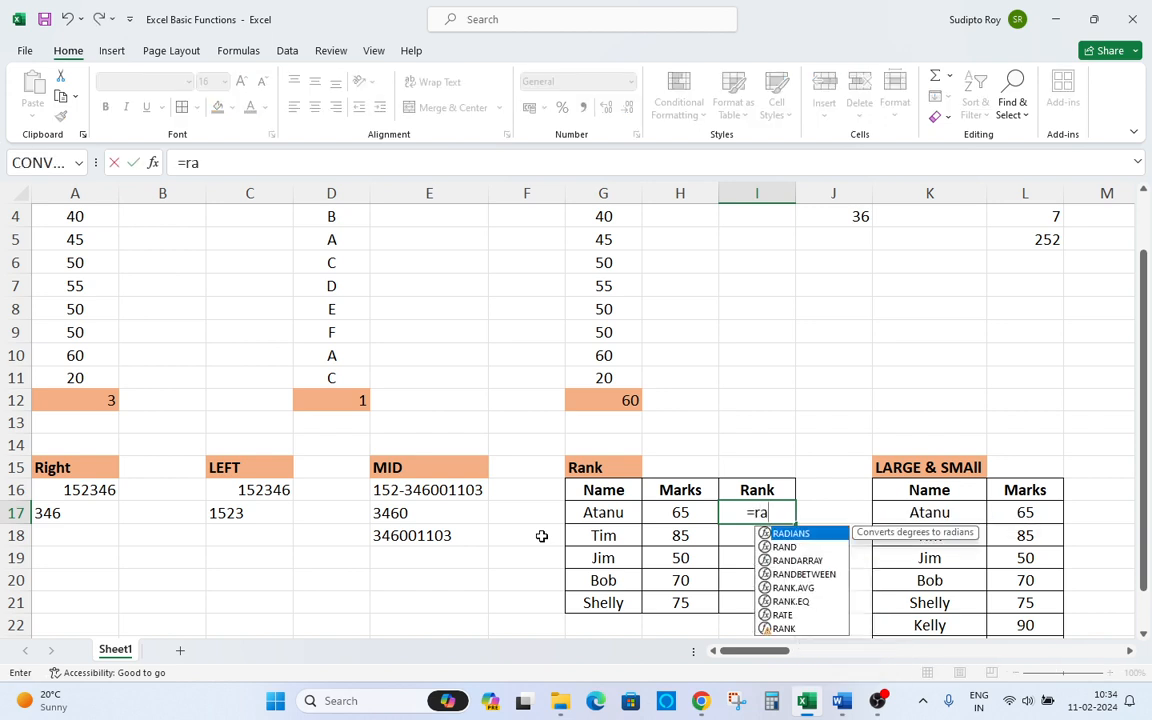
key(Tab)
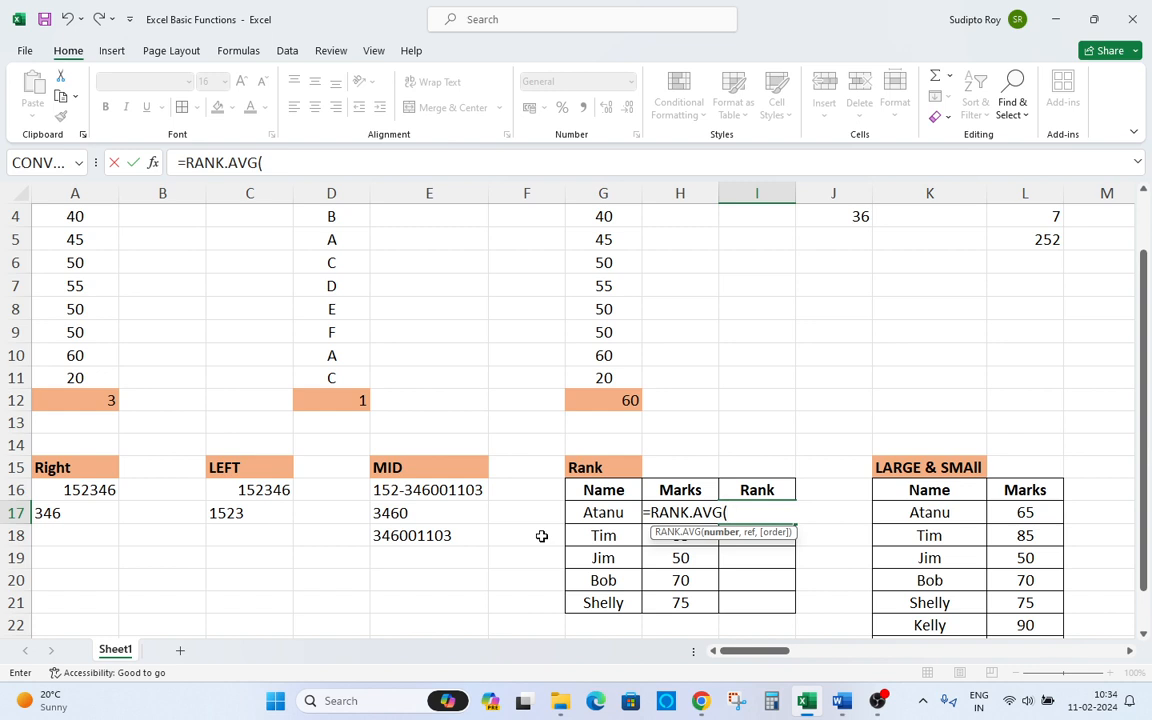
key(Left)
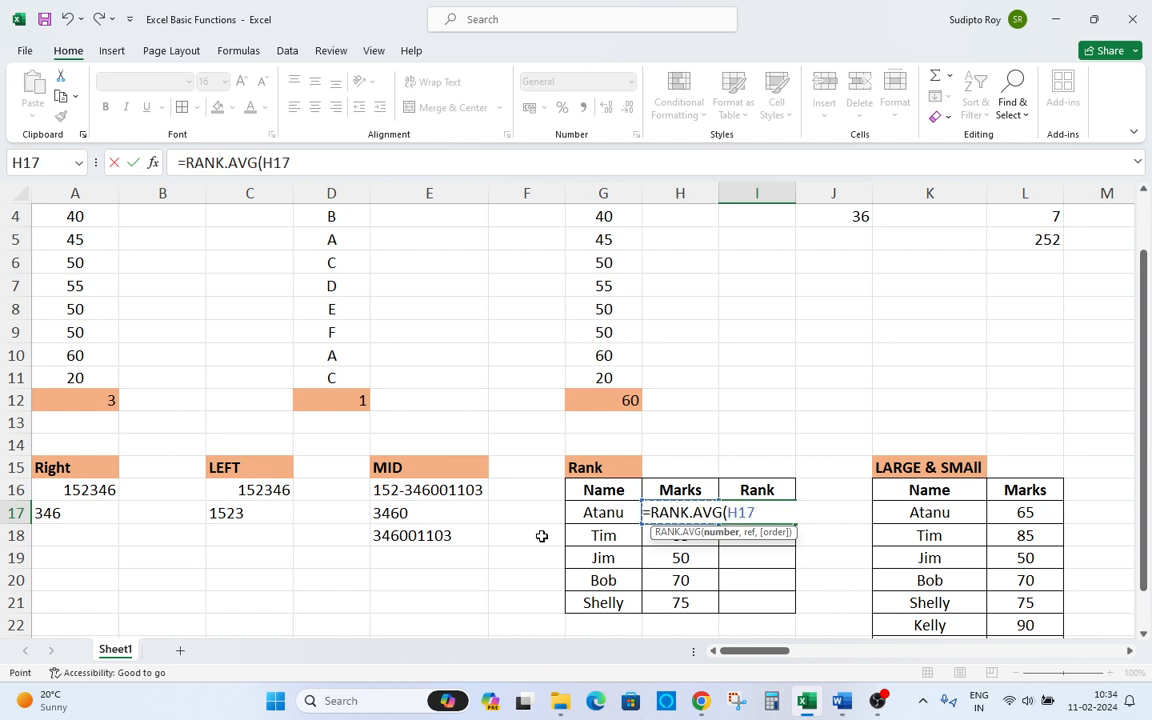
text(,)
key(Left)
key(Left)
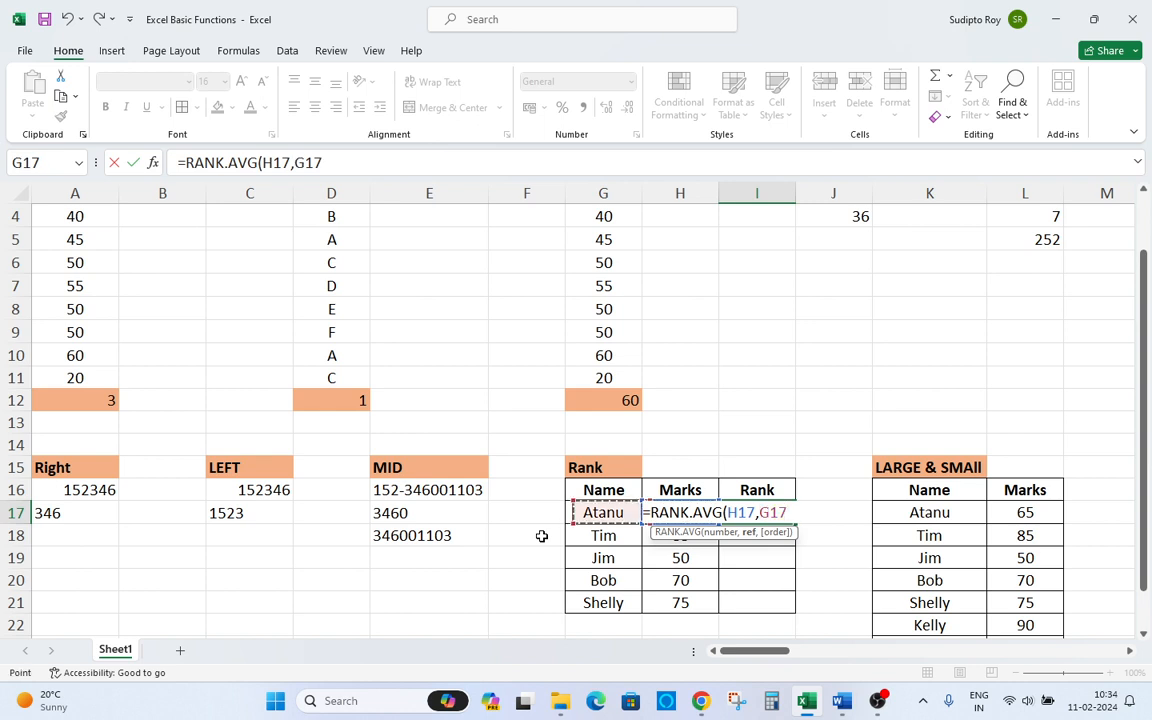
key(Right)
key(shift+Down)
key(shift+Down)
key(shift+Down)
key(shift+Down)
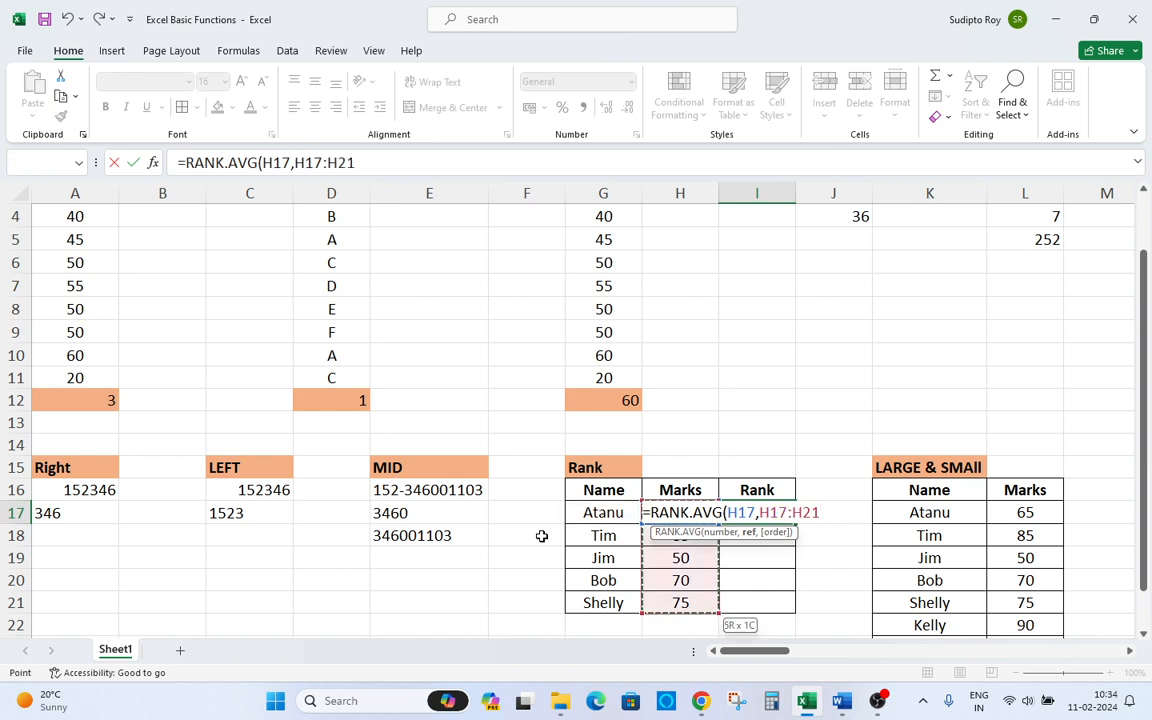
text())
key(Return)
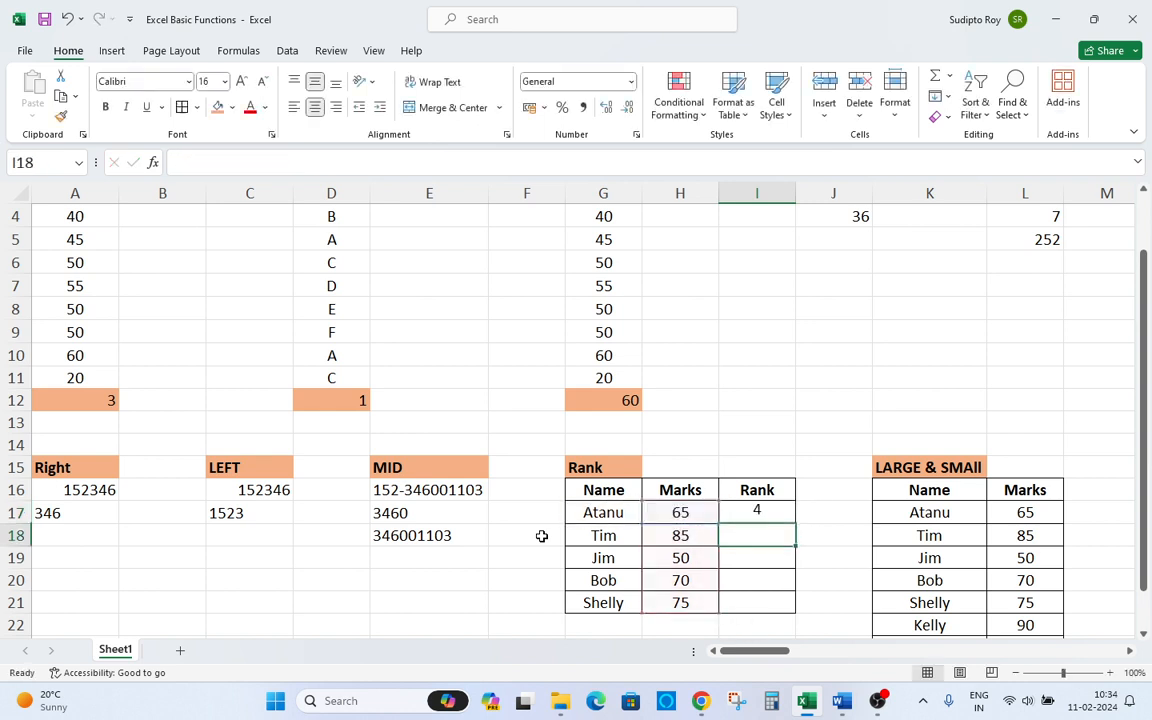
Copy I17's rank formula down through I21 for the other names.
key(Up)
key(ctrl+c)
key(Left)
key(ctrl+Down)
key(Right)
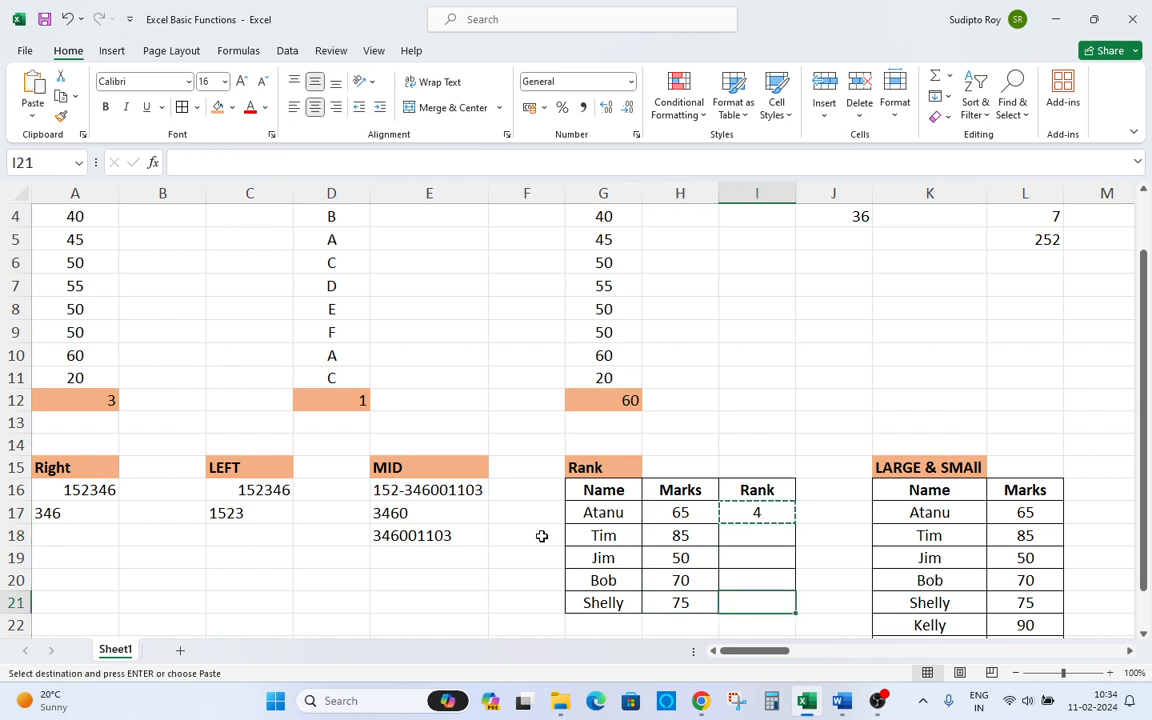
key(ctrl+shift+Up)
key(Return)
Step through the copied rank results and clear the rank formulas from column I.
key(Up)
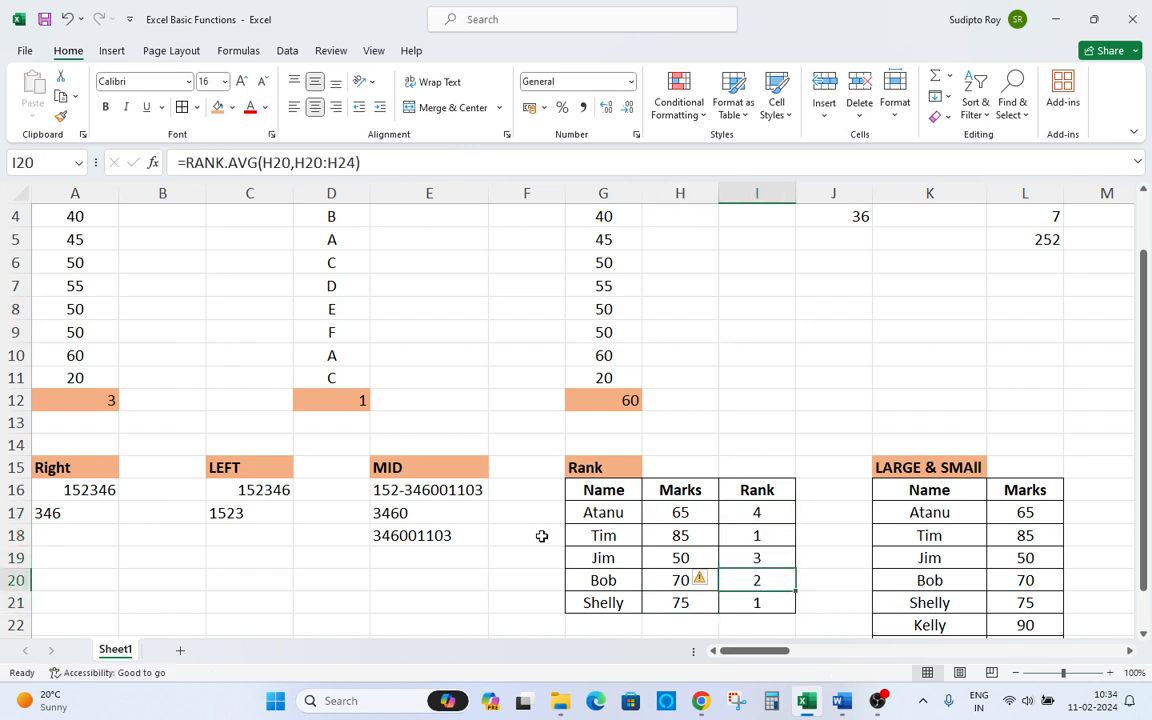
key(Up)
key(Up)
key(Up)
key(Up)
key(Up)
key(Down)
key(Down)
key(Down)
key(Down)
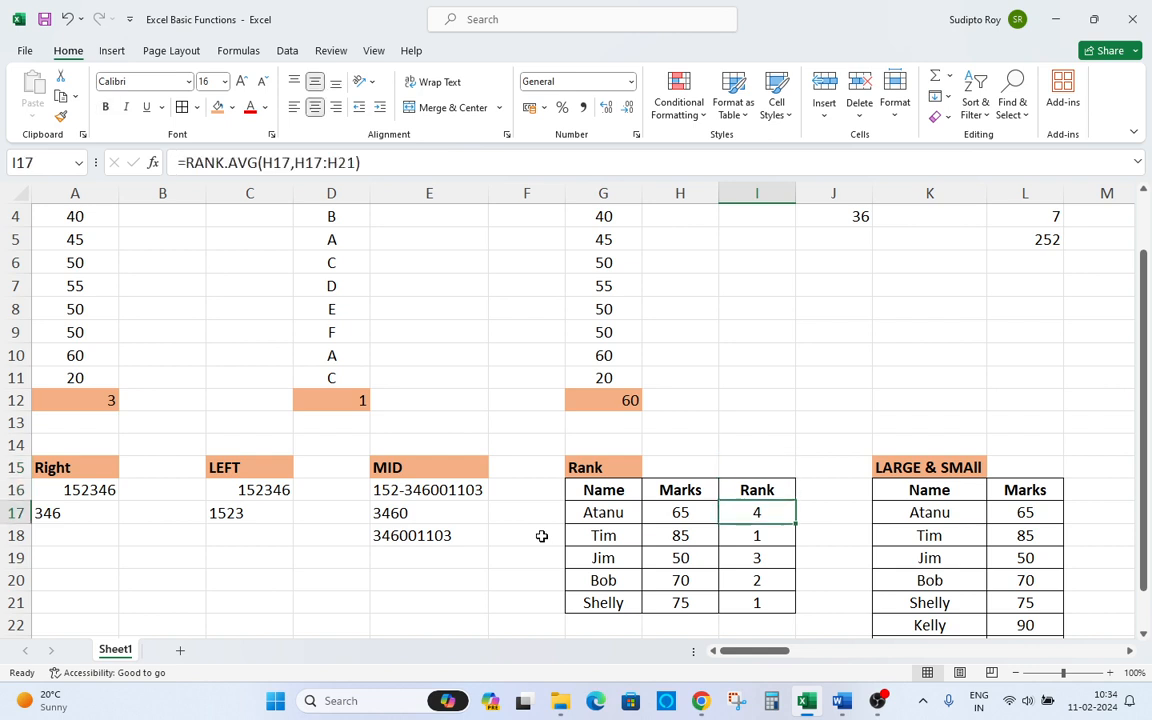
key(Down)
key(Down)
key(Down)
key(Up)
key(Up)
key(Up)
key(Up)
key(Up)
key(shift+Down)
key(shift+Down)
key(shift+Down)
key(shift+Down)
key(Delete)
key(Up)
key(Down)
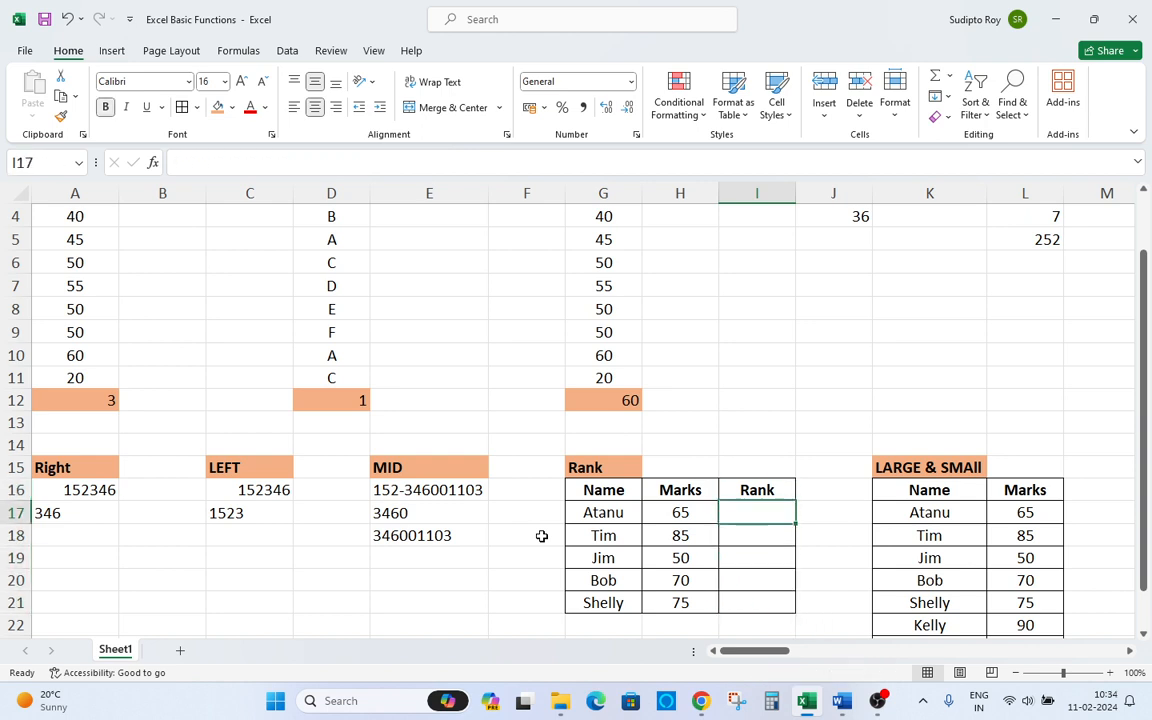
Enter =RANK.AVG(H17,$H$17:$H$21) in I17 with the marks range made absolute.
text(=)
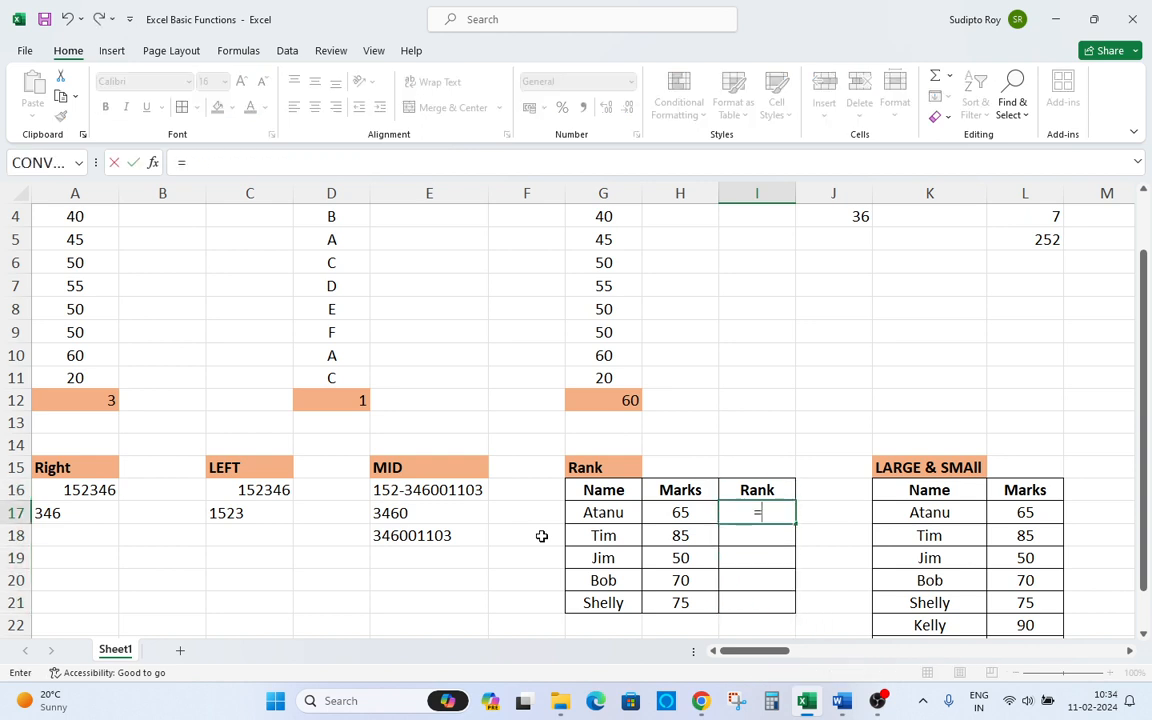
text(ran)
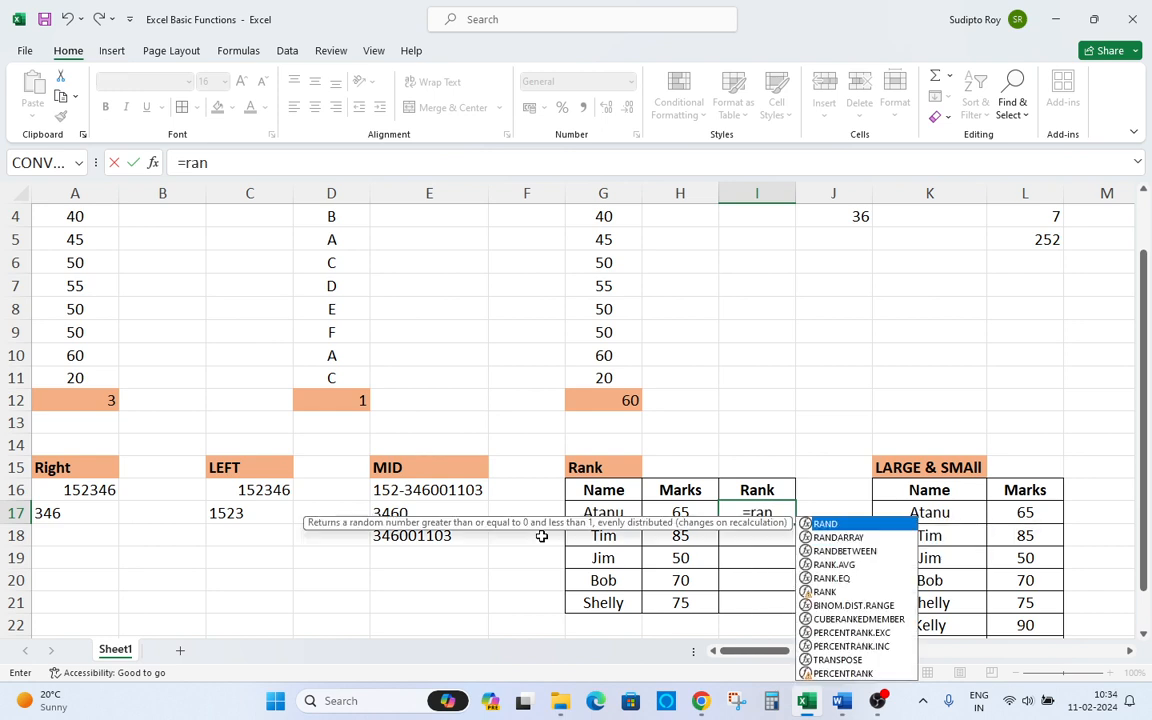
text(k)
key(Tab)
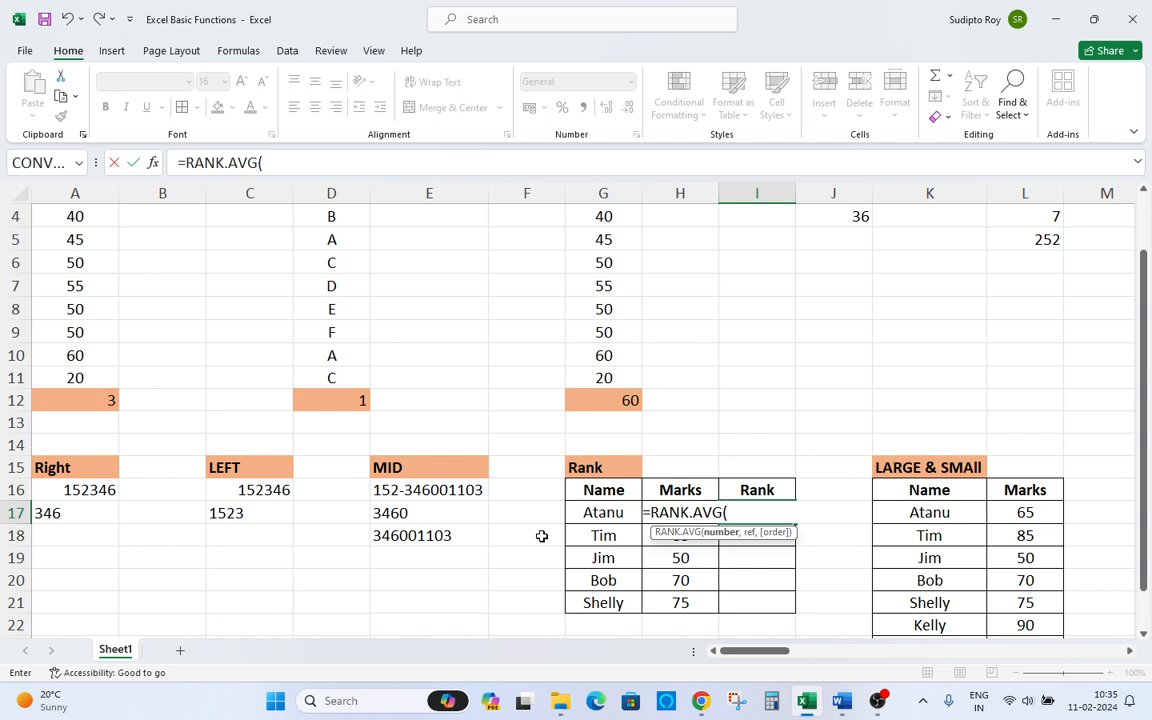
key(Left)
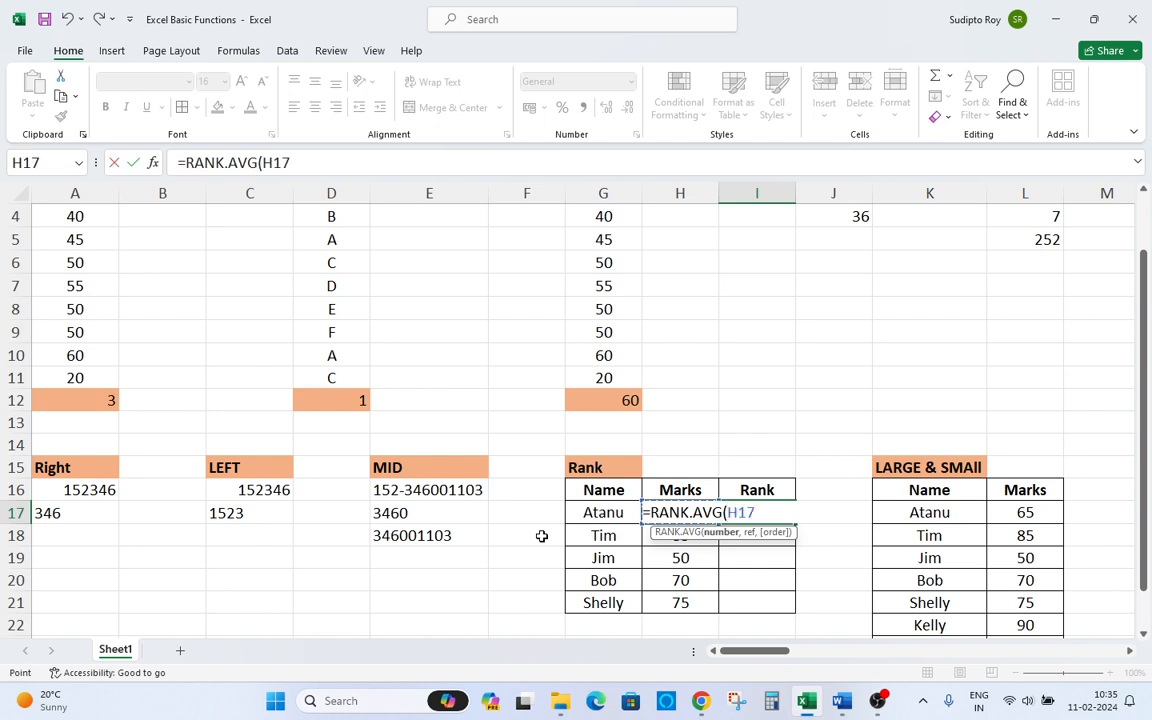
text(,)
key(Left)
key(Left)
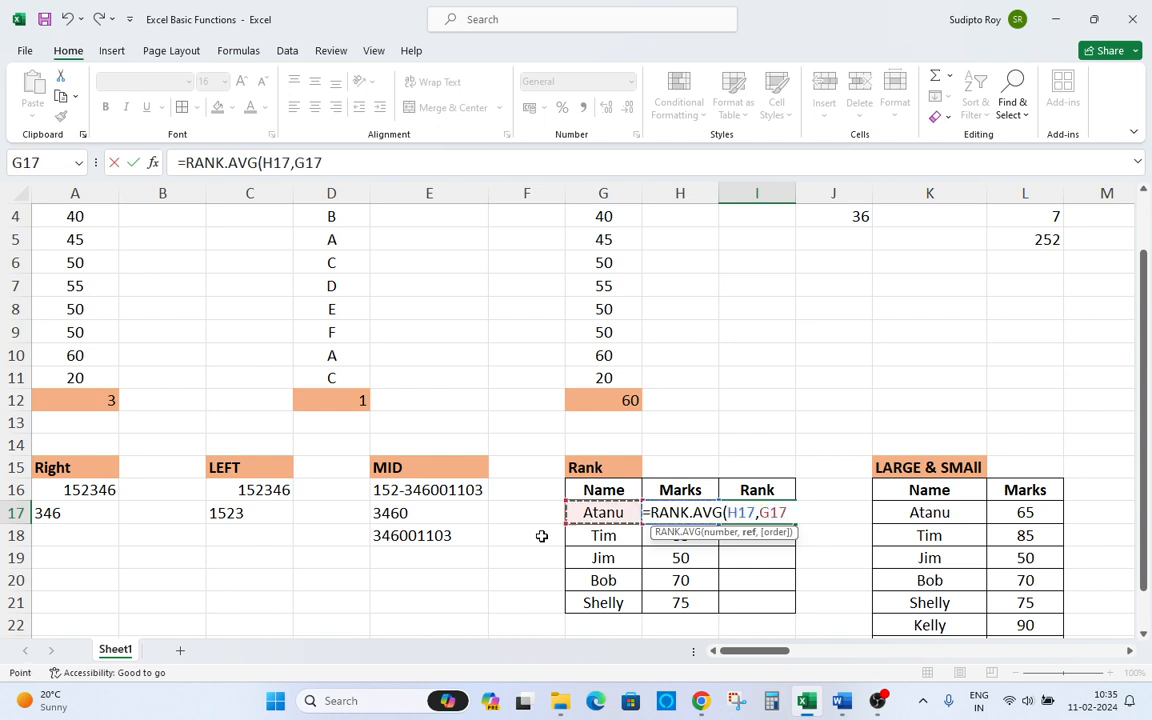
key(Right)
key(shift+Down)
key(shift+Down)
key(shift+Down)
key(shift+Down)
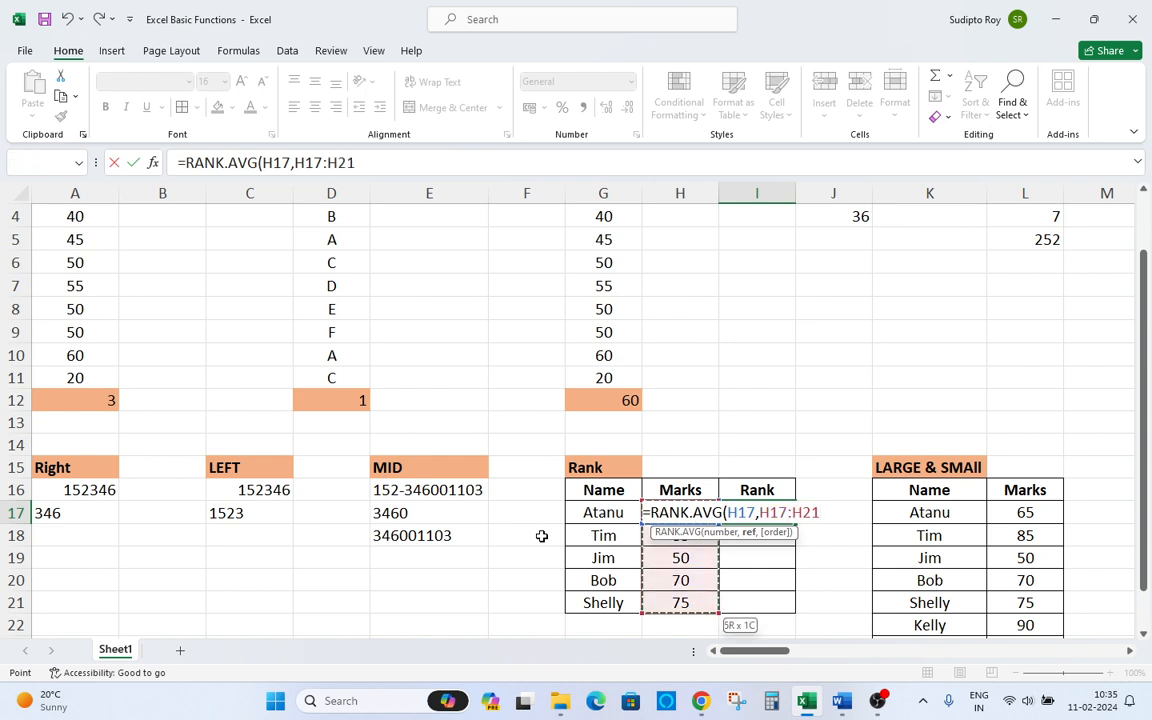
key(F4)
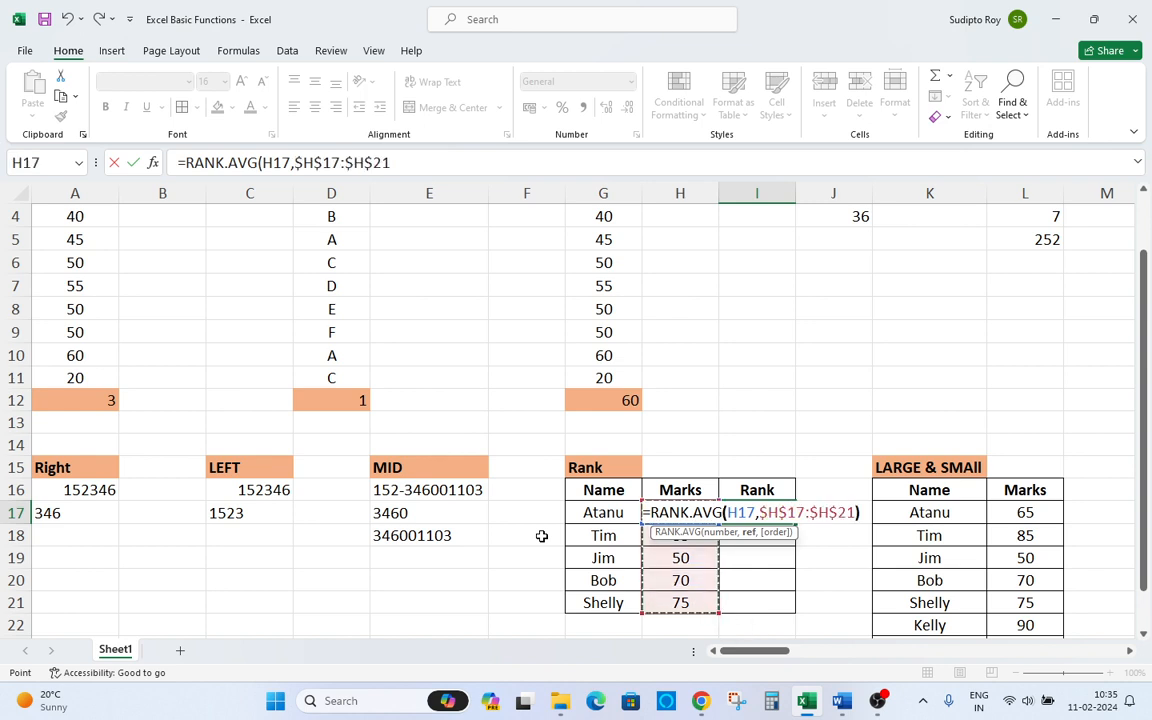
text())
key(Return)
Copy I17's rank formula and paste it into the Rank cells for the remaining names.
key(Up)
key(ctrl+c)
key(Left)
key(Right)
key(Left)
key(Right)
key(Down)
key(Down)
key(Down)
key(Down)
key(shift+Up)
key(shift+Up)
key(shift+Up)
key(shift+Up)
key(ctrl+v)
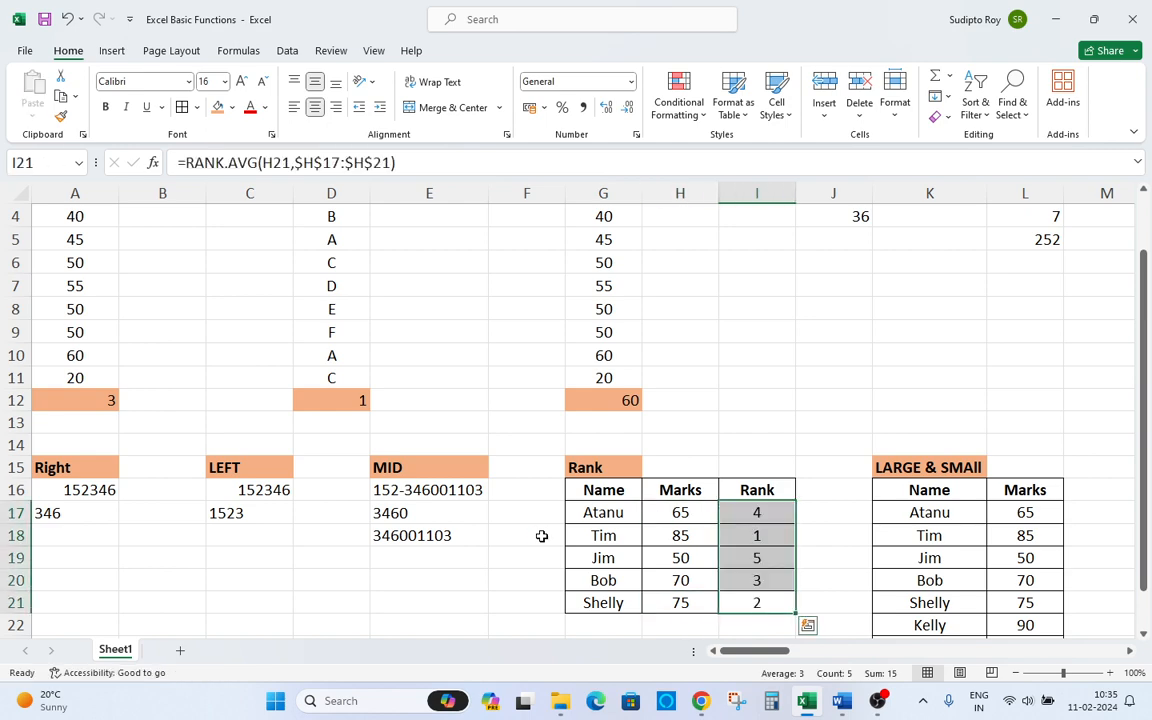
Check the marks in the Rank table against their calculated ranks.
key(ctrl+Up)
key(ctrl+Up)
key(Down)
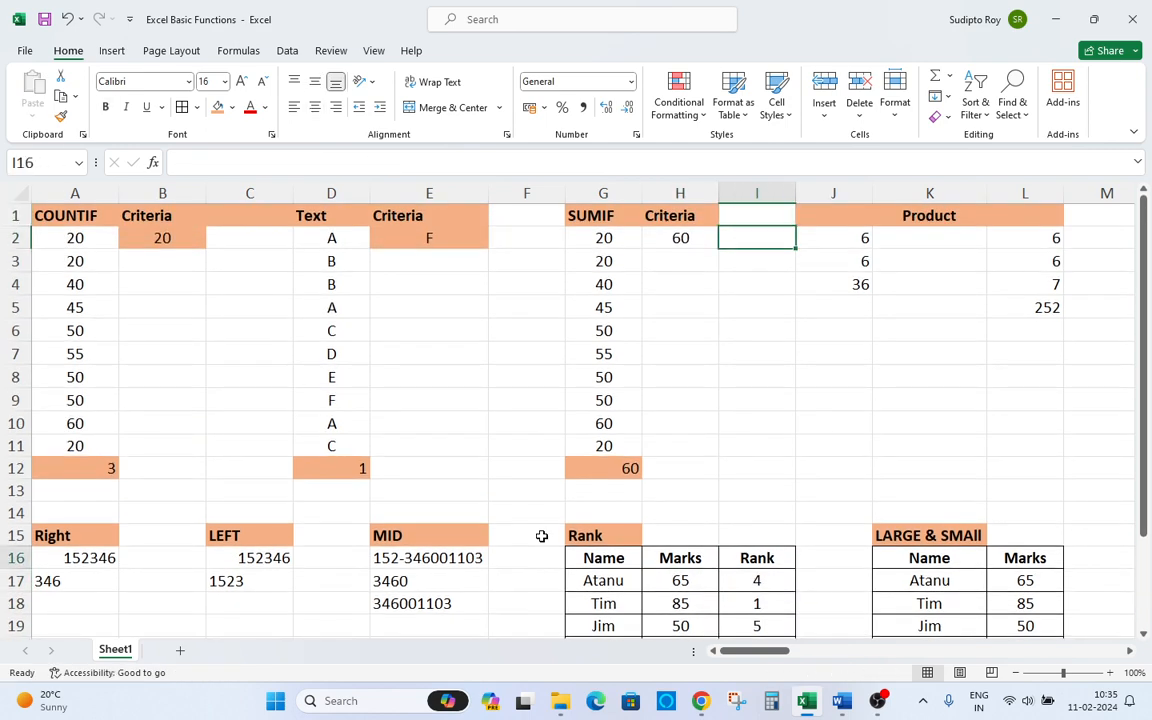
key(ctrl+Down)
key(Down)
key(Down)
key(Down)
key(Down)
key(Down)
key(Down)
key(Up)
key(Up)
key(Up)
key(Up)
key(Left)
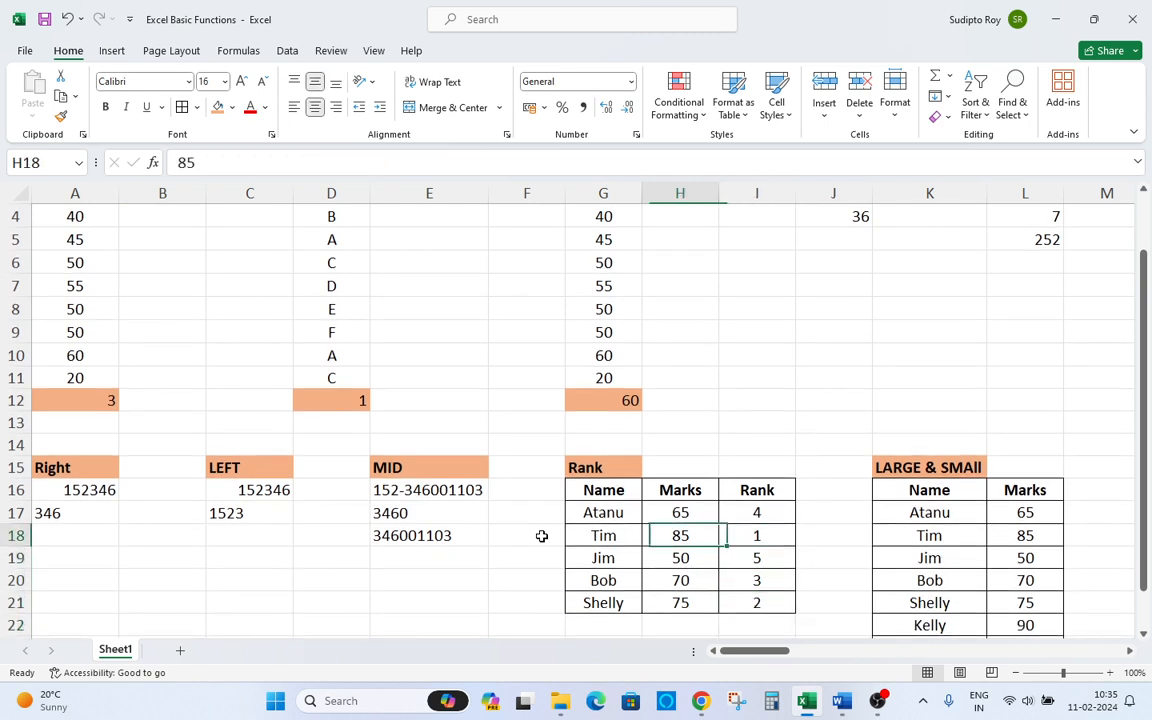
key(Right)
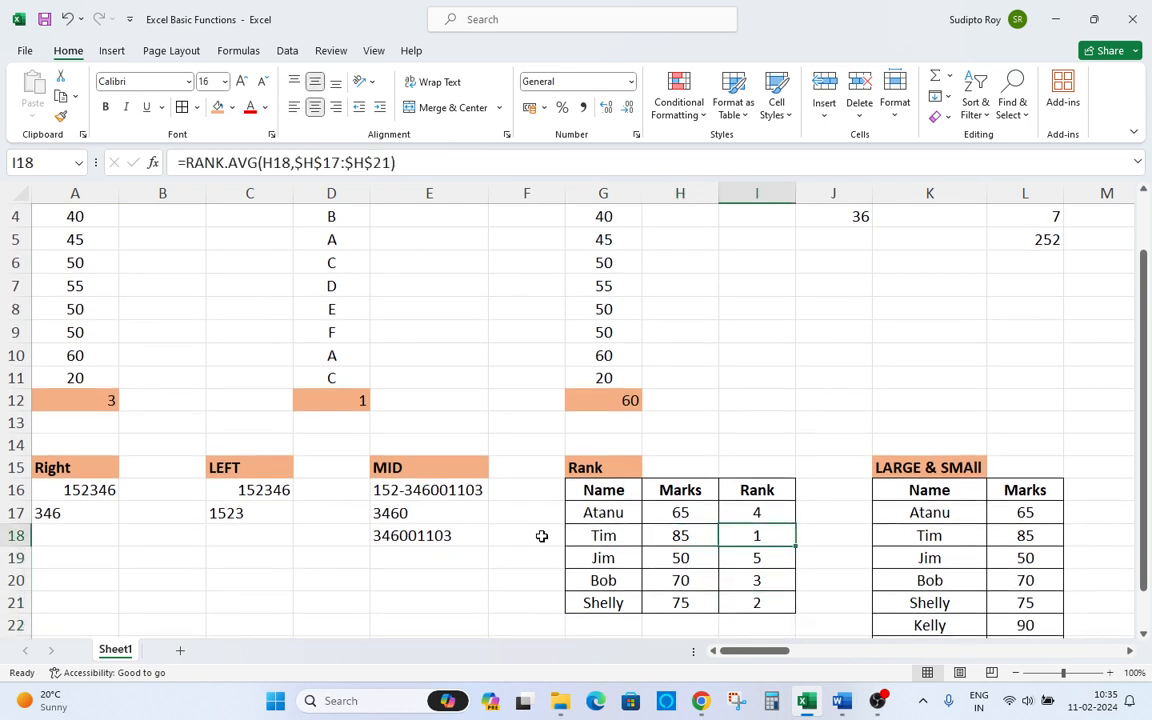
key(Left)
key(Down)
key(Down)
key(Down)
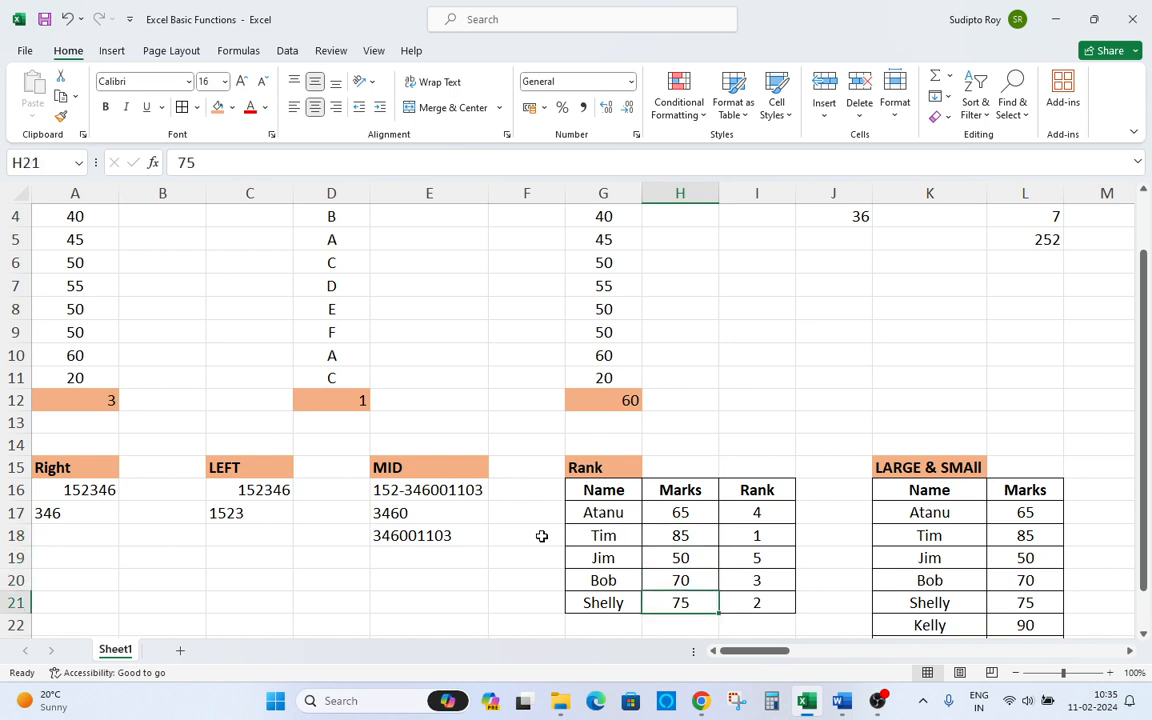
Inspect the RANK.AVG formulas in the lower Rank cells and their marks references.
key(Right)
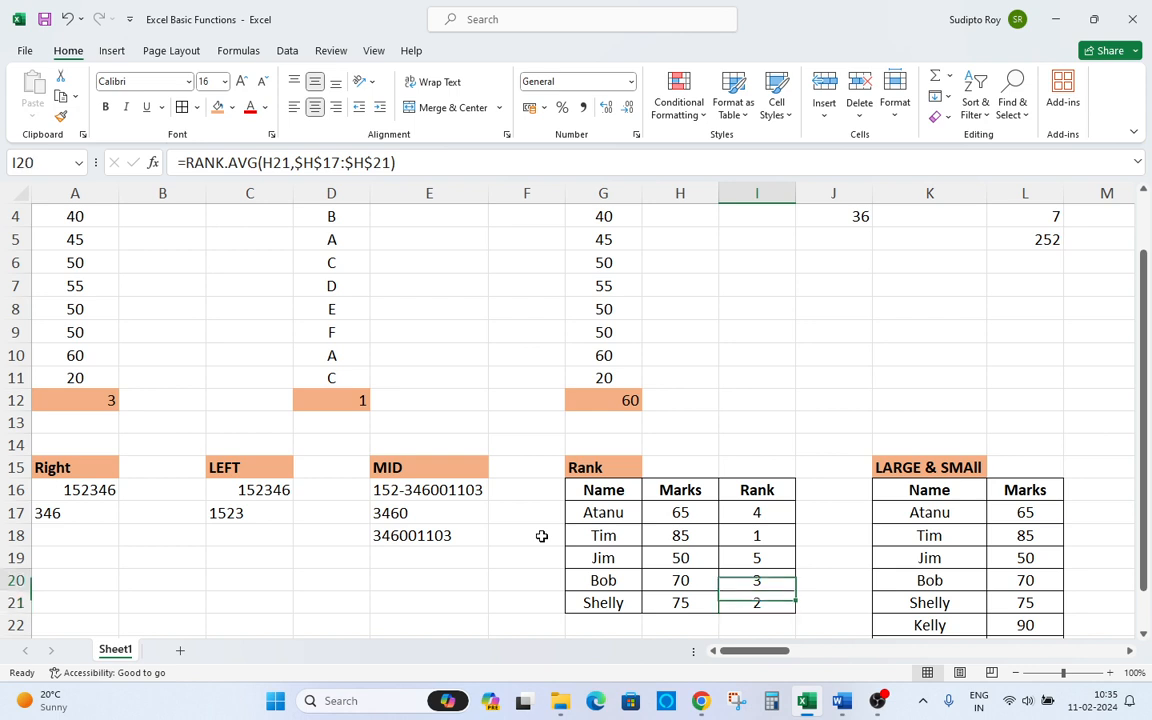
key(Left)
key(Up)
key(Right)
key(Up)
key(Down)
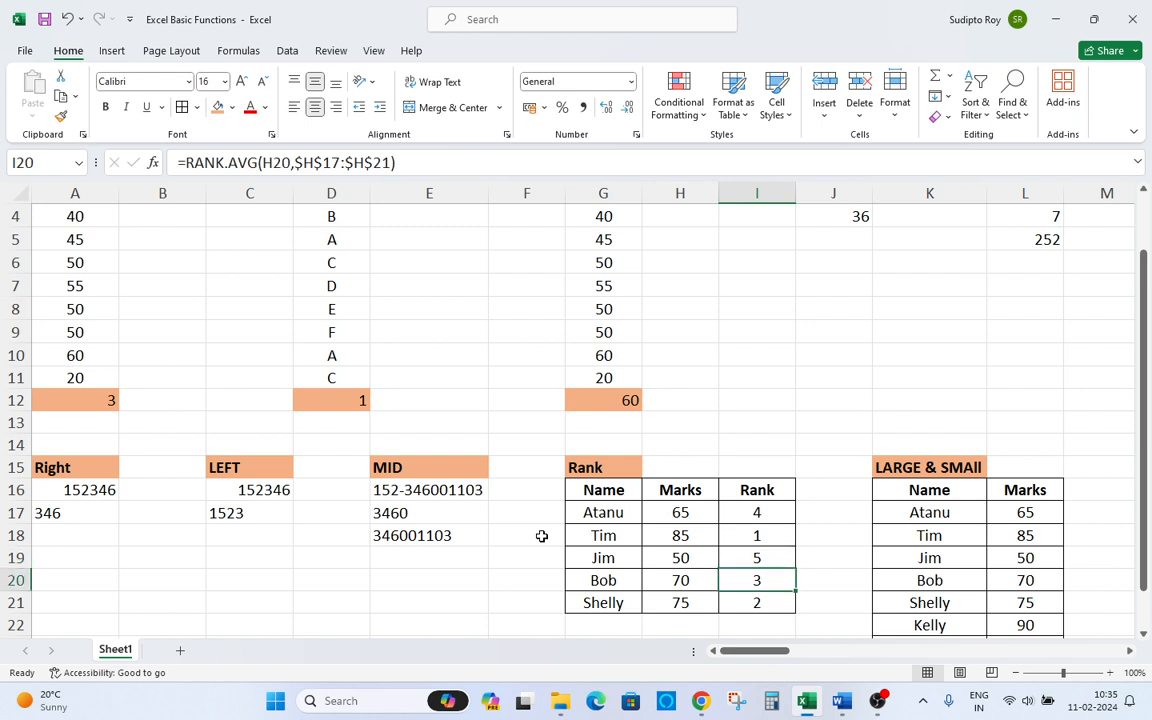
key(Up)
key(Up)
key(Up)
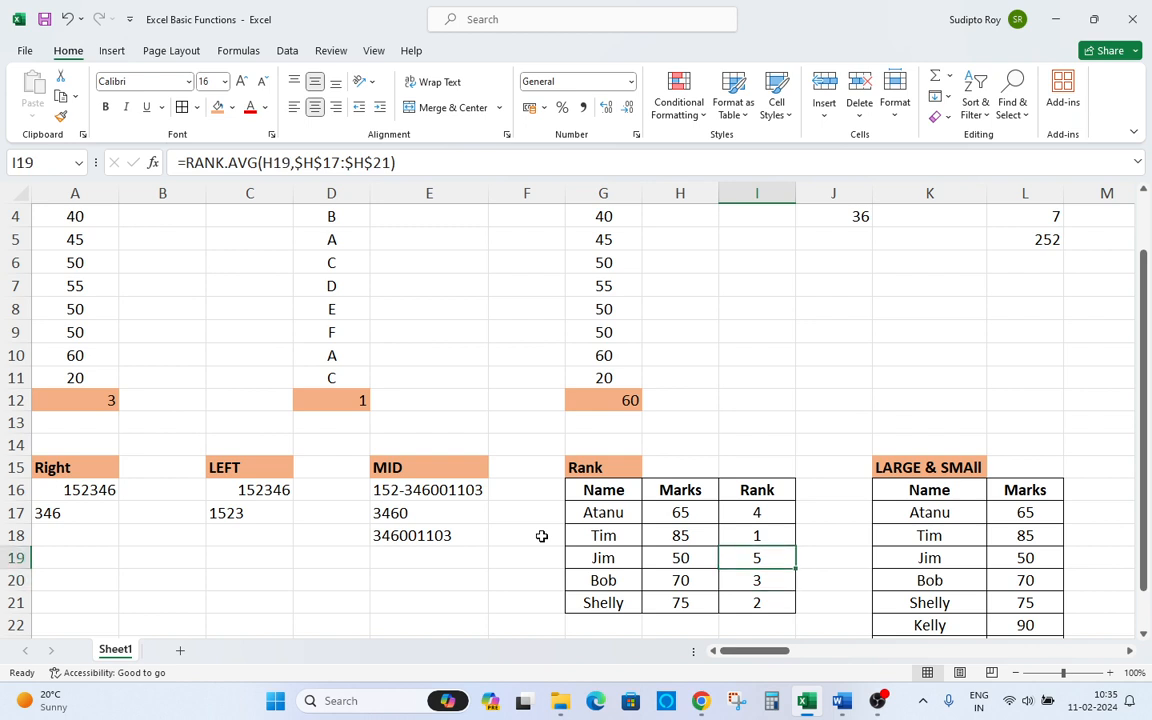
key(Left)
key(Down)
key(Up)
key(Down)
key(Down)
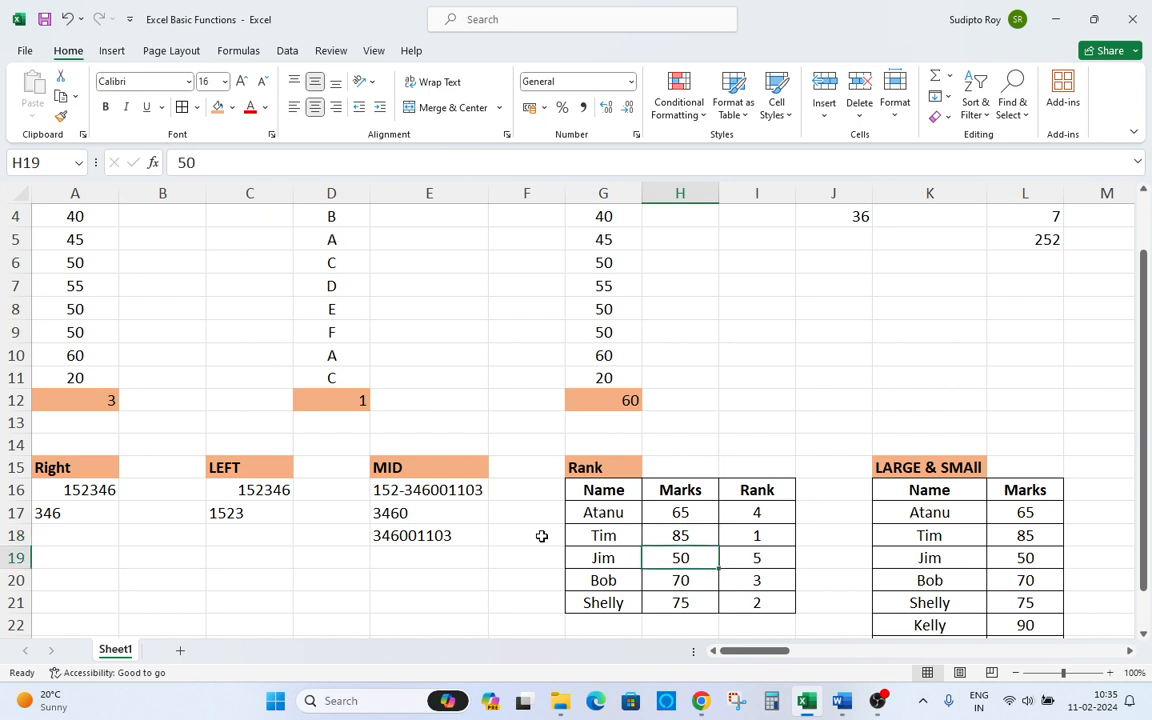
key(Right)
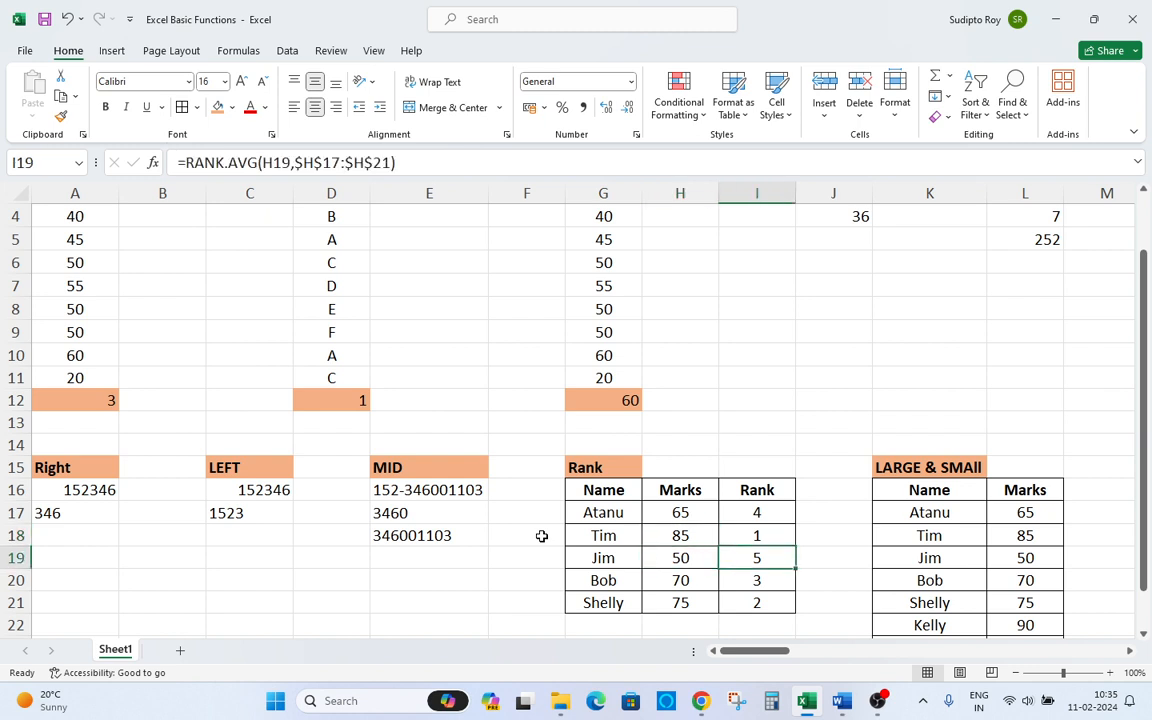
key(Right)
key(Right)
key(Right)
key(Right)
key(Right)
key(Left)
key(Left)
key(Up)
Open I17's rank formula for editing to review its absolute marks range, then leave it unchanged.
key(Up)
key(Left)
key(Left)
key(Left)
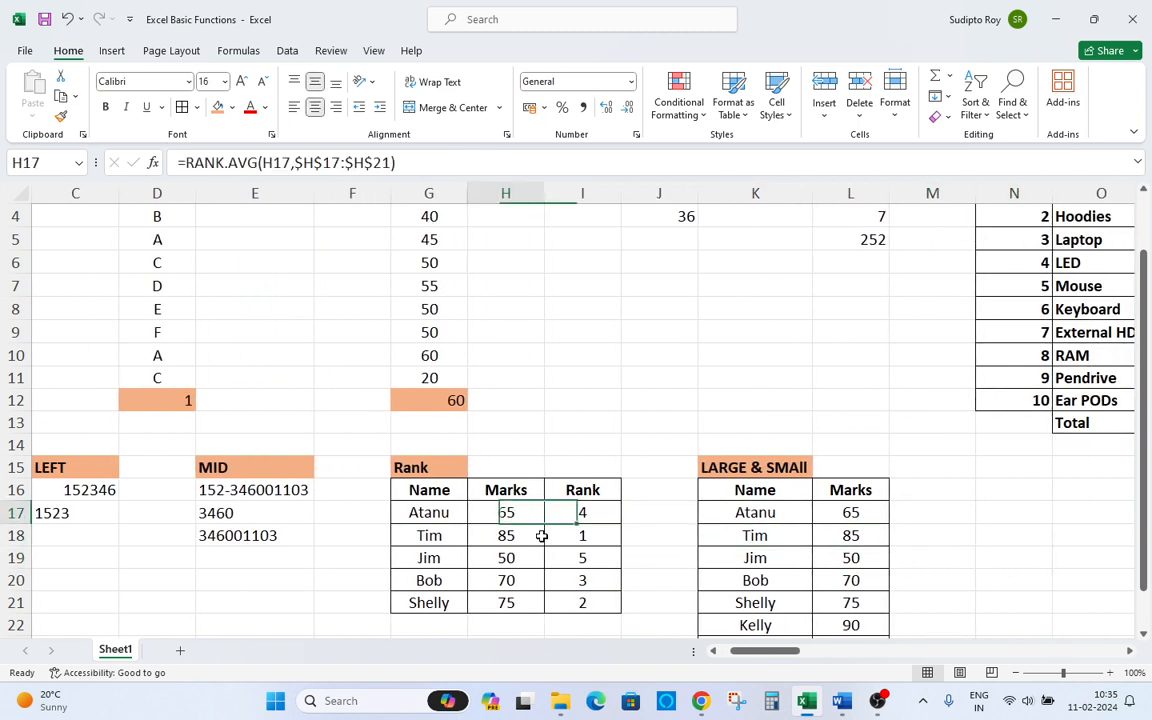
key(Up)
key(Left)
key(Left)
key(Down)
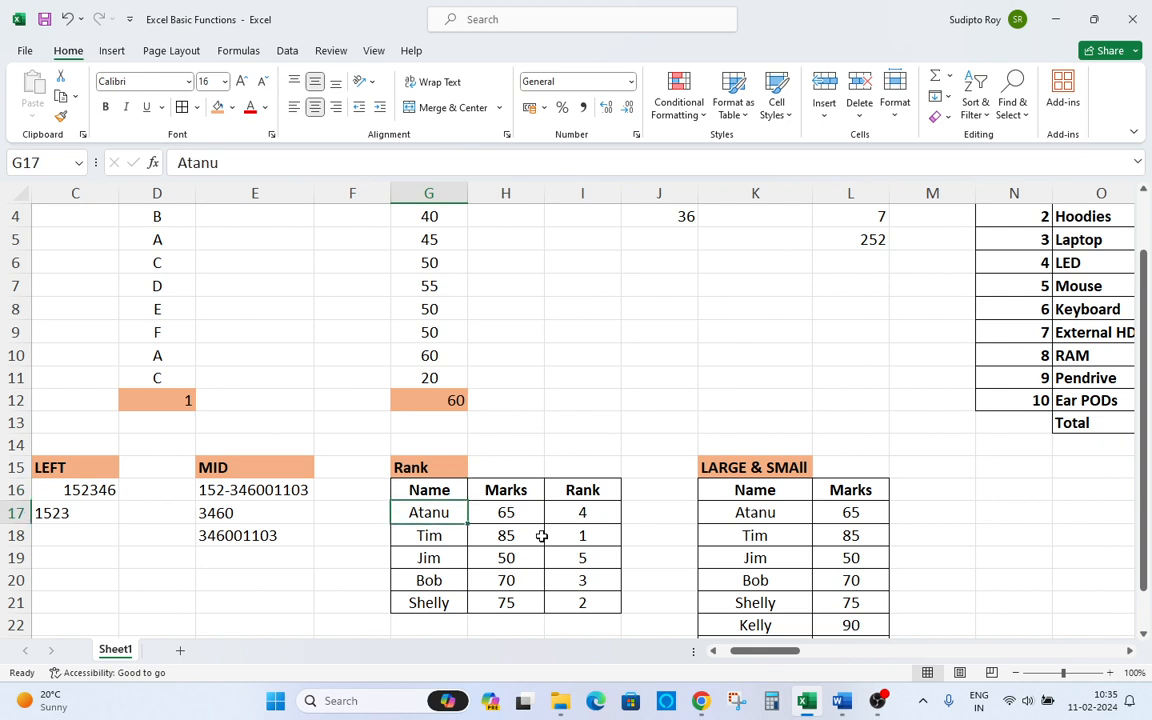
key(Right)
key(Right)
key(F2)
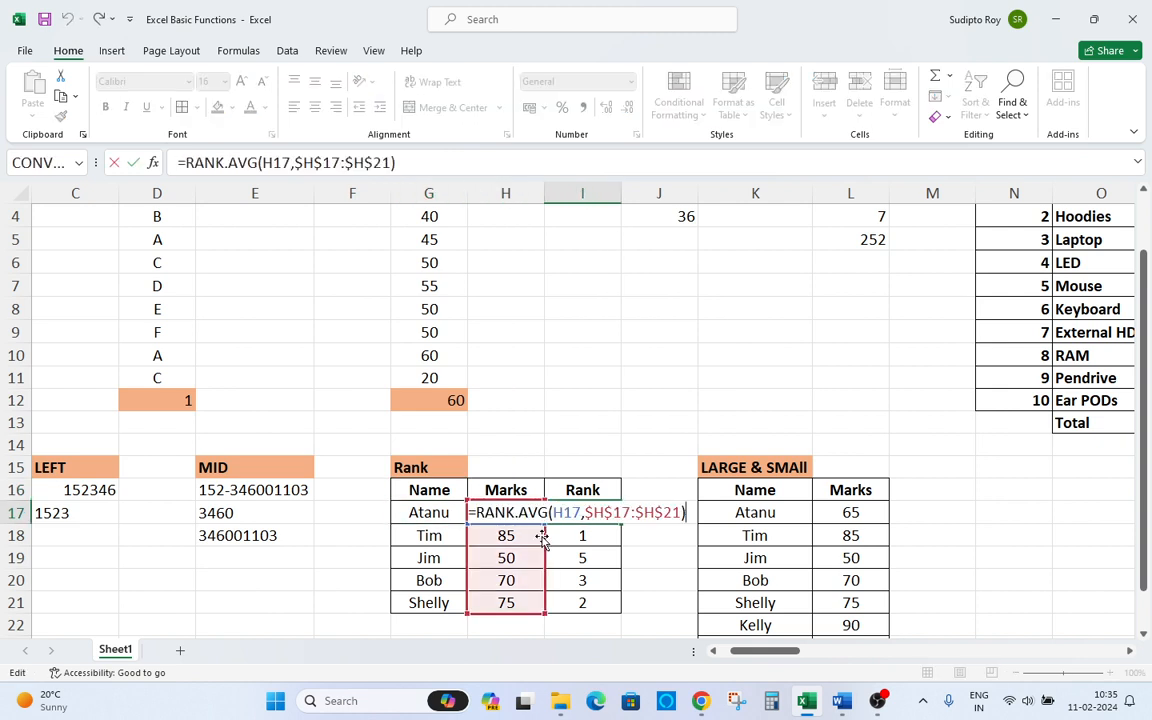
key(Escape)
key(F2)
key(F2)
key(Escape)
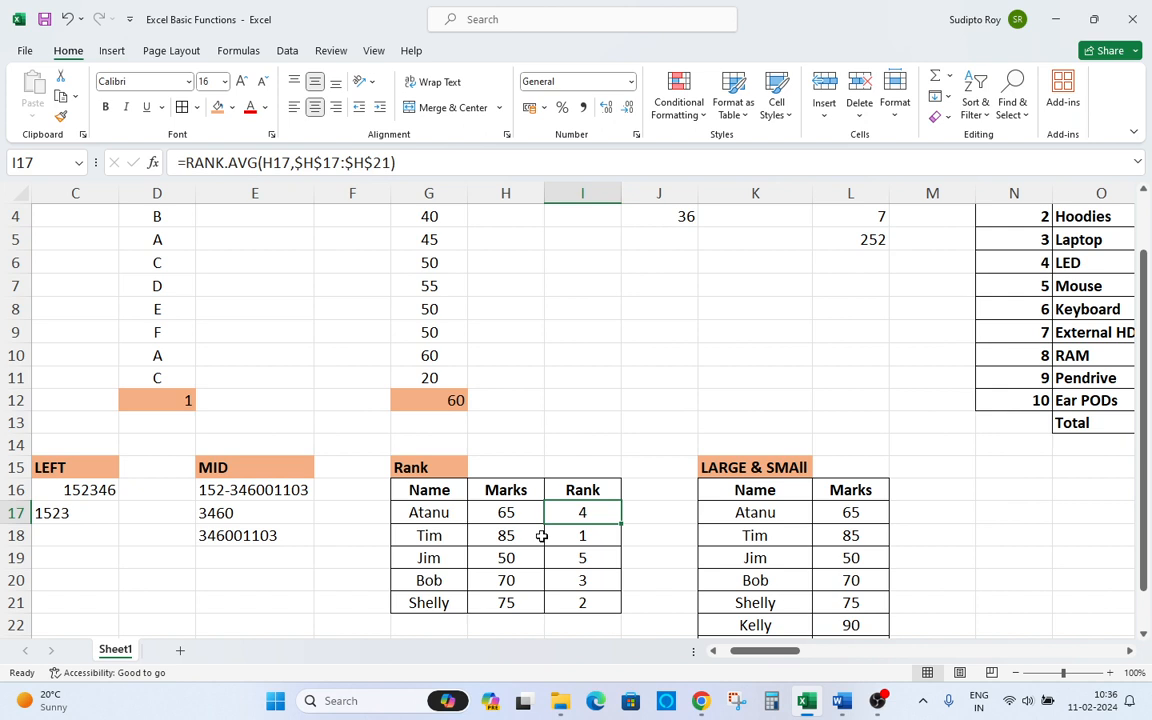
Scroll to the LARGE & SMAll table and select its Marks column to examine the values.
key(Right)
key(Right)
key(Right)
key(Right)
key(Right)
key(Right)
key(Right)
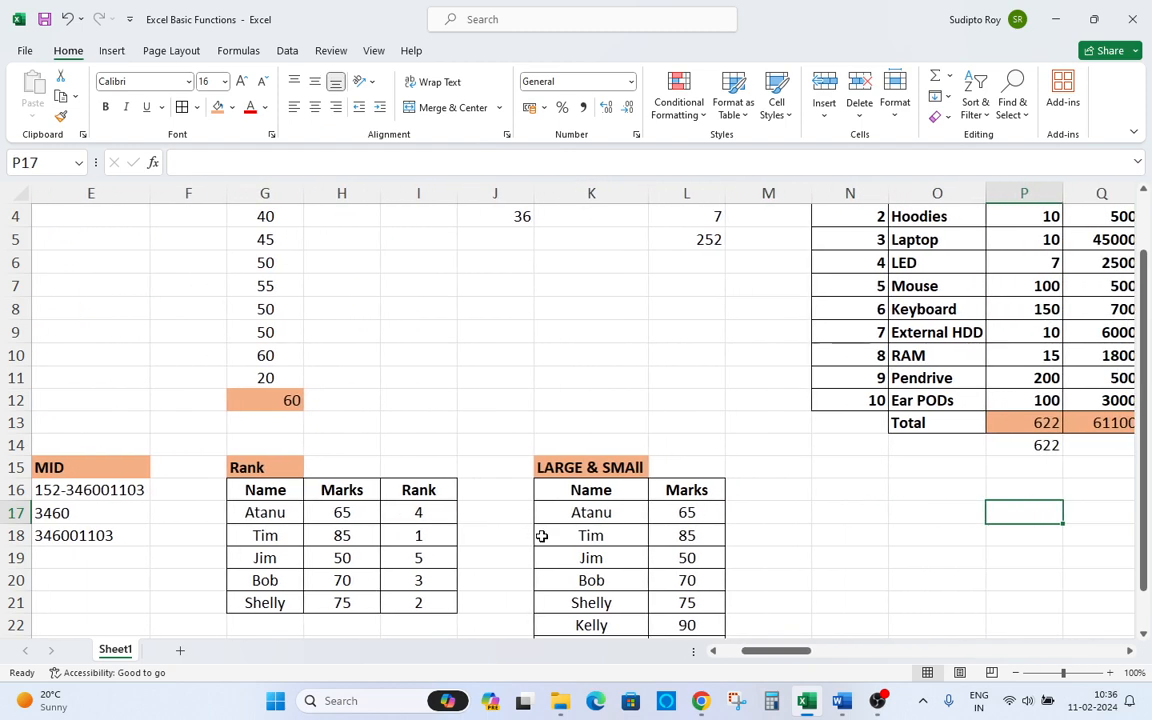
scroll(545, 538, down, 2)
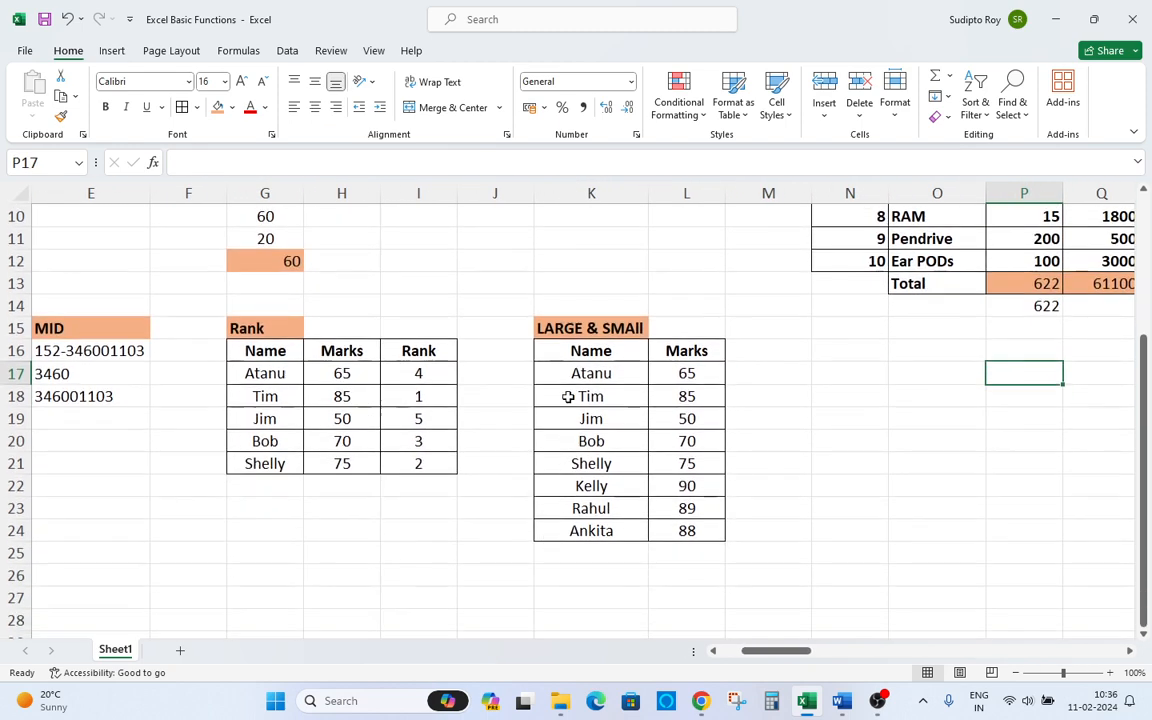
click(700, 368)
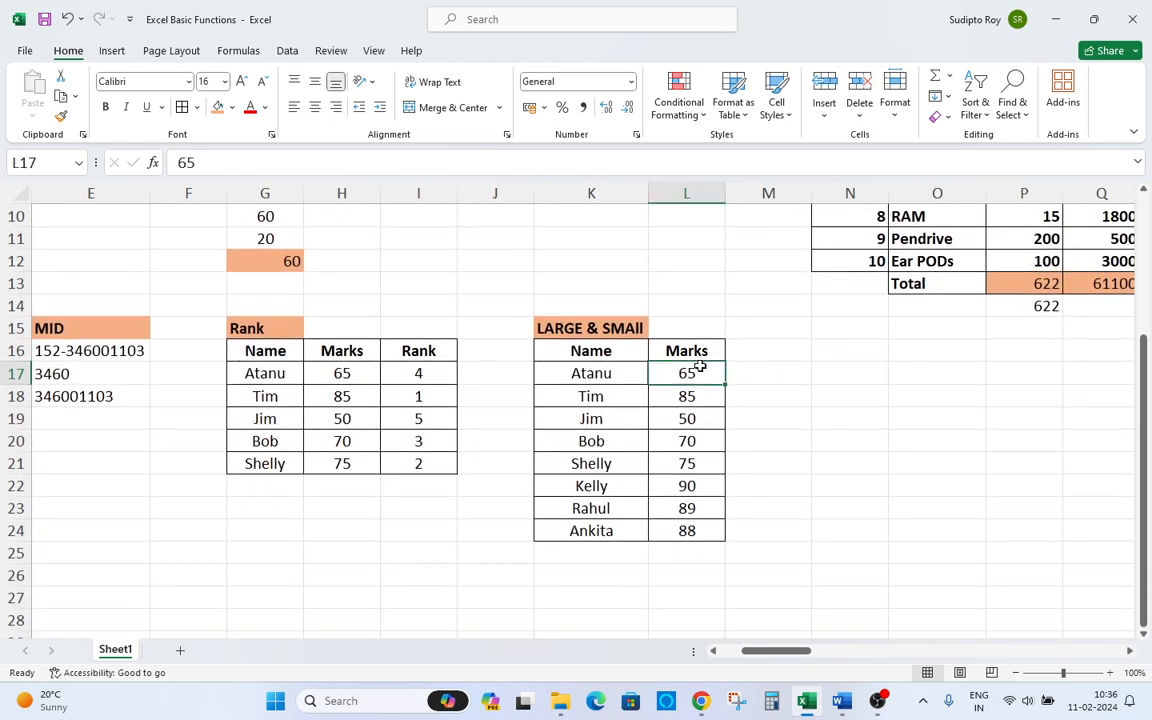
click(745, 366)
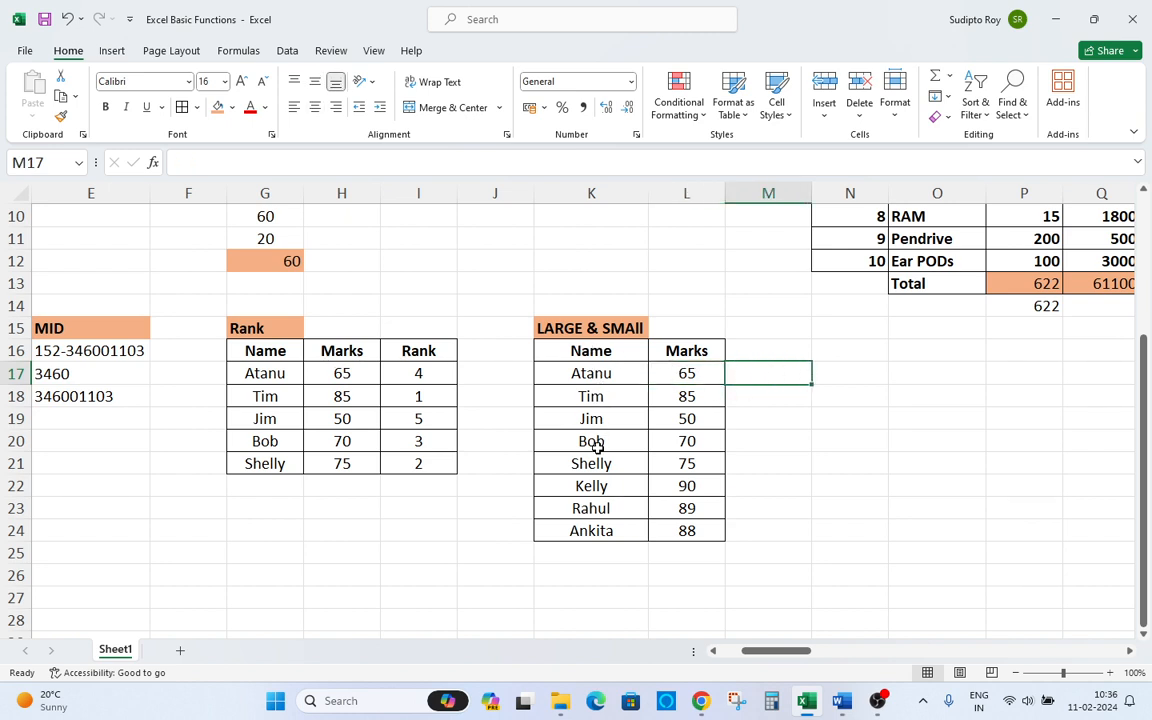
drag(684, 372, 689, 528)
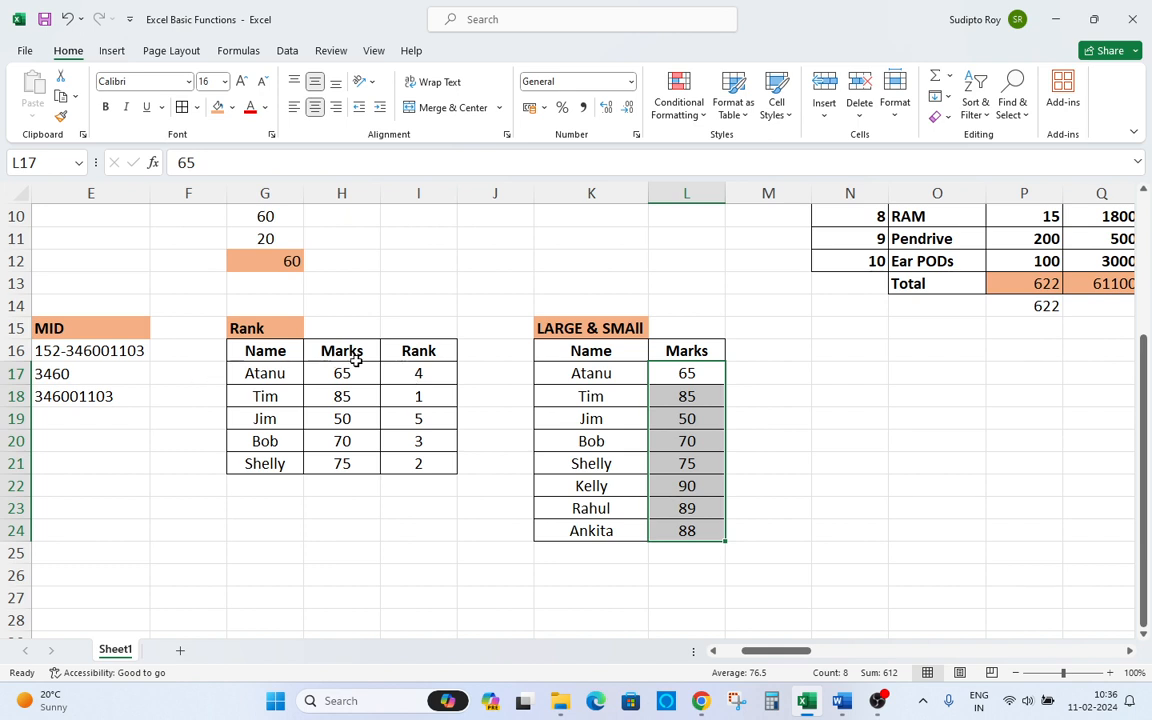
click(754, 372)
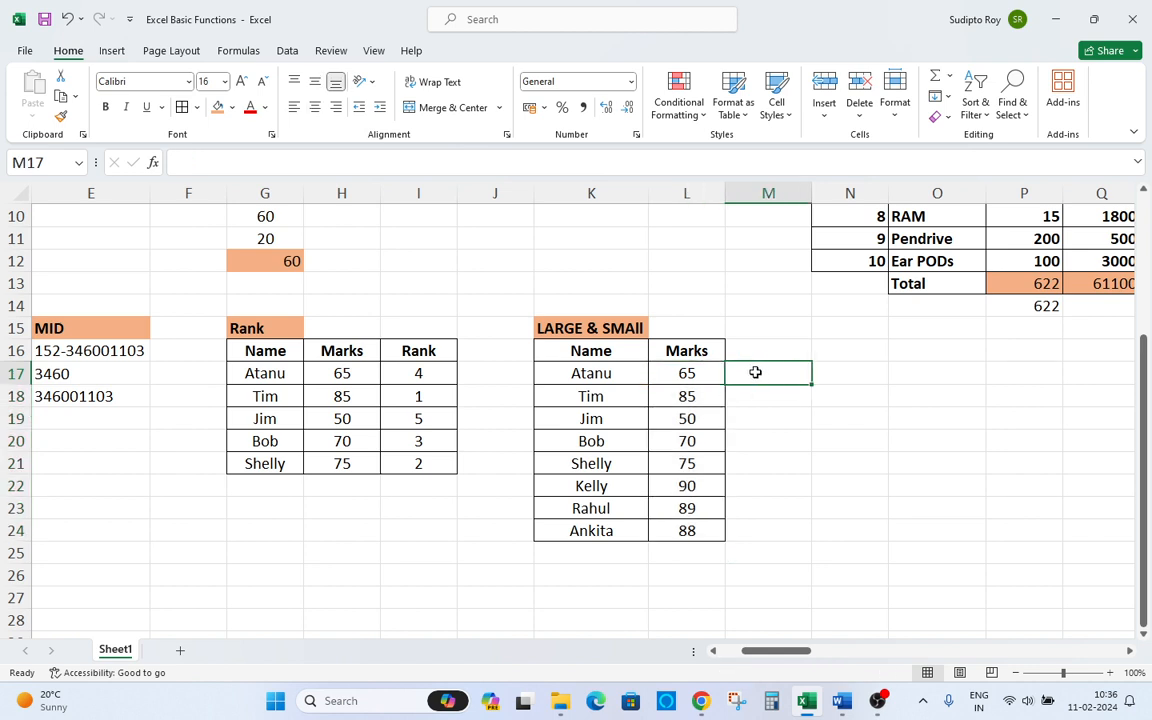
text(Is)
key(BackSpace)
key(BackSpace)
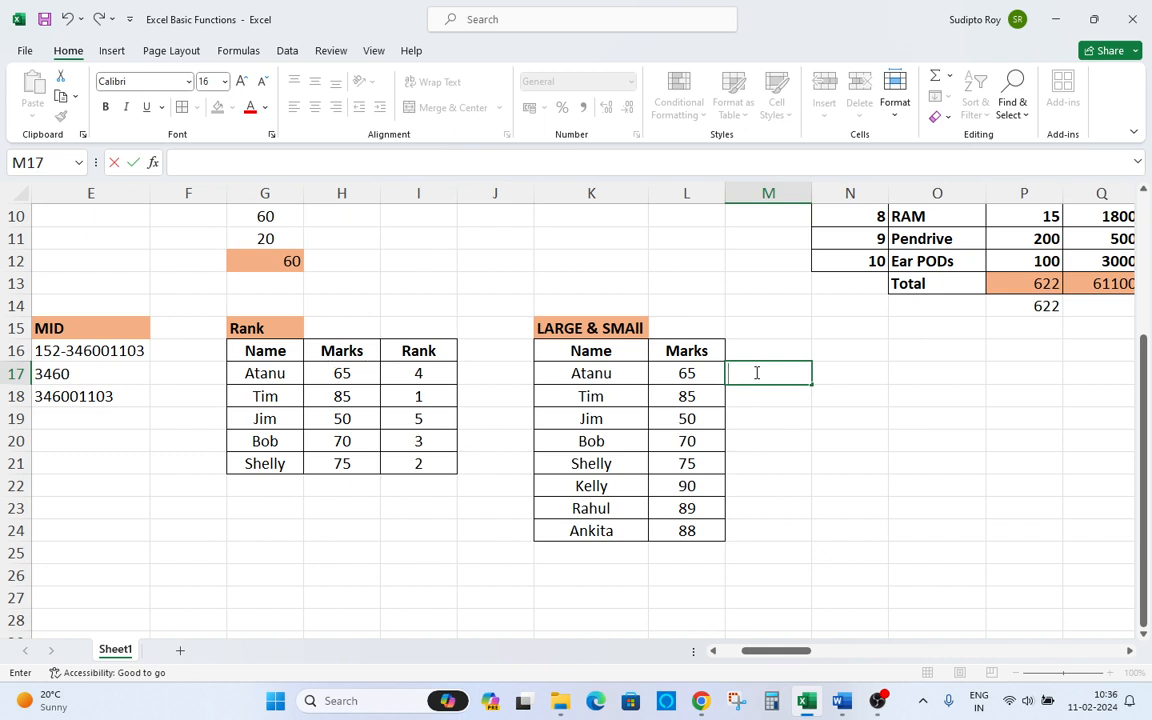
Enter the label "Student with highest Number" in M17 beside the LARGE & SMAll table.
text(Su)
key(BackSpace)
text(tudent with)
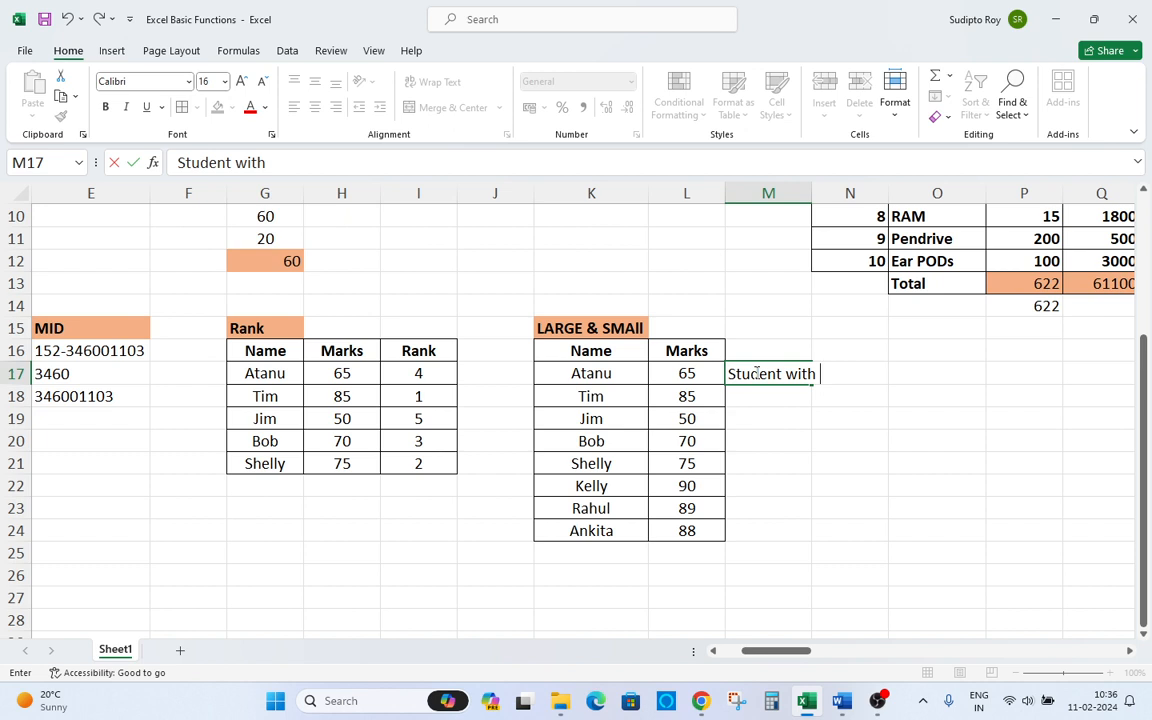
text( highest Number)
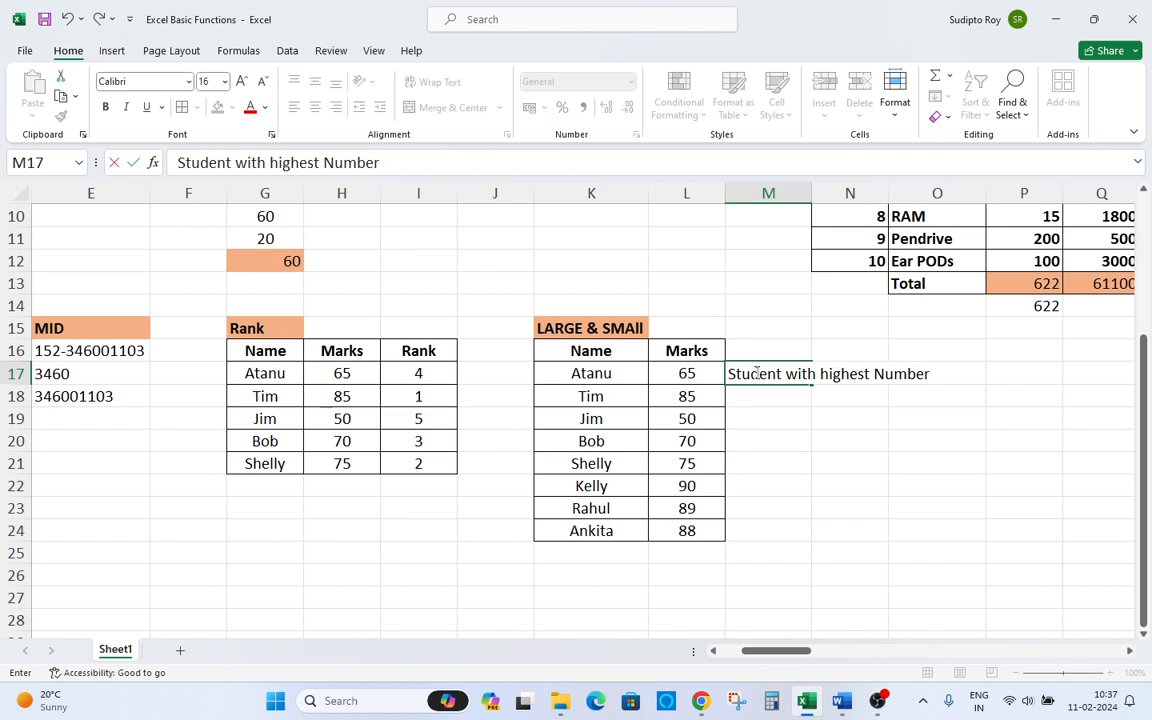
key(Return)
Autofit column M's width to fit the new label.
click(757, 373)
key(ctrl+space)
key(alt)
key(h)
key(o)
key(i)
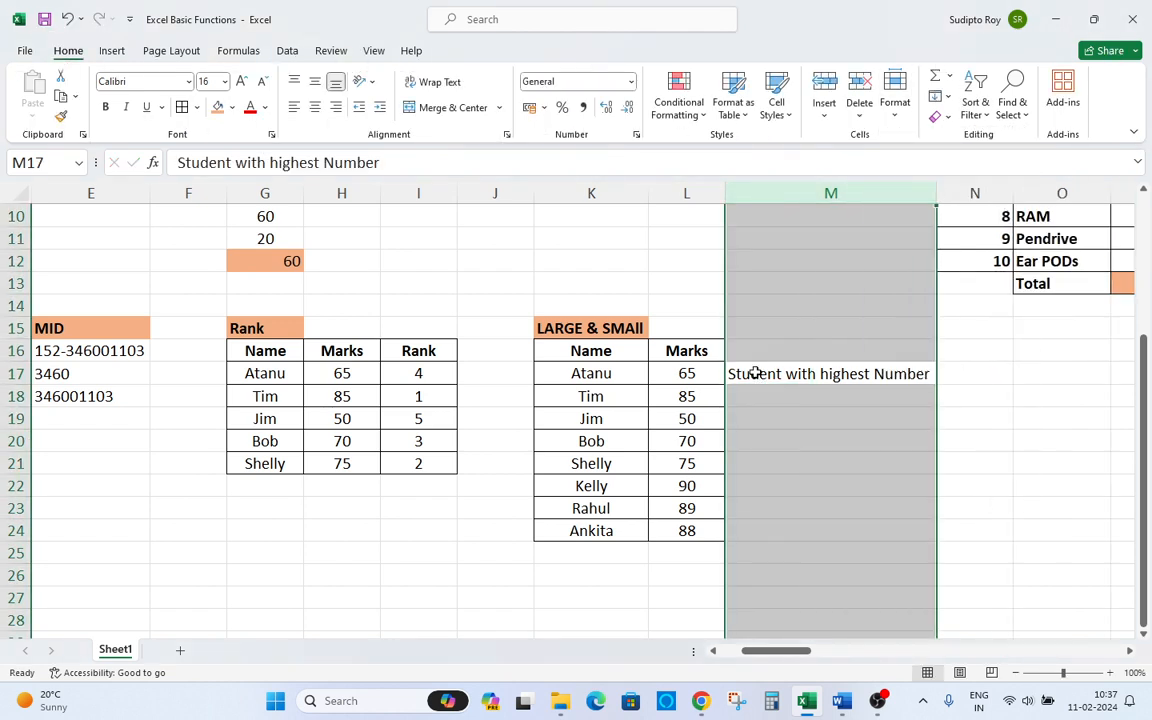
key(Up)
key(Down)
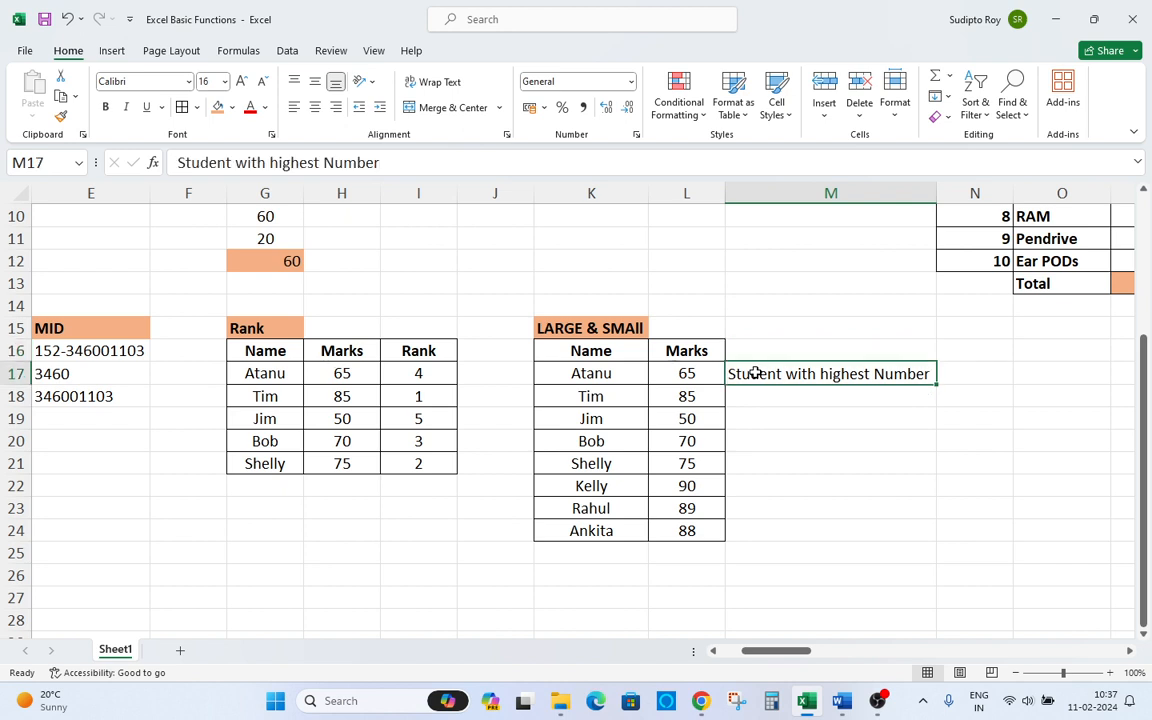
Copy the label into M18 and insert "2 nd" before "Number".
key(ctrl+c)
key(Down)
key(Return)
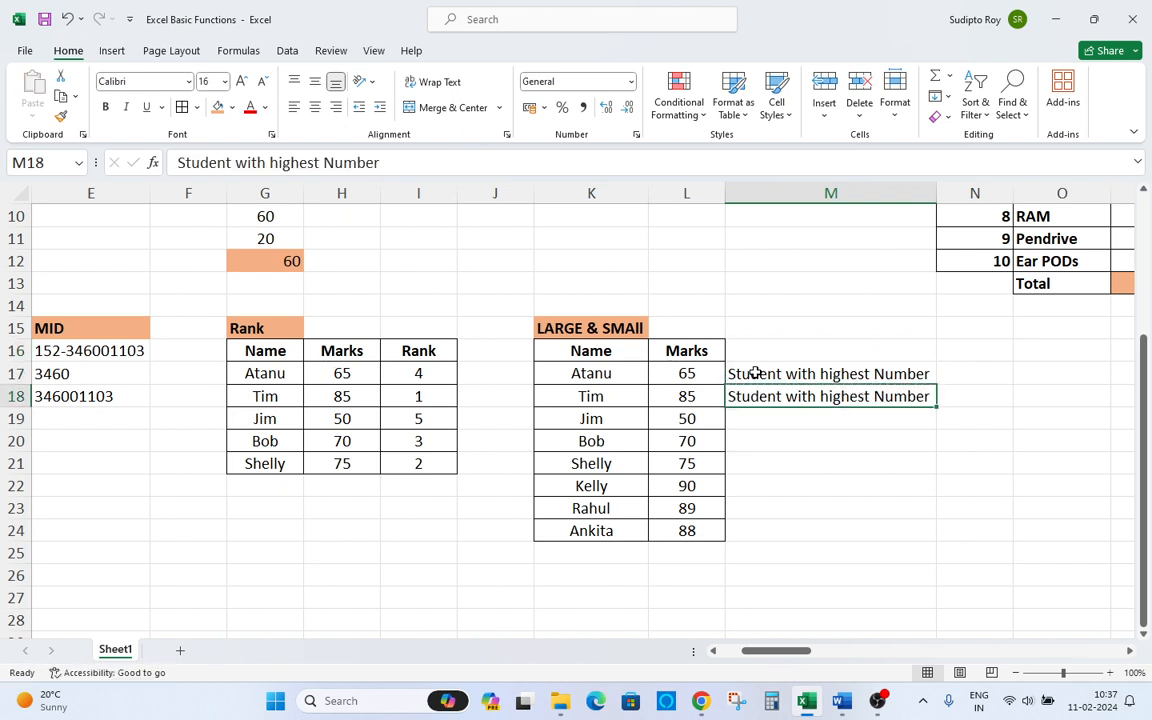
key(F2)
key(Left)
key(Left)
key(Left)
key(Left)
key(Left)
key(Left)
key(Left)
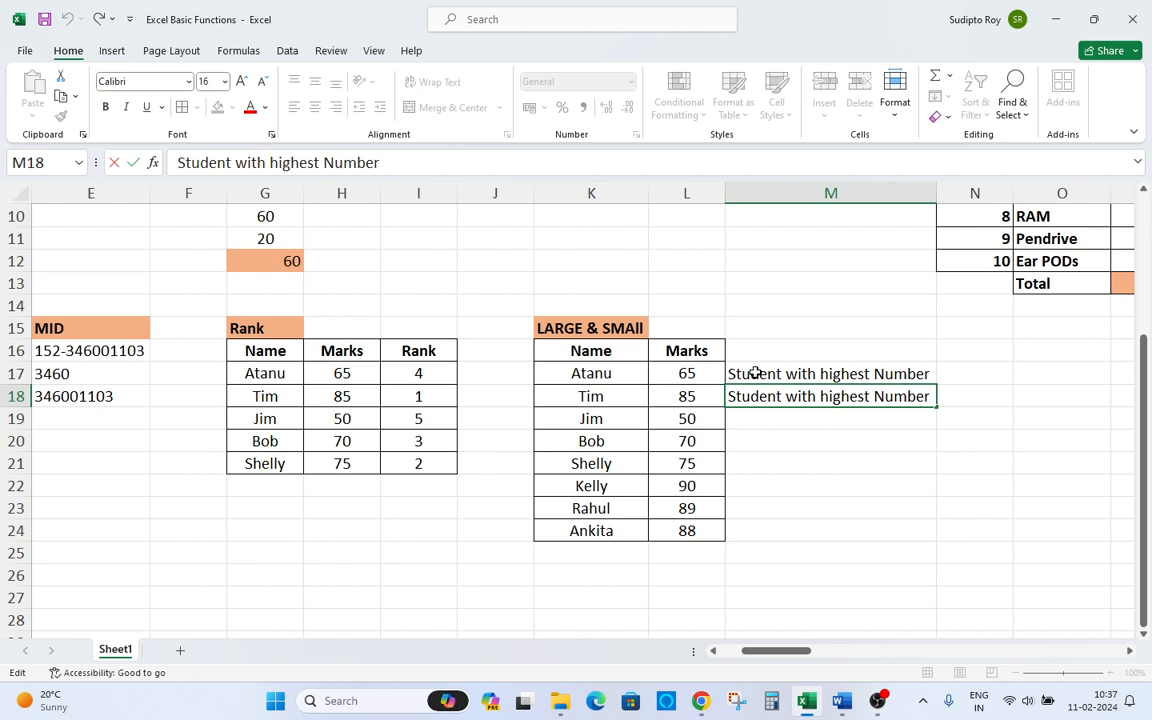
text(2 )
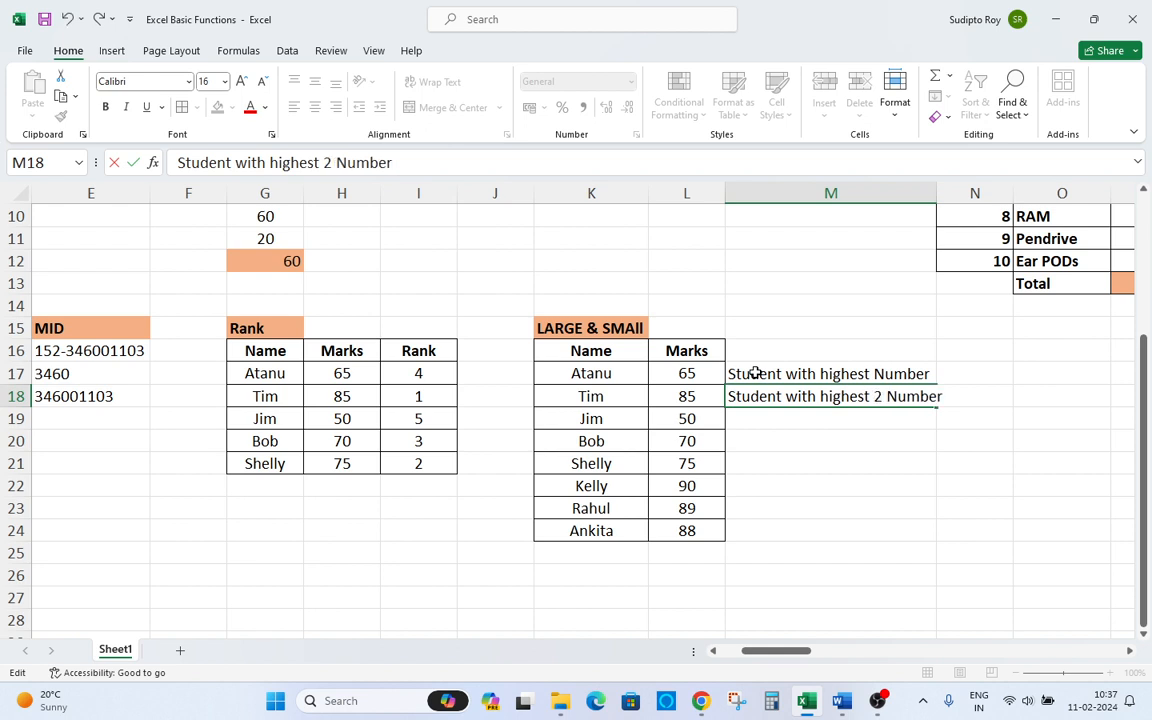
text(nd)
key(Return)
Autofit column M's width again to fit the longer label.
key(Up)
key(ctrl+space)
key(alt+h)
key(o)
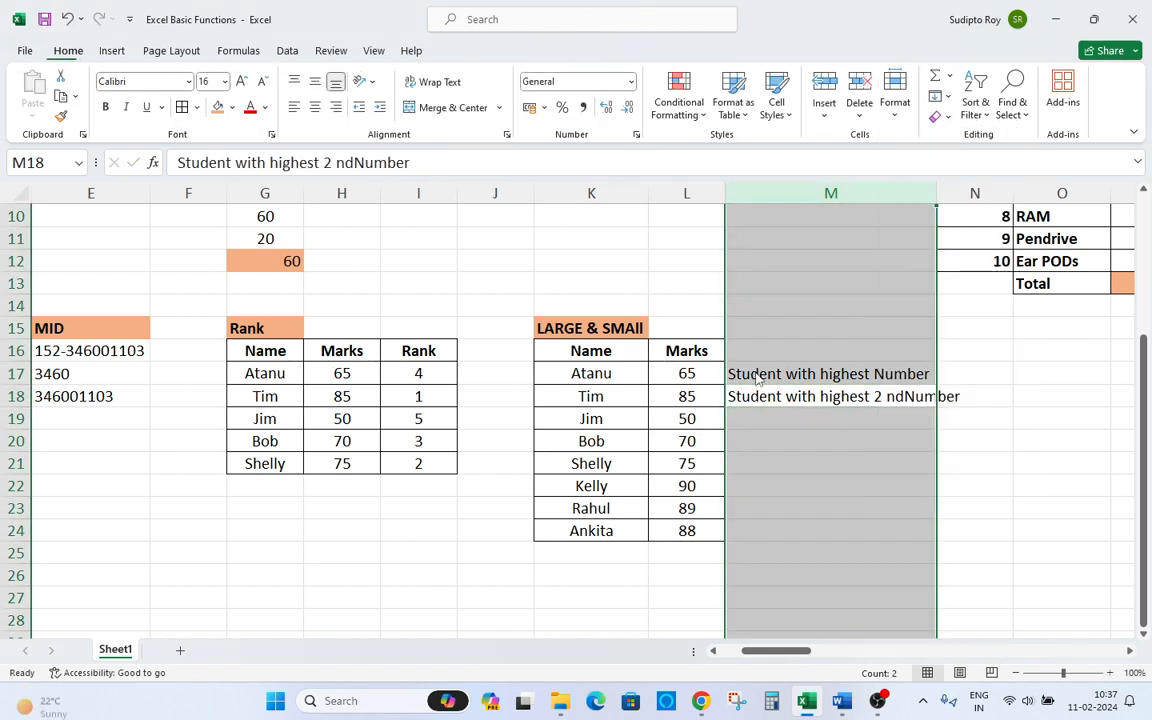
key(i)
key(Down)
Copy M18's label into M19 and change its ordinal to 3rd.
key(Down)
key(Up)
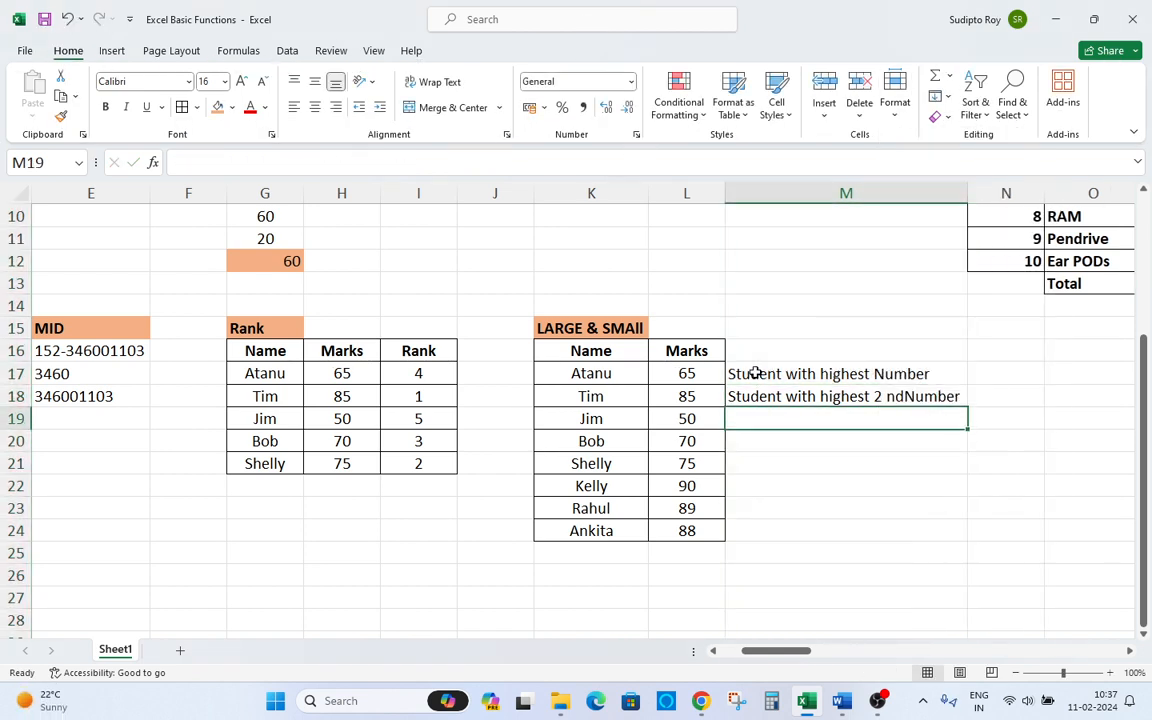
key(Up)
key(ctrl+c)
key(Down)
key(ctrl+v)
key(F2)
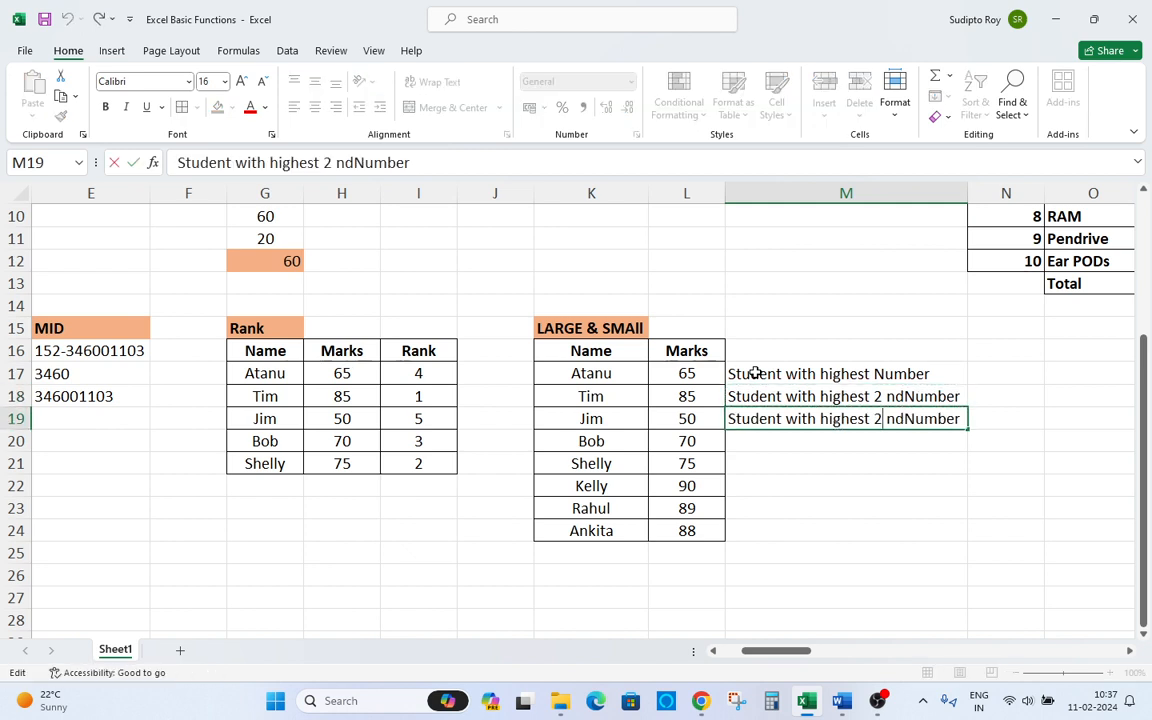
key(BackSpace)
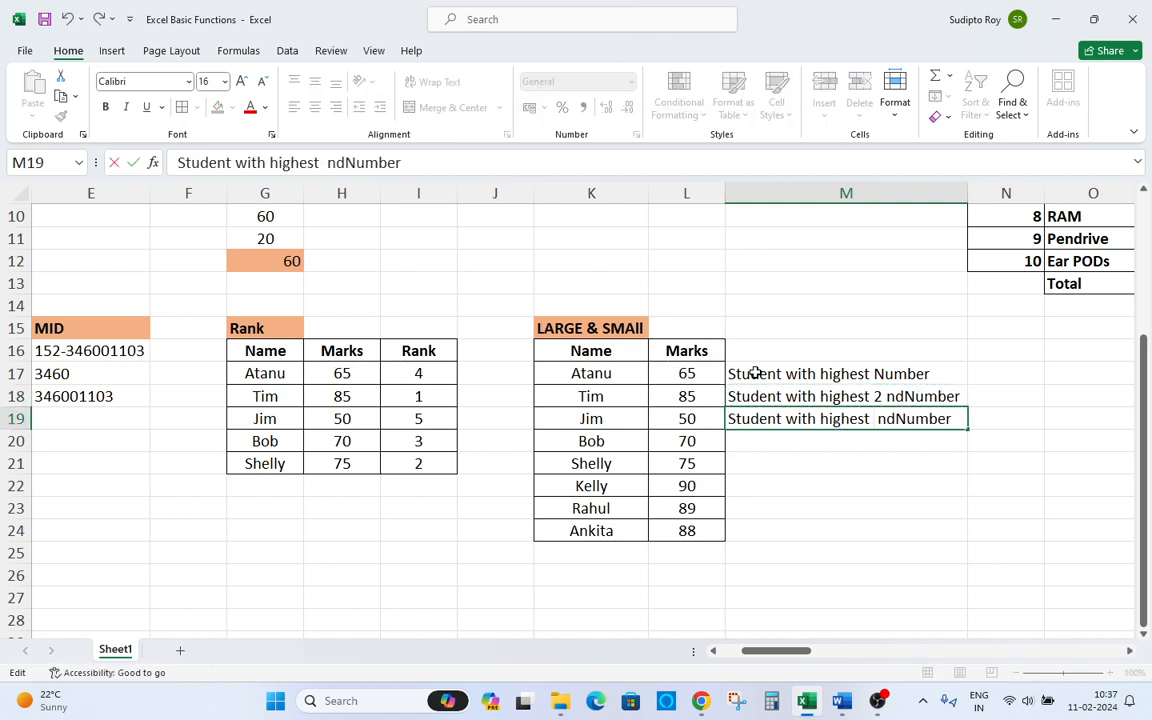
text(#rd)
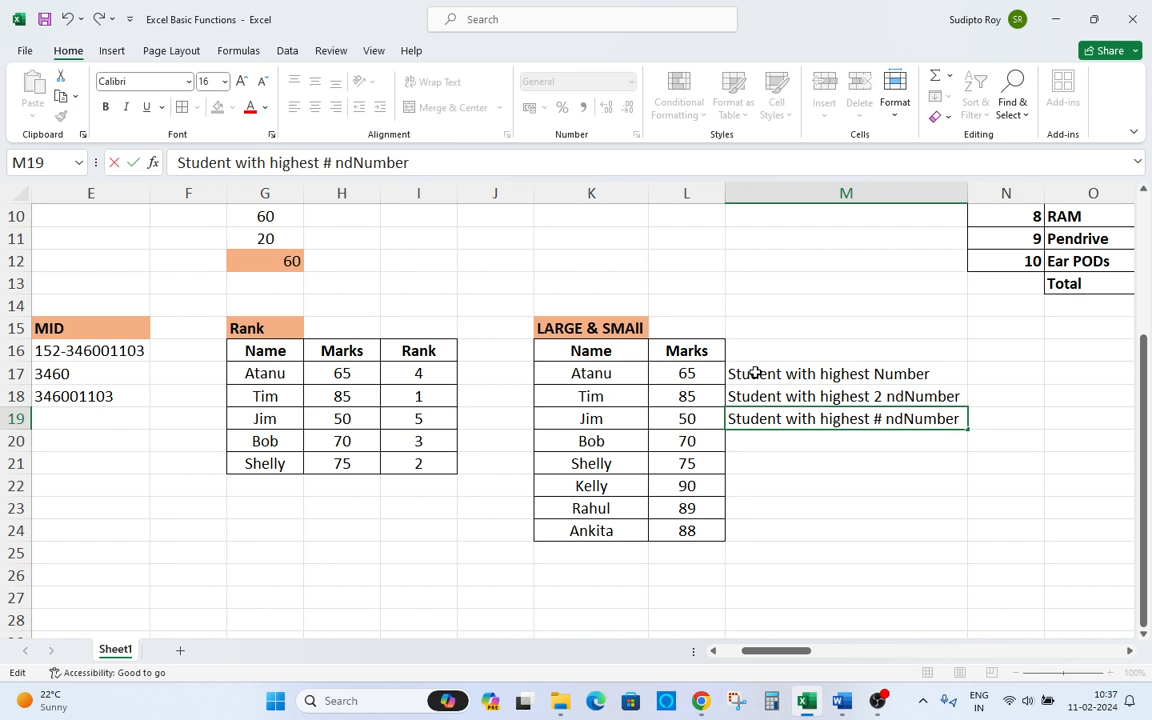
key(Return)
key(Up)
key(F2)
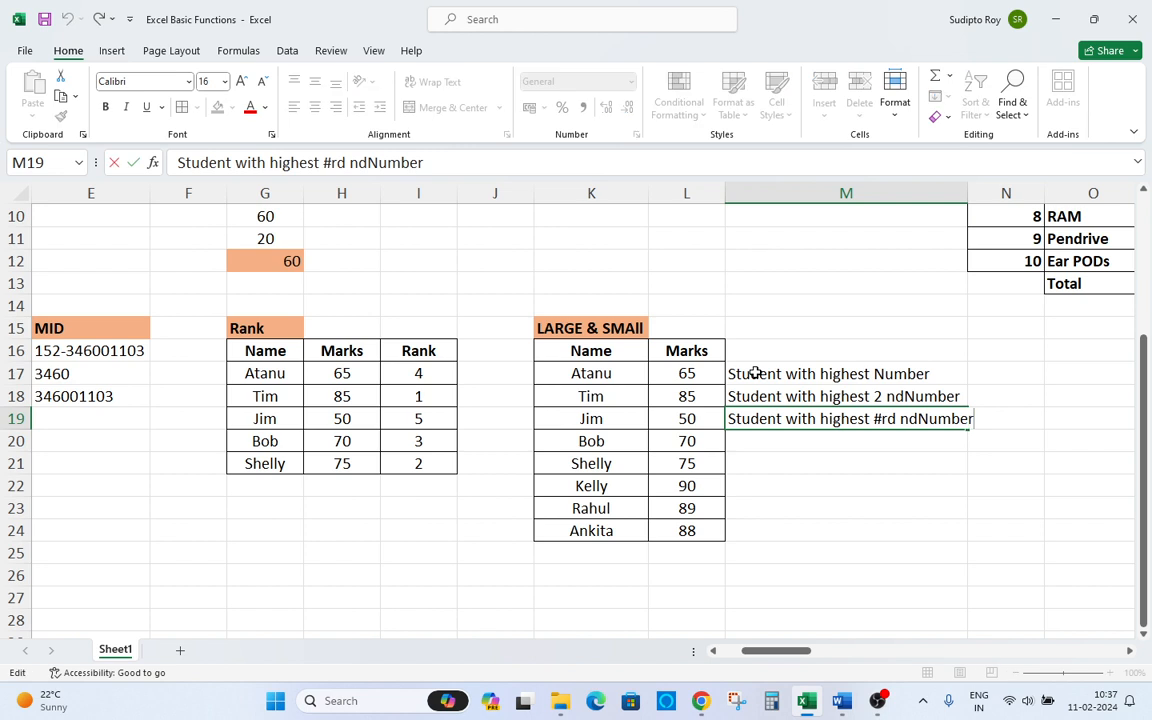
click(330, 165)
key(BackSpace)
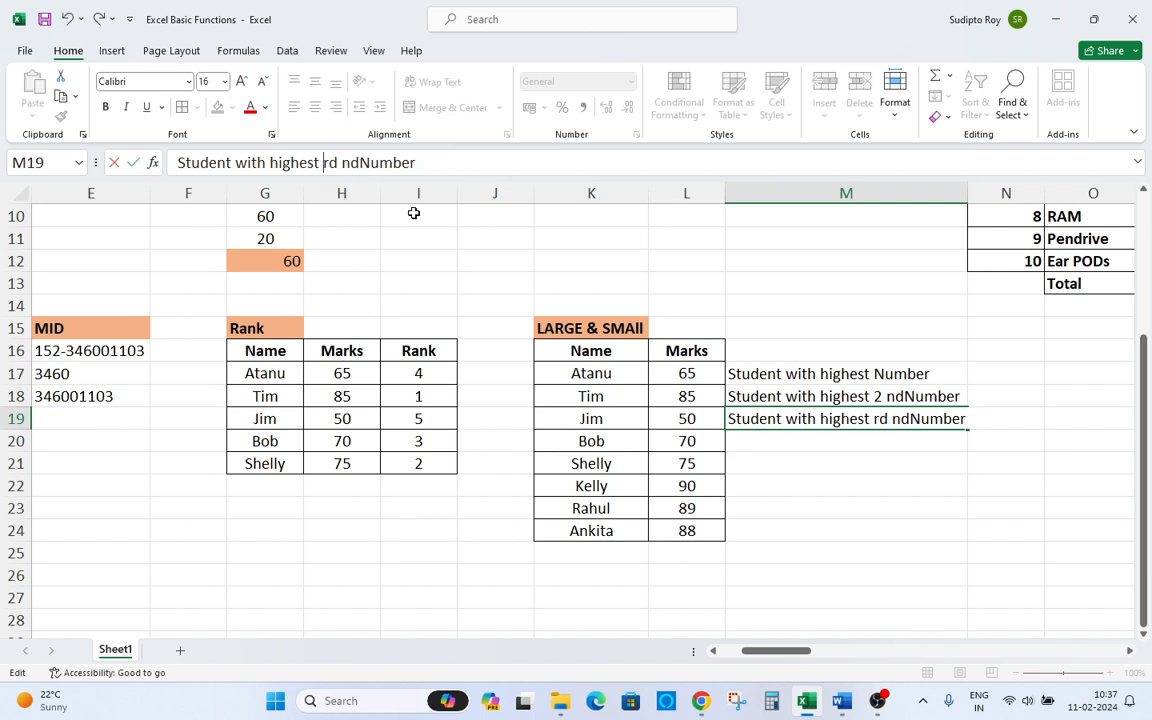
text(3)
key(Return)
key(Up)
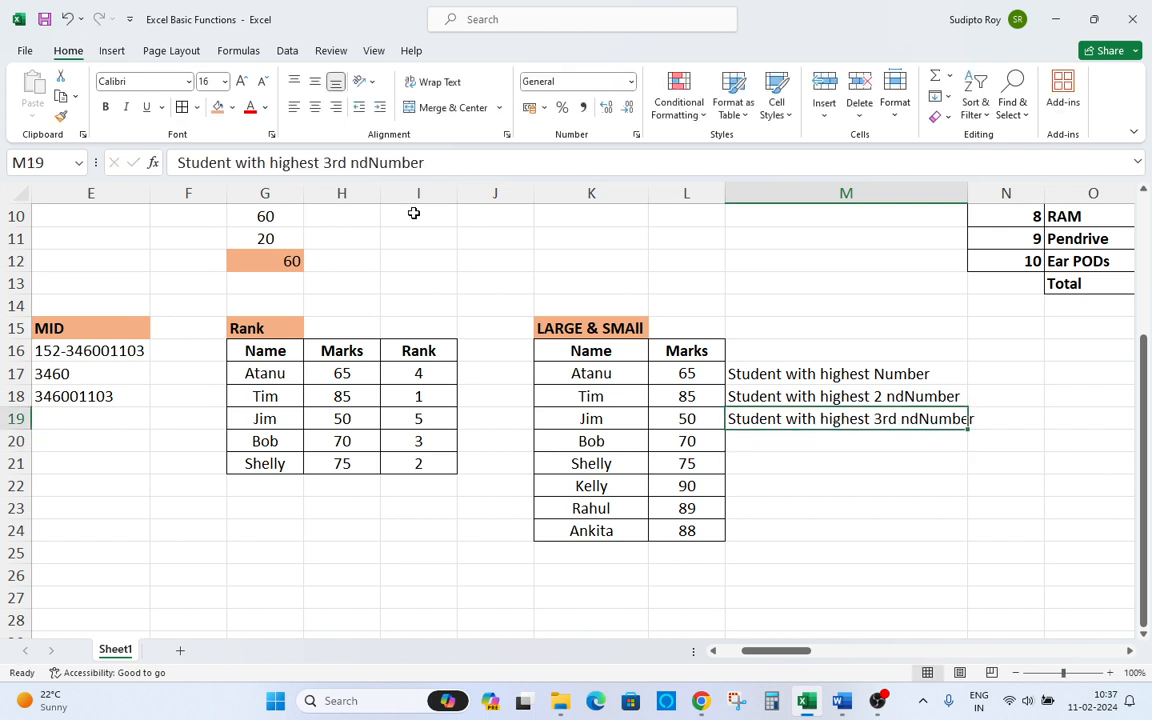
Reword M18's label so "highest" follows "2nd".
key(Up)
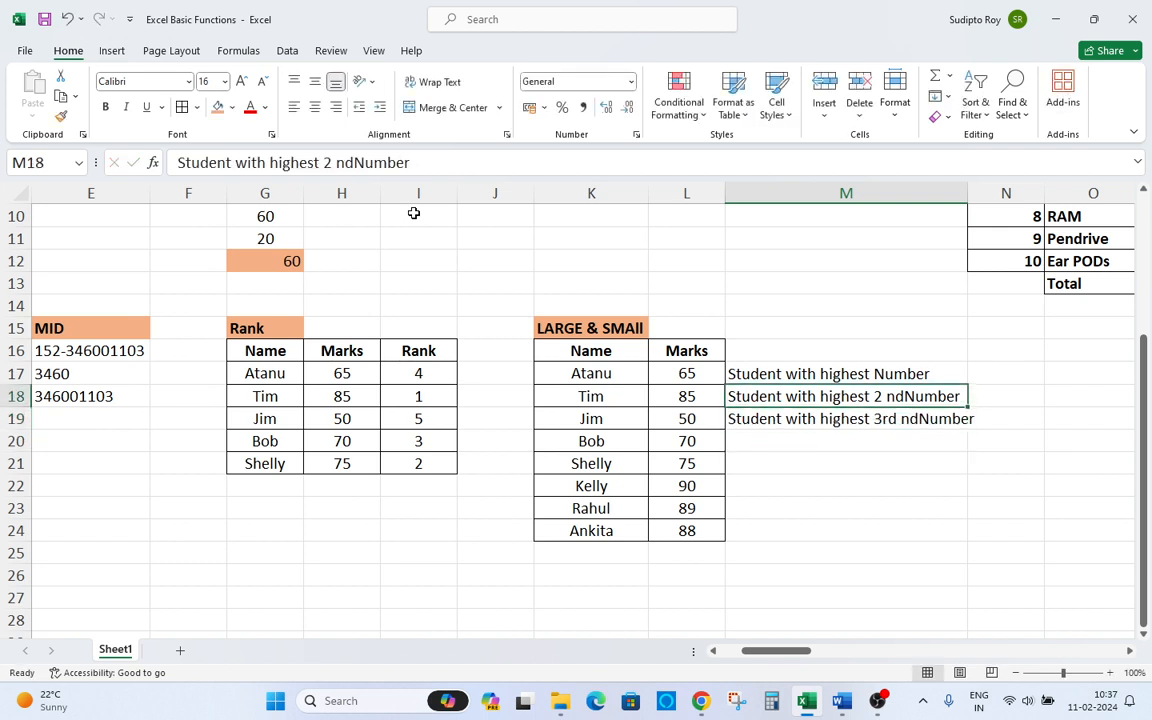
key(F2)
key(Left)
key(Left)
key(Left)
key(Left)
key(Left)
key(Left)
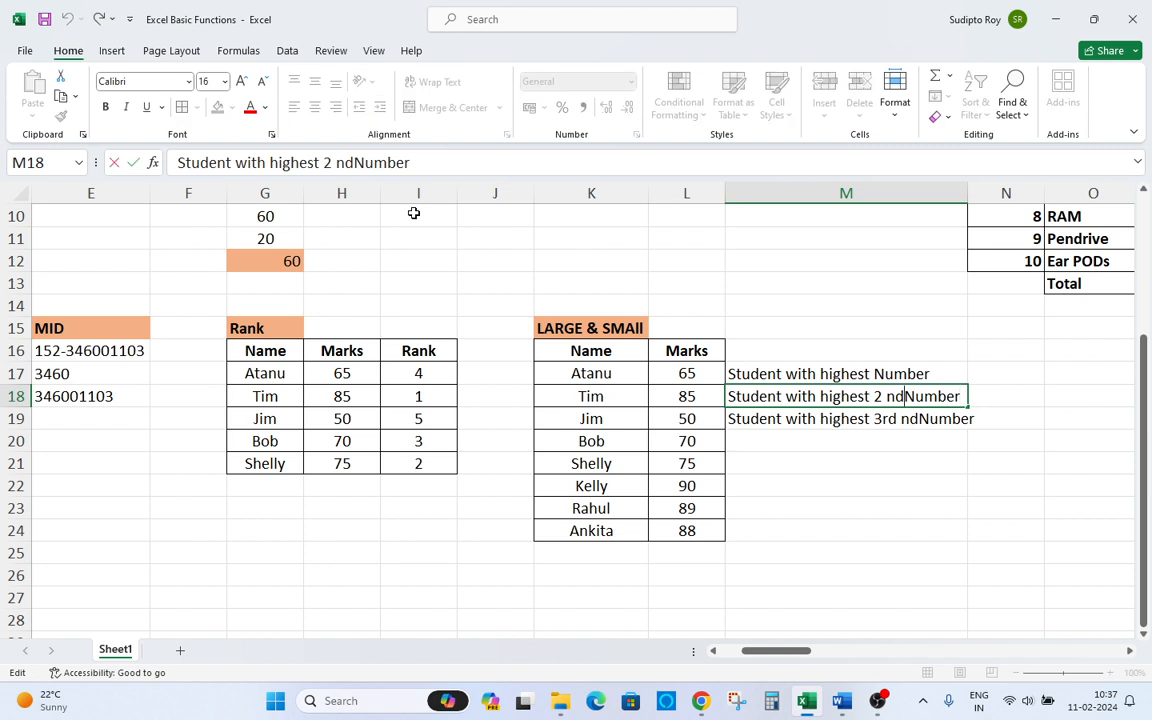
key(Left)
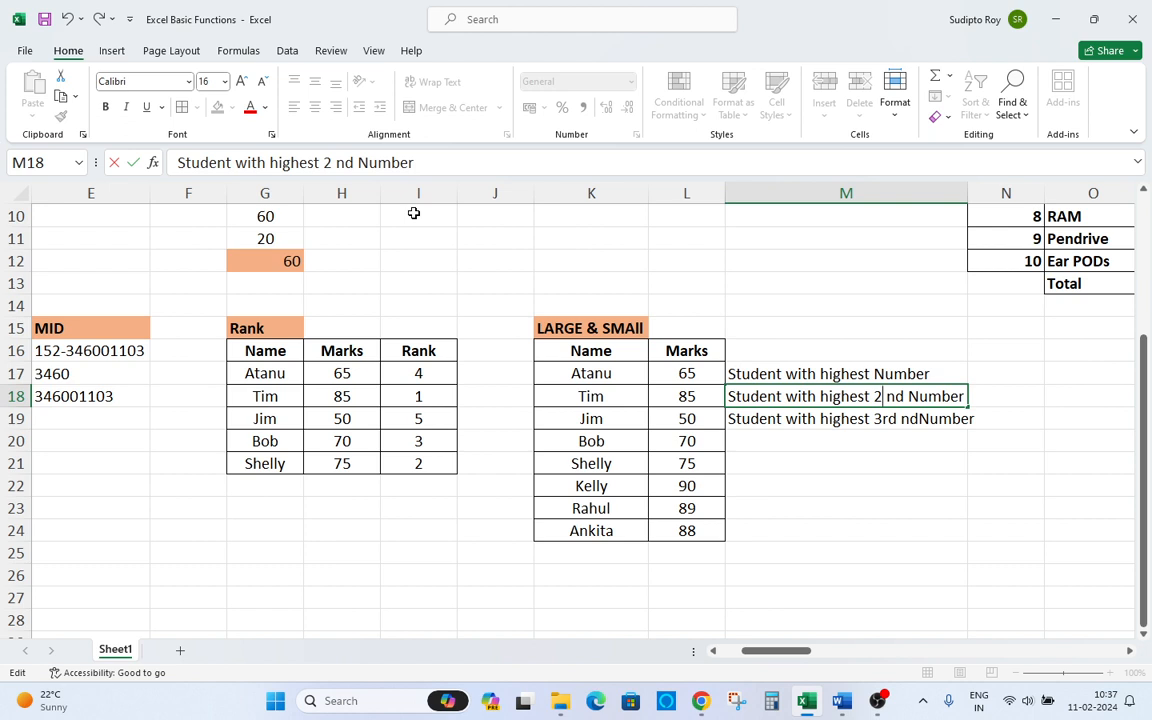
key(BackSpace)
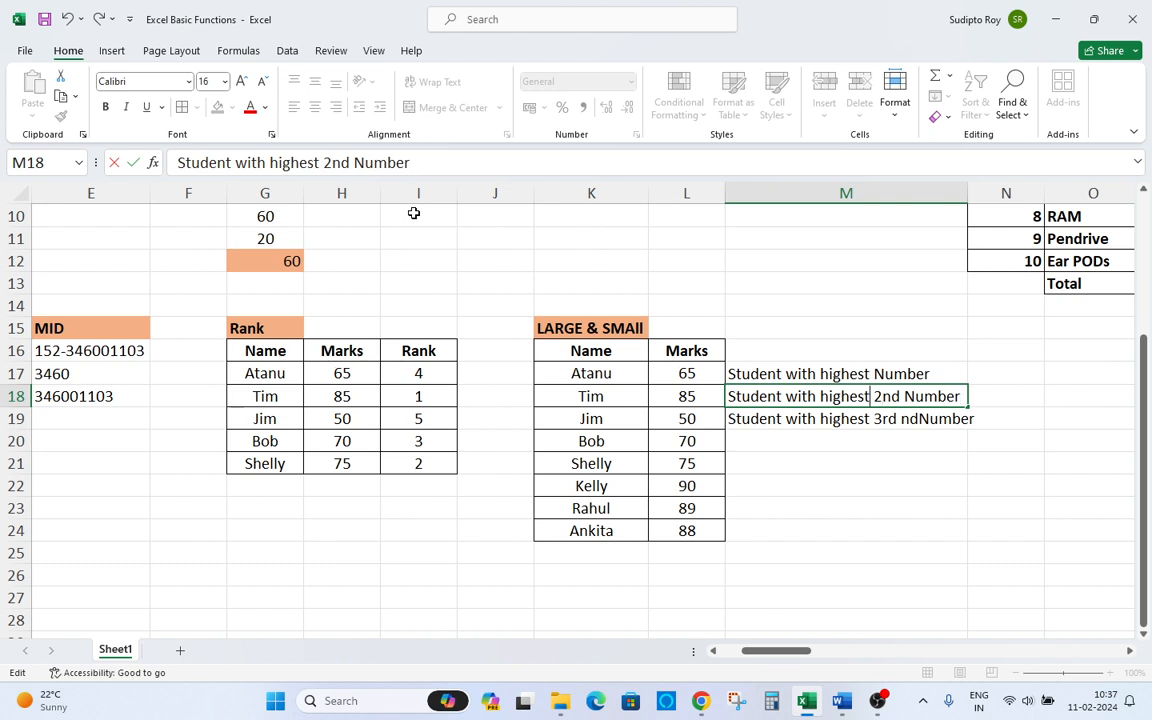
key(shift+Left)
key(shift+Left)
key(shift+Left)
key(shift+Left)
key(shift+Left)
key(shift+Left)
key(shift+Left)
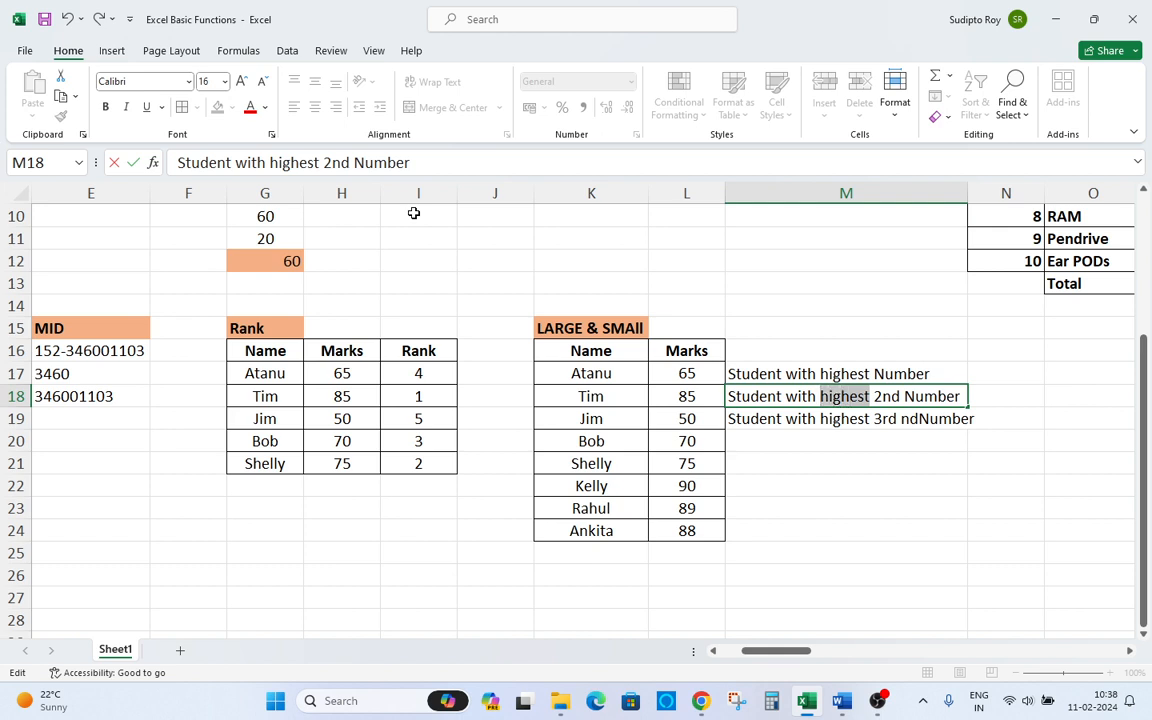
key(BackSpace)
key(End)
key(Left)
key(Left)
key(Left)
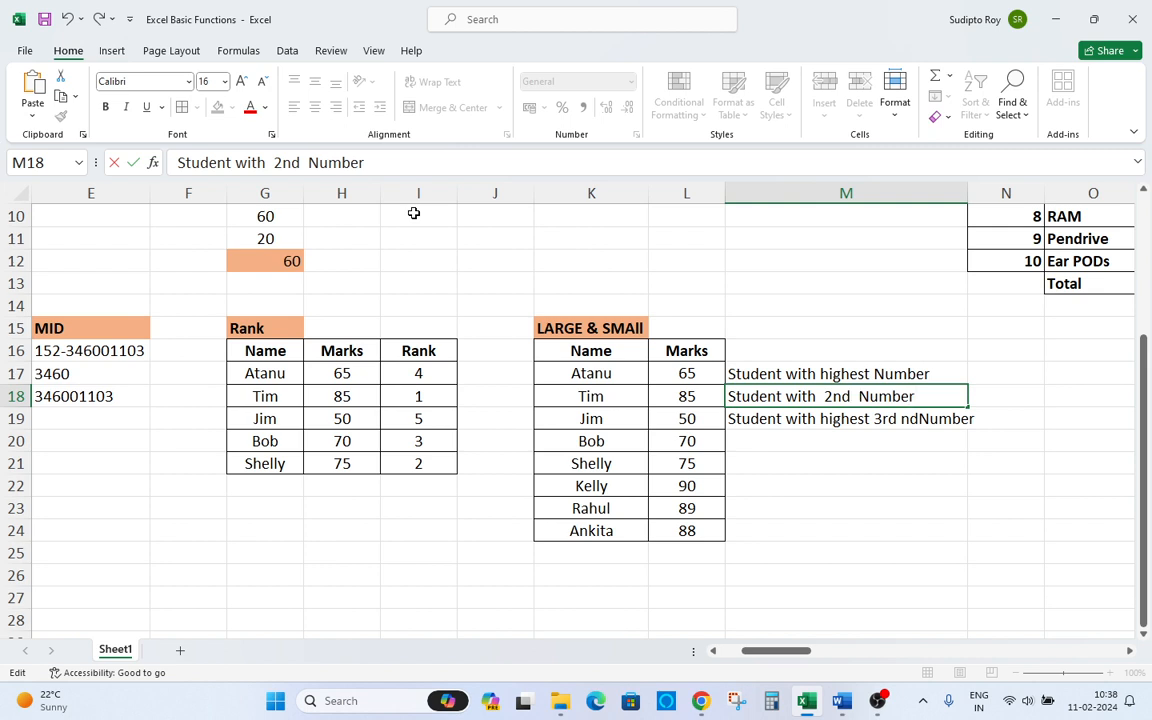
text(highest)
key(Return)
Remove the extra spaces in M18's label to read "Student with 2nd highest Number".
key(Up)
key(F2)
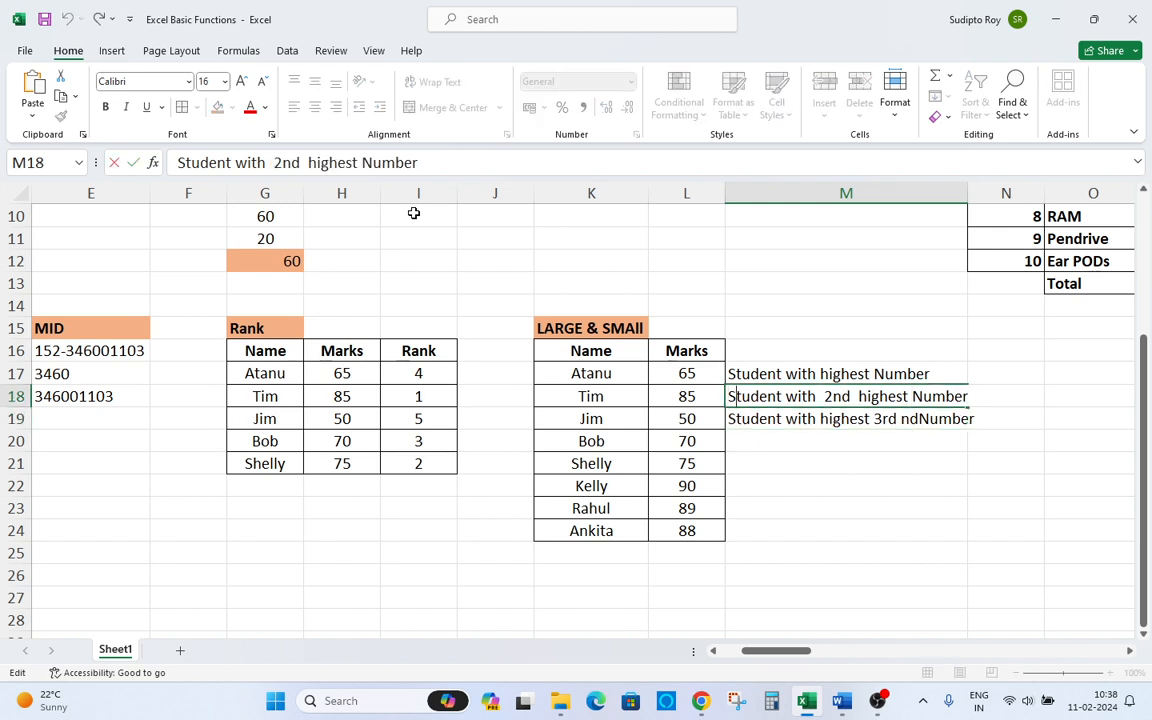
key(BackSpace)
key(BackSpace)
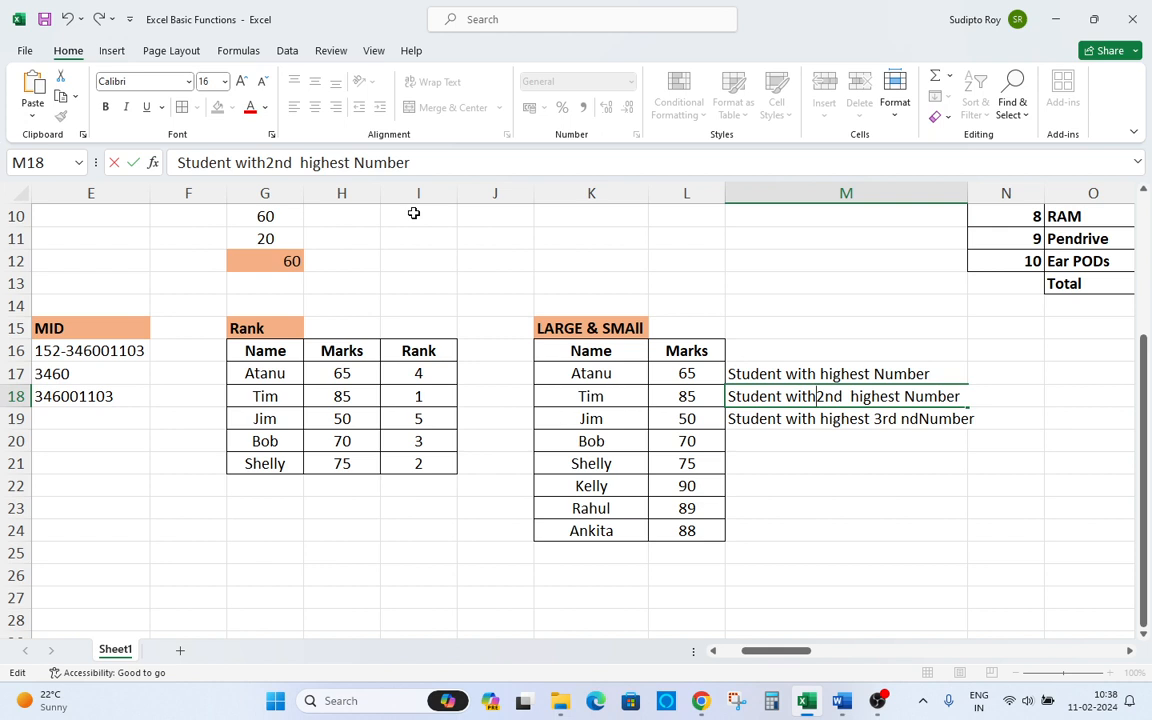
key(Delete)
key(Return)
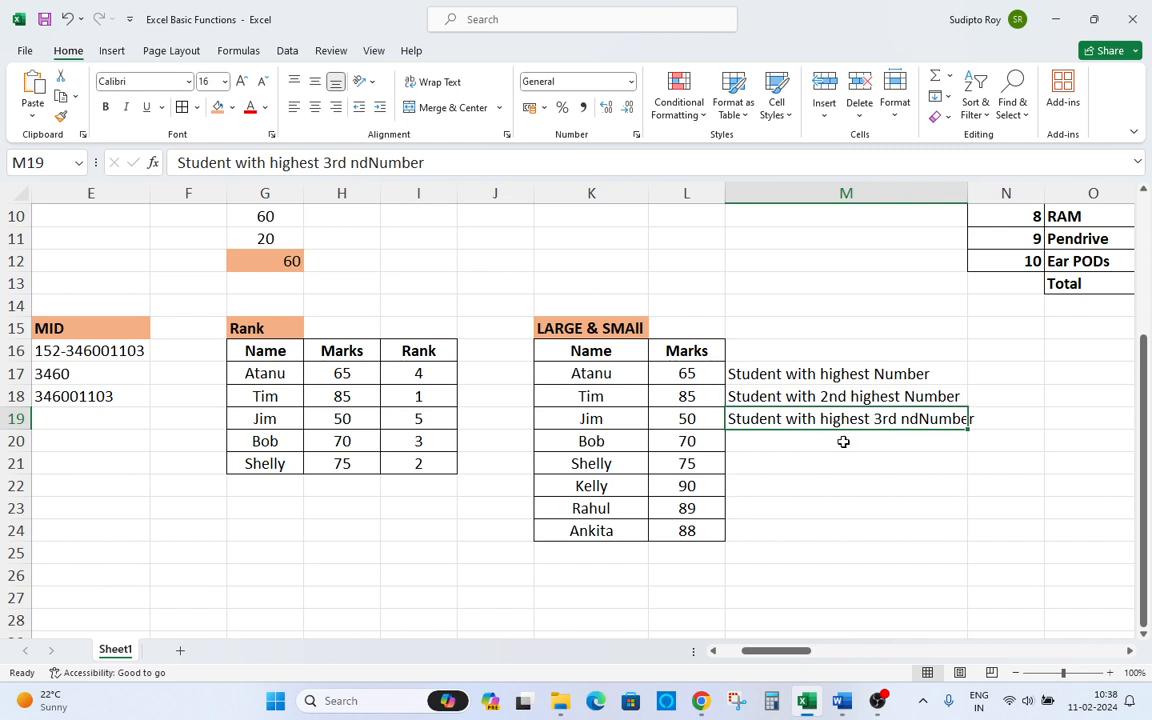
Fill M19 down from M18's label and change its ordinal to 3rd.
key(ctrl+d)
key(F2)
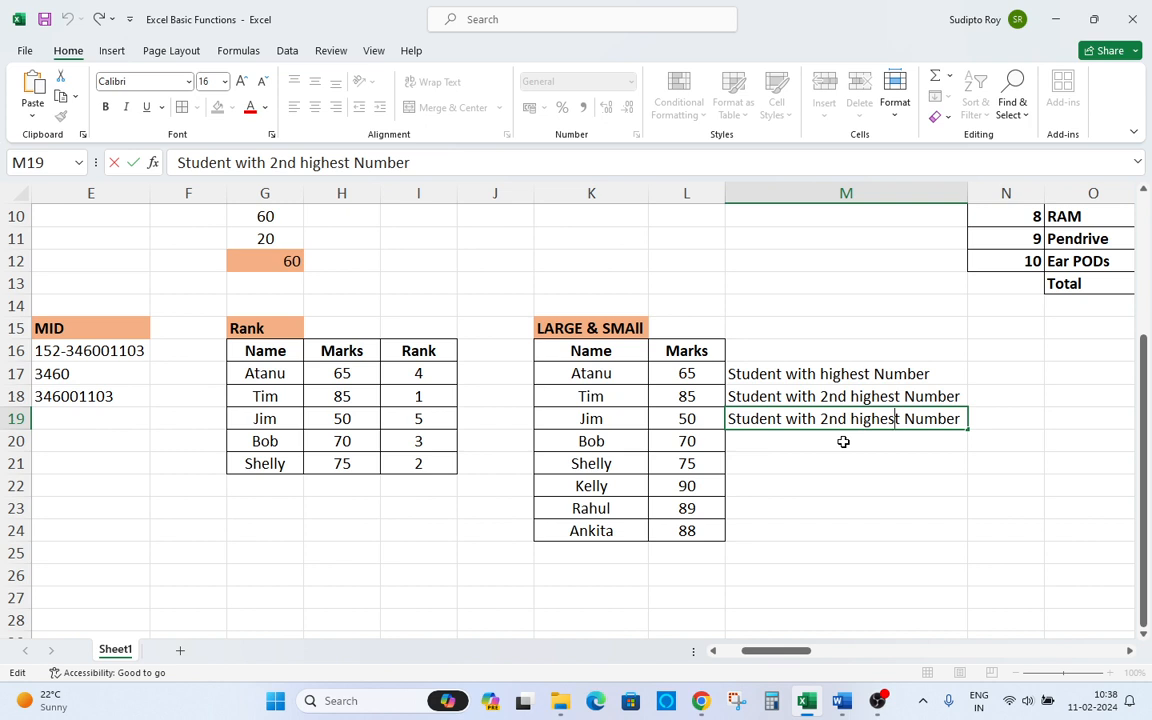
key(BackSpace)
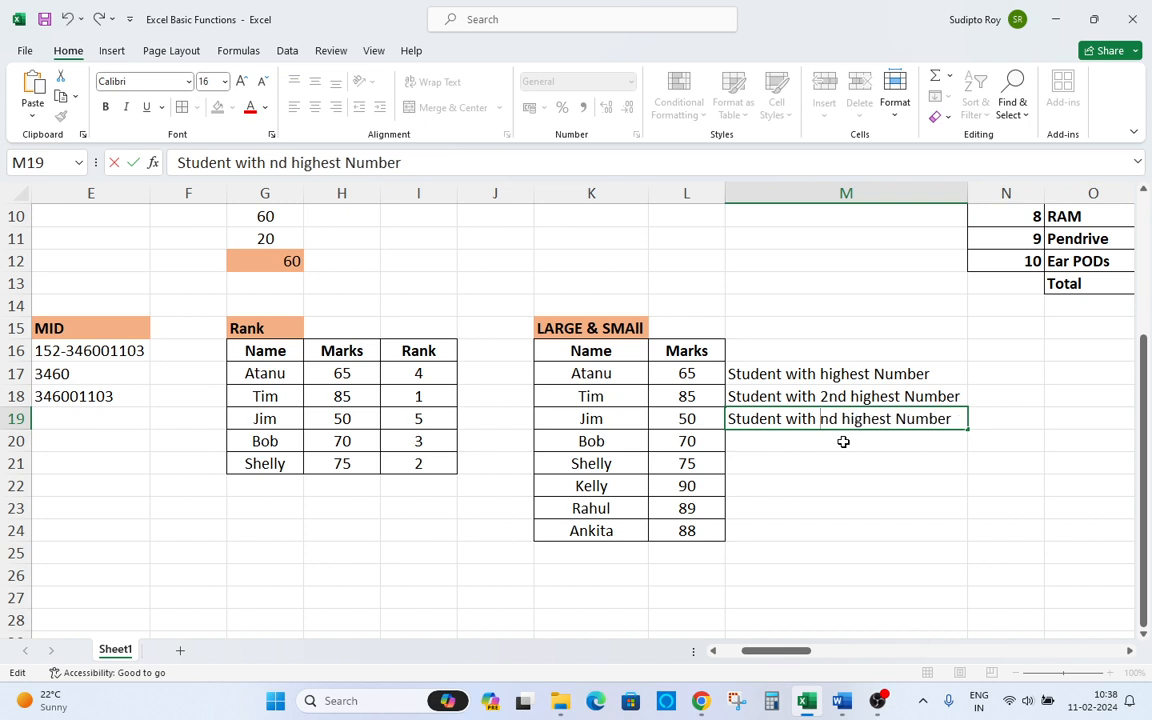
text(3)
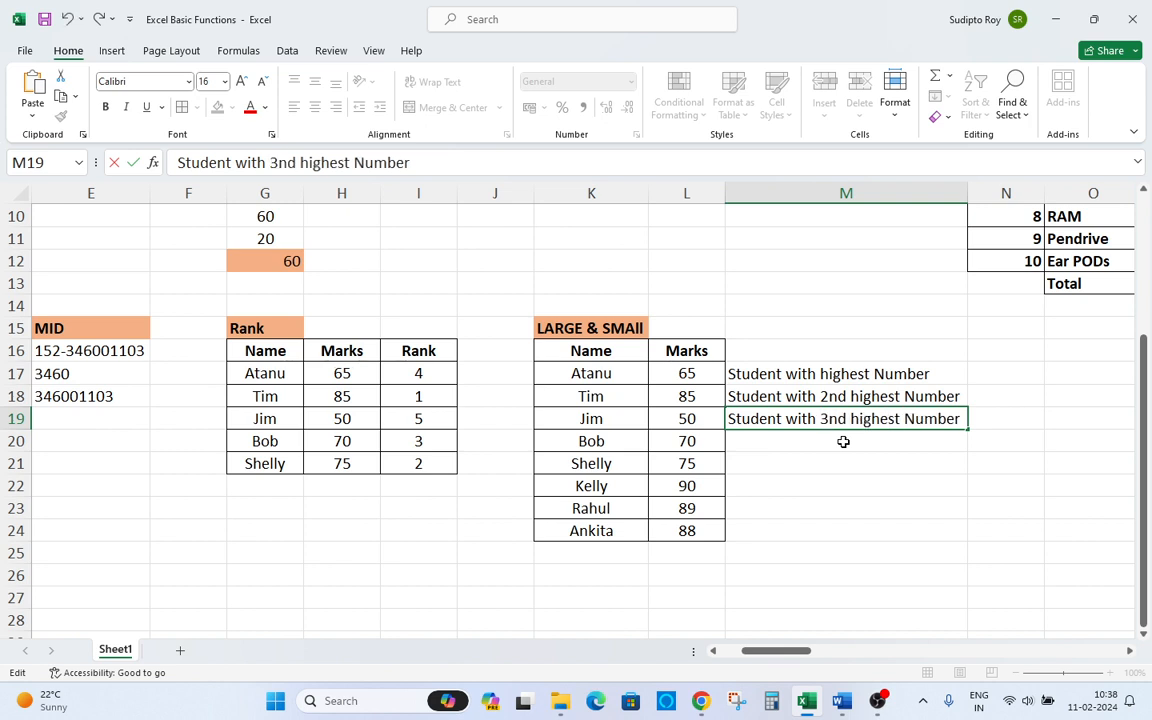
text(rd)
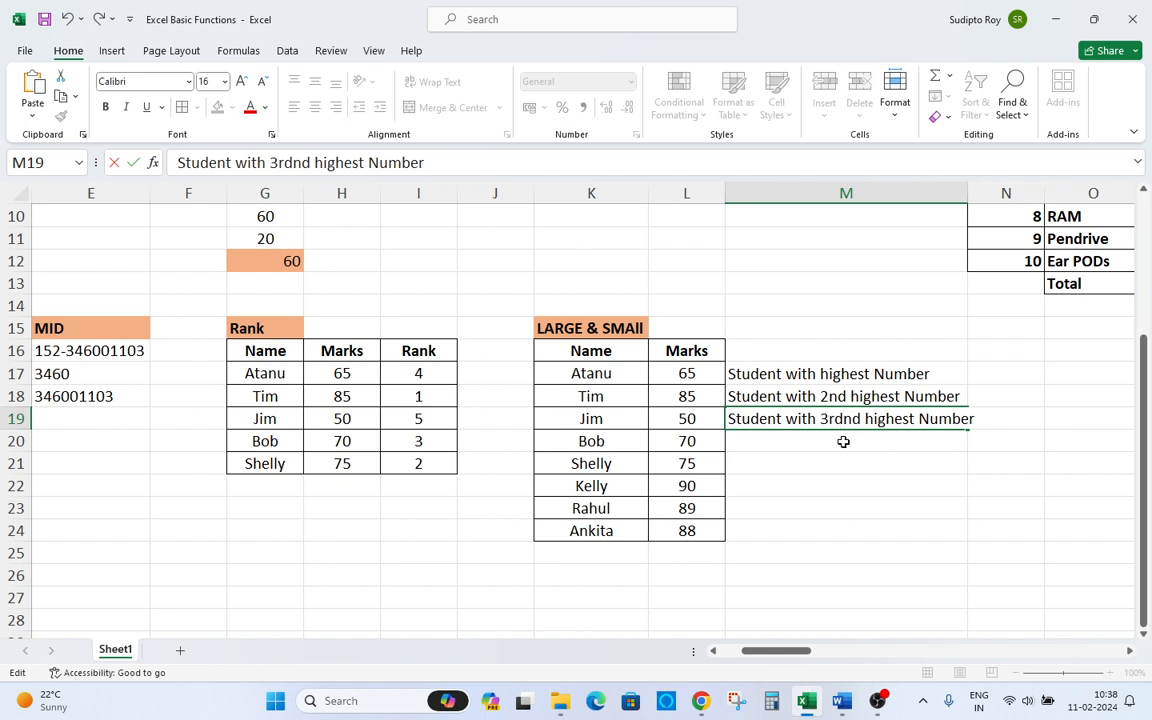
key(Delete)
key(Delete)
key(Return)
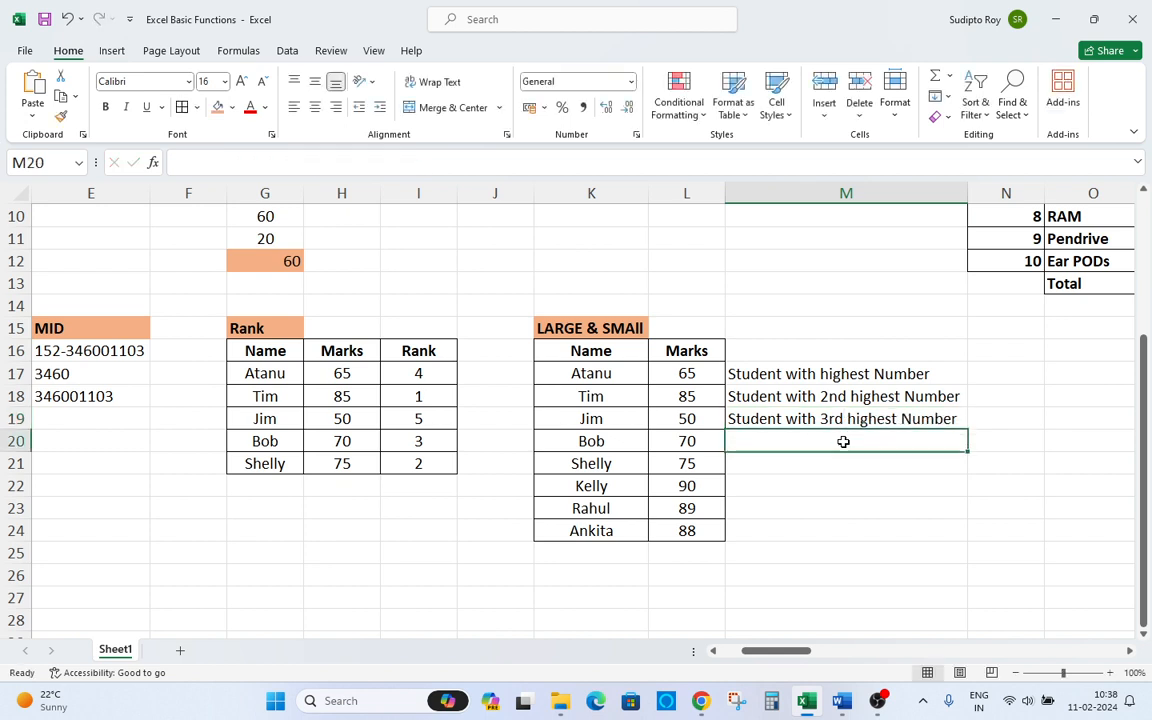
Copy the "Student with highest Number" label into M22.
key(Left)
key(Down)
key(Down)
key(Down)
key(Down)
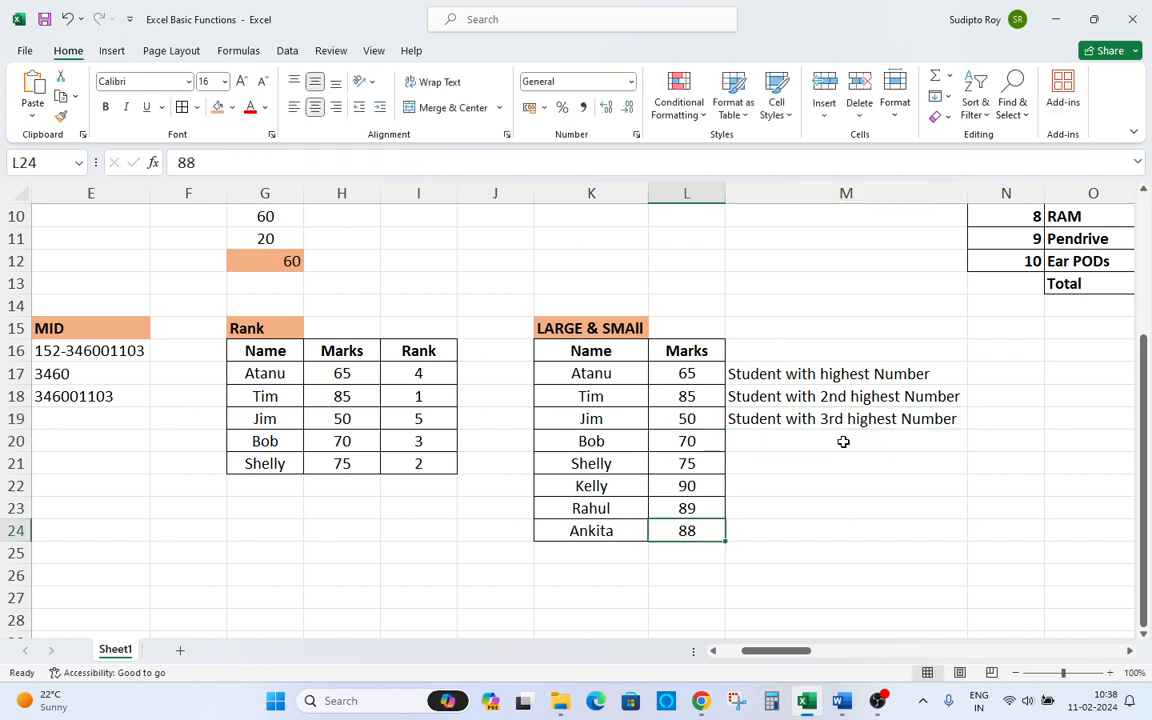
key(Right)
key(Up)
key(Up)
key(Up)
key(Up)
key(Up)
key(Up)
key(Up)
key(ctrl+c)
key(Down)
key(Down)
key(Down)
key(Down)
key(Down)
key(Return)
Replace "highest" with "lowest" in M22's label.
key(F2)
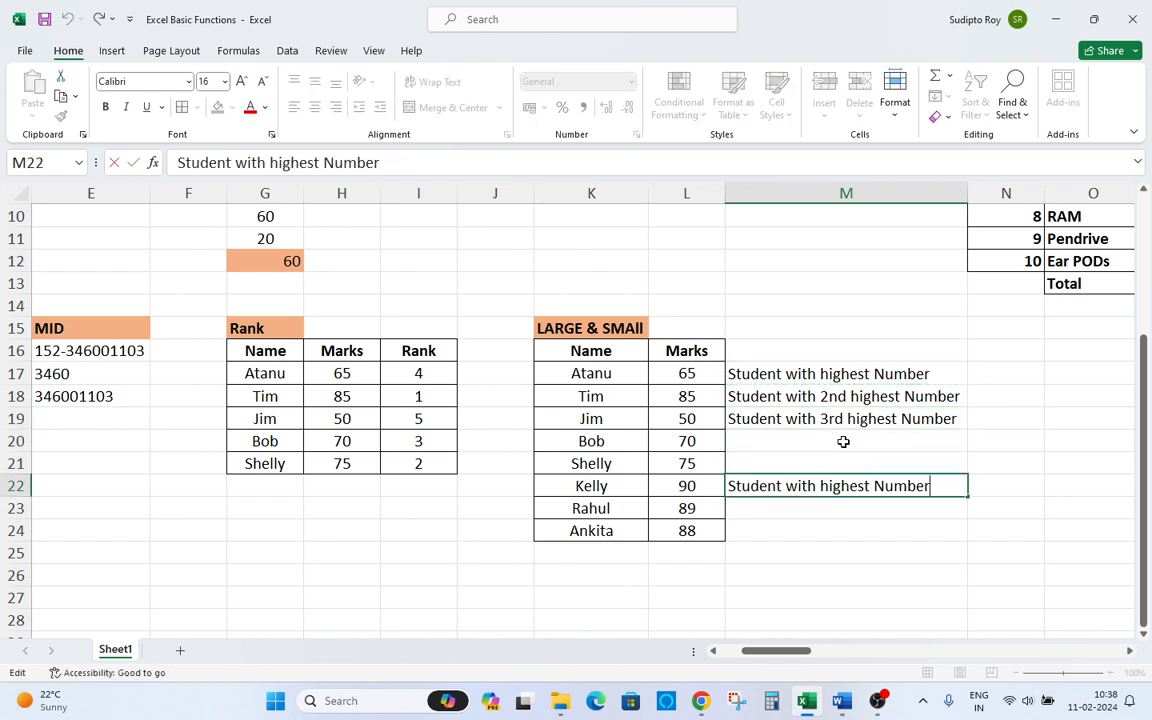
key(Left)
key(Left)
key(Left)
key(Left)
key(Left)
key(Left)
key(Left)
key(BackSpace)
key(BackSpace)
key(BackSpace)
key(BackSpace)
key(BackSpace)
key(BackSpace)
key(BackSpace)
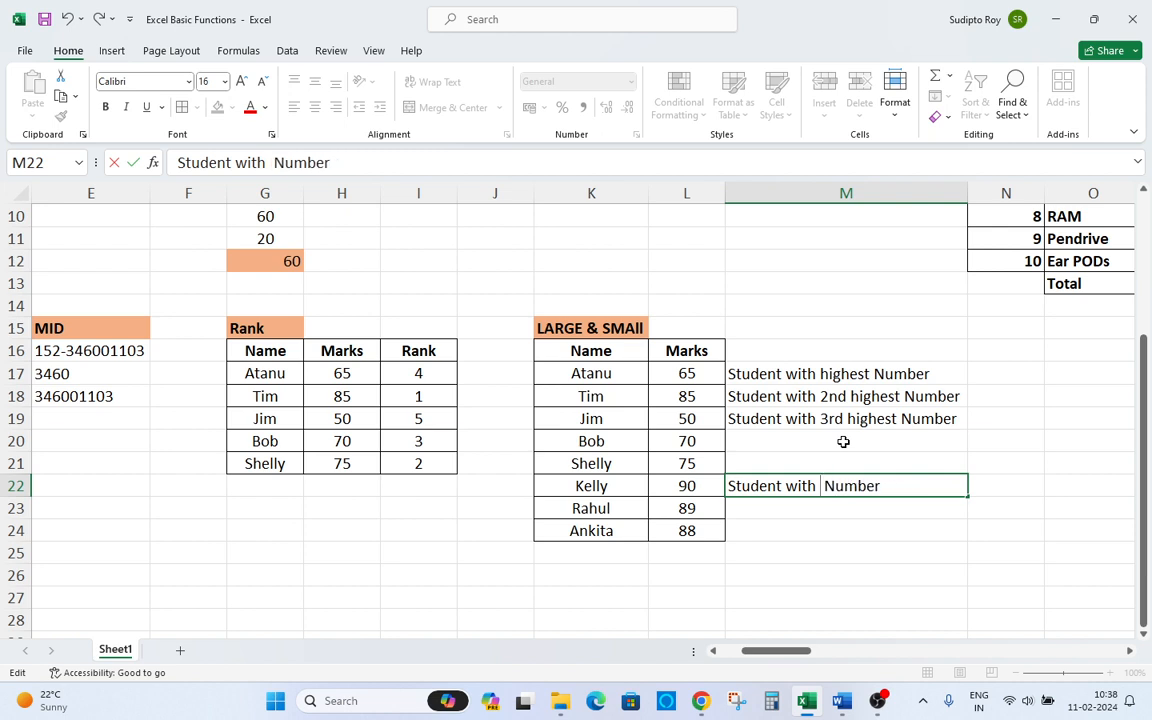
text(L)
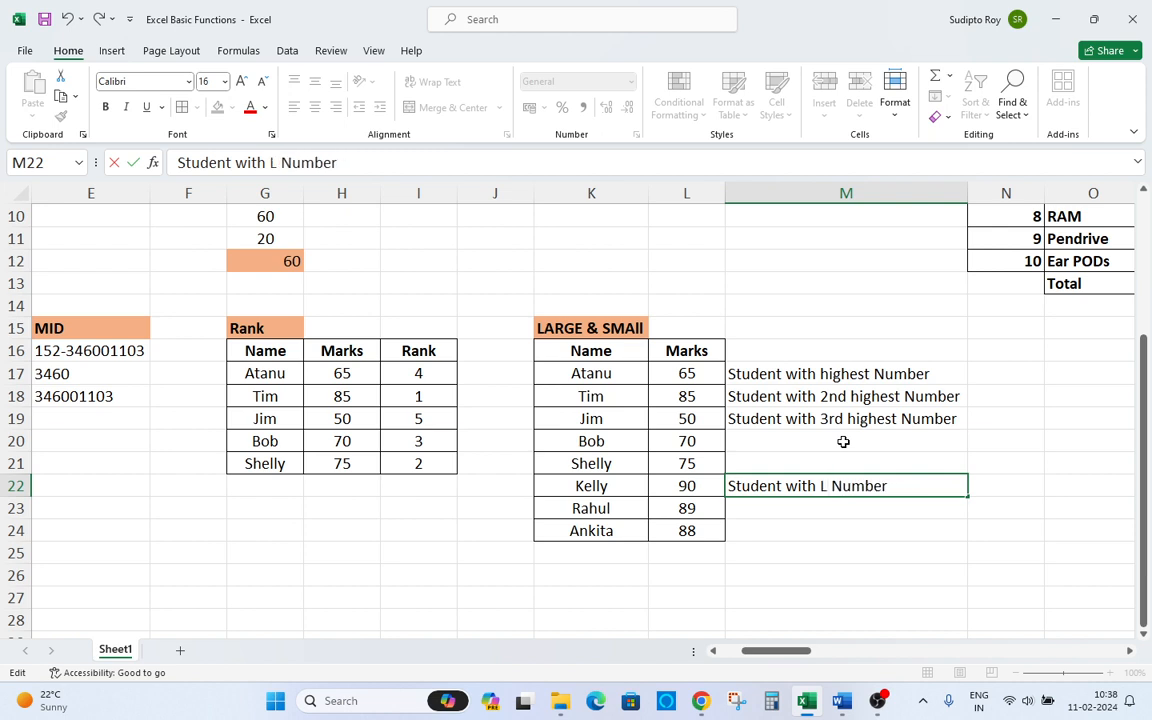
key(BackSpace)
text(lowest)
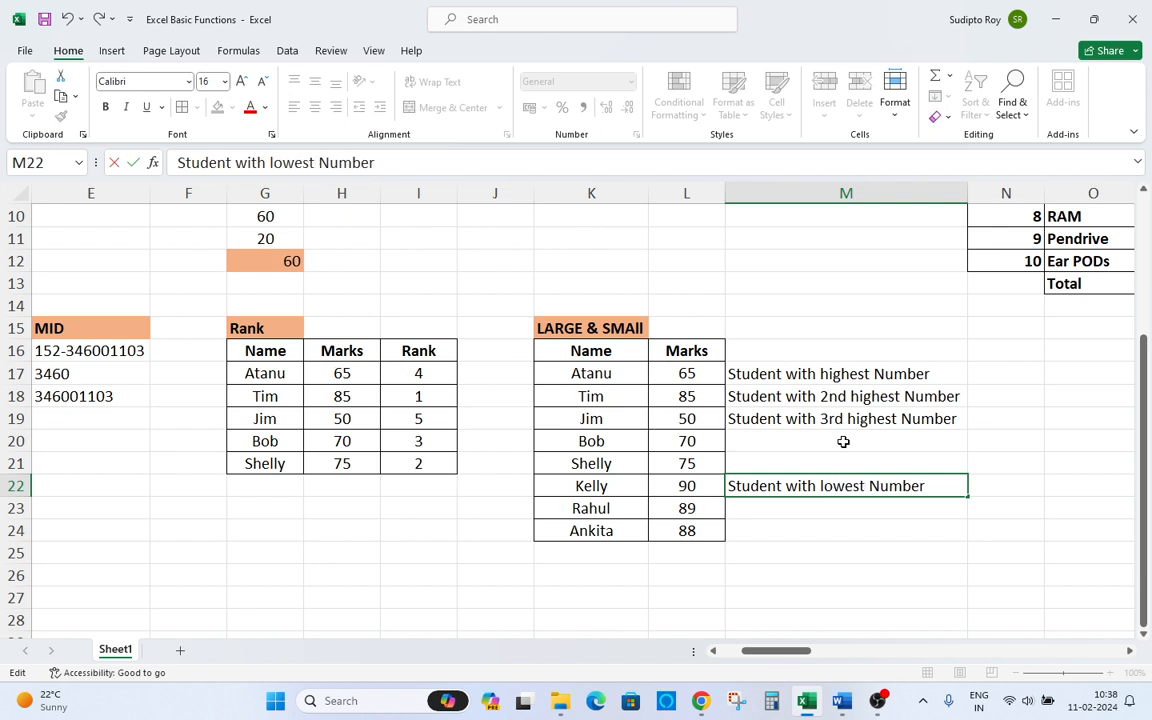
key(Return)
Copy M22's label into M23 and insert "2nd" after "lowest".
key(Up)
key(ctrl+c)
key(Down)
key(ctrl+v)
key(F2)
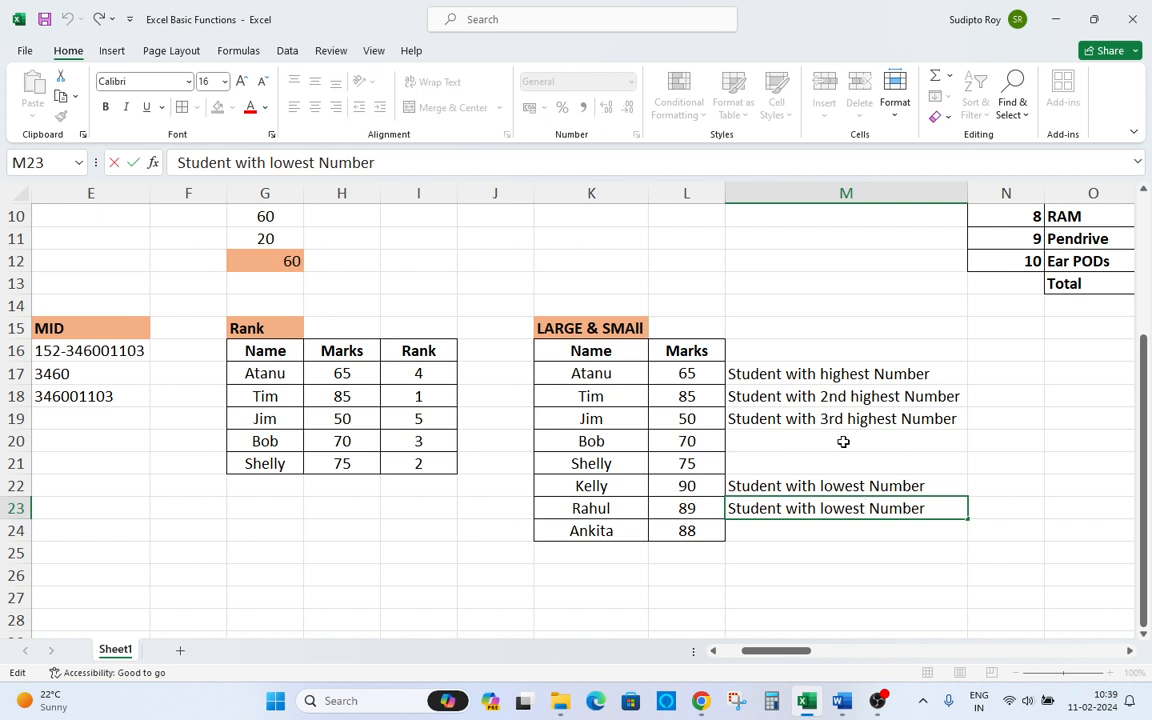
text(2nd)
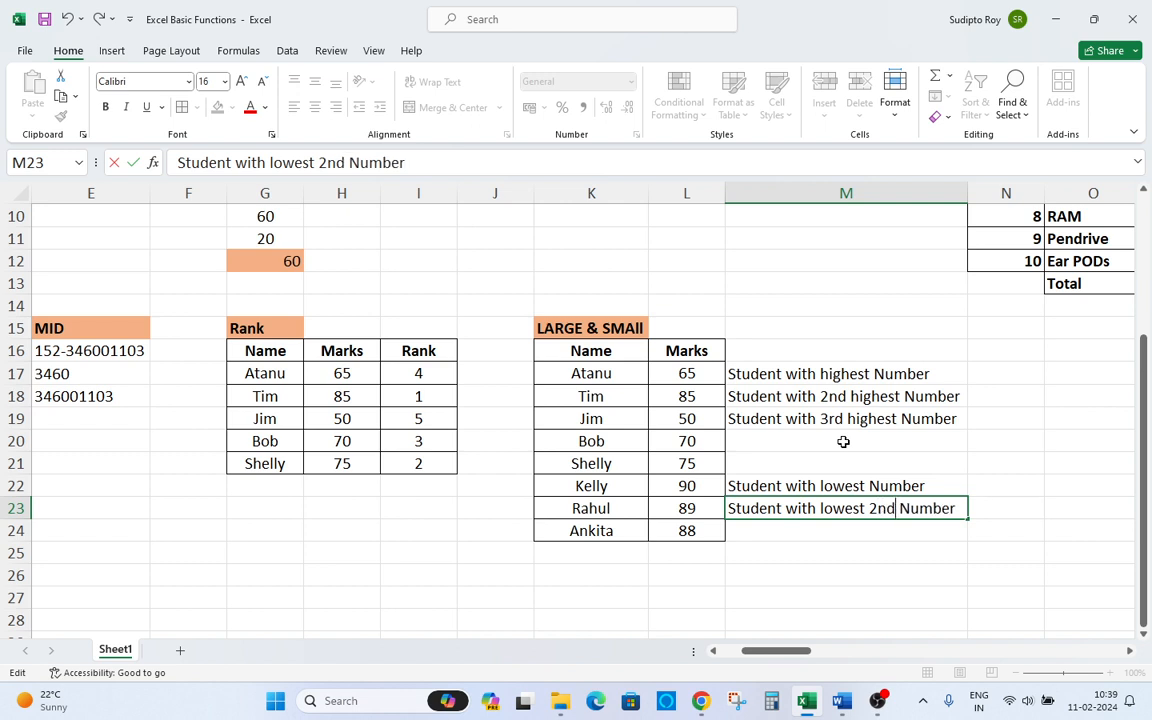
key(Return)
Copy M23's label into M24 and change its ordinal to 3rd.
key(Up)
key(ctrl+c)
key(Down)
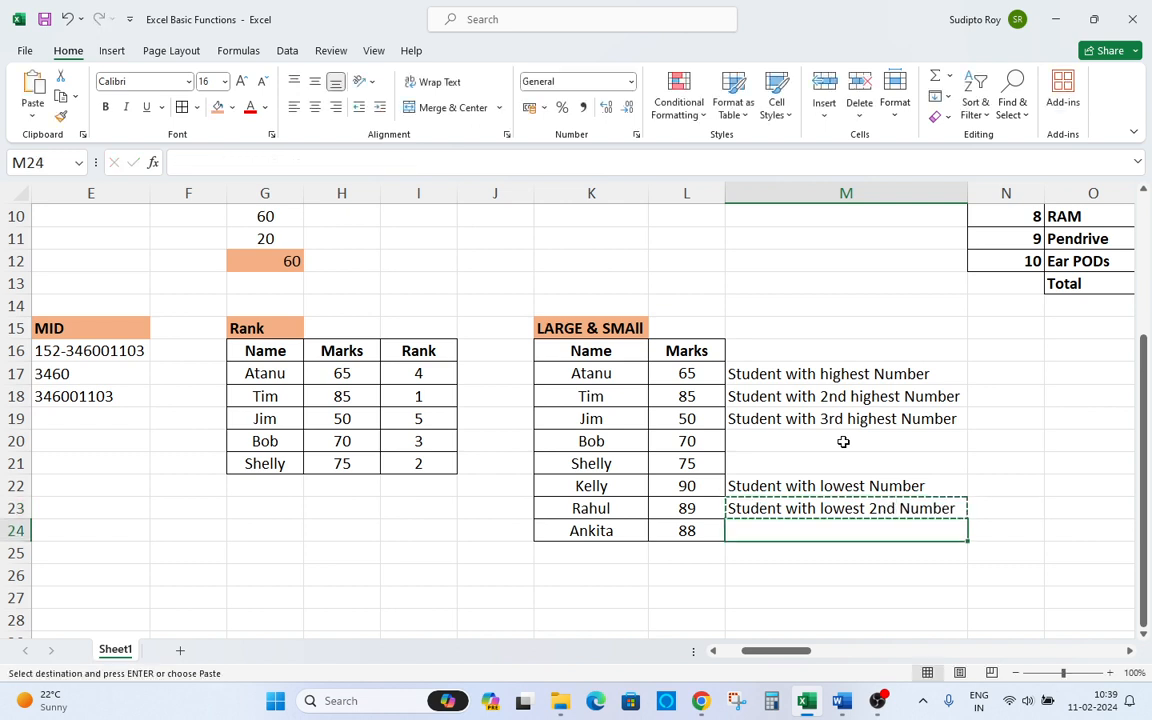
key(Return)
key(F2)
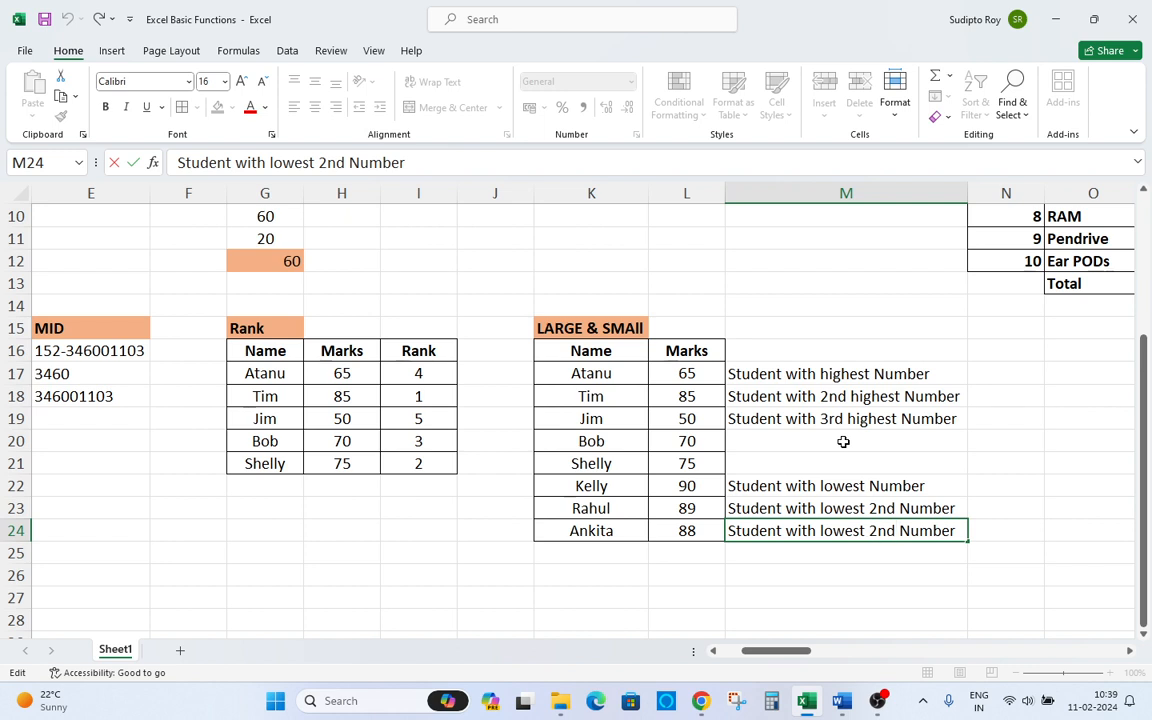
key(Delete)
key(Delete)
key(Delete)
key(Delete)
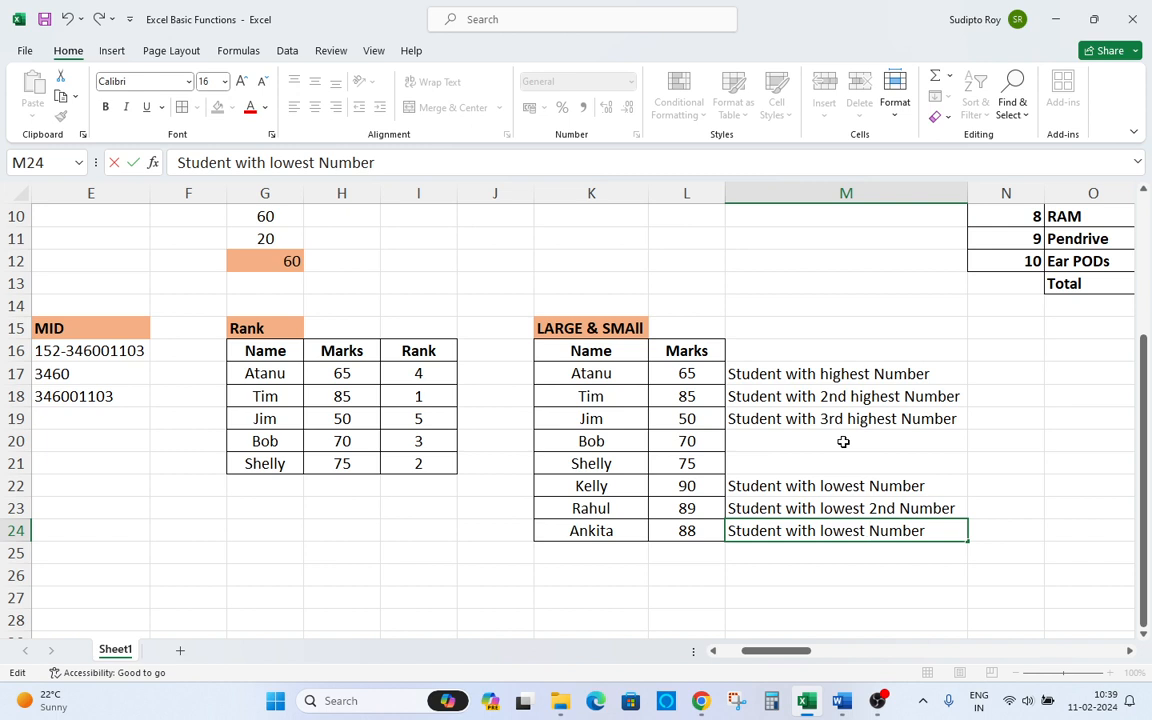
text(3r)
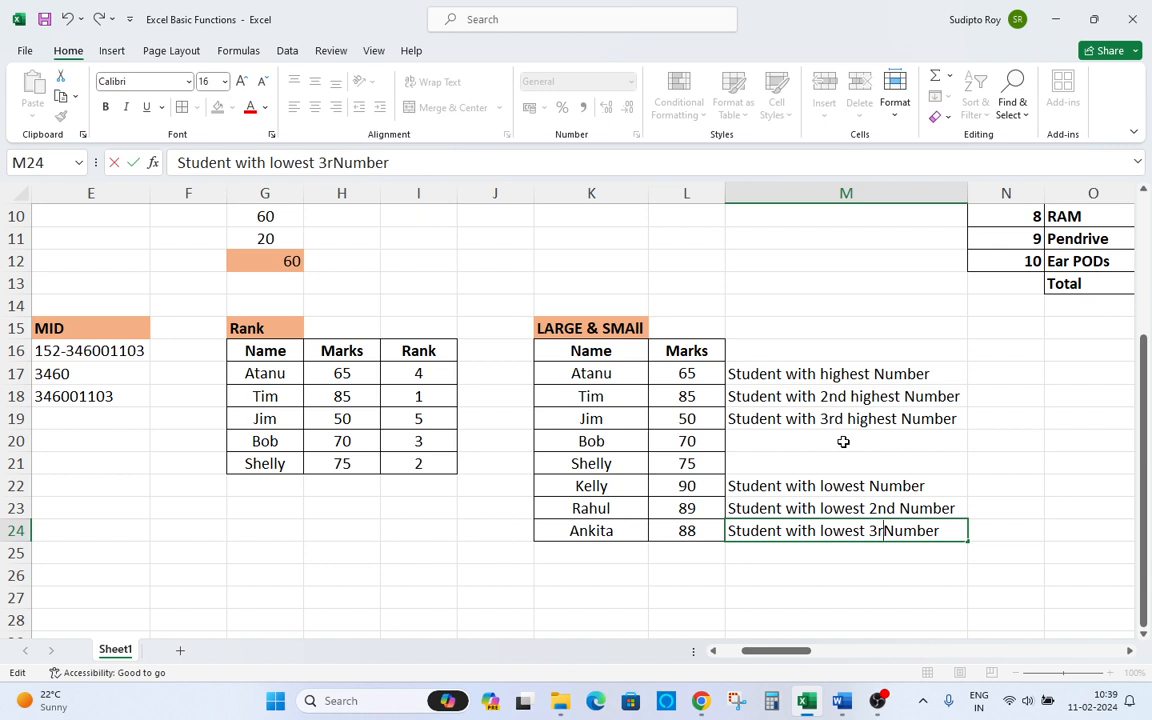
text(d)
key(Return)
Copy the word "lowest" in M23's label and paste it after "2nd".
key(Up)
key(Up)
key(Up)
key(Up)
key(Up)
key(Up)
key(Up)
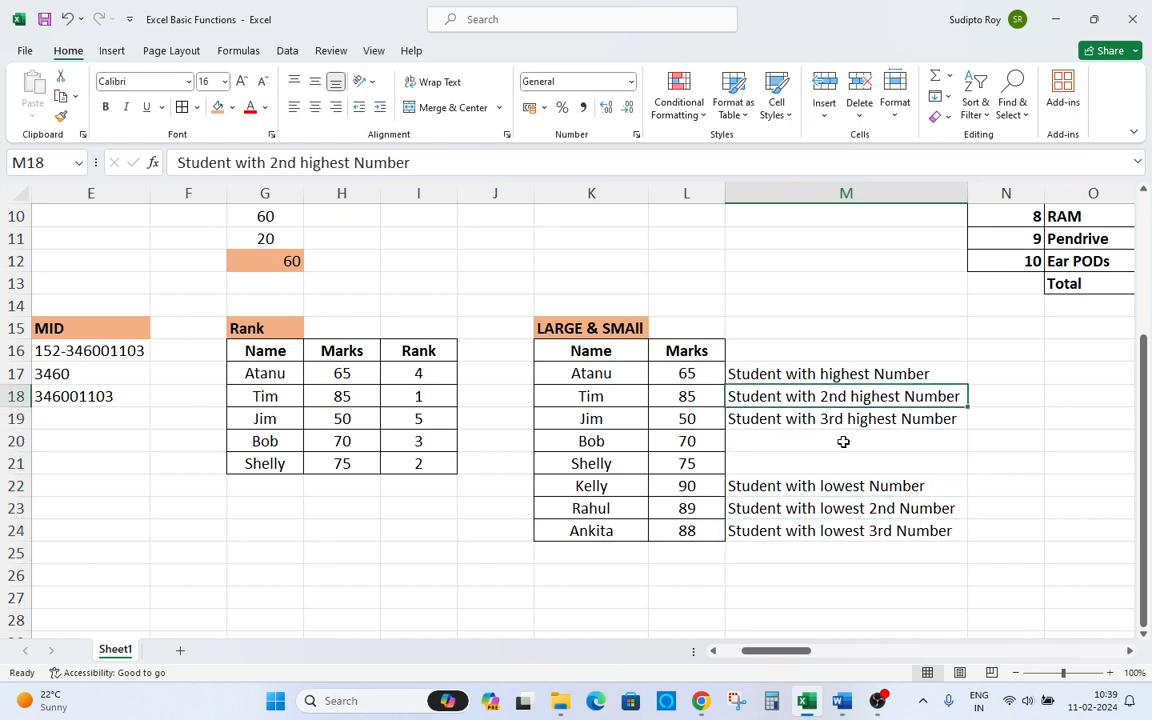
key(ctrl+c)
key(Escape)
key(Down)
key(Down)
key(Down)
key(Down)
key(Down)
key(Down)
key(Down)
key(Up)
key(Up)
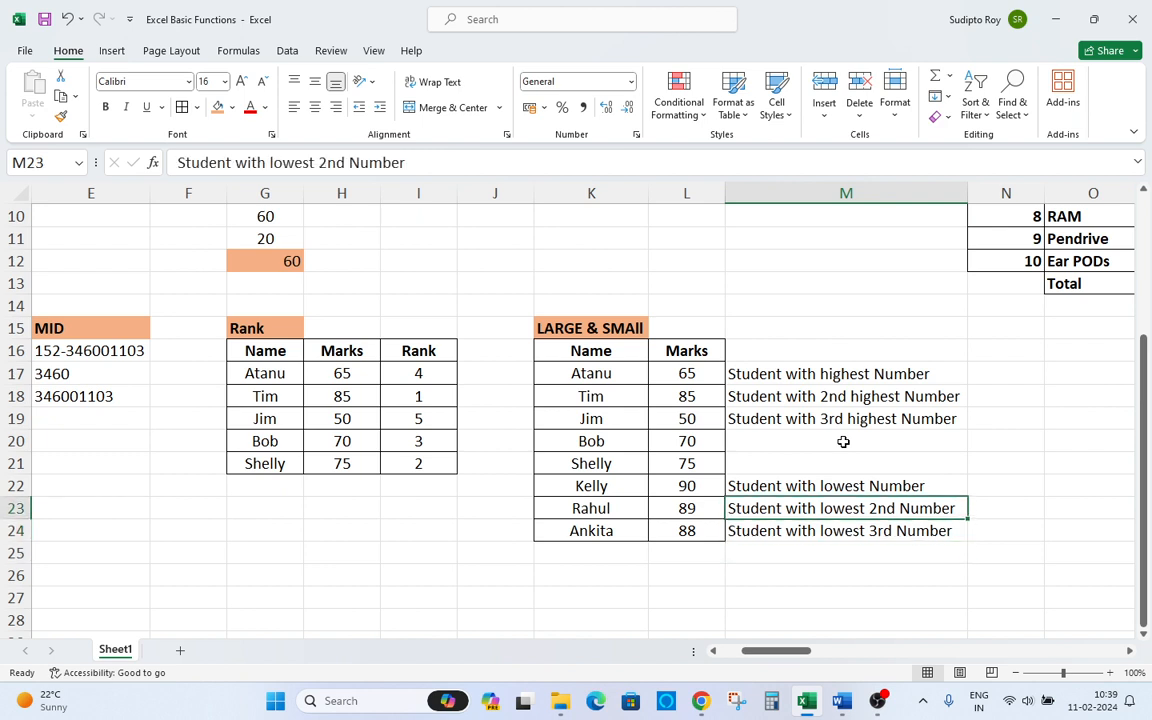
drag(311, 162, 267, 162)
click(319, 162)
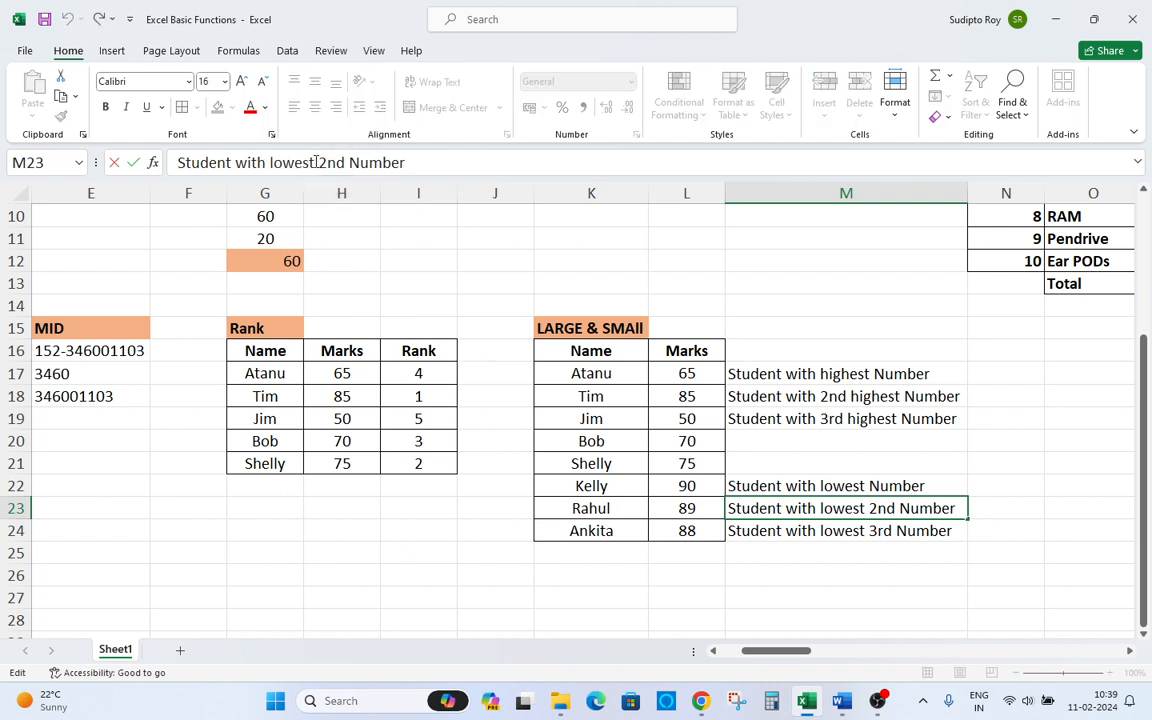
drag(319, 162, 266, 162)
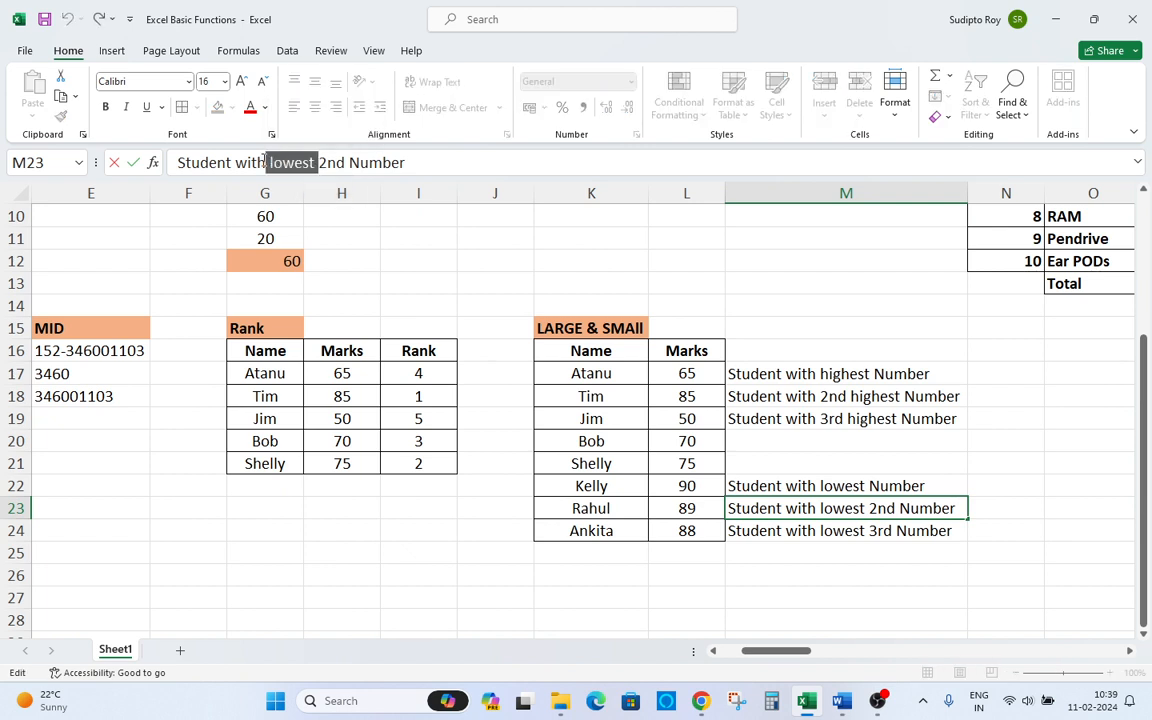
key(ctrl+c)
click(355, 164)
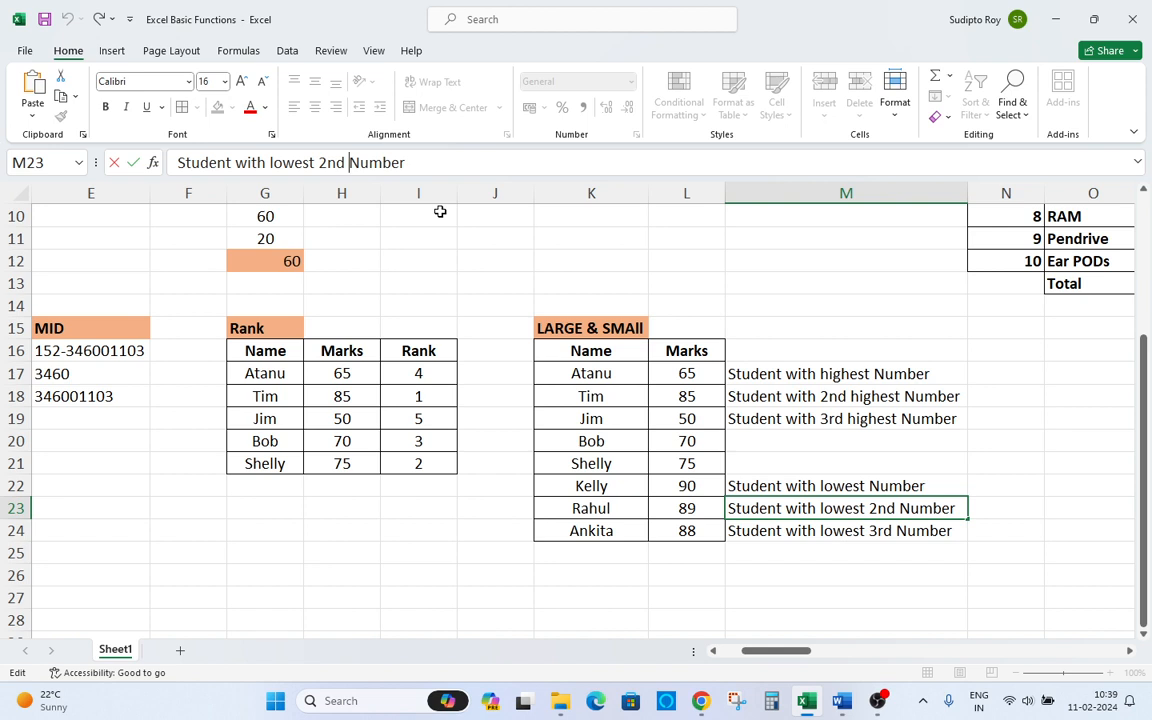
key(ctrl+v)
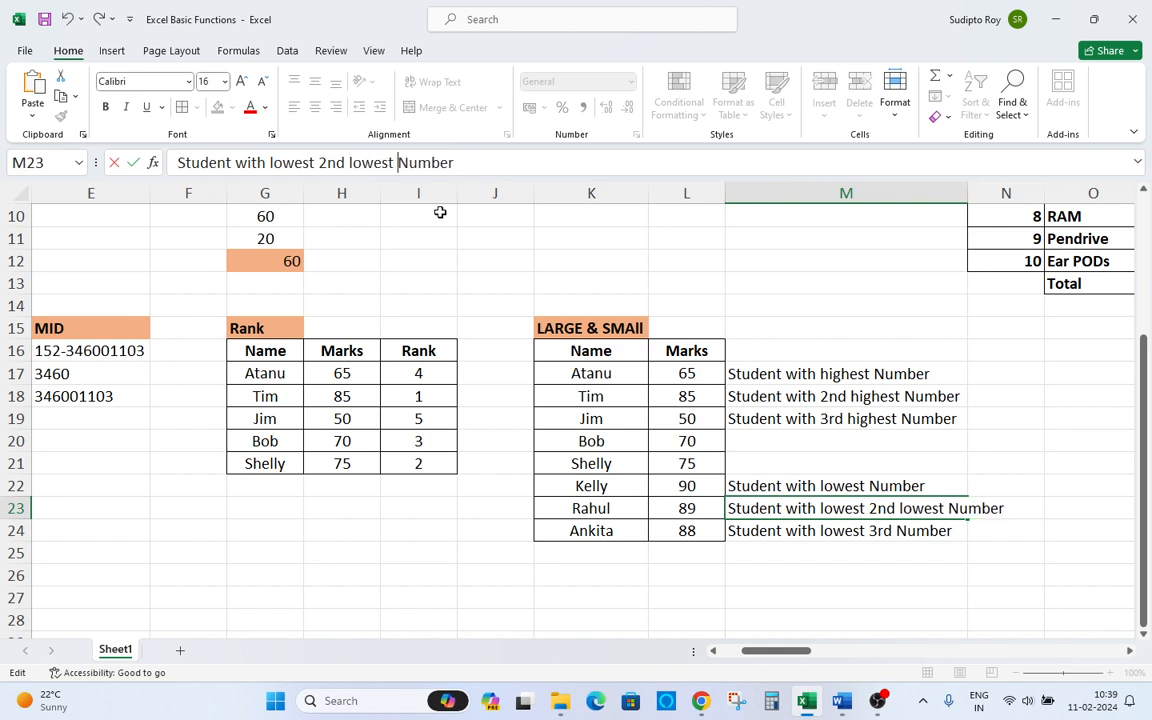
key(Return)
Delete the original "lowest" before "2nd" so M23 reads "Student with 2nd lowest Number".
key(Up)
key(F2)
key(Right)
key(Right)
key(Right)
key(Right)
key(Right)
key(Right)
key(Right)
key(Right)
key(Right)
key(Right)
key(Right)
key(Right)
key(Delete)
key(Delete)
key(Delete)
key(Delete)
key(Delete)
key(Delete)
key(Delete)
key(Delete)
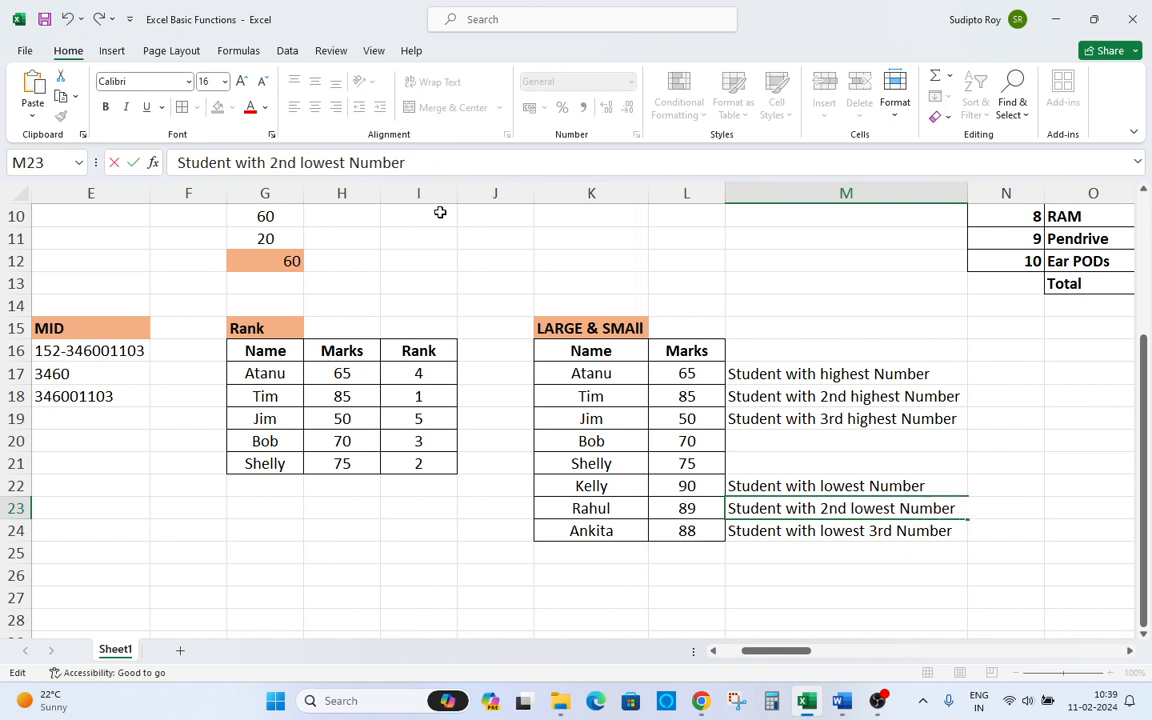
key(Delete)
text(2)
key(Return)
Reword M24's label so "lowest" follows "3rd".
key(F2)
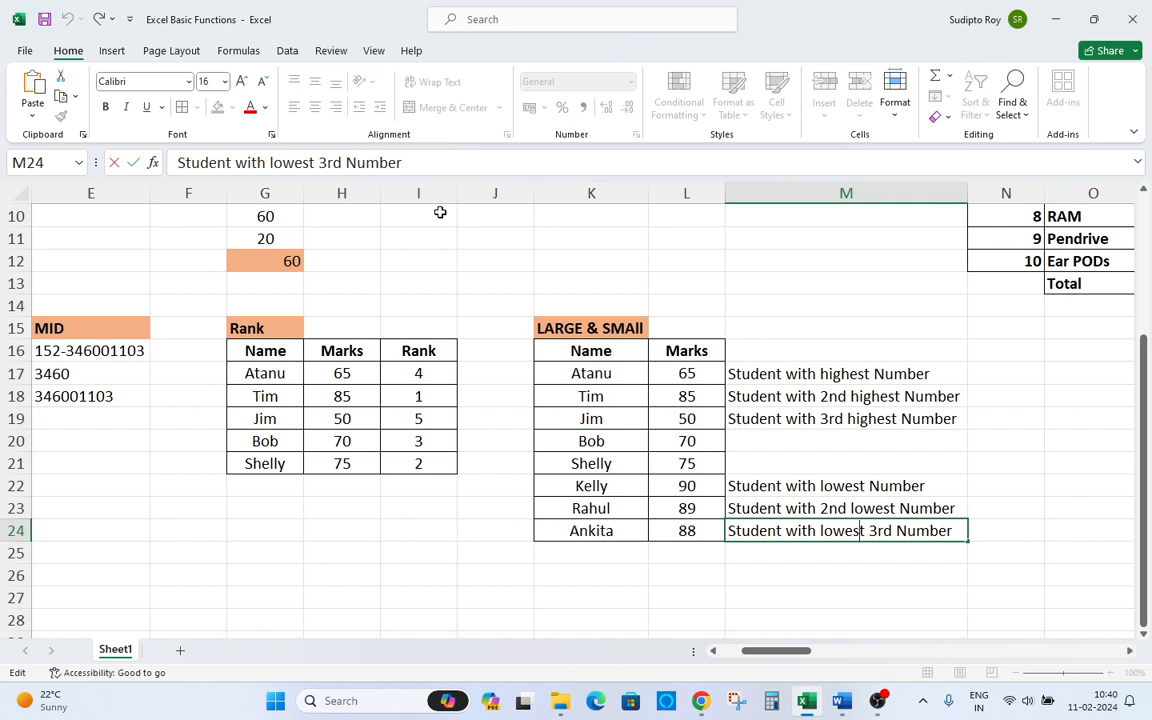
key(BackSpace)
key(BackSpace)
key(BackSpace)
key(BackSpace)
key(BackSpace)
key(BackSpace)
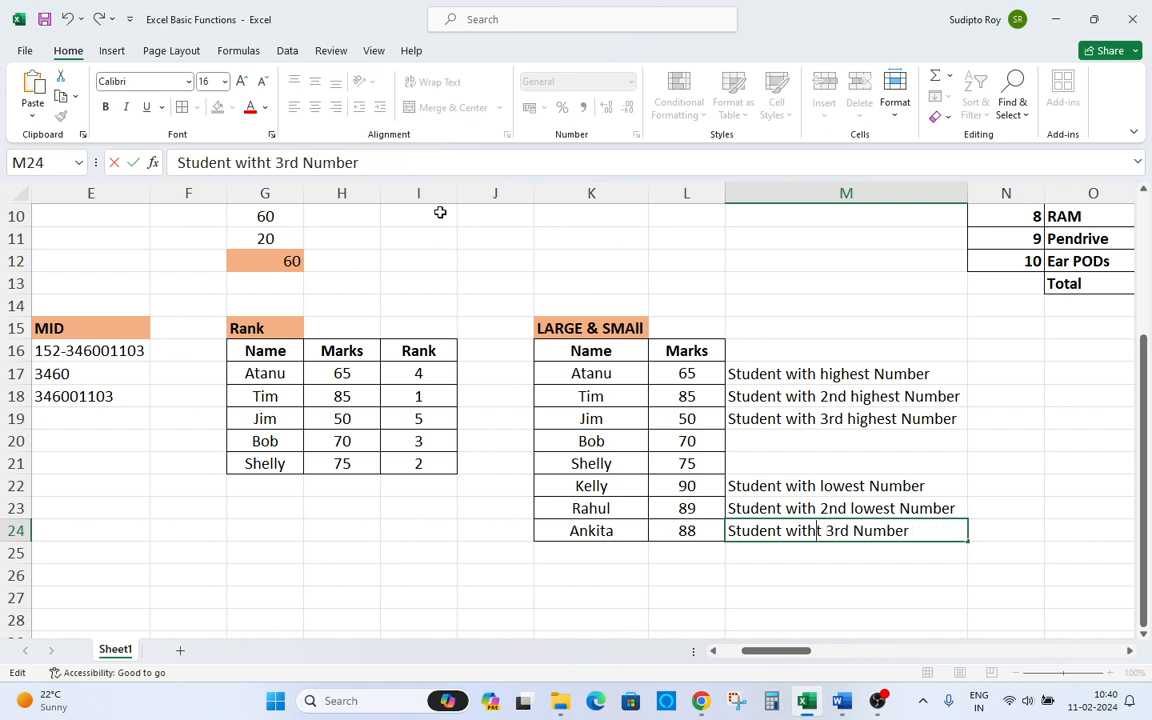
key(Delete)
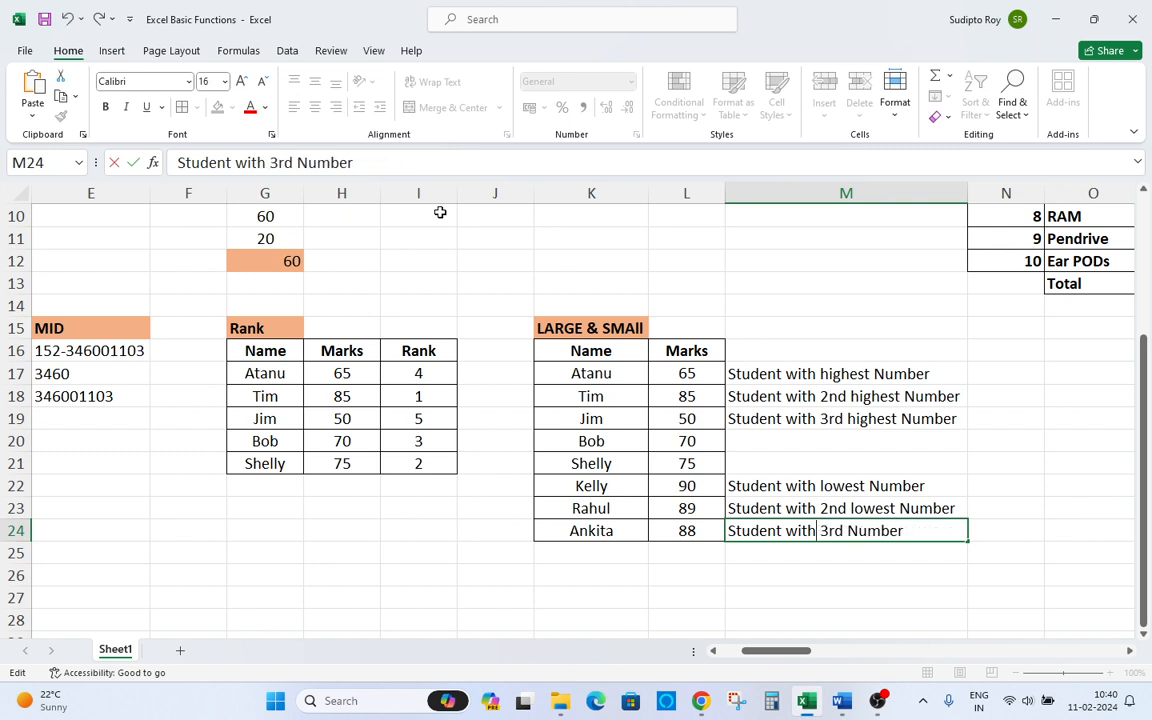
text(rd )
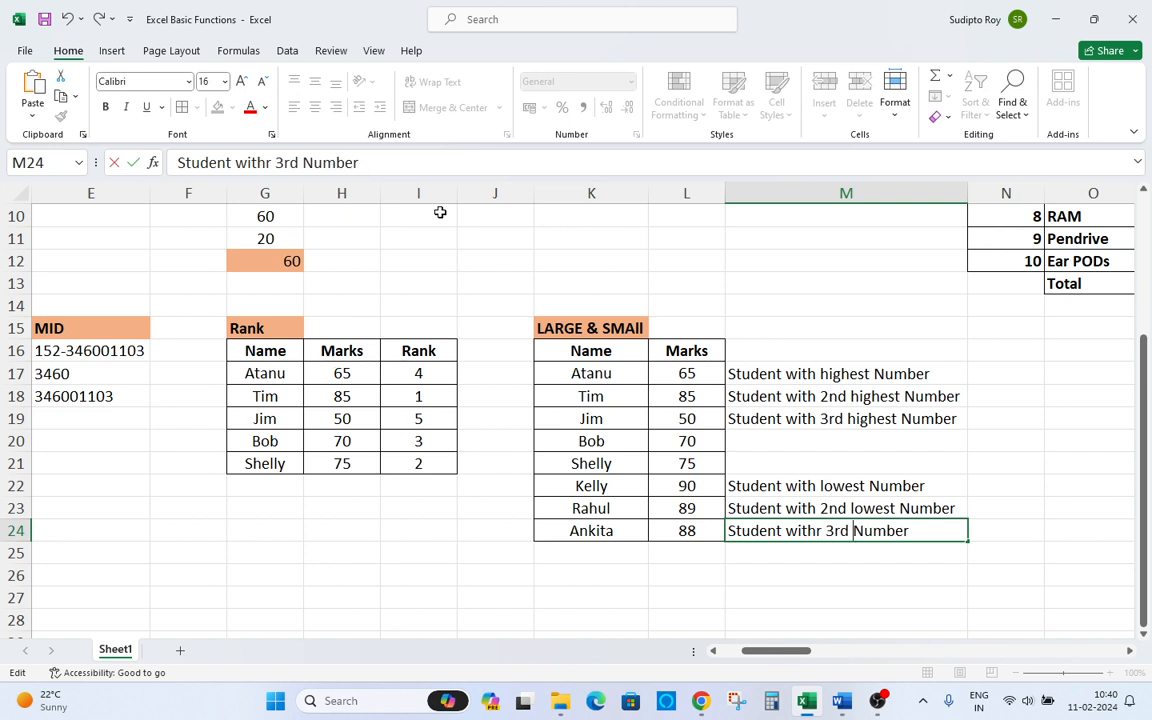
text(lowest)
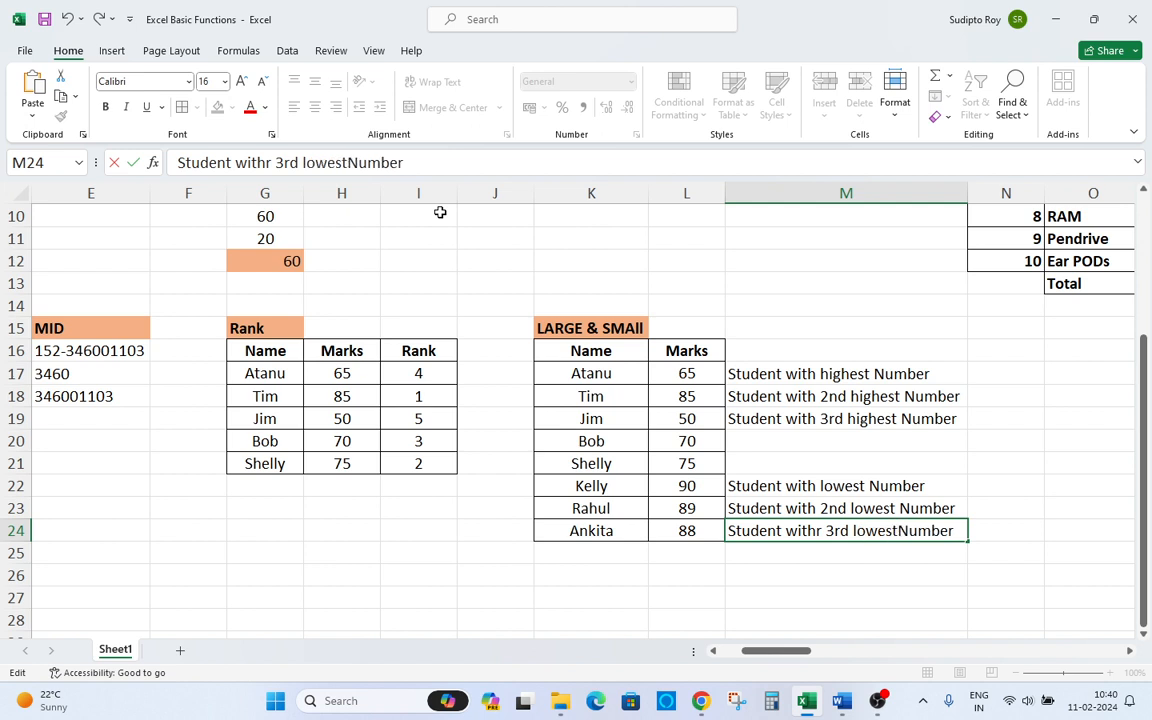
key(Return)
key(Up)
key(Up)
key(Up)
key(Up)
key(Up)
key(Up)
key(Up)
key(Up)
key(Up)
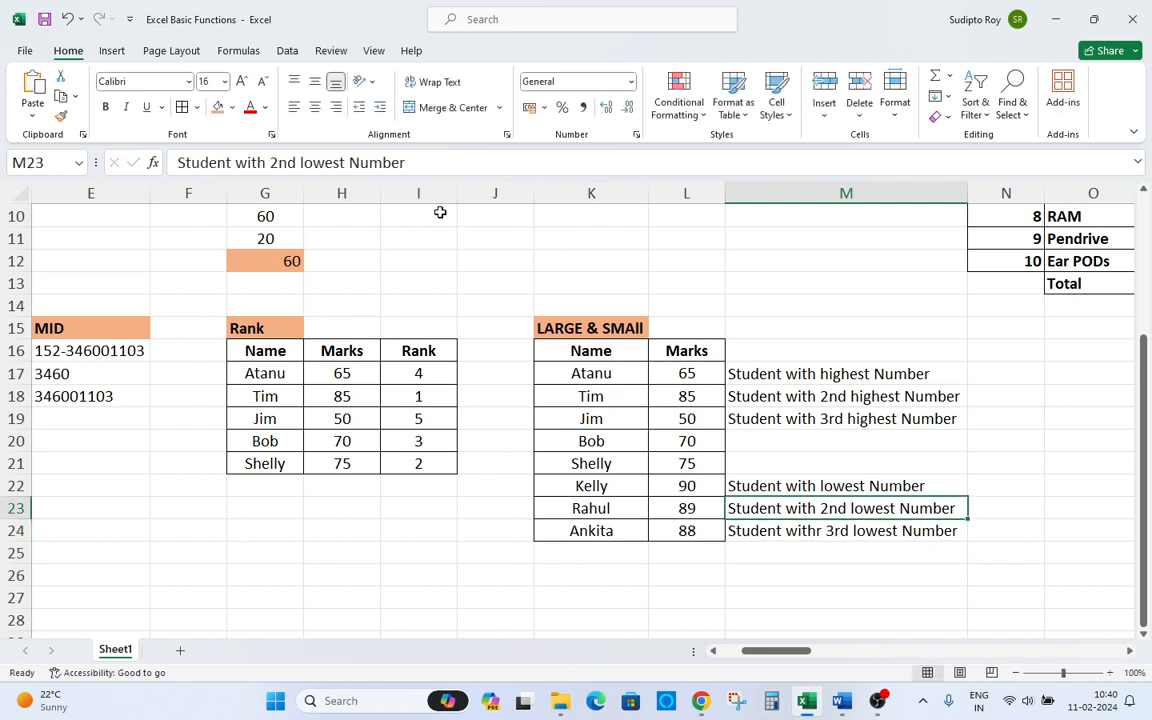
key(Down)
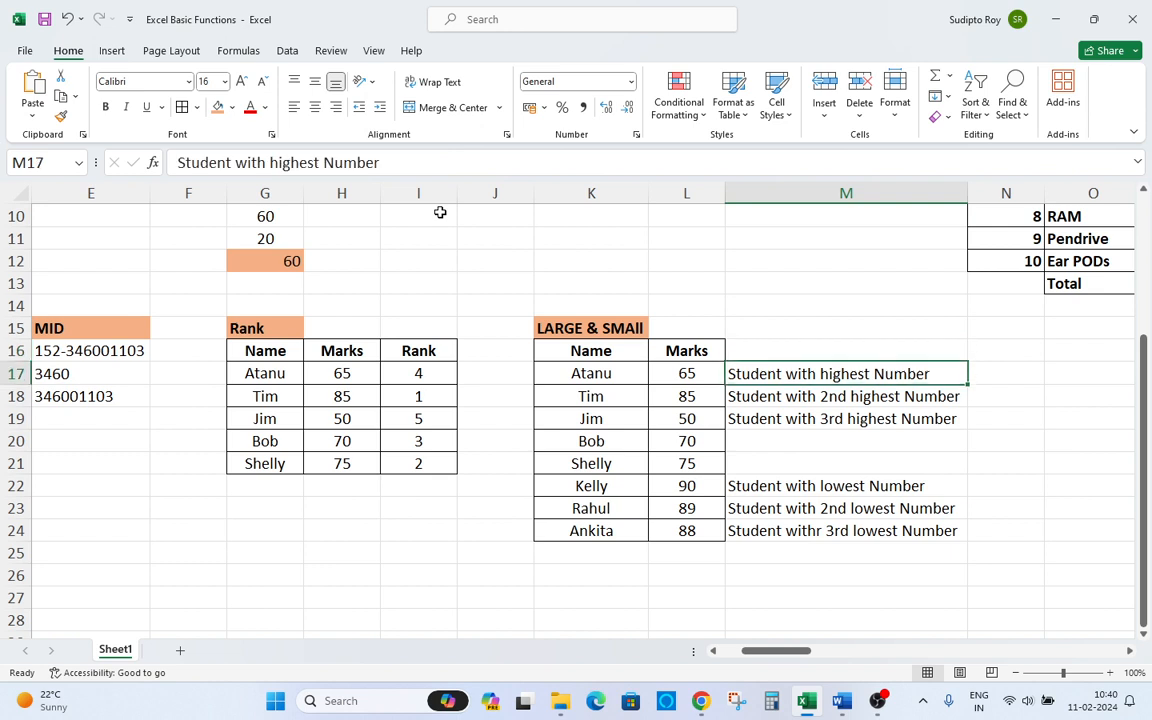
key(Right)
key(Left)
key(ctrl+space)
key(Up)
key(Right)
key(Down)
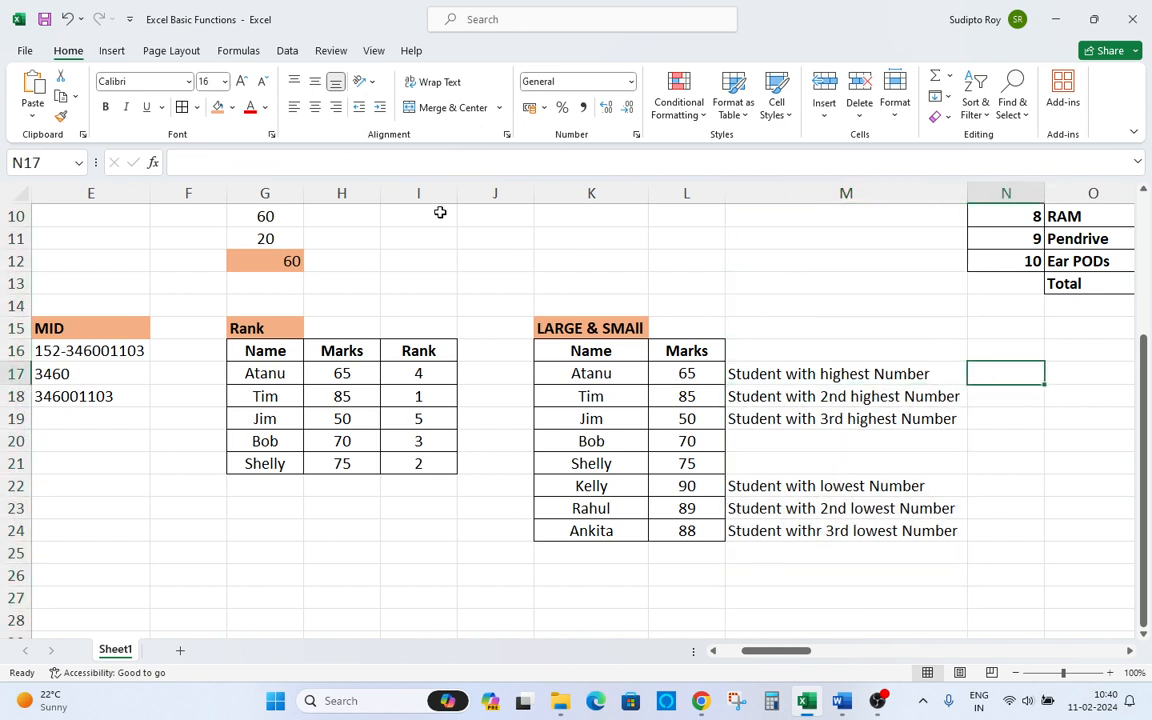
text(=)
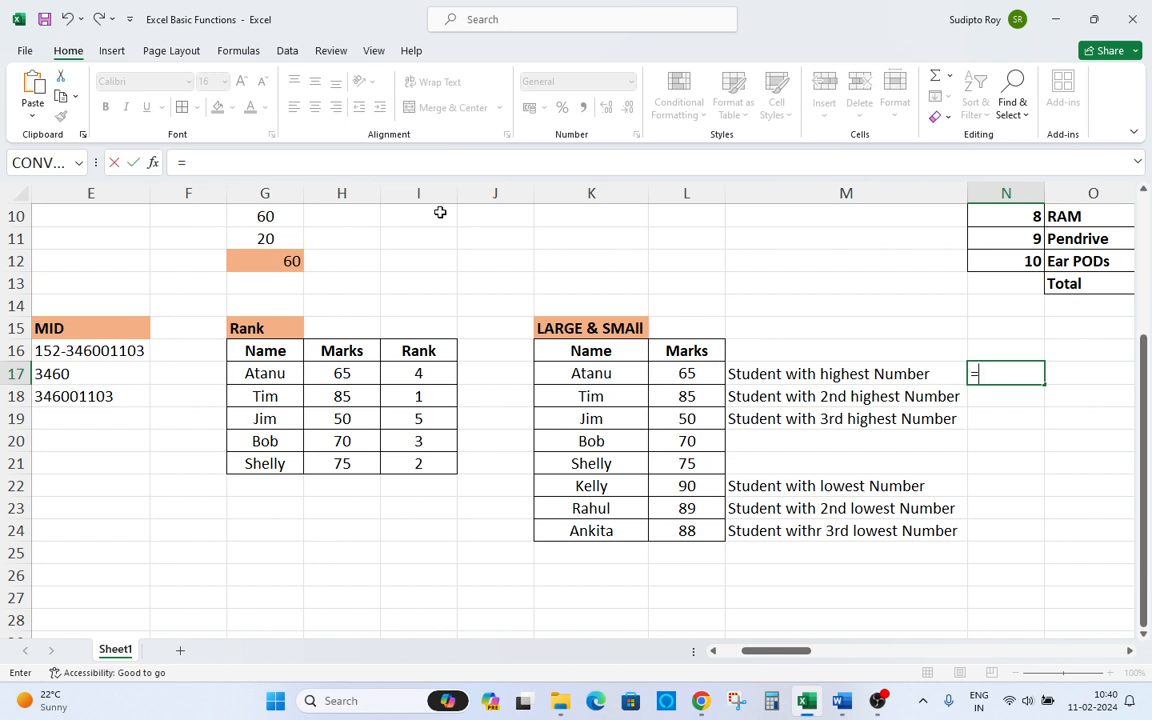
text(la)
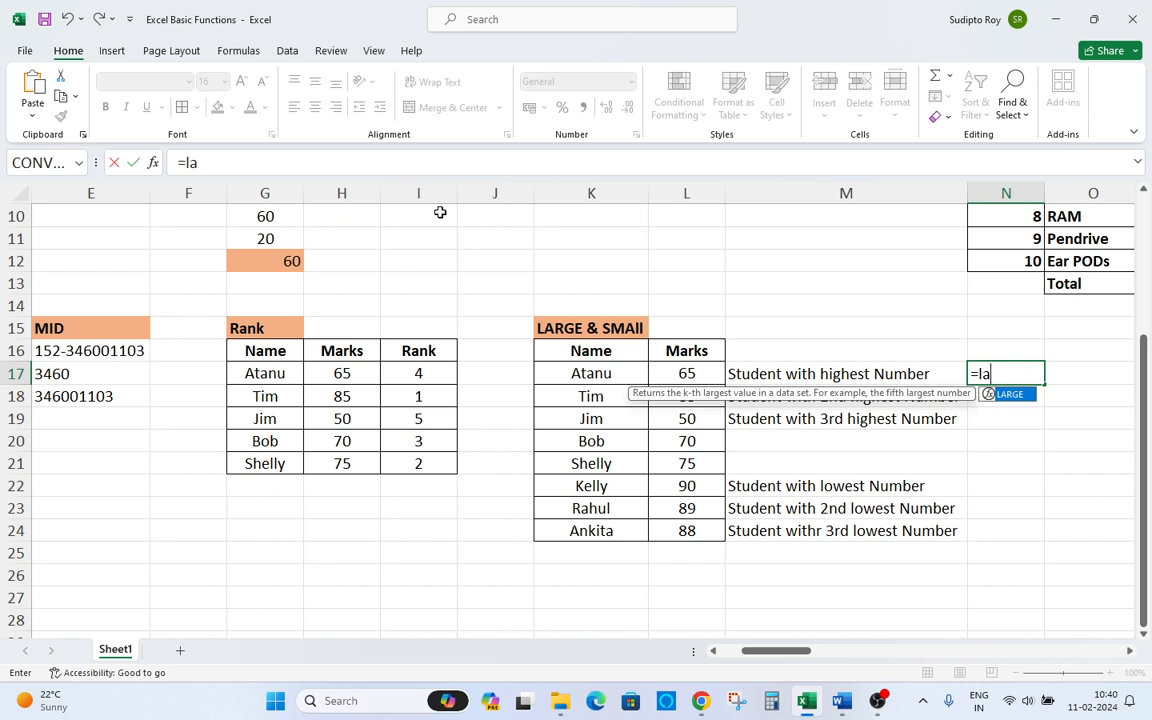
text(rge)
key(Tab)
key(Left)
key(Left)
key(Left)
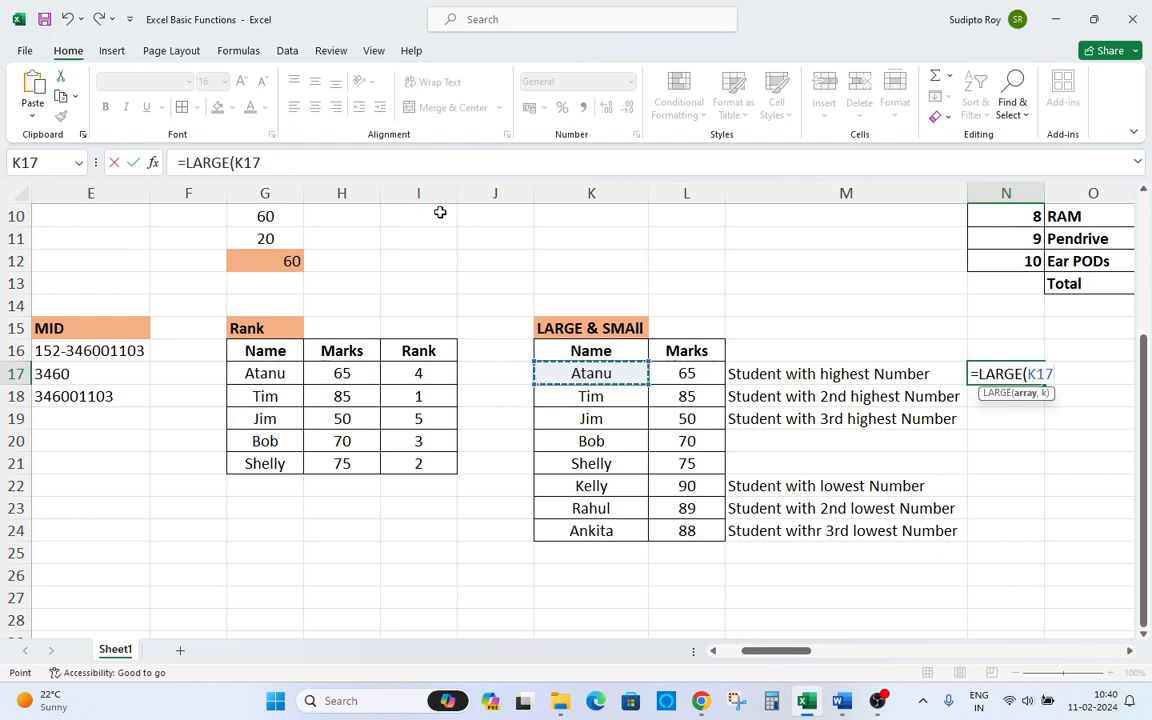
key(Right)
key(ctrl+shift+Down)
key(ctrl+shift+Down)
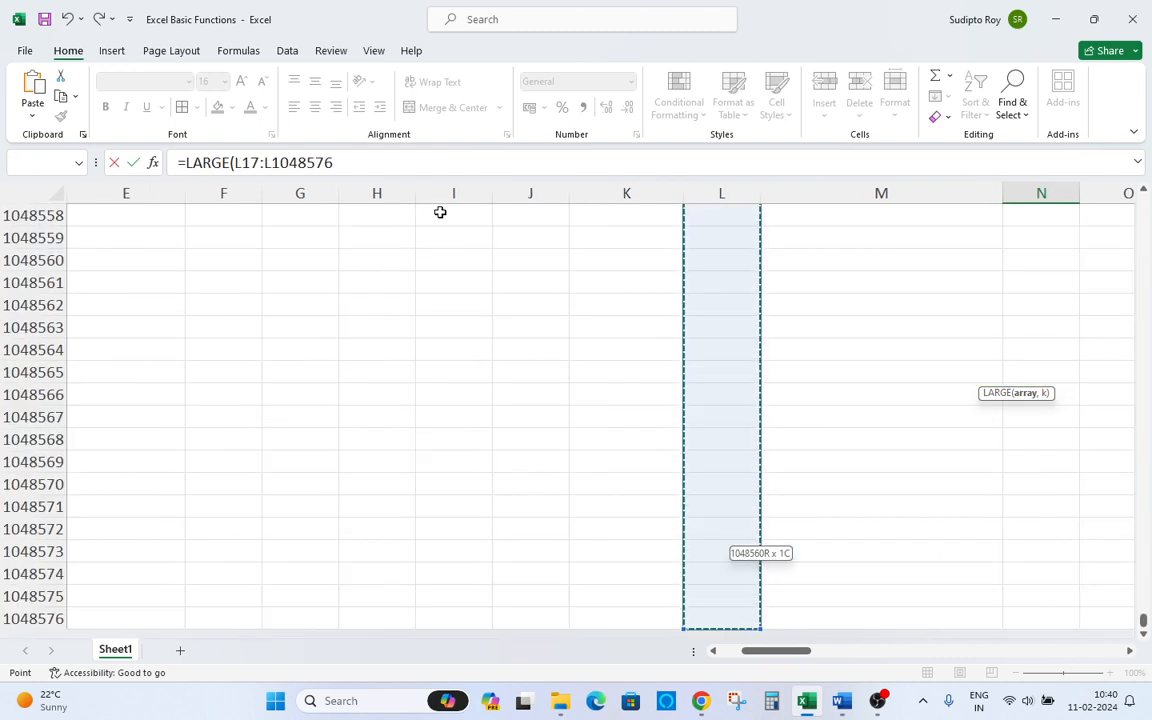
text(,)
key(ctrl+Up)
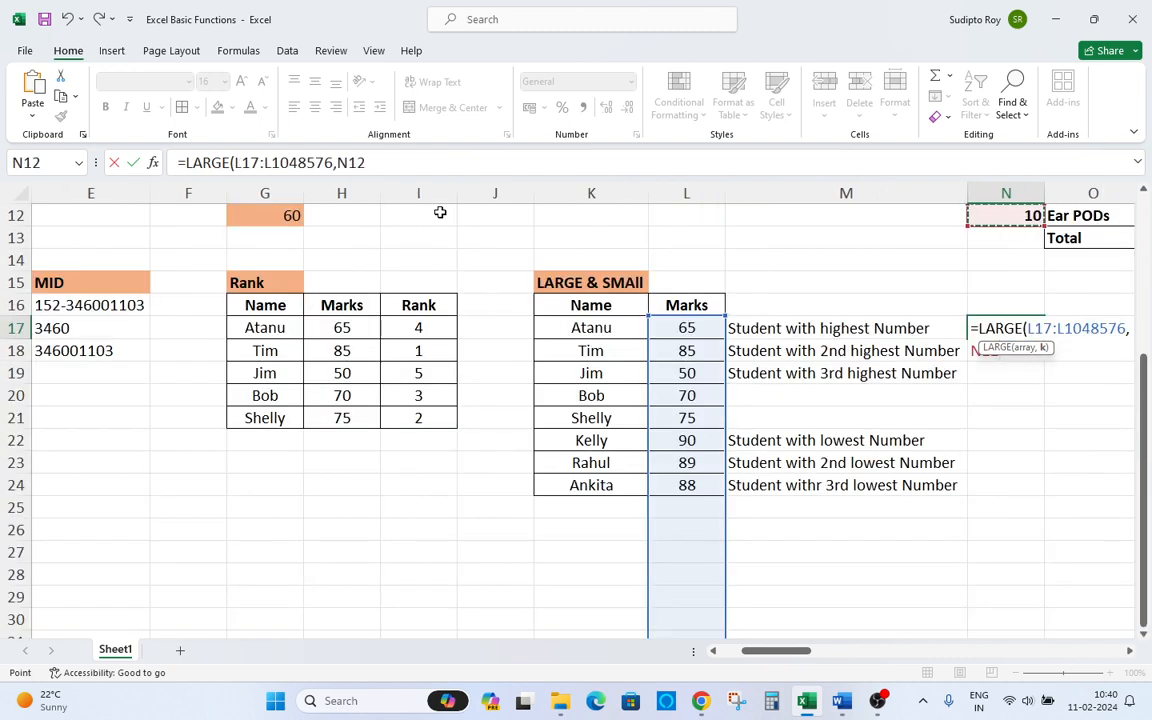
key(Up)
key(ctrl+Up)
key(ctrl+Down)
key(Down)
key(Down)
key(Down)
key(Down)
key(Escape)
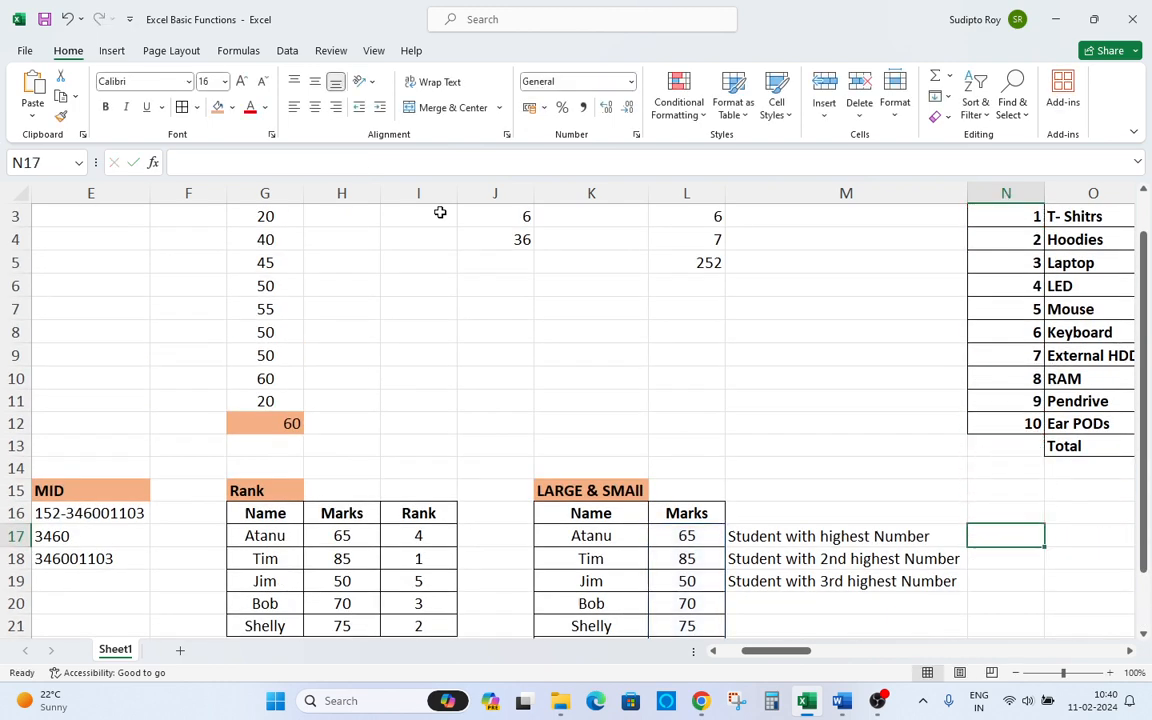
Enter =LARGE($L$17:$L$24,1) in N17 to return the highest mark.
text(=larg)
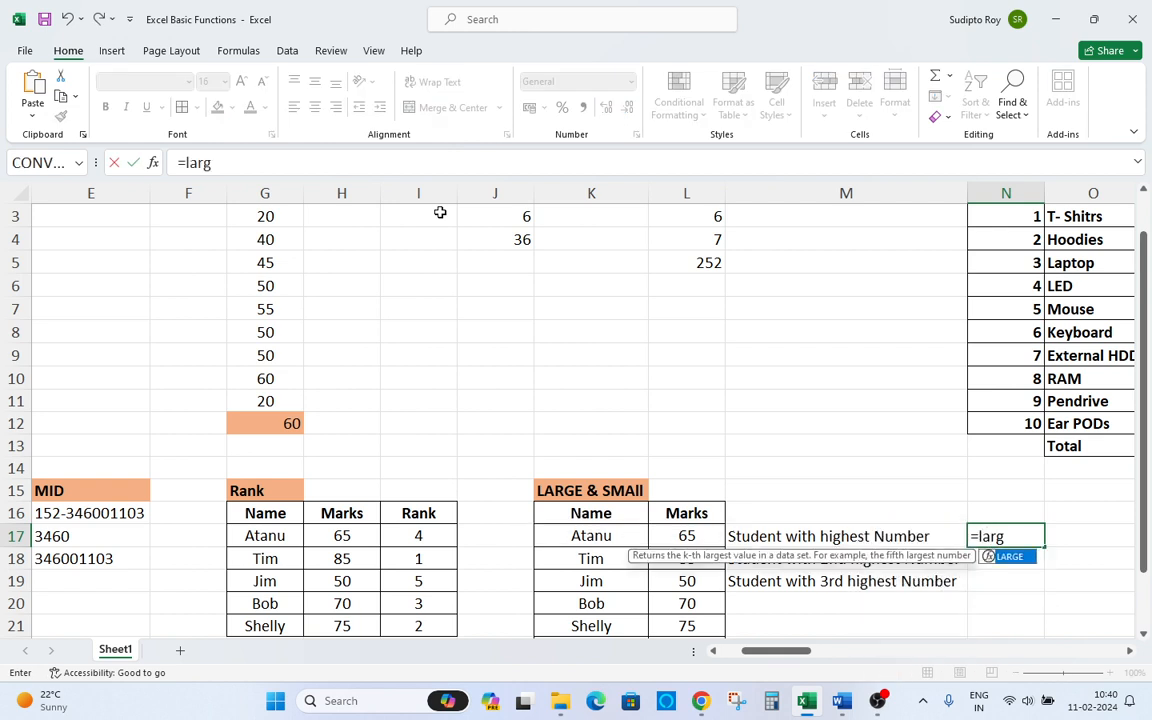
key(Tab)
key(Left)
key(Left)
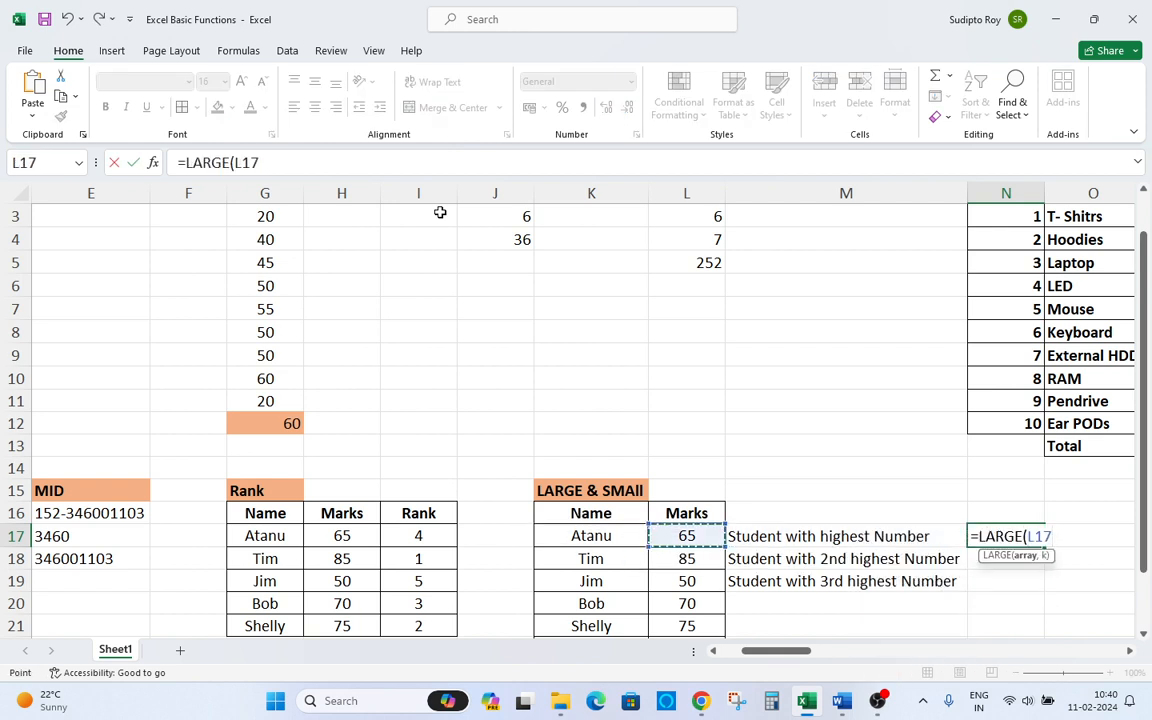
key(shift+Down)
key(shift+Down)
key(shift+Down)
key(shift+Down)
key(shift+Down)
key(shift+Down)
key(shift+Down)
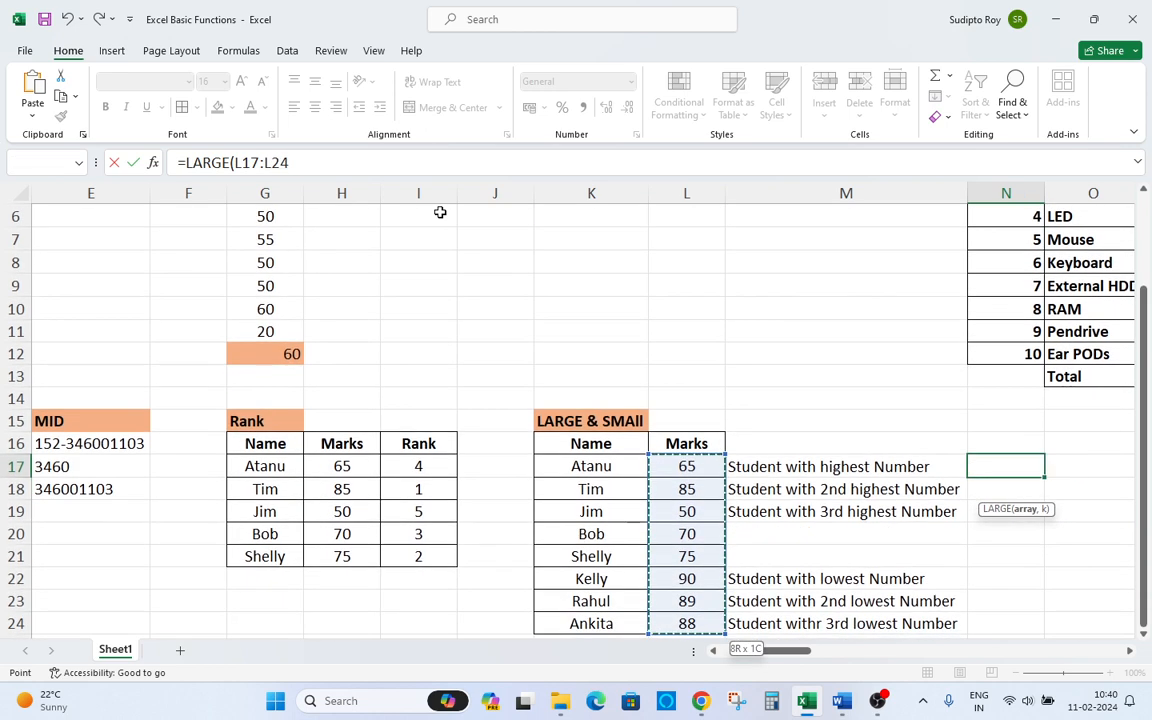
key(shift+Down)
key(shift+Down)
key(shift+Up)
key(shift+Up)
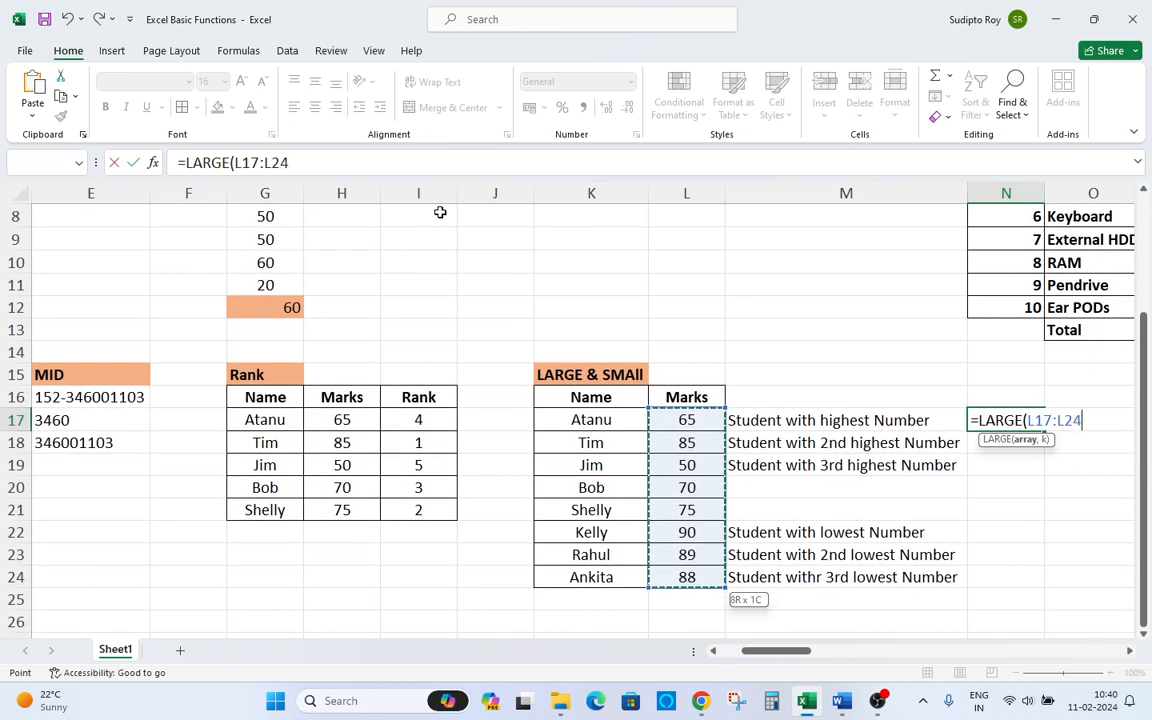
key(F4)
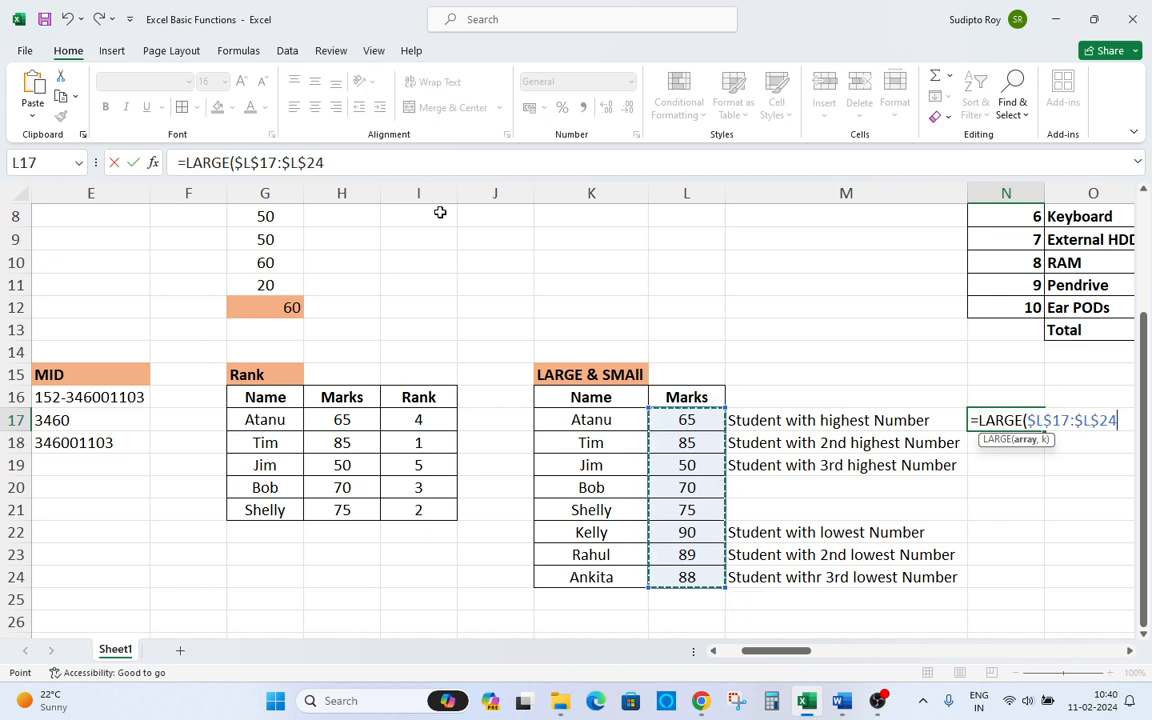
text(,)
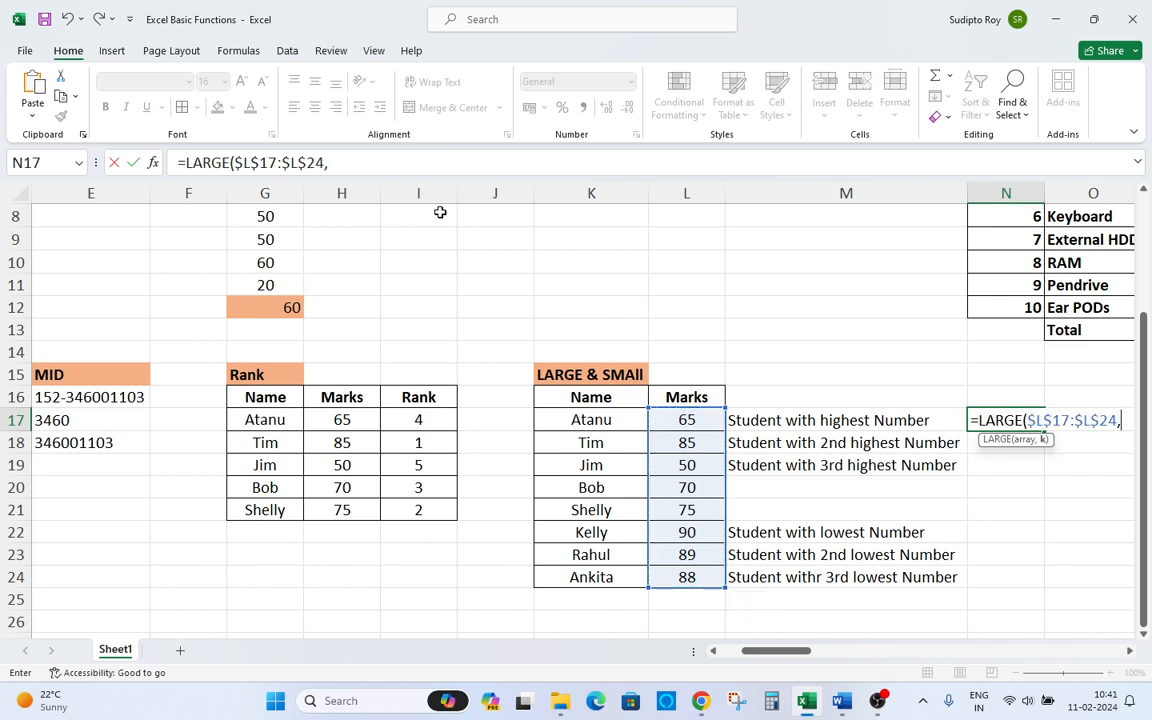
text(1))
key(Return)
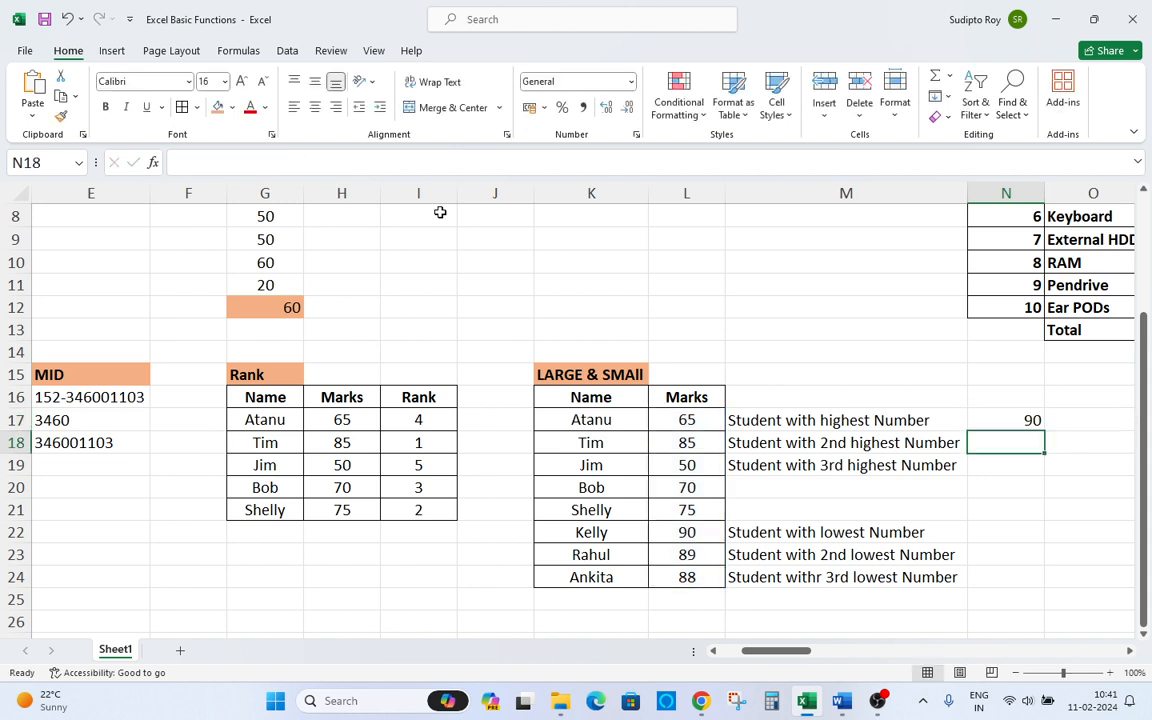
Apply filter buttons to the Name and Marks header cells and open the Name filter list.
key(Up)
key(Left)
key(Left)
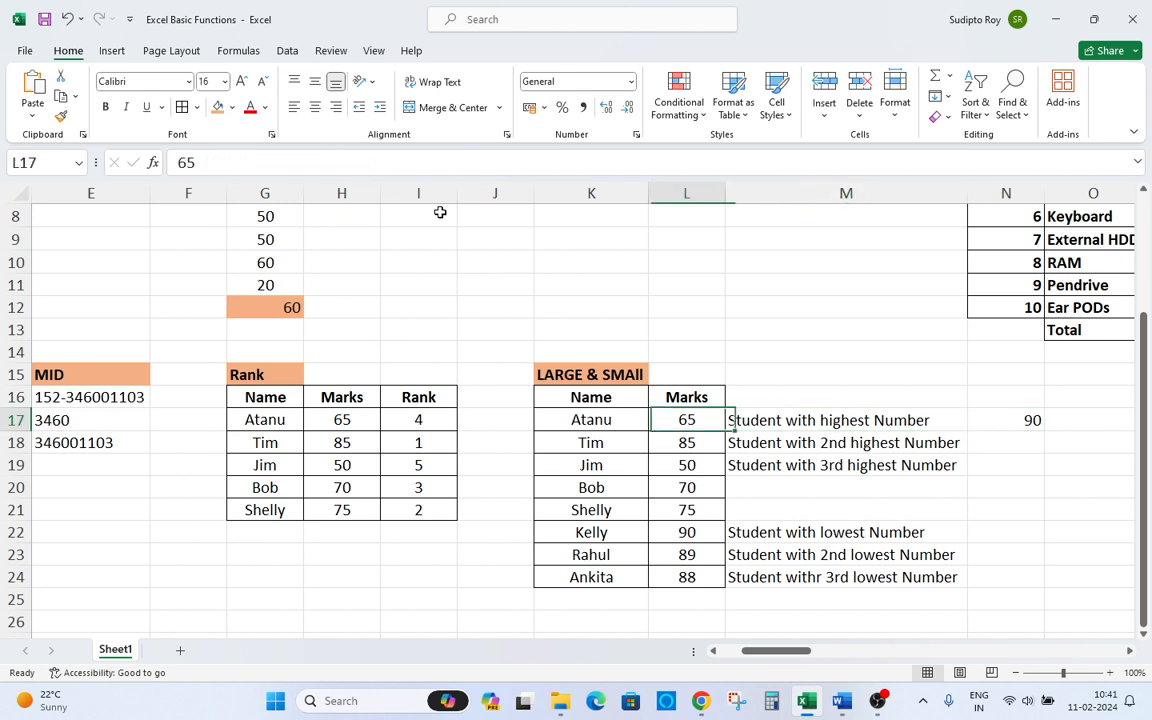
key(Up)
key(Left)
key(Left)
key(Right)
key(Up)
key(Down)
key(shift+Right)
key(ctrl+shift+l)
key(alt+Down)
key(Down)
key(Down)
key(Down)
key(Down)
key(End)
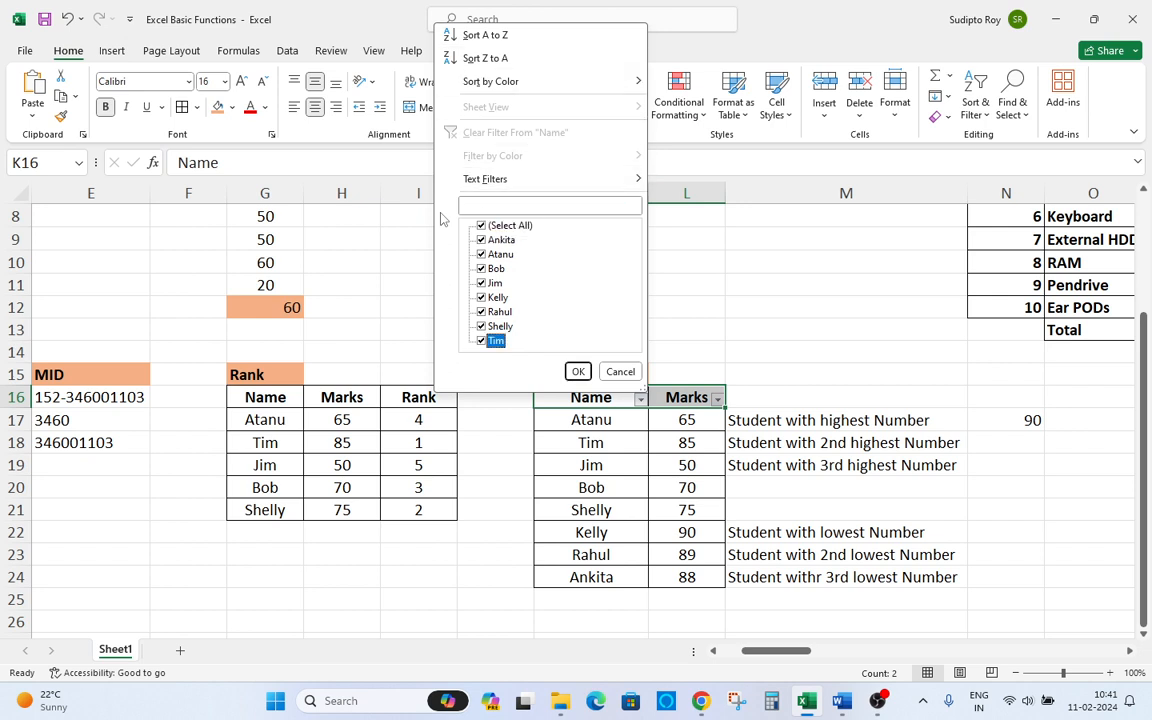
key(Escape)
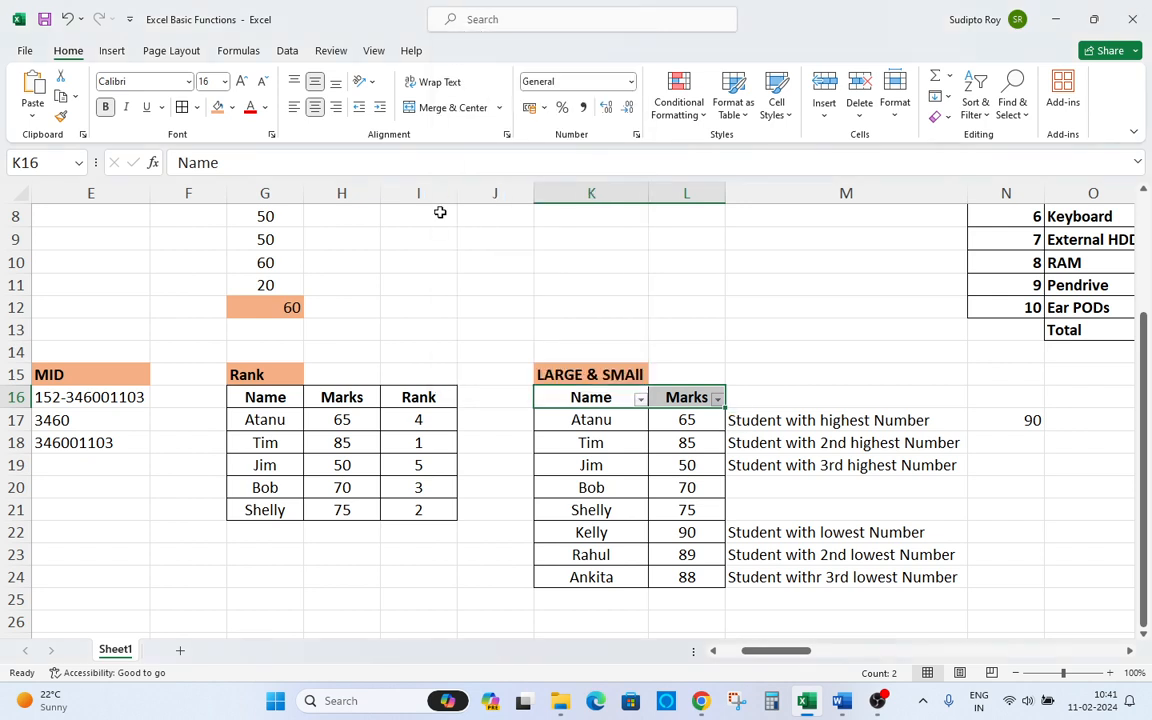
Examine the filter and sort options of the Marks column.
key(Down)
key(Up)
key(alt)
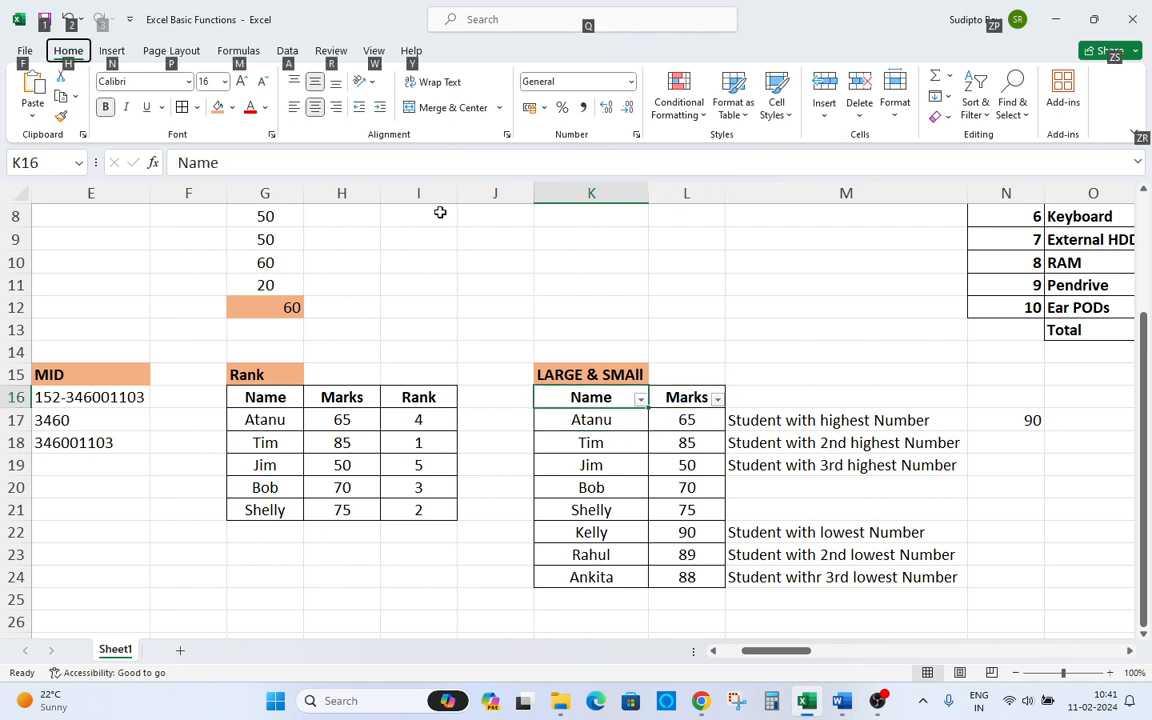
key(n)
key(Right)
key(alt+Down)
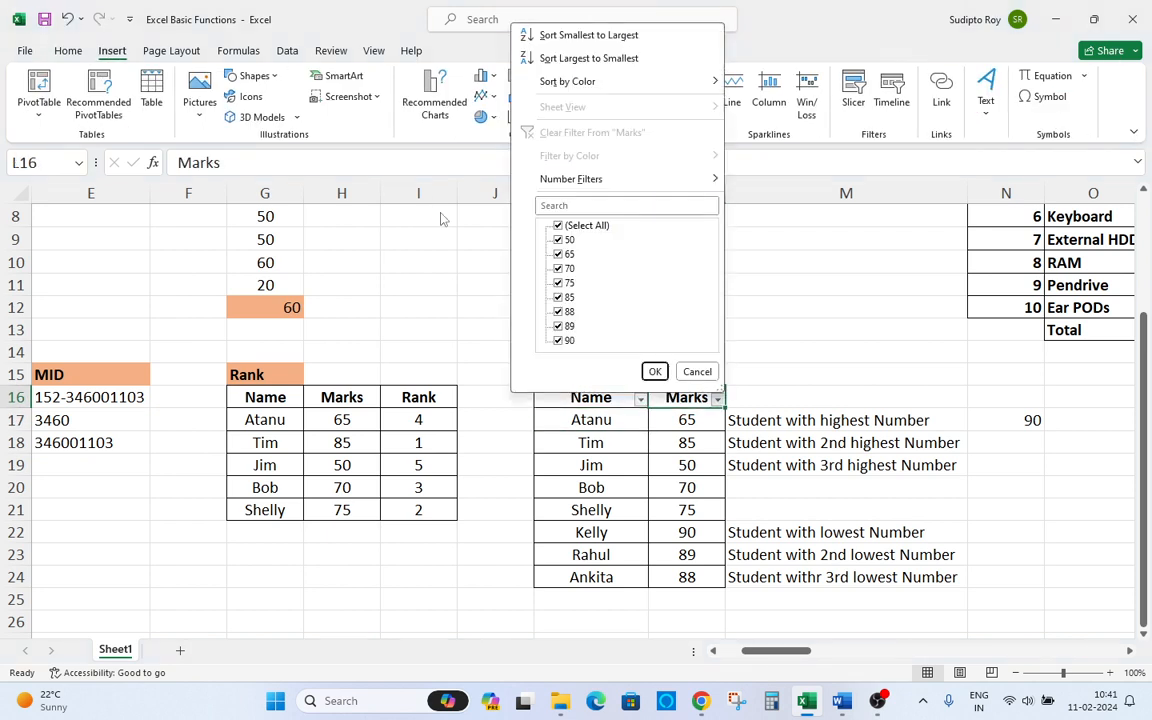
key(Down)
key(Down)
key(Down)
key(Down)
key(Home)
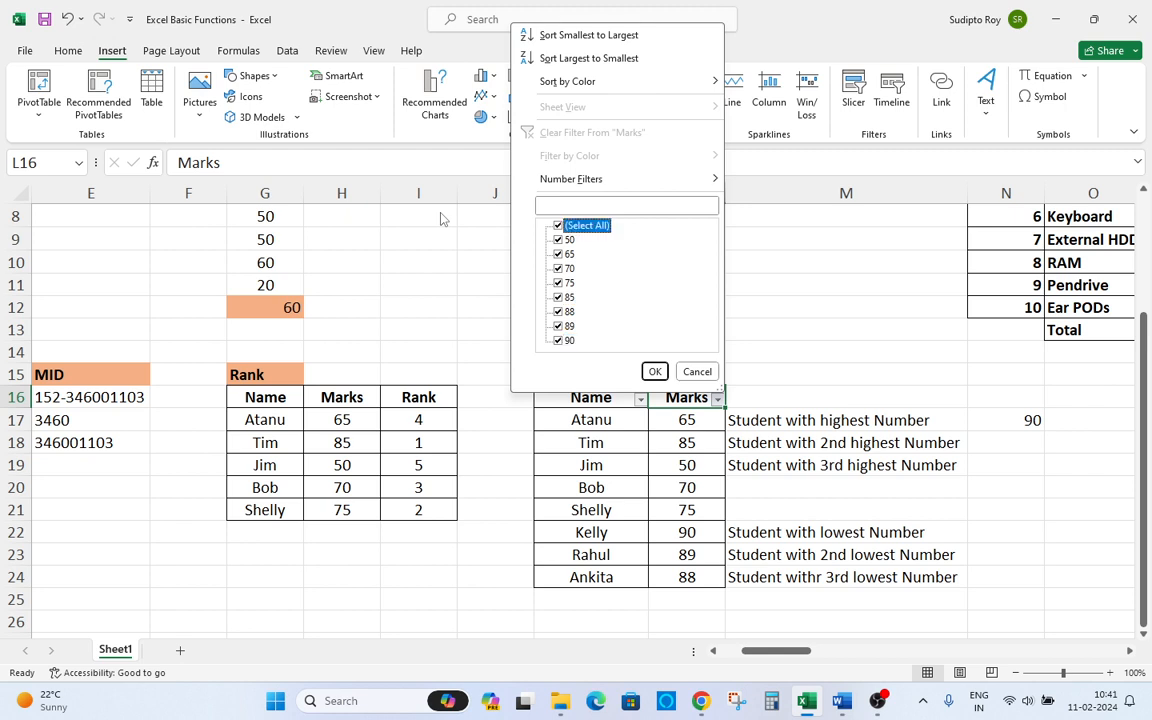
key(End)
key(Escape)
Copy the LARGE formula from N17 into N18 and N19.
key(Right)
key(Right)
key(Down)
key(ctrl+c)
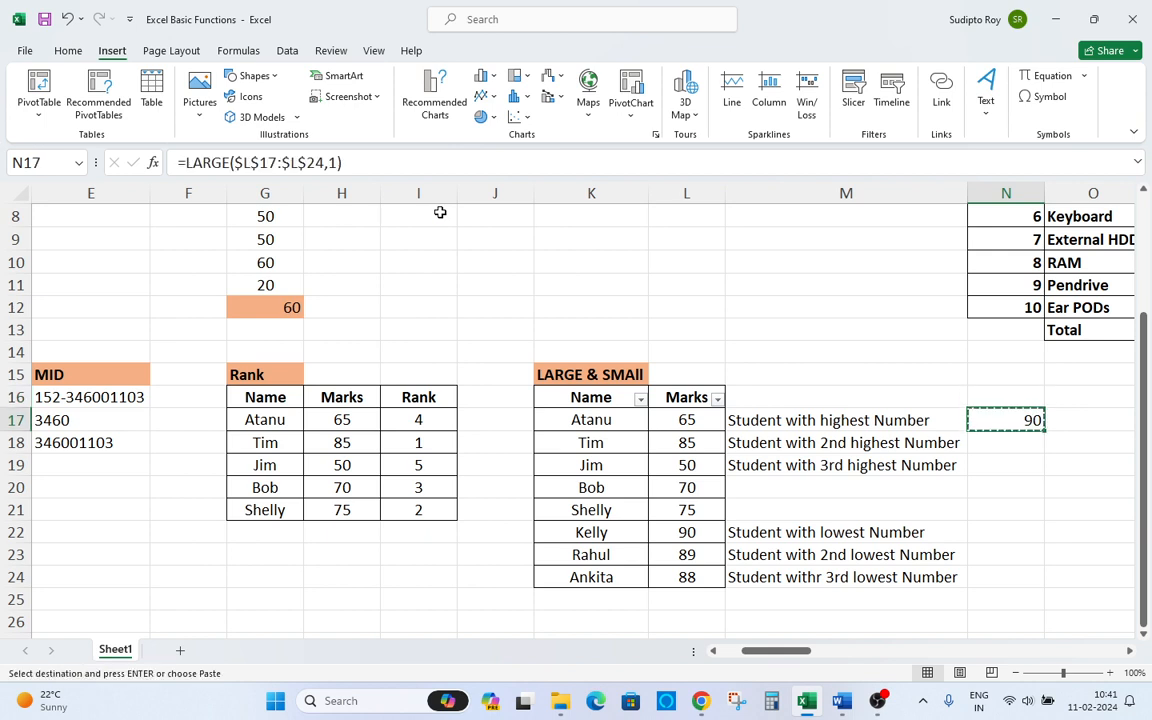
key(Down)
key(Return)
key(ctrl+c)
key(Down)
key(Return)
key(ctrl+c)
key(Escape)
Change the LARGE formula's k argument to 2 in N18 and to 3 in N19.
key(Up)
key(F2)
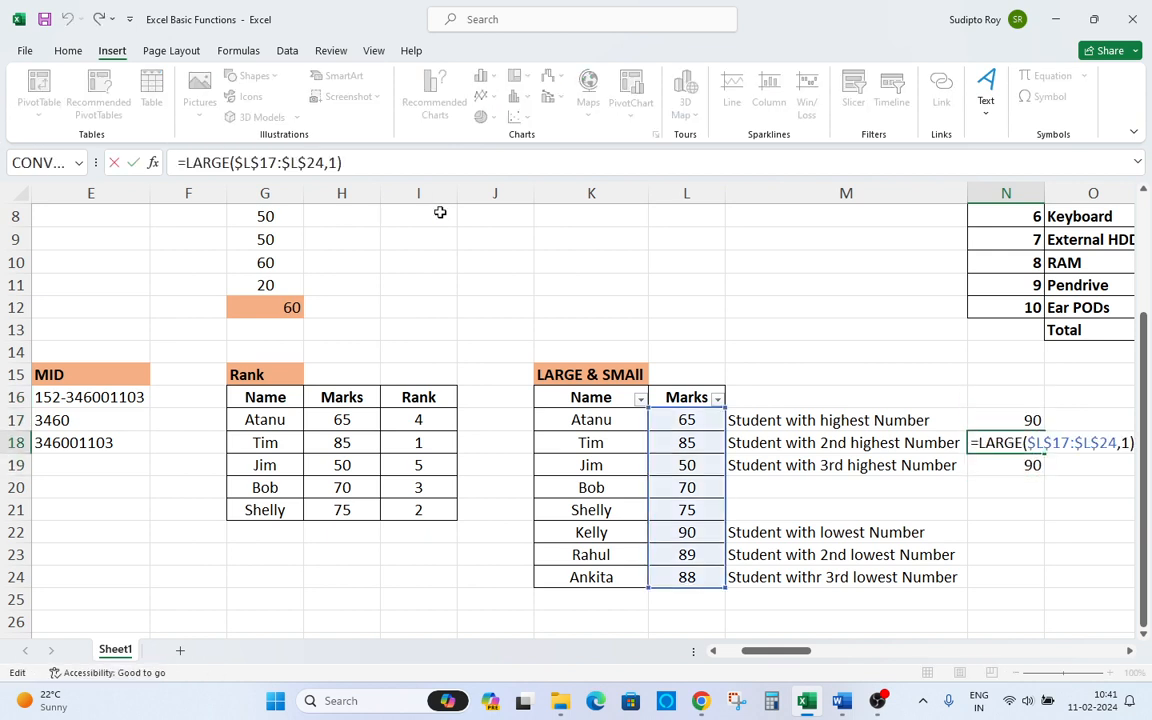
key(Left)
key(BackSpace)
text(2)
key(Return)
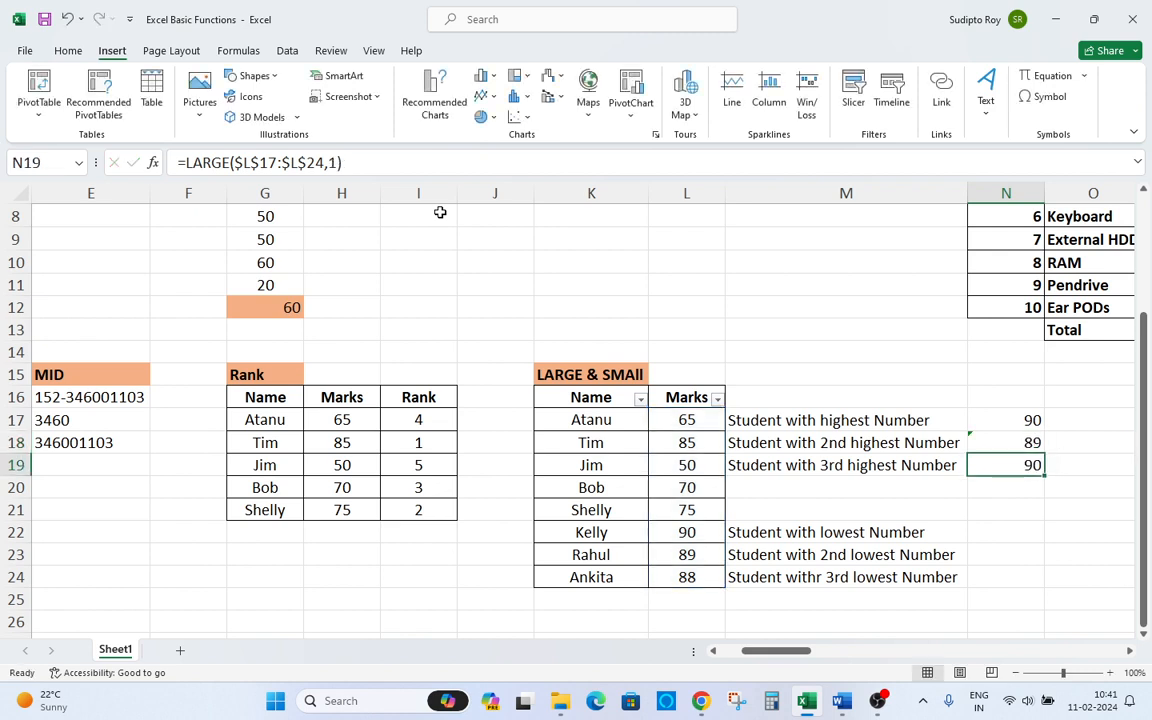
key(F2)
key(BackSpace)
key(BackSpace)
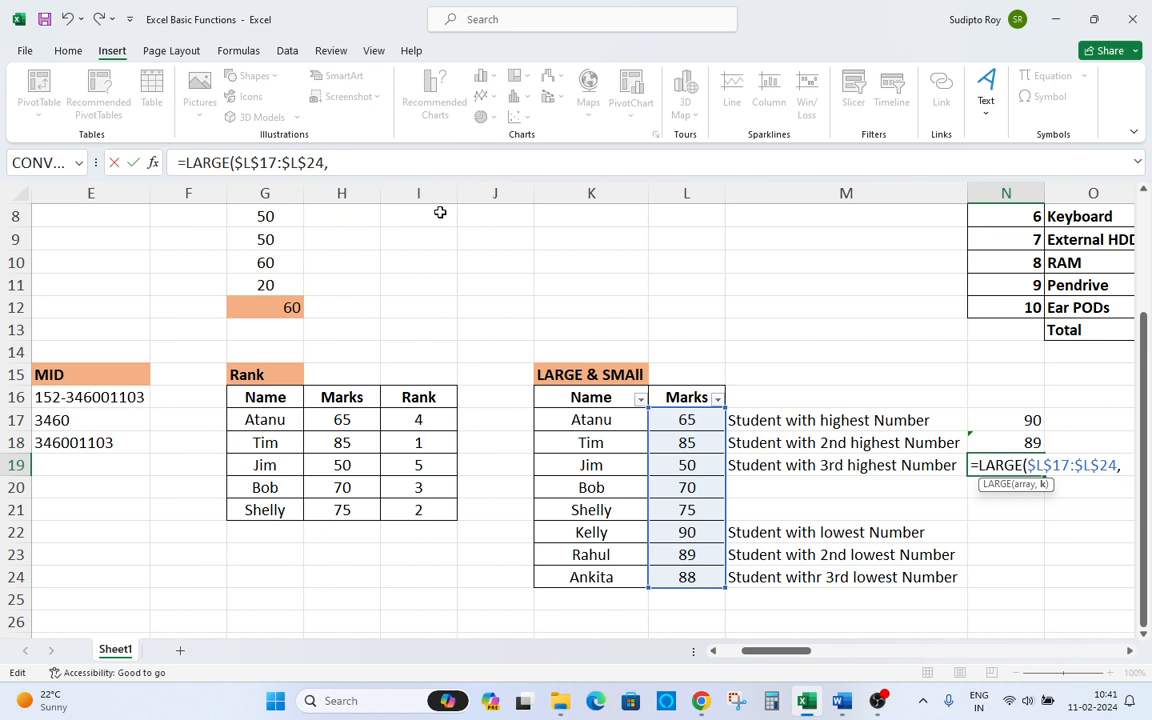
text(3)
key(Return)
Step through the Marks values in column L of the LARGE & SMAll table.
key(Up)
key(Up)
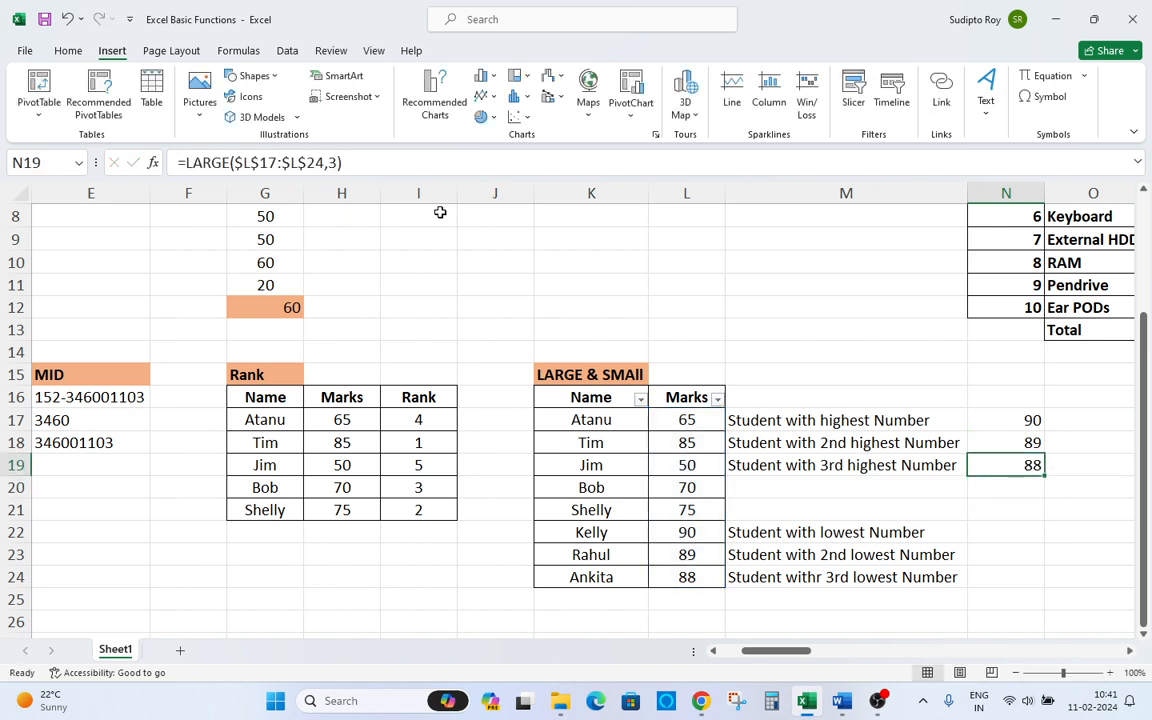
key(Up)
key(Left)
key(Up)
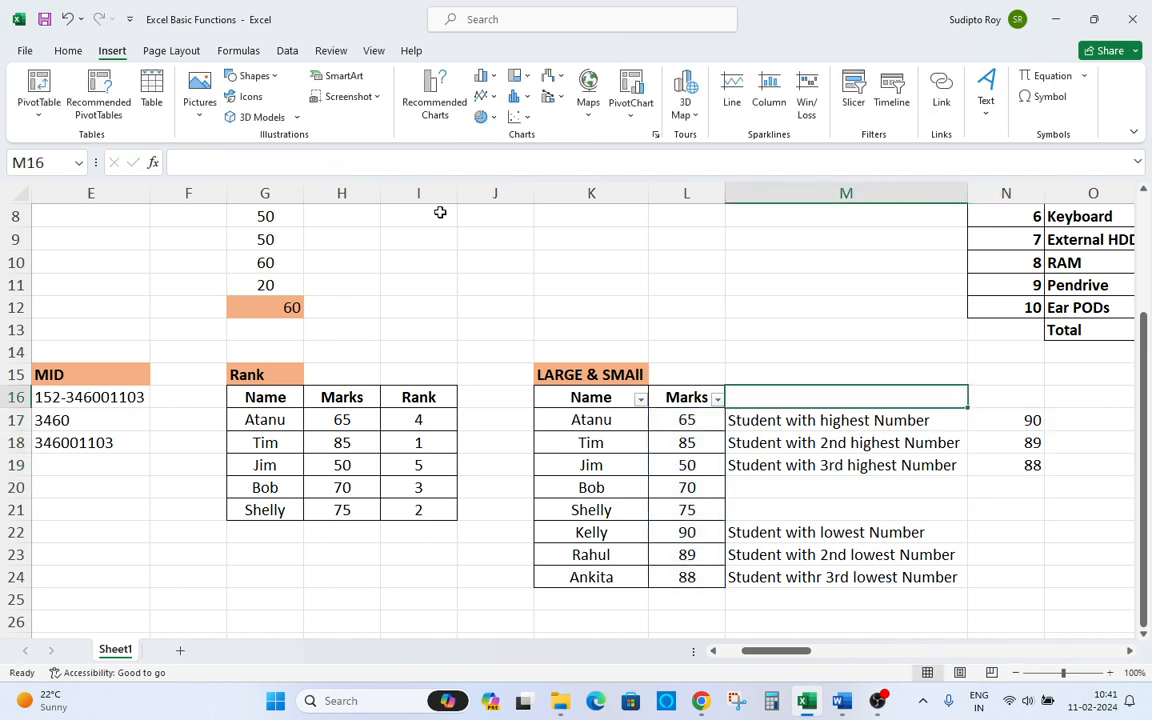
key(Left)
key(Down)
key(Down)
key(Down)
key(Down)
key(Down)
key(Down)
key(Down)
key(Down)
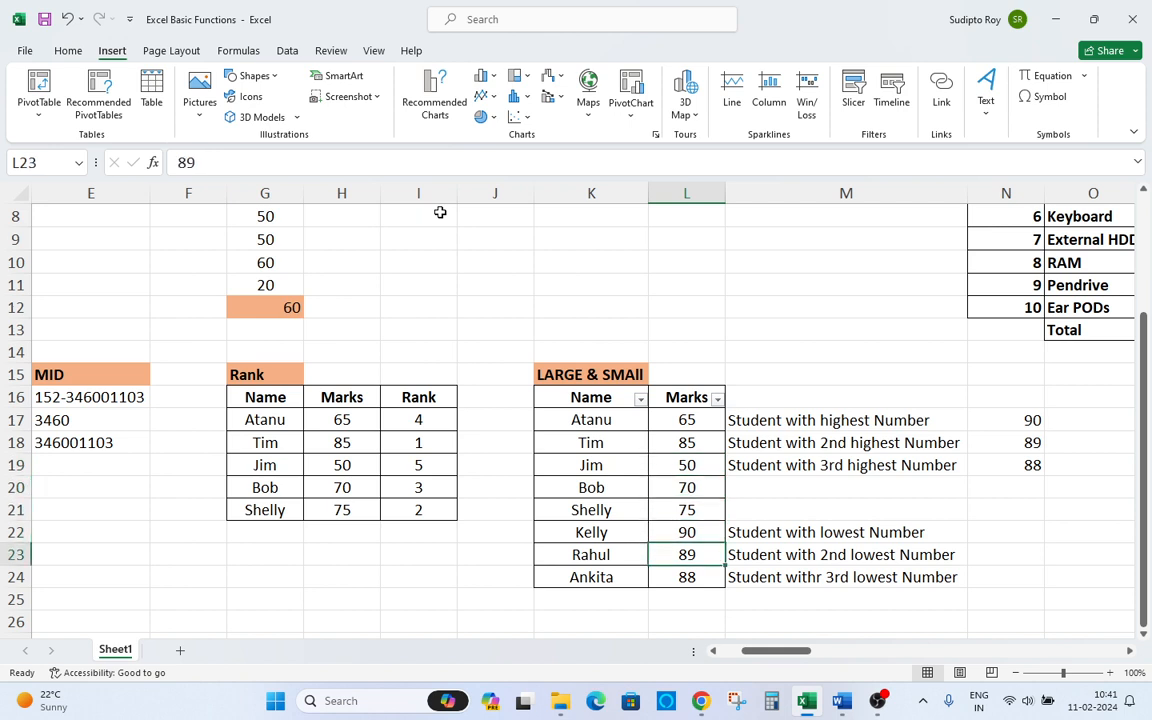
key(Up)
key(Down)
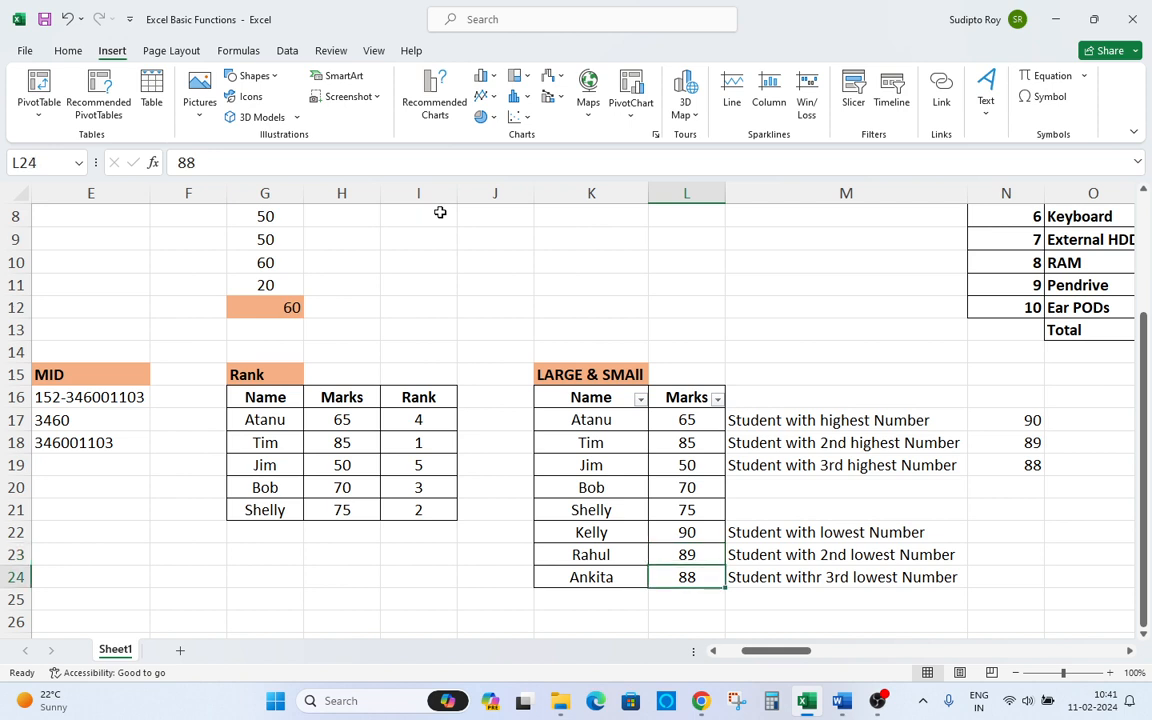
key(Up)
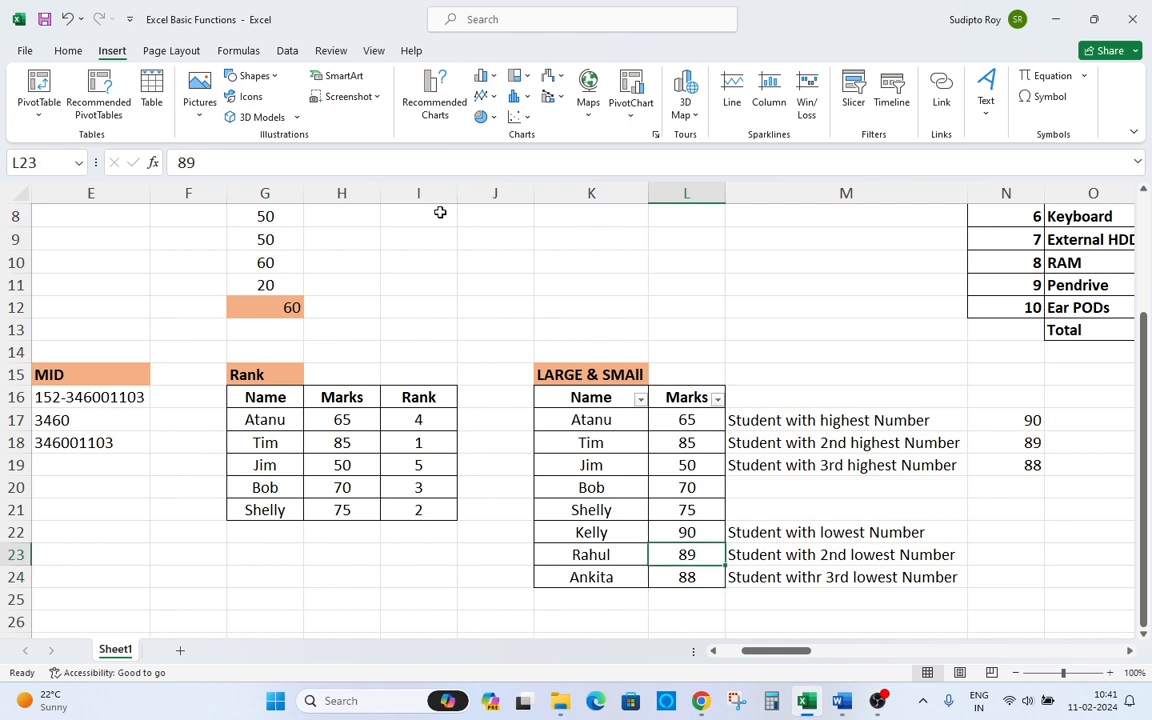
Enter a SMALL formula in N22 returning the lowest value of the absolute range $L$17:$L$24 with k of 1.
key(Right)
key(Right)
key(Up)
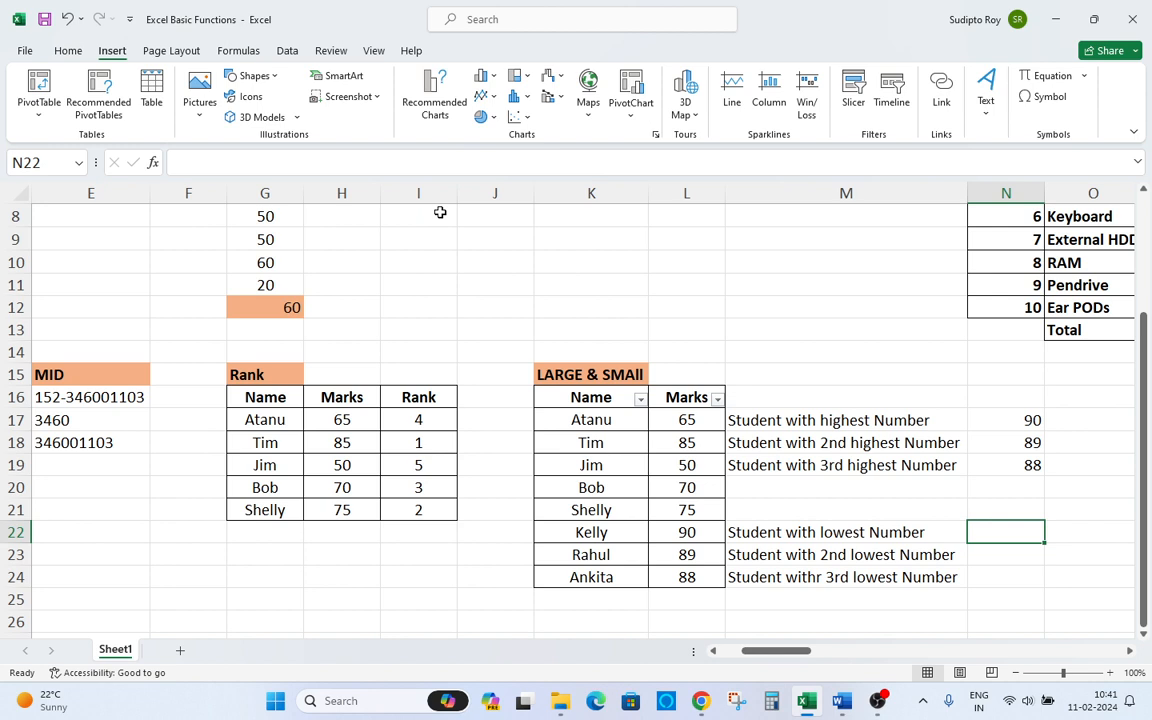
text(=)
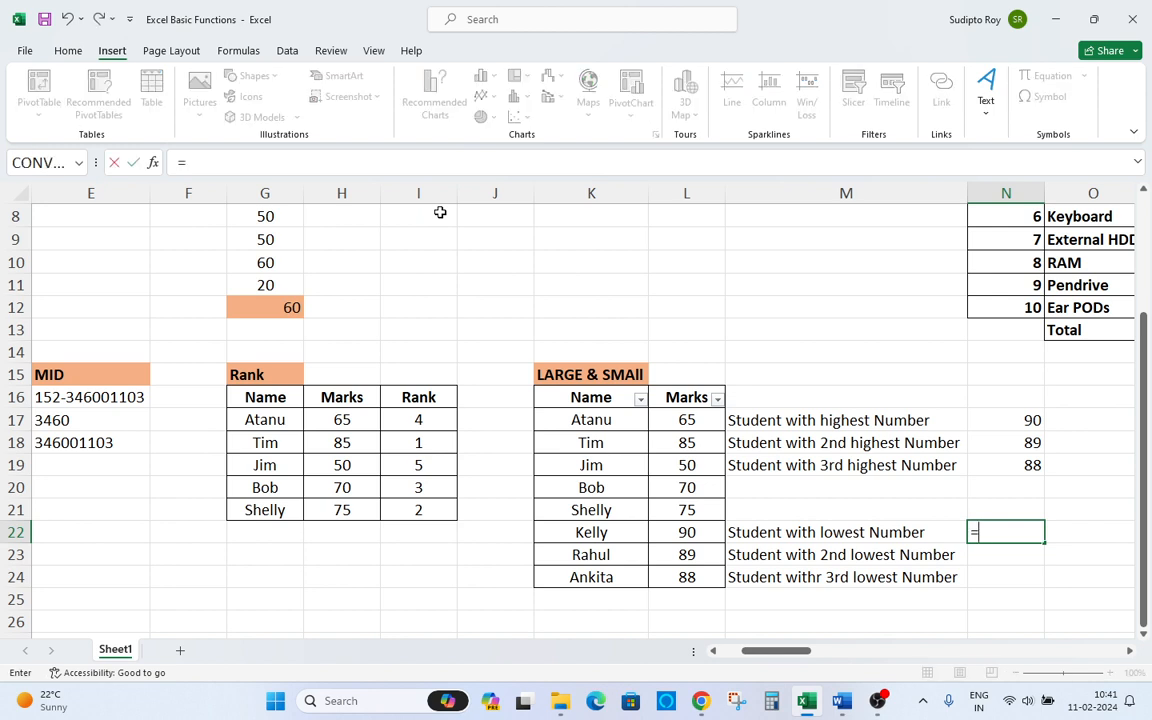
text(smal)
key(Tab)
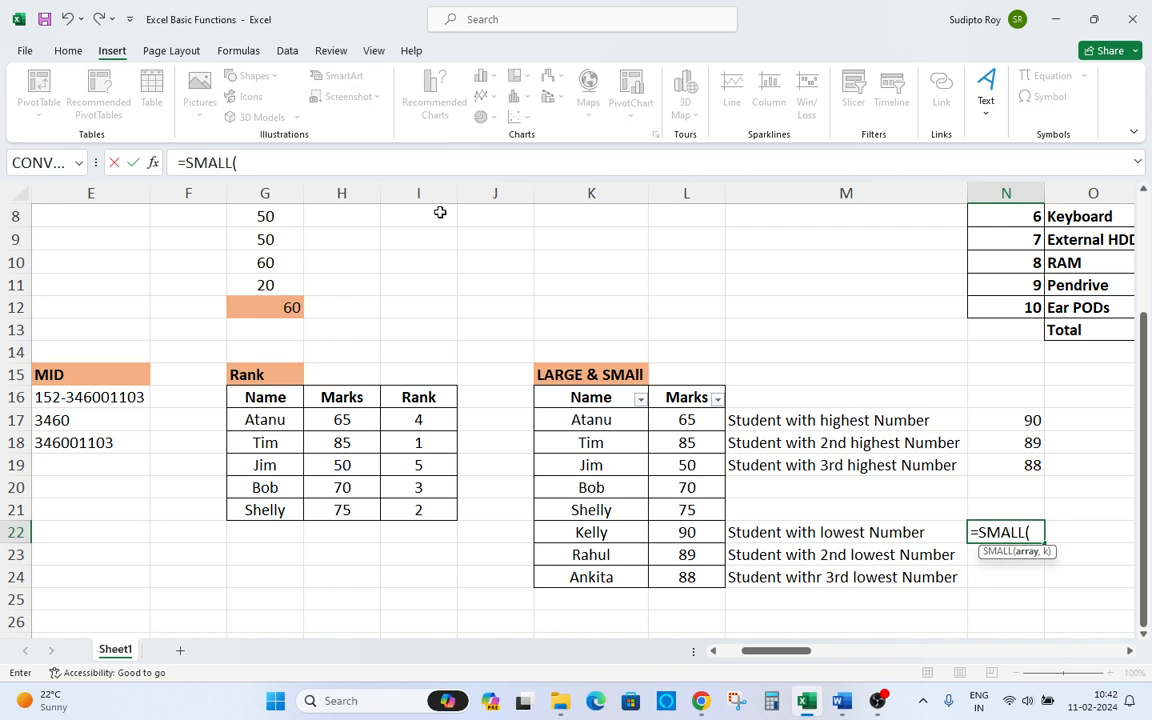
key(Left)
key(Left)
key(Up)
key(Up)
key(Up)
key(Up)
key(Up)
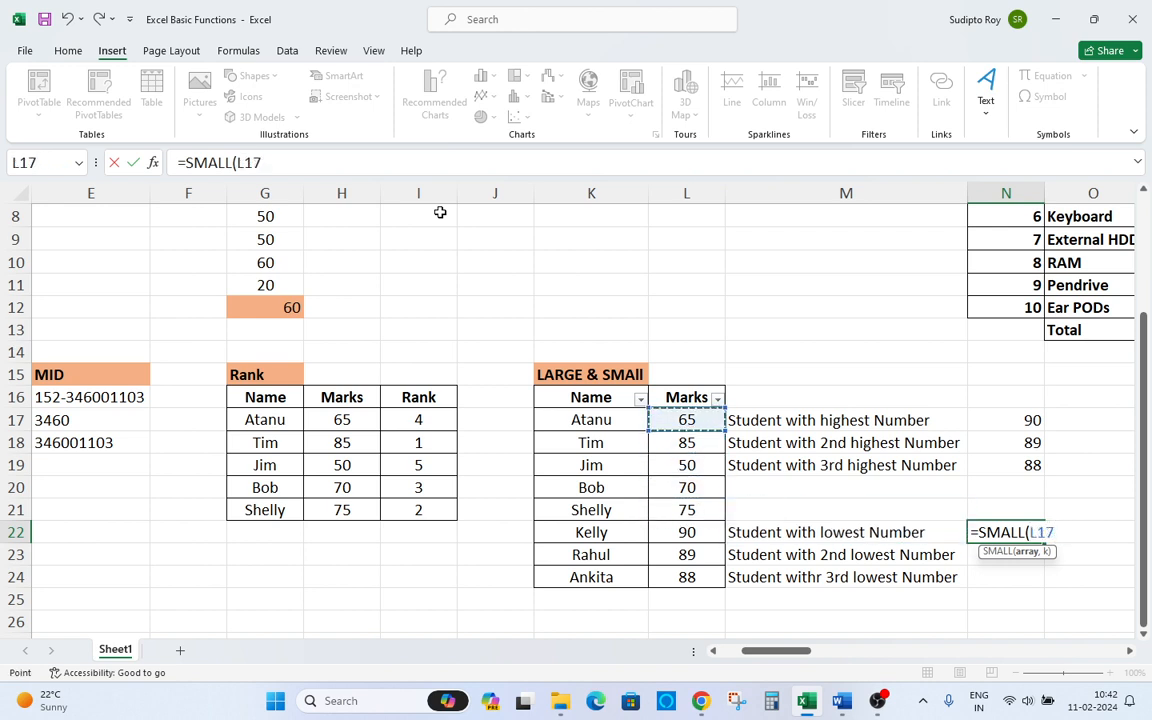
key(ctrl+shift+Down)
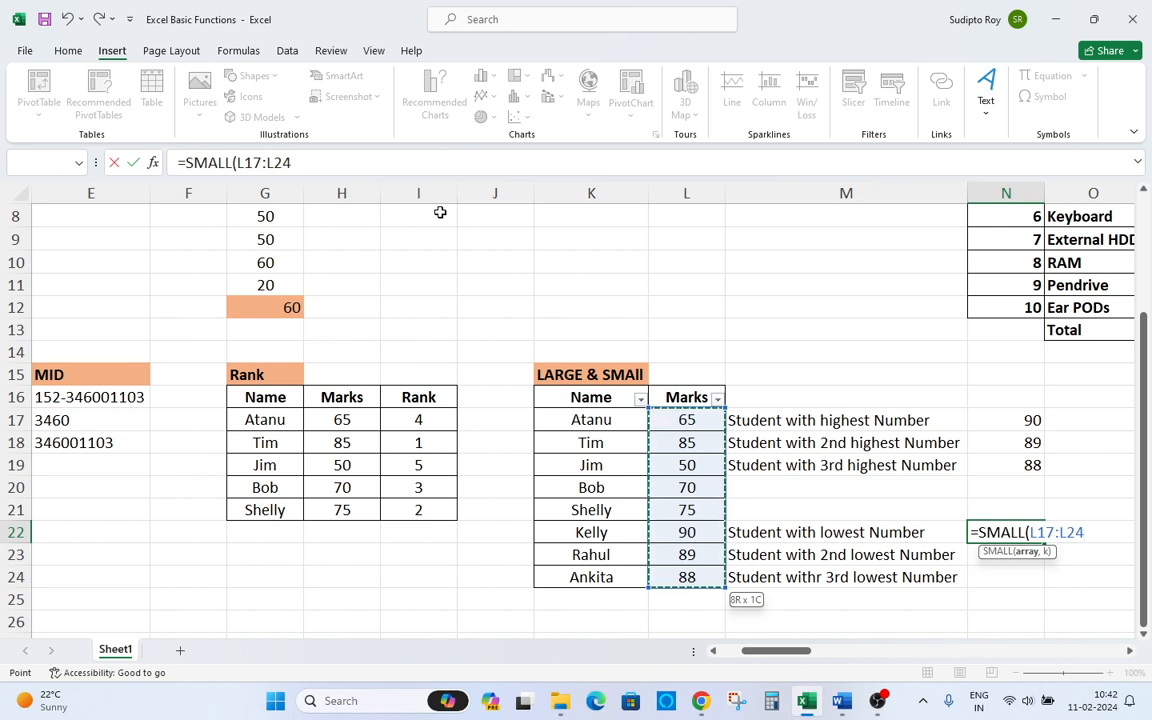
key(F4)
text(,)
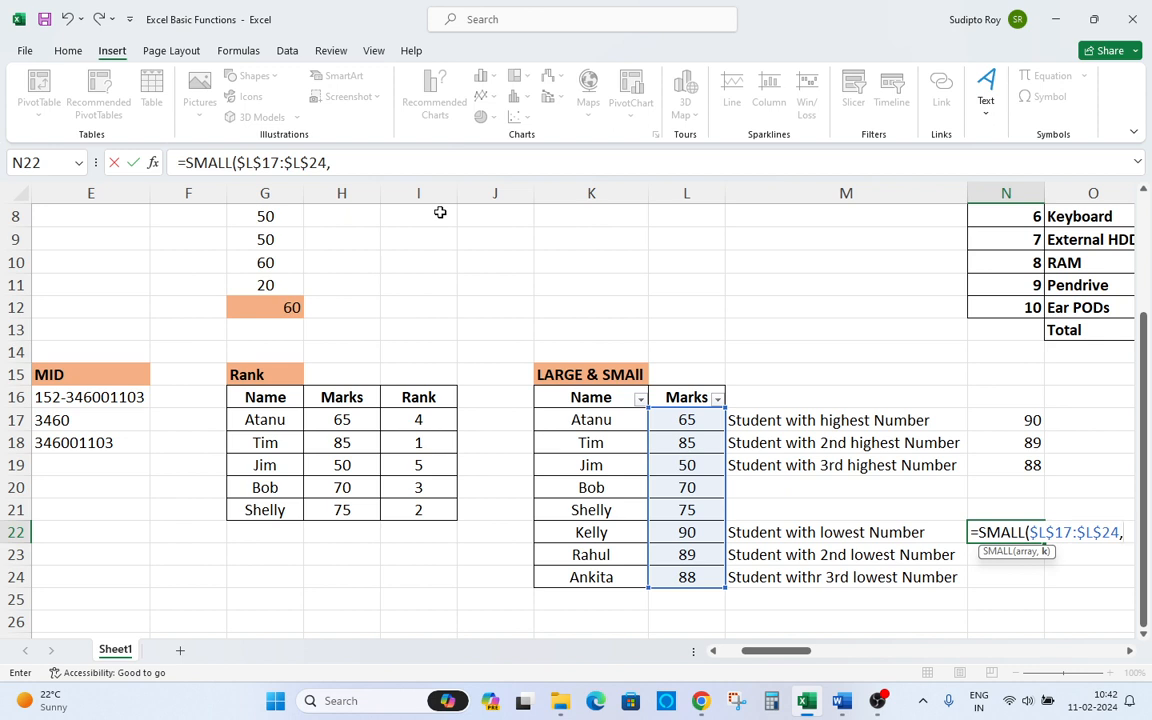
text(1_)
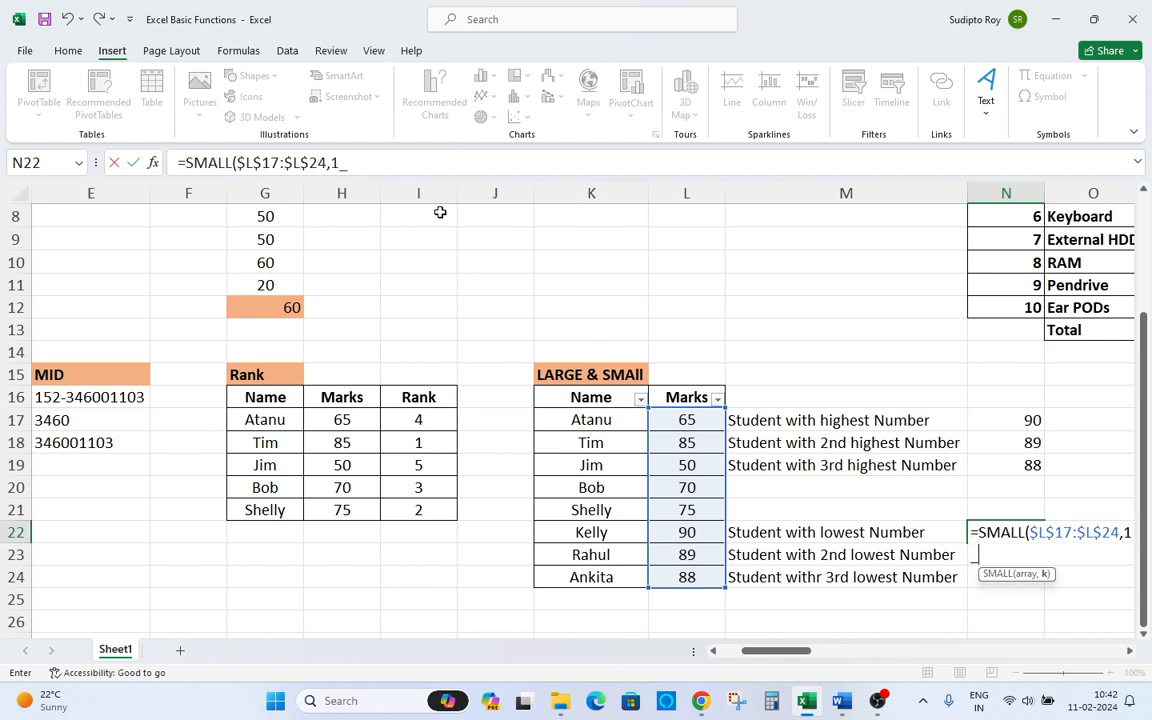
key(BackSpace)
text())
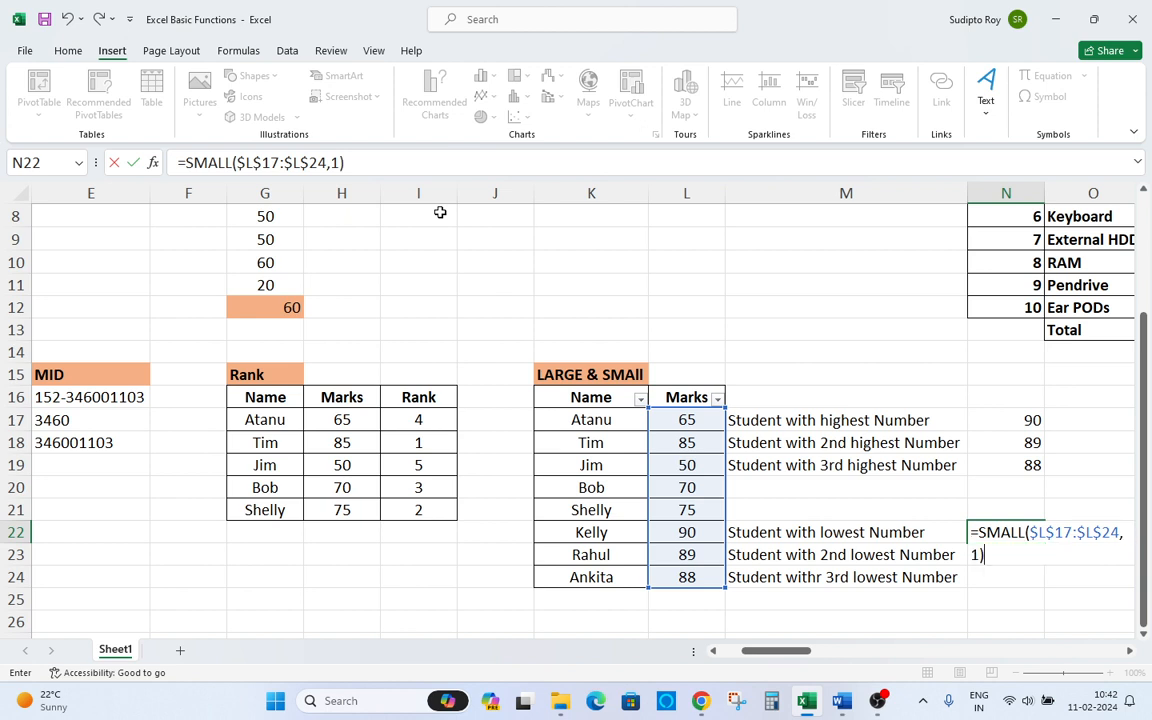
key(Return)
Copy the SMALL formula from N22 into N23 and N24.
key(Up)
key(ctrl+c)
key(Left)
key(Right)
key(Down)
key(ctrl+v)
key(Down)
key(ctrl+v)
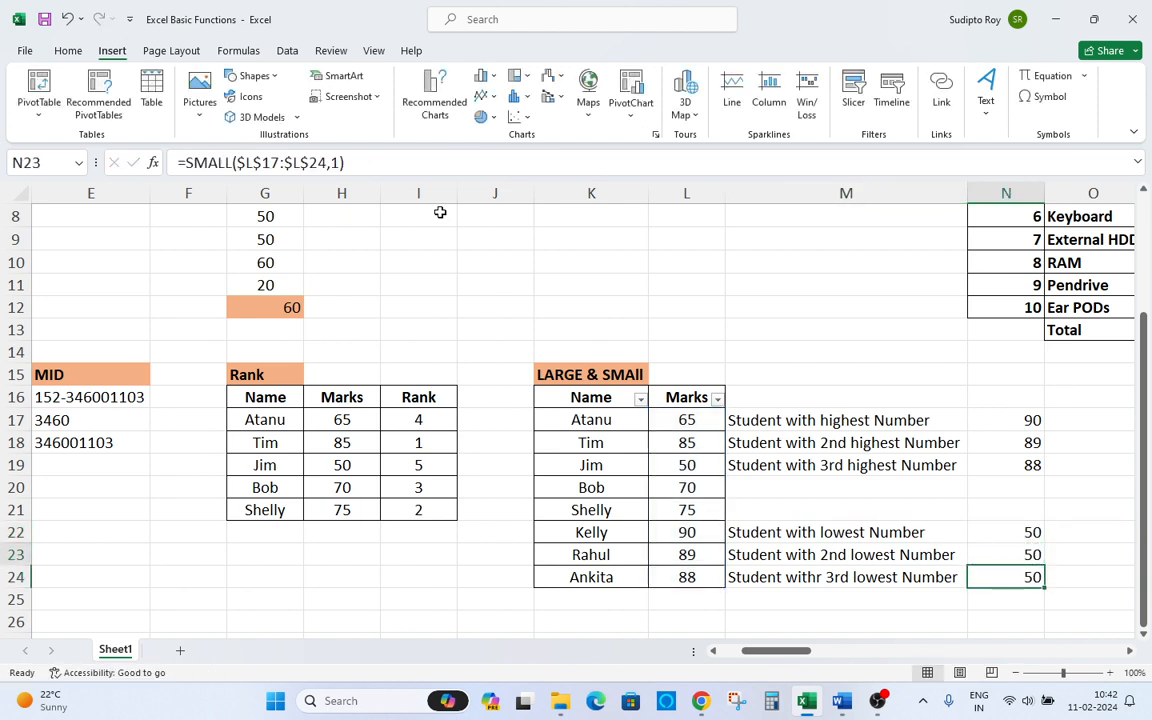
Change the SMALL formula's k argument in N23 to 2.
key(Up)
key(F2)
key(Left)
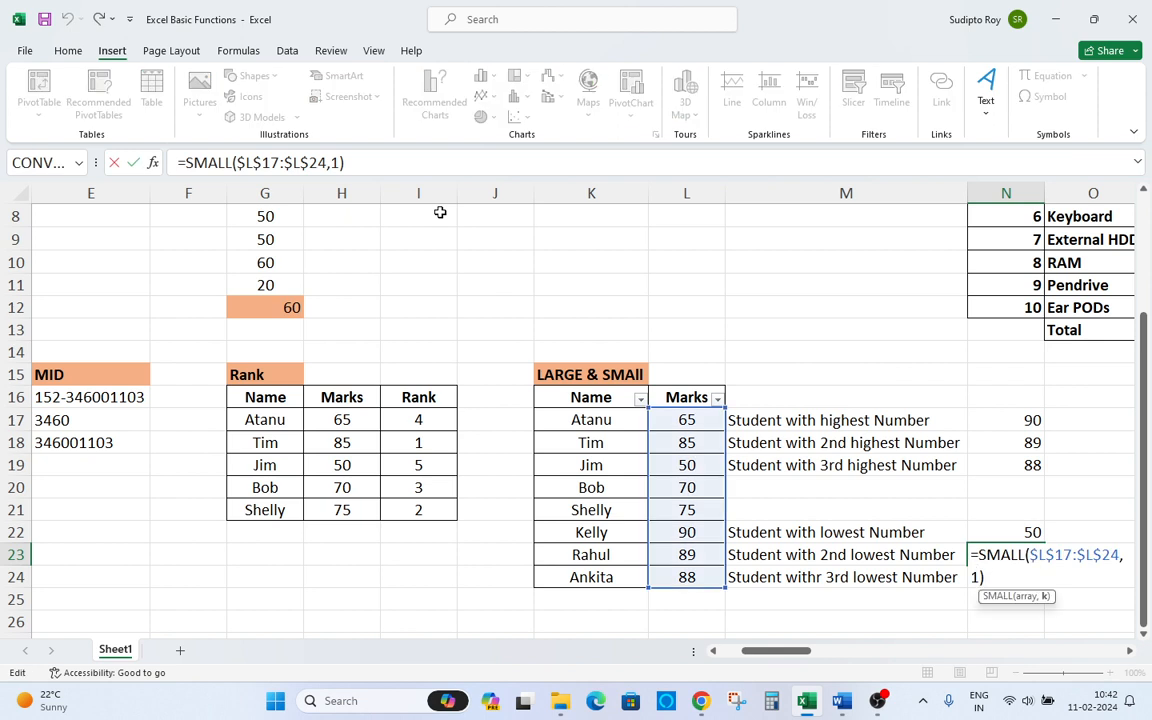
key(BackSpace)
text(\)
key(Return)
key(Up)
key(F2)
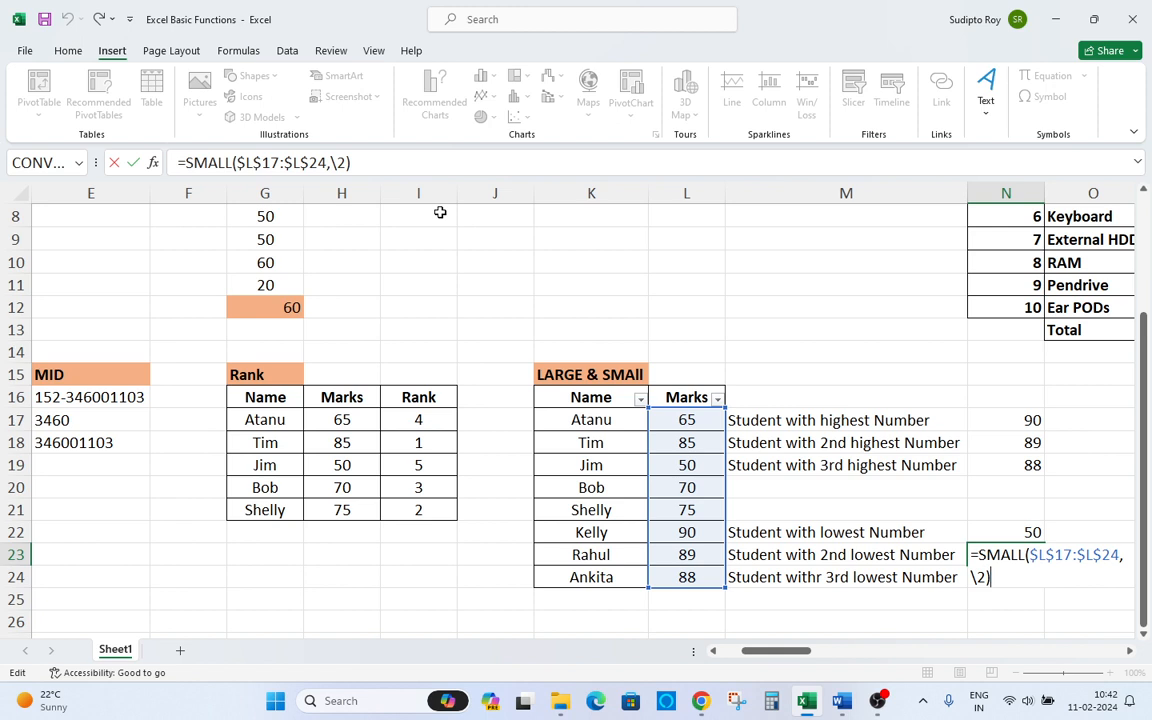
key(Left)
key(Left)
key(BackSpace)
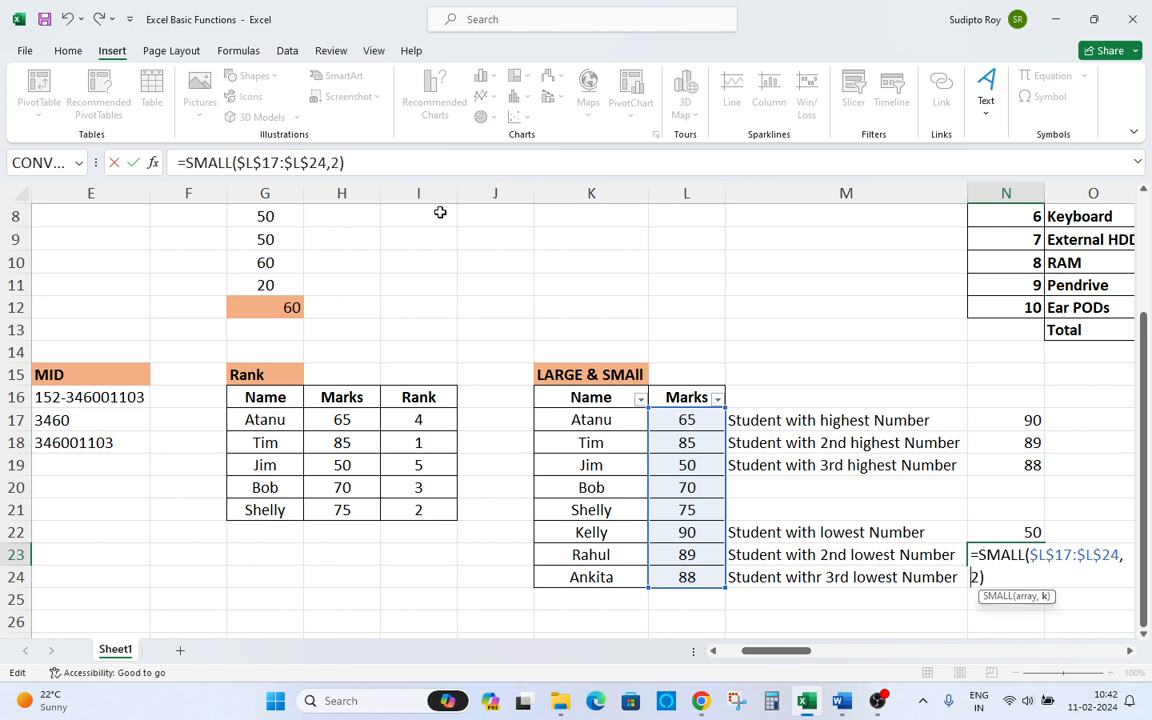
key(Return)
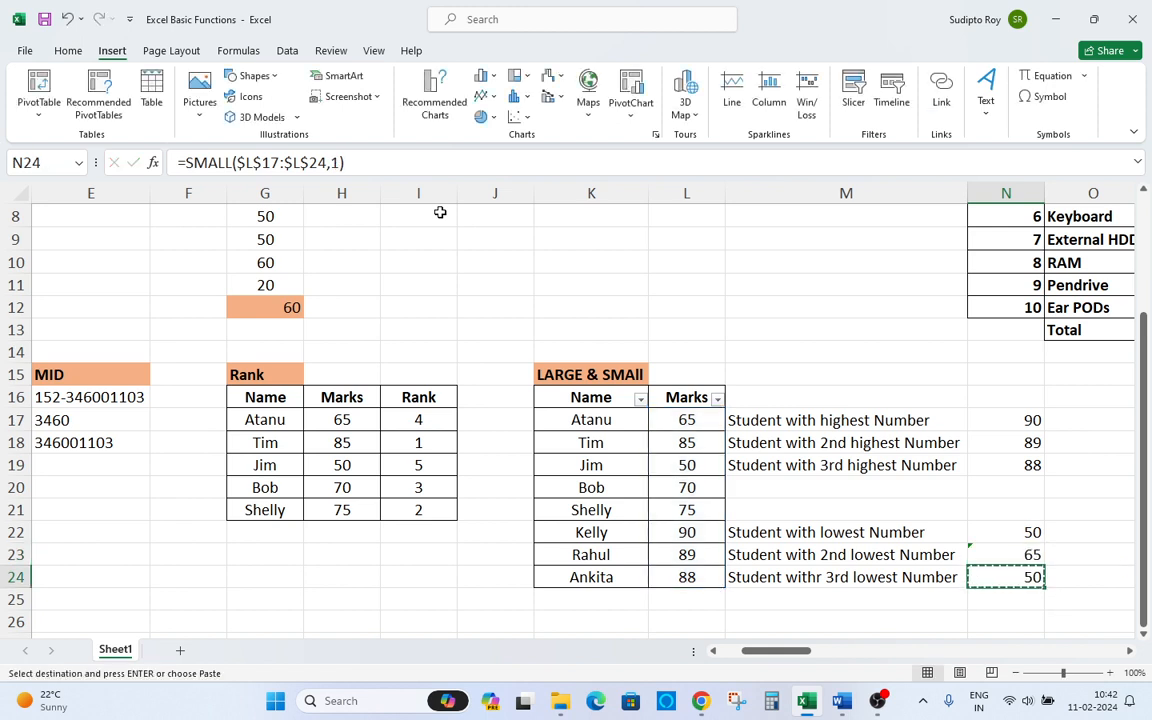
Change the SMALL formula's k argument in N24 to 3.
key(F2)
key(Left)
key(BackSpace)
text(3)
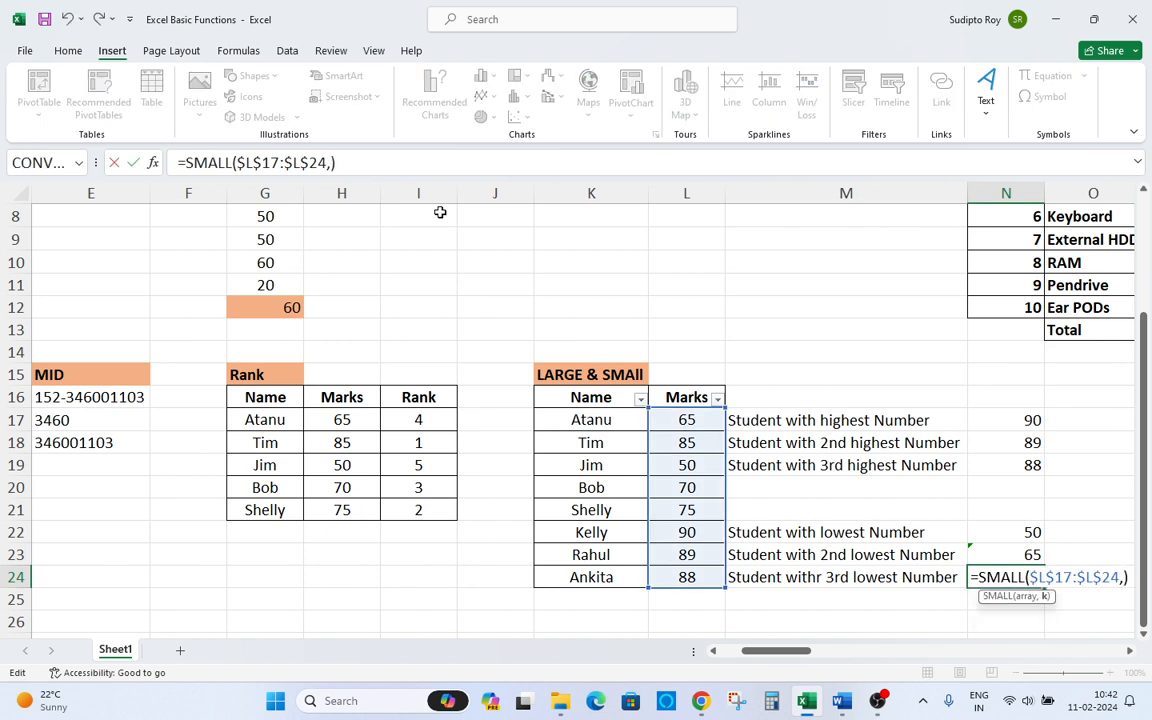
key(Return)
Step through the Marks values in column L to compare them with the SMALL results.
key(Up)
key(Up)
key(Up)
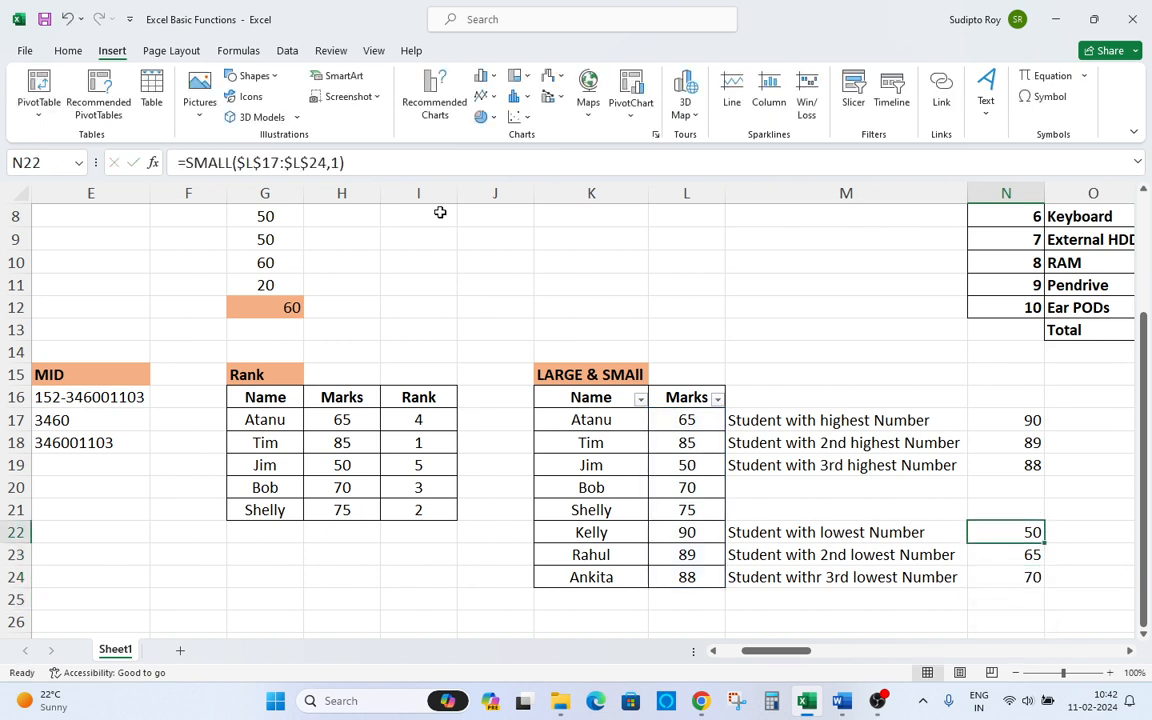
key(Left)
key(Up)
key(Left)
key(Up)
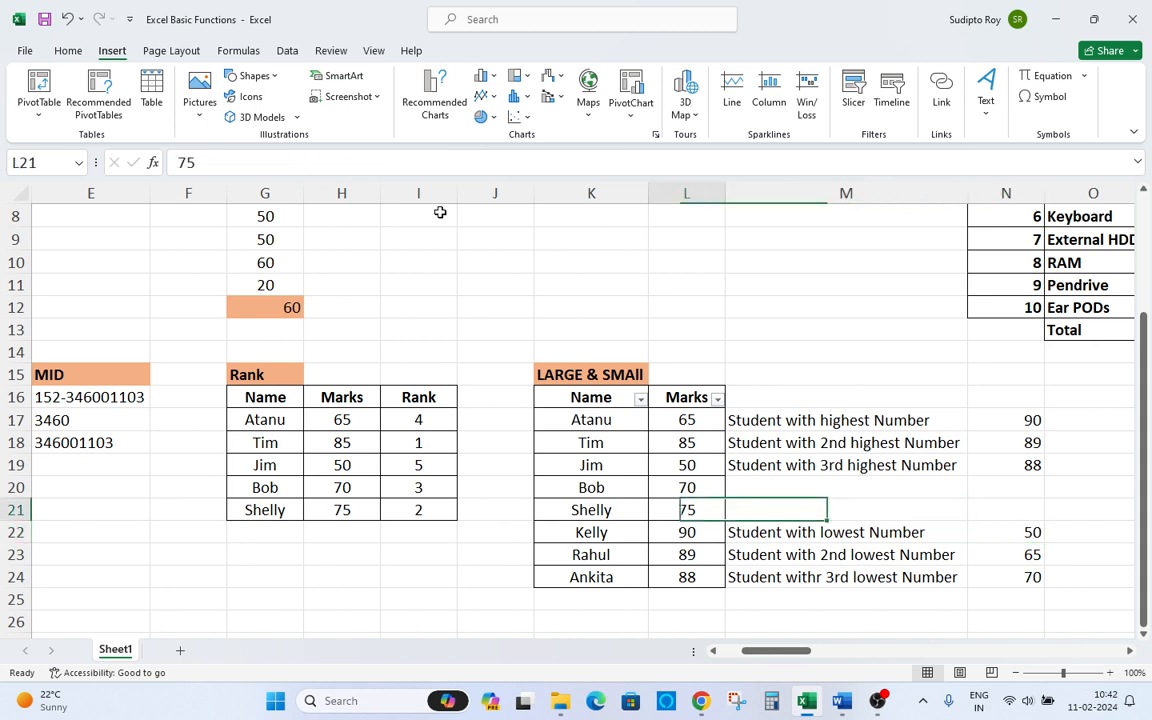
key(Up)
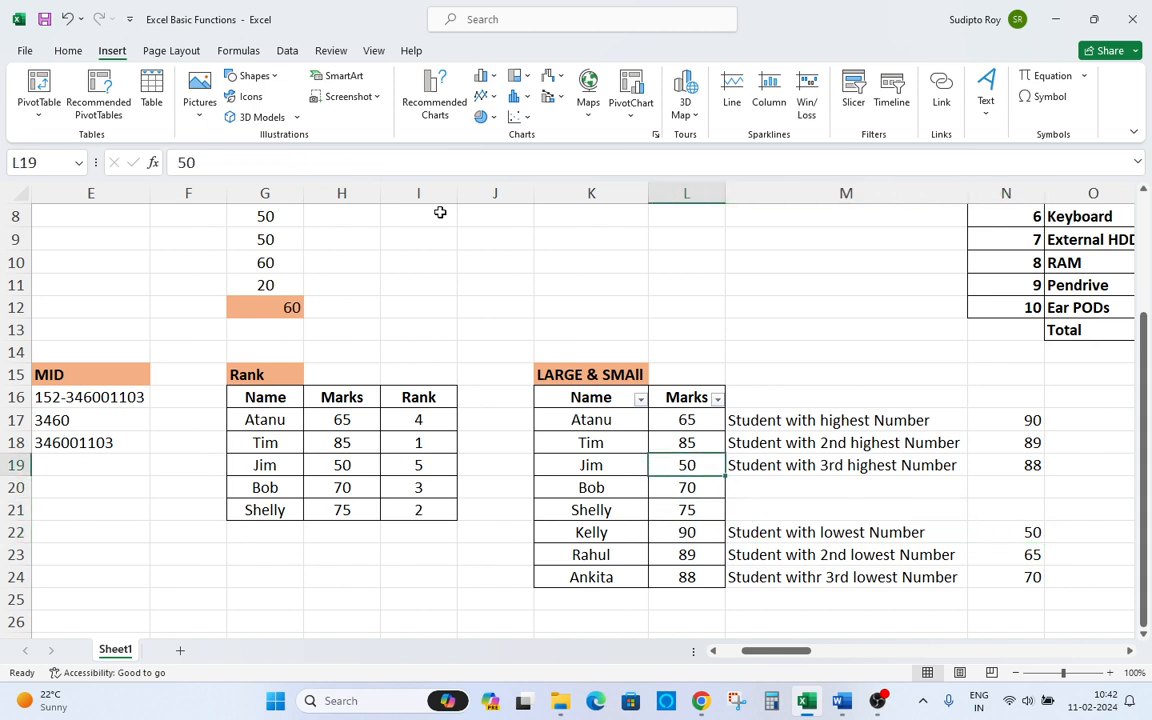
key(Down)
key(Down)
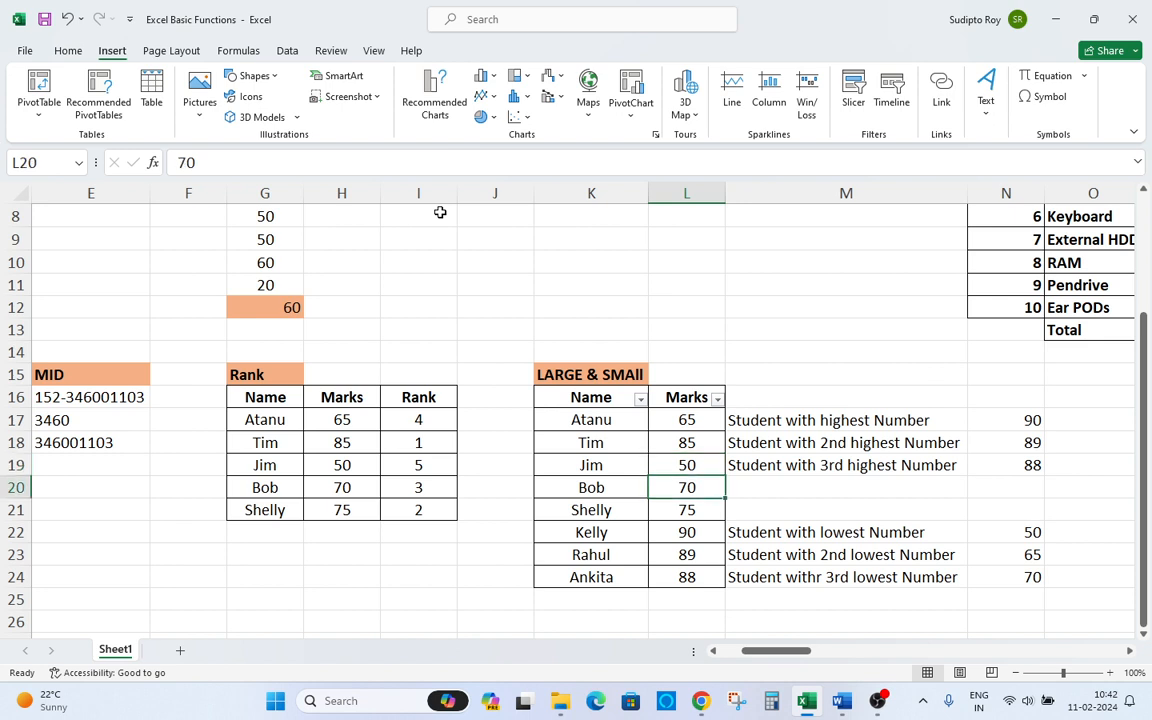
key(Up)
key(Up)
key(Up)
key(Up)
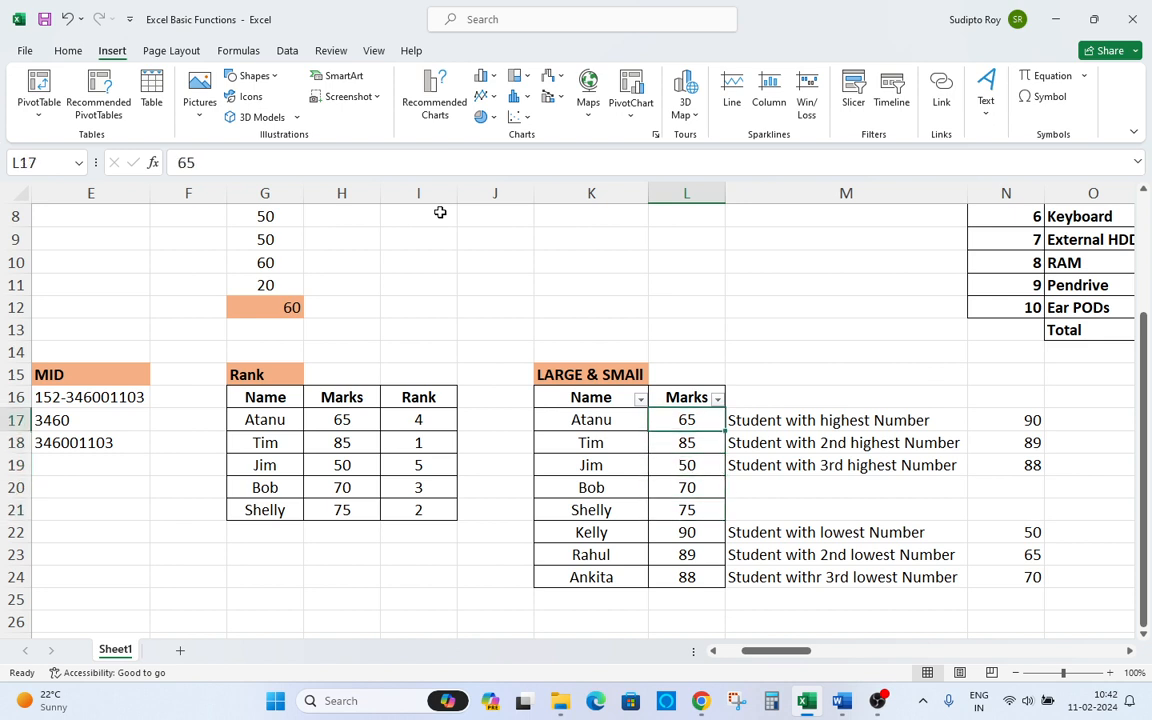
key(Down)
key(Down)
key(Down)
key(Down)
key(Down)
key(Down)
key(Down)
key(Up)
key(Up)
key(Up)
key(Up)
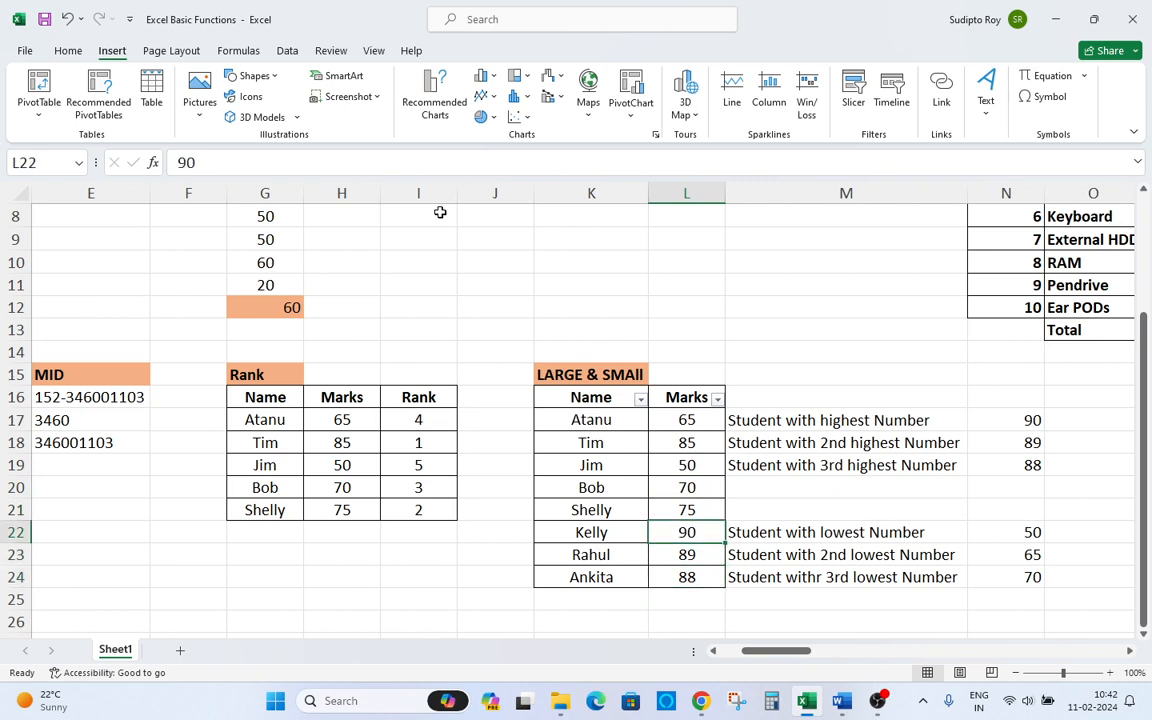
key(Up)
Remove the filter from the LARGE & SMAll table.
key(Down)
key(Down)
key(Down)
key(Up)
key(Up)
key(Up)
key(Up)
key(Up)
key(Up)
key(ctrl+shift+l)
key(Right)
key(Right)
key(Down)
key(Down)
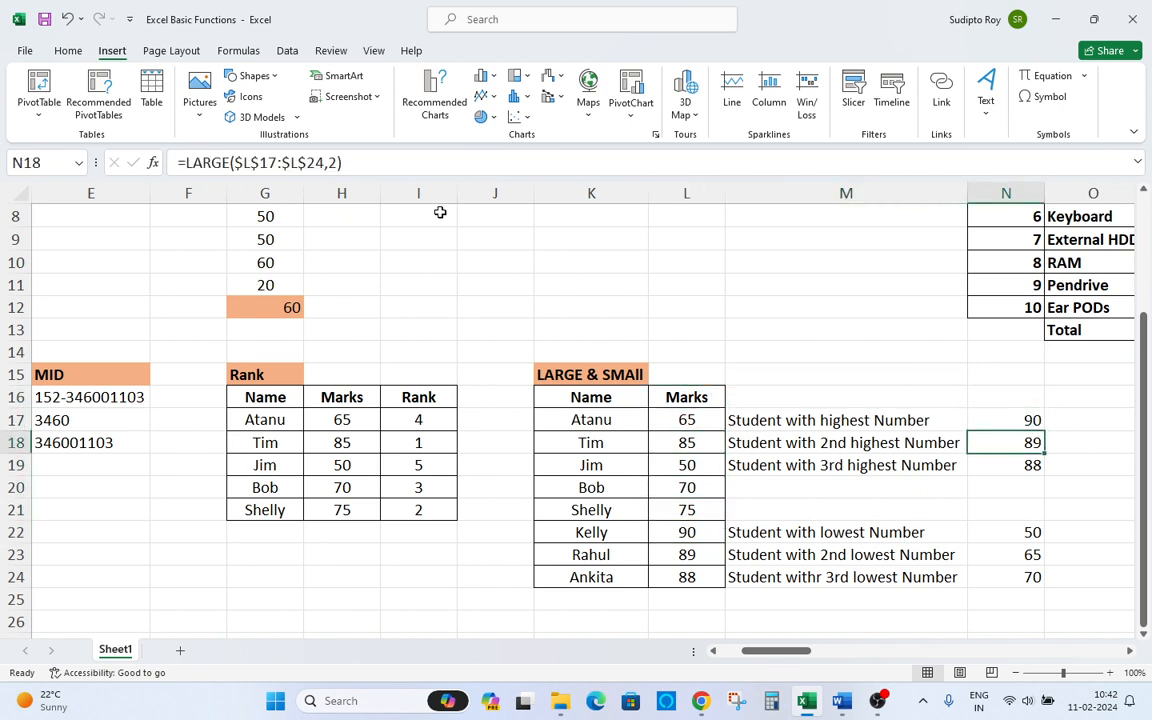
Review the labels and LARGE formulas of the LARGE & SMAll table.
key(Left)
key(Up)
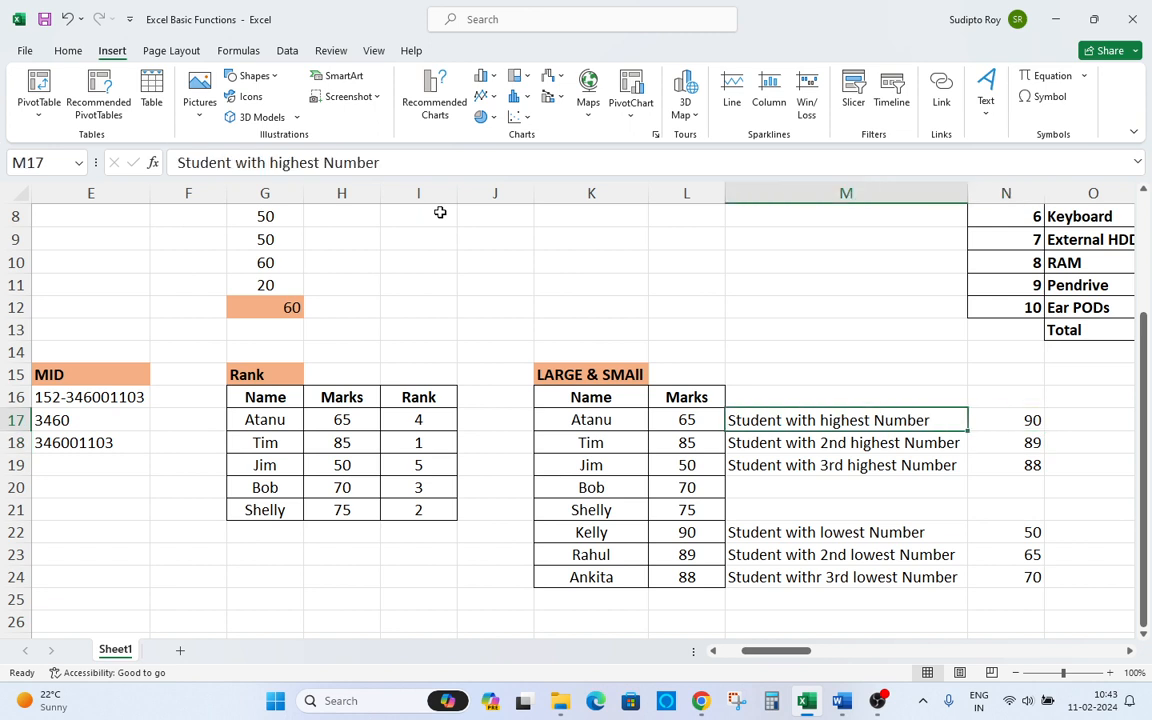
key(Left)
key(Right)
key(Left)
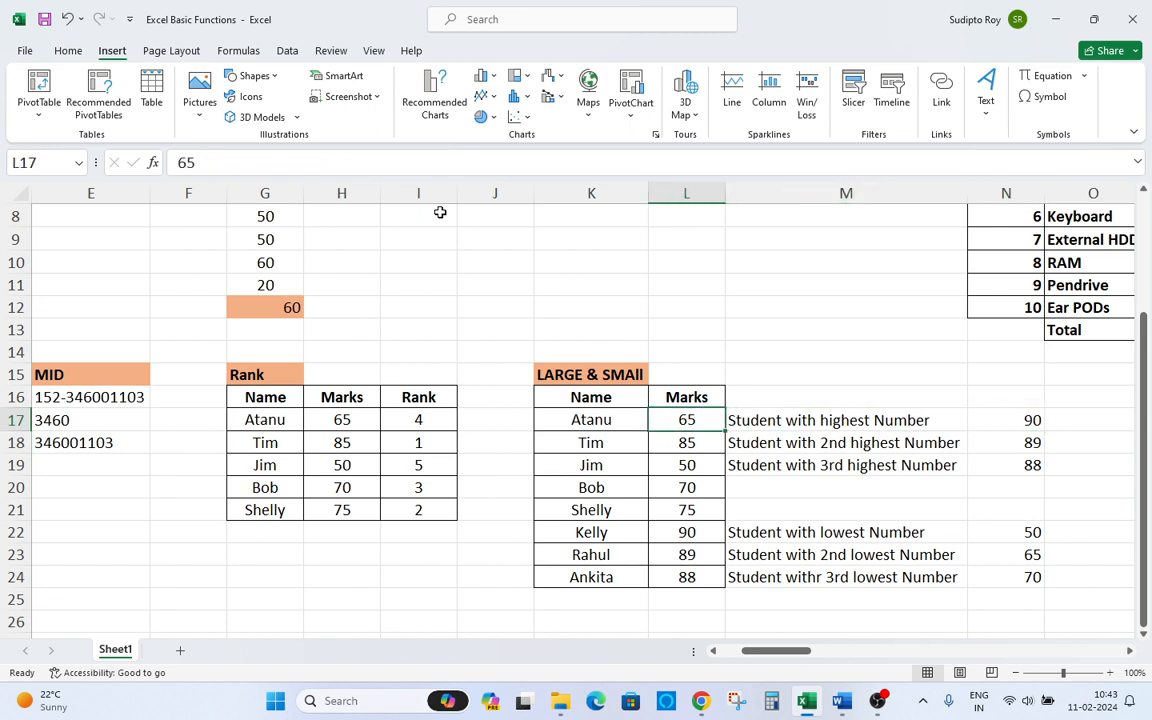
key(Left)
key(Up)
key(Up)
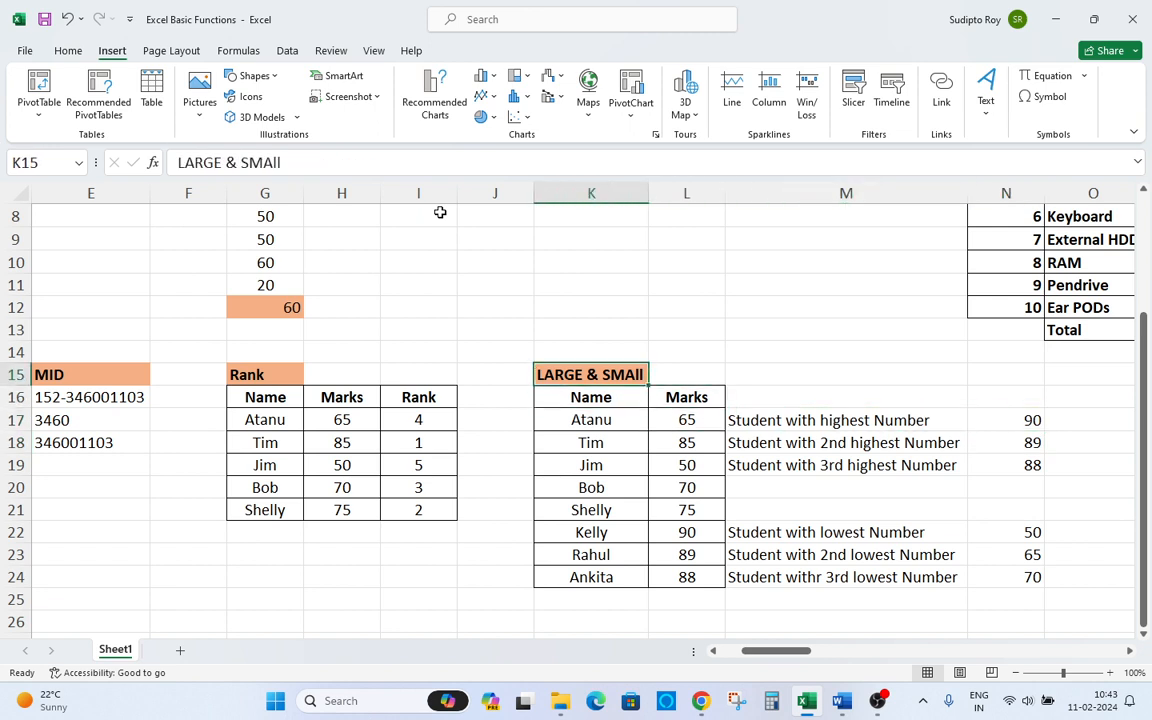
key(Right)
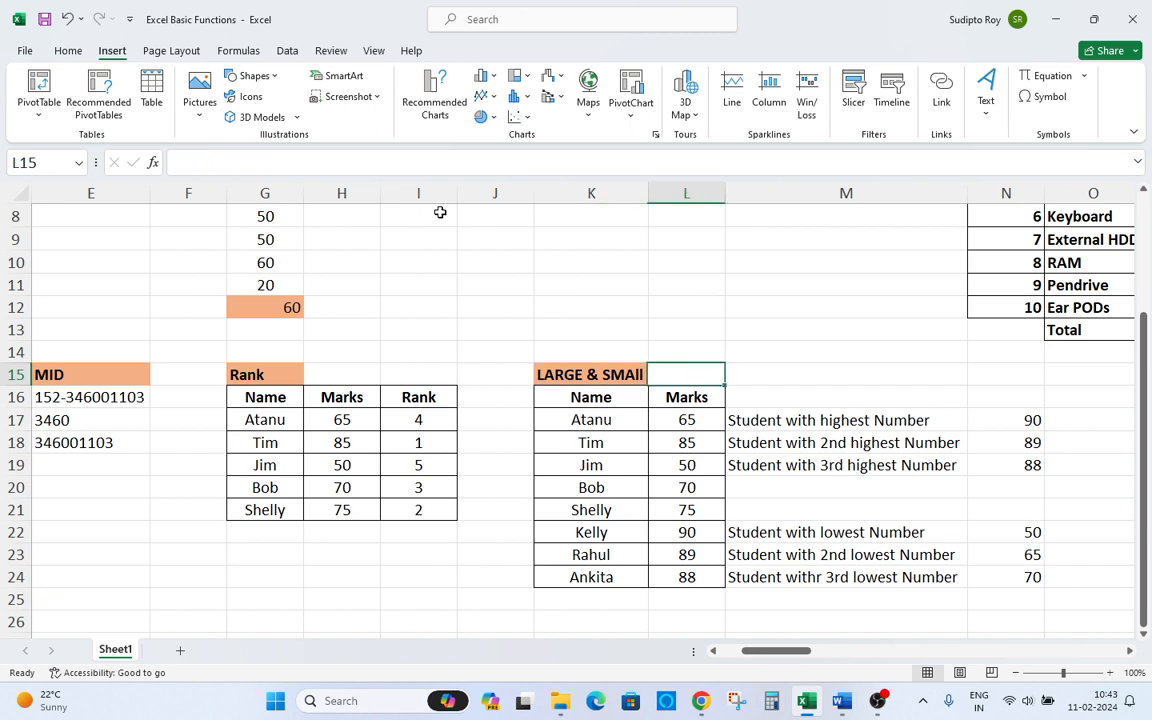
key(Down)
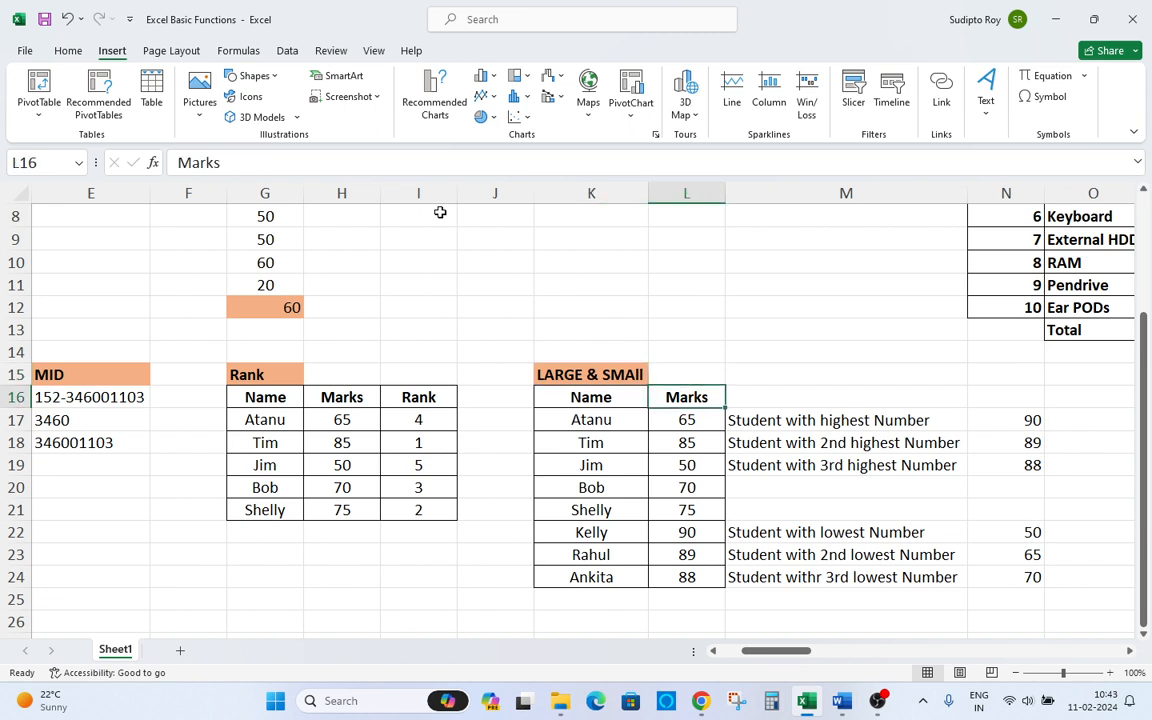
key(Down)
key(Right)
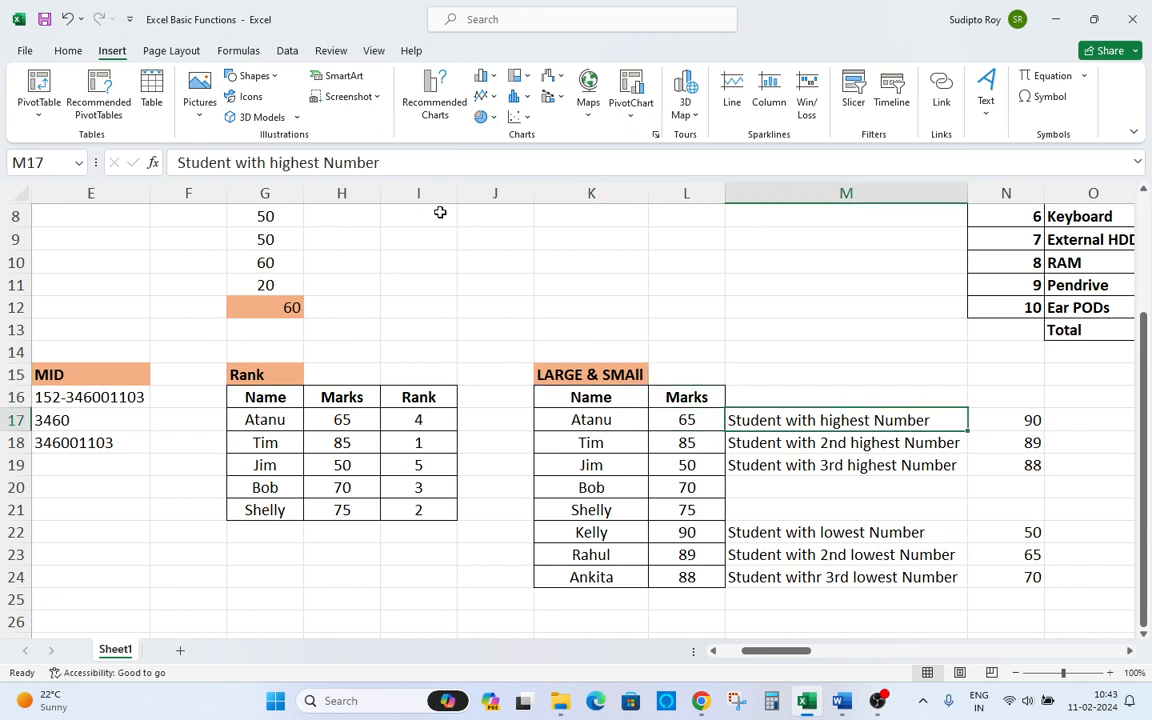
key(Right)
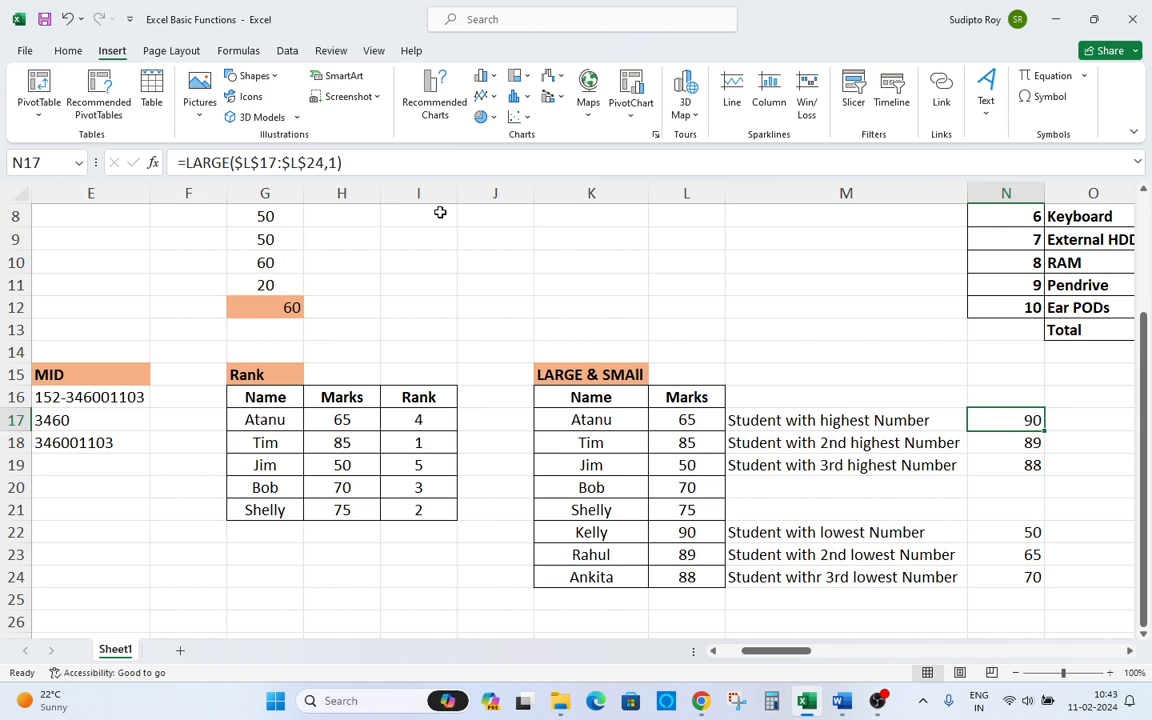
key(Left)
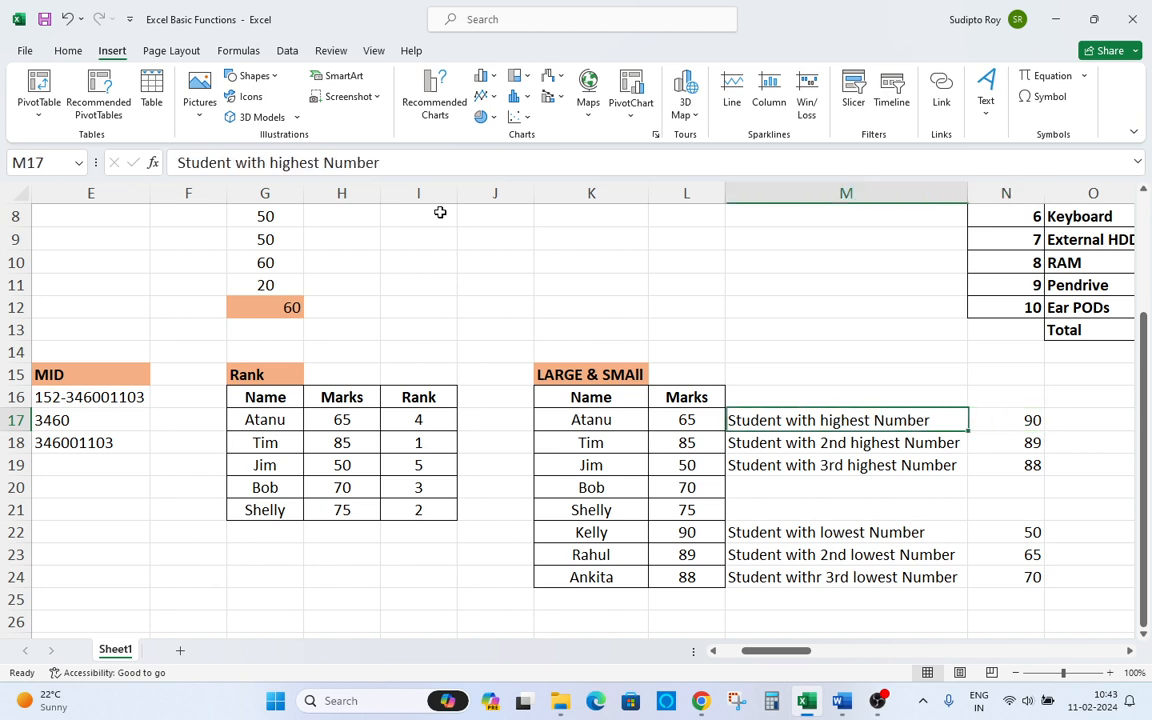
Switch to the Word document and highlight "Right, Left, Mid, Rank, Large, Small" in yellow.
key(ctrl+Home)
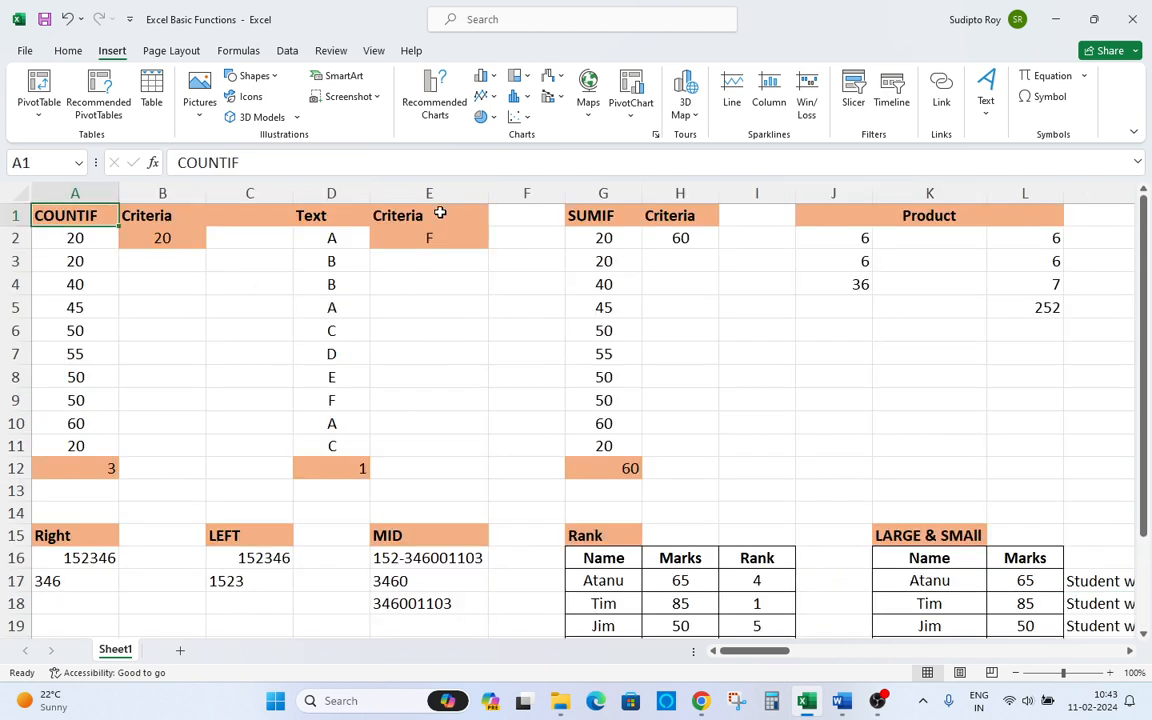
key(alt+Tab)
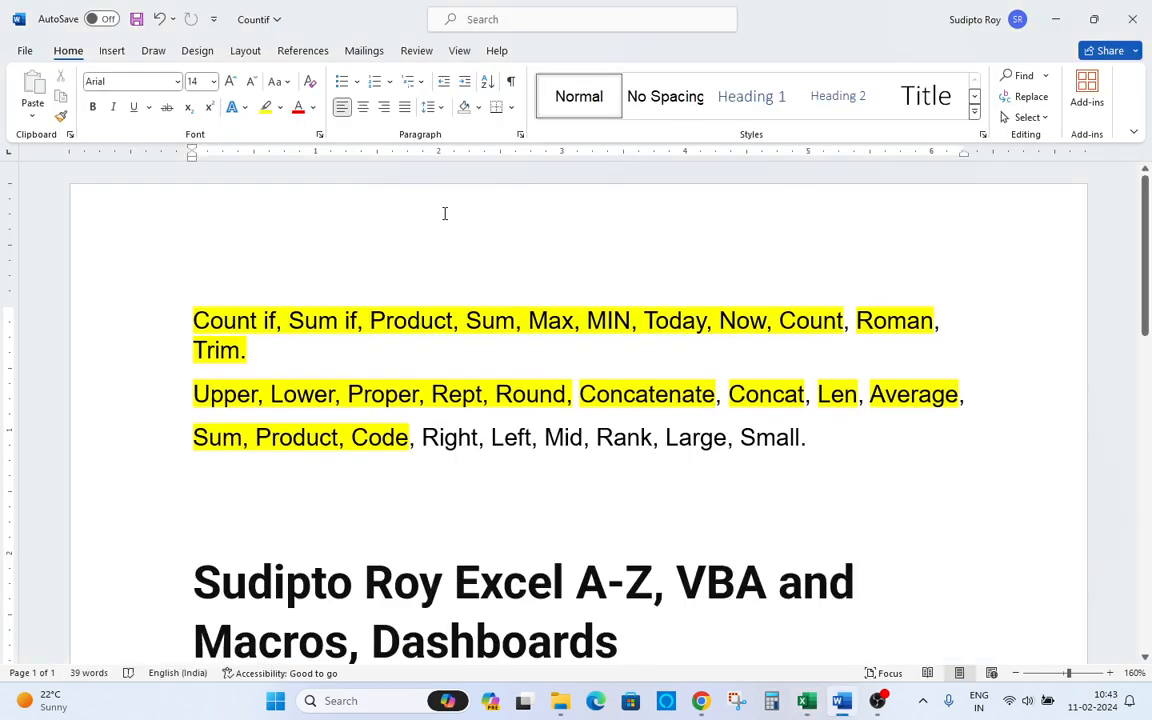
double_click(445, 436)
click(445, 434)
drag(421, 437, 802, 437)
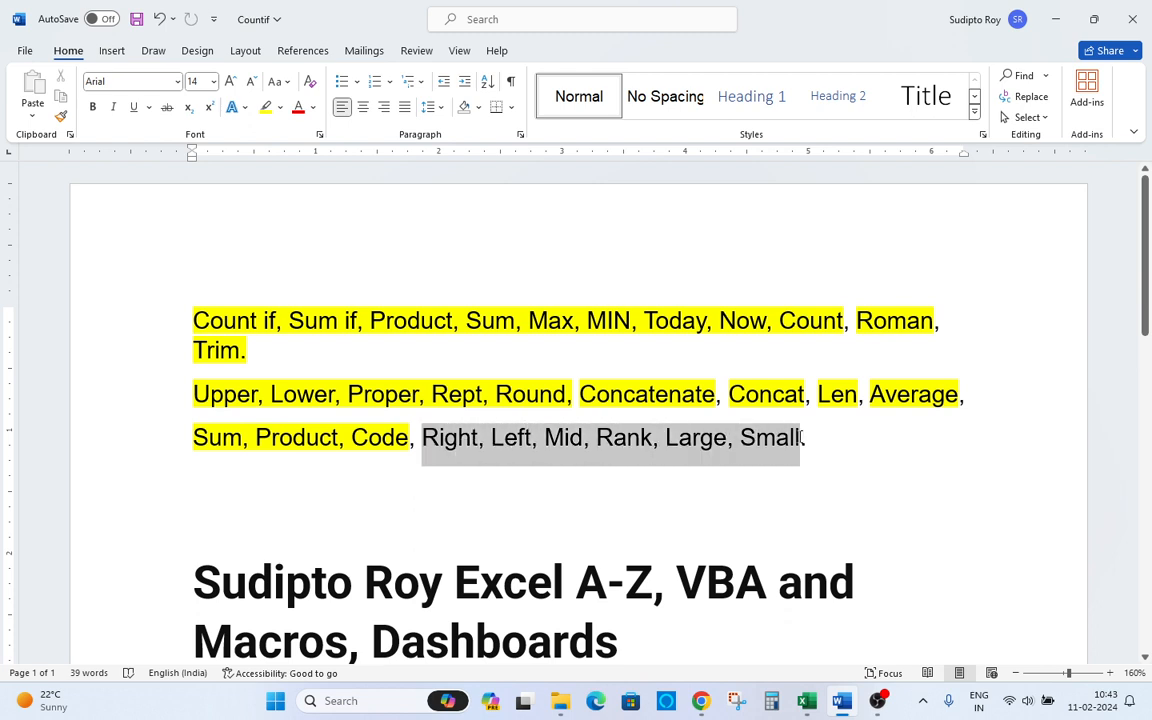
click(265, 108)
click(728, 486)
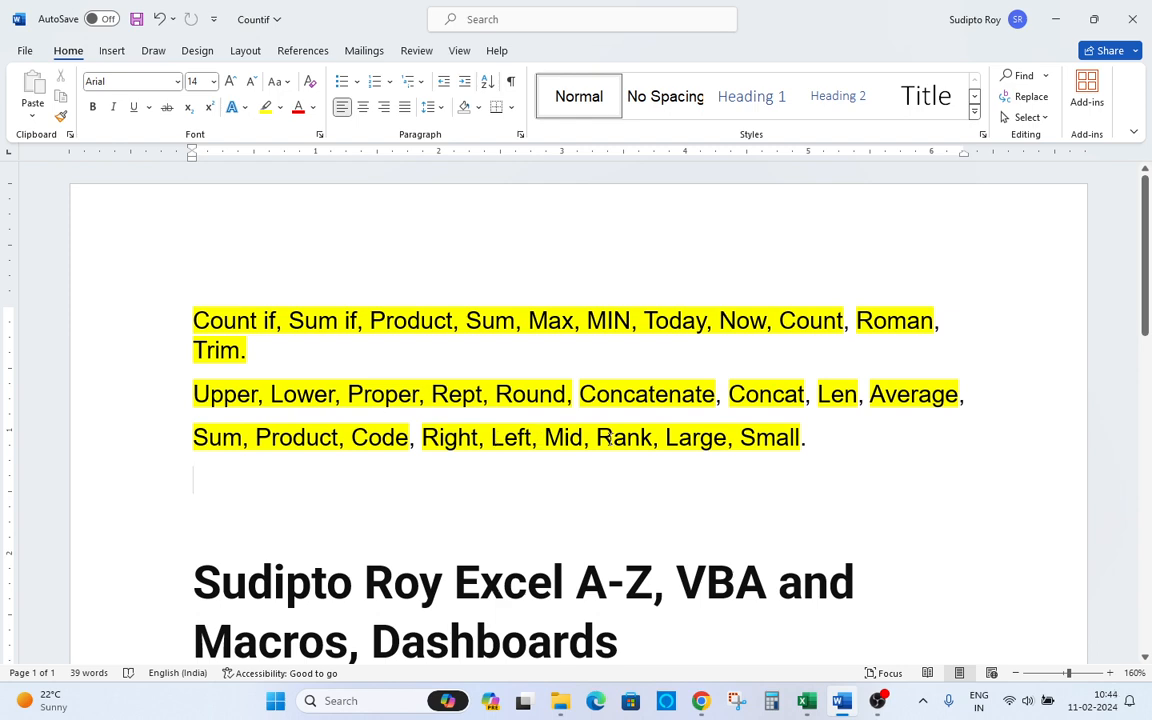
Switch back to Excel and widen column A slightly.
key(alt+Tab)
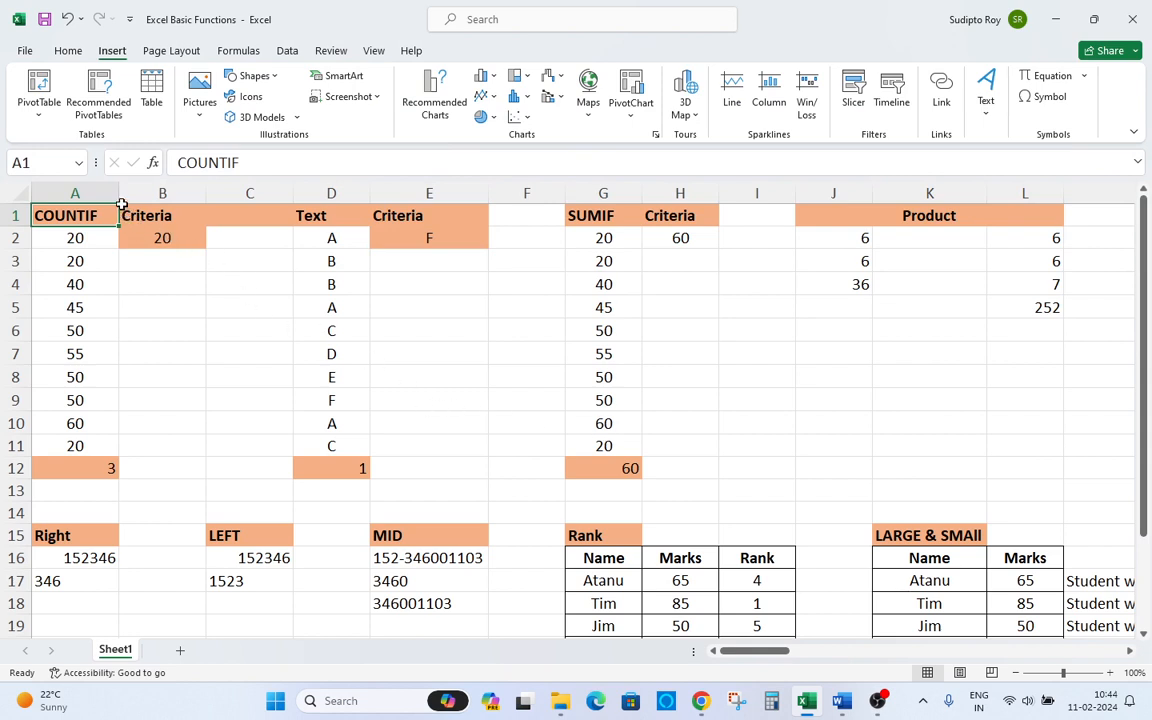
drag(118, 193, 128, 193)
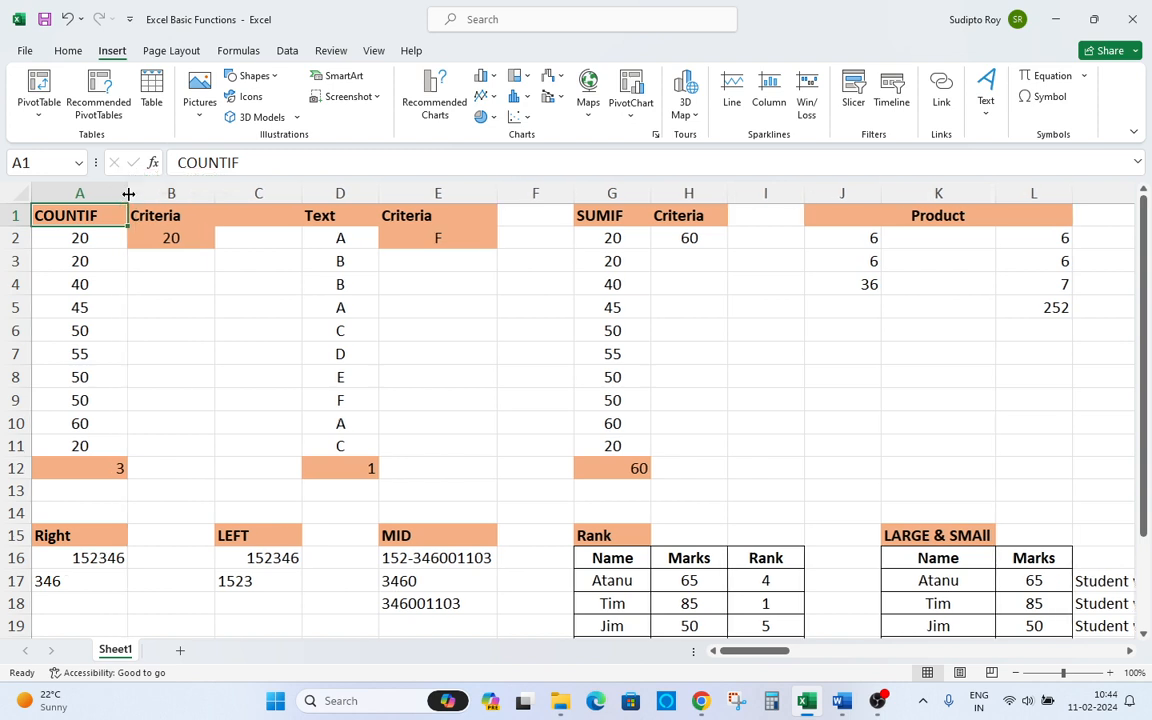
click(140, 215)
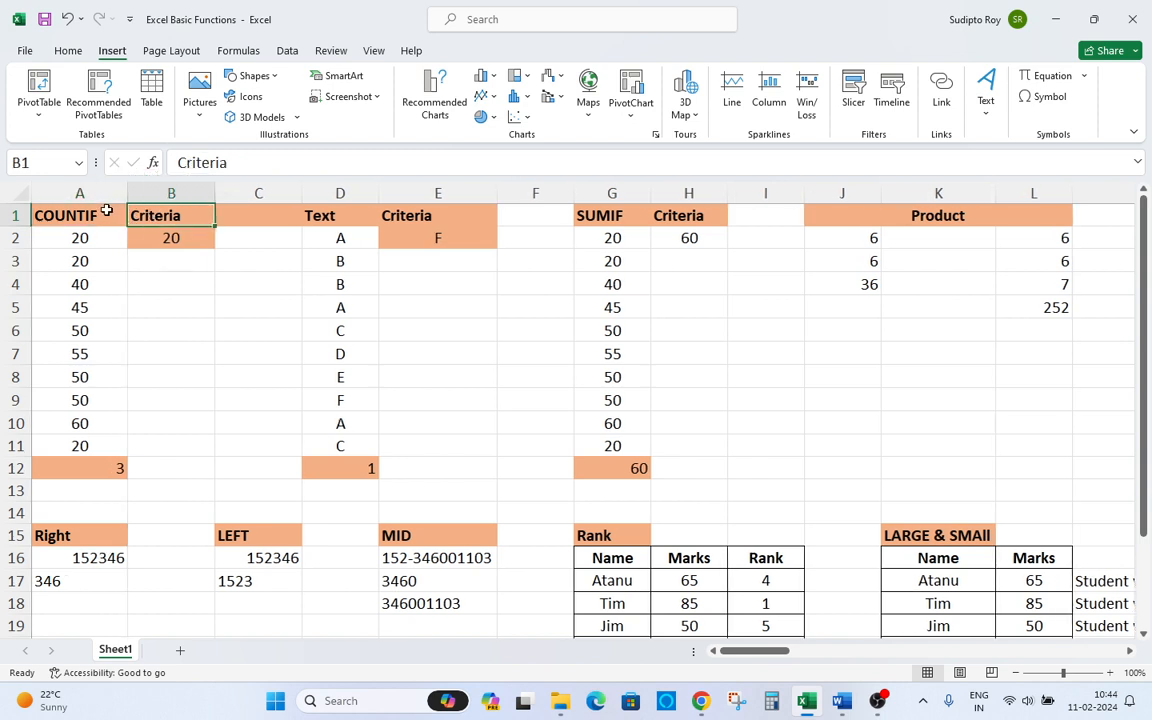
click(106, 212)
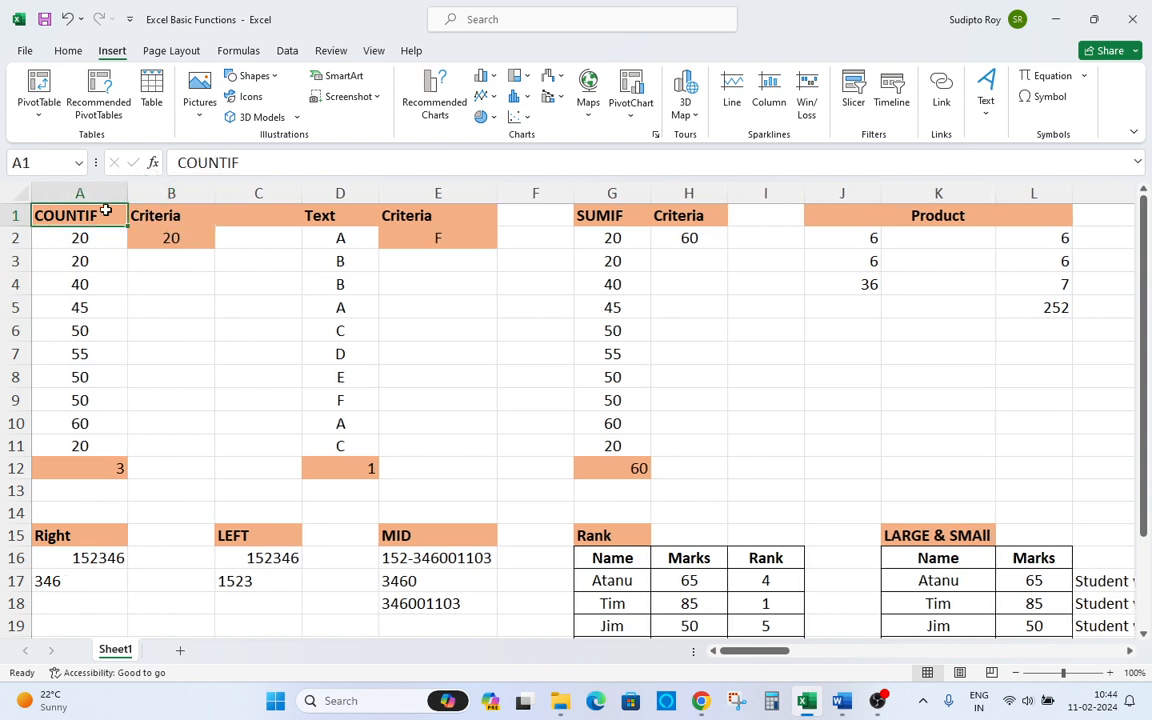
click(289, 216)
click(398, 224)
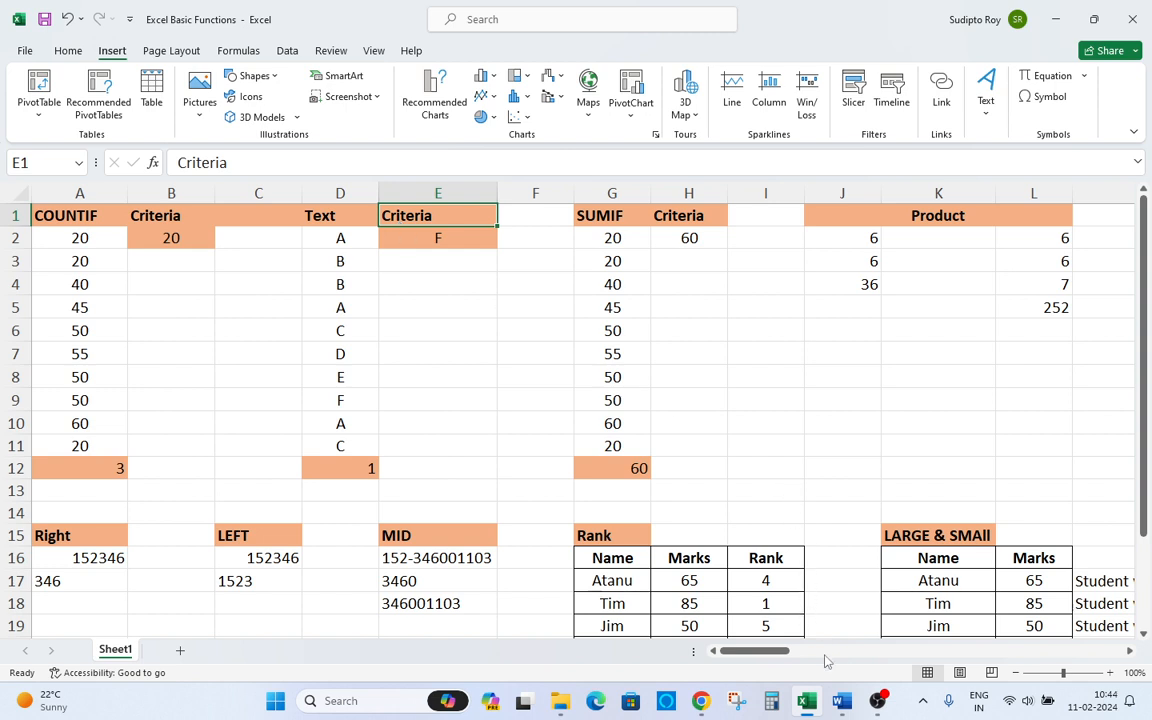
mouse_move(855, 705)
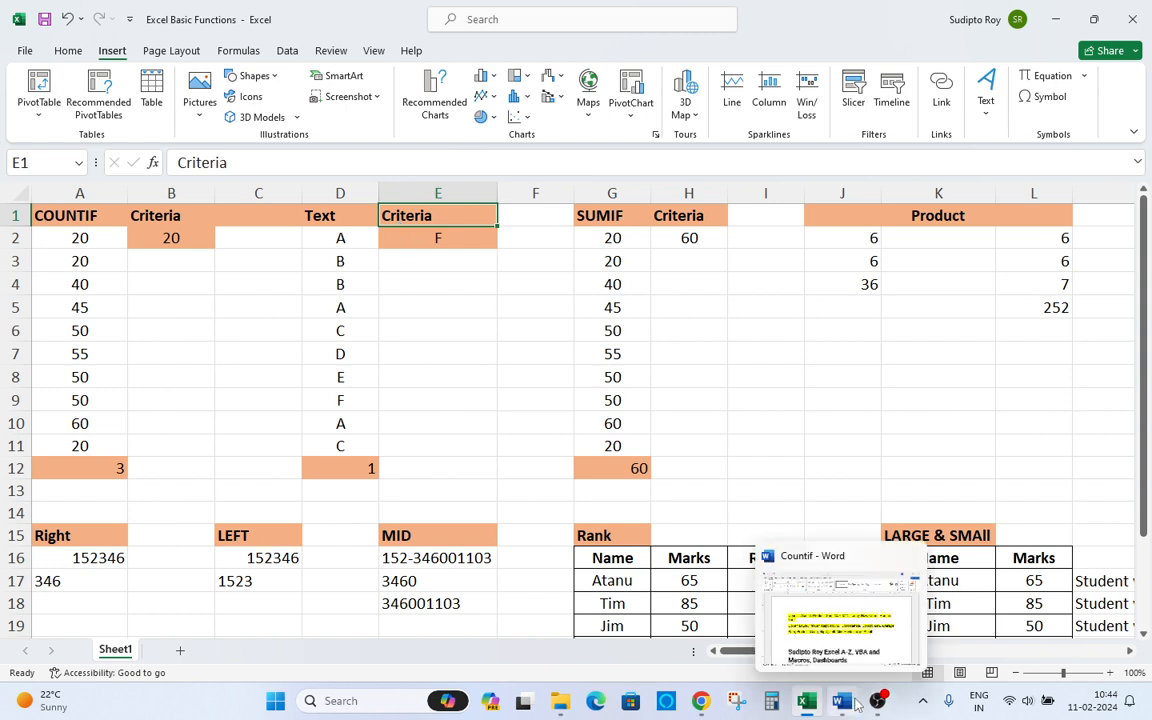